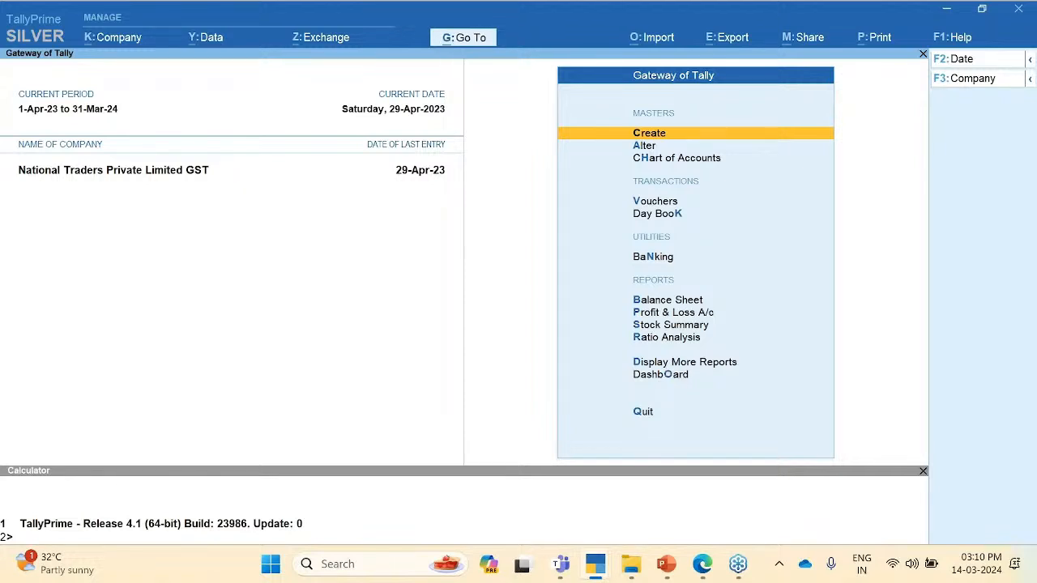
Step: Find GSTR-1 through the GST search and drill into the April 2023 B2B Invoices party list
click(463, 37)
text(GST)
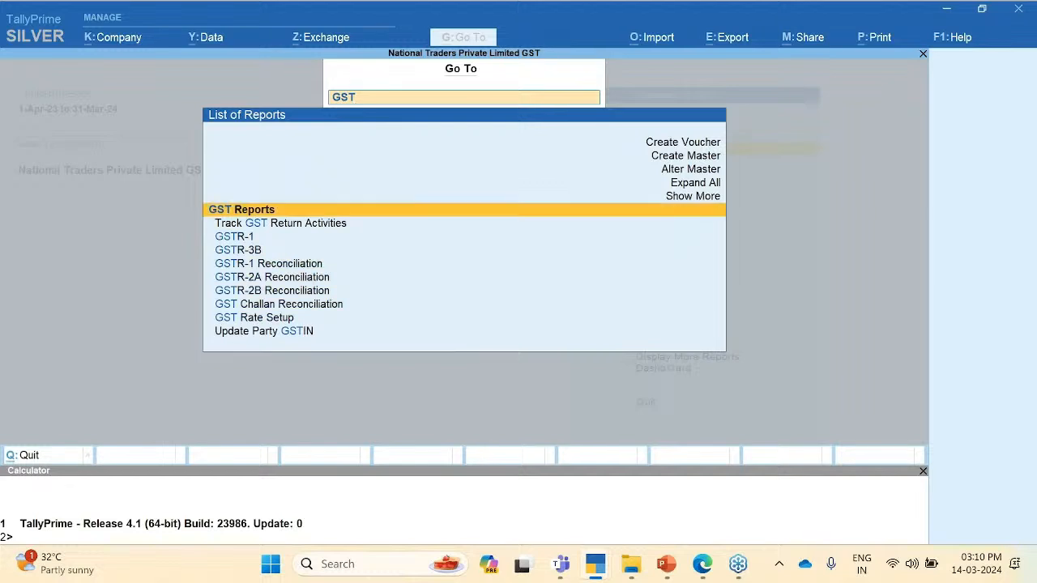
key(Down)
key(Down)
key(Return)
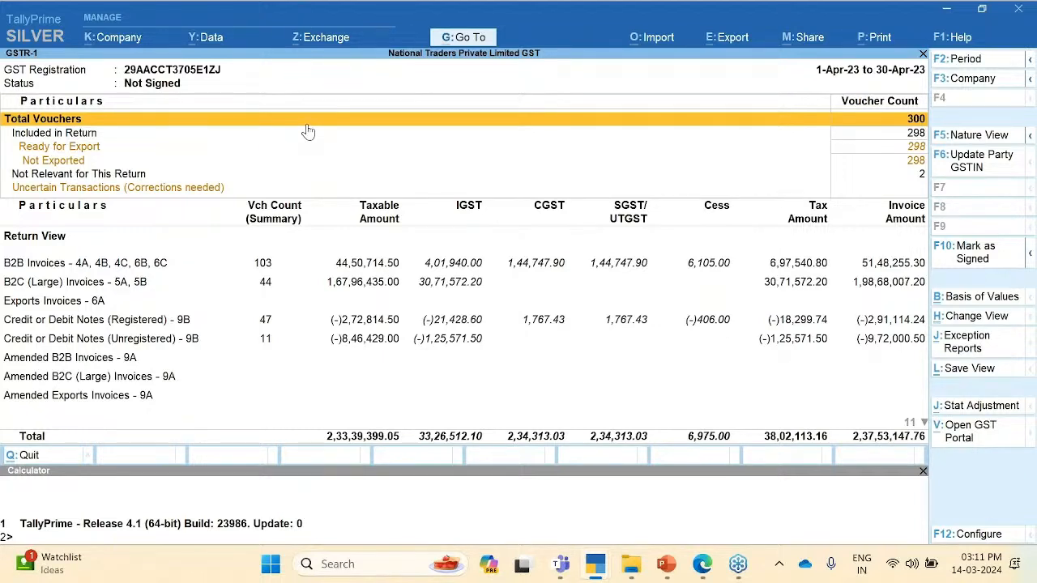
key(Down)
key(Down)
key(Down)
key(Down)
key(Down)
key(Down)
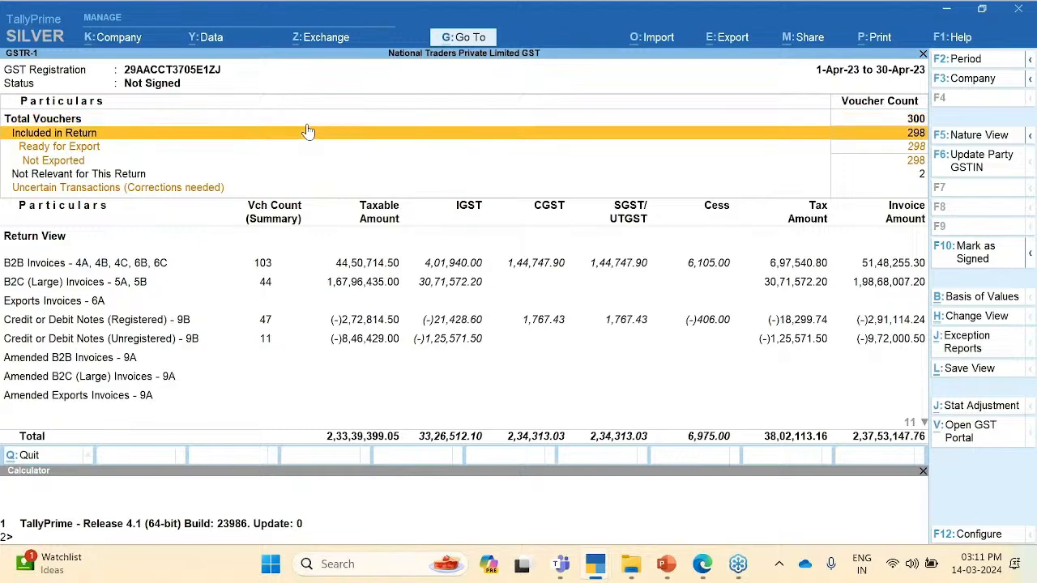
key(Up)
key(Up)
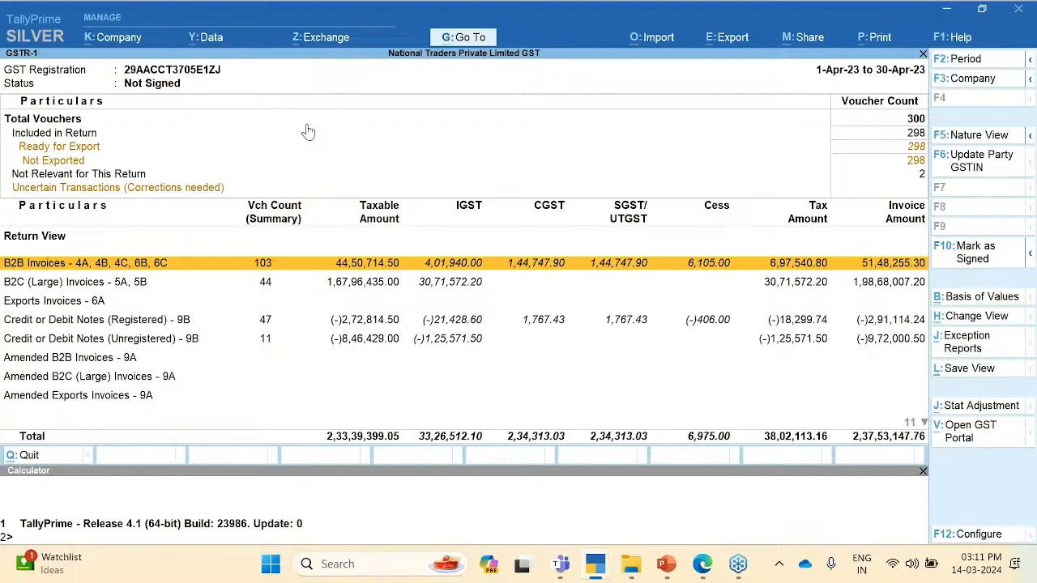
key(Return)
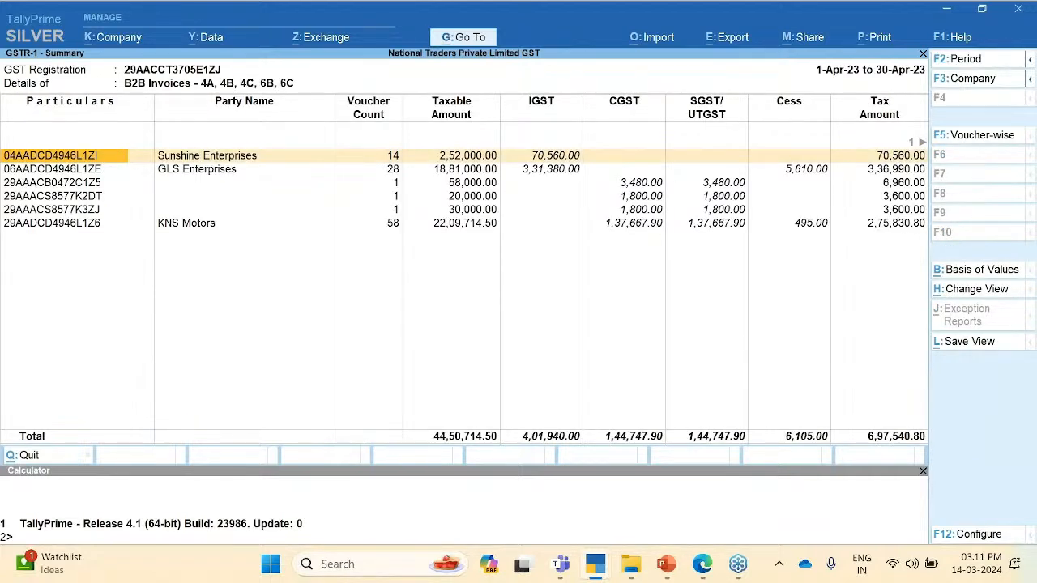
Step: Clear the start and end dates of the GSTR-1 report period and apply it
key(alt)
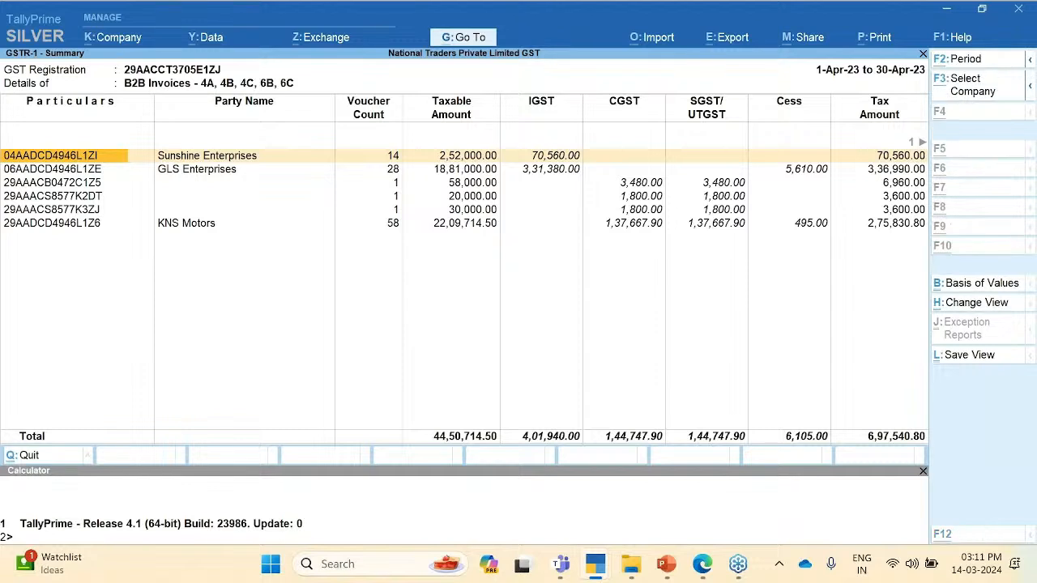
key(alt+F2)
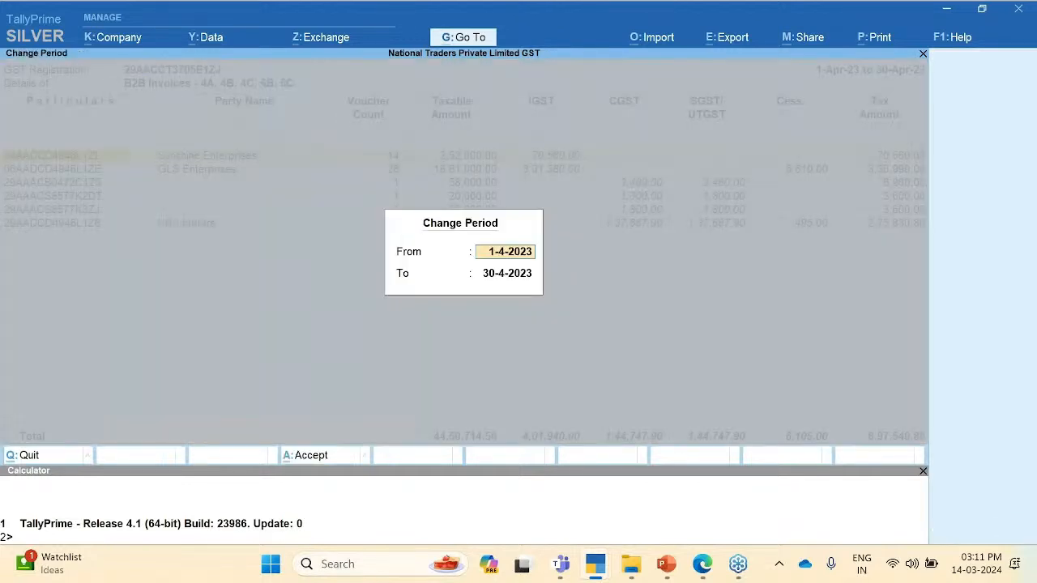
key(space)
key(Return)
key(space)
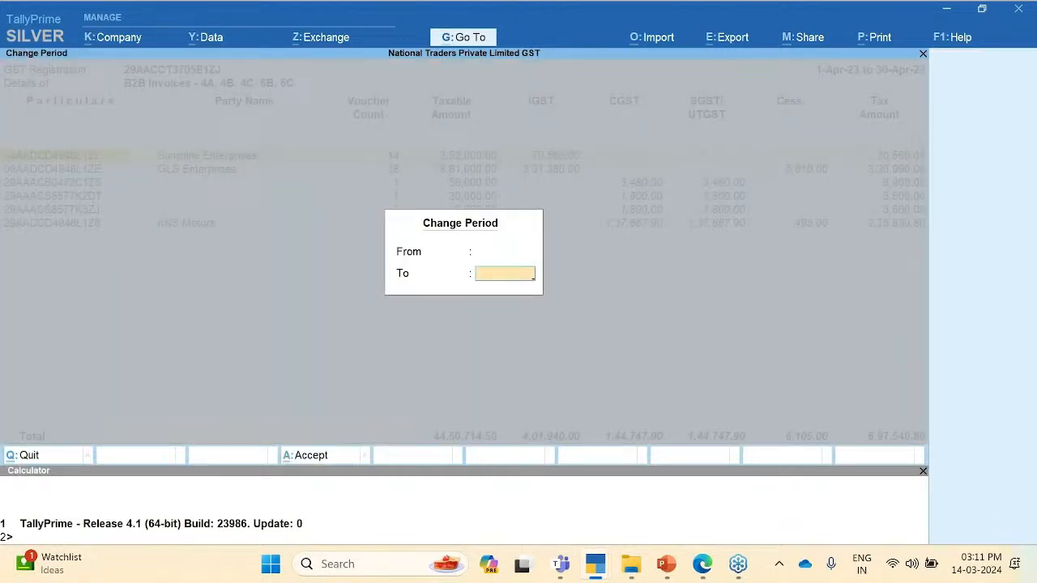
key(Return)
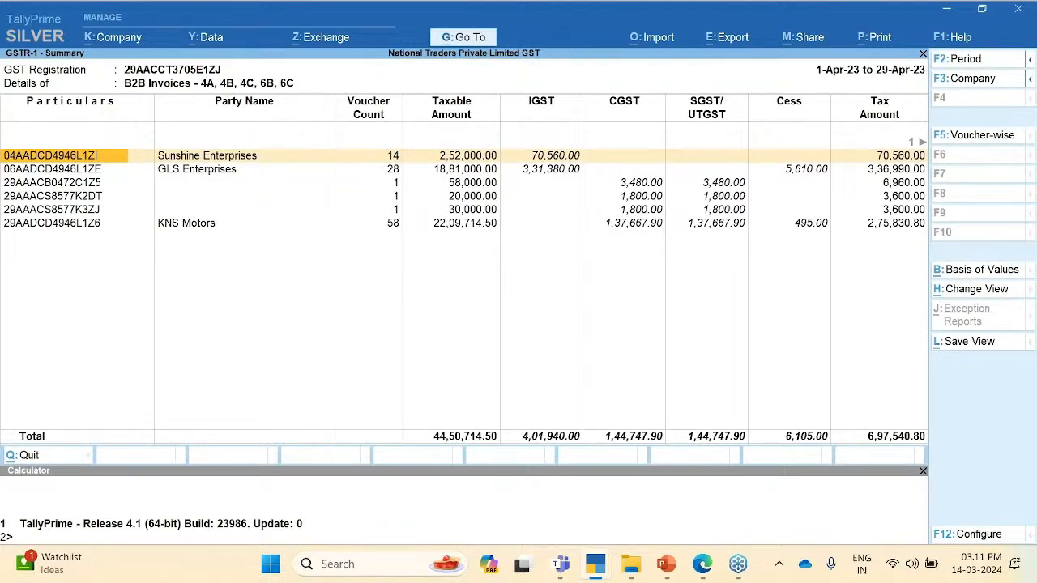
Step: Review Sunshine Enterprises' first voucher and its party details, then quit to the GSTR-1 summary
key(Return)
key(Return)
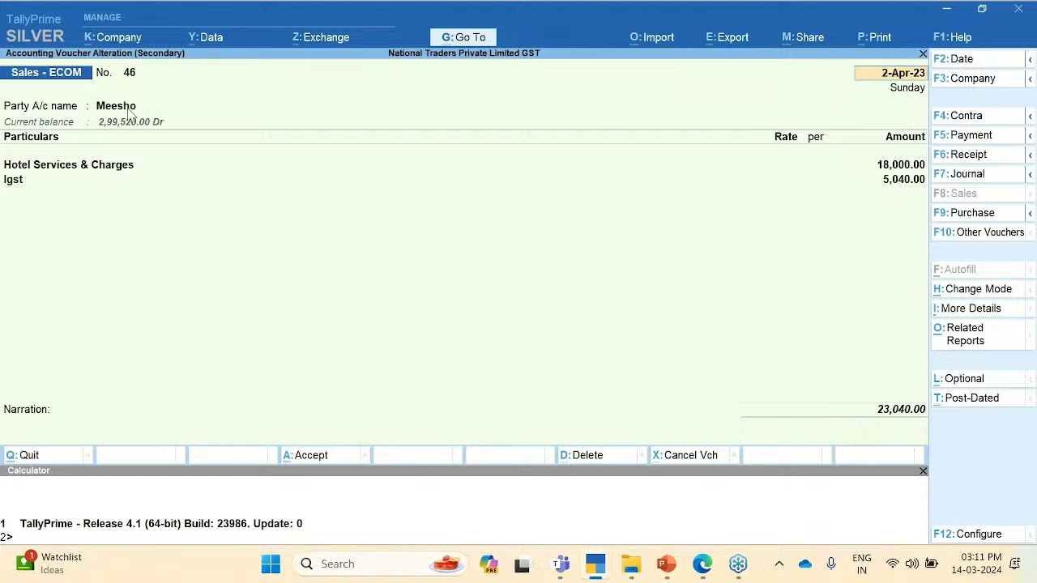
key(Return)
key(Return)
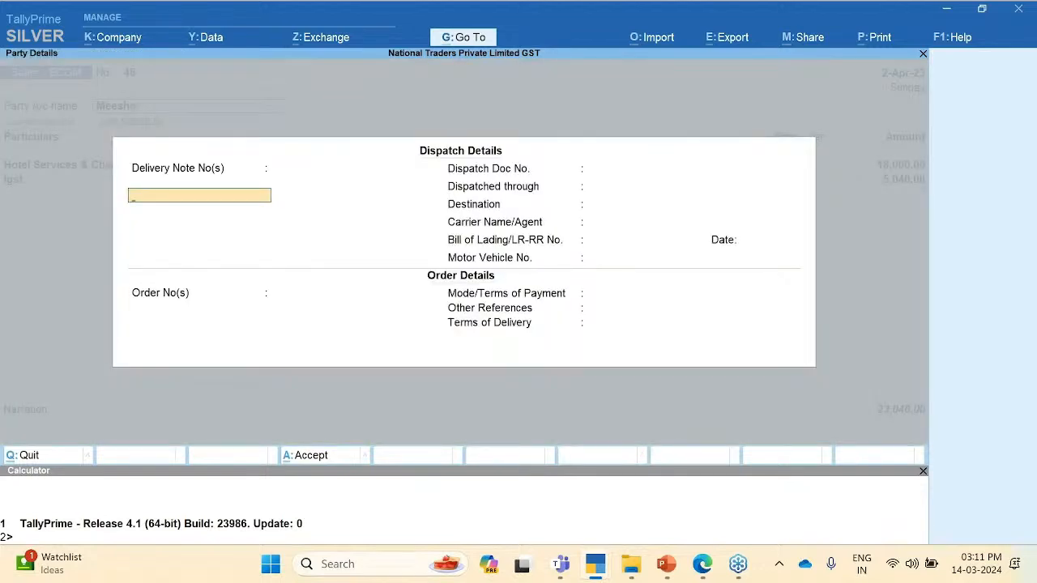
key(ctrl+a)
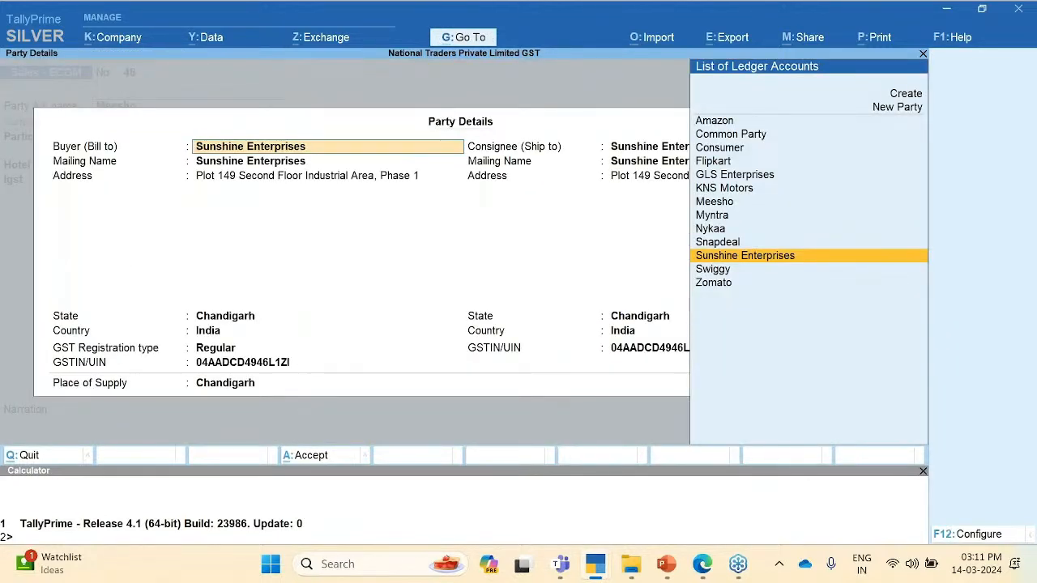
key(ctrl+a)
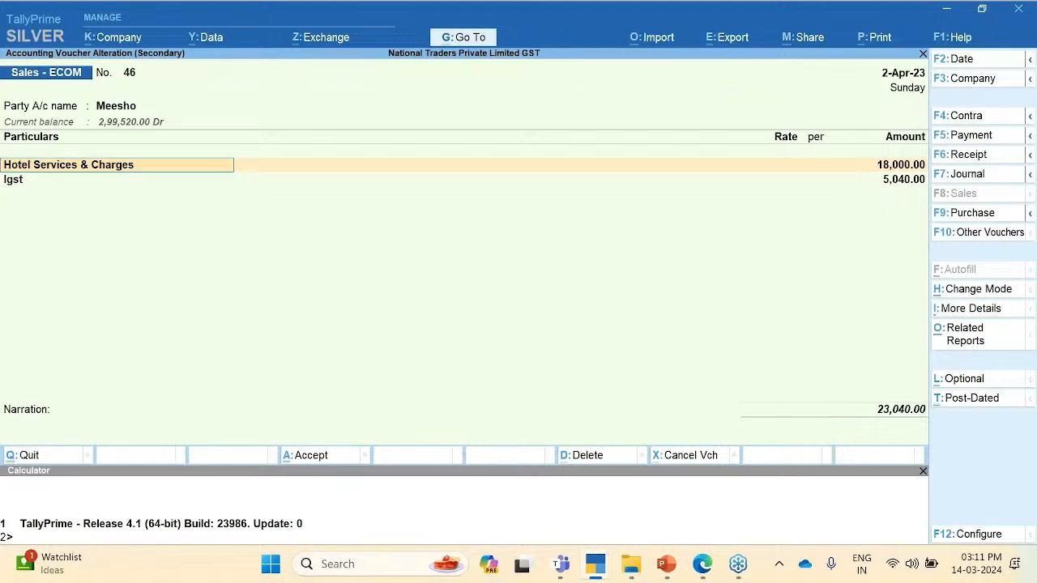
key(Escape)
key(y)
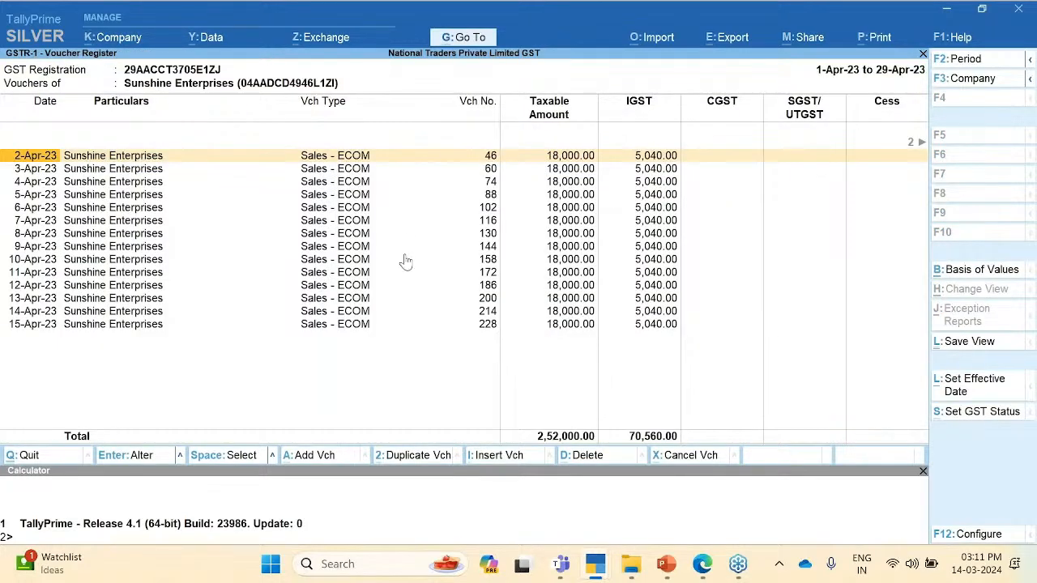
key(Escape)
key(Escape)
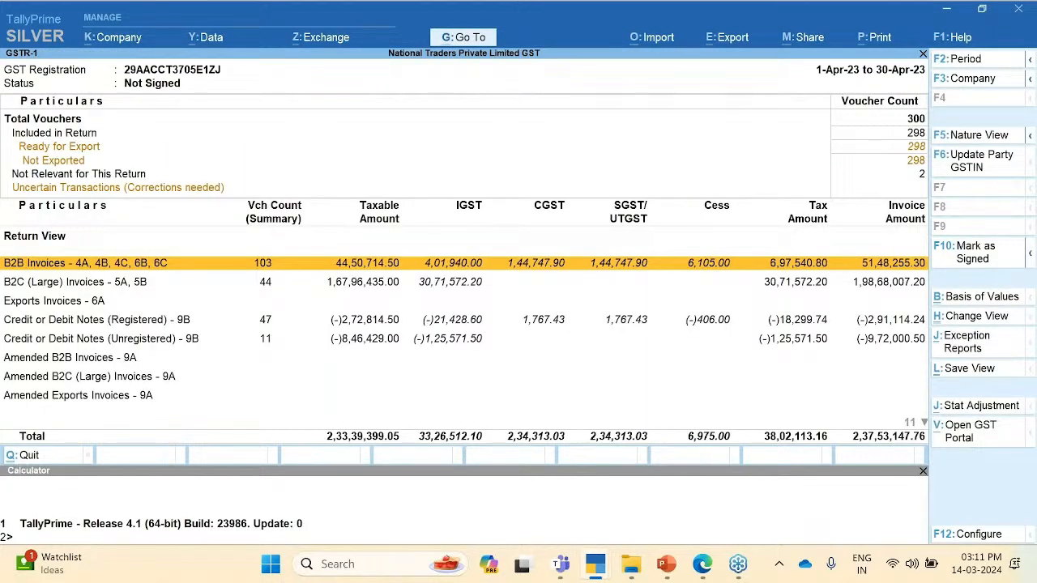
key(Escape)
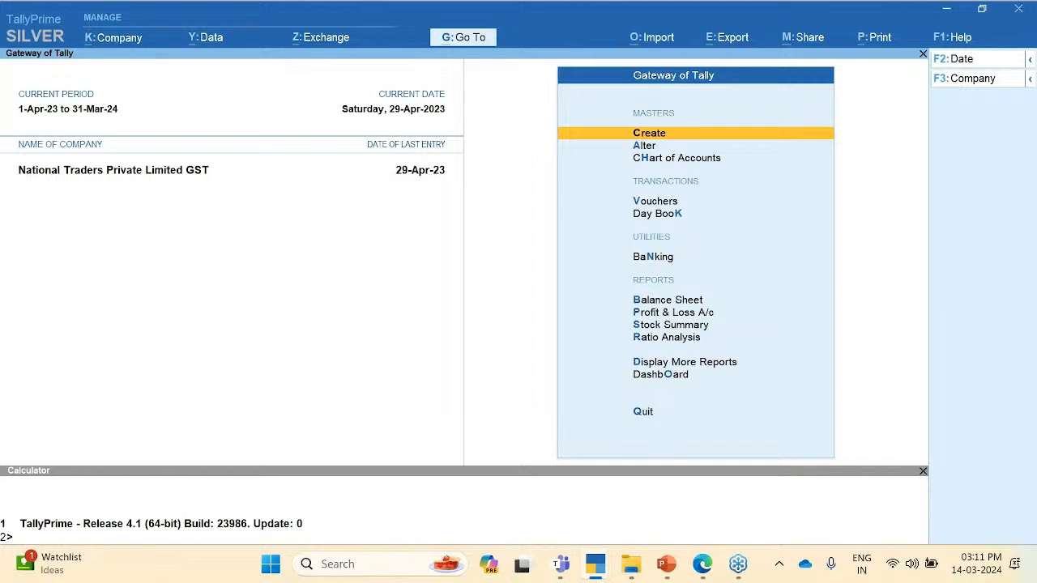
Step: Open the company list and browse into the TP Rel. 4.0 Gold folder on C:
key(alt+k)
key(Down)
key(Down)
key(Down)
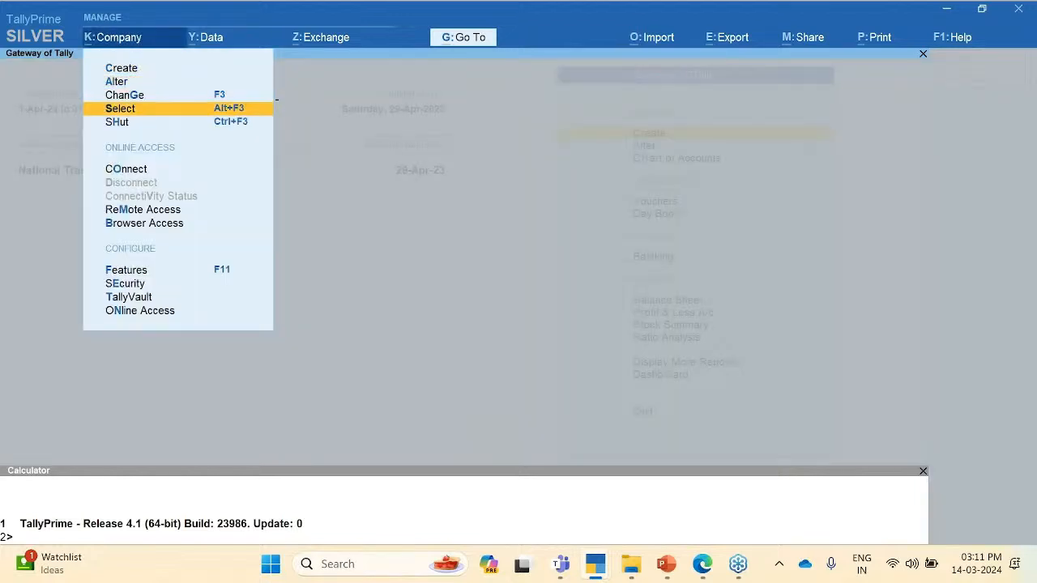
key(Return)
key(Return)
key(Return)
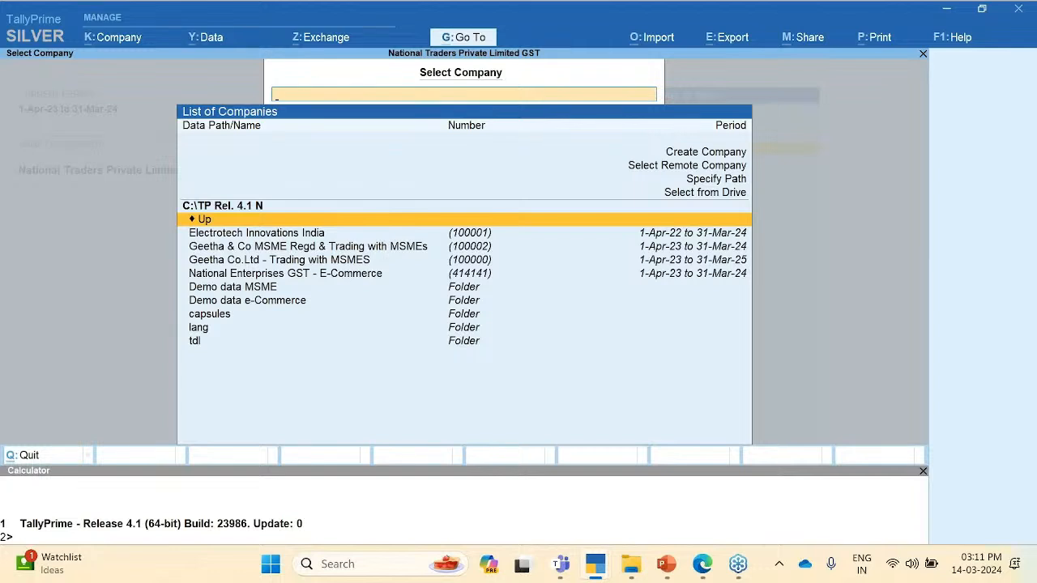
key(Return)
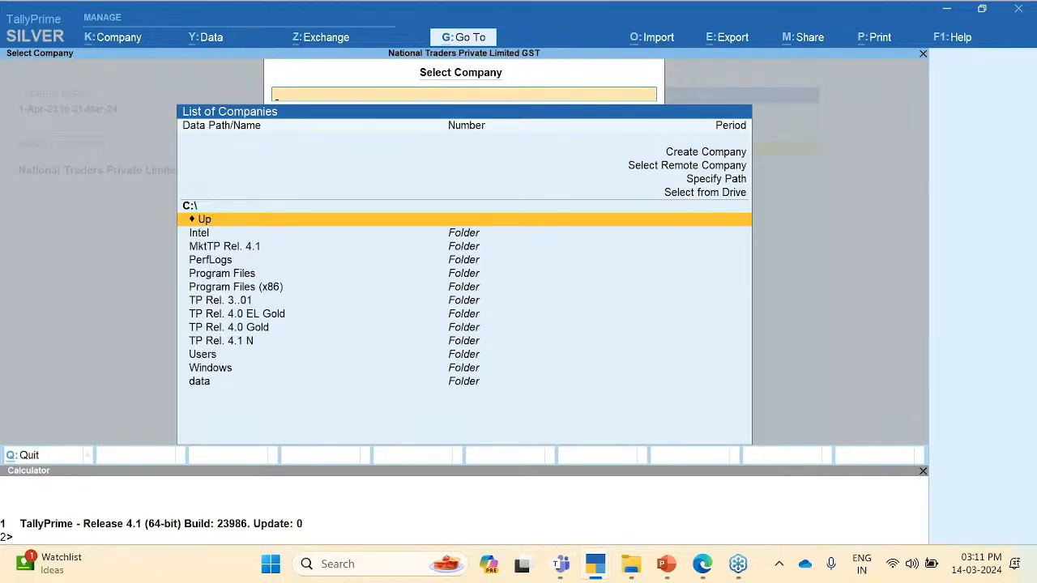
key(Down)
key(Down)
key(Down)
key(Down)
key(Down)
key(Down)
key(Down)
key(Down)
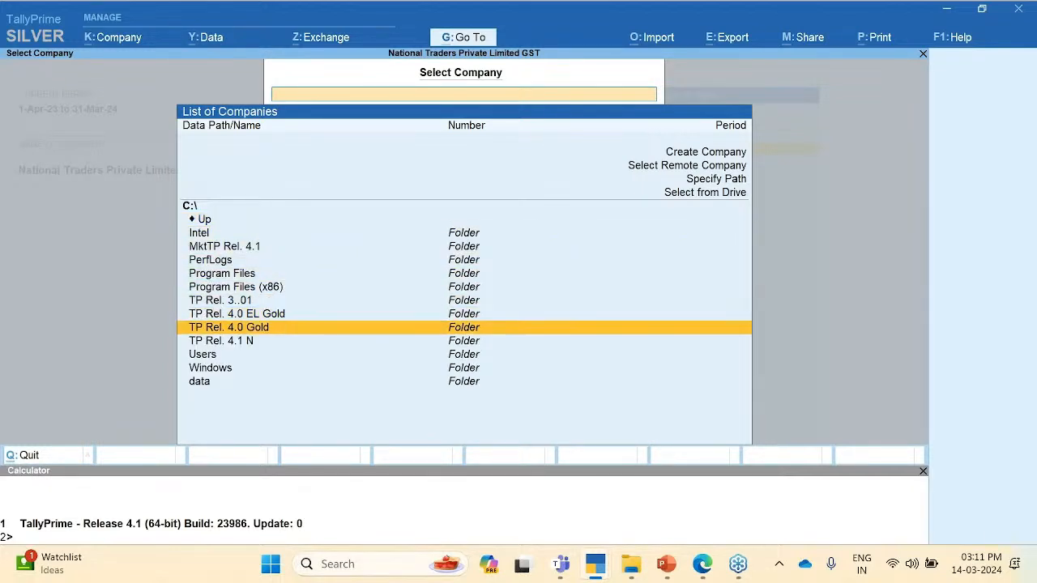
key(Return)
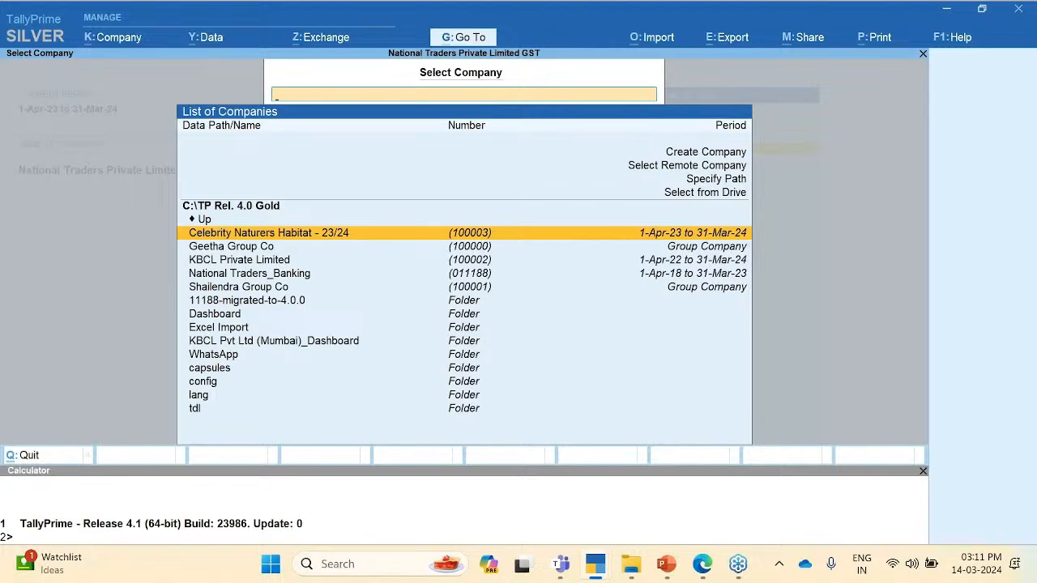
Step: Go back to the C: drive listing and load National Enterprises GST - E-Commerce
key(Up)
key(Return)
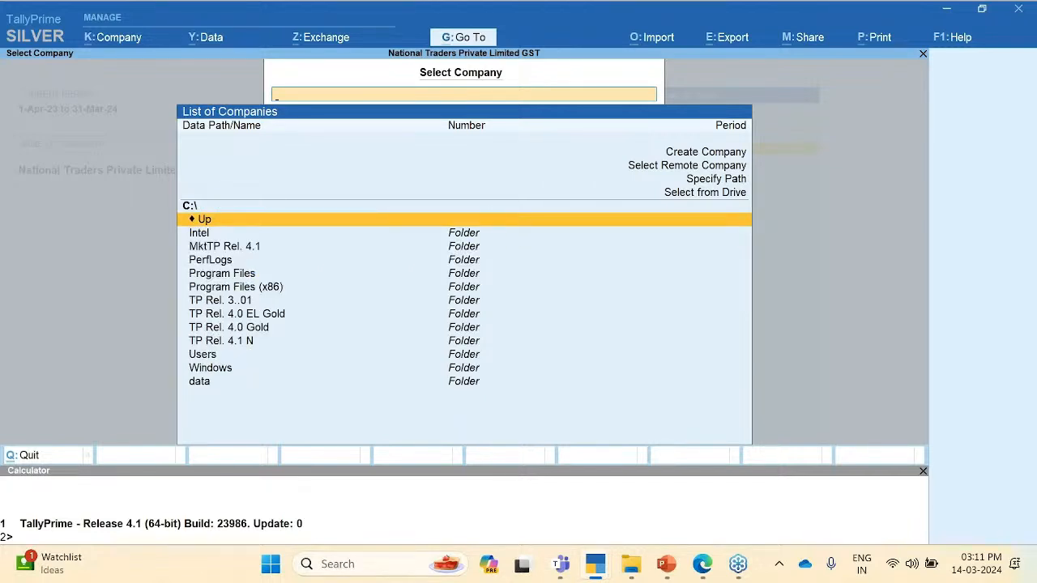
key(Down)
key(Down)
key(Down)
key(Down)
key(Down)
key(Down)
key(Down)
key(Down)
key(Return)
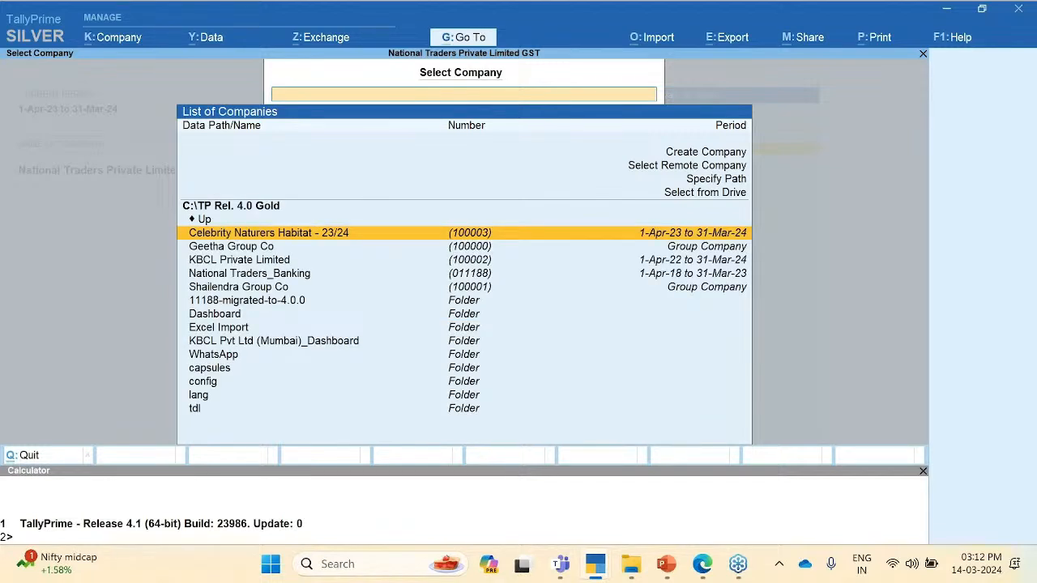
key(Up)
key(Up)
key(Return)
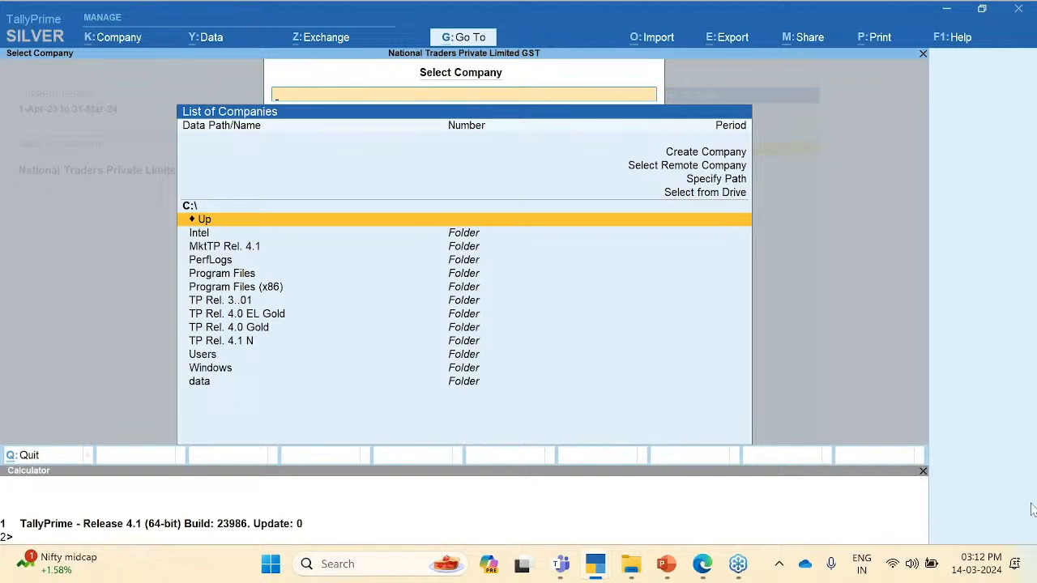
click(982, 488)
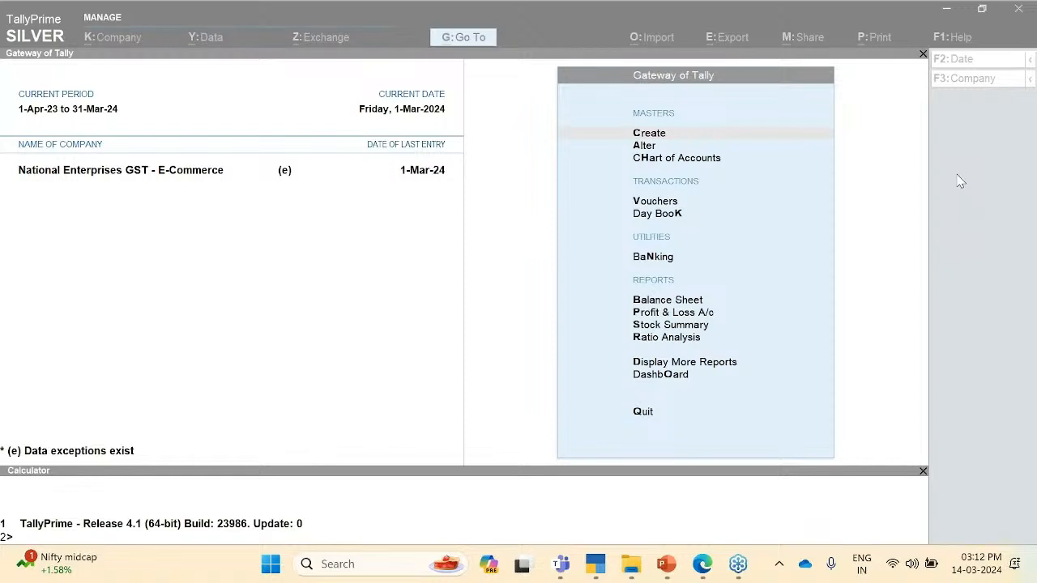
Step: Refocus the Tally window and close the dashboard to return to the Gateway
click(960, 181)
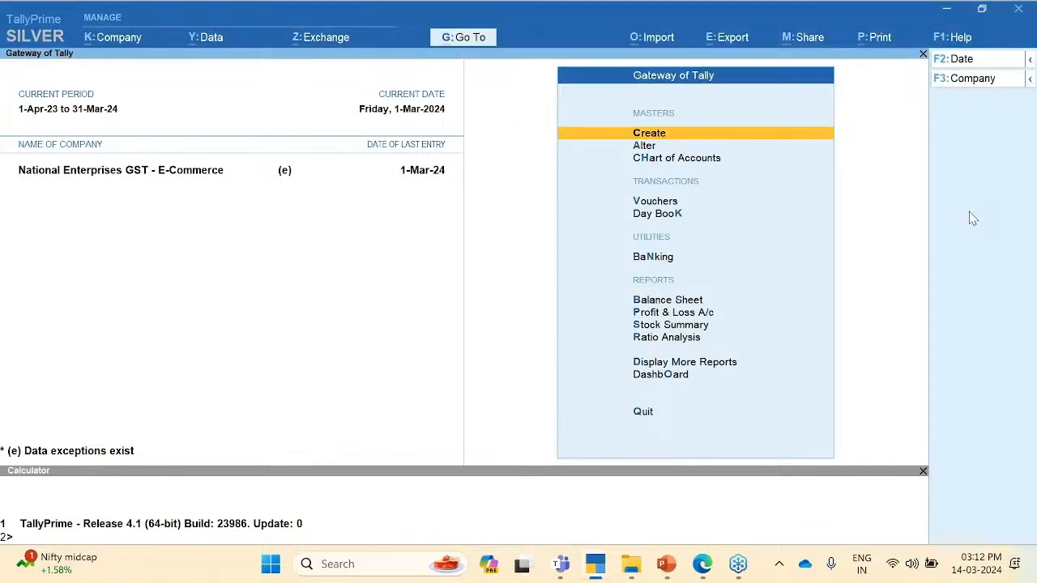
click(974, 208)
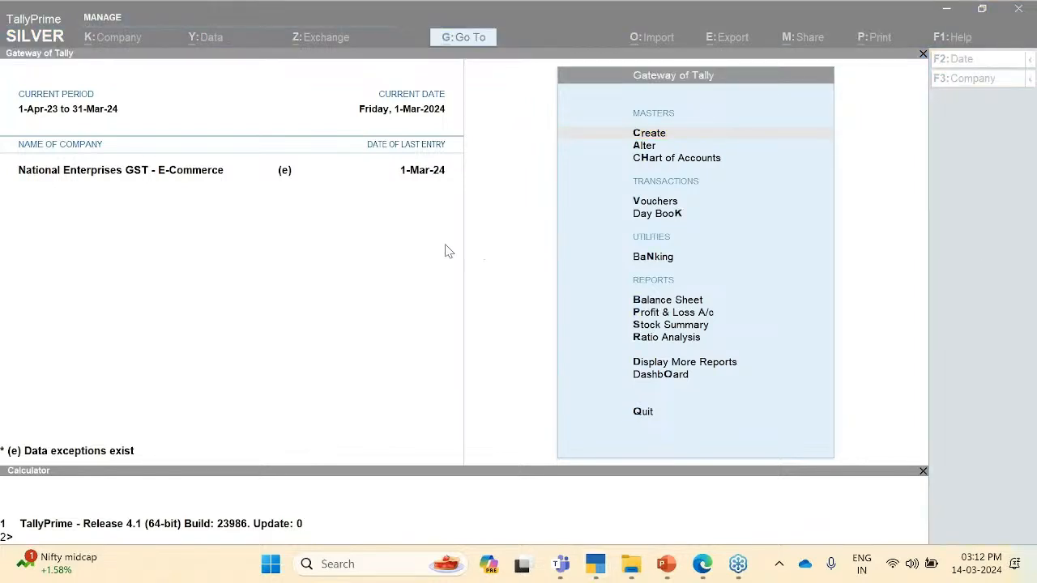
click(458, 273)
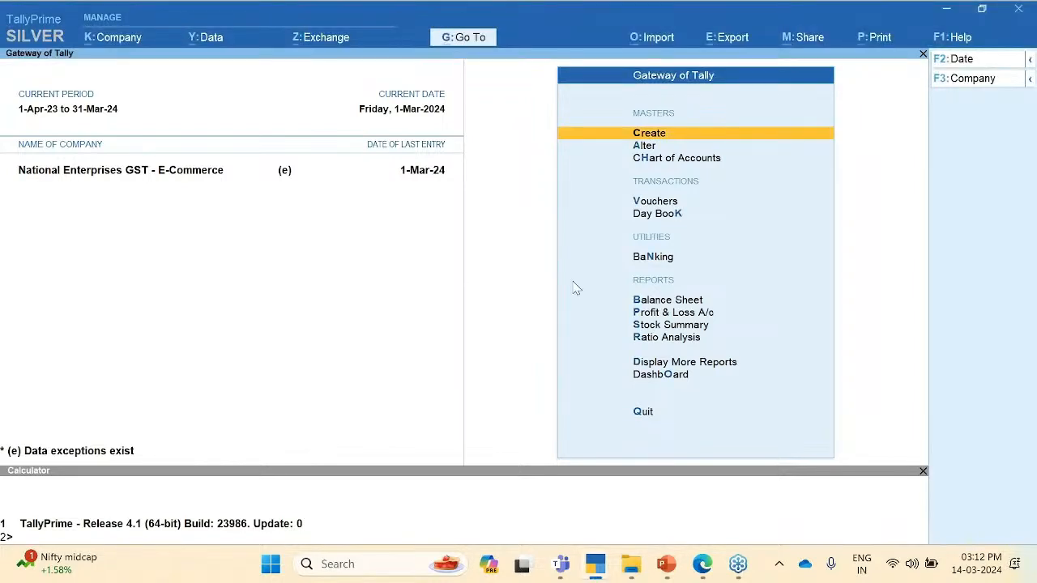
click(685, 375)
key(Escape)
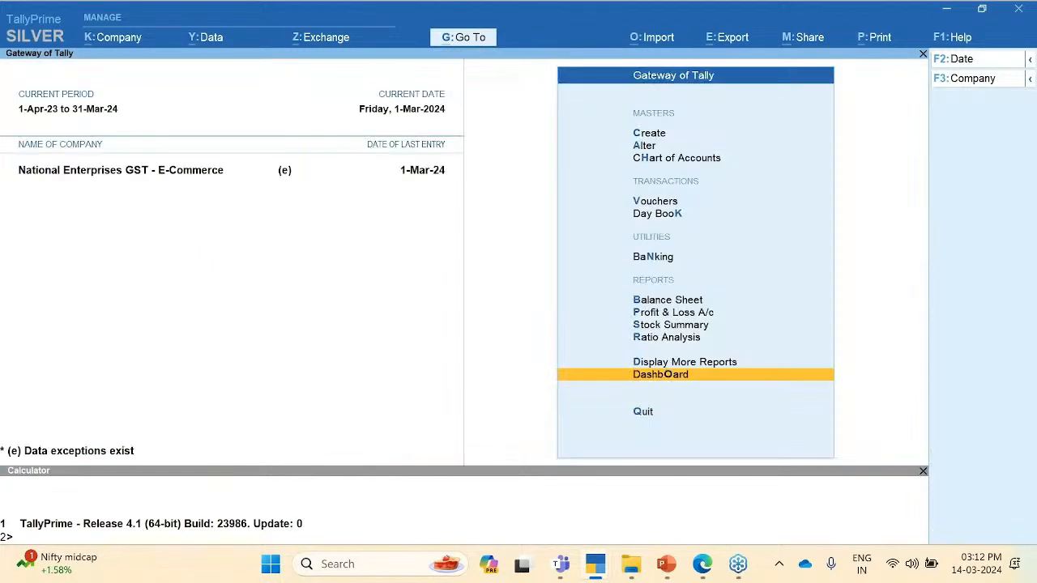
key(Up)
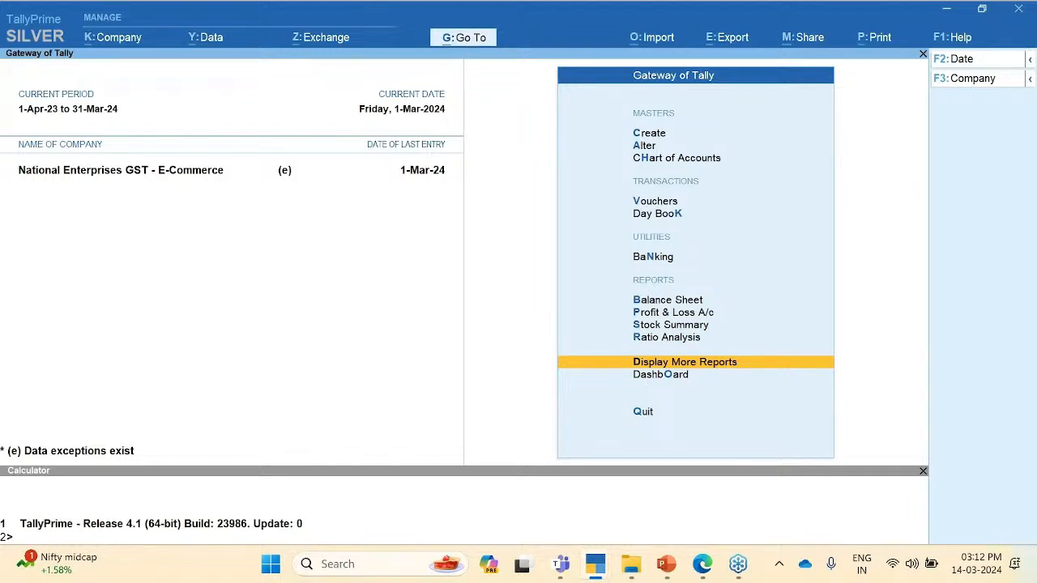
Step: Open GSTR-1 and set its period to 1-Apr-23 through 29-Feb-24
click(459, 37)
text(Gstr)
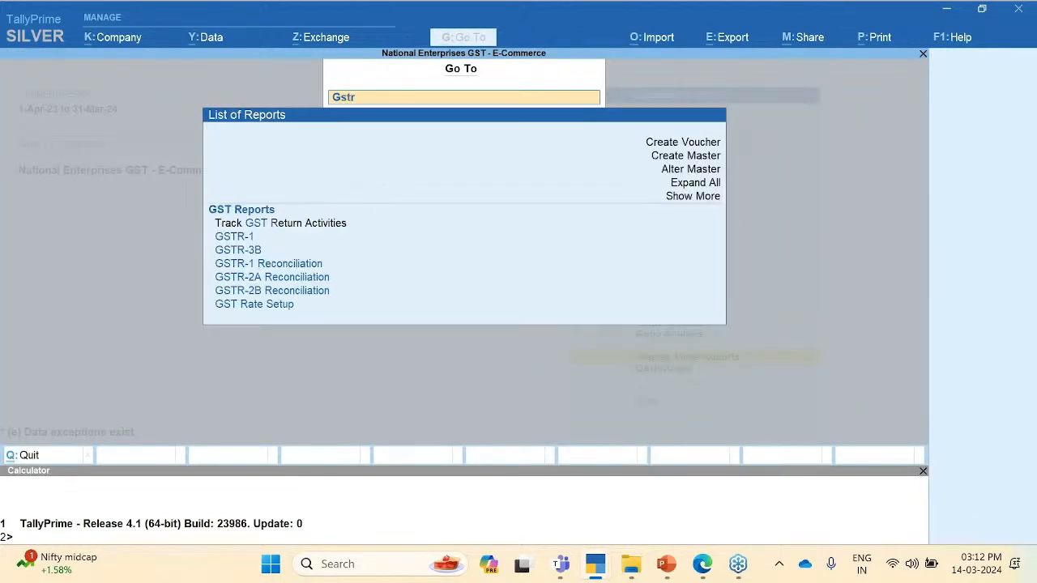
key(Return)
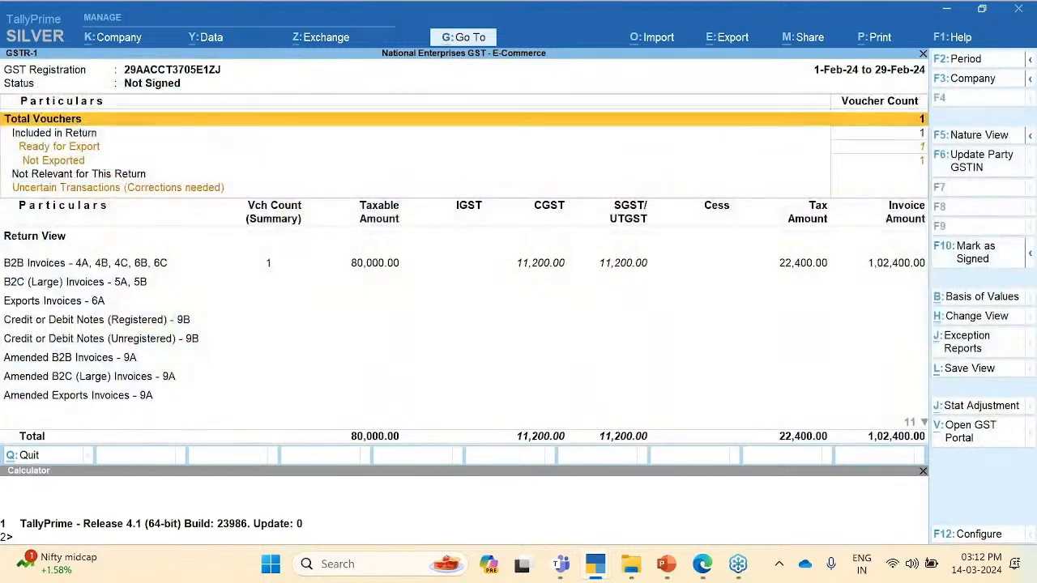
key(F2)
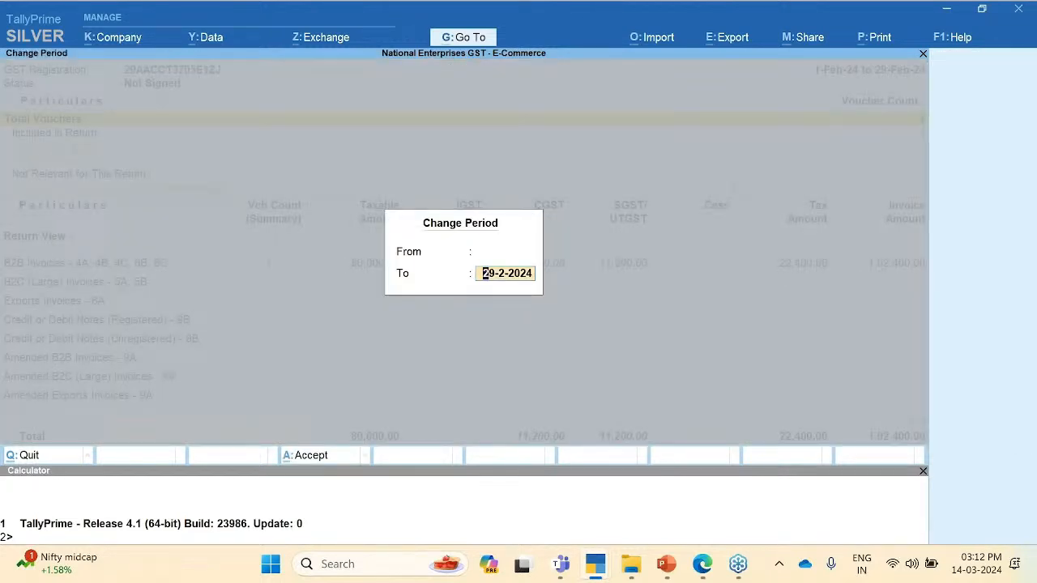
key(Return)
Step: Drill from B2B Invoices into Amazon's register and open Sales voucher 239
key(Down)
key(Down)
key(Down)
key(Down)
key(Down)
key(Down)
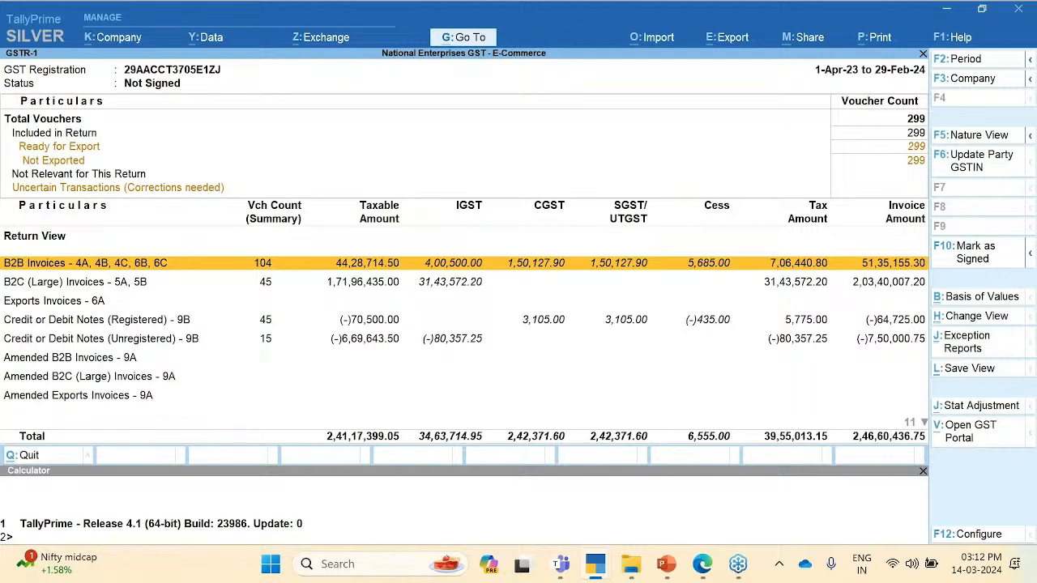
key(Return)
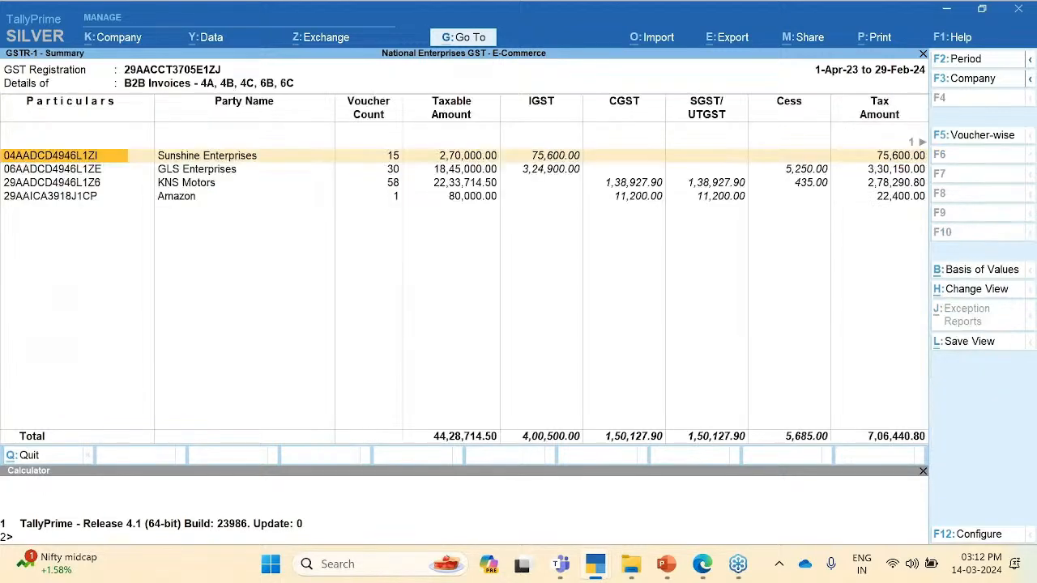
key(Down)
key(Down)
key(Down)
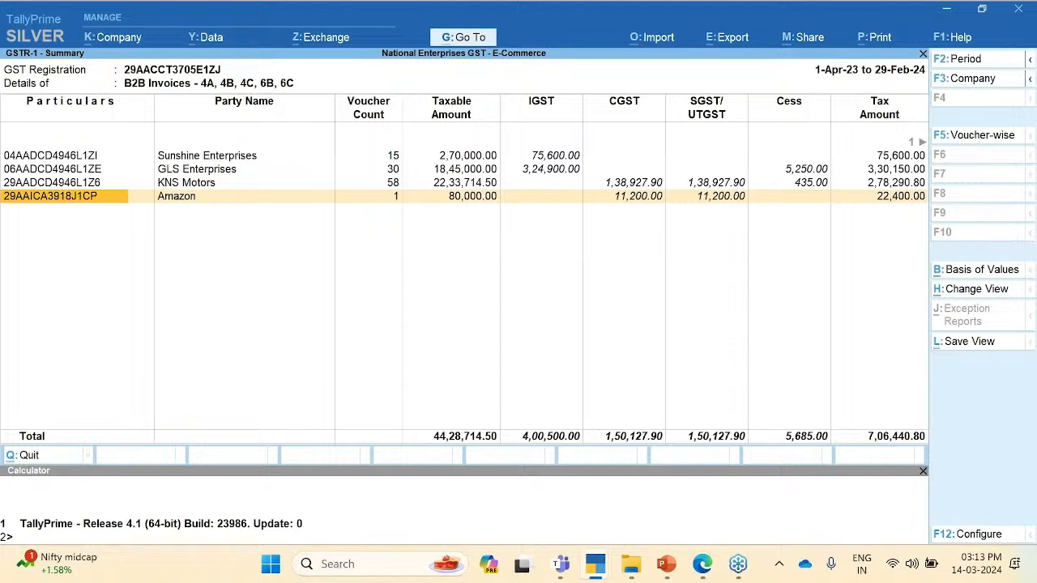
key(Return)
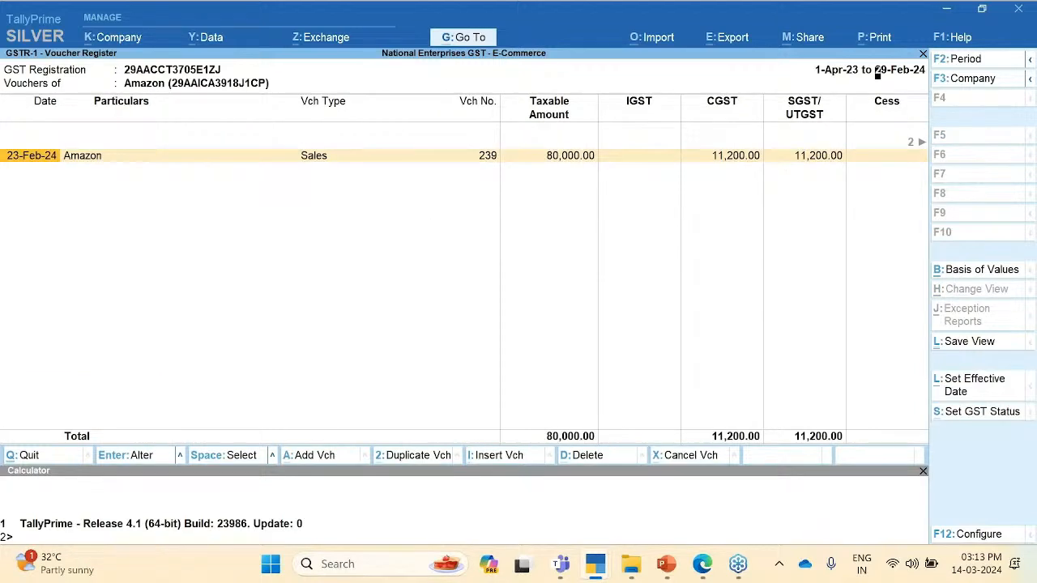
key(Return)
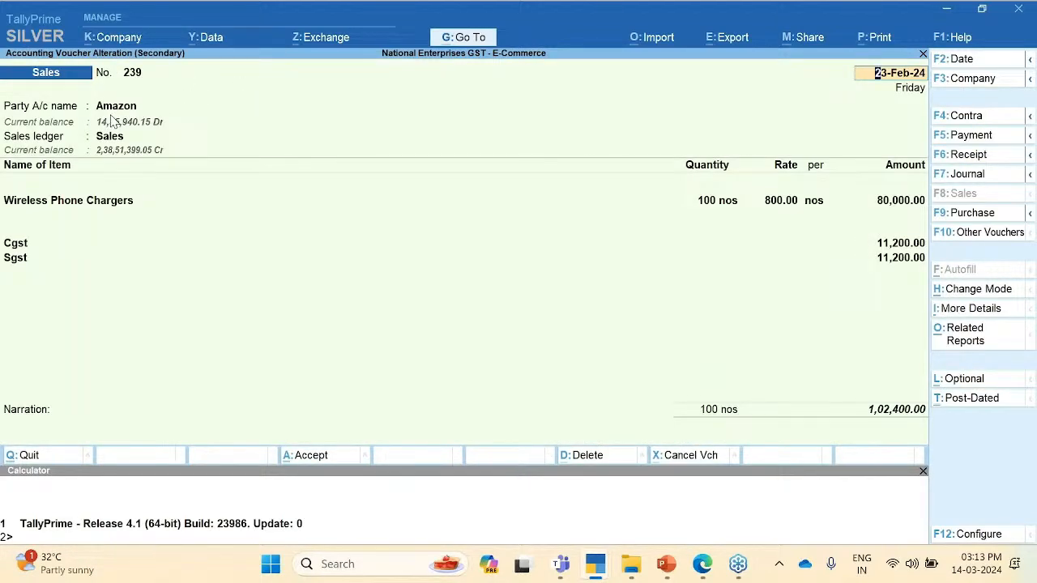
Step: Move to the party name in voucher 239 and look over Amazon's dispatch details
key(Return)
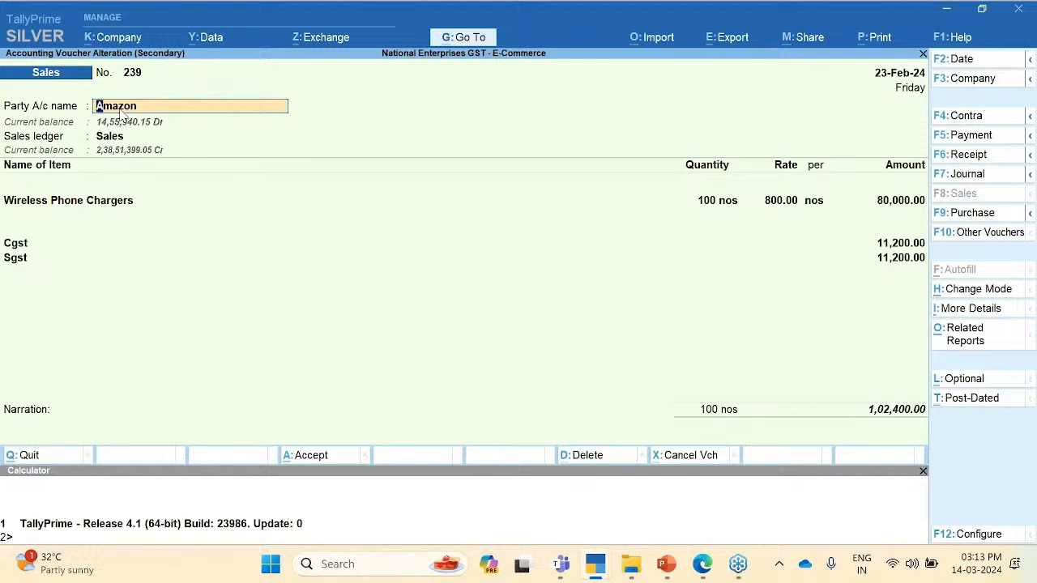
key(Return)
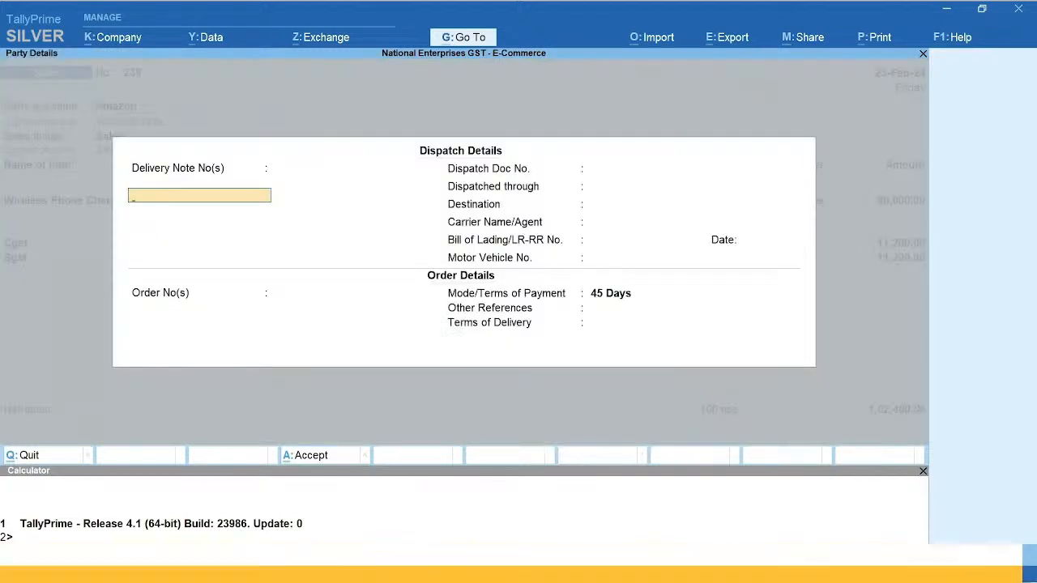
key(super+shift+s)
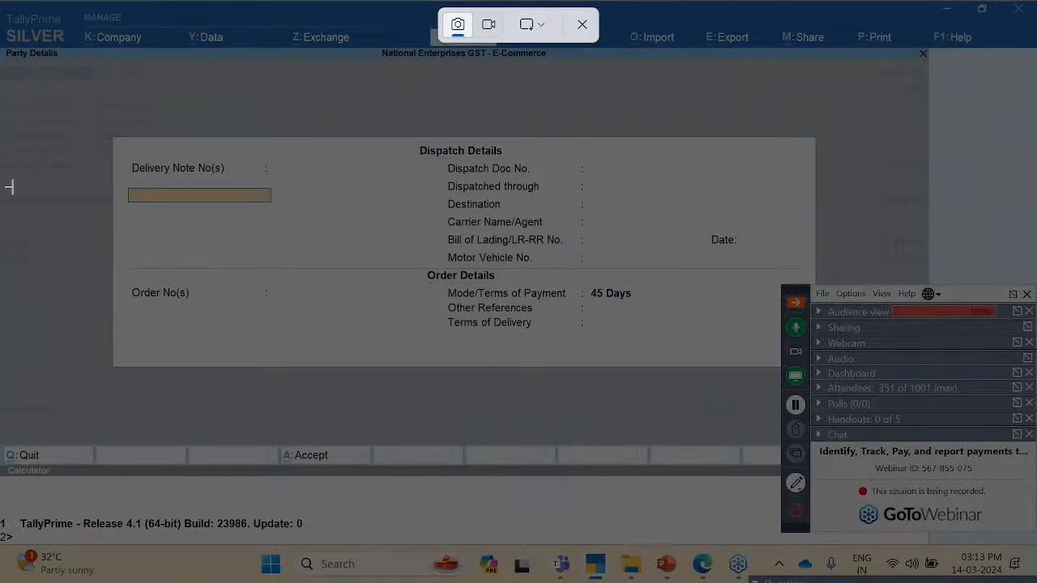
key(Escape)
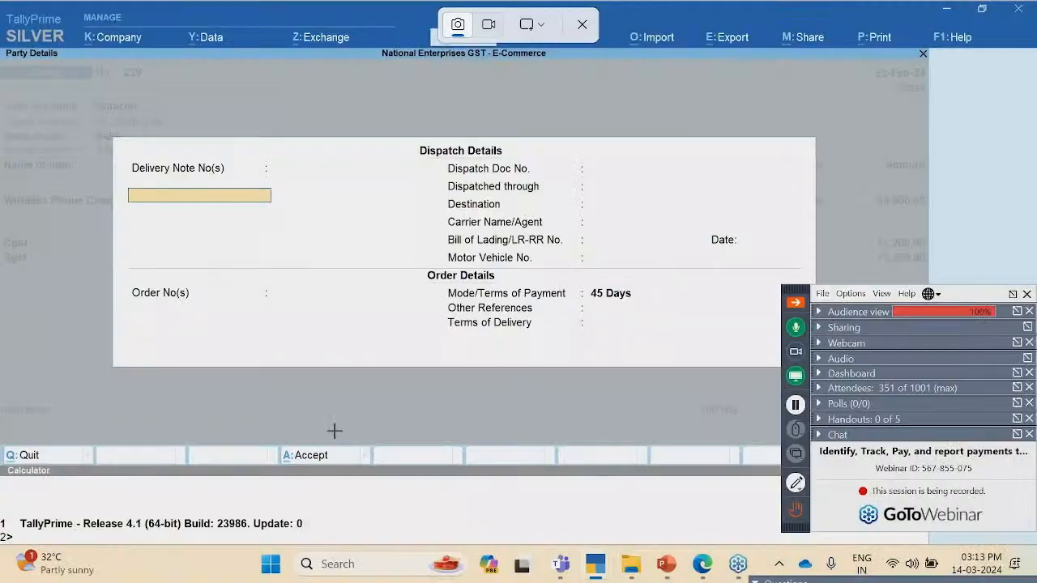
key(ctrl+a)
key(Escape)
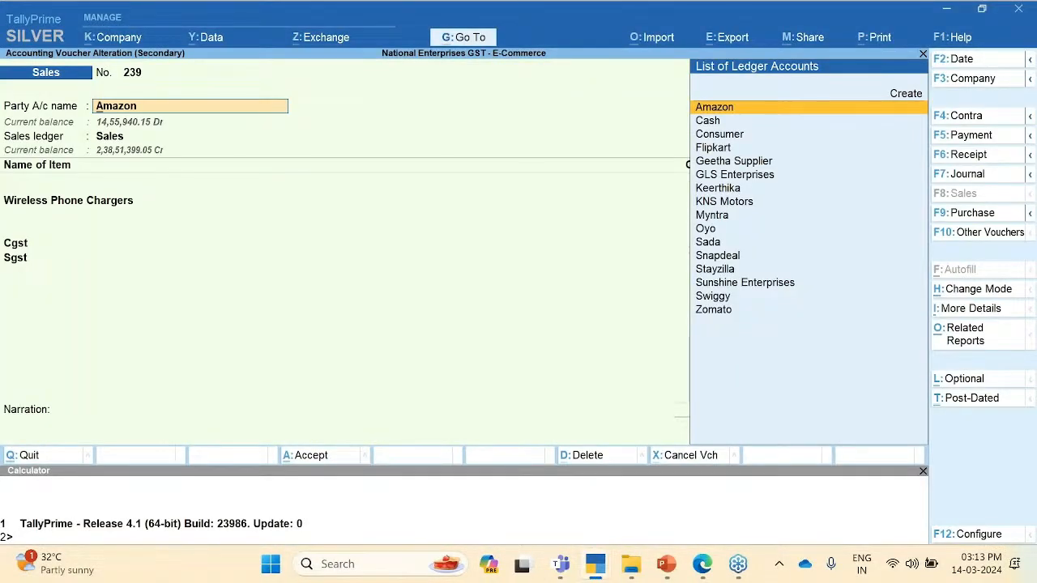
Step: Quit the dispatch details and open the Amazon ledger for alteration with Ctrl+Enter
key(Return)
key(super+shift+s)
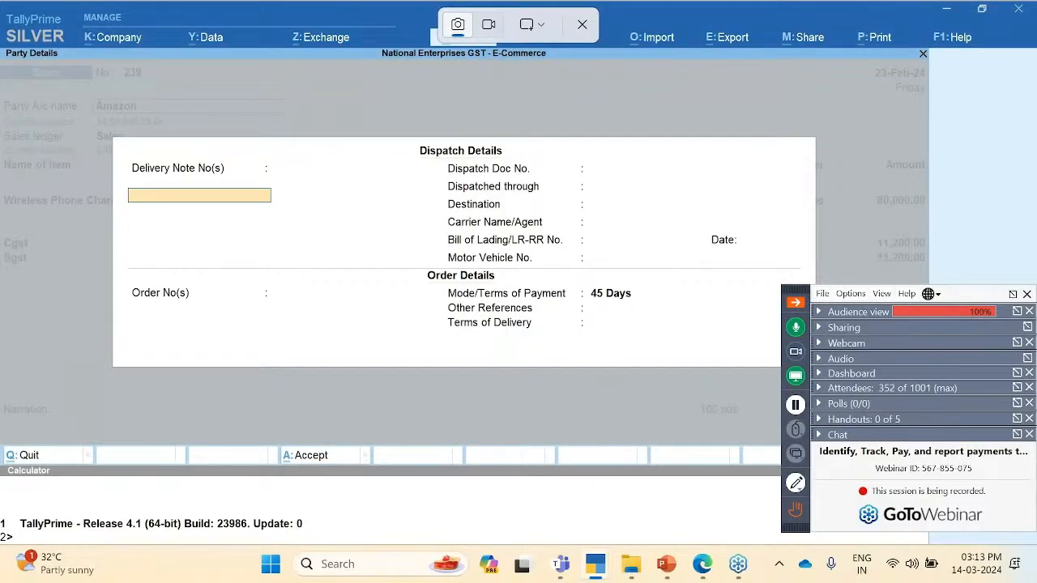
key(Escape)
key(Escape)
key(y)
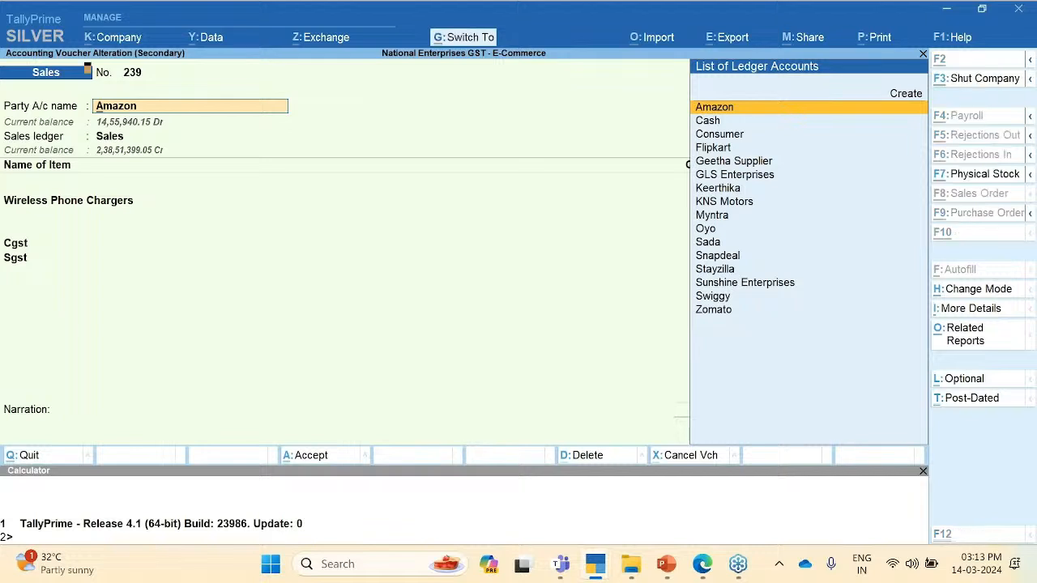
key(ctrl+Return)
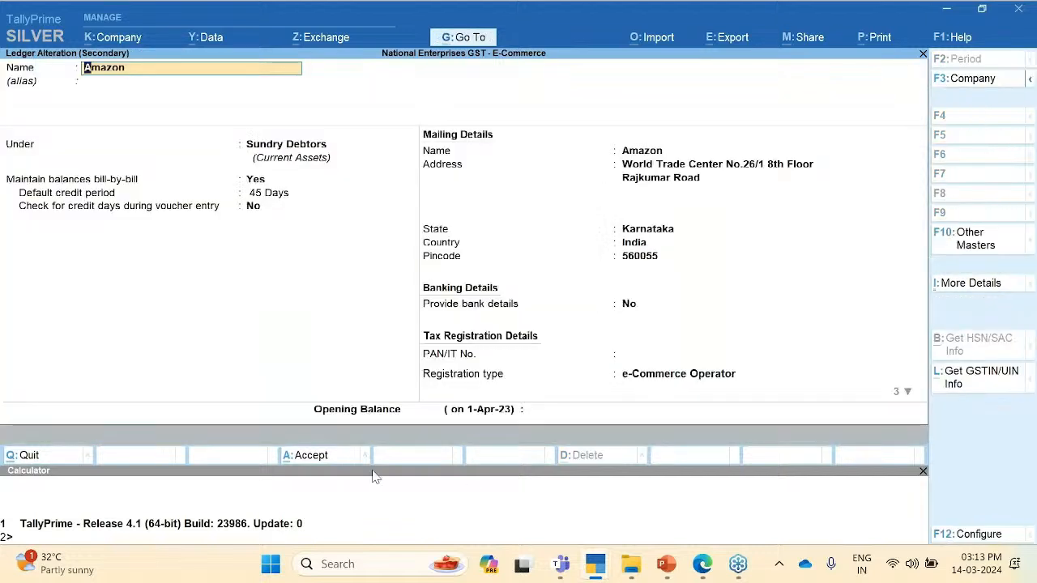
click(297, 160)
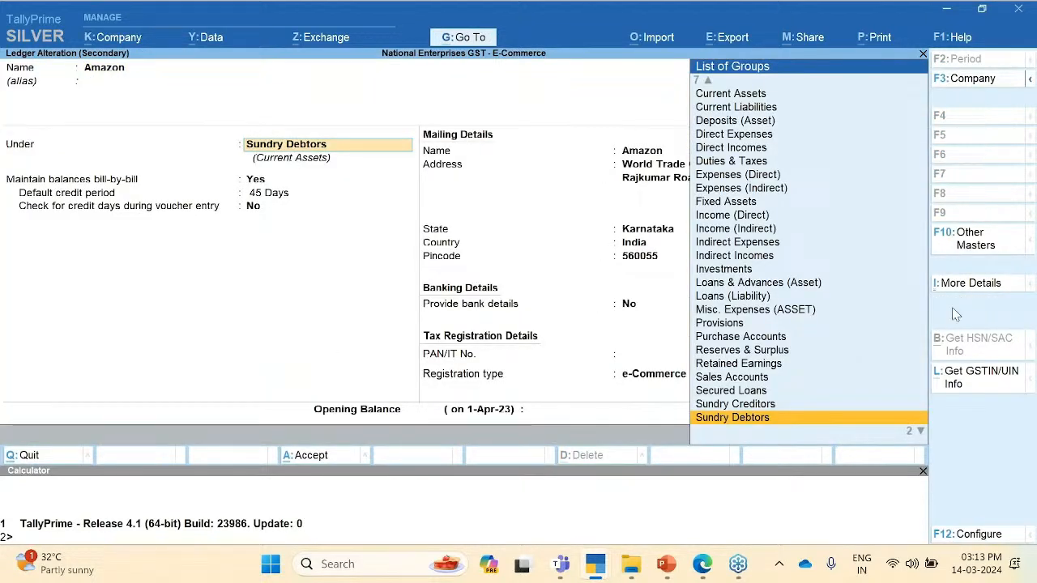
key(super+shift+s)
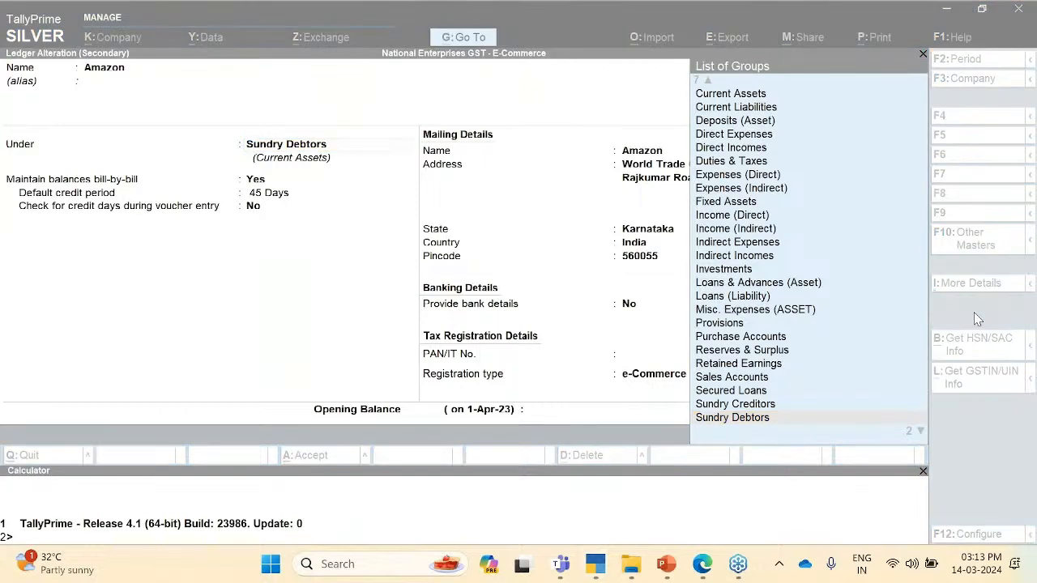
click(656, 372)
click(658, 374)
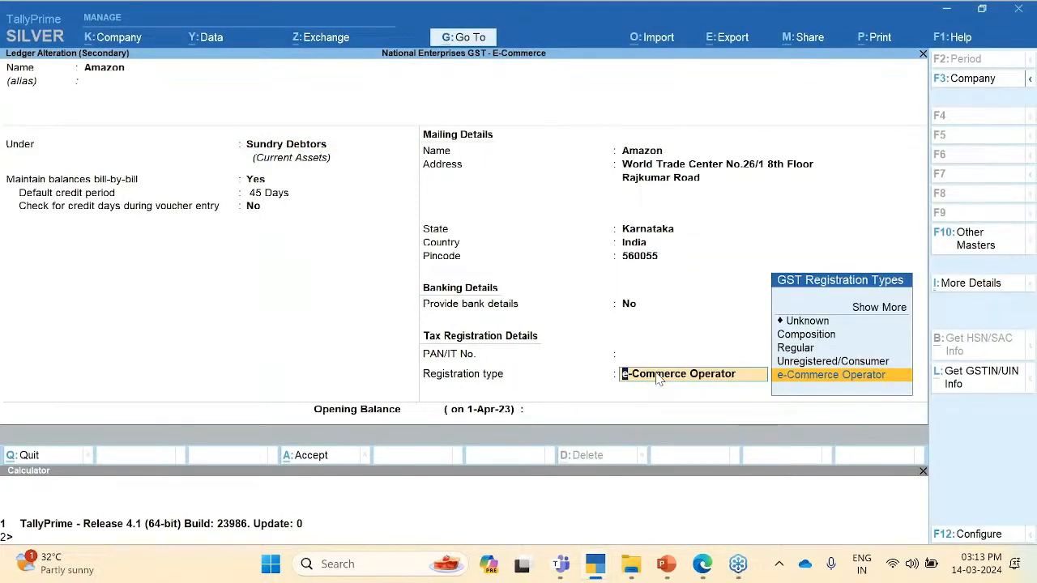
key(Return)
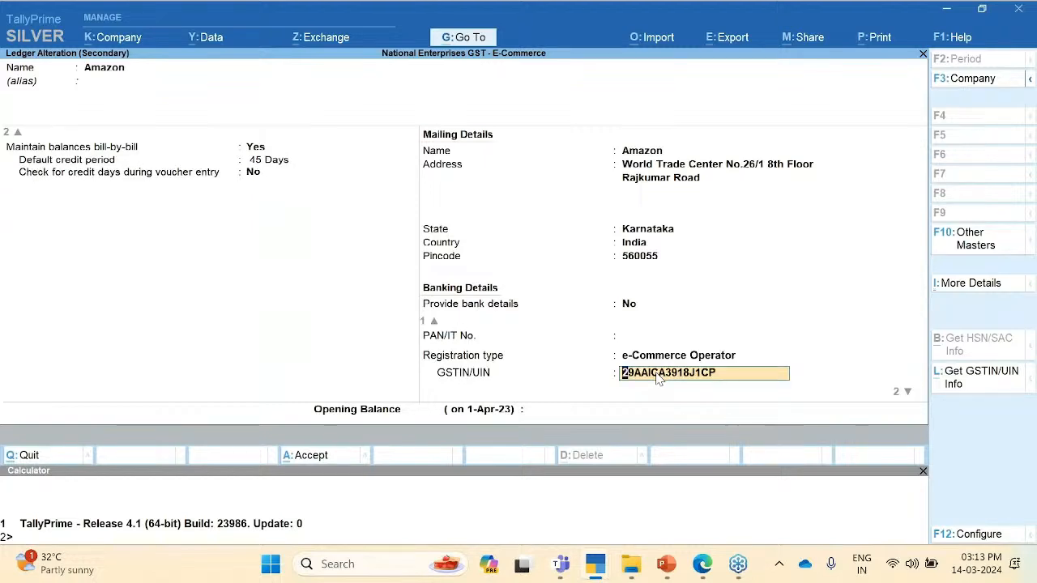
key(ctrl)
key(ctrl+a)
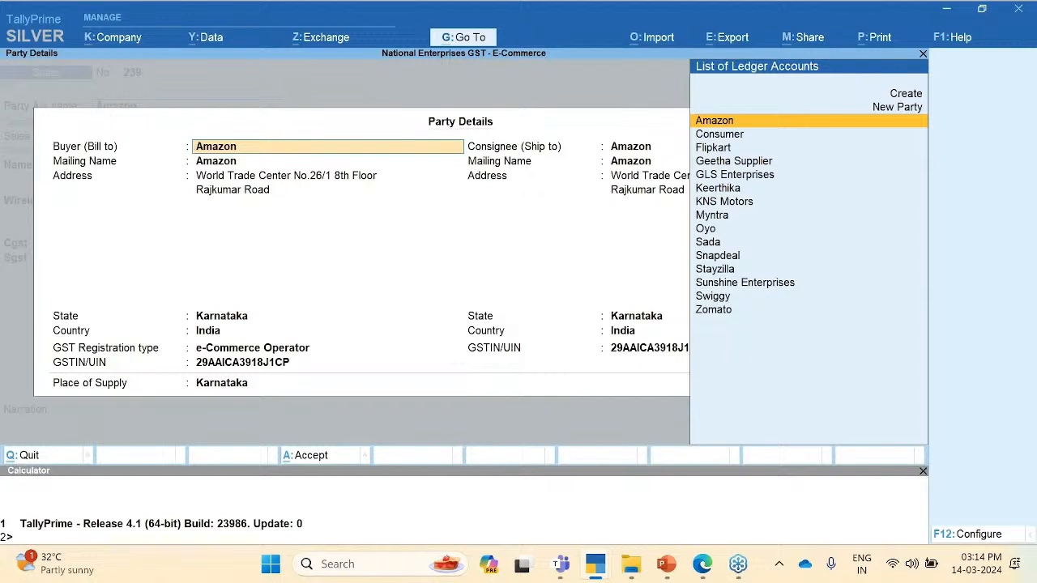
key(Escape)
key(Escape)
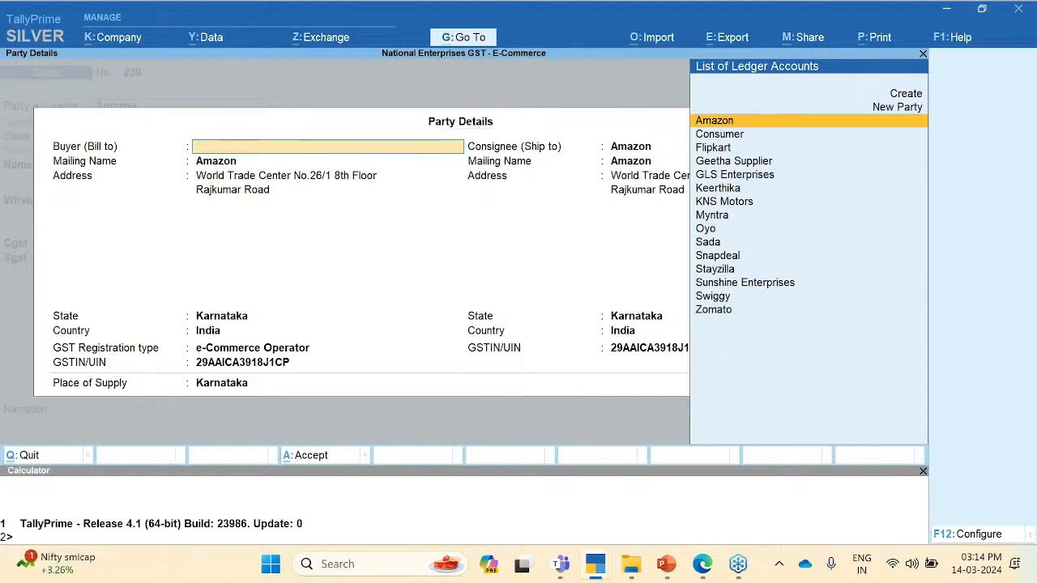
key(y)
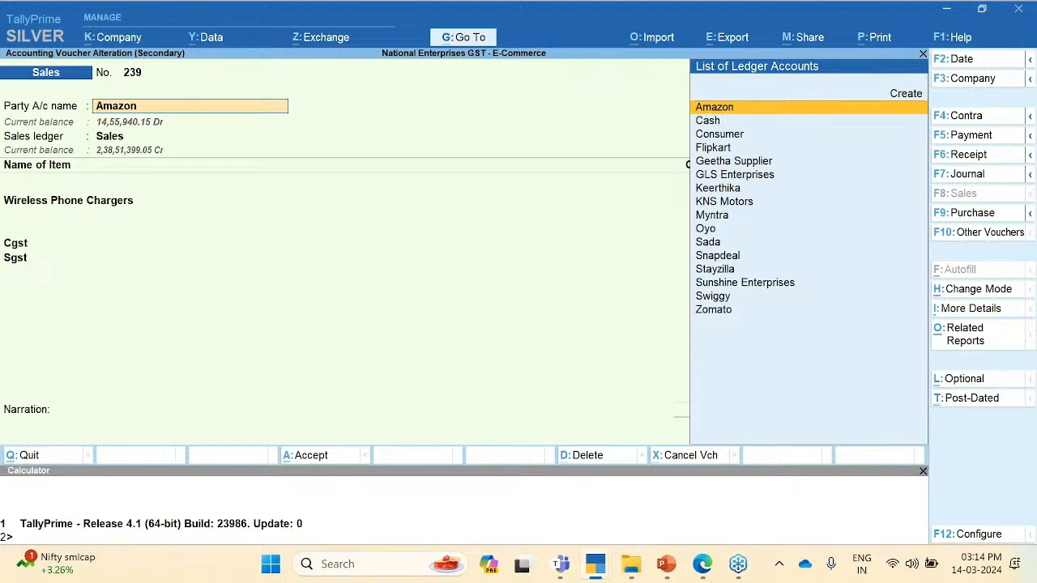
Step: Quit voucher 239 unsaved and go from the B2B party list back to the GSTR-1 summary
key(Escape)
key(Escape)
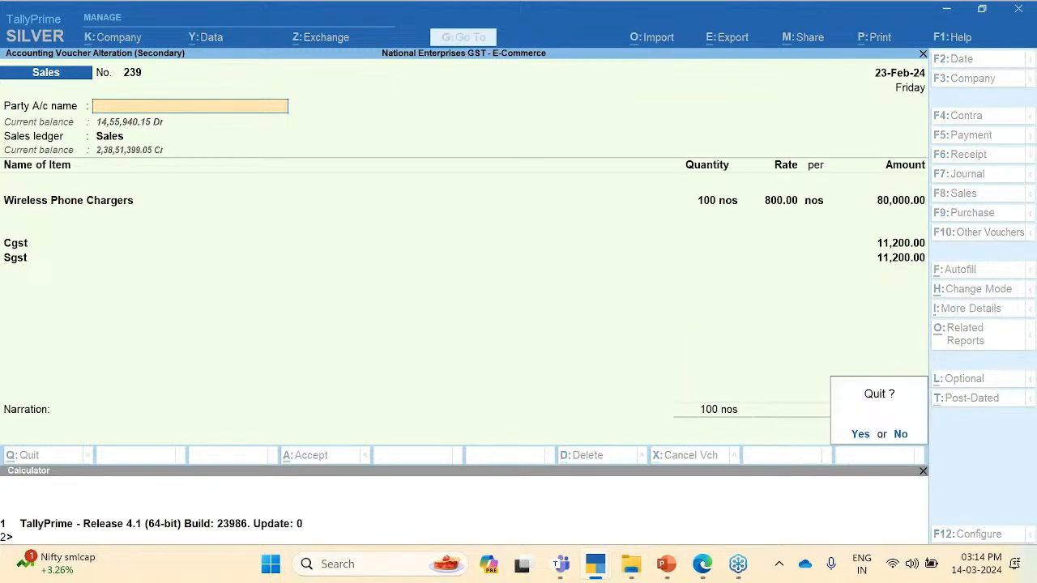
key(Return)
key(Escape)
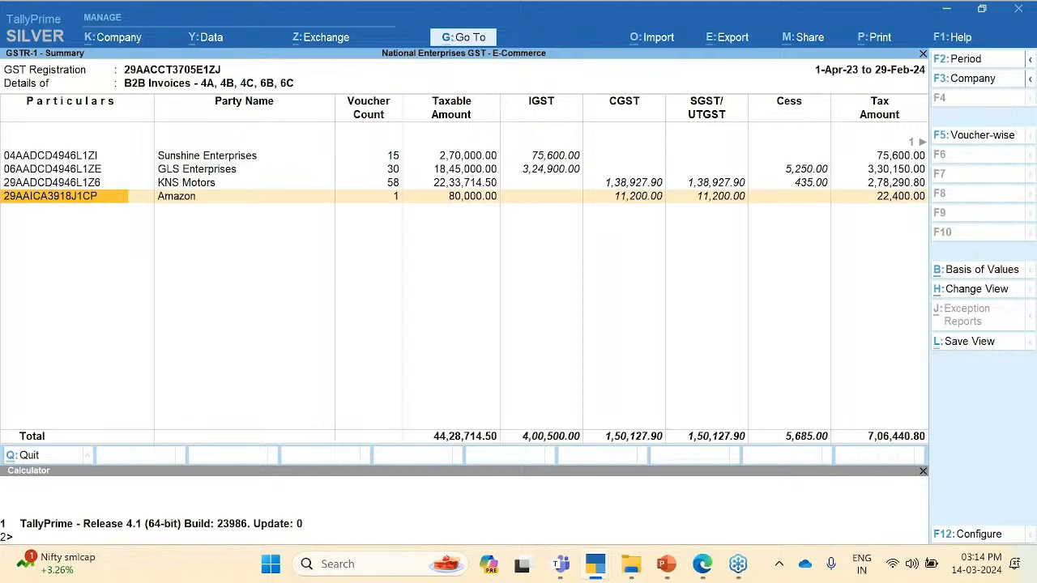
key(Up)
key(Up)
key(Up)
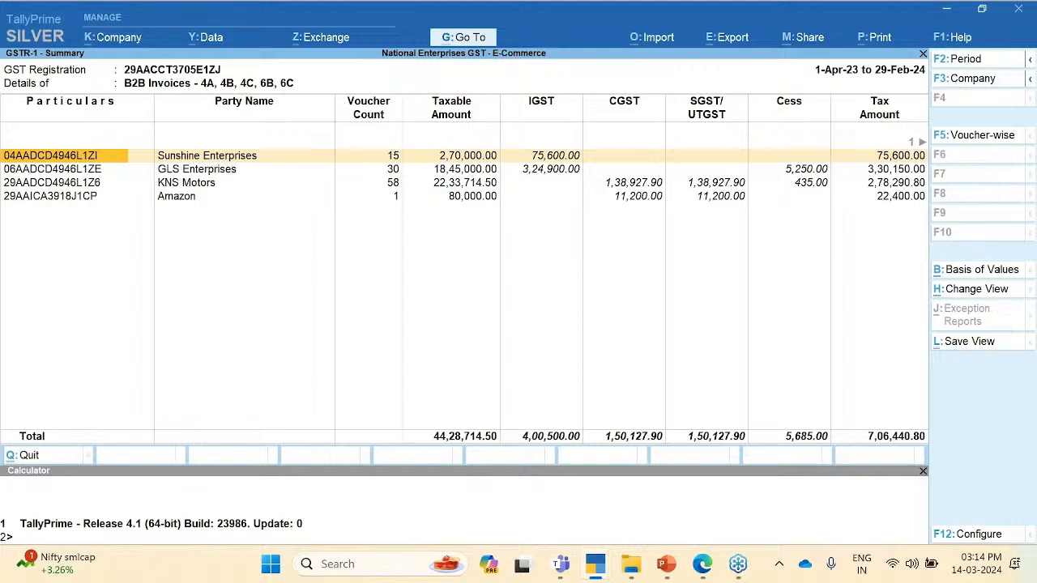
key(Escape)
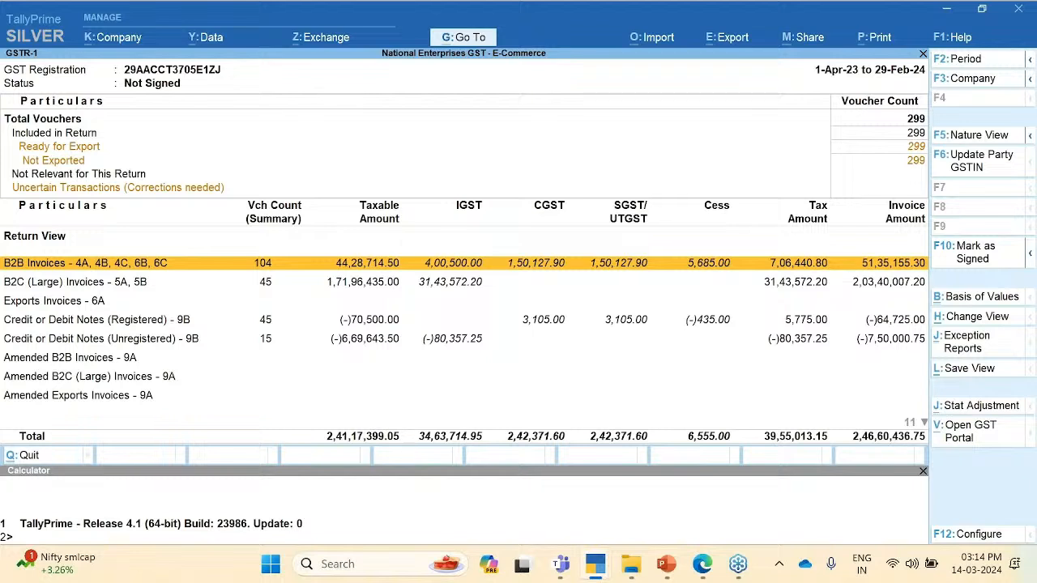
Step: Switch the GSTR-1 report to the e-Commerce Summary view
key(ctrl+h)
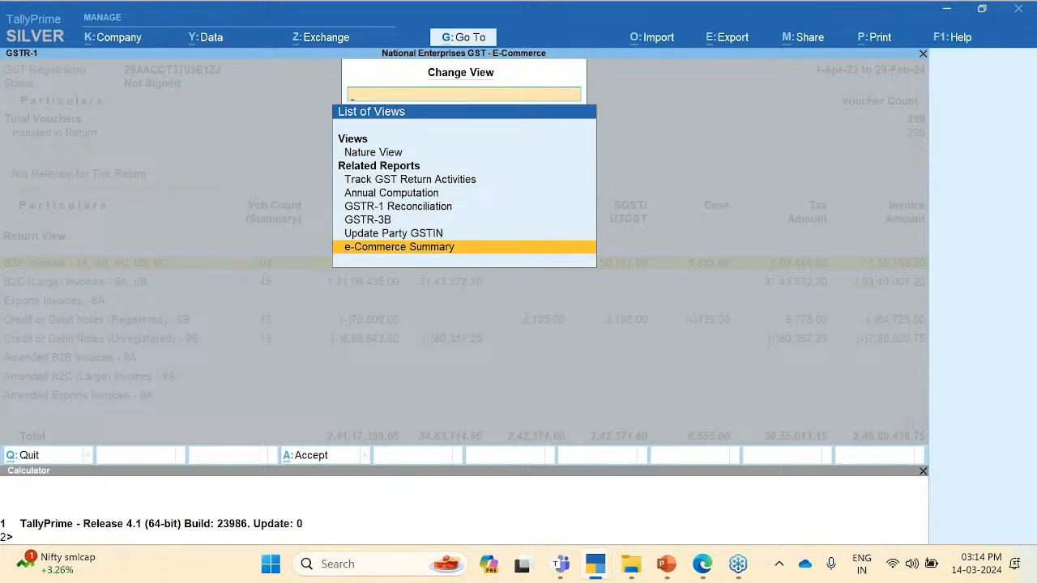
key(Return)
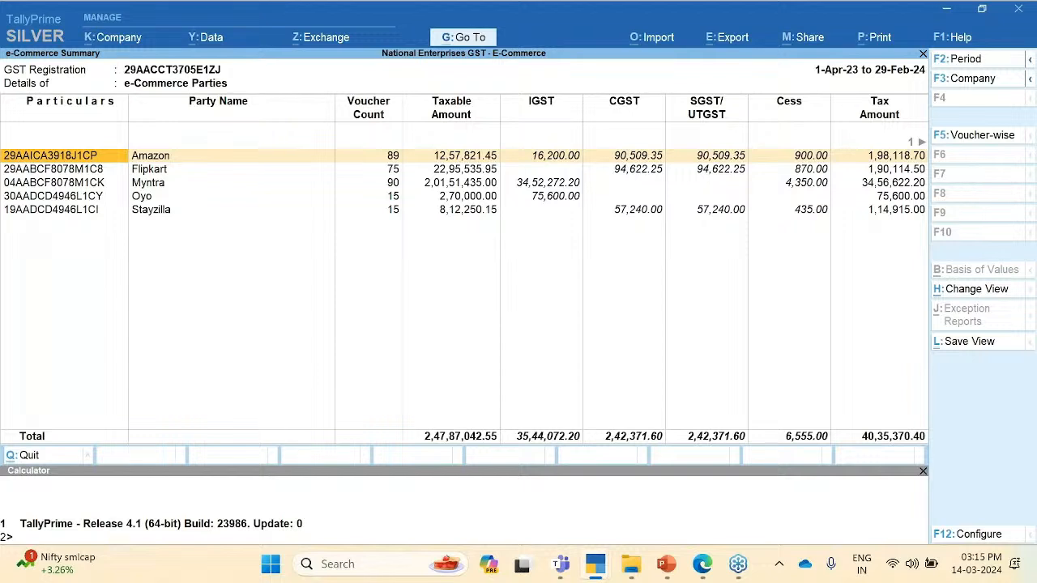
Step: Review the operators' counts, taxable, CGST and invoice amounts, then drill into Amazon's register
key(Down)
key(Down)
key(Down)
key(Down)
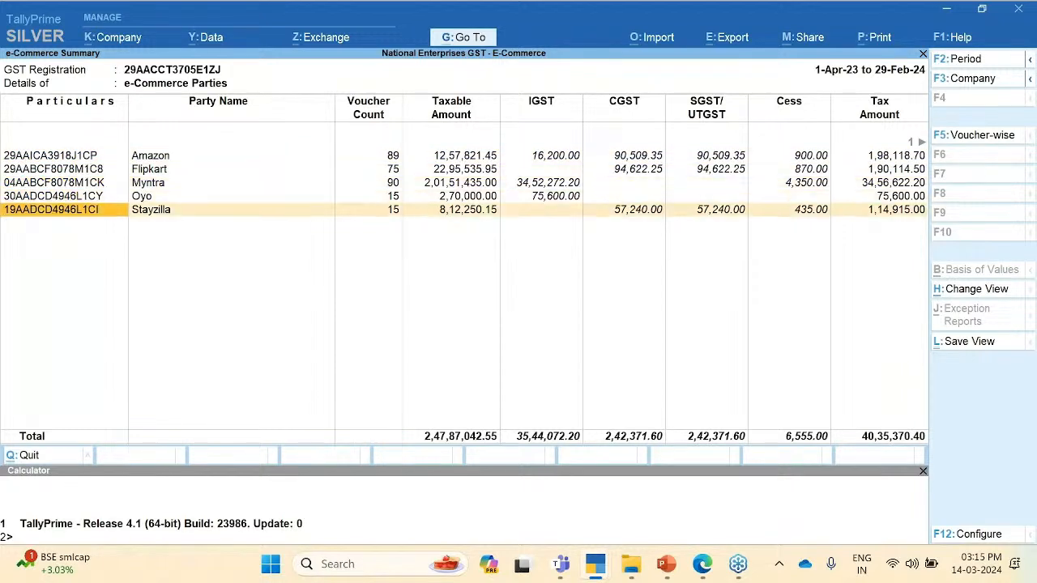
key(Up)
key(Up)
key(Up)
key(Up)
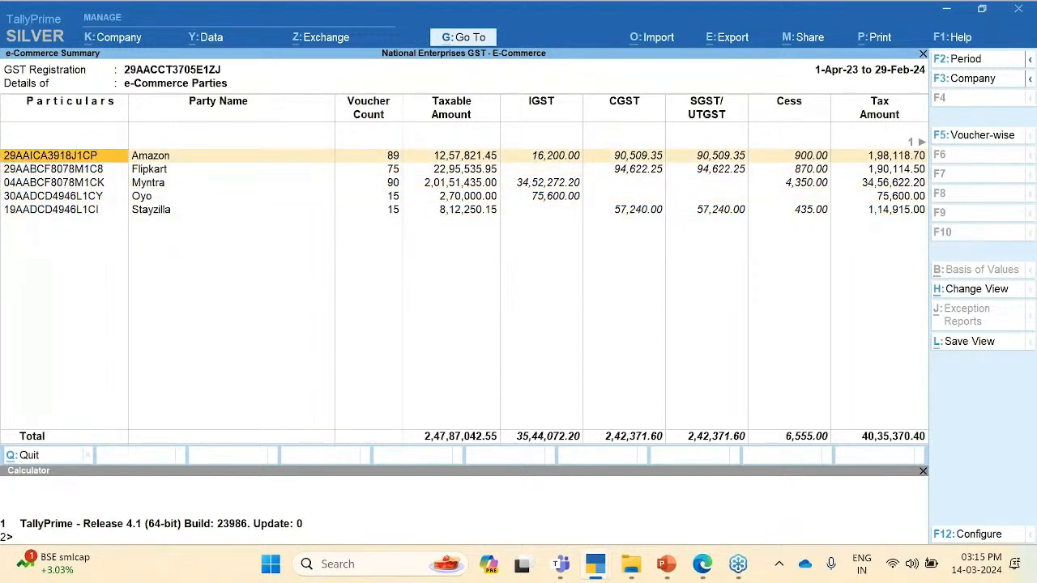
key(Right)
key(Right)
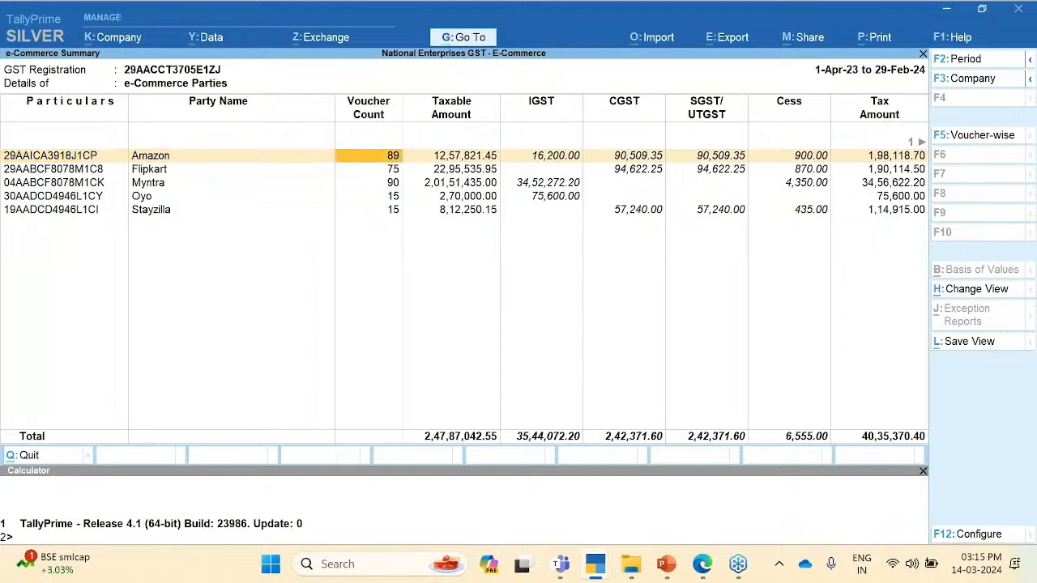
key(Left)
key(Down)
key(Down)
key(Down)
key(Down)
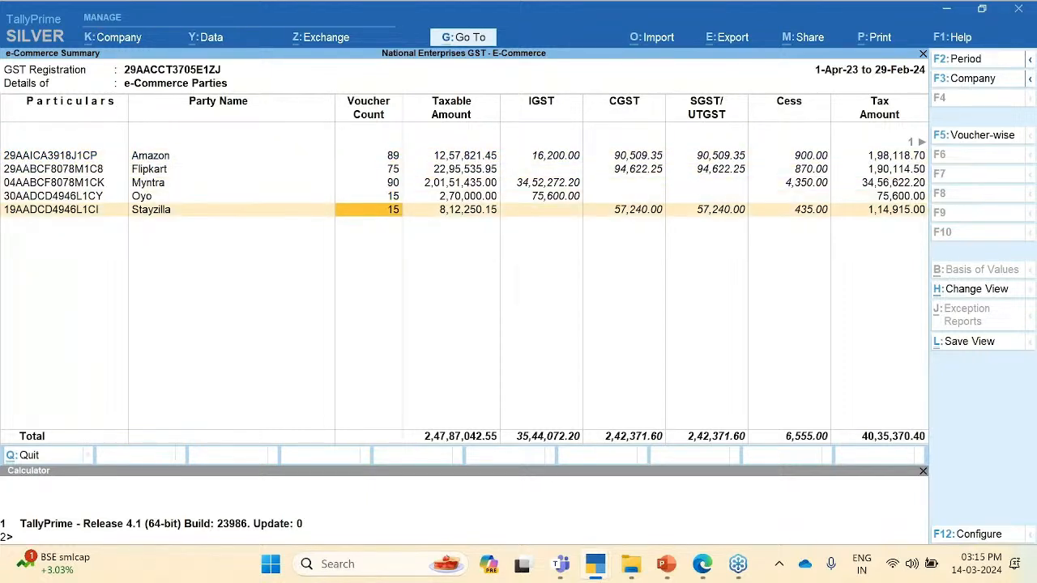
key(Up)
key(Up)
key(Up)
key(Up)
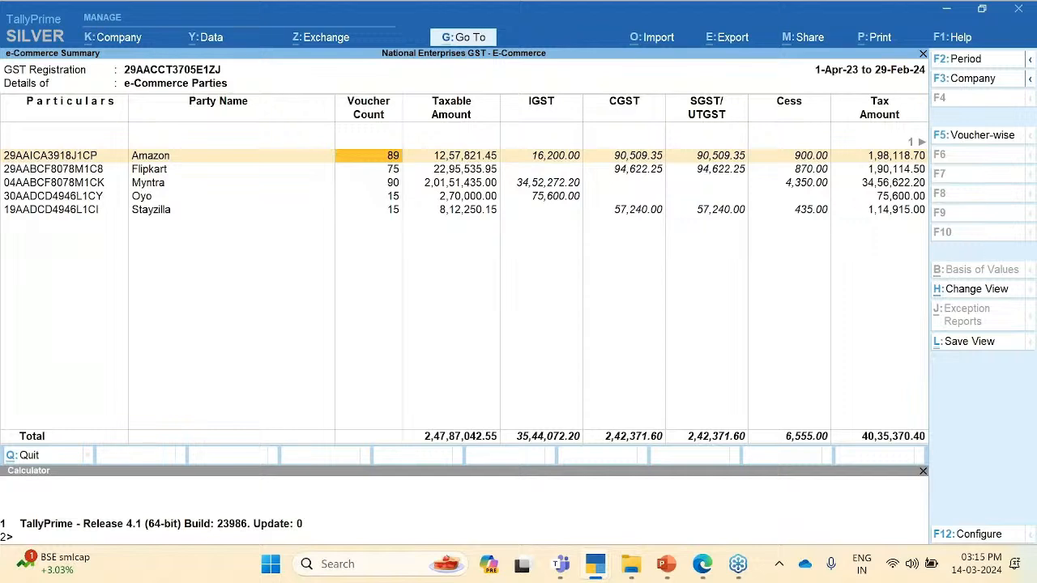
key(Right)
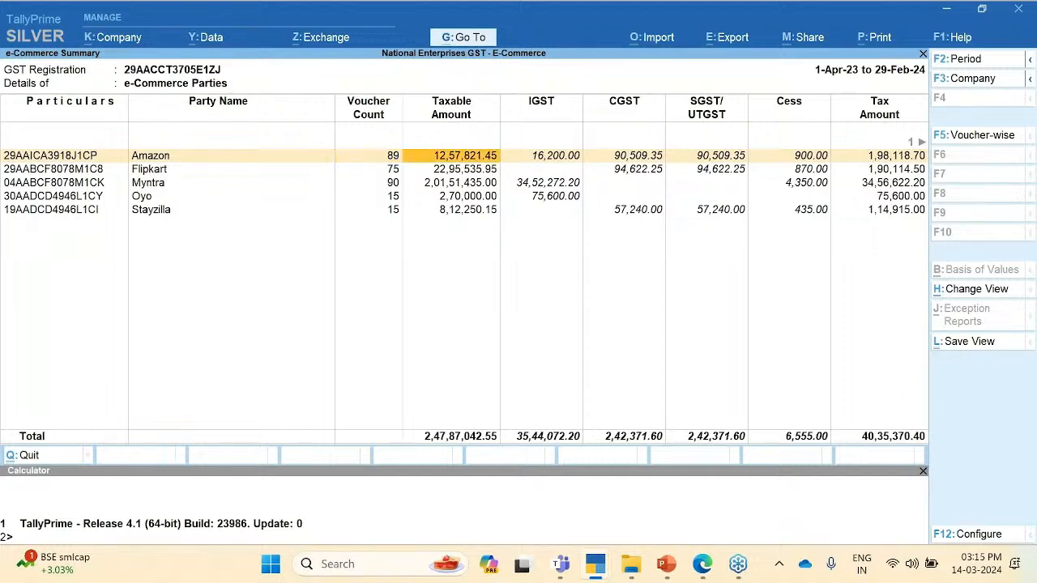
key(Right)
key(Right)
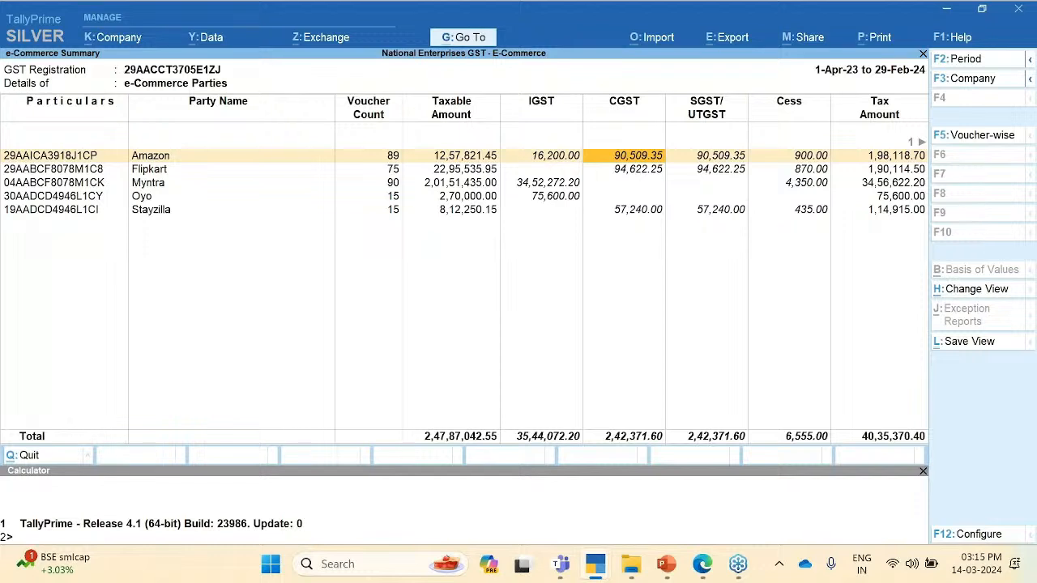
key(Right)
key(Right)
key(Right)
key(Right)
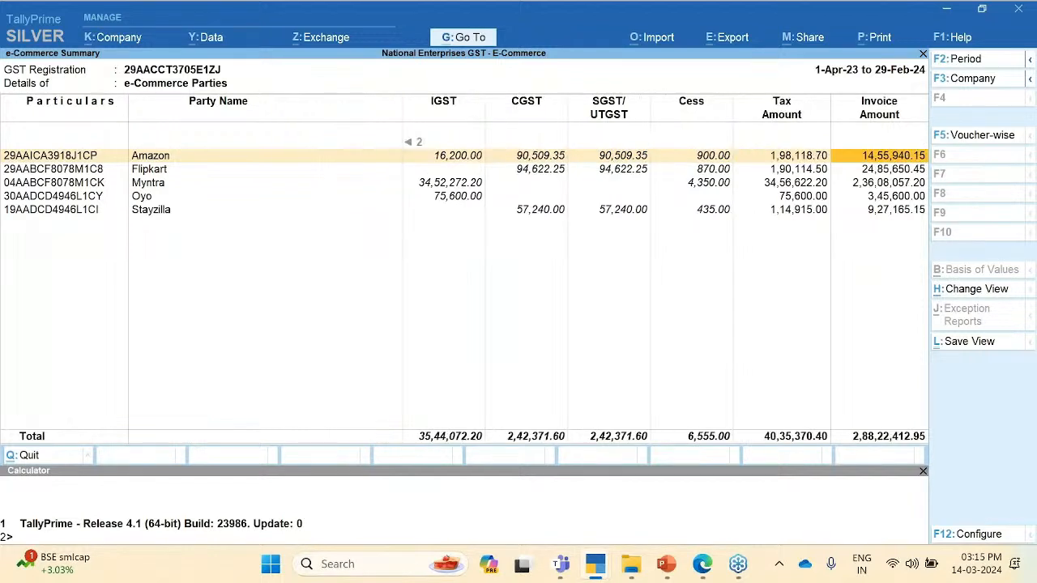
key(Left)
key(Left)
key(Left)
key(Left)
key(Left)
key(Left)
key(Left)
key(Left)
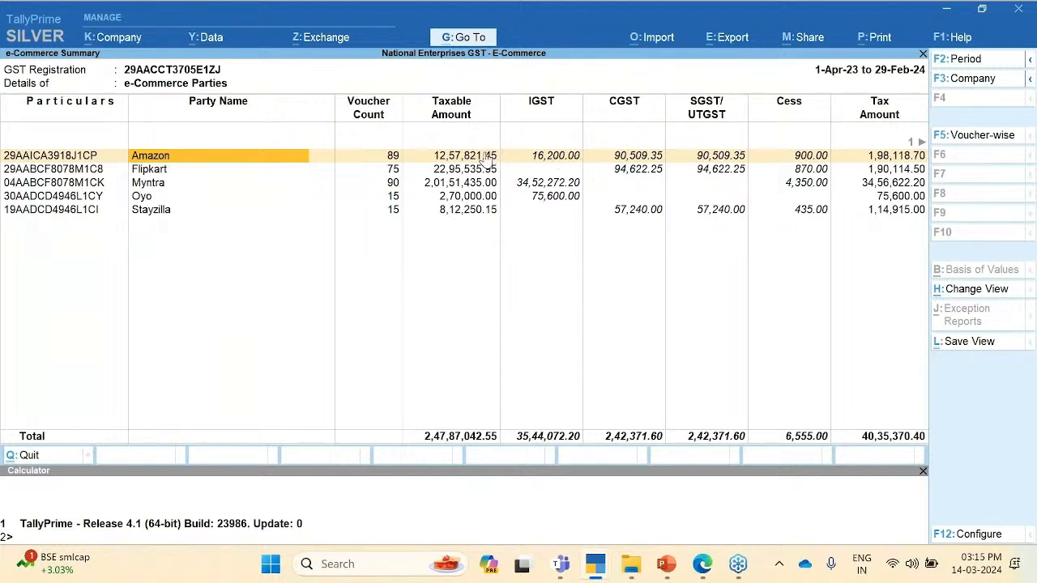
key(Left)
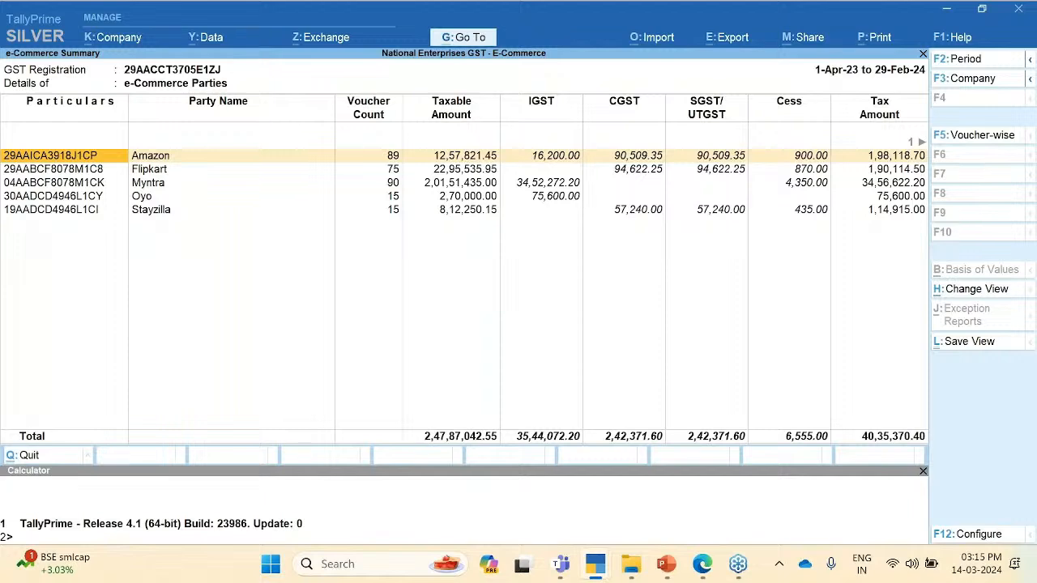
key(Return)
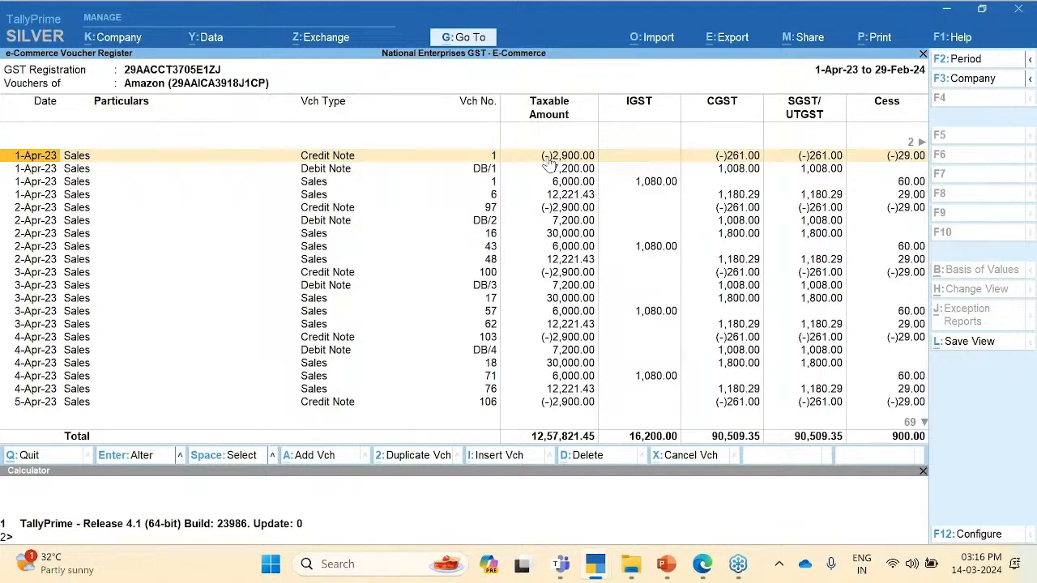
Step: Close Amazon's register back to the e-Commerce Summary and switch to the slide show
key(Escape)
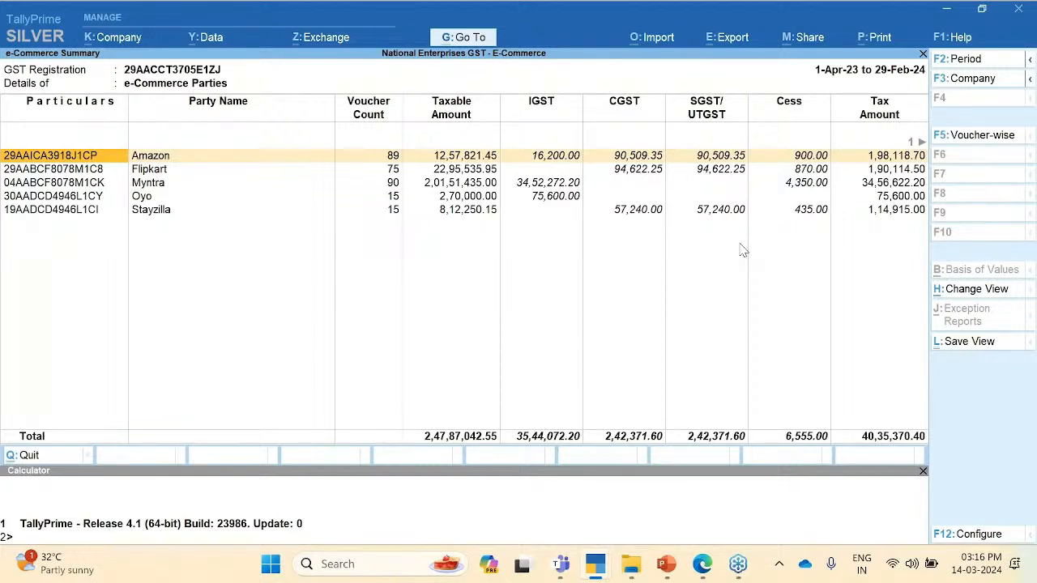
key(alt+Tab)
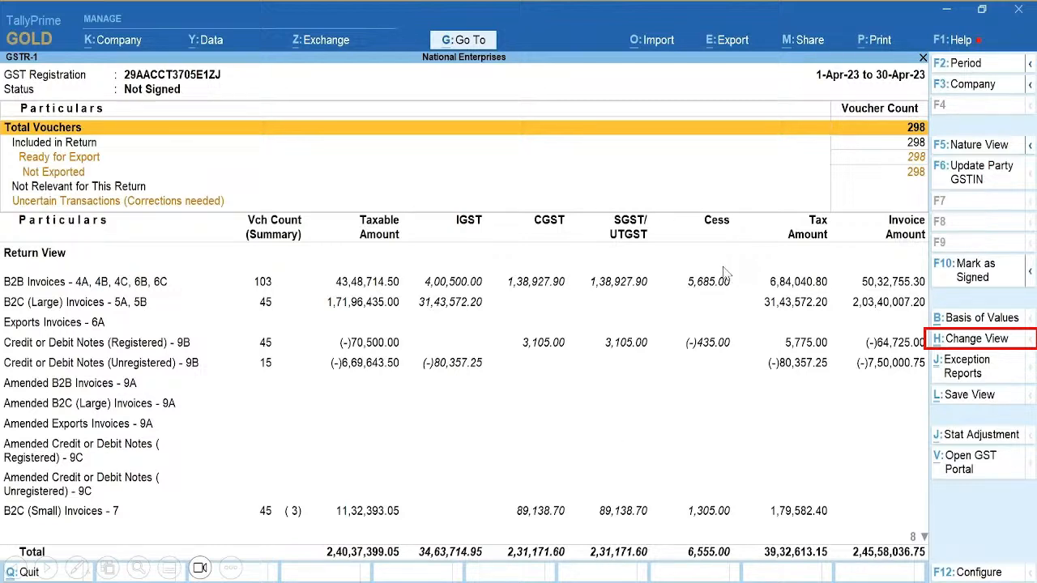
Step: Switch the GSTR-1 view to the E-commerce Report for April 2023, listing the five operators
click(931, 348)
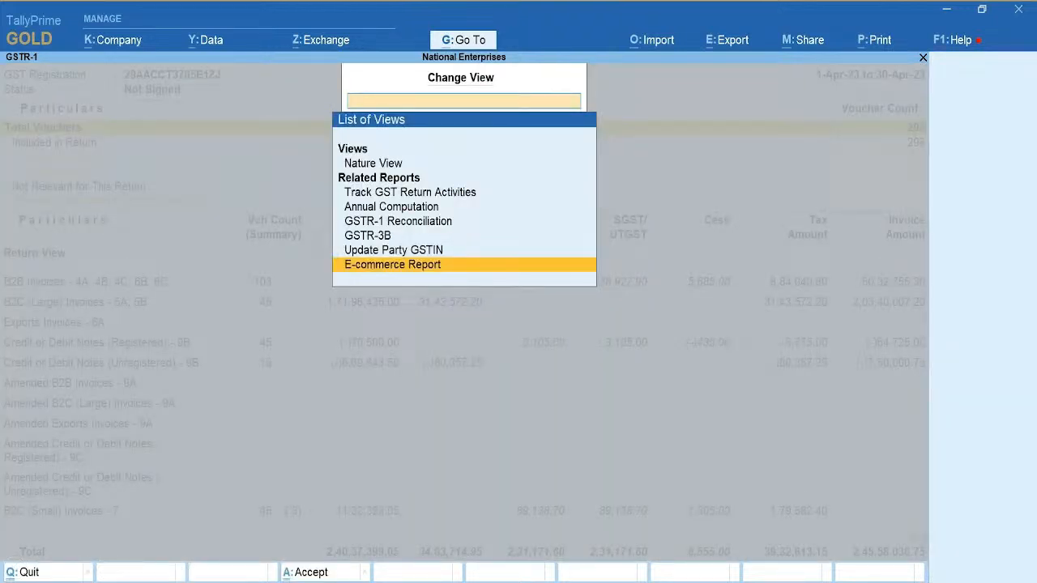
key(Return)
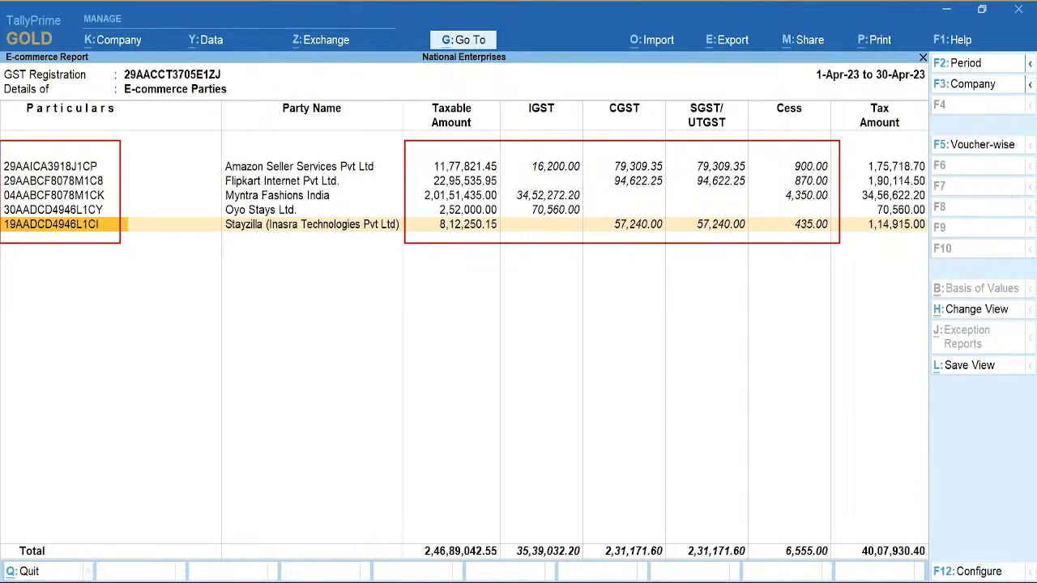
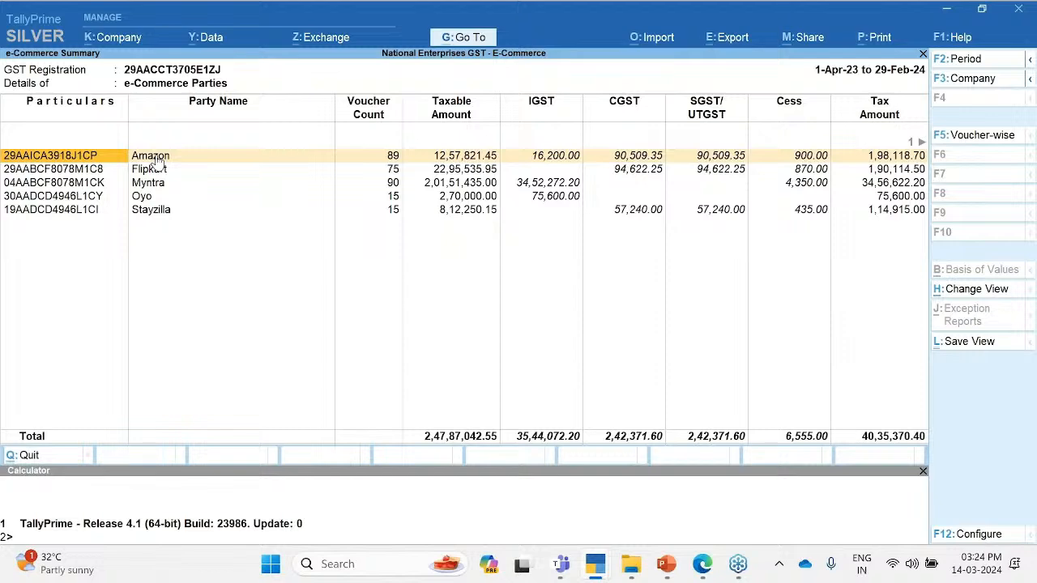
Step: Drill from the Amazon row into Amazon's e-Commerce voucher register of sales, credit and debit notes
key(Return)
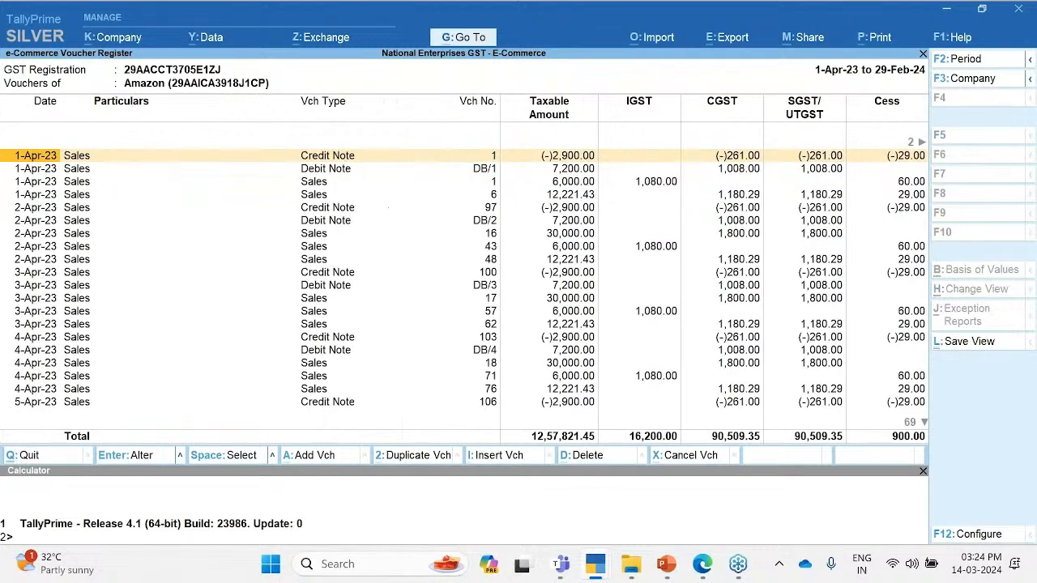
Step: Open Sales voucher 6, check the Amazon ledger's e-Commerce Operator GSTIN/UIN, and accept the ledger
click(313, 200)
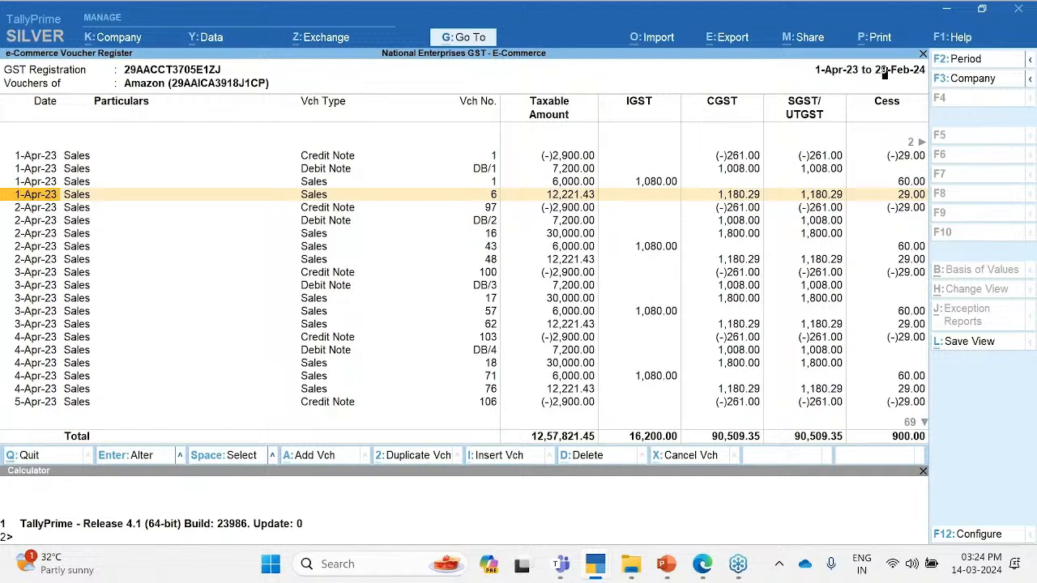
click(314, 199)
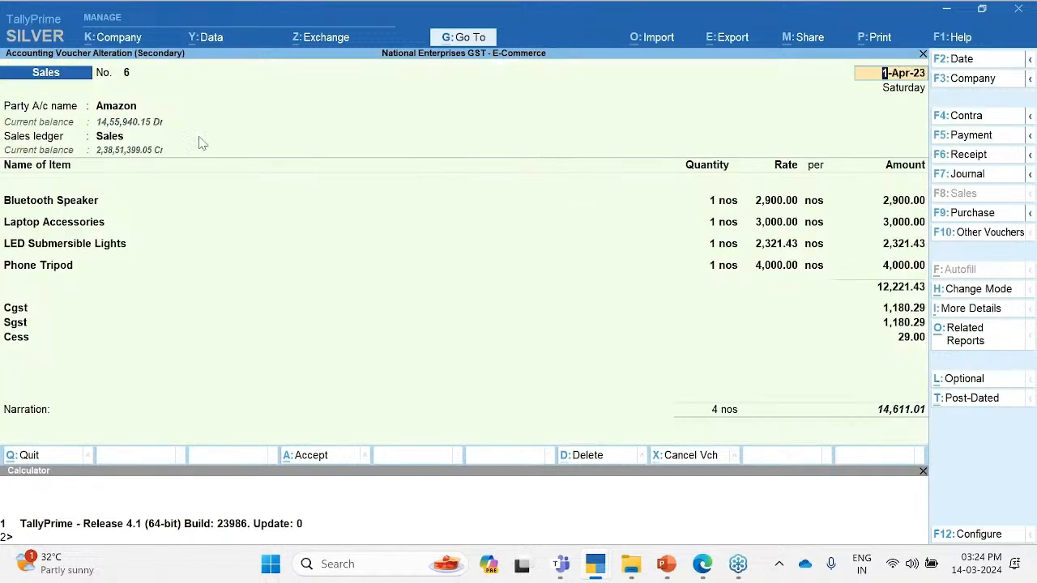
click(137, 113)
key(ctrl+Return)
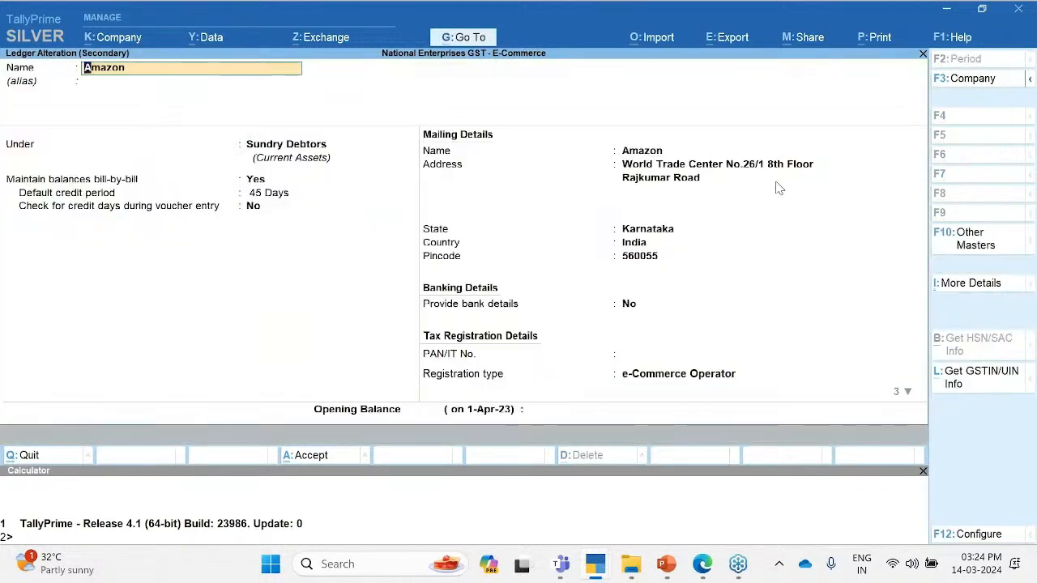
click(902, 304)
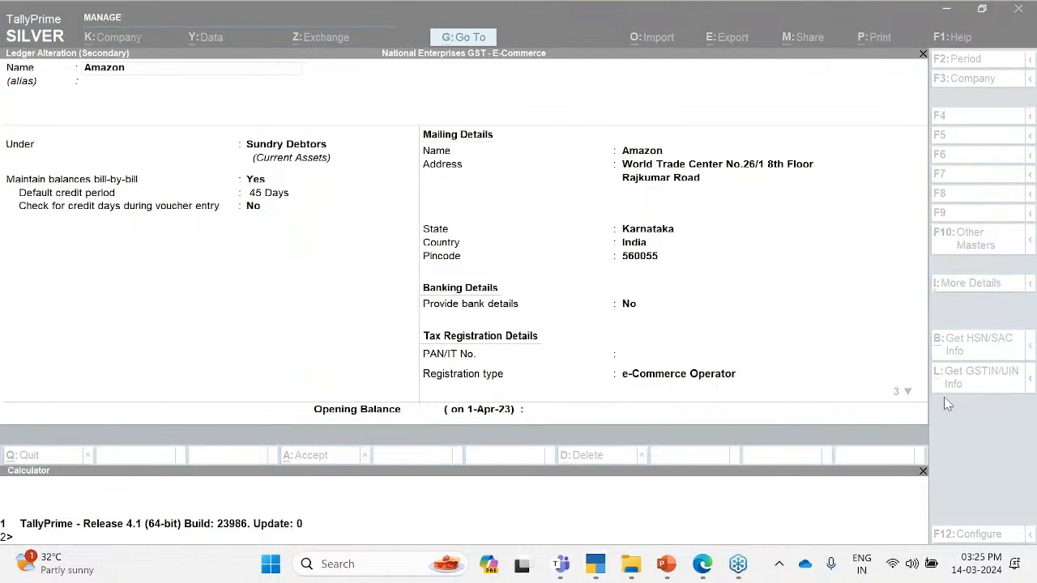
click(712, 389)
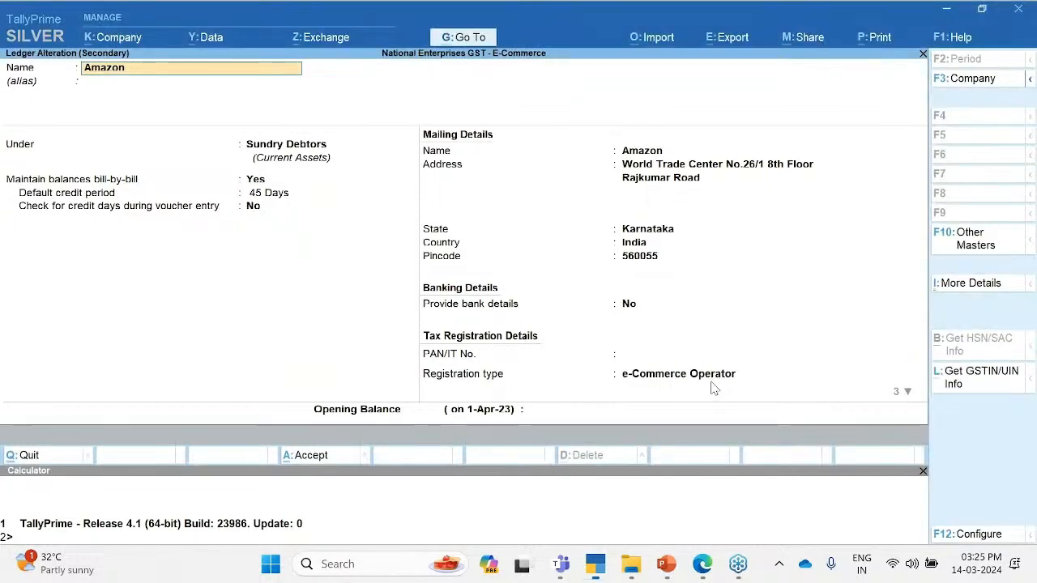
click(713, 389)
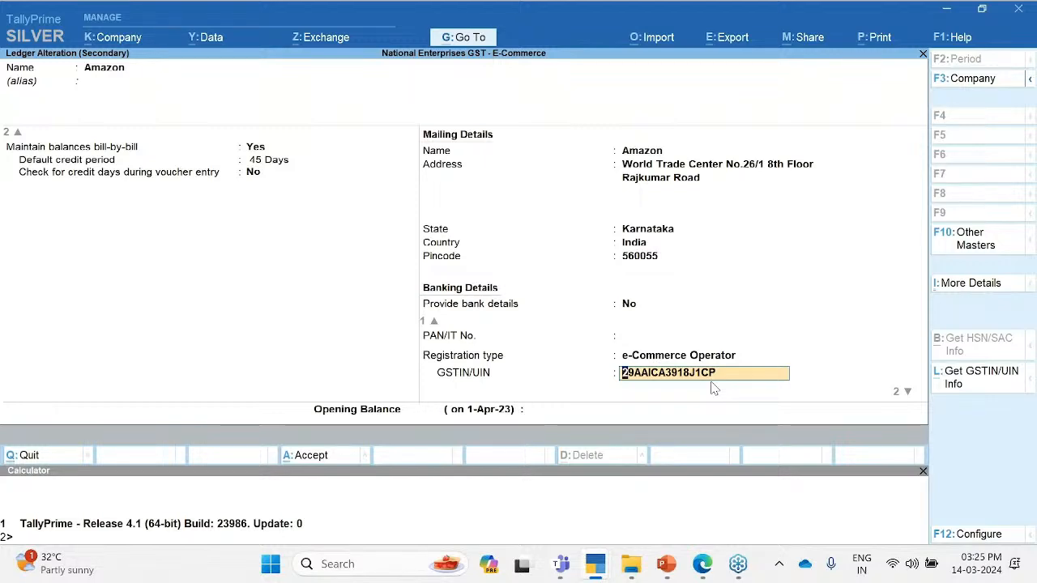
key(ctrl+a)
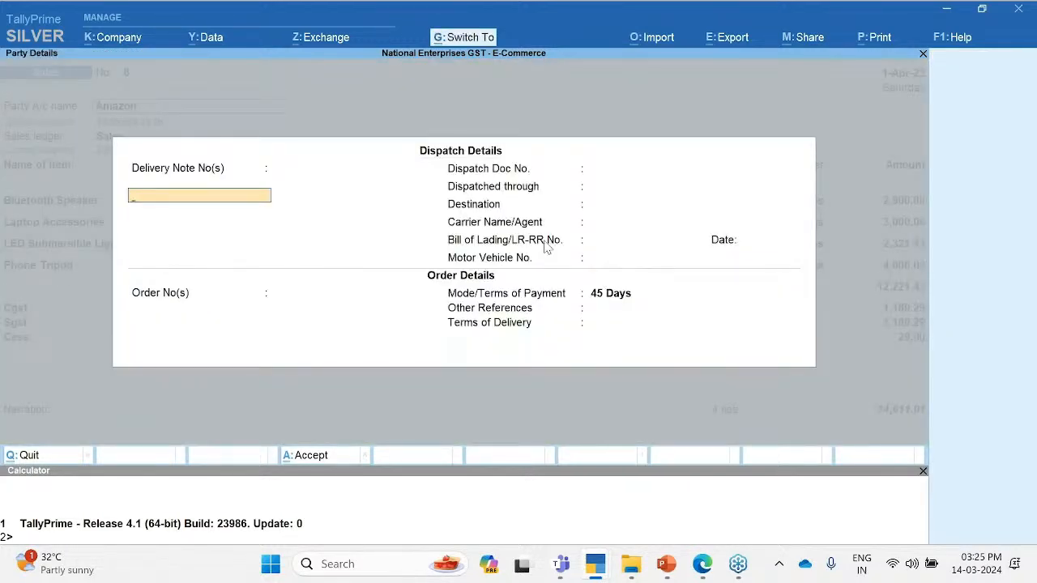
Step: Review the voucher's buyer, GST registration type, state and place of supply in Party Details
key(ctrl+a)
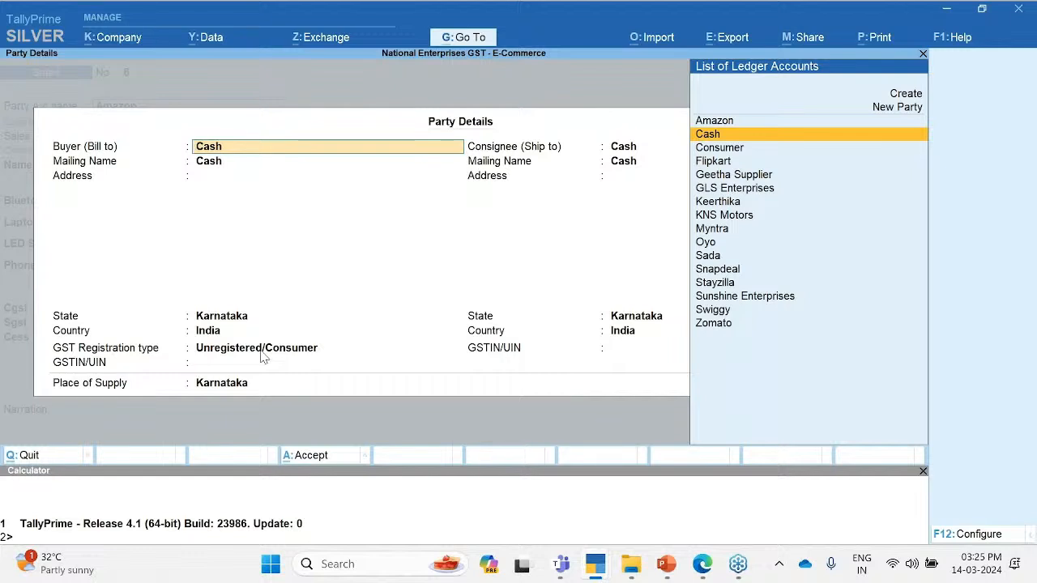
click(230, 353)
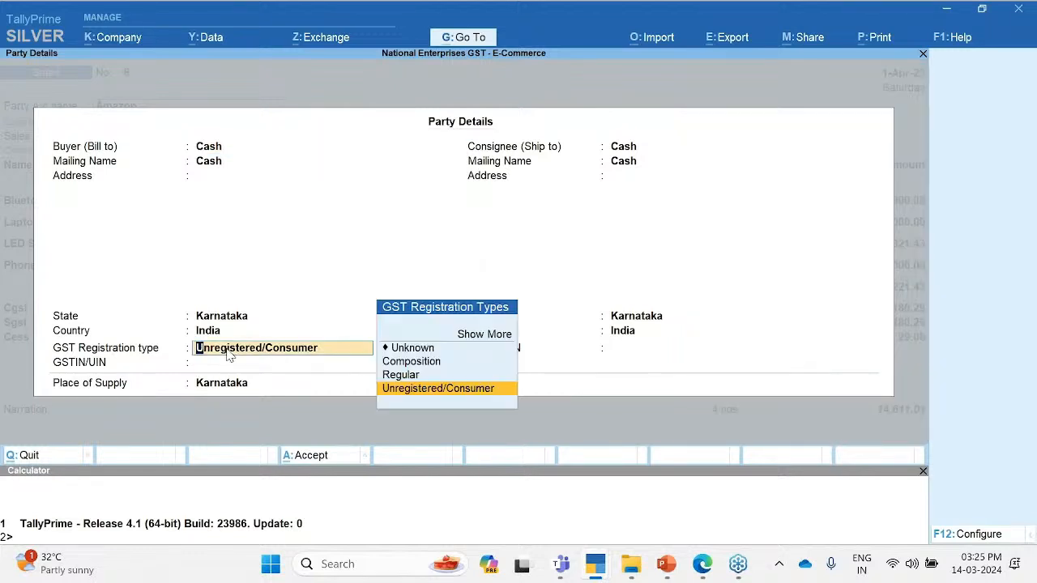
click(220, 320)
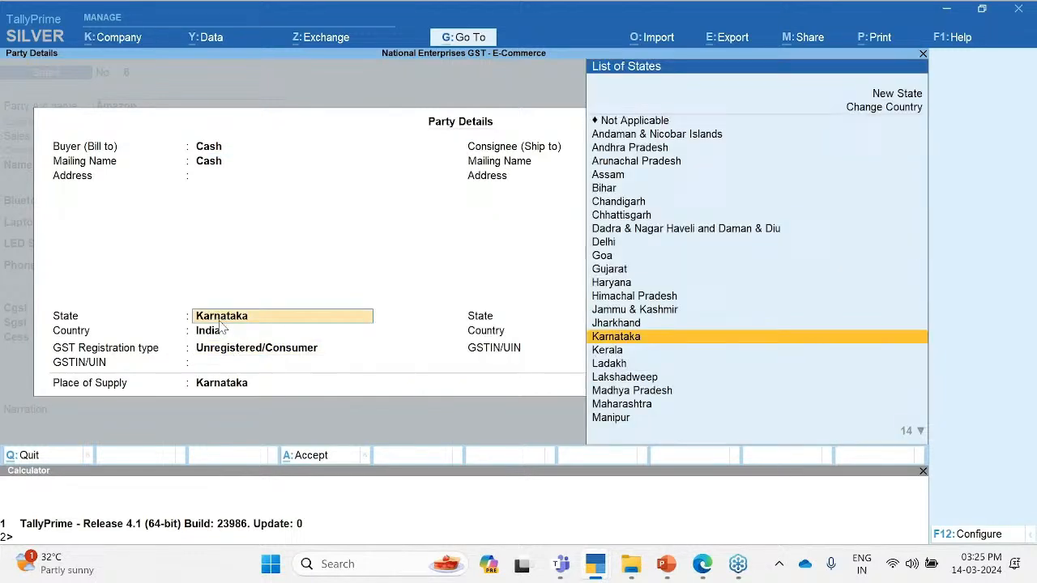
click(225, 389)
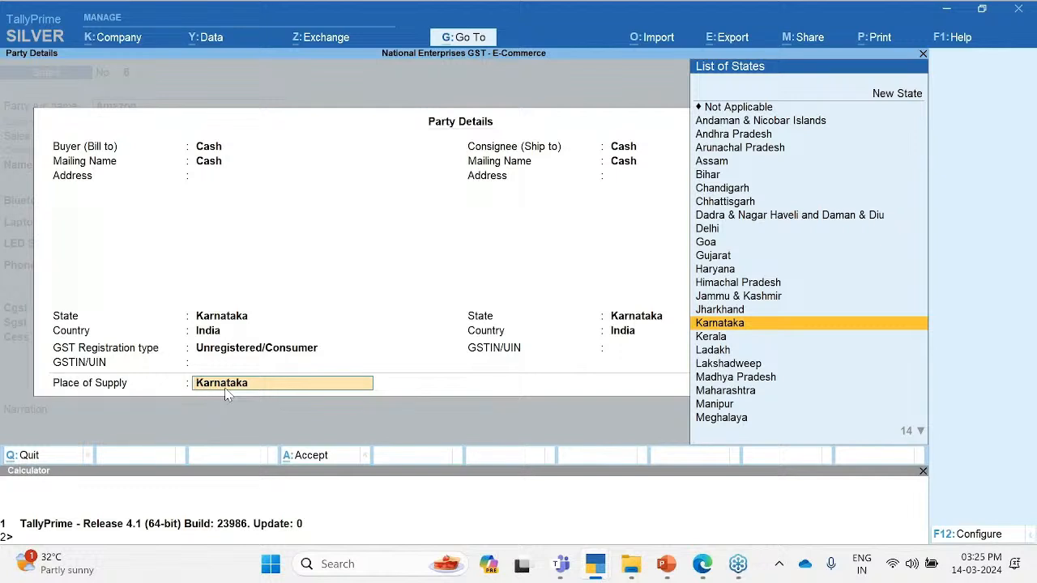
click(902, 511)
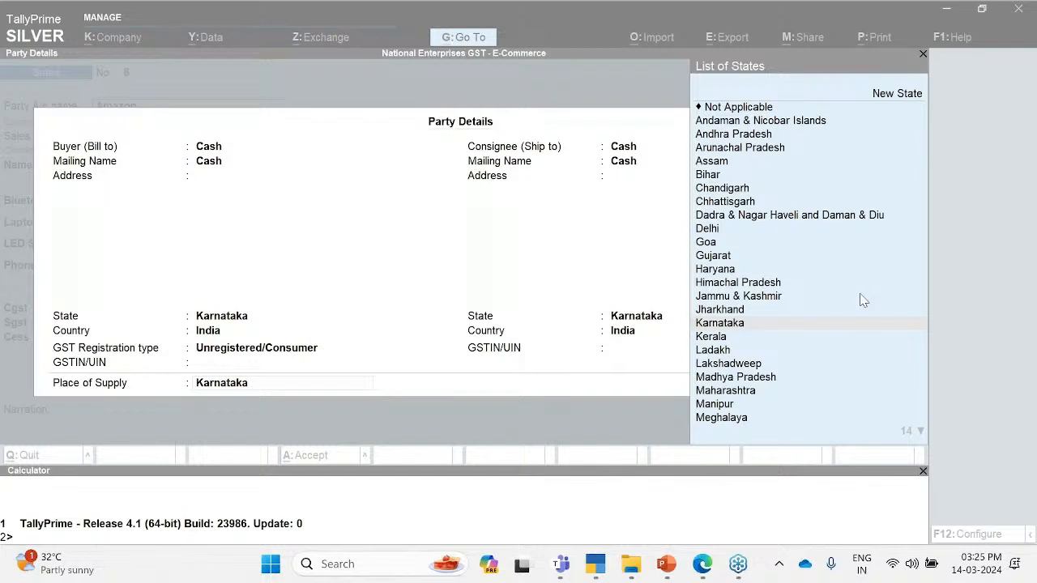
click(551, 401)
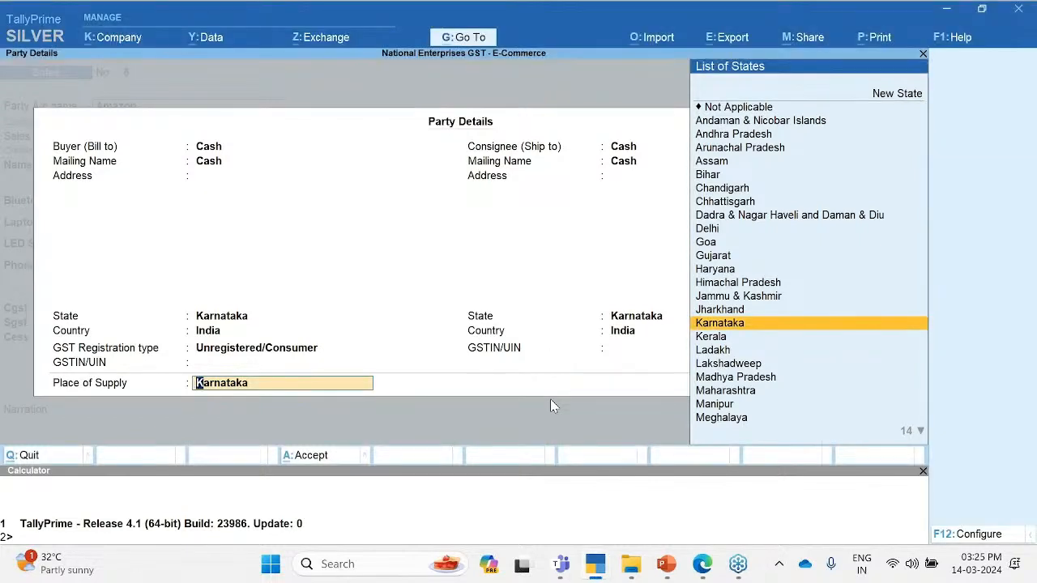
Step: Discard the Party Details and start quitting sales voucher 6 without saving
key(Escape)
key(Escape)
key(y)
key(Escape)
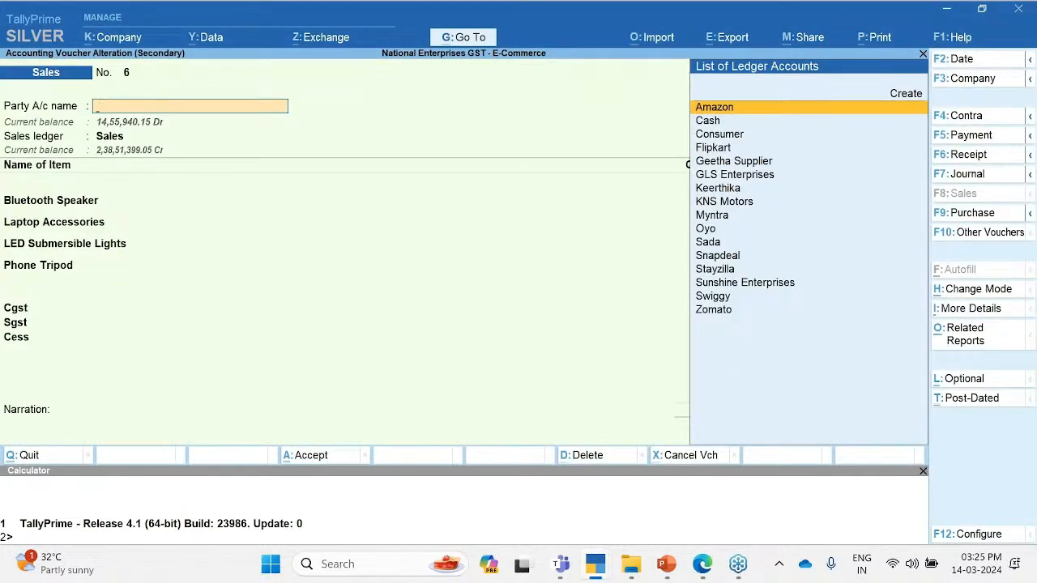
key(Escape)
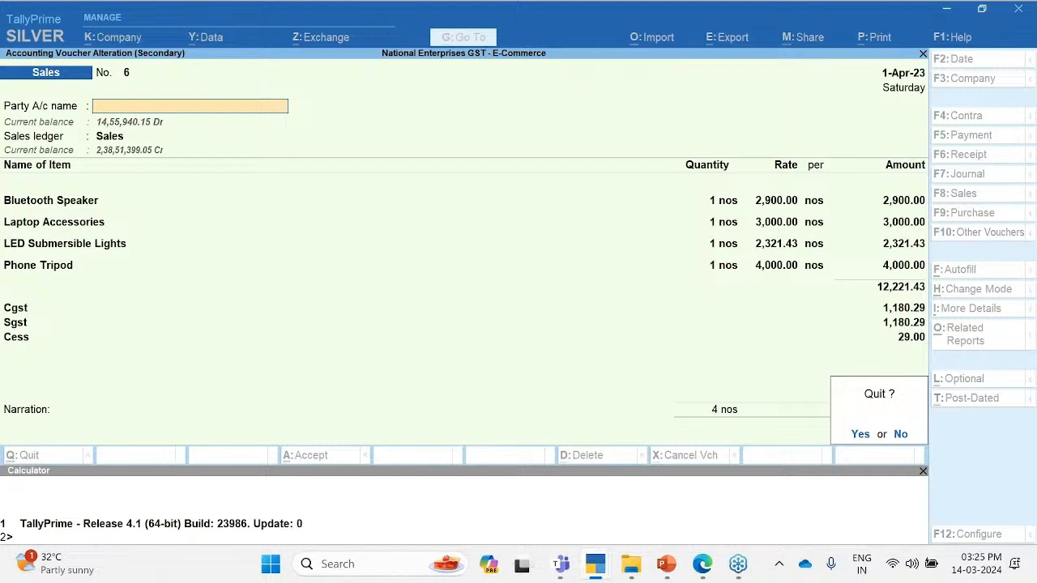
Step: Quit the voucher unsaved and open the company's GST registration details under Company Features
key(y)
key(Escape)
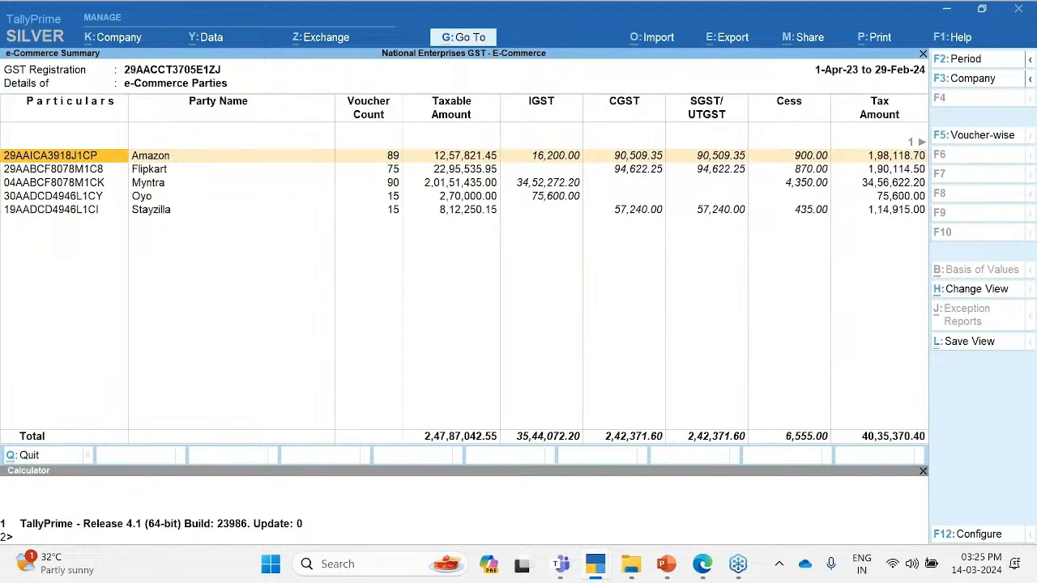
key(alt+k)
key(Down)
key(Down)
key(Down)
key(Down)
key(Down)
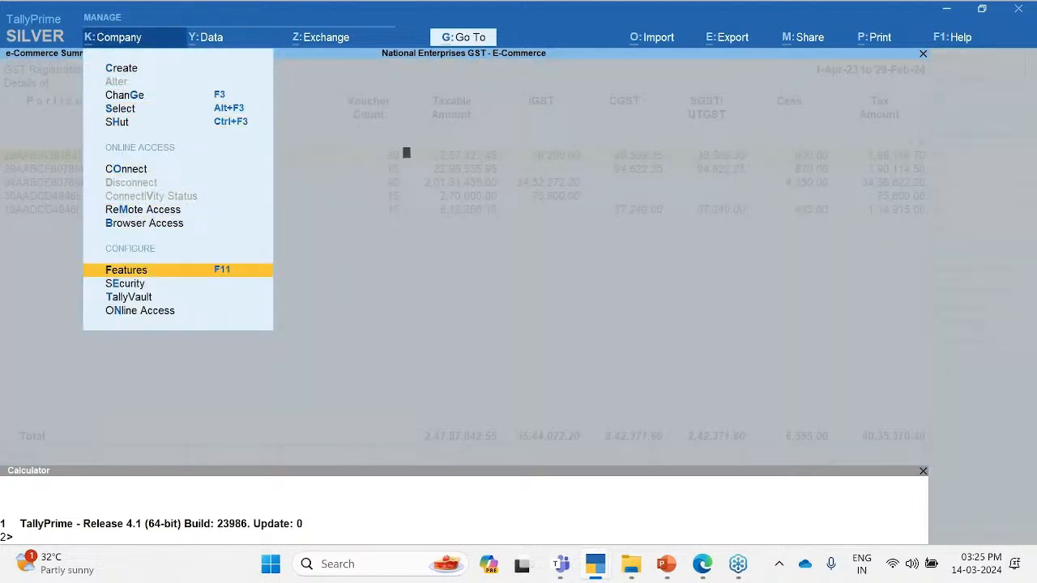
key(Return)
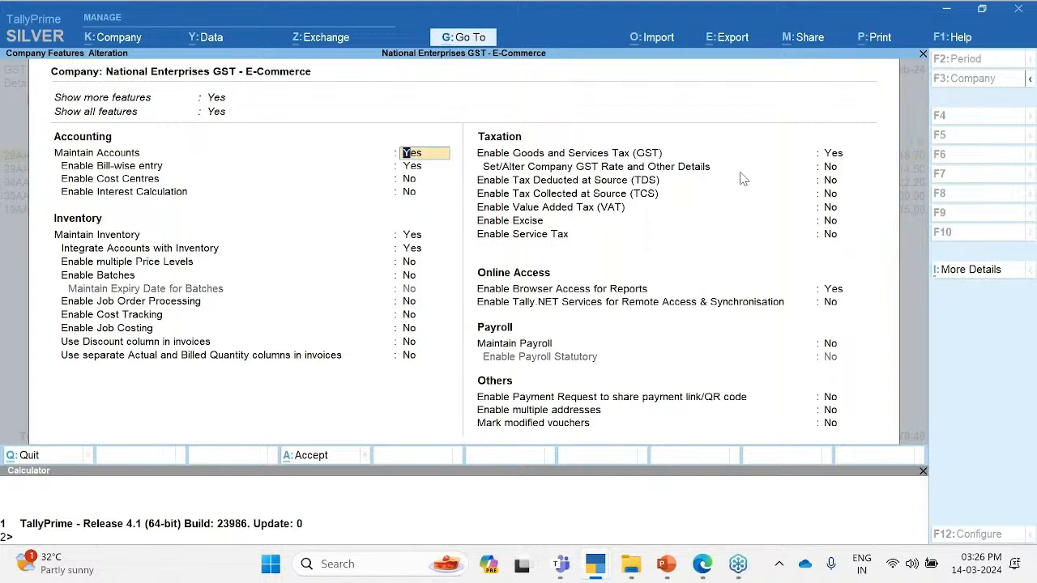
click(833, 152)
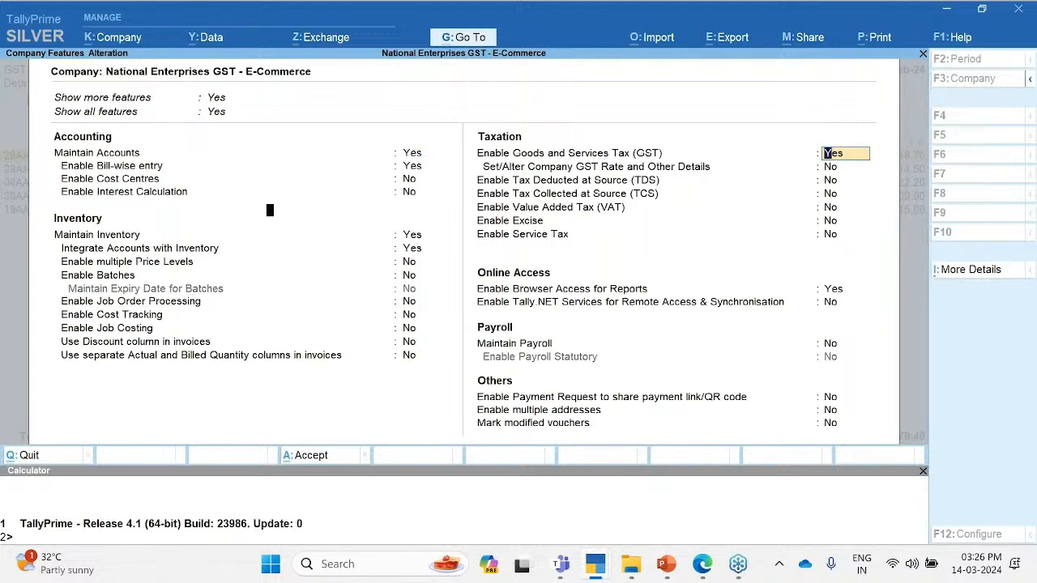
key(Return)
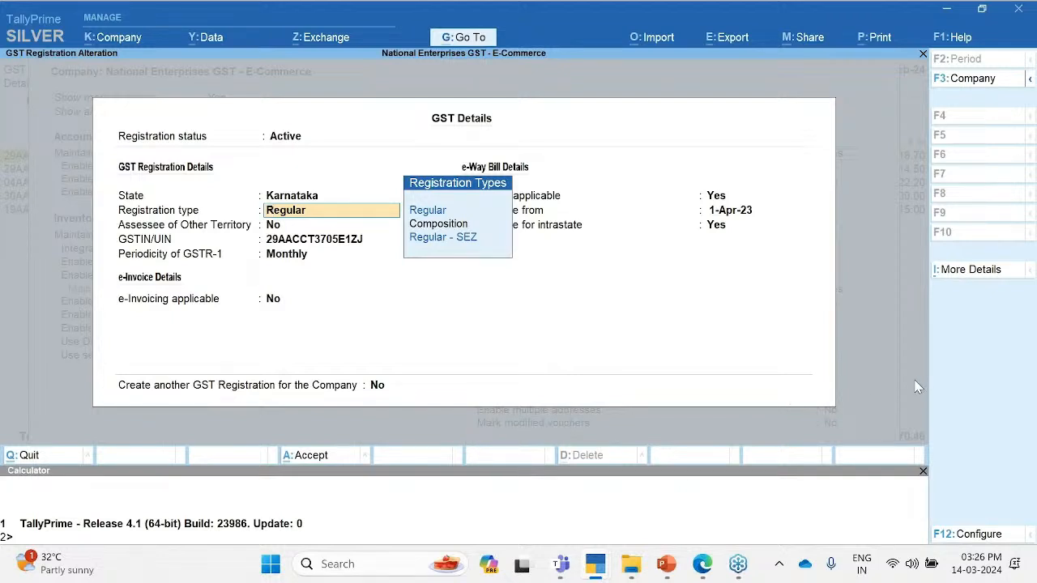
Step: Close GST details and Company Features without changes, backing out to the GSTR-1 return
key(Escape)
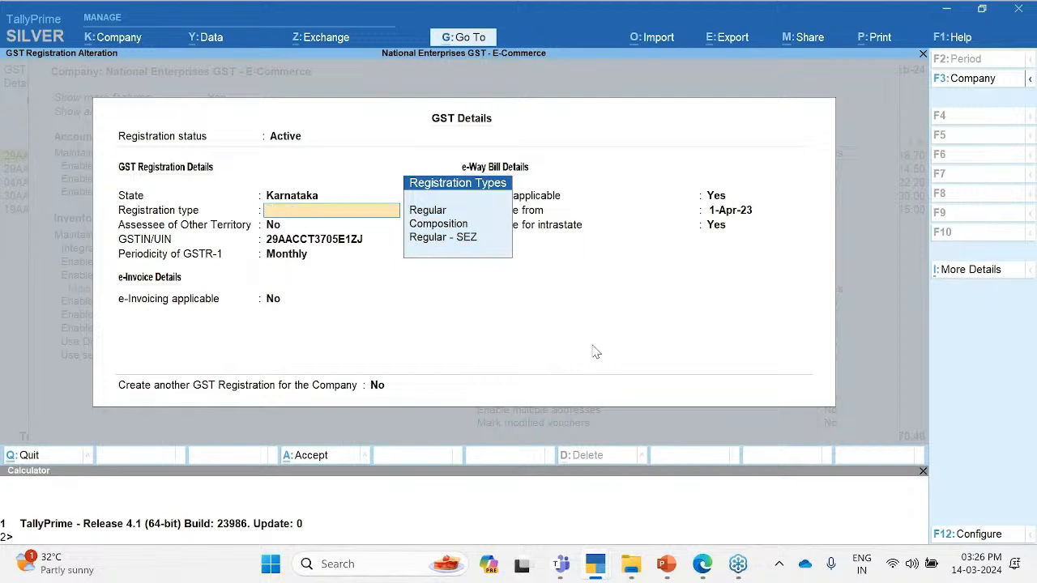
key(Escape)
key(y)
key(Escape)
key(y)
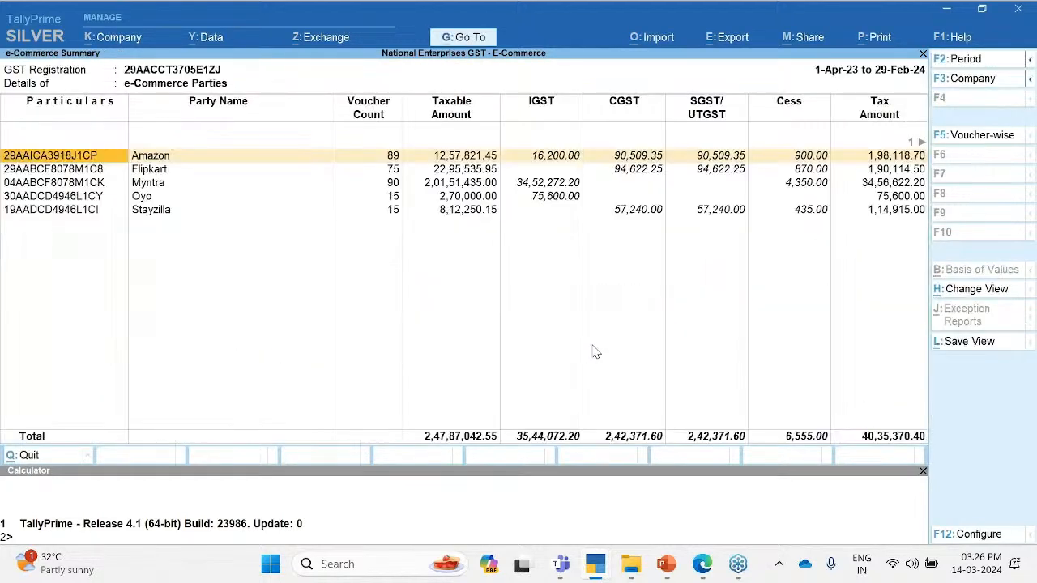
key(Escape)
Step: Check Amazon's entry in the party-wise B2B Invoices, then return to GSTR-1
key(Return)
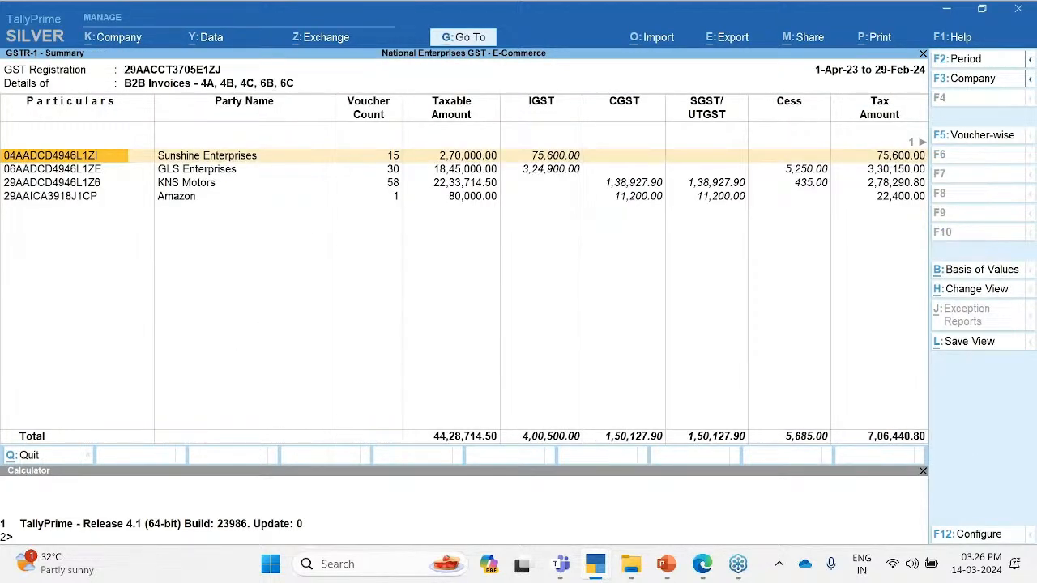
key(Down)
key(Down)
key(Down)
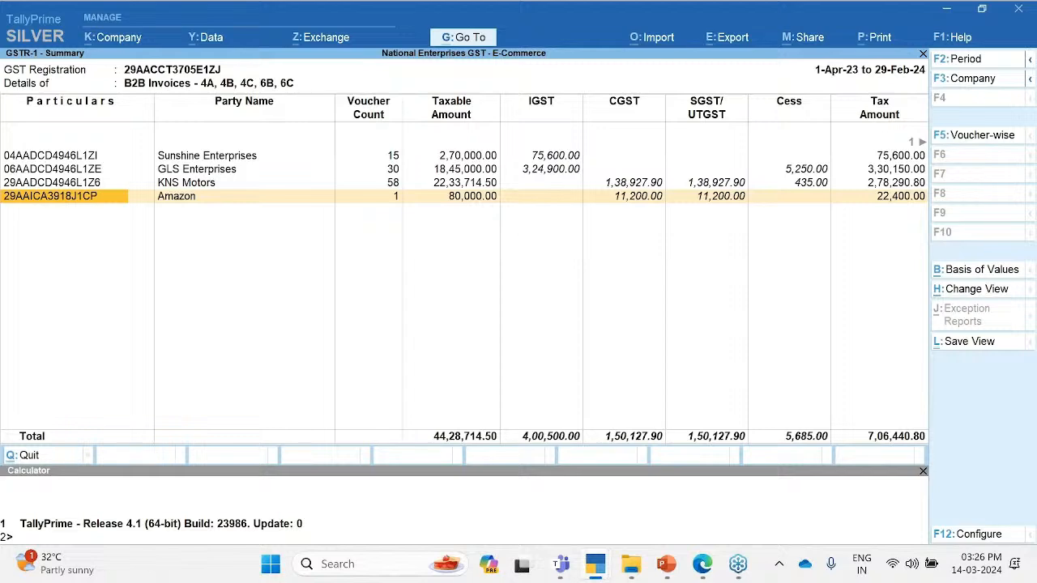
key(Escape)
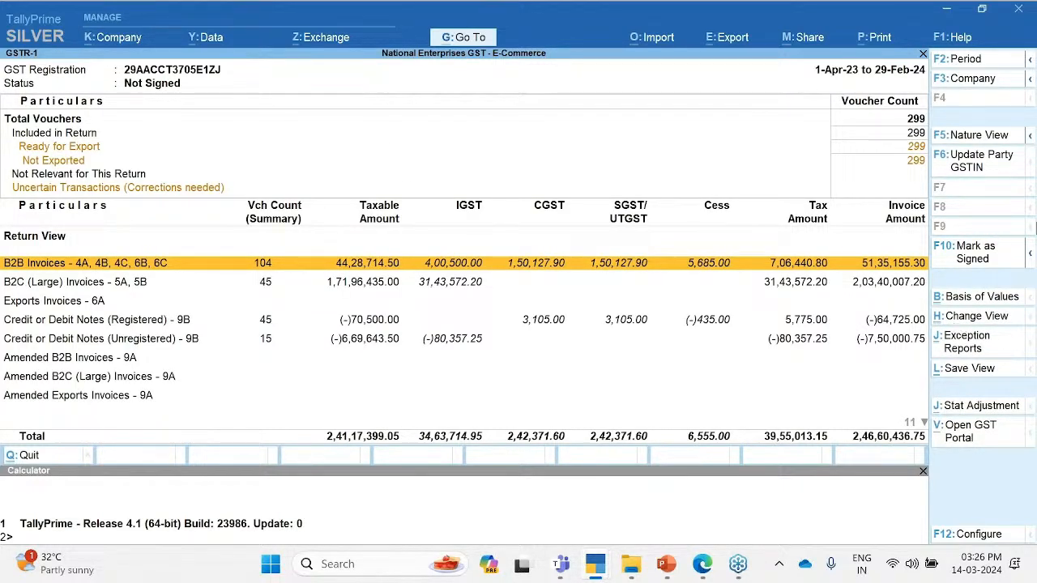
Step: Change the GSTR-1 view to the e-Commerce Summary
click(968, 350)
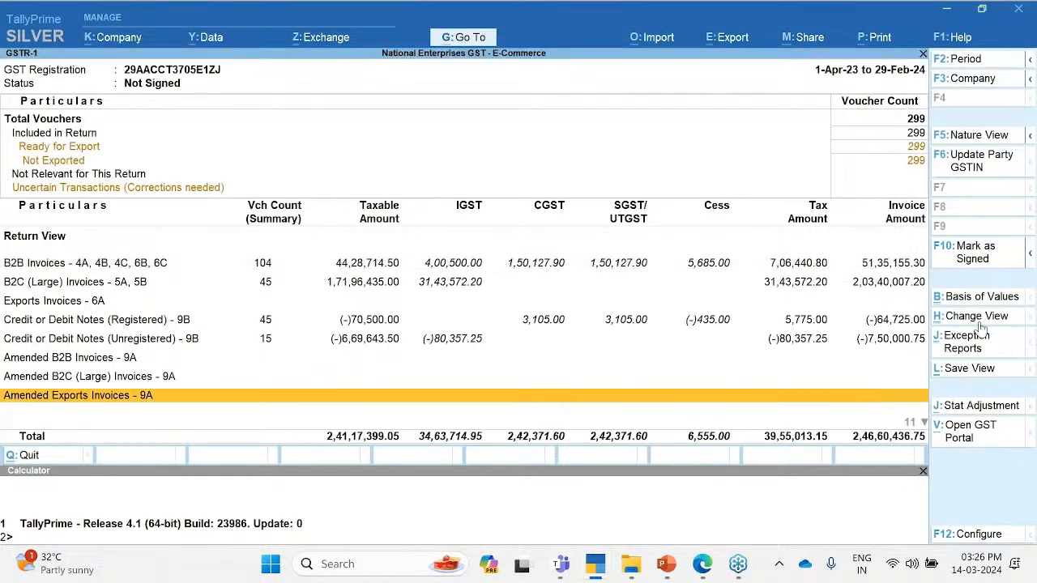
click(976, 316)
key(Down)
key(Down)
key(Down)
key(Down)
key(Down)
key(Down)
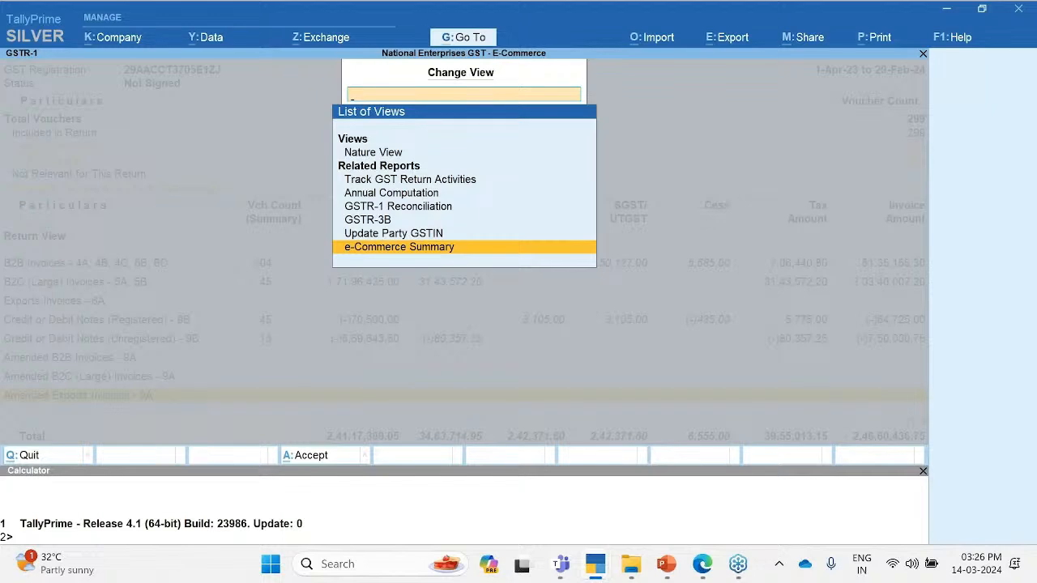
key(Return)
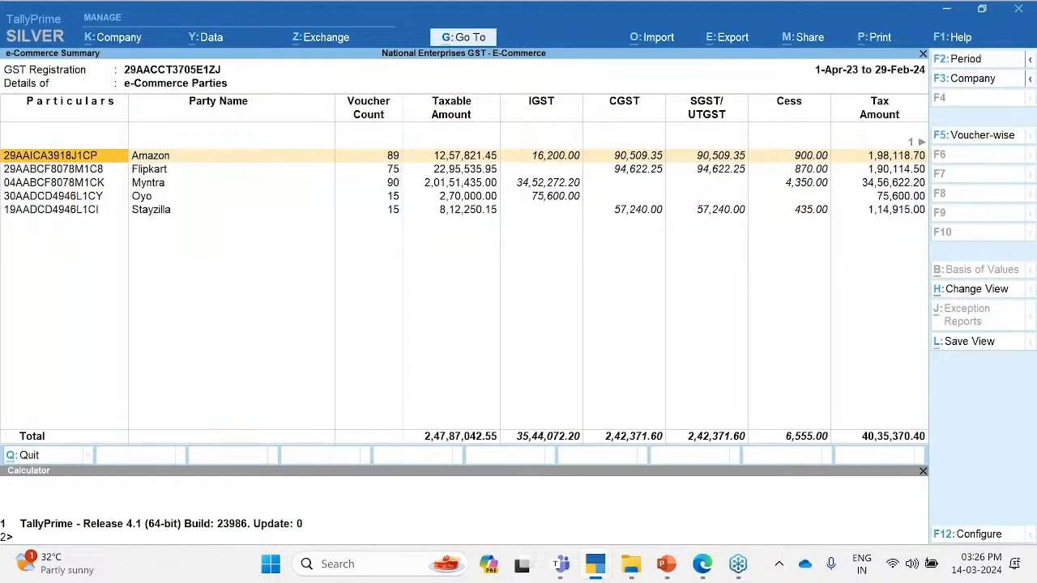
Step: Drill into Amazon's e-Commerce vouchers and open Sales voucher No. 6 for alteration
key(Return)
key(Down)
key(Down)
key(Down)
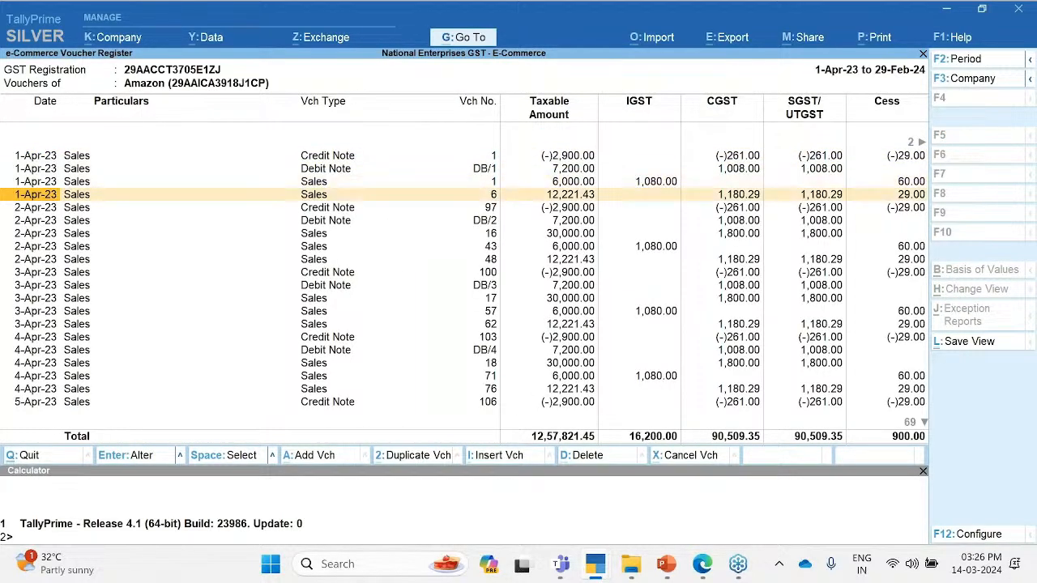
key(Return)
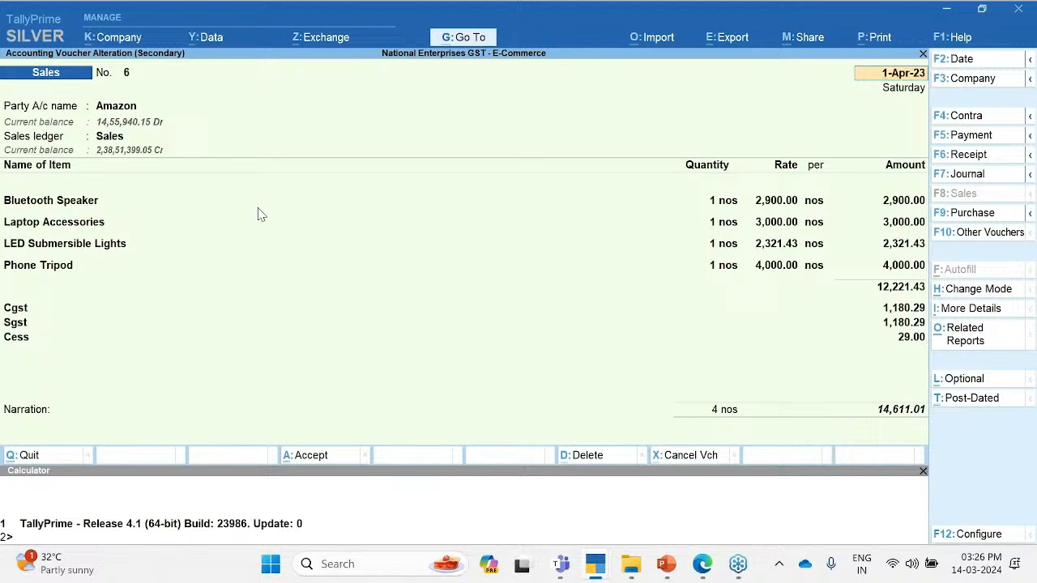
Step: Go through the party name and Dispatch Details to the buyer's Party Details, clearing the buyer field
click(111, 109)
key(Return)
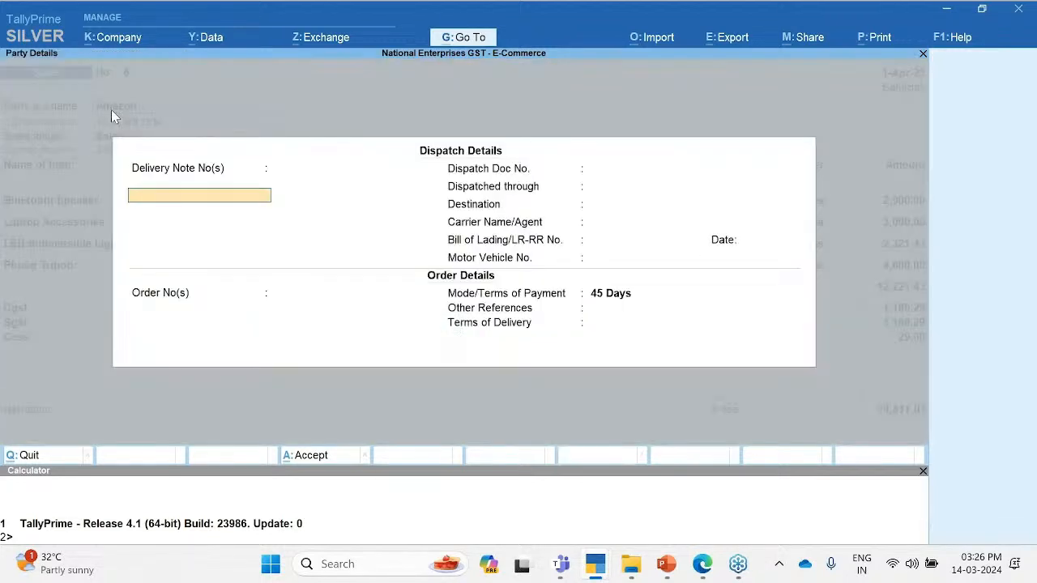
key(ctrl+a)
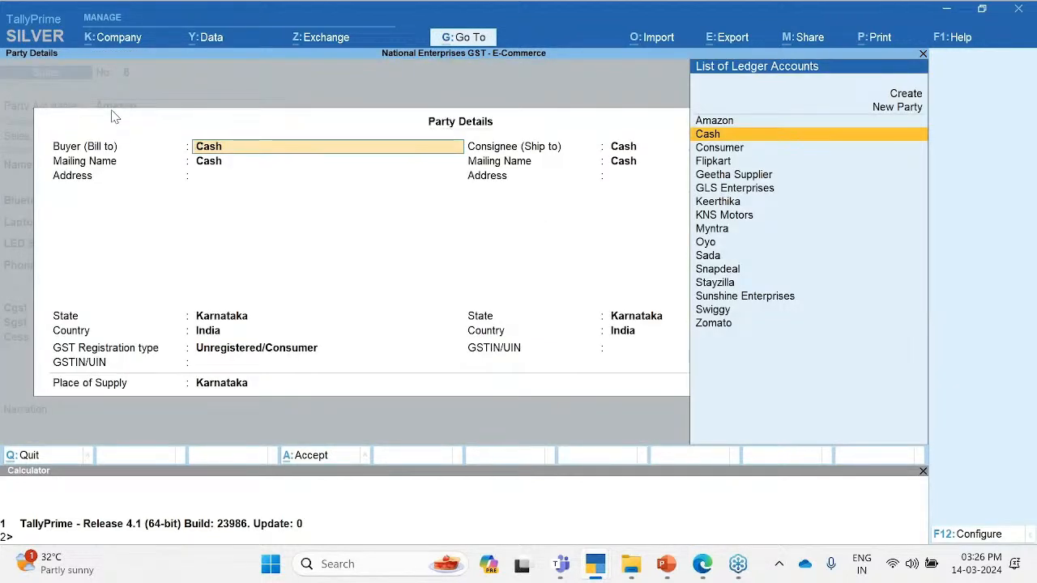
click(986, 538)
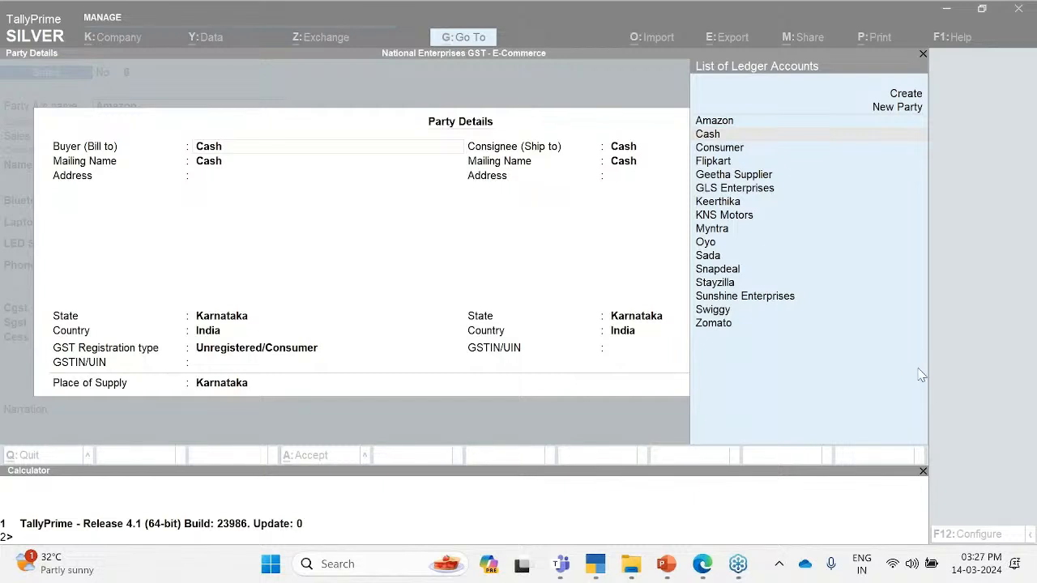
click(395, 420)
key(BackSpace)
Step: Quit Party Details, re-select Amazon as party, and close the dispatch details
key(Escape)
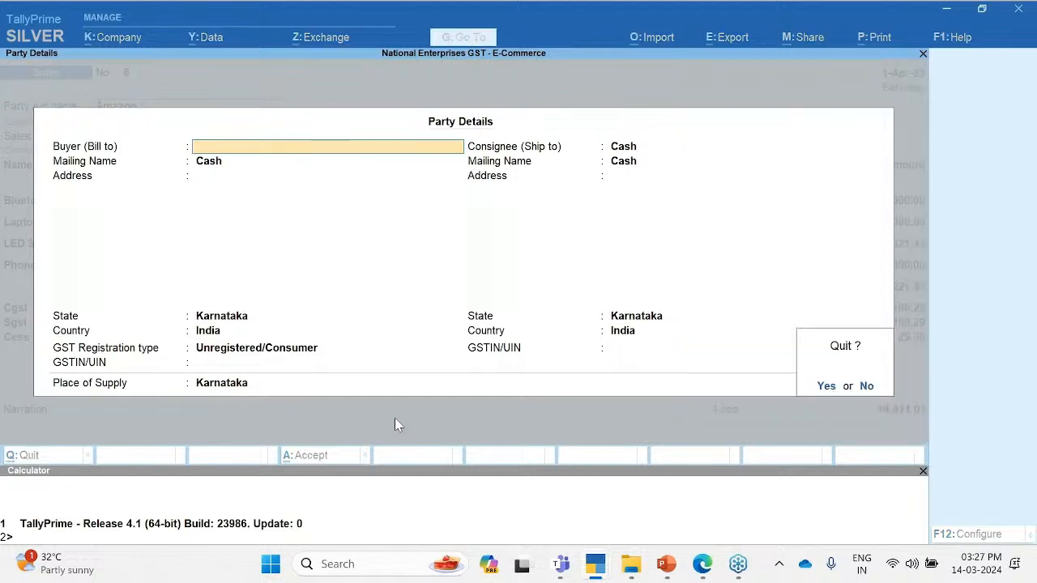
key(y)
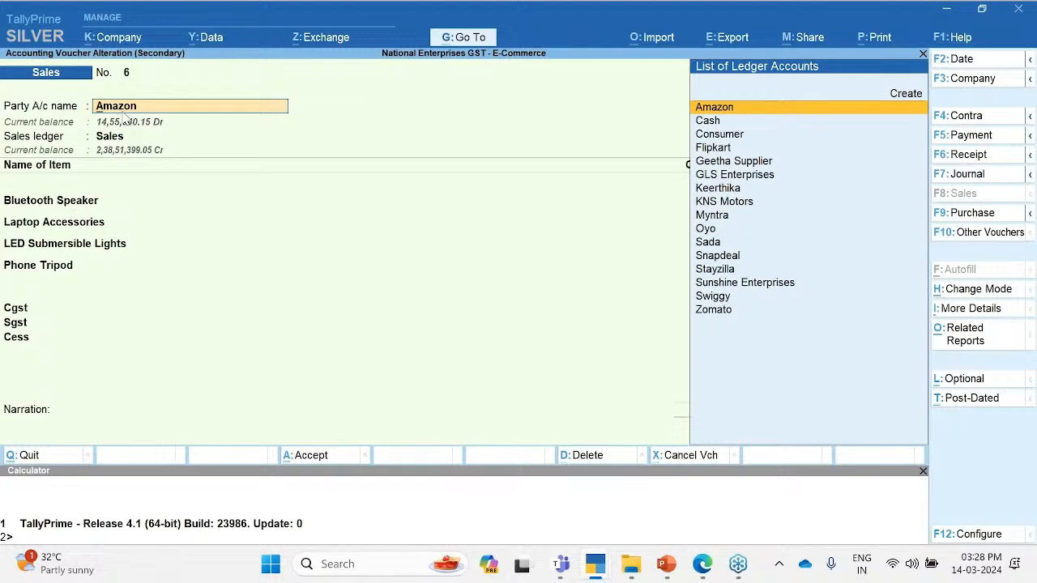
key(Return)
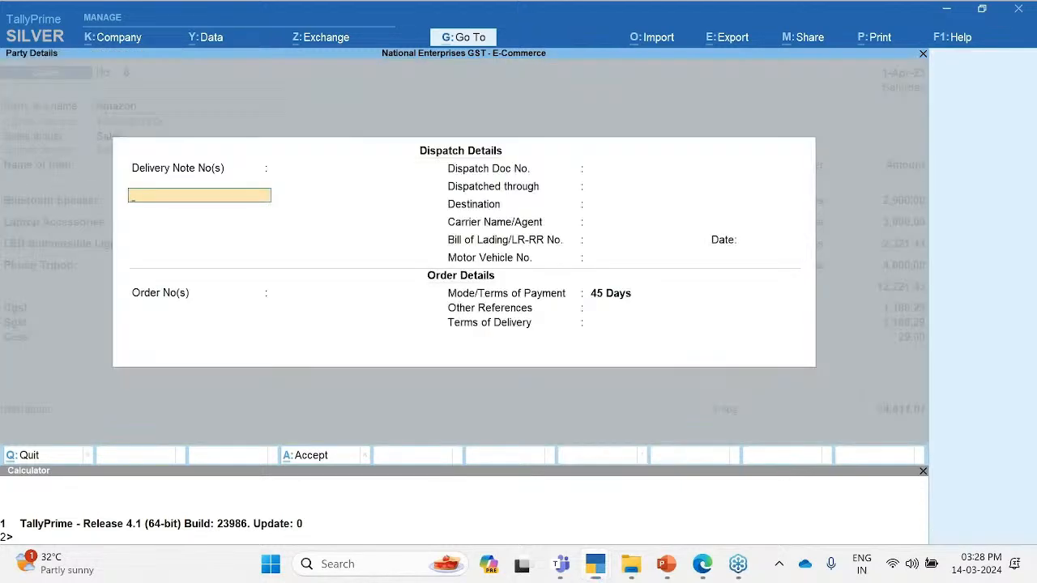
key(super+shift+s)
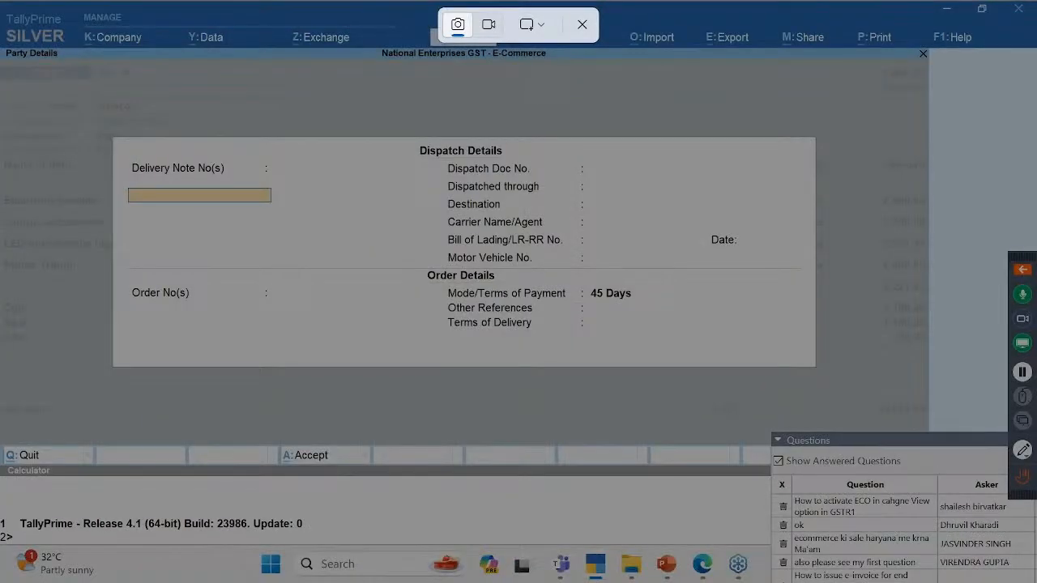
key(Escape)
key(Escape)
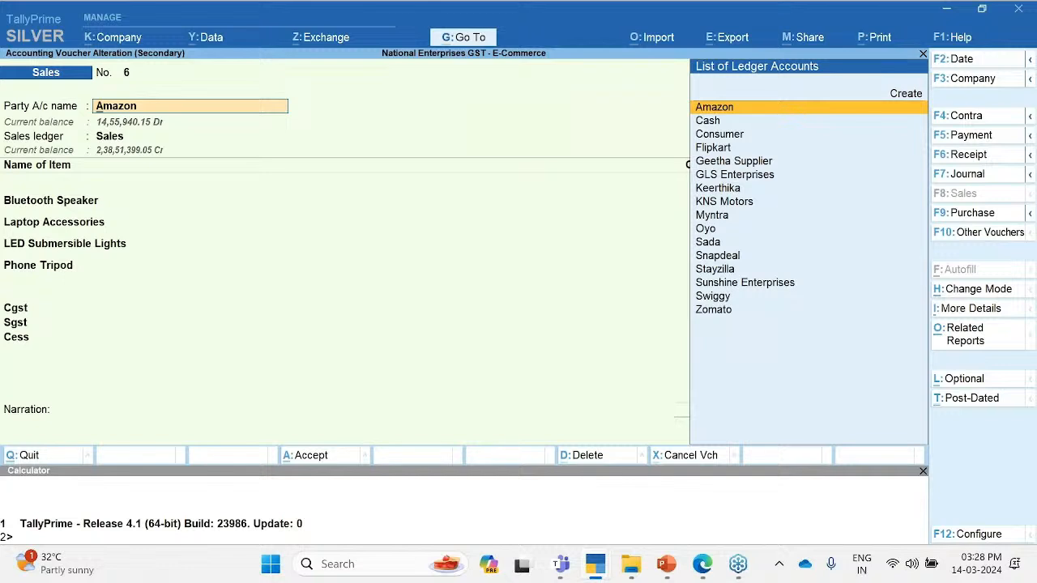
Step: Review the Amazon ledger's mailing address and state, then quit the voucher unsaved to the summary
key(ctrl+Return)
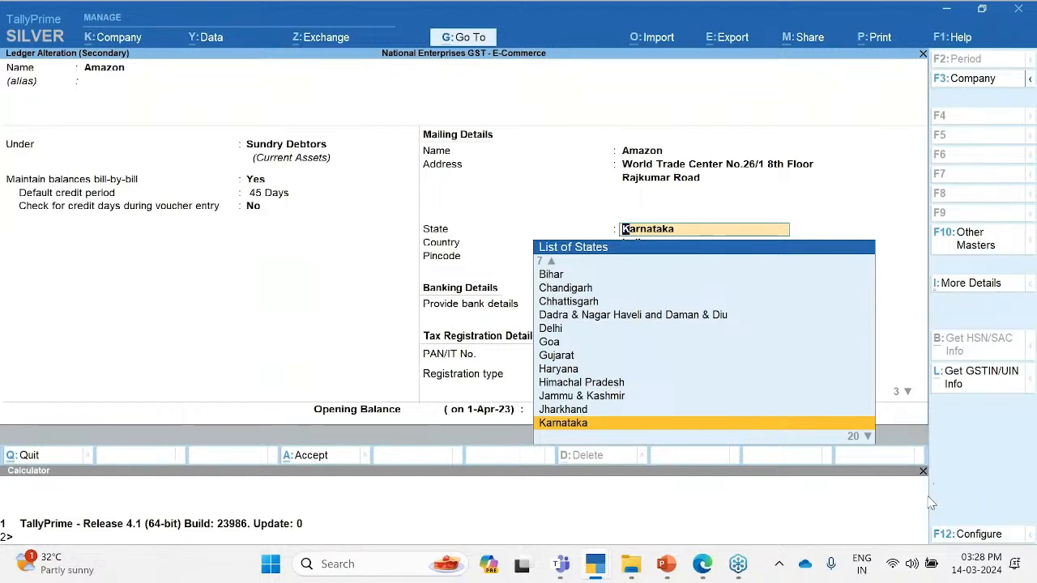
click(950, 439)
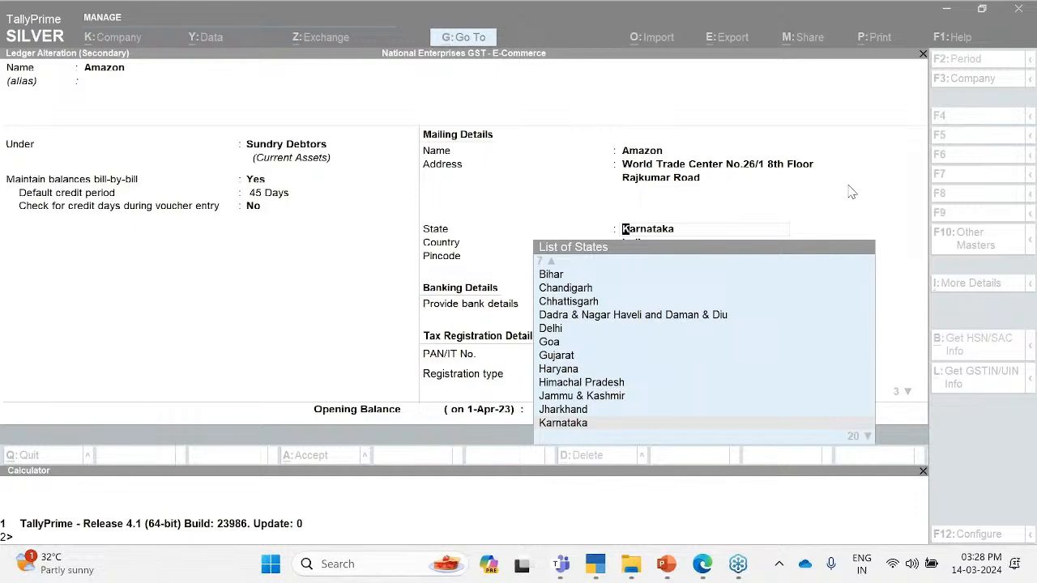
key(Escape)
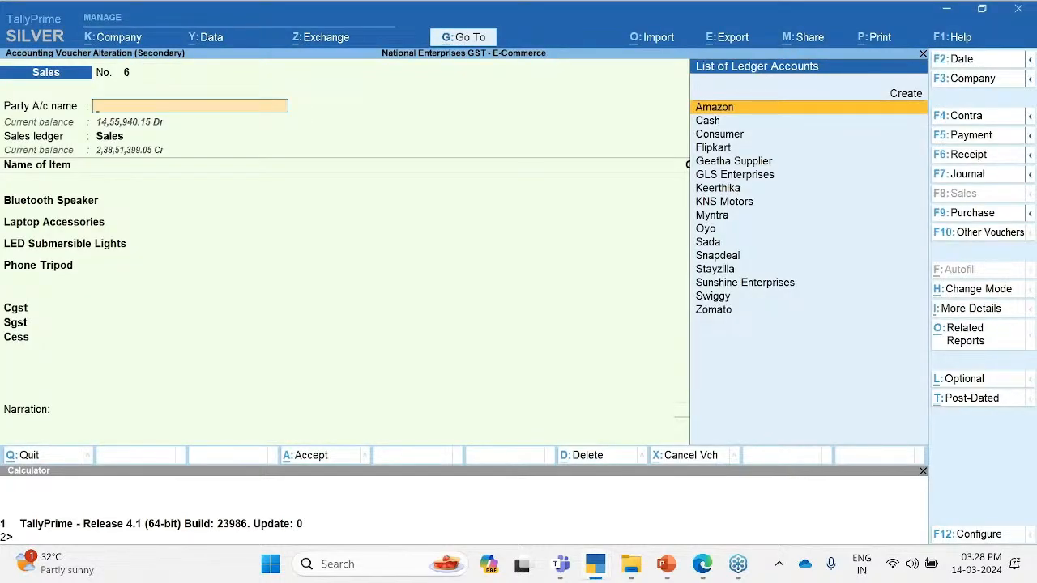
key(Escape)
key(y)
key(Escape)
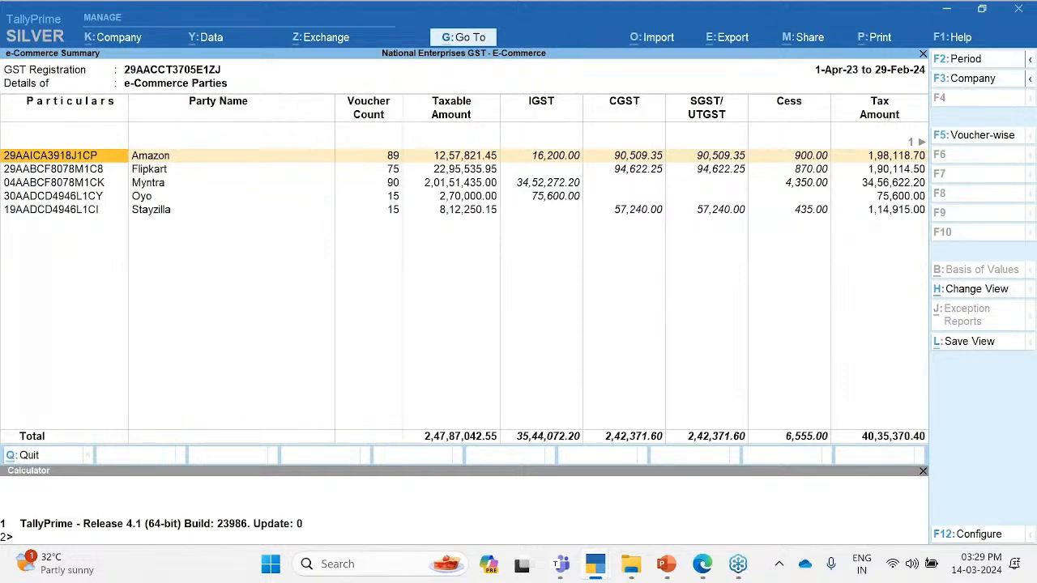
Step: Drill into Amazon's register, then switch to the slide show and advance to the MSME Rel. 4.1 slide
key(Return)
mouse_move(666, 564)
click(781, 484)
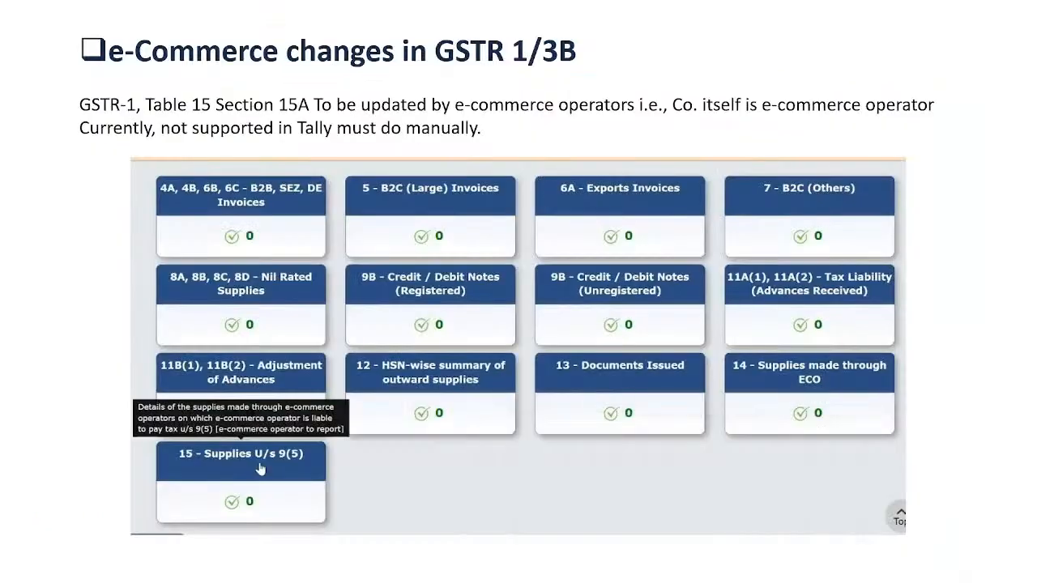
key(Right)
key(Right)
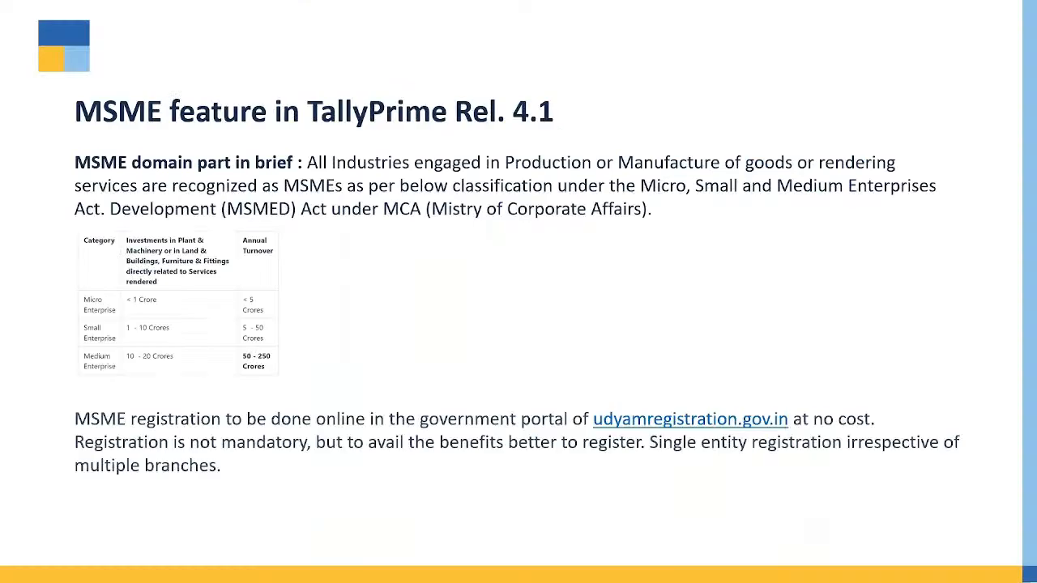
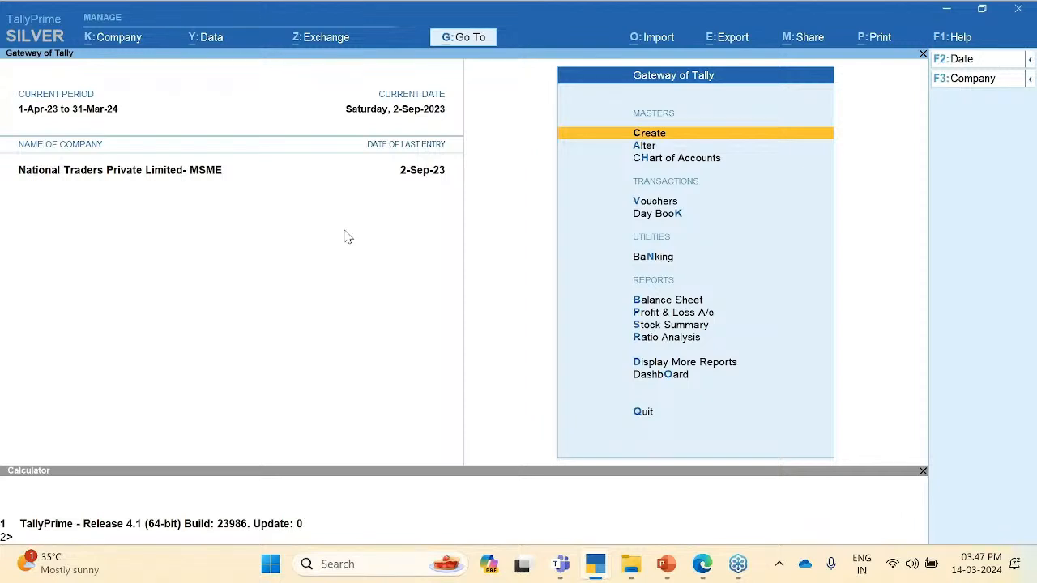
Step: Open the Features settings for National Traders Private Limited- MSME from the Company menu
click(117, 38)
key(Down)
key(Down)
key(Down)
key(Down)
key(Down)
key(Down)
key(Down)
key(Down)
key(Down)
key(Down)
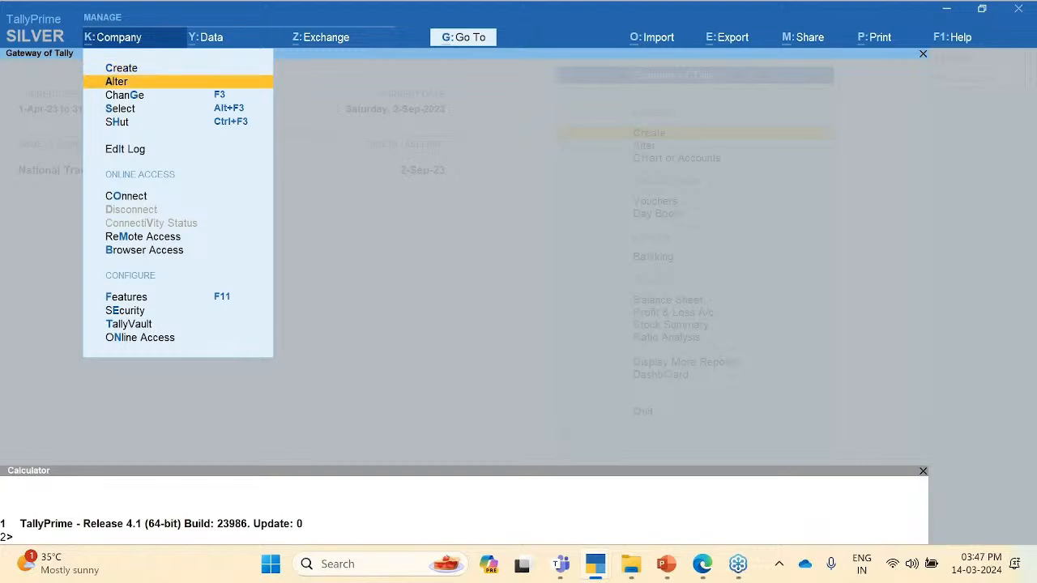
key(Up)
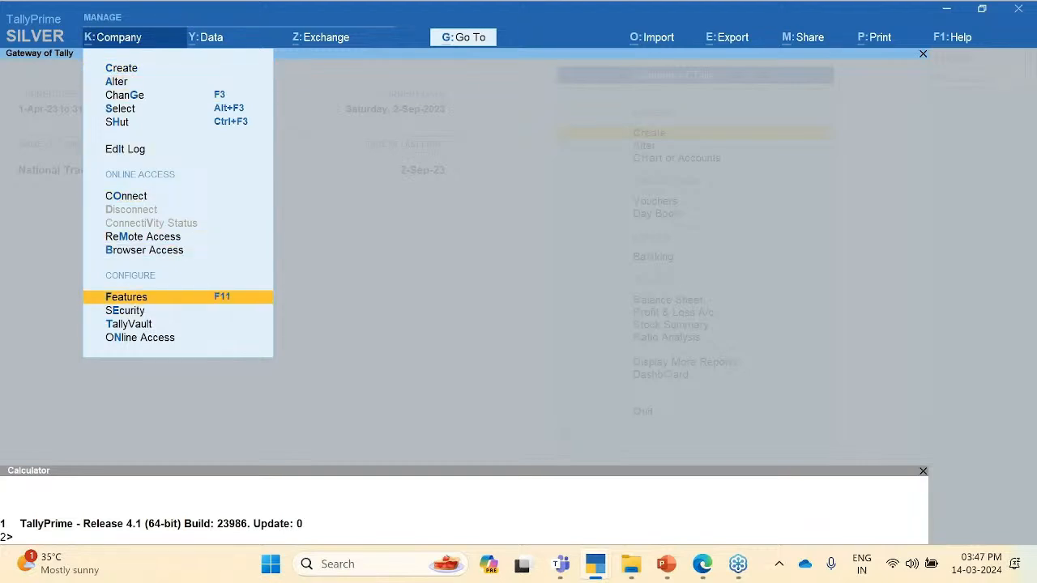
key(Return)
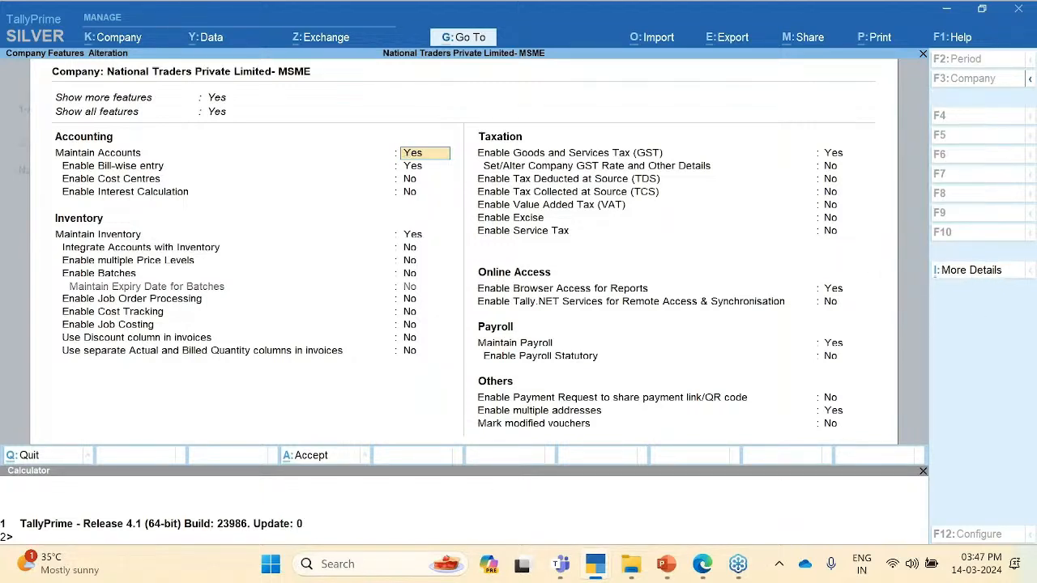
Step: Open MSME Registration Details under More Details, showing enterprise type Micro and its UDYAM number
key(ctrl+i)
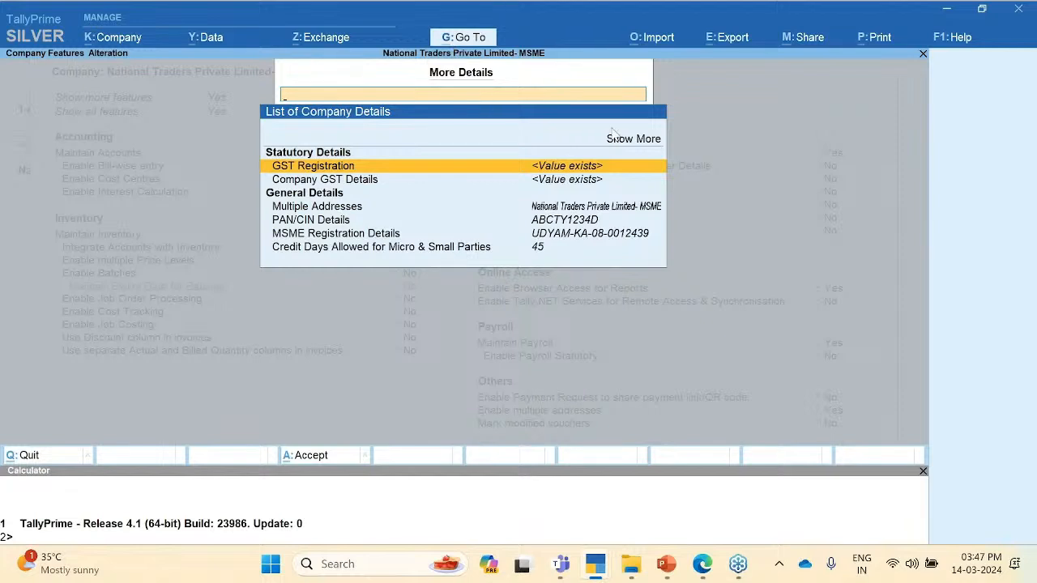
click(286, 236)
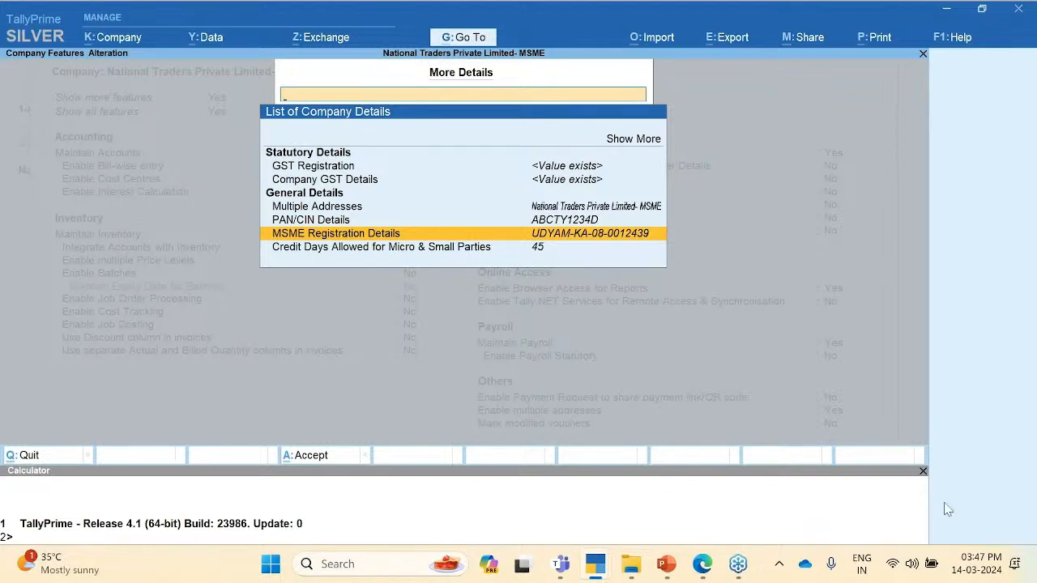
click(957, 458)
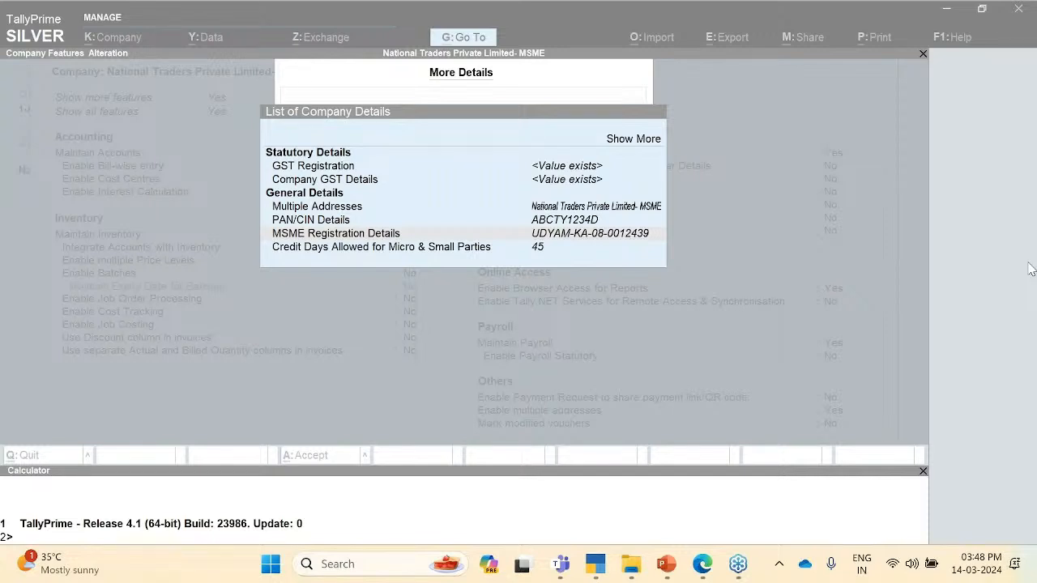
click(951, 262)
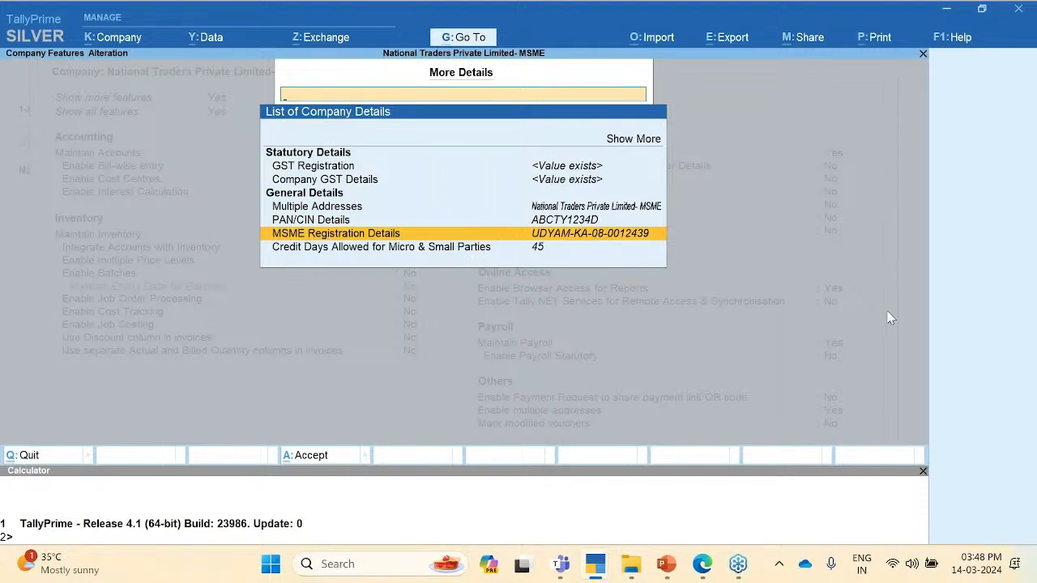
click(855, 265)
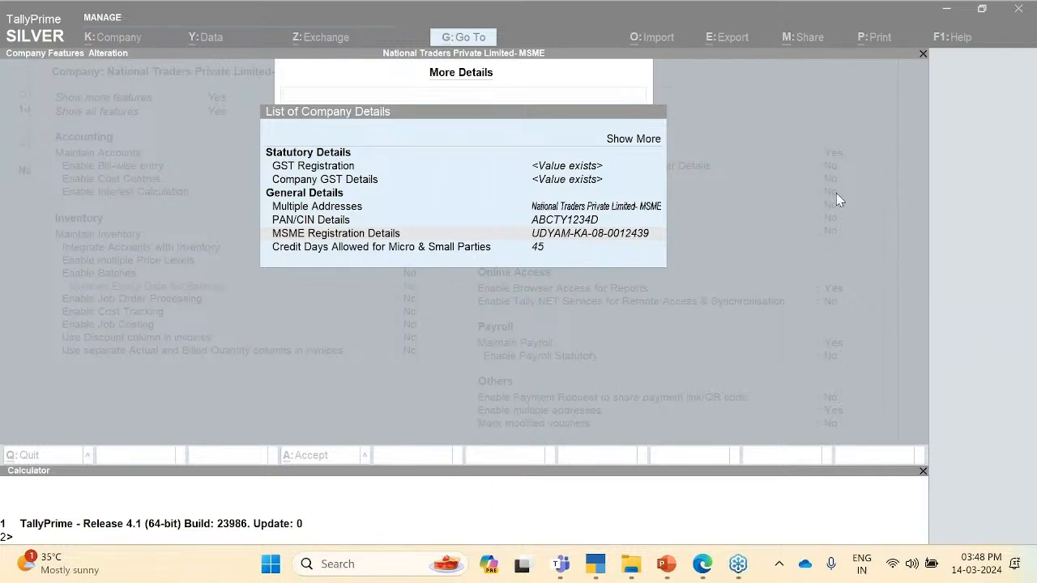
click(549, 284)
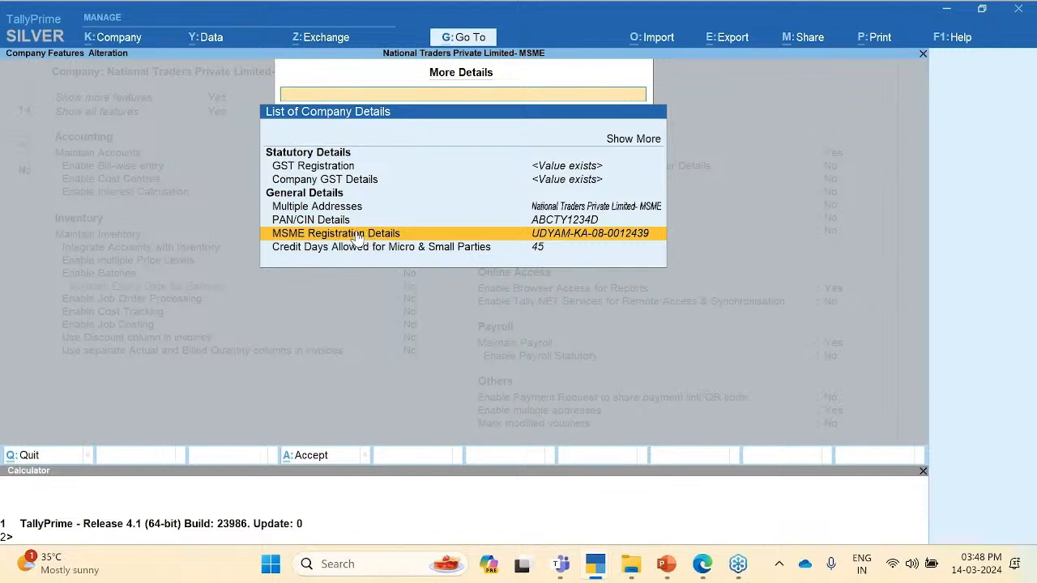
key(Return)
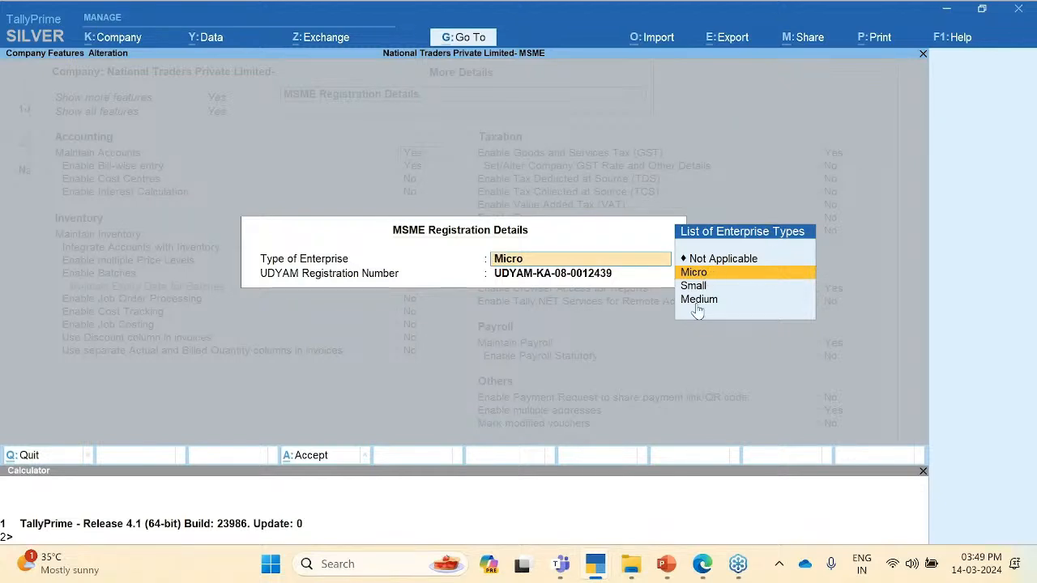
Step: Leave the MSME entry as Micro, then reopen MSME Registration Details from More Details
click(545, 279)
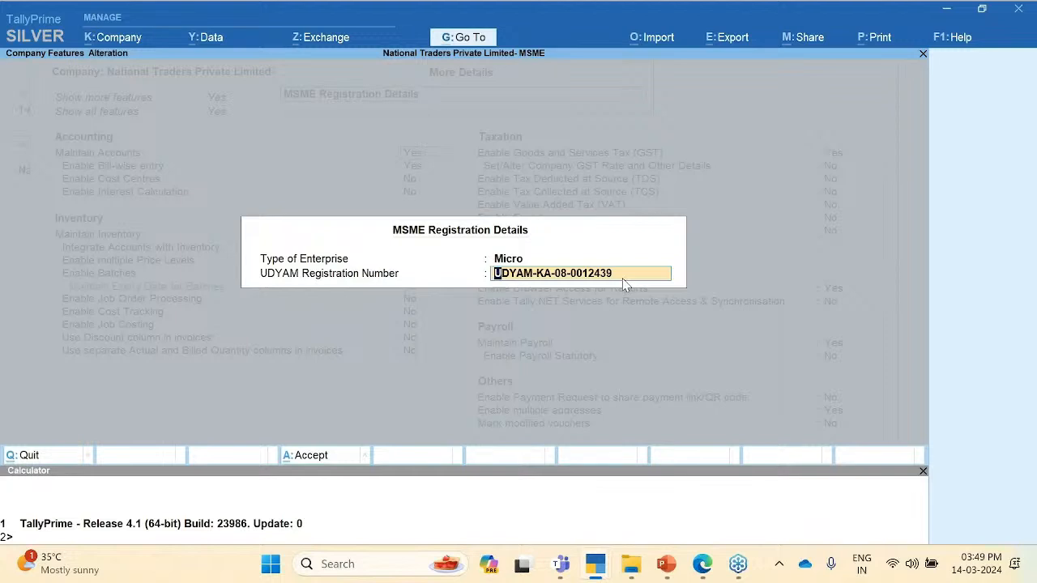
key(BackSpace)
key(Return)
key(Return)
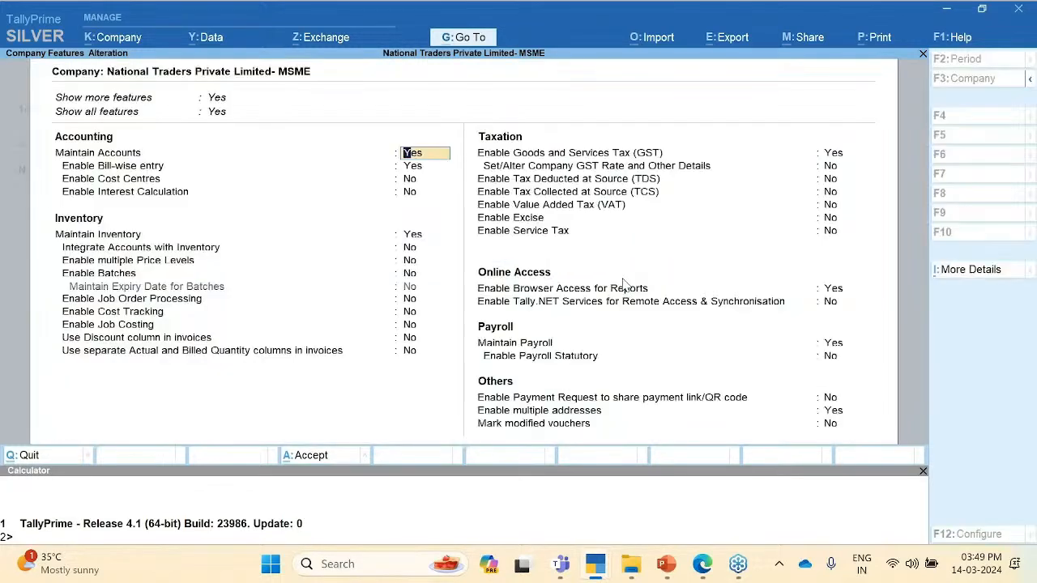
click(983, 275)
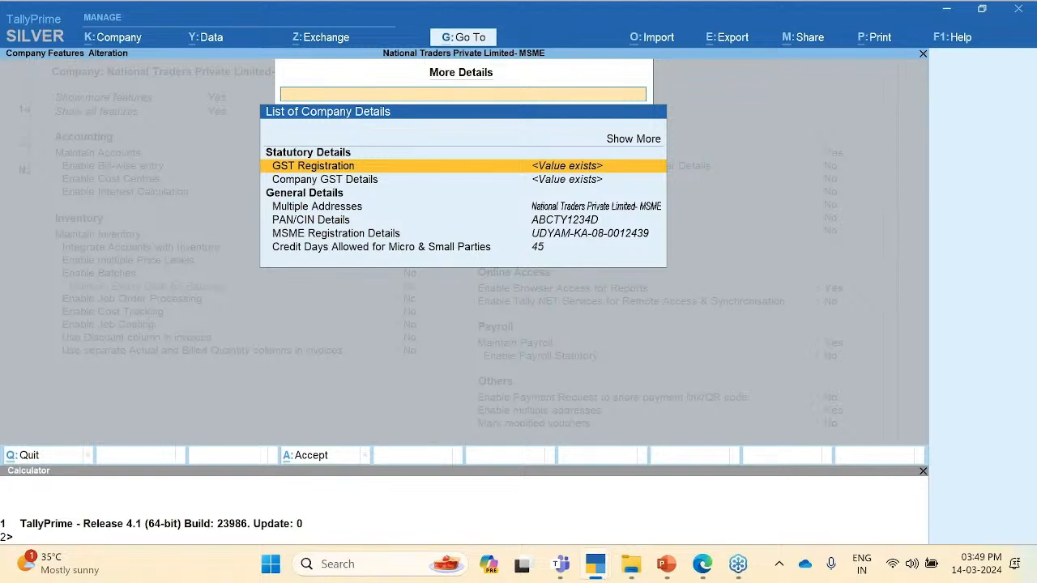
key(Down)
key(Down)
key(Down)
key(Down)
key(Return)
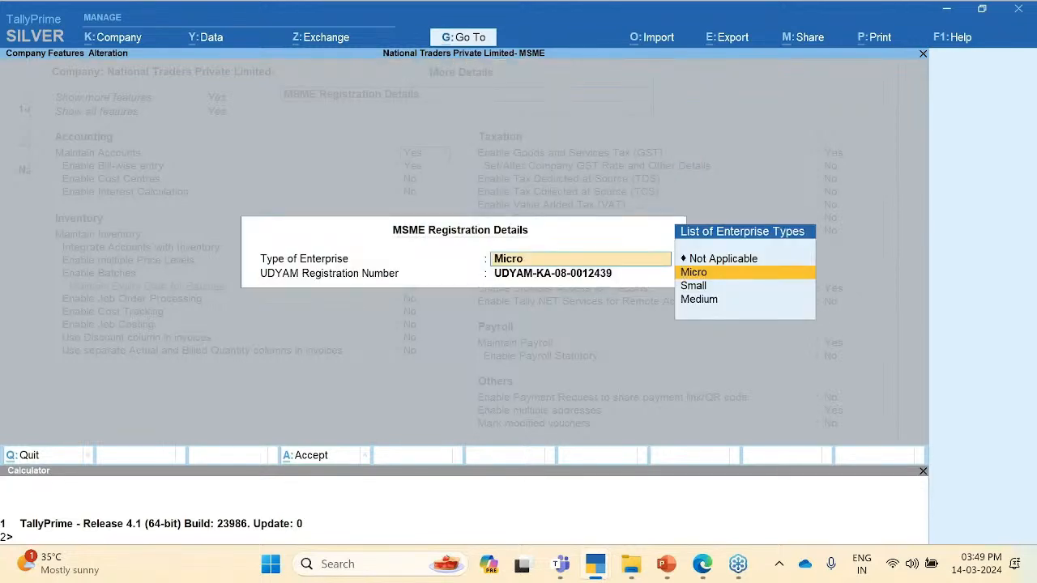
Step: Change the enterprise type to Small, accept the effective date, and return to More Details
key(Down)
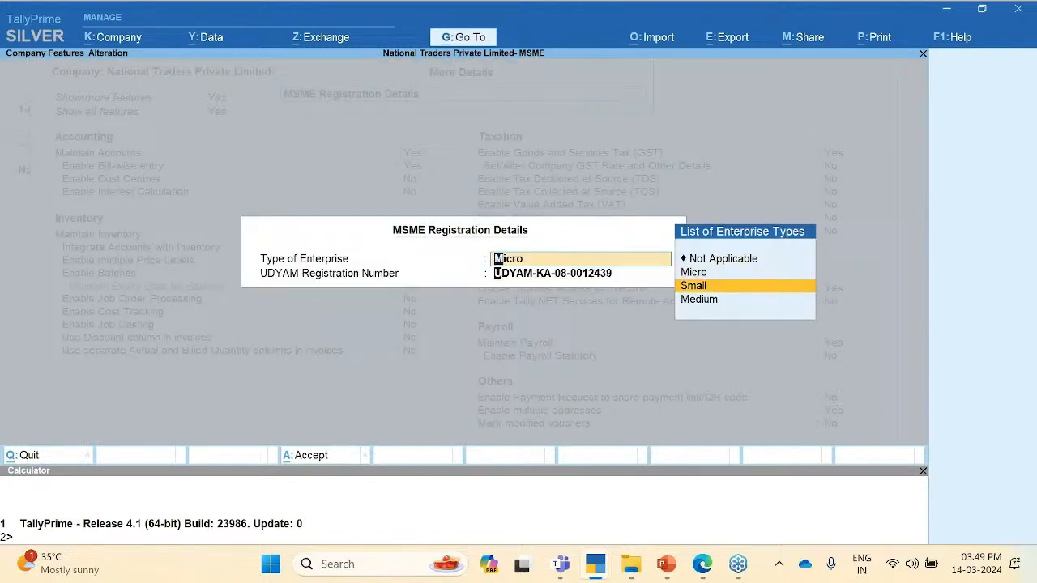
key(Return)
key(Return)
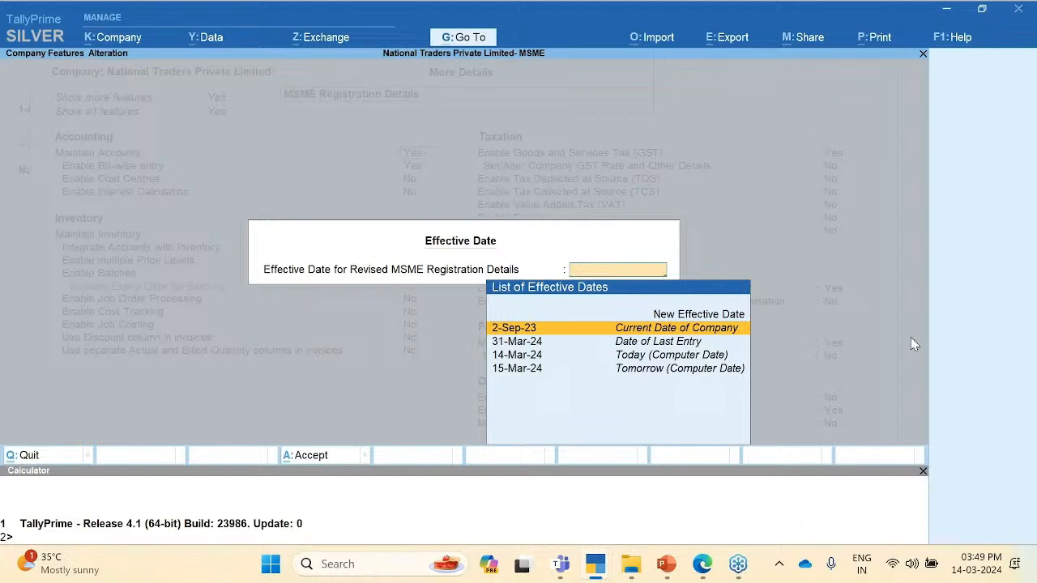
click(972, 366)
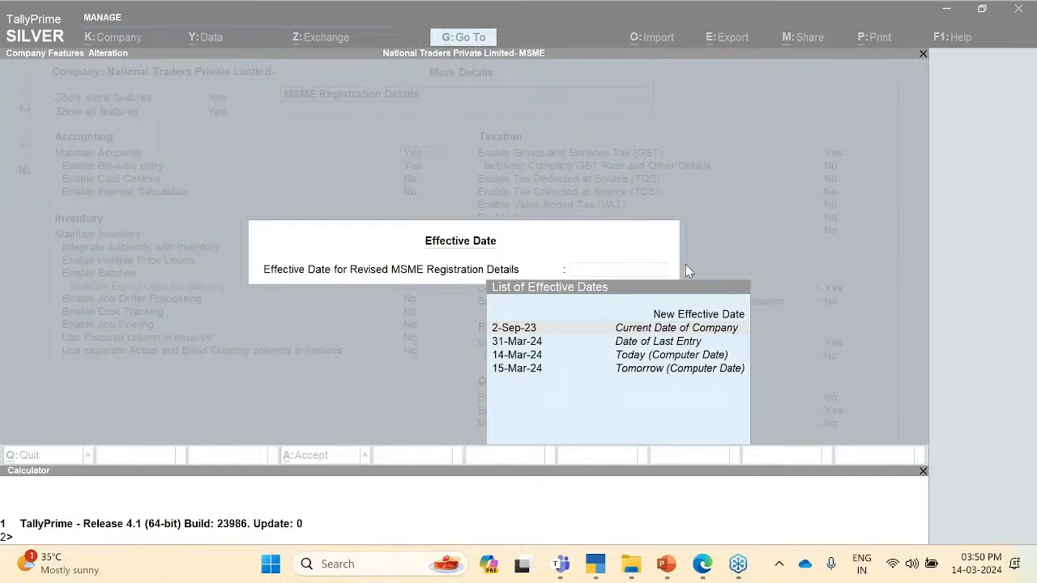
key(Escape)
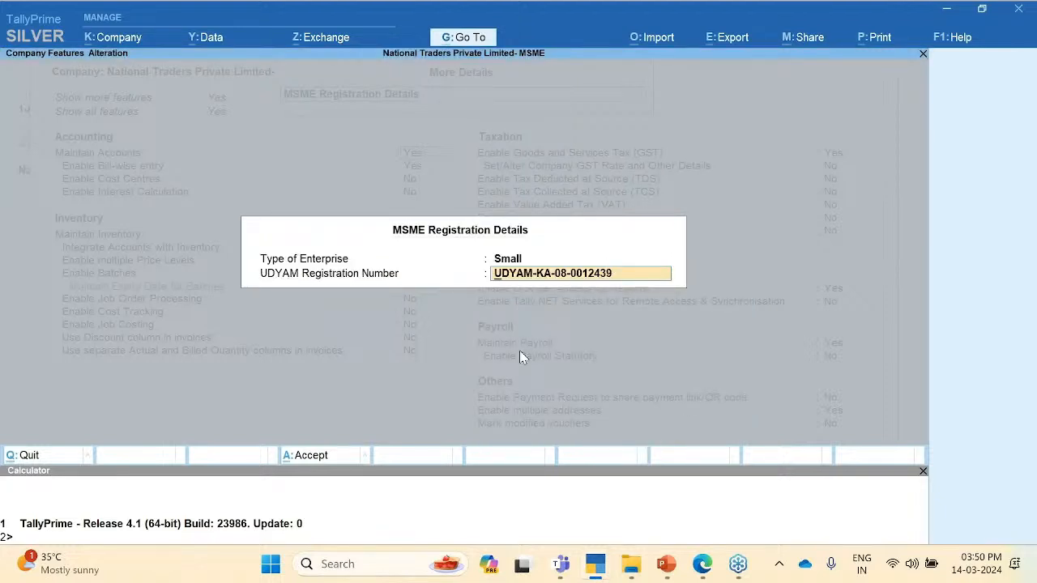
key(Escape)
key(Escape)
key(Return)
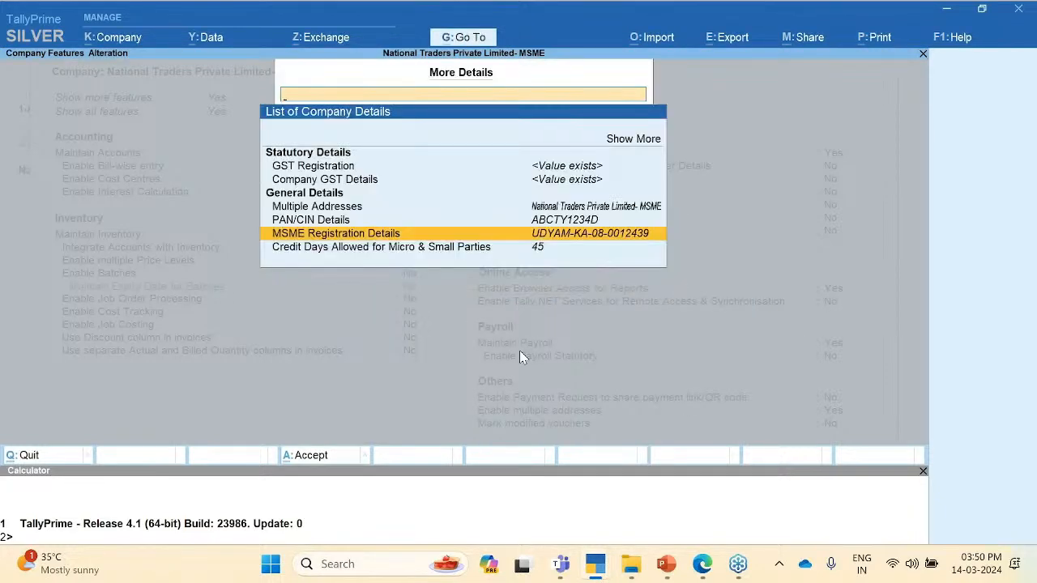
Step: Review the credit days allowed for Micro & Small parties (45 and 15) and quit
key(Down)
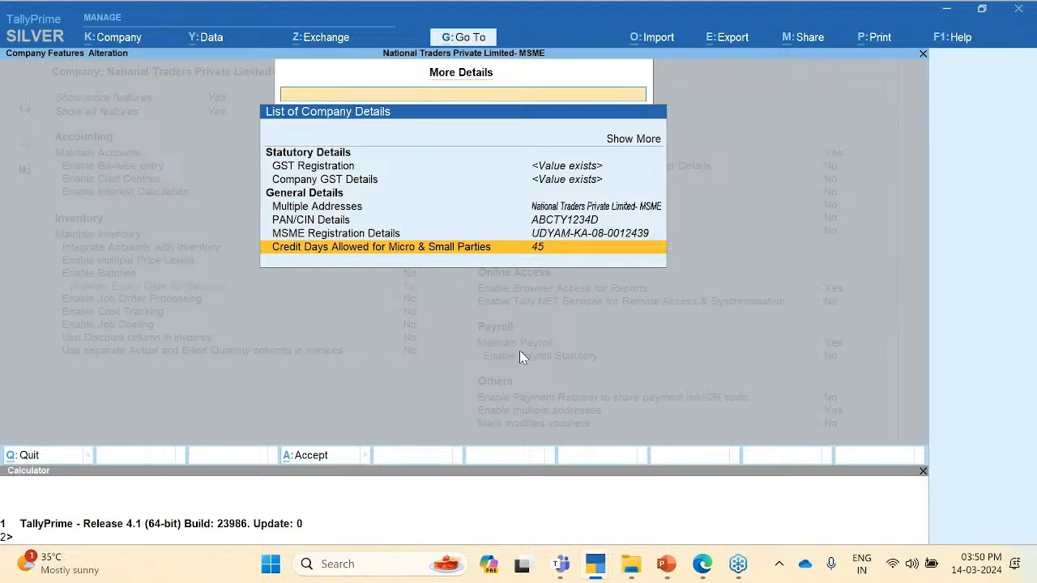
key(Return)
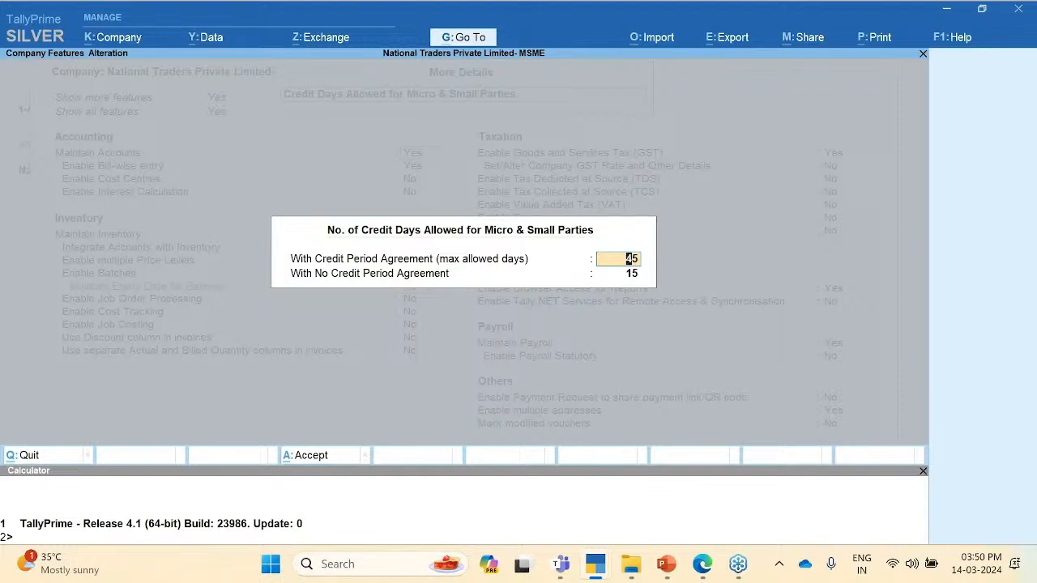
key(Return)
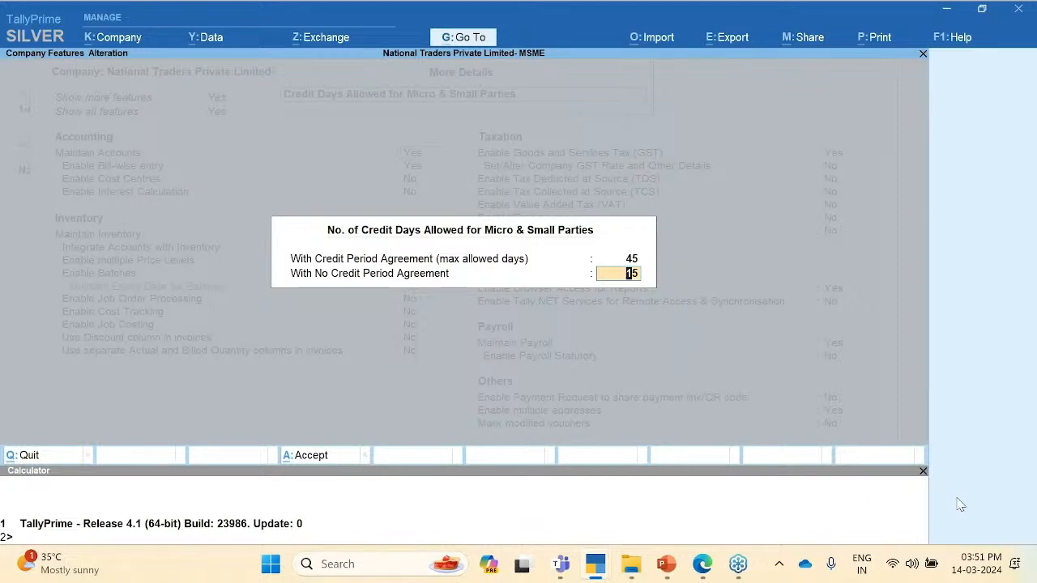
key(BackSpace)
key(Escape)
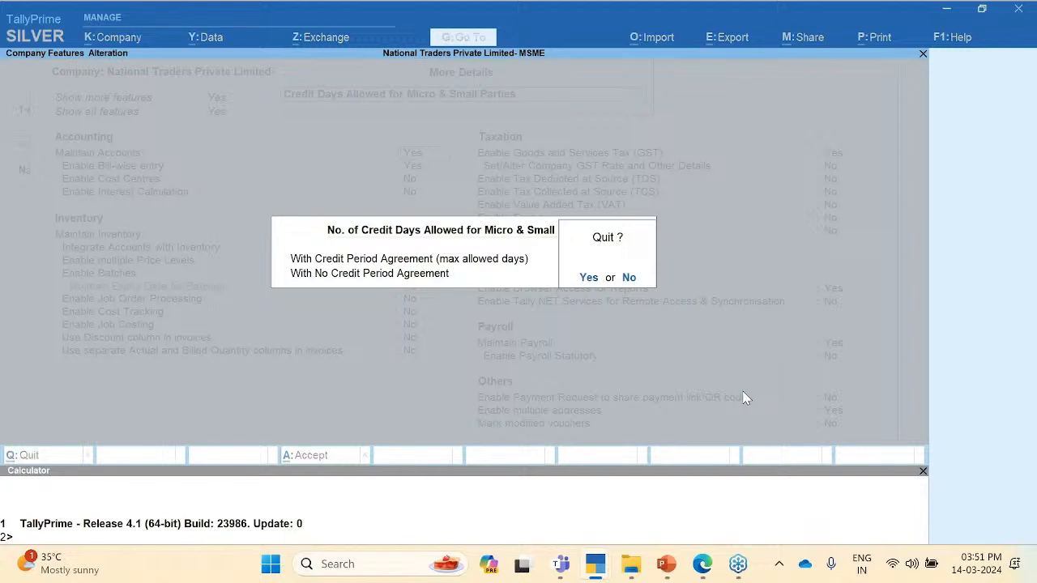
key(y)
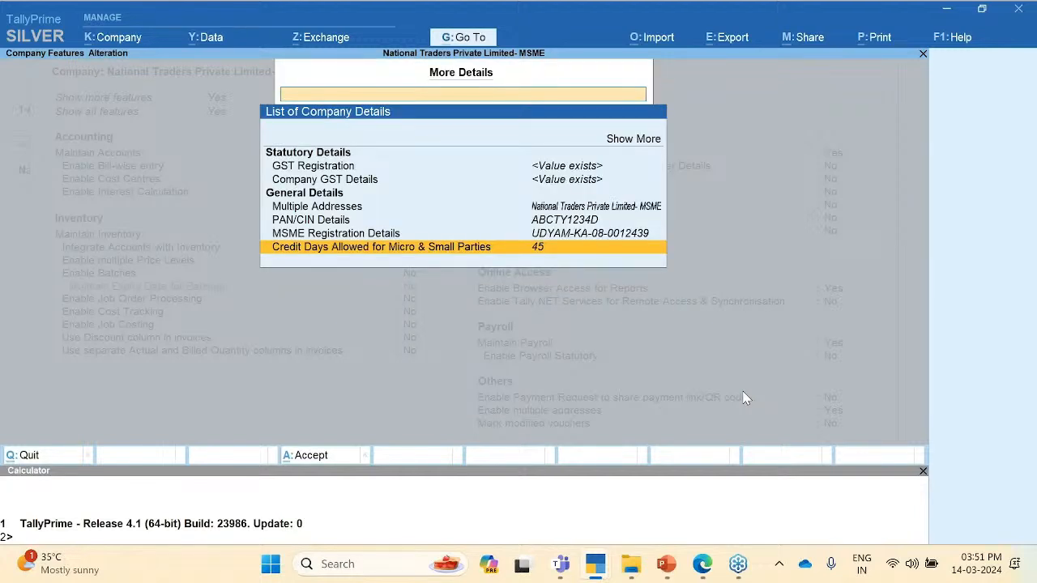
Step: Back out of the details list and Company Features to the Gateway of Tally
key(Escape)
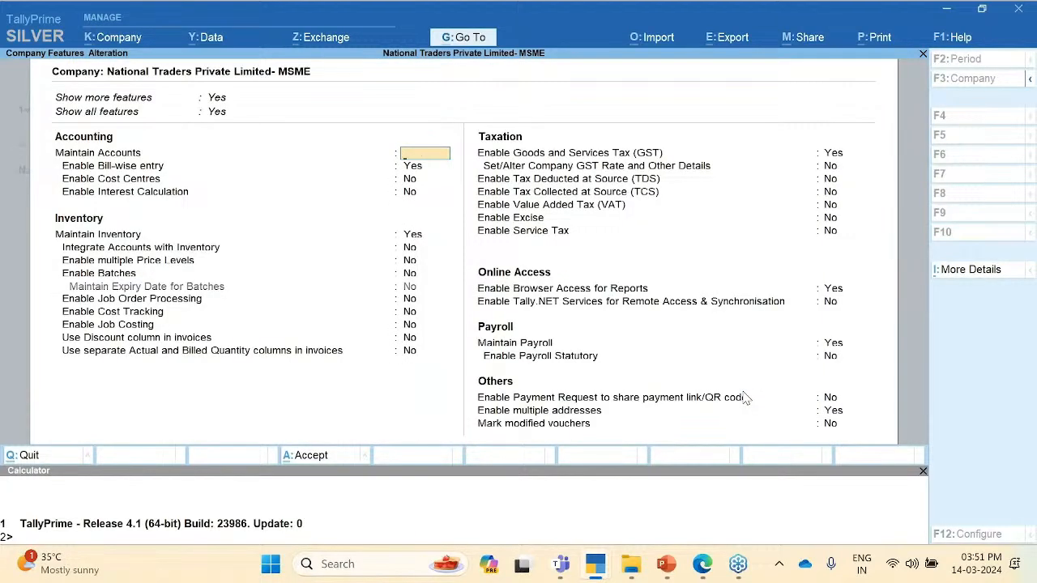
key(Escape)
key(y)
key(Escape)
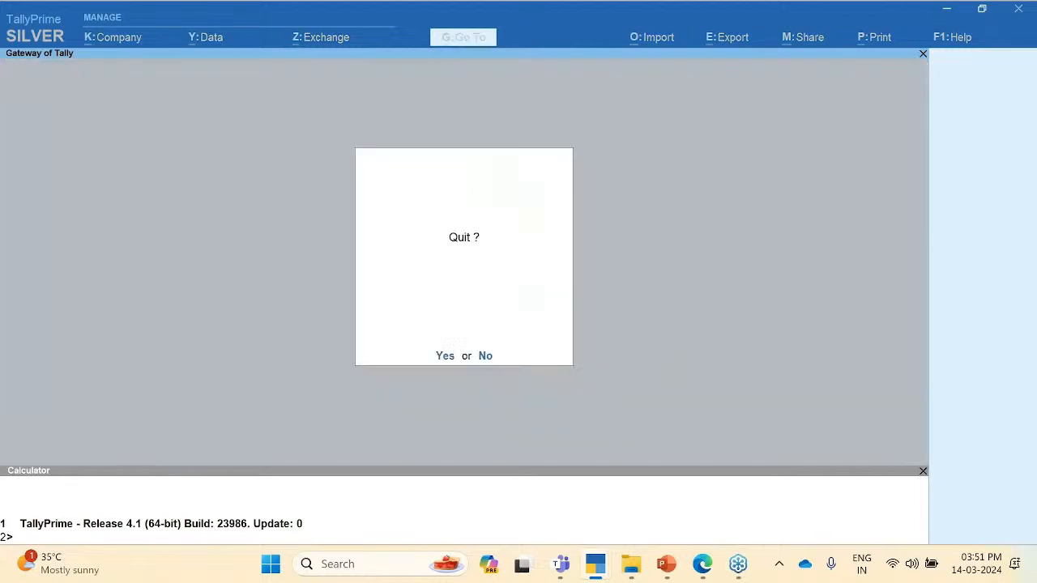
key(n)
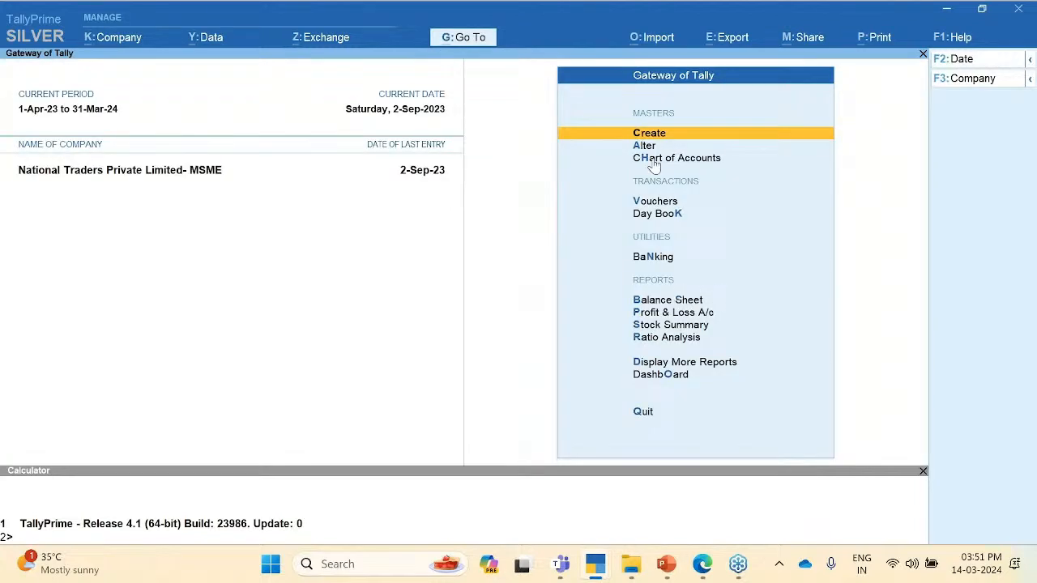
Step: Start a Sales voucher dated 14-3-24 for Mangalam Enterprises with the Sales ledger
click(673, 206)
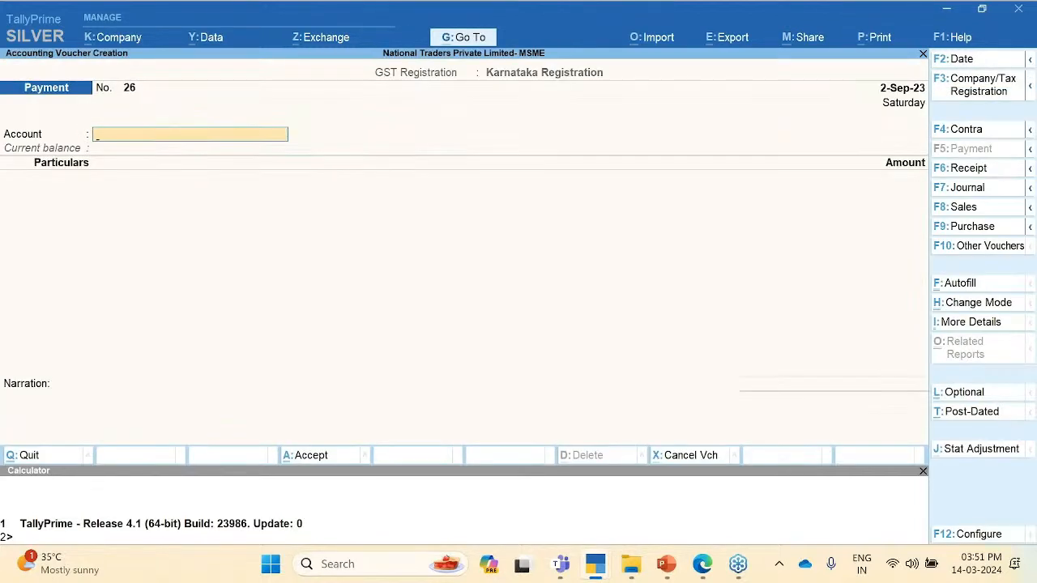
click(972, 209)
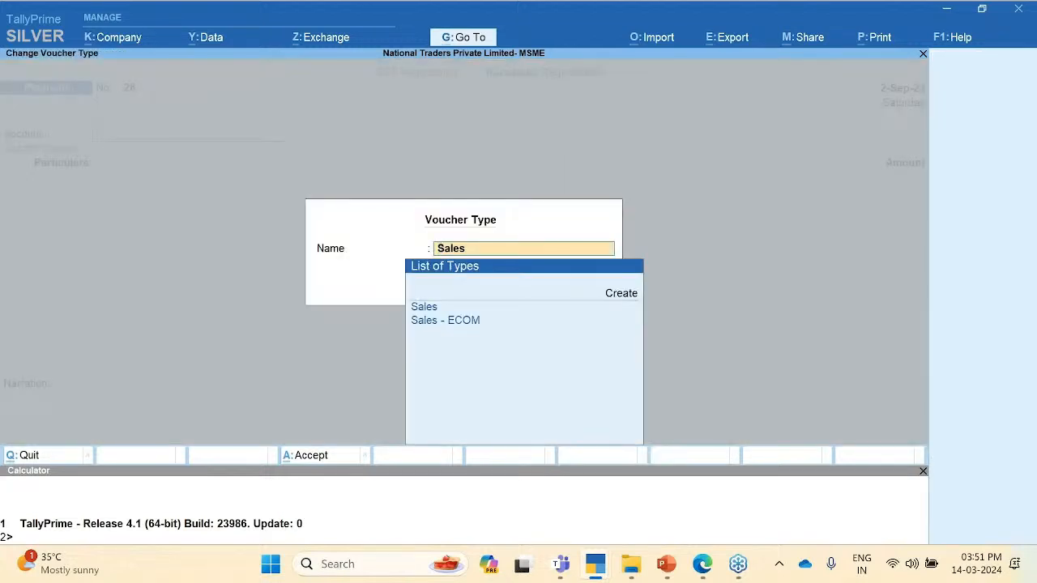
key(Return)
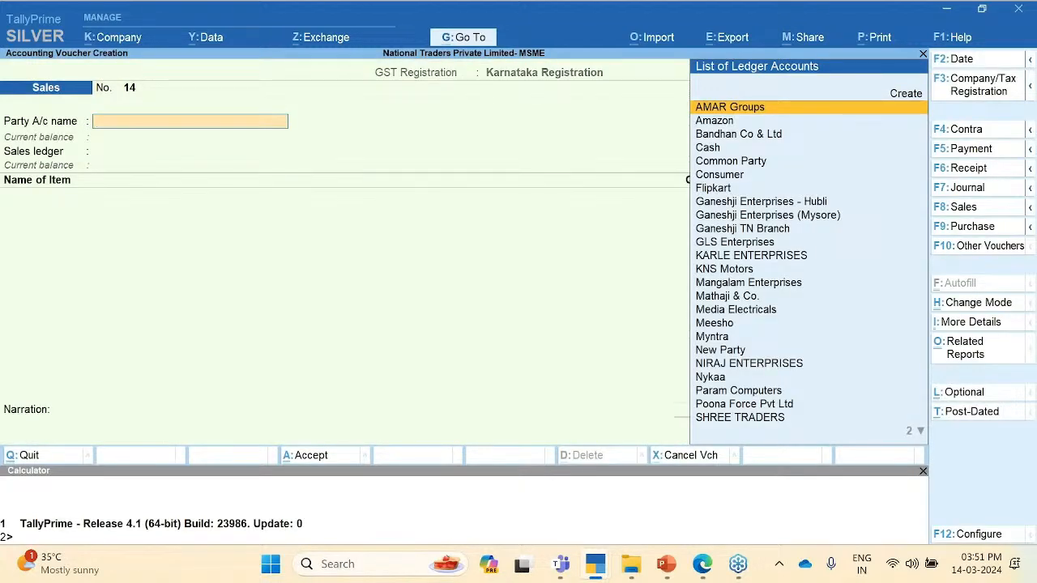
key(F2)
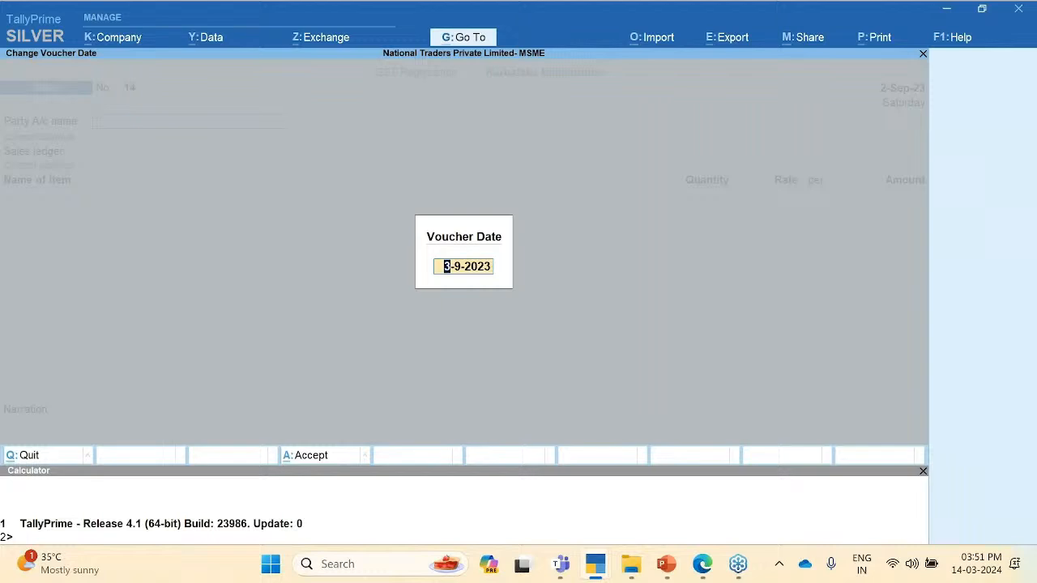
text(14-3-24)
key(Return)
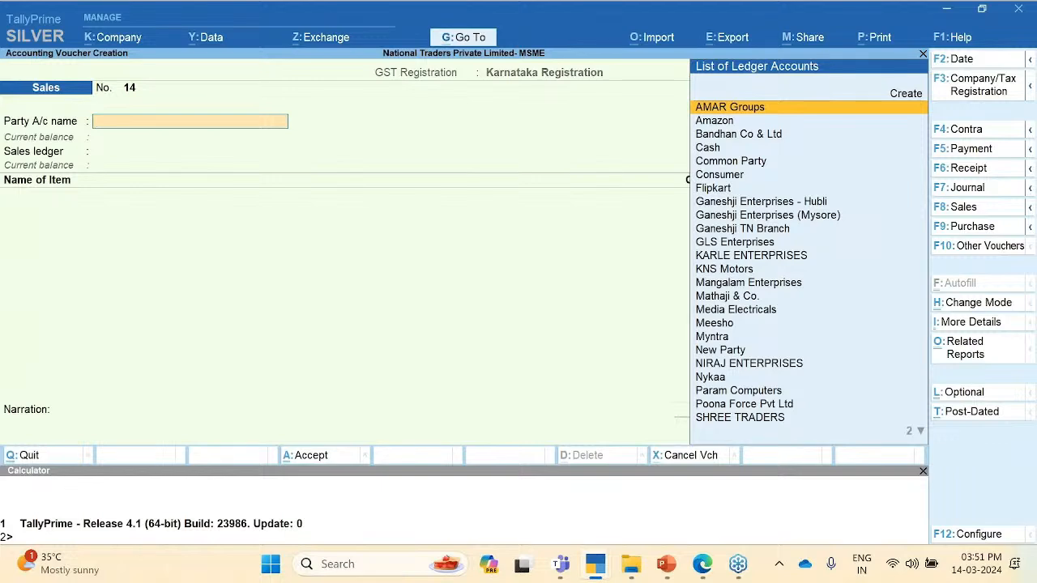
key(Down)
key(Down)
key(Down)
key(Down)
key(Down)
key(Down)
key(Down)
key(Down)
key(Down)
key(Down)
key(Down)
key(Down)
key(Down)
key(Down)
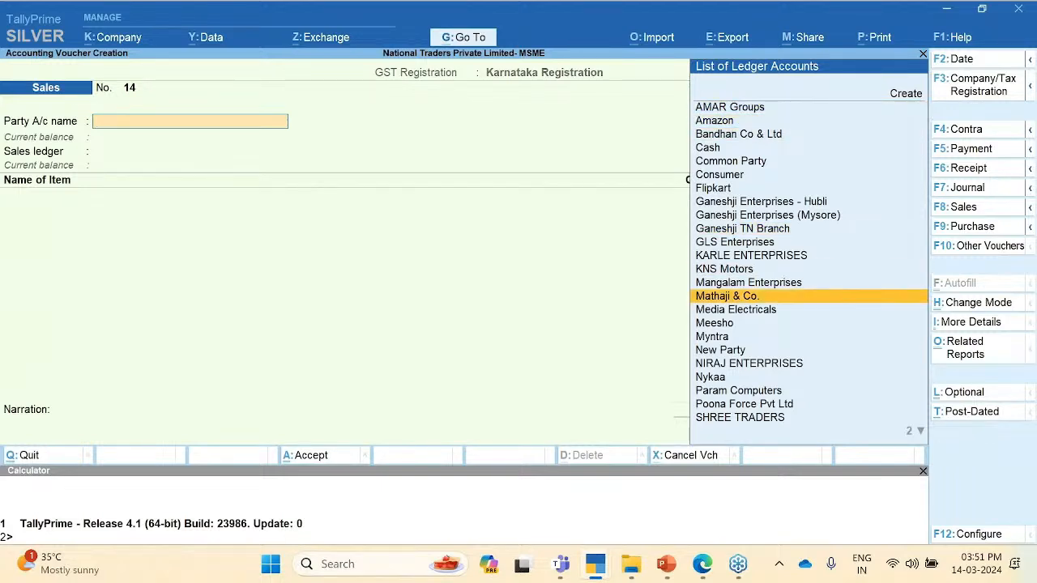
key(Up)
key(Return)
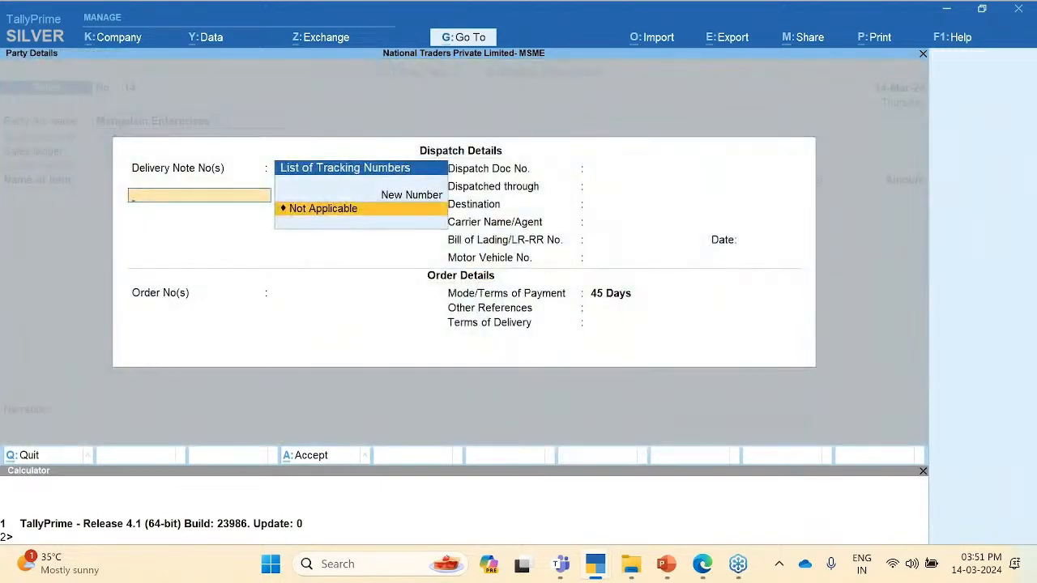
key(ctrl+a)
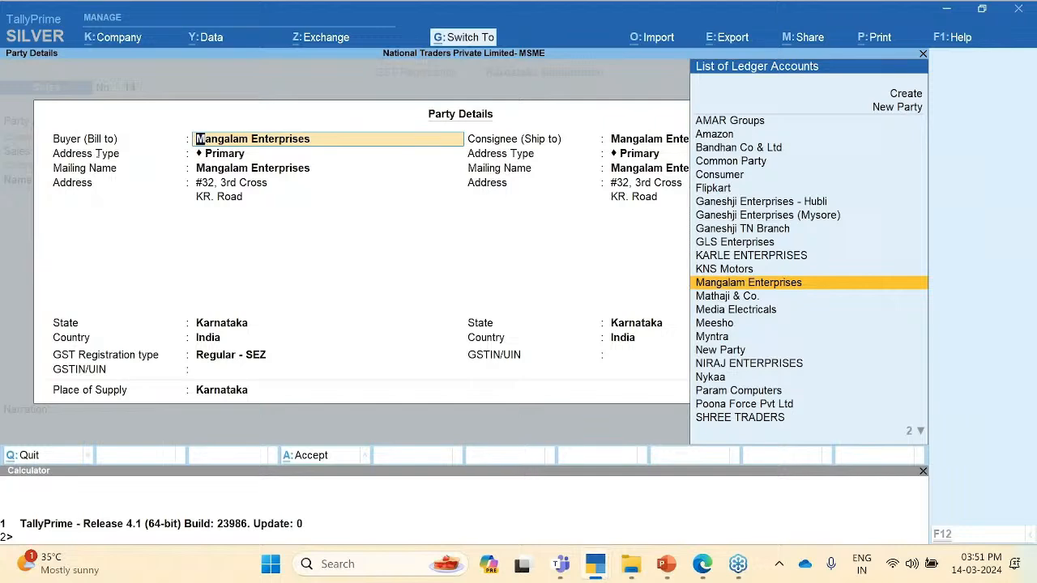
key(ctrl+a)
key(Return)
Step: Add 100 nos of Portable Blender at a rate of 10.00
key(Down)
key(Down)
key(Down)
key(Down)
key(Down)
key(Down)
key(Down)
key(Down)
key(Down)
key(Down)
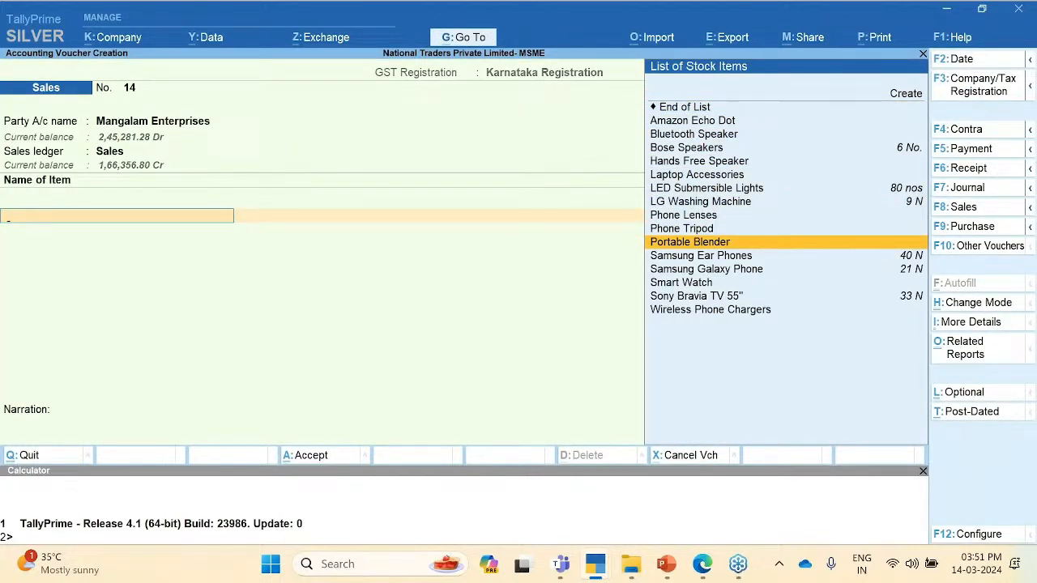
key(Return)
key(Return)
text(100)
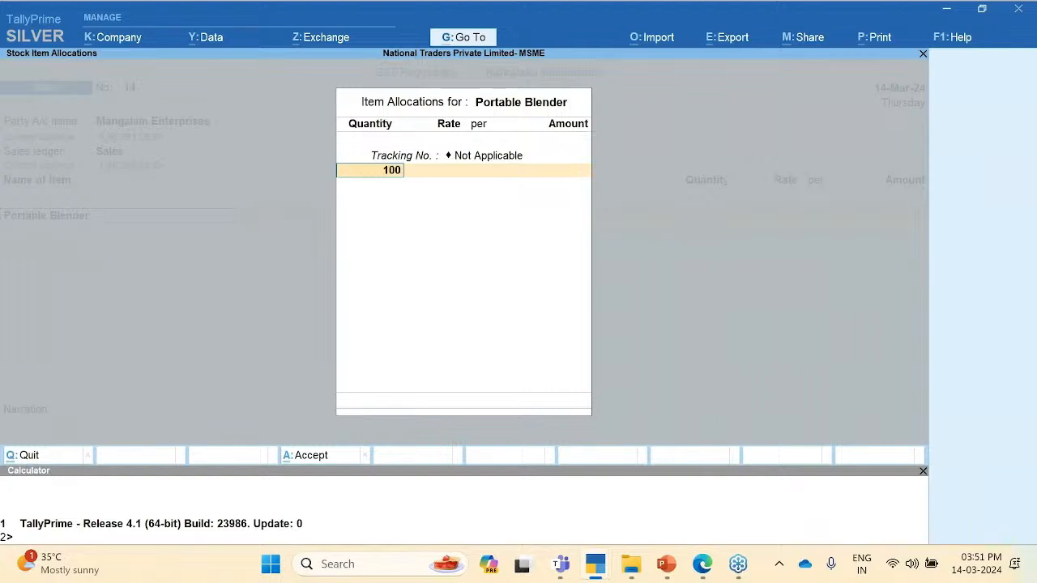
key(Return)
key(Return)
text(10)
key(Return)
key(Return)
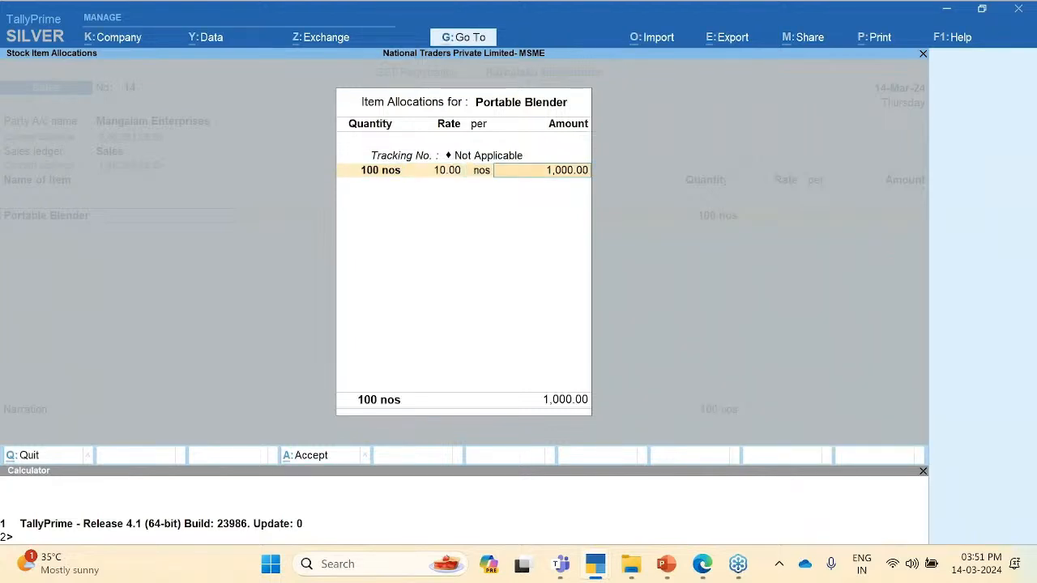
key(Return)
key(Return)
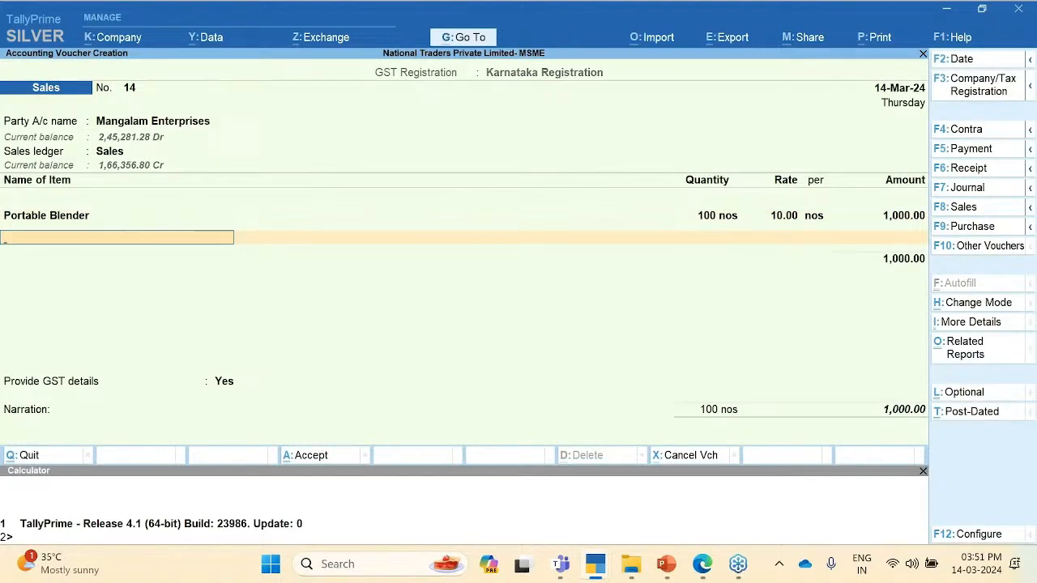
key(Return)
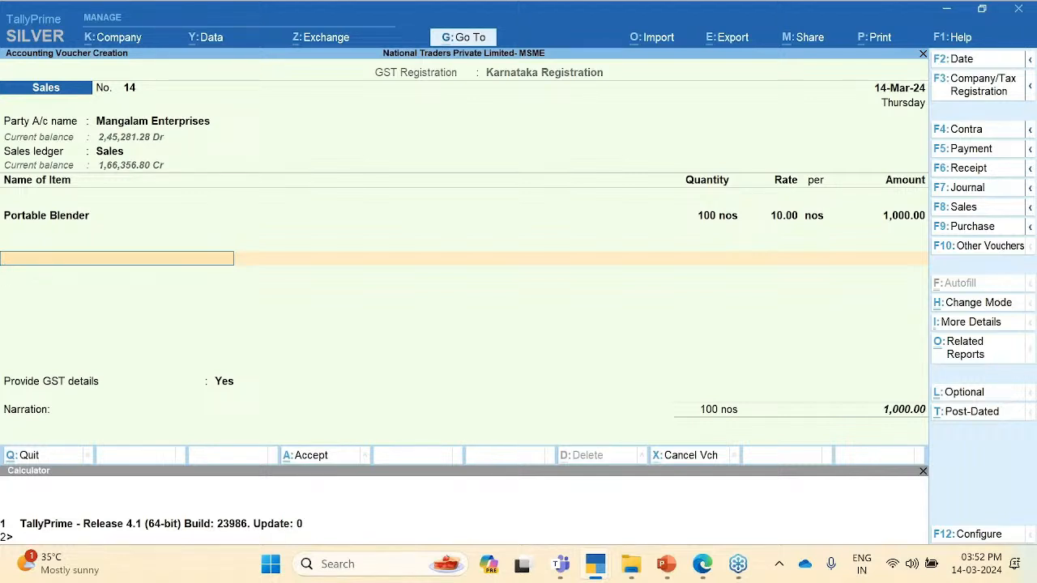
Step: Add the Igst ledger for 120.00, bringing voucher 14 to 1,120.00
key(Return)
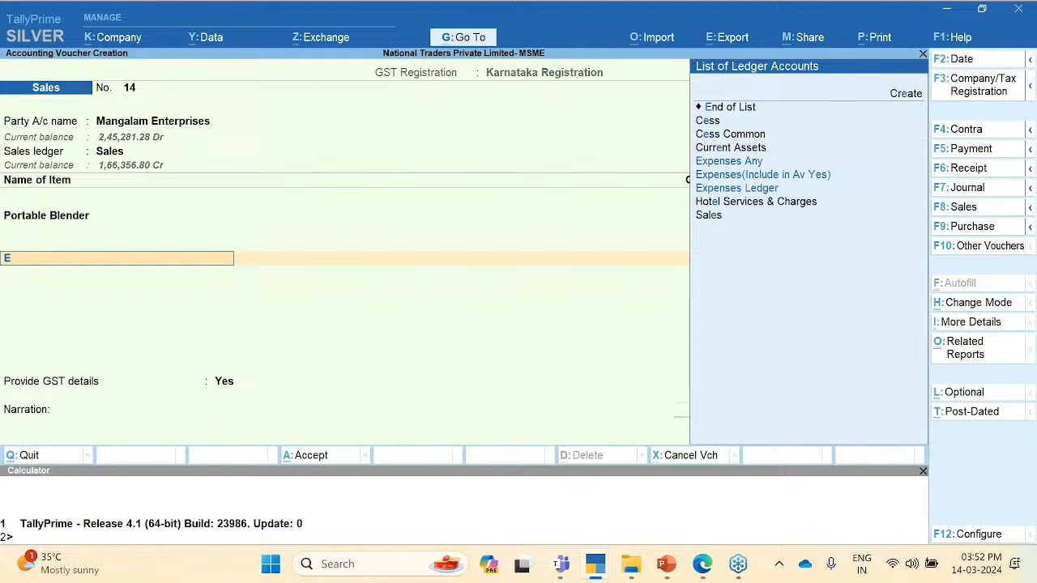
text(G)
key(Down)
key(Down)
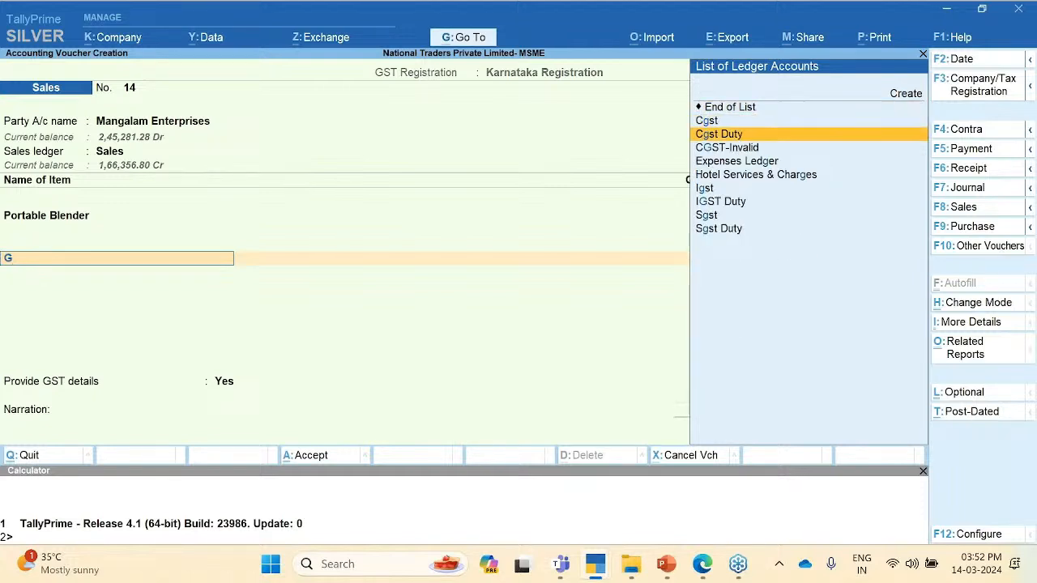
key(Up)
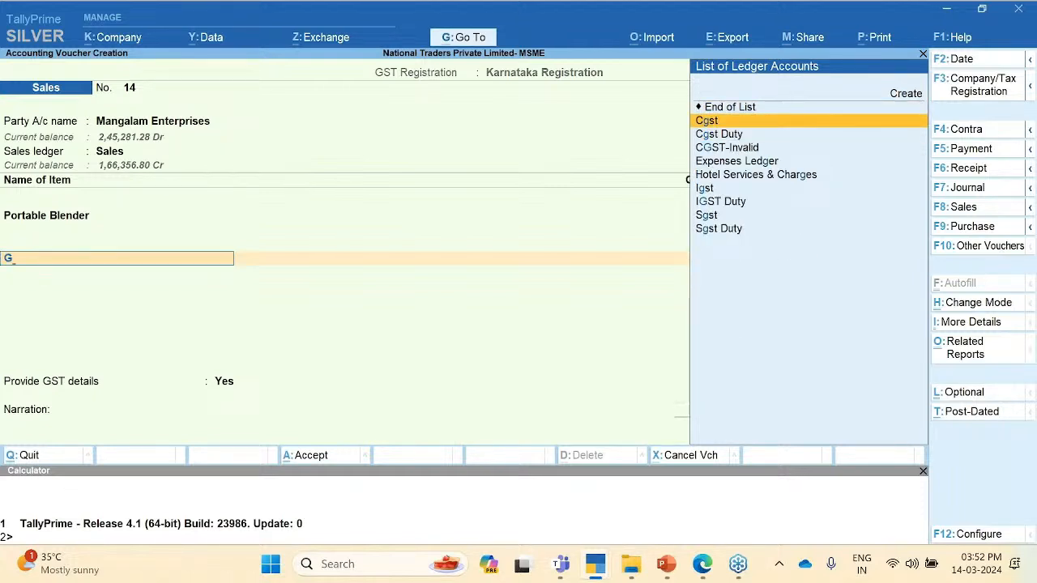
key(Return)
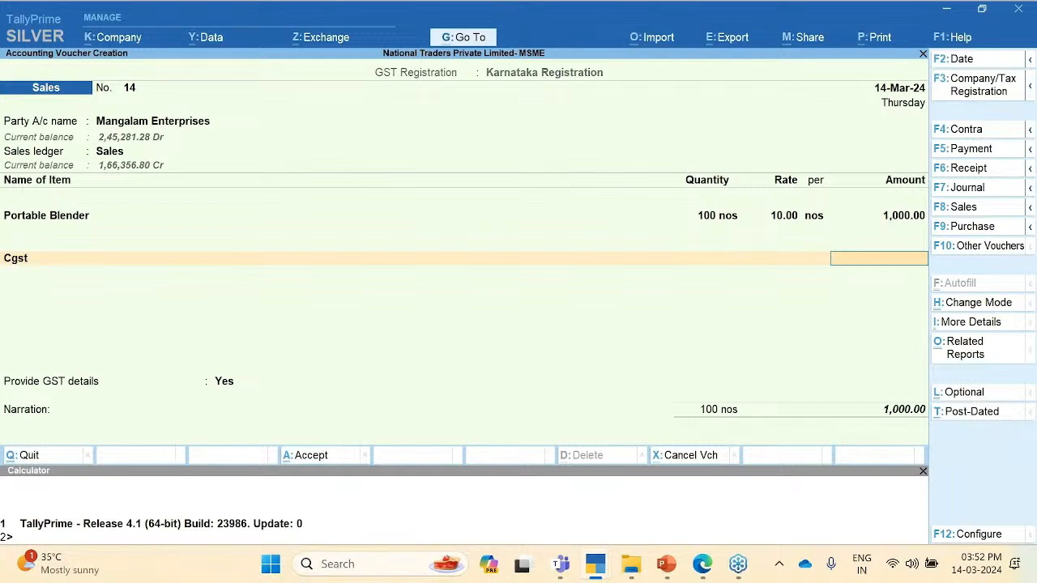
key(BackSpace)
text(Ig)
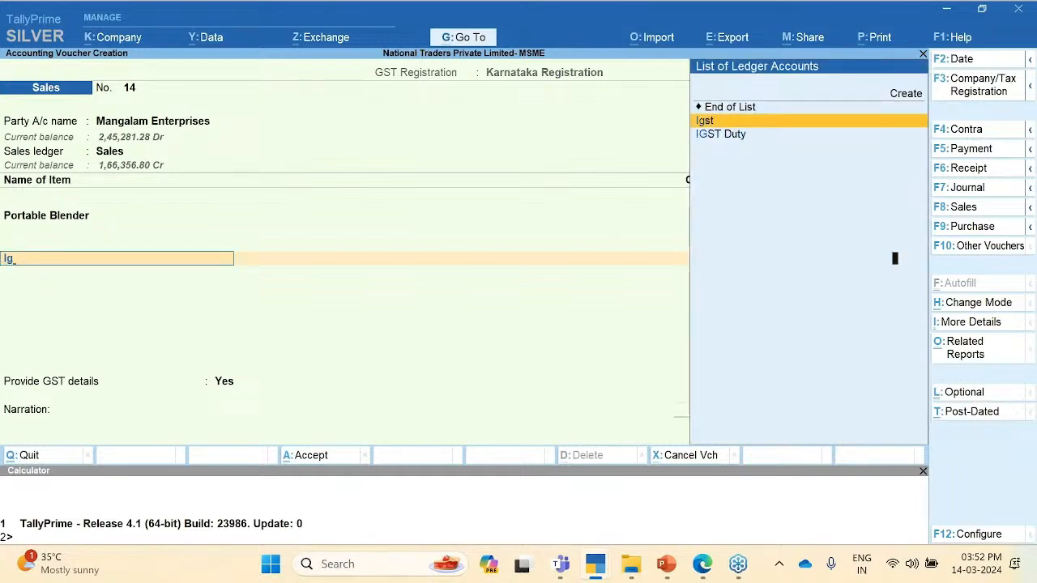
key(Return)
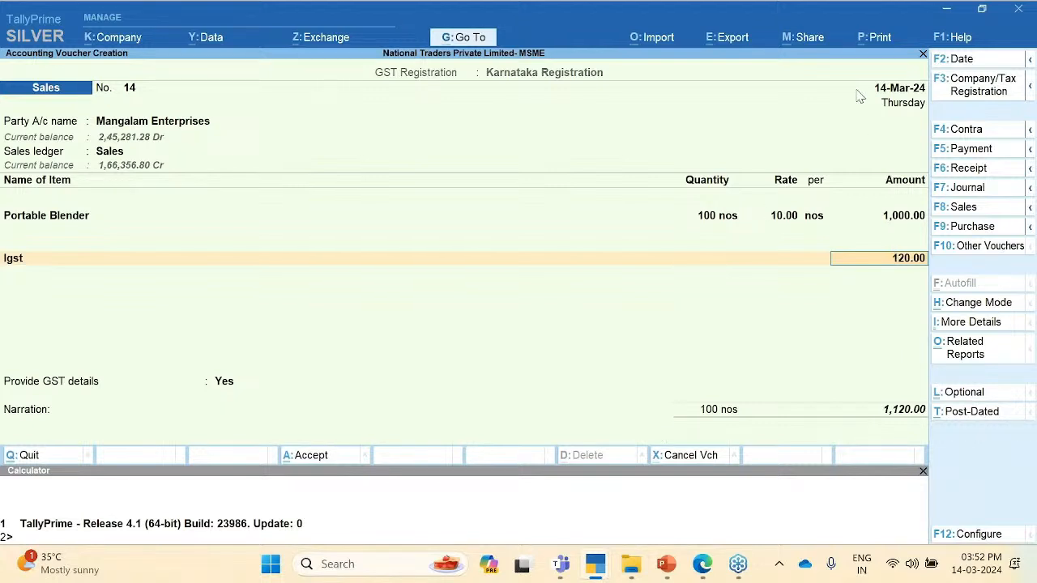
click(875, 37)
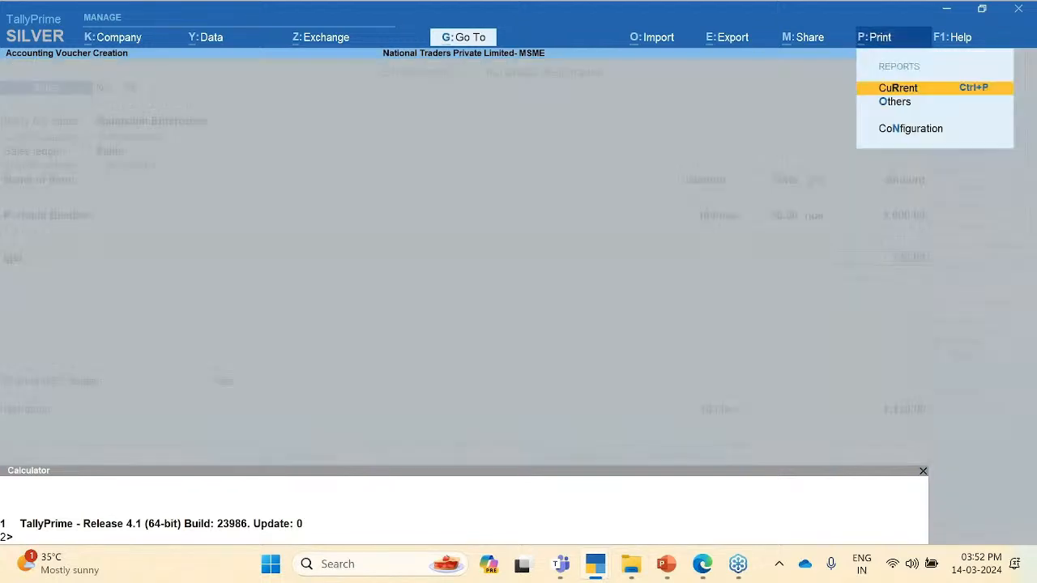
Step: Set Show UDYAM Reg No. & Enterprise Type to Yes in the Tax Invoice print configuration
key(Return)
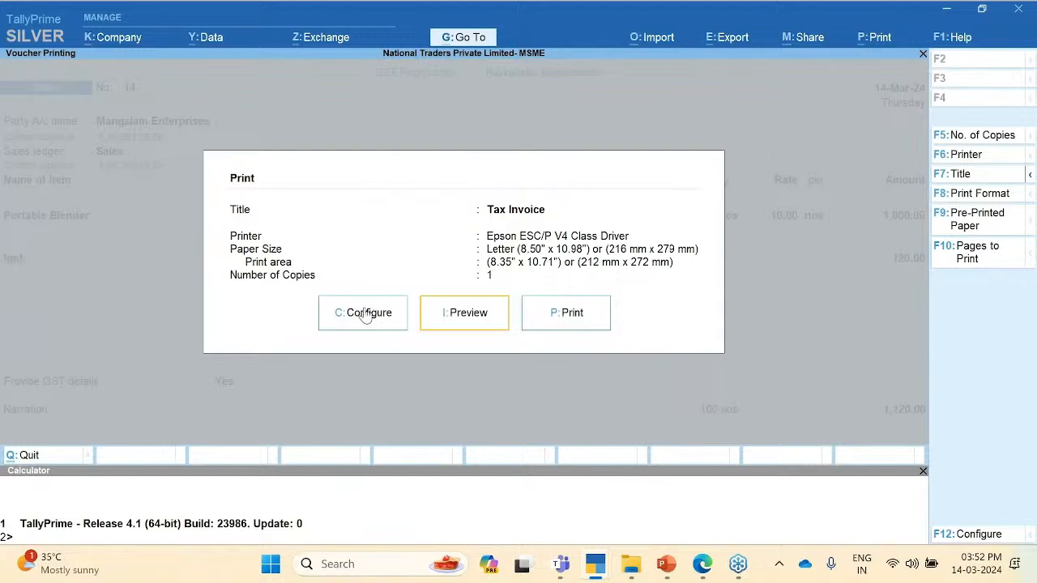
key(c)
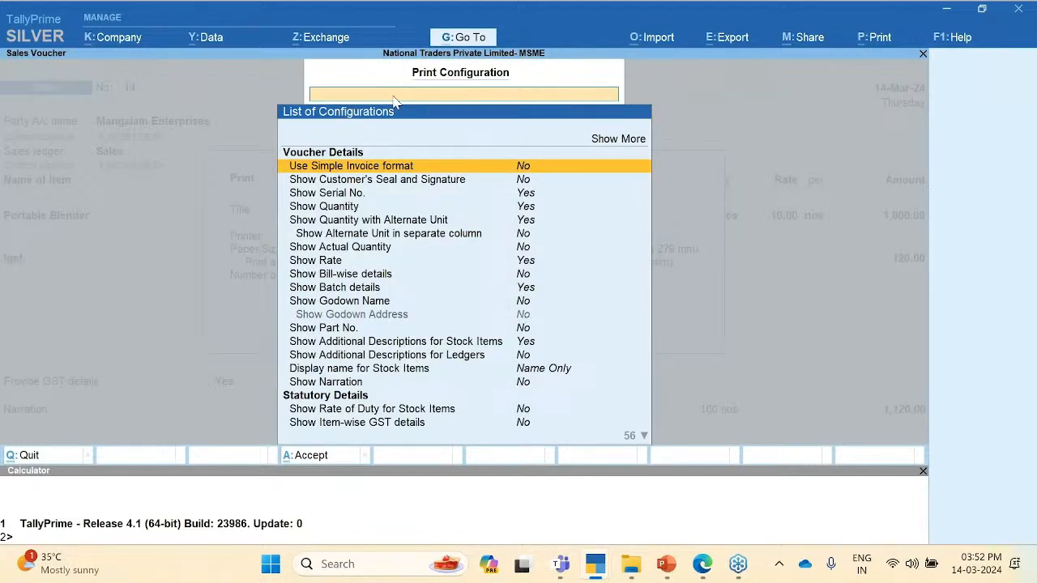
text(Ud)
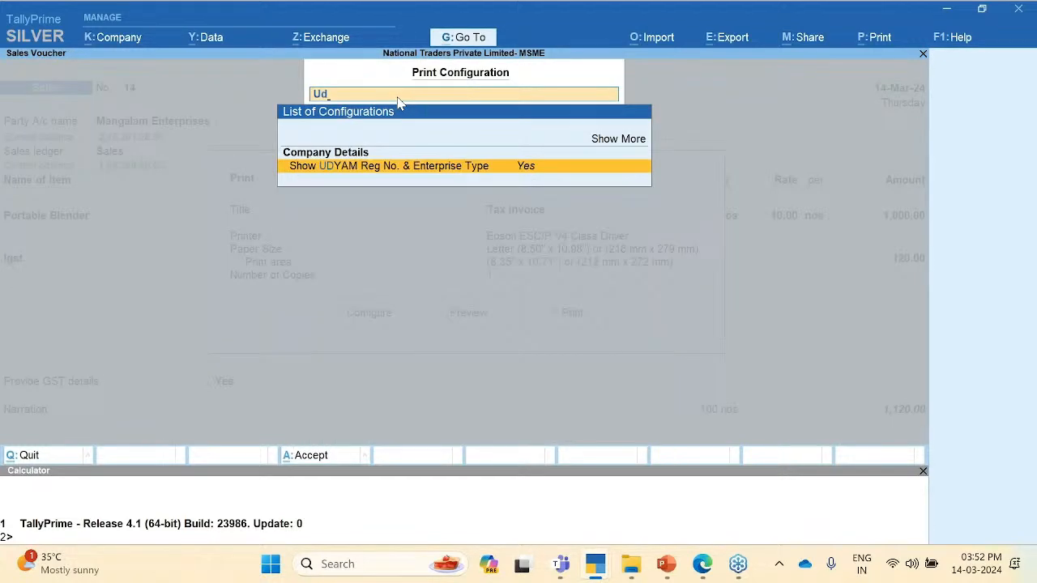
key(Return)
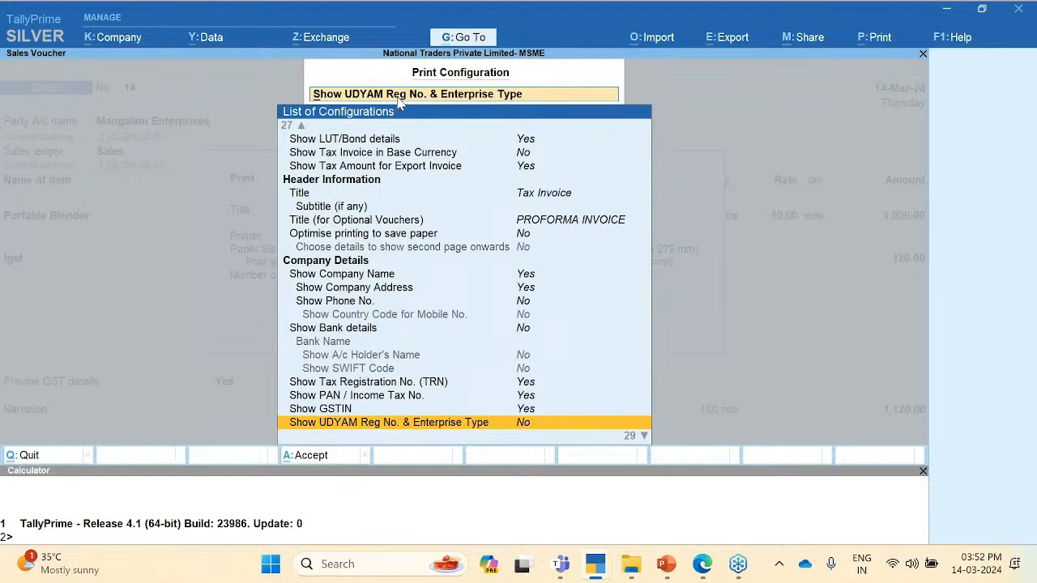
key(Return)
key(BackSpace)
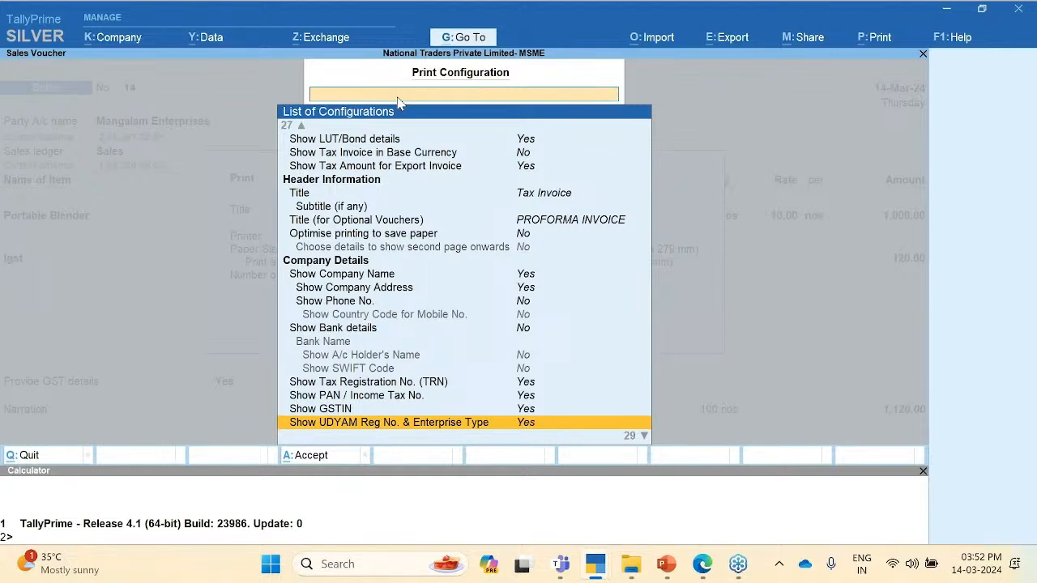
key(Escape)
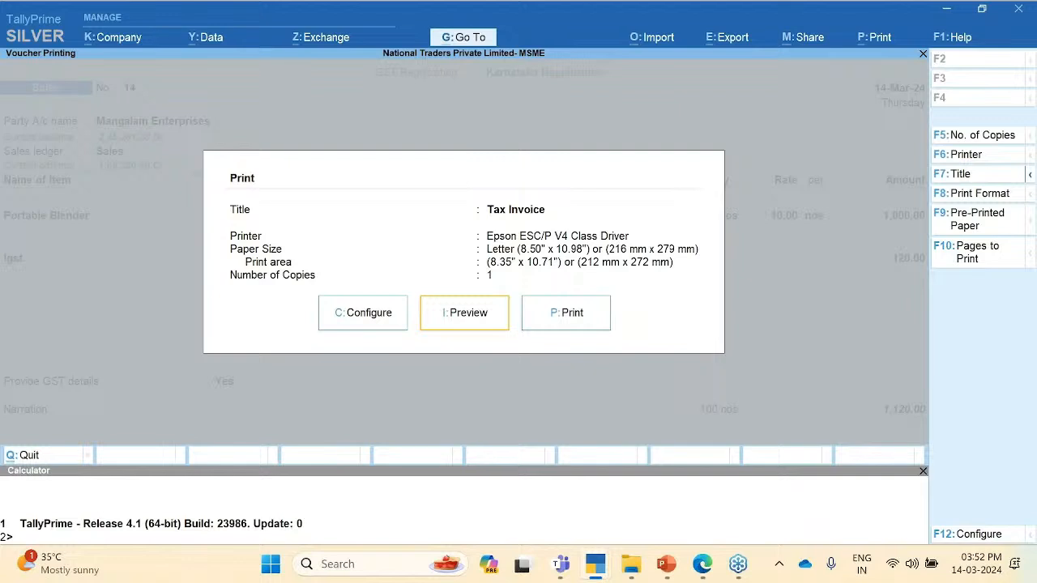
click(452, 324)
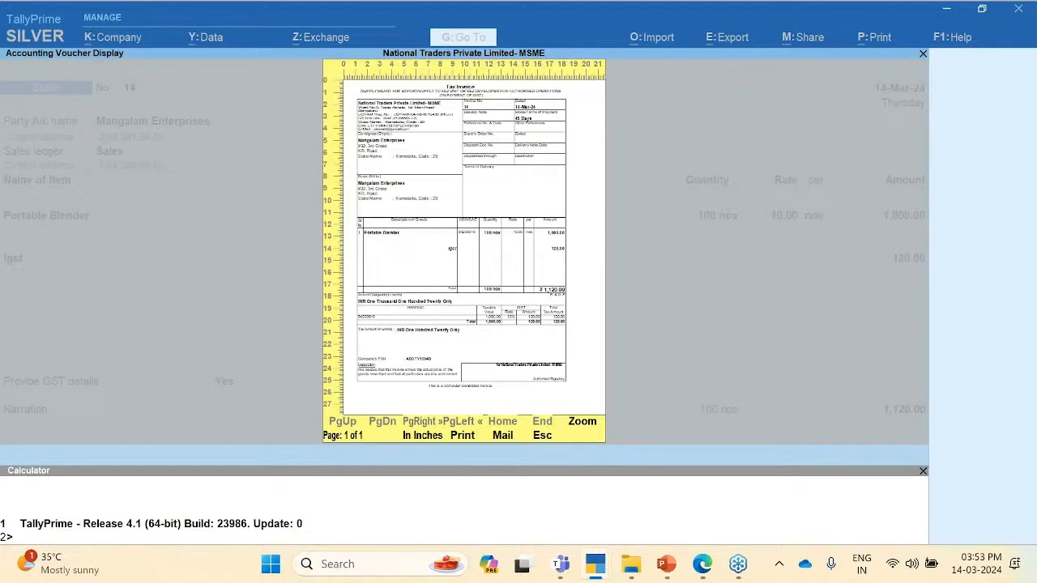
Step: Inspect the zoomed Tax Invoice preview with UDYAM registration and Micro type, then close it
key(alt+z)
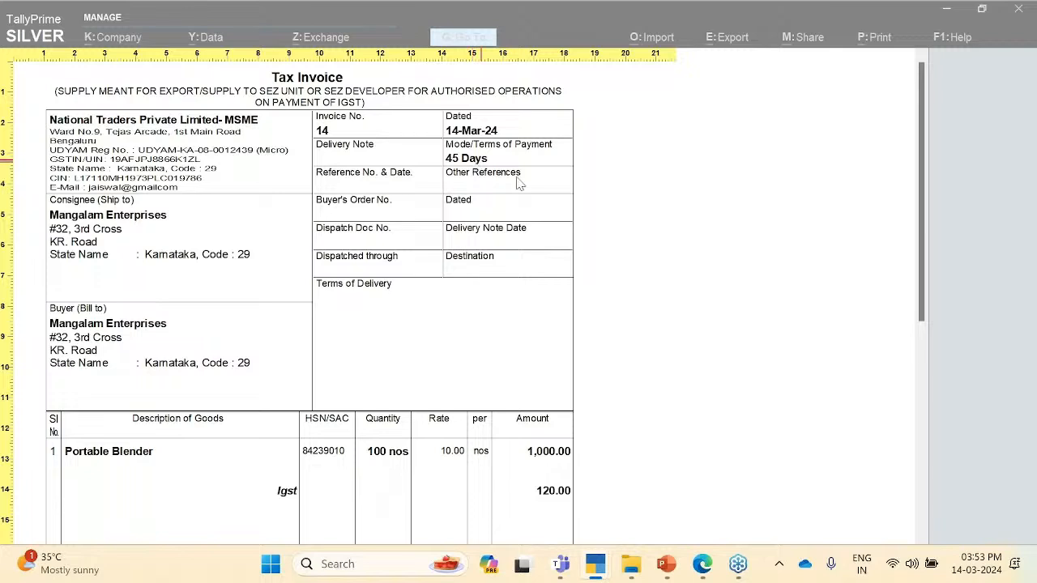
key(Escape)
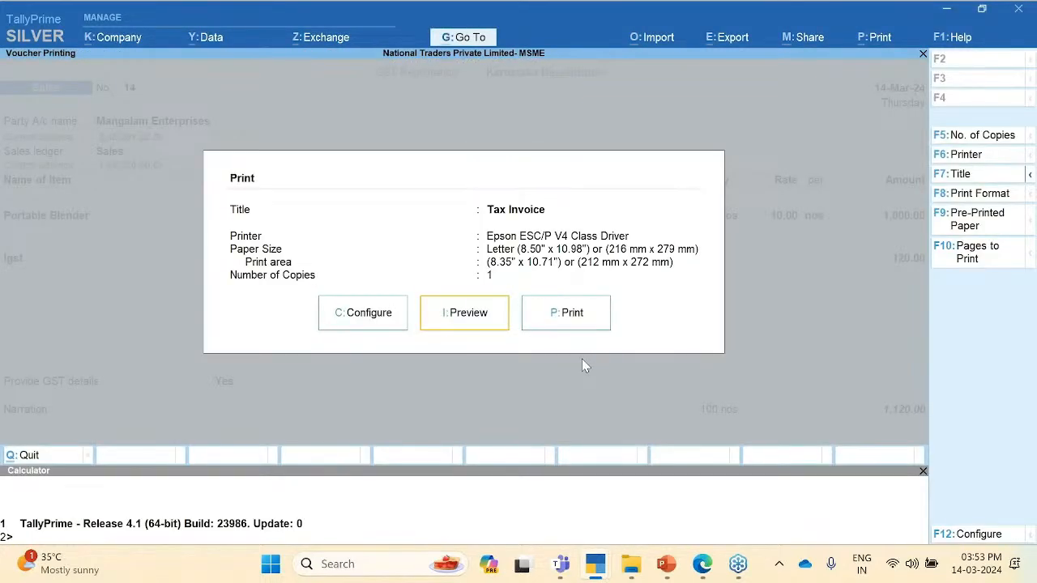
key(i)
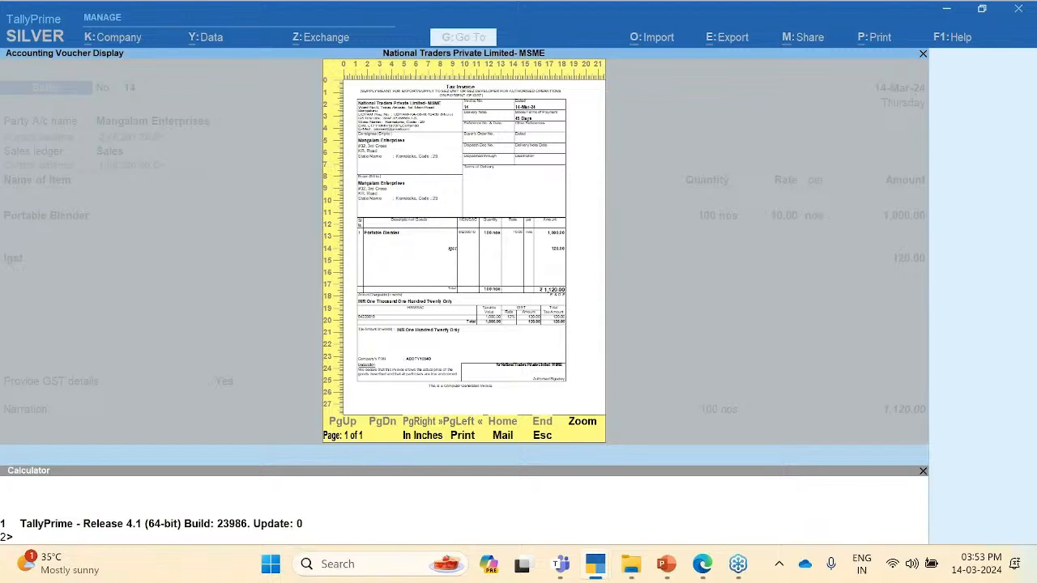
key(Escape)
key(Escape)
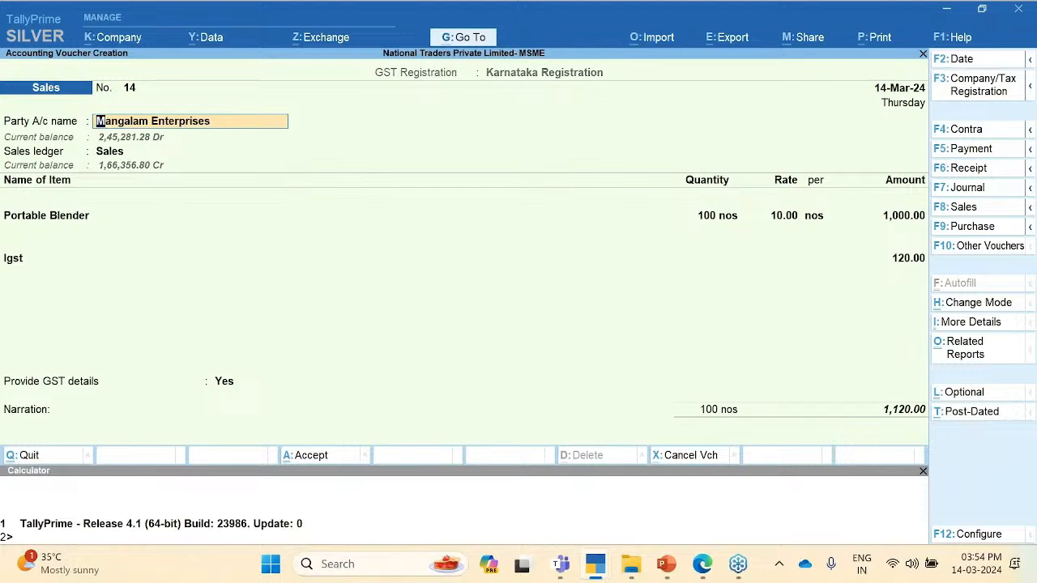
Step: Quit the sales voucher unsaved and open the Profit & Loss A/c report
key(Escape)
key(Escape)
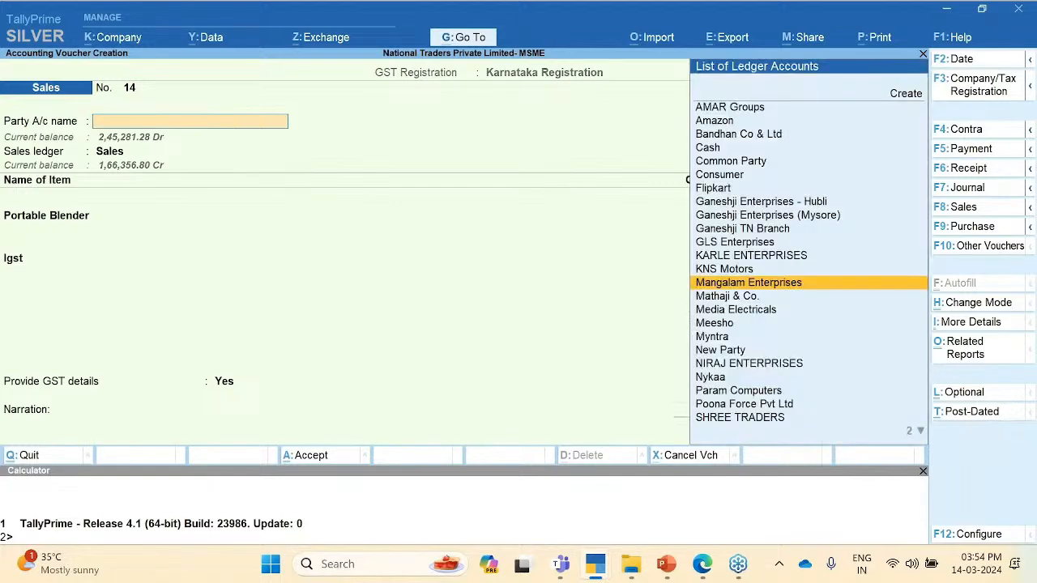
key(Return)
key(Down)
key(Down)
key(Down)
key(Down)
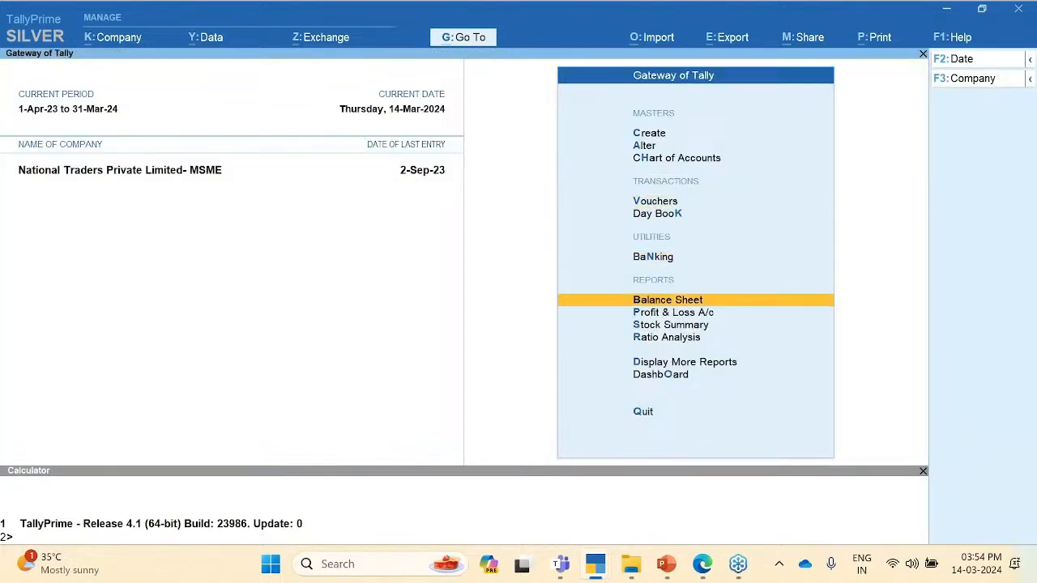
key(Return)
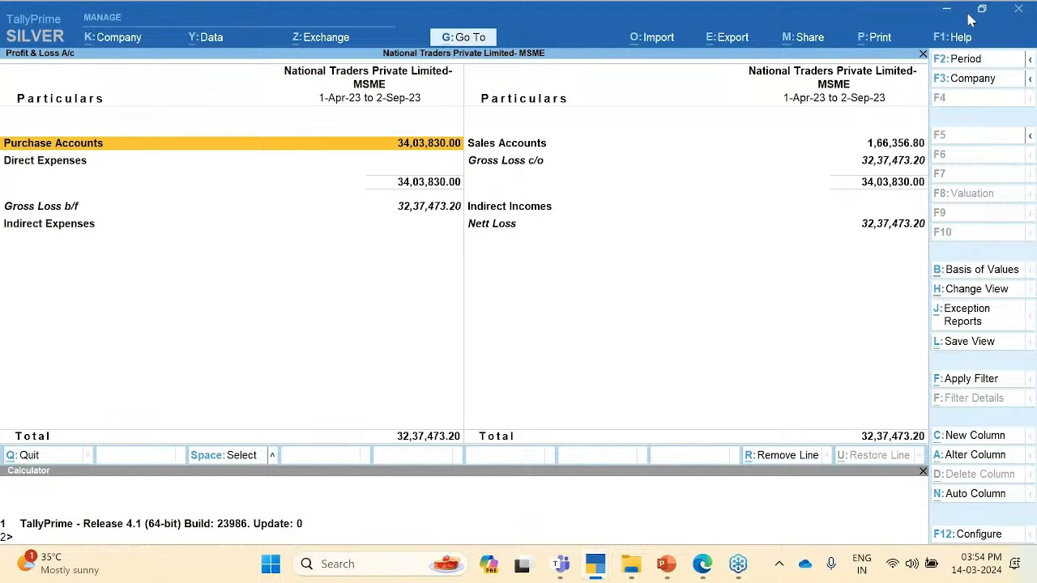
Step: View the enlarged print preview of the Profit & Loss report, then close it
key(alt+p)
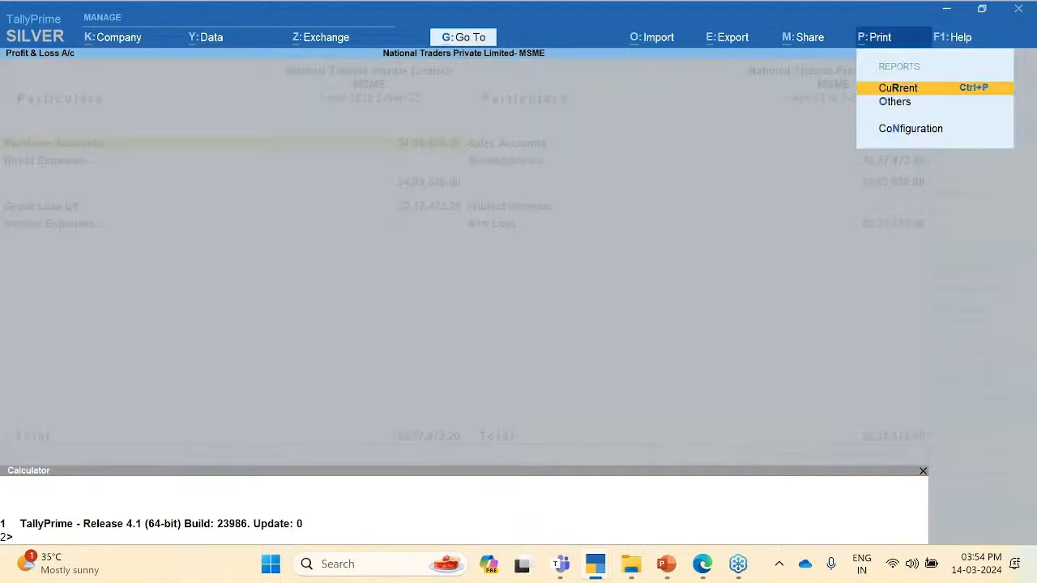
key(Return)
key(Return)
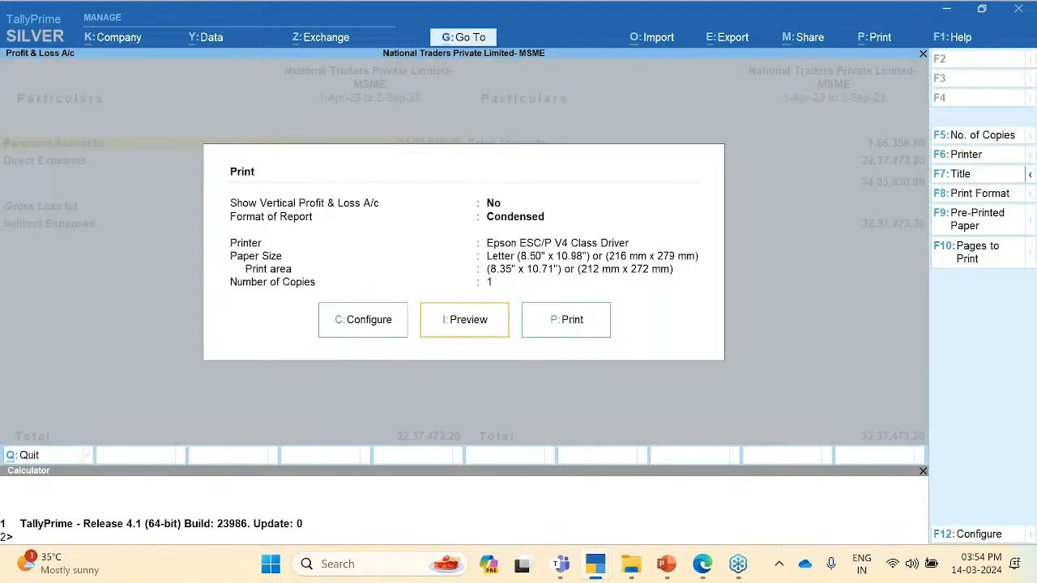
key(alt+z)
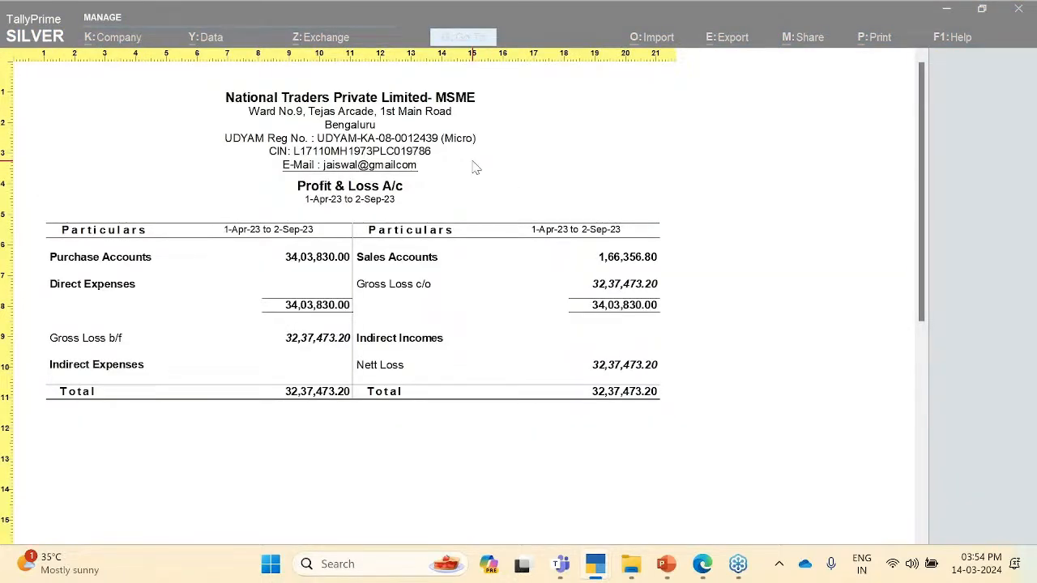
key(Escape)
key(Escape)
key(Escape)
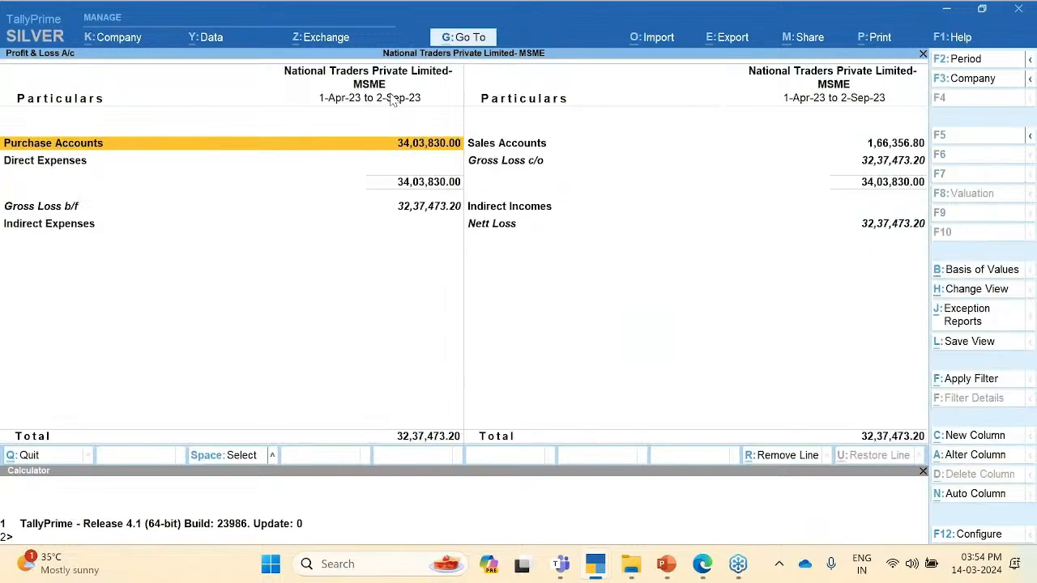
key(Escape)
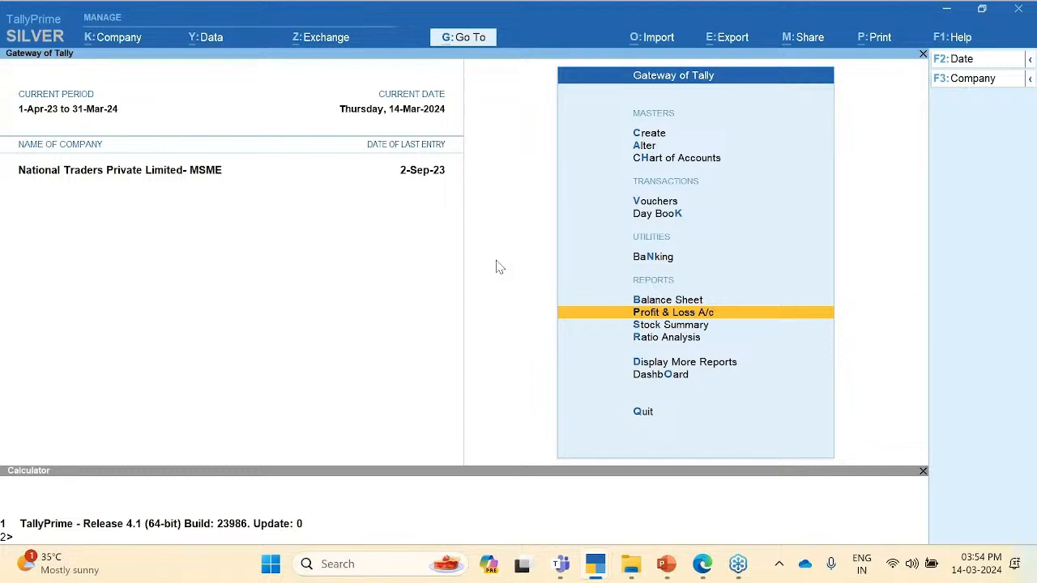
Step: Start a Sales voucher dated 14-3 for Ganeshji Enterprises - Hubli, accepting dispatch and party details
key(Up)
key(Up)
key(Up)
key(Up)
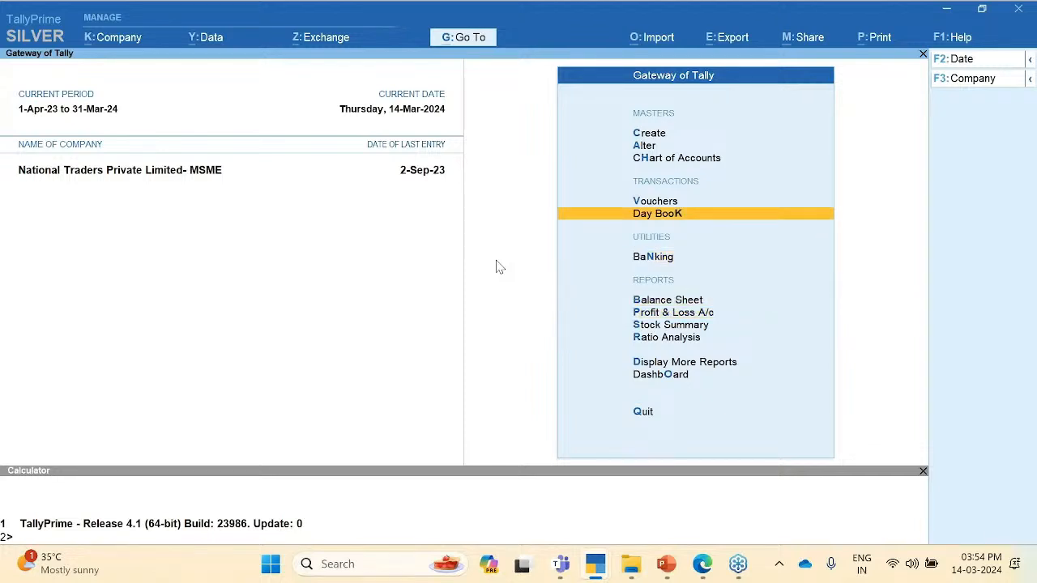
key(Return)
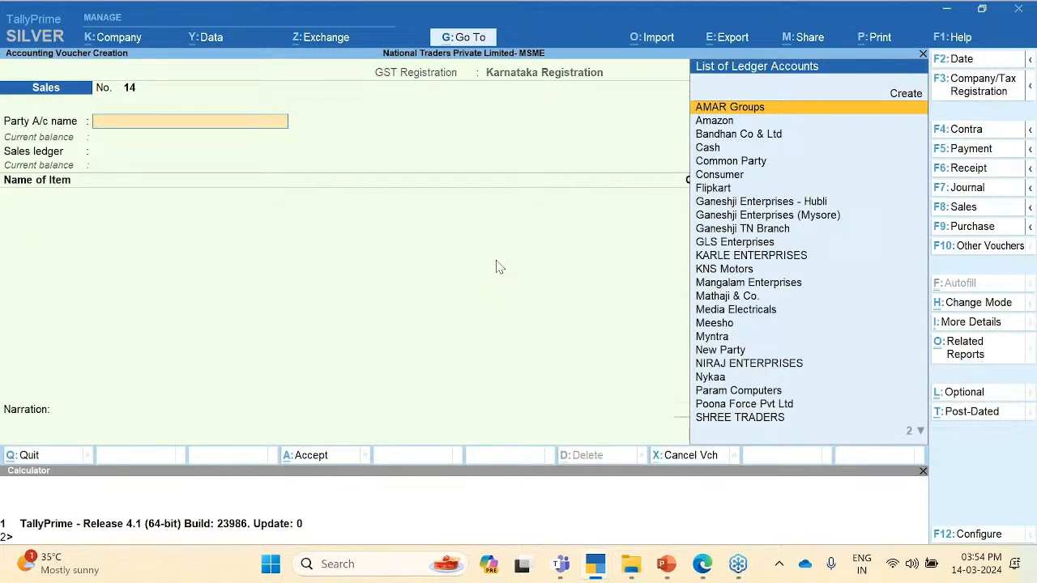
key(F2)
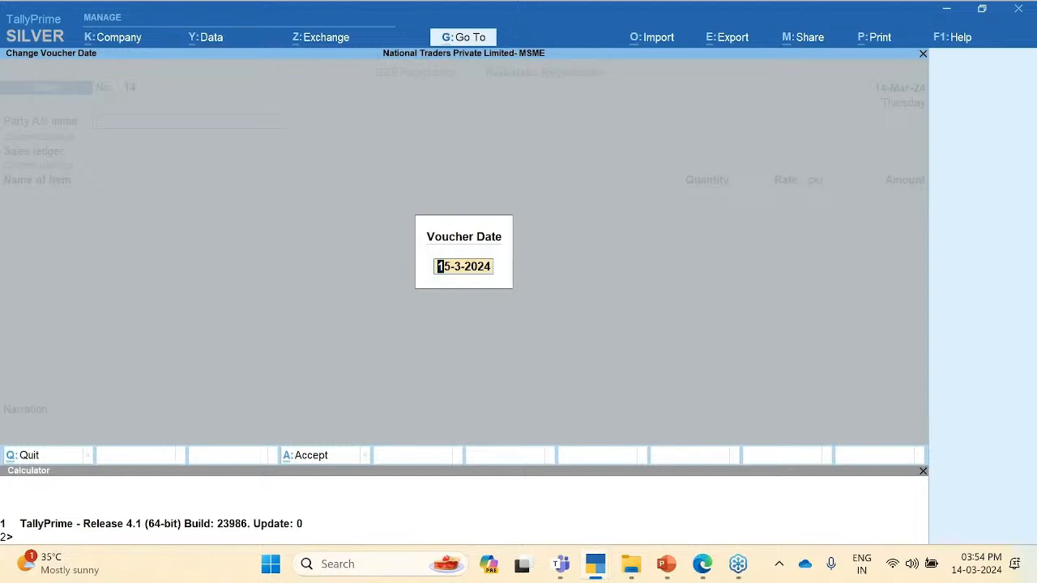
text(14-3)
key(Return)
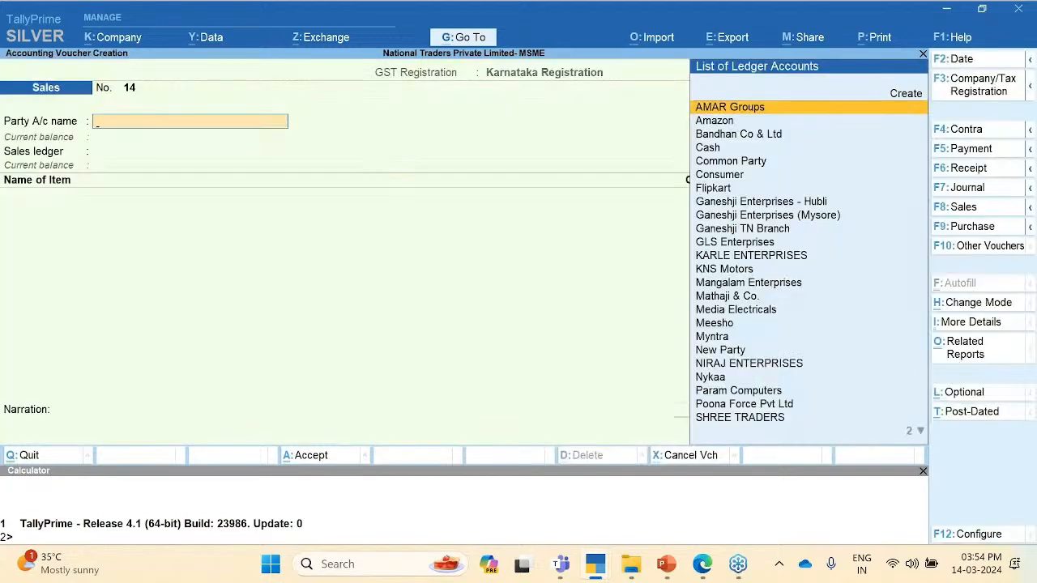
key(Down)
key(Down)
key(Down)
key(Down)
key(Down)
key(Down)
key(Down)
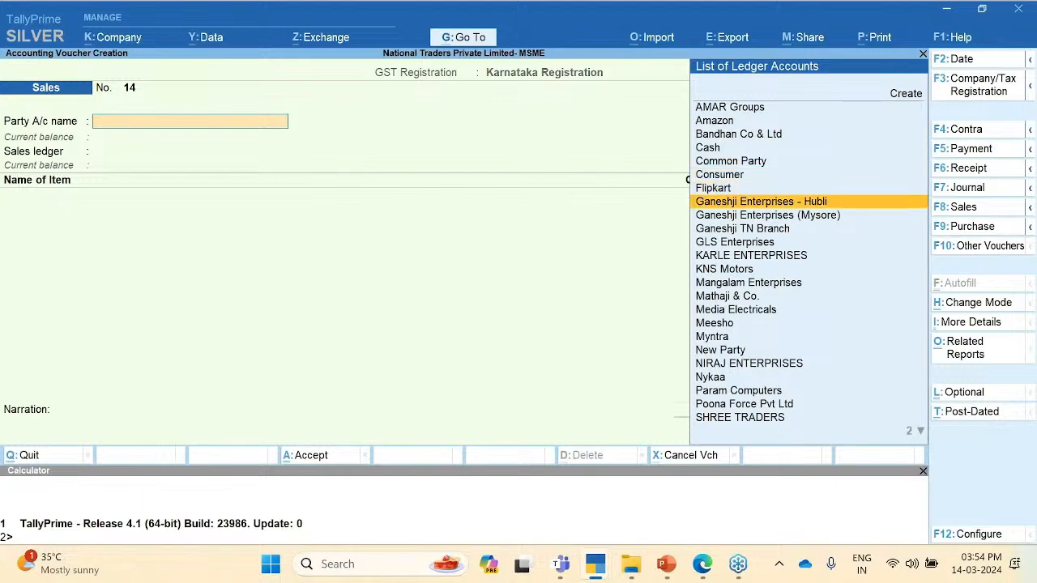
key(Return)
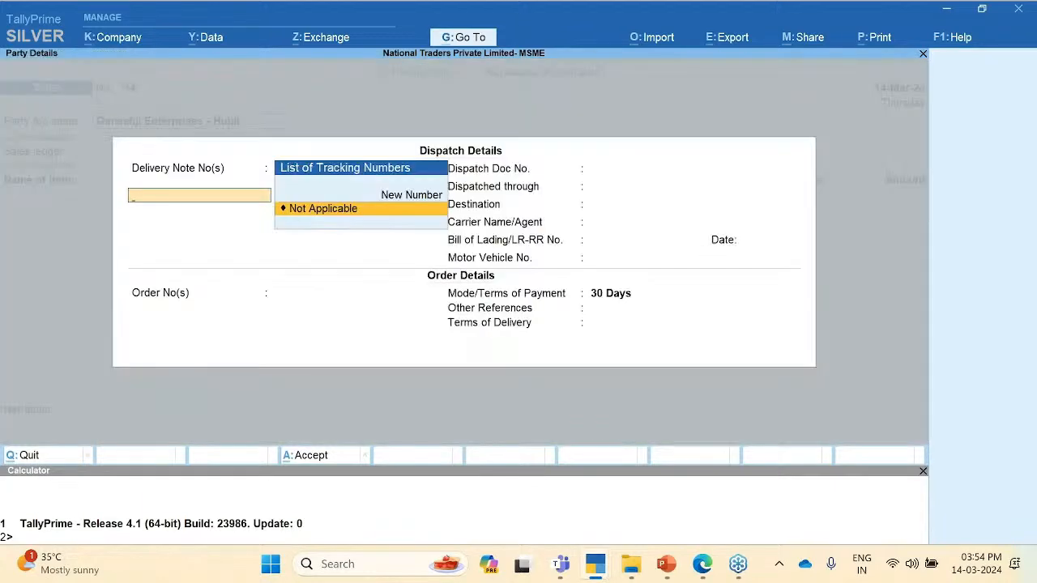
key(ctrl+a)
key(ctrl+a)
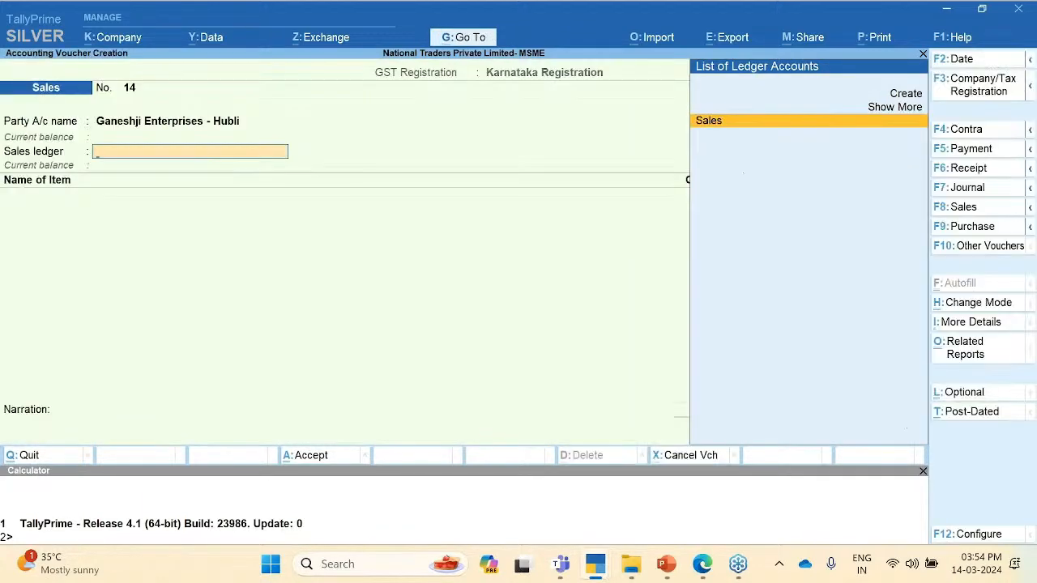
key(Return)
Step: Add 100 Bluetooth Speakers at 100.00, plus Cgst 900.00 and Sgst 900.00
key(Down)
key(Down)
key(Down)
key(Up)
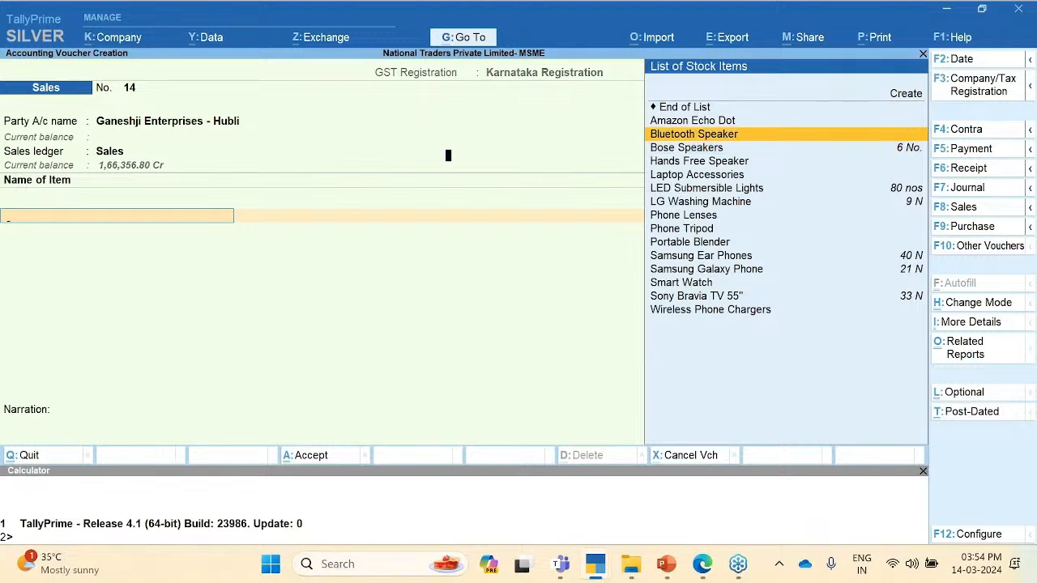
key(Return)
key(Return)
text(100)
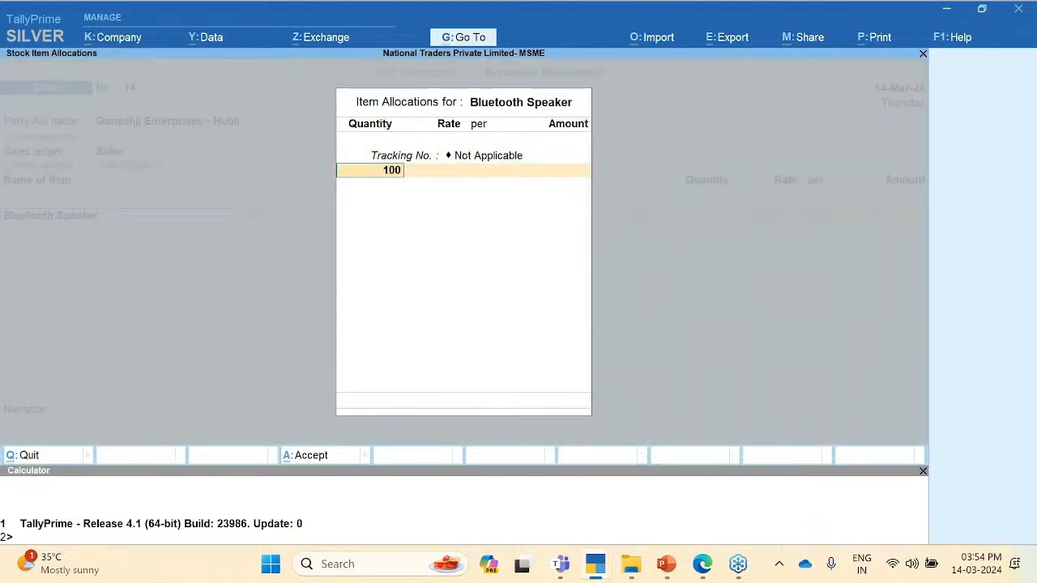
key(Return)
text(100)
key(Return)
key(Return)
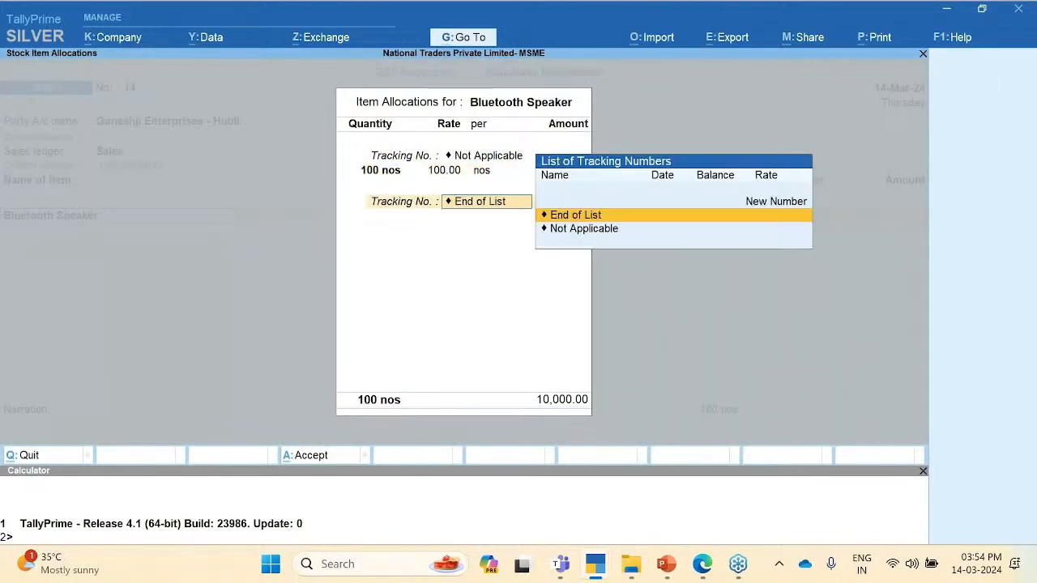
key(Return)
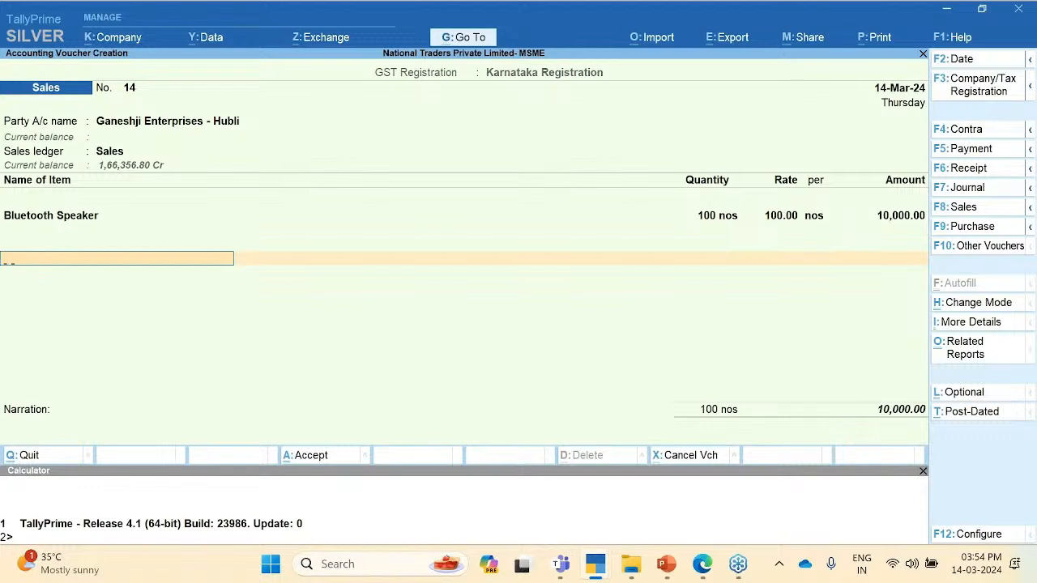
text(cg)
key(Return)
key(Return)
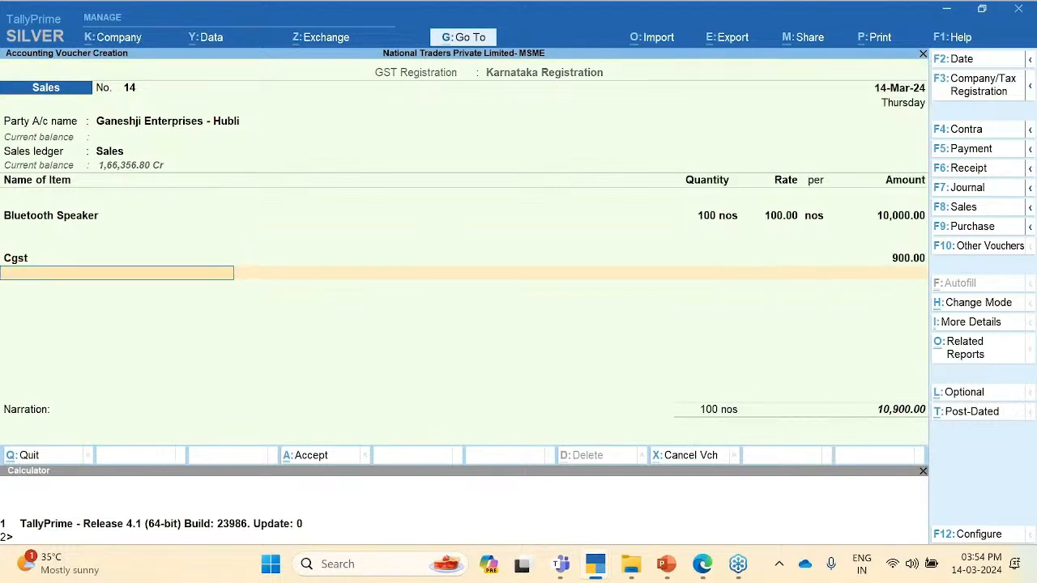
text(sg)
key(Return)
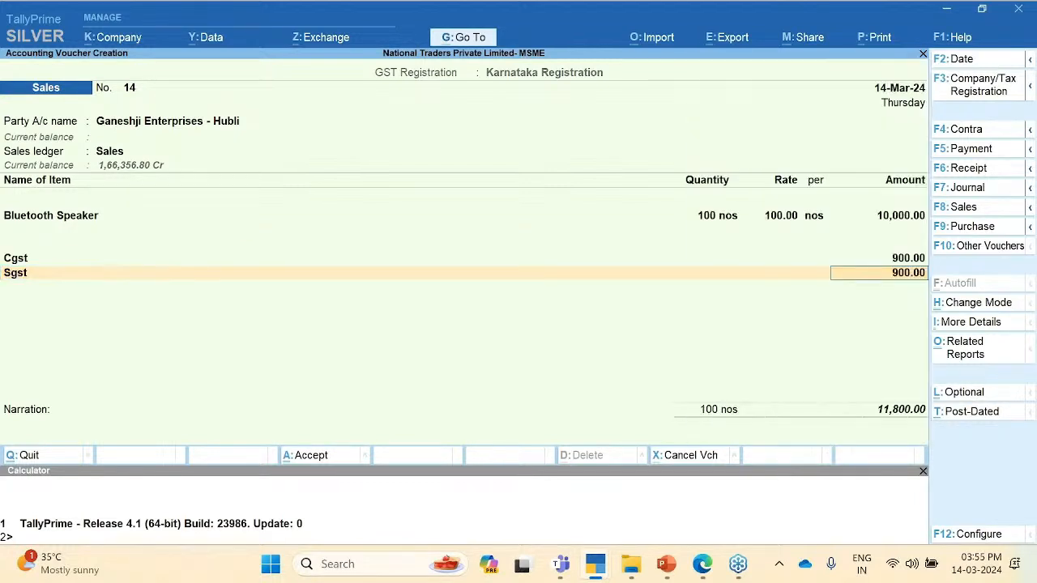
key(Return)
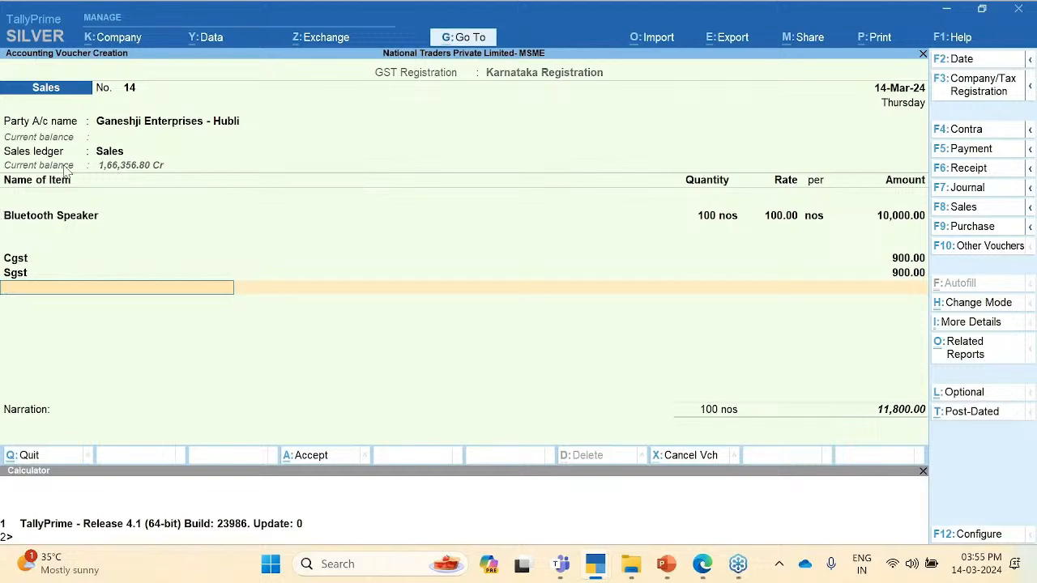
Step: Check the party's 30 Days credit period, then save sales voucher No. 14 at 11,800.00
click(172, 132)
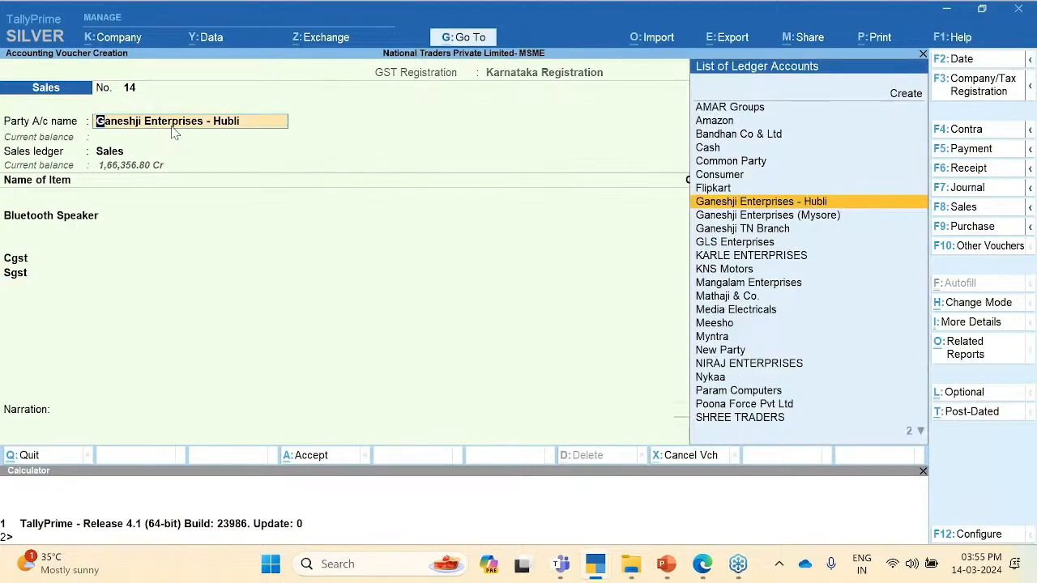
key(ctrl+Return)
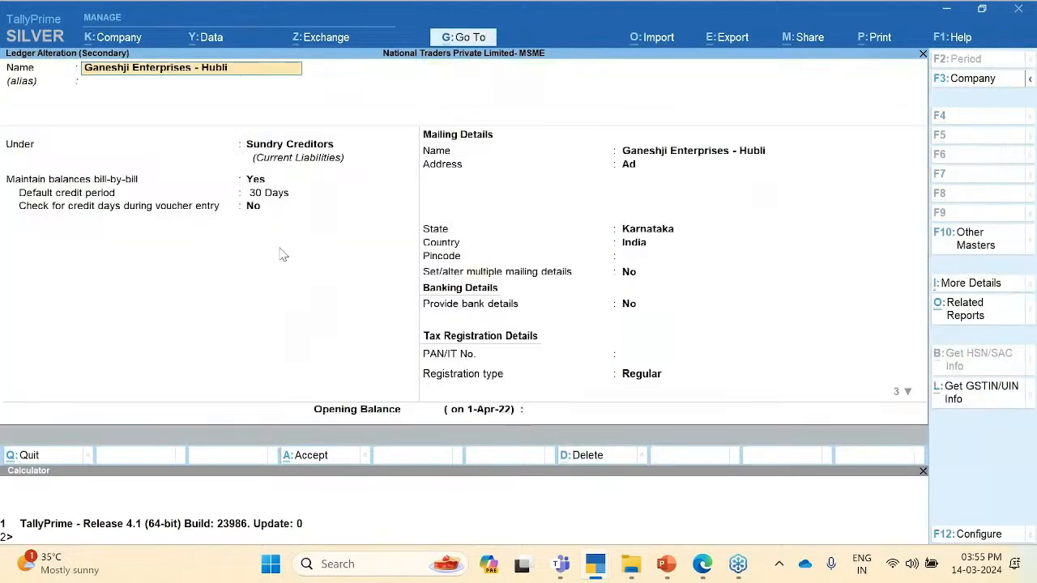
click(276, 199)
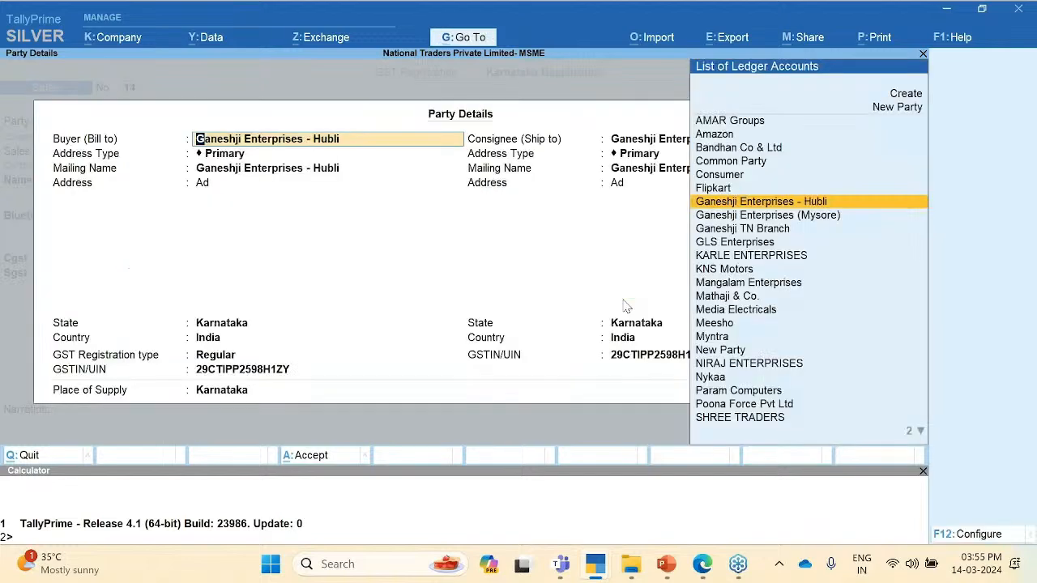
key(ctrl+a)
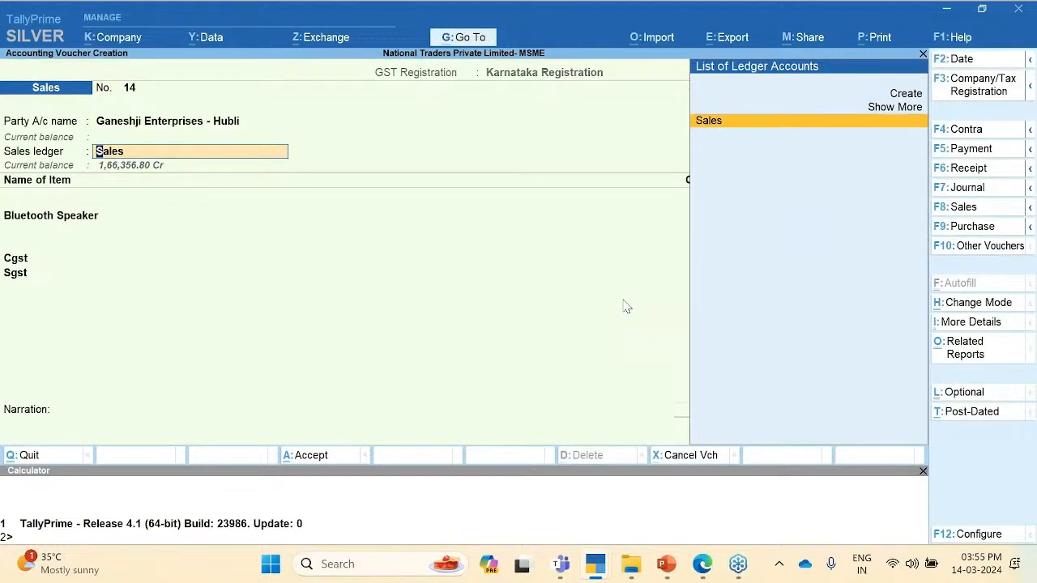
key(ctrl+a)
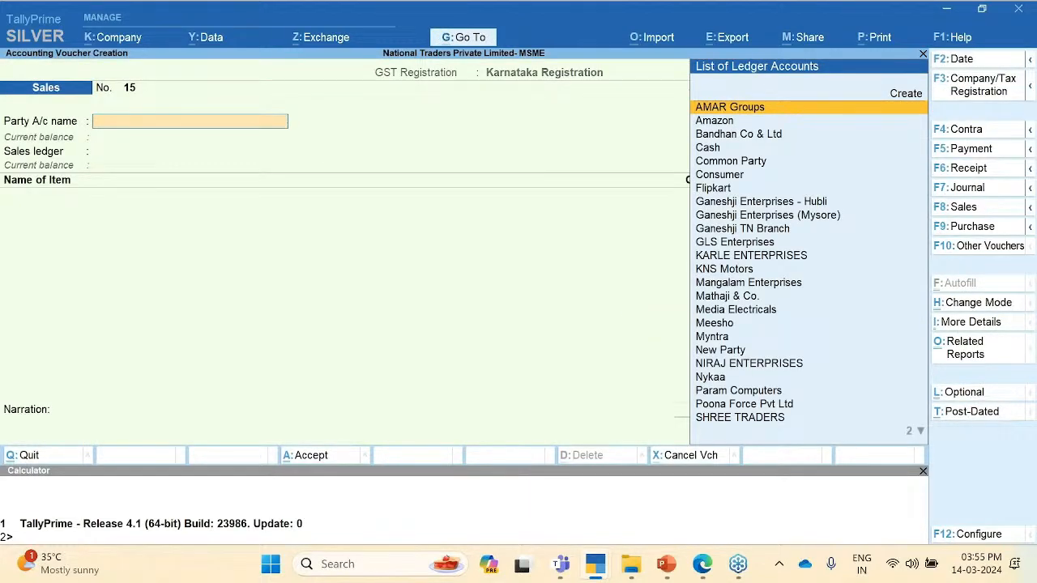
Step: Select NIRAJ ENTERPRISES as the party on voucher 15 and dismiss the outstanding-bills warning
key(Down)
key(Down)
key(Down)
key(Down)
key(Down)
key(Down)
key(Down)
key(Down)
key(Down)
key(Down)
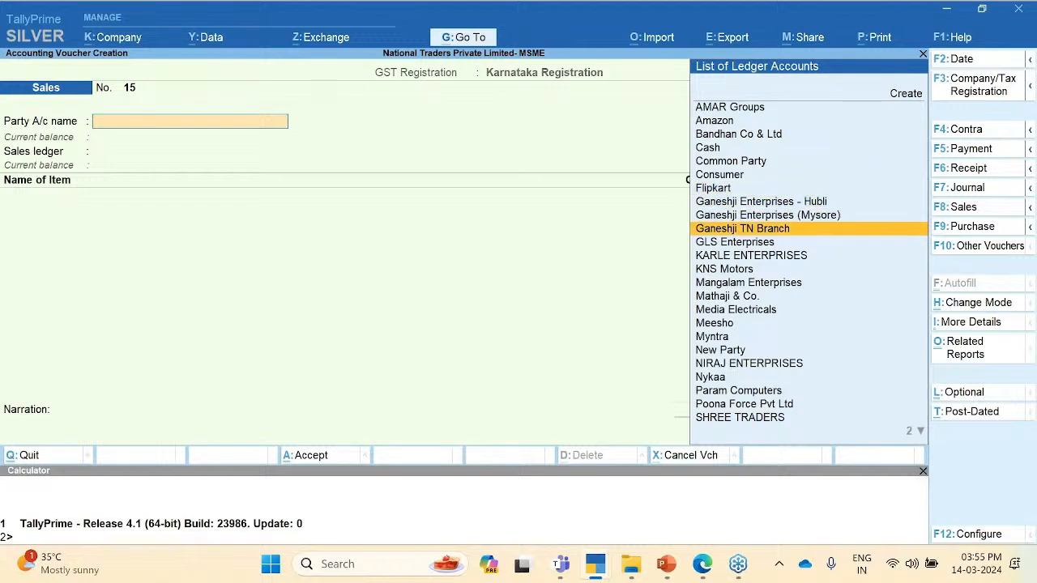
key(Up)
key(Up)
key(Down)
key(Down)
key(Down)
key(Down)
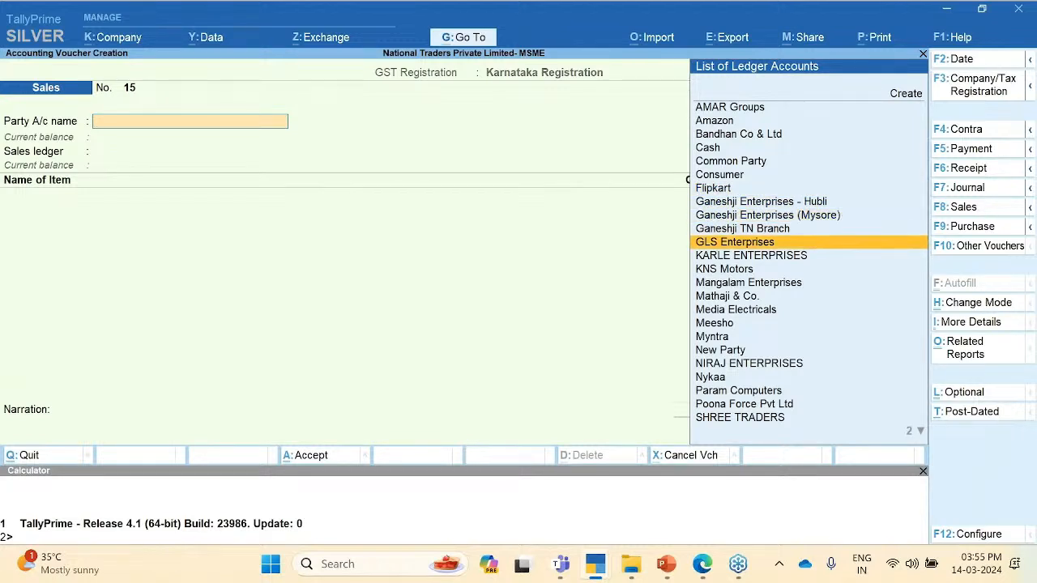
key(Down)
key(Down)
key(Down)
key(Down)
key(Down)
key(Down)
key(Down)
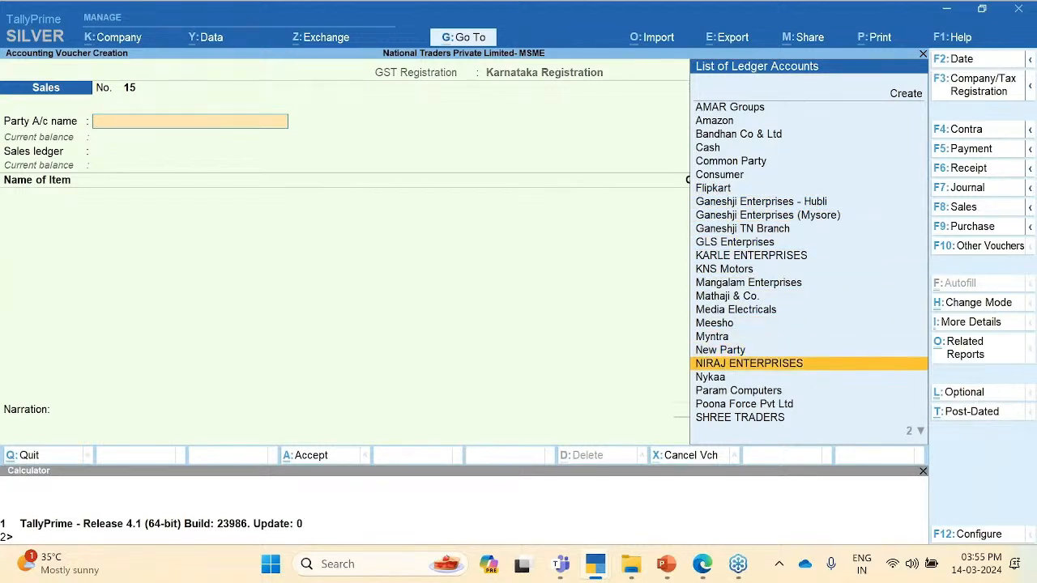
key(Return)
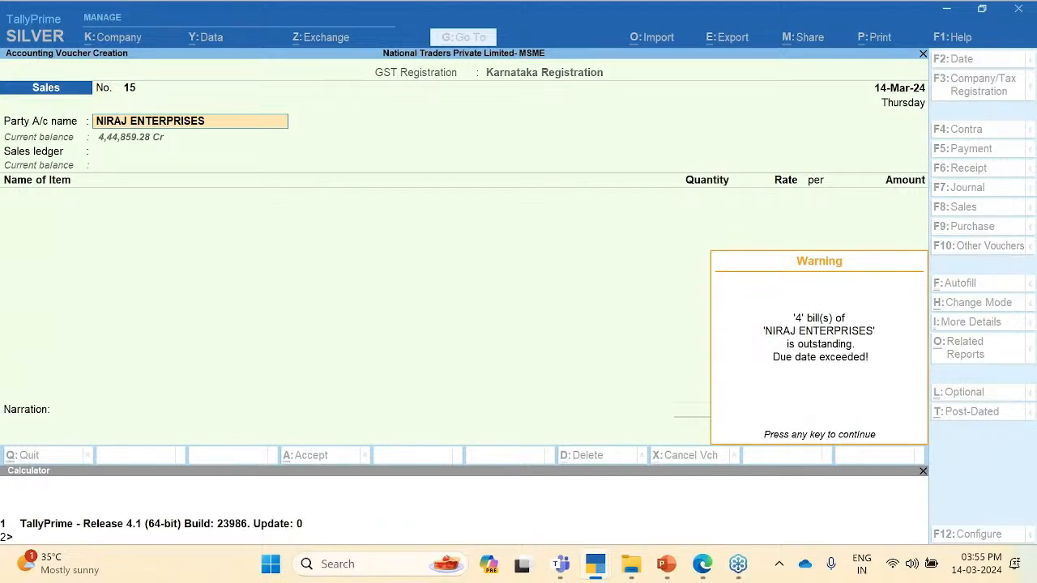
key(Return)
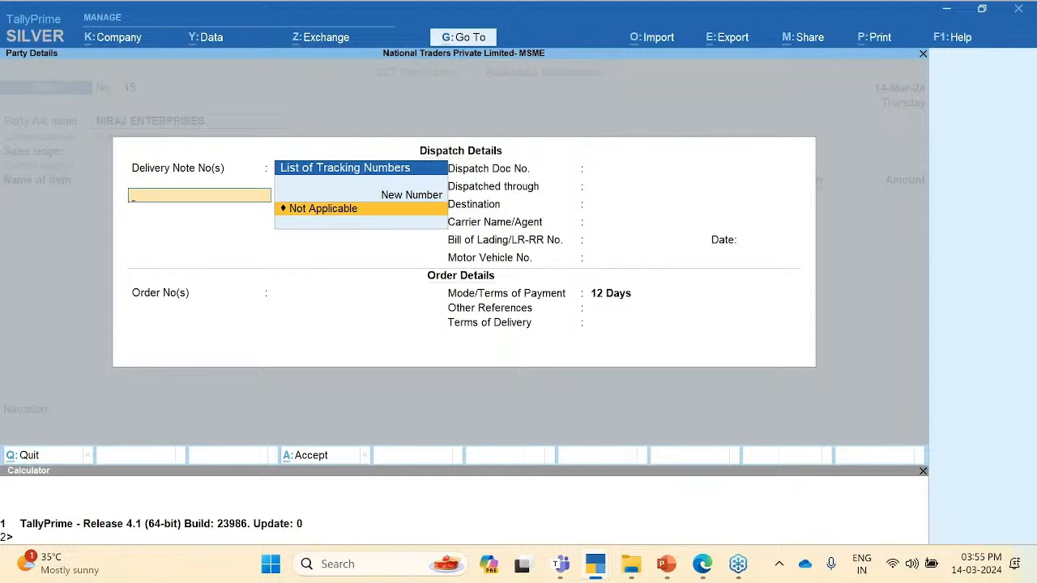
Step: Quit the unfinished voucher without saving and return to the Gateway of Tally
key(Escape)
key(Escape)
key(Escape)
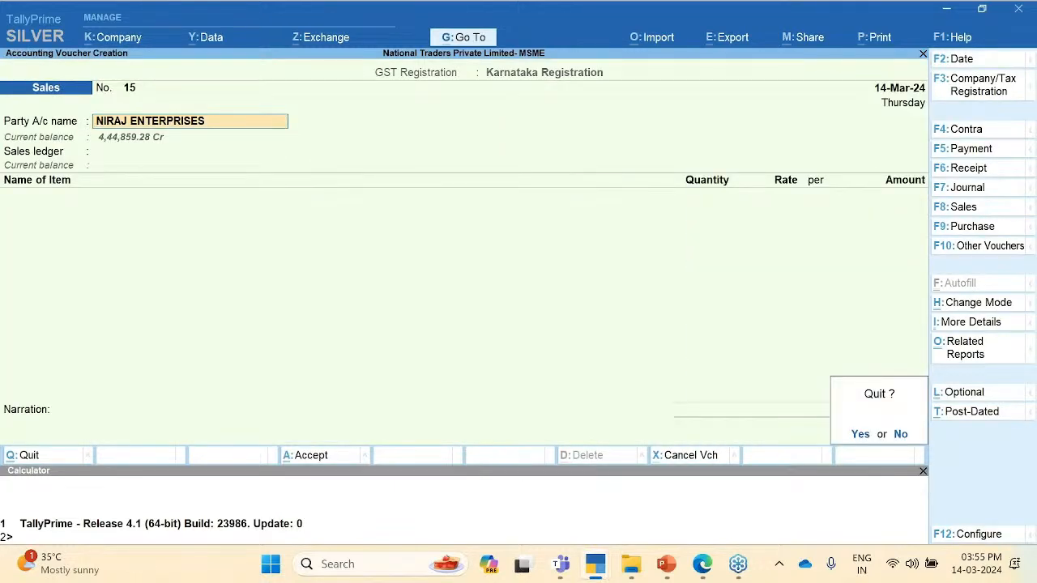
key(y)
key(Escape)
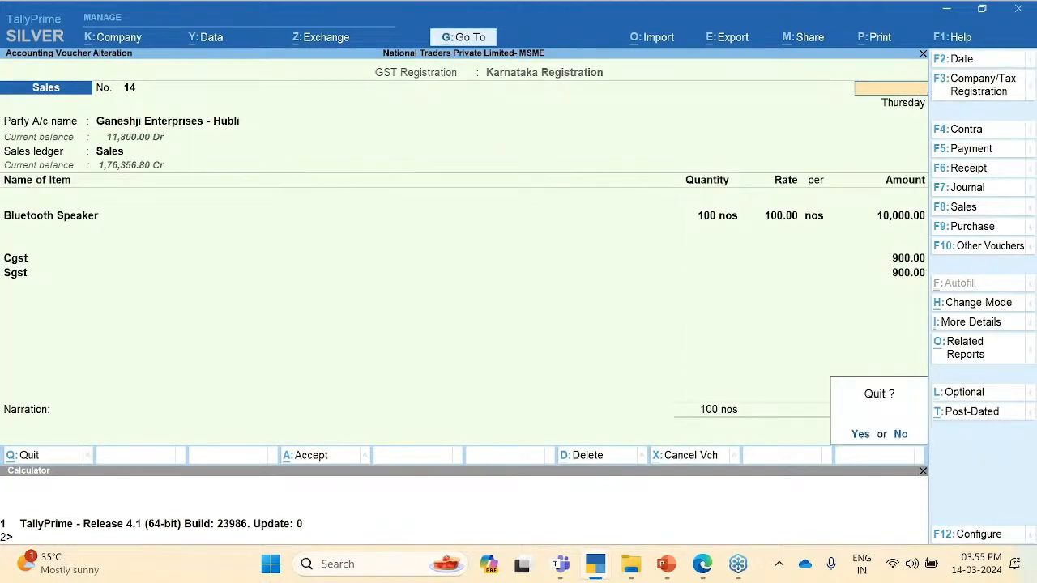
key(y)
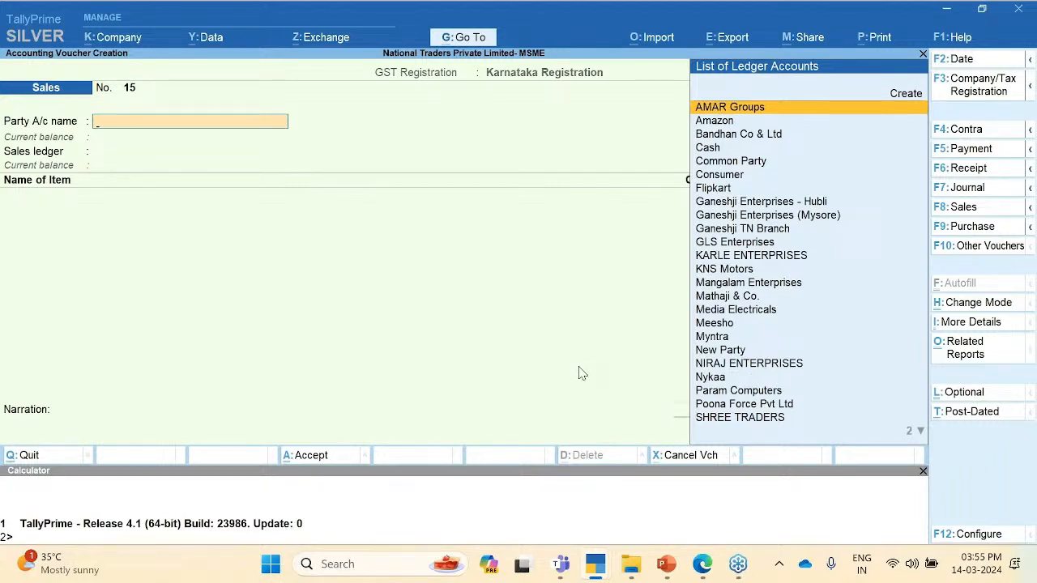
key(Escape)
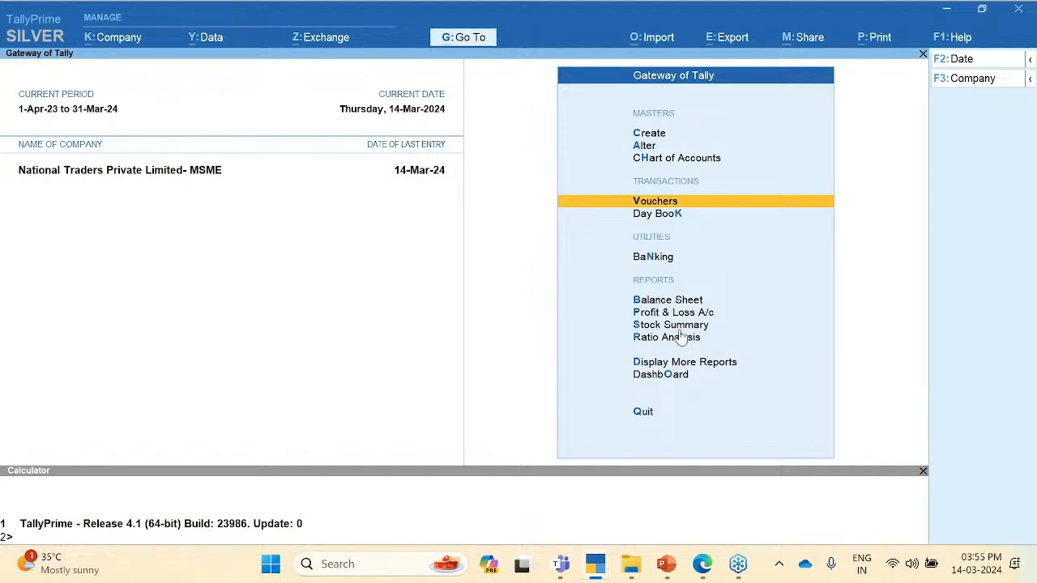
Step: Open the Receivables report under Statements of Accounts > Outstandings
click(658, 363)
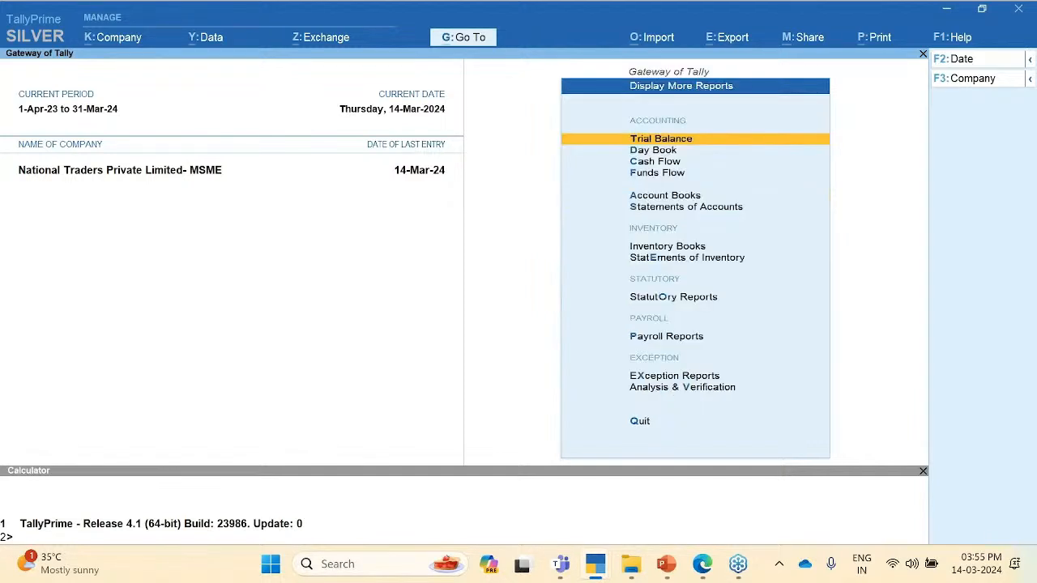
key(Down)
key(Down)
key(Down)
key(Down)
key(Down)
key(Return)
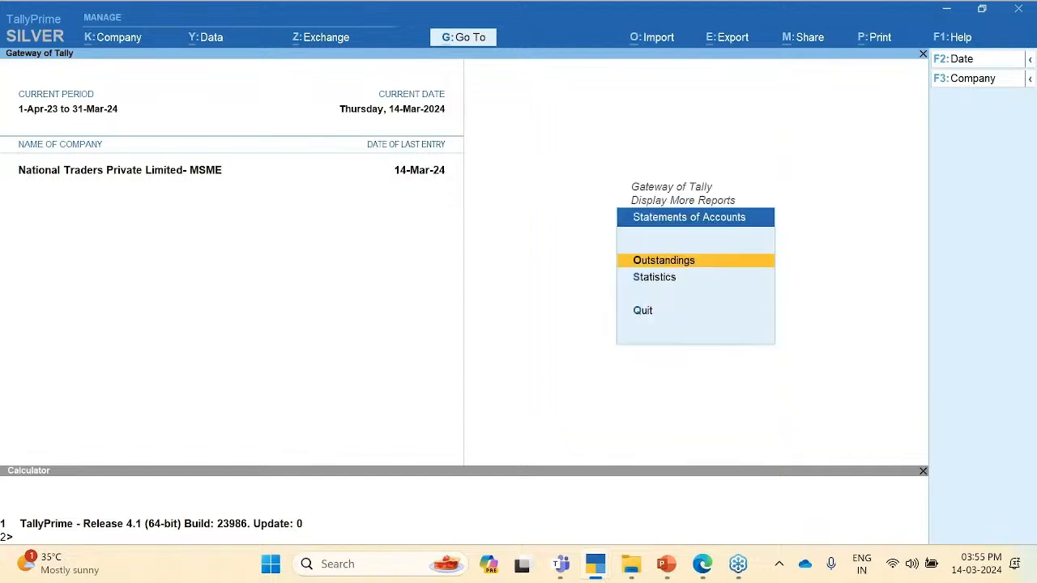
key(Return)
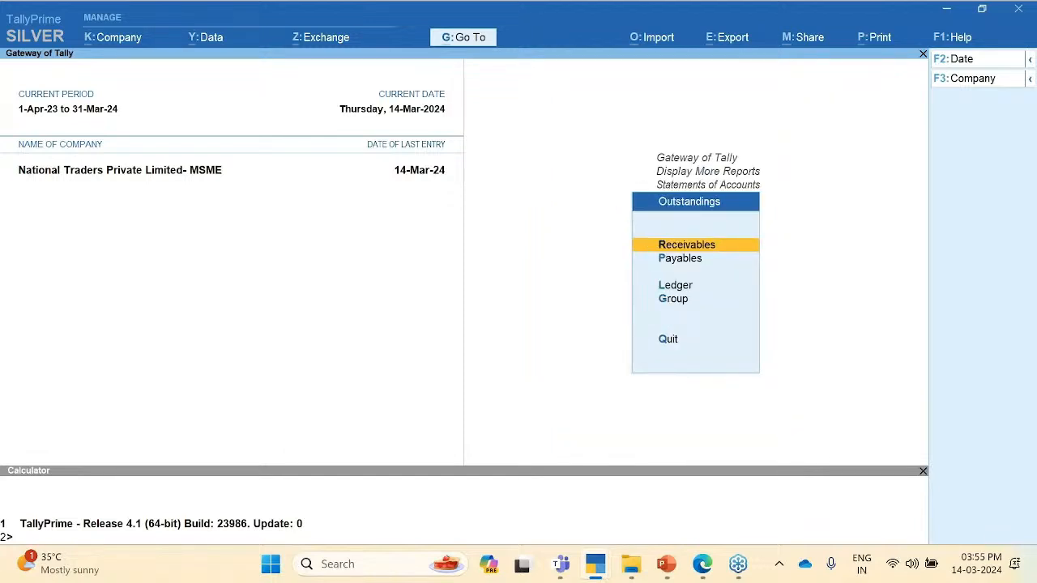
key(Return)
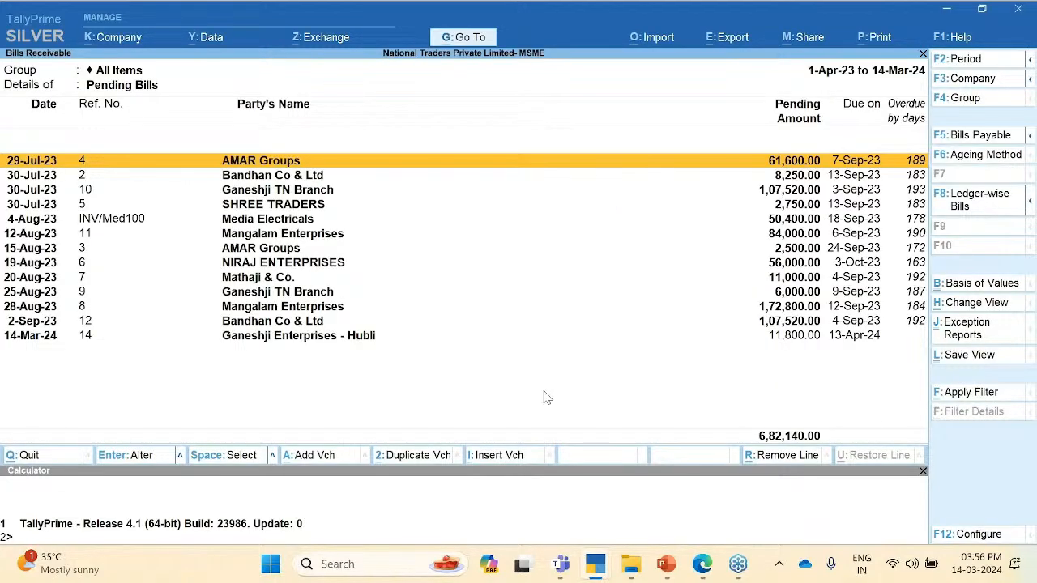
Step: Base the report on Bills Due in Upcoming Days set to 45, then check the Ganeshji Enterprises - Hubli bill
click(983, 291)
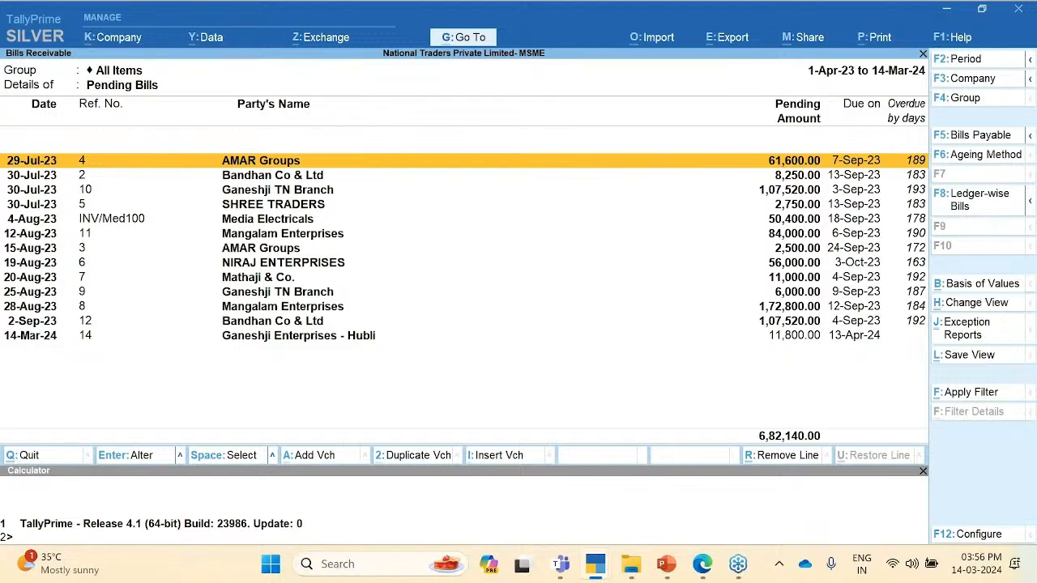
key(Return)
key(Up)
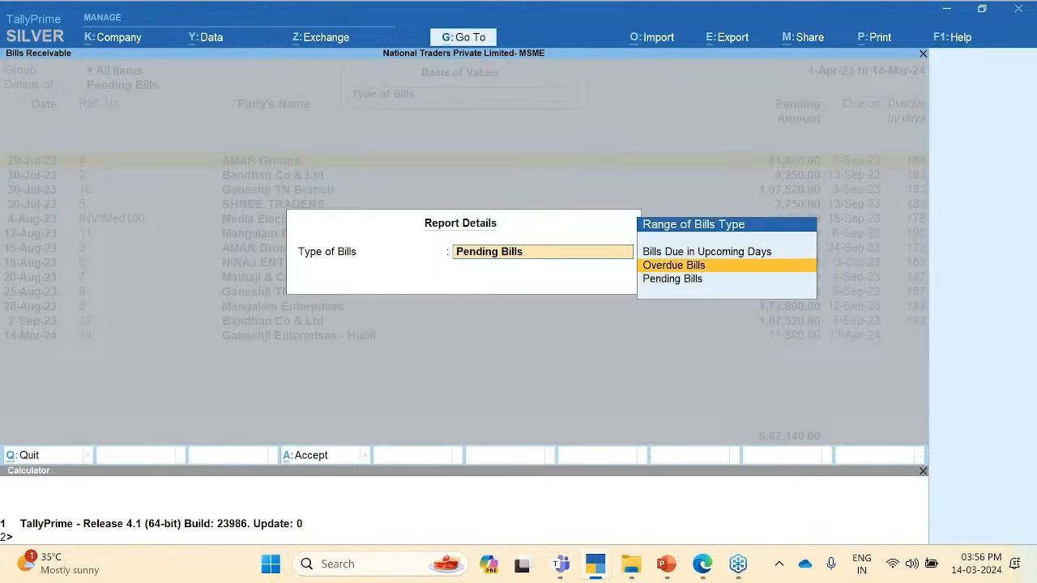
key(Up)
key(Return)
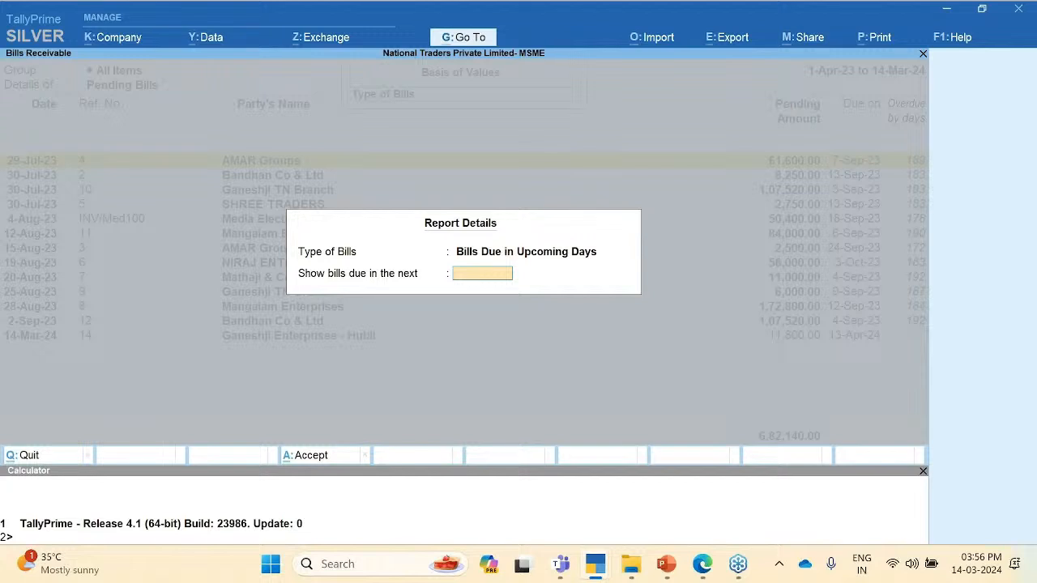
text(45)
key(Return)
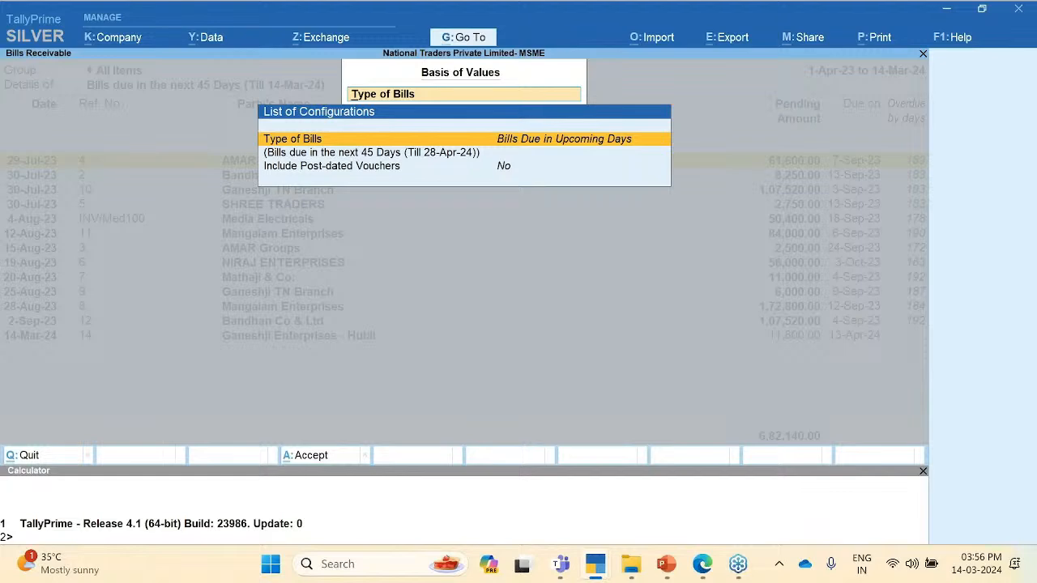
key(Escape)
key(Escape)
key(Down)
key(Down)
key(Down)
key(Down)
key(Down)
key(Down)
key(Down)
key(Down)
key(Down)
key(Down)
key(Down)
key(Down)
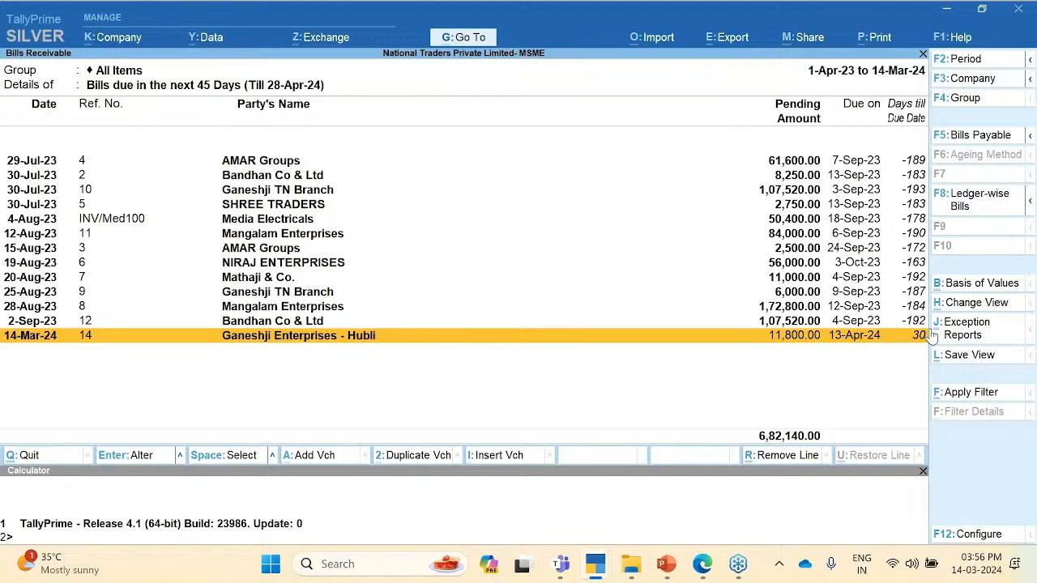
key(Up)
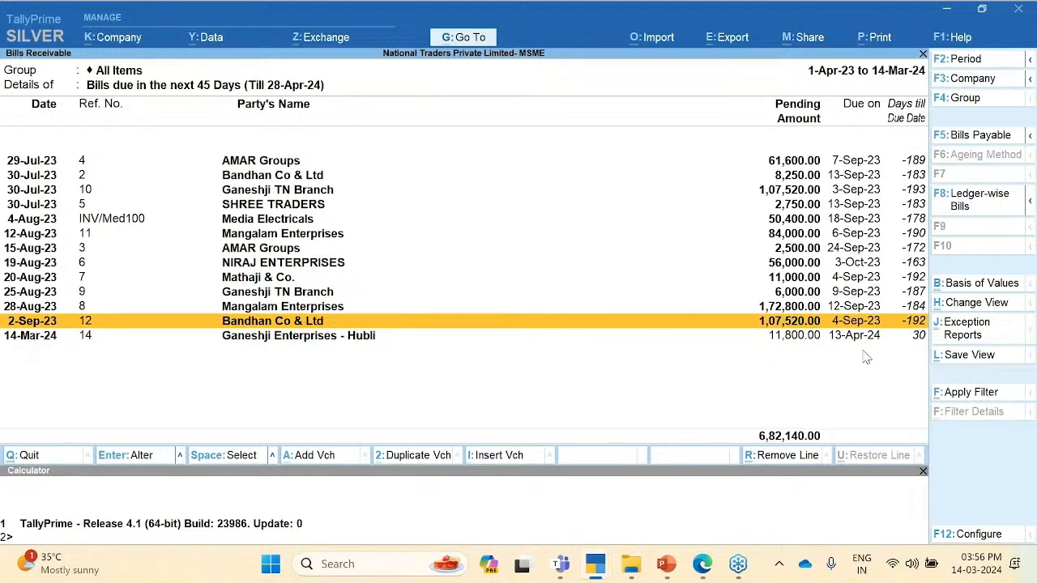
key(Down)
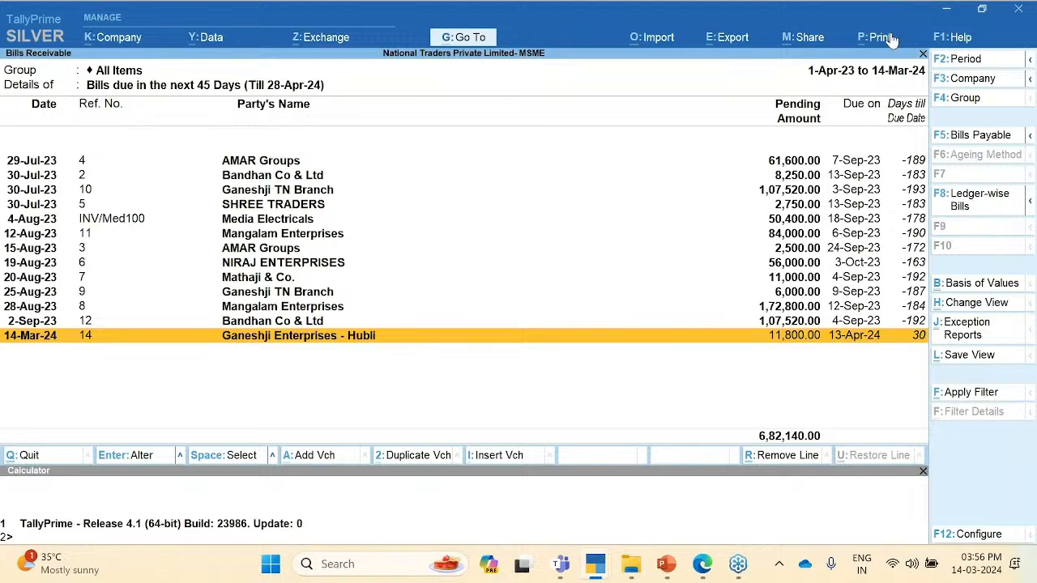
Step: Choose Bills Receivable as the other report to print
key(alt+p)
key(Down)
key(Down)
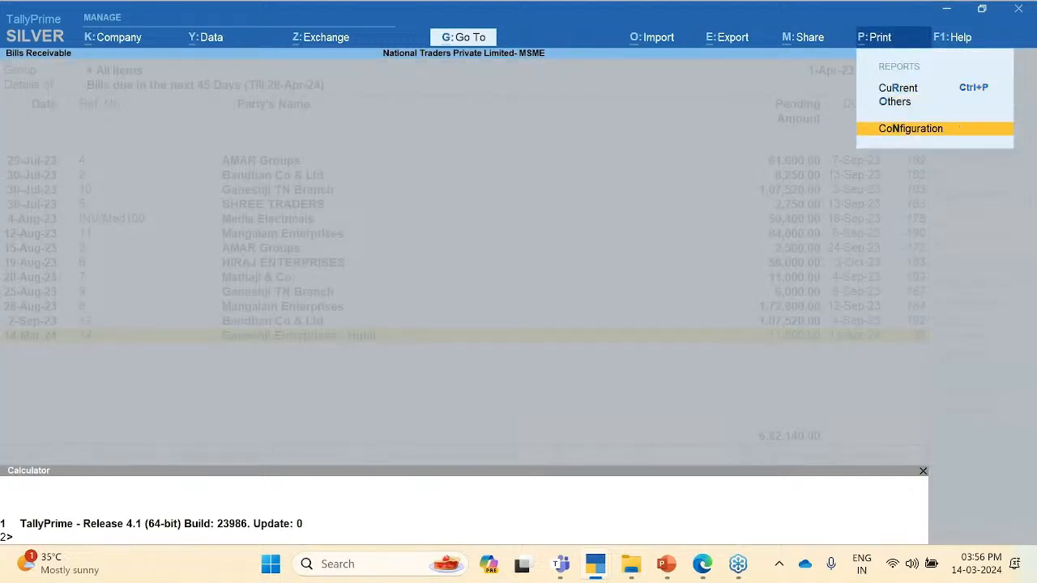
key(Up)
key(Up)
key(Down)
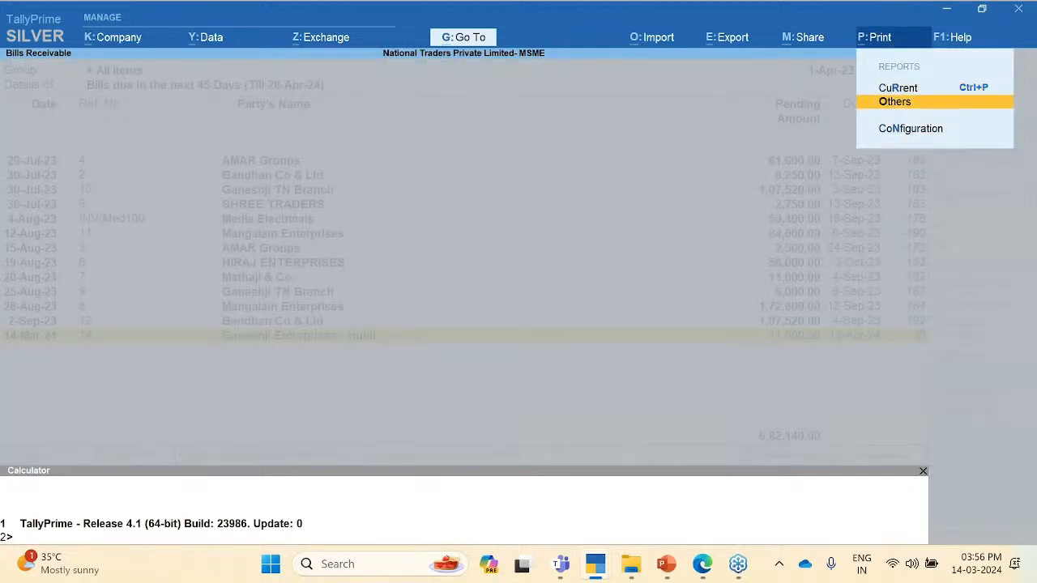
key(Return)
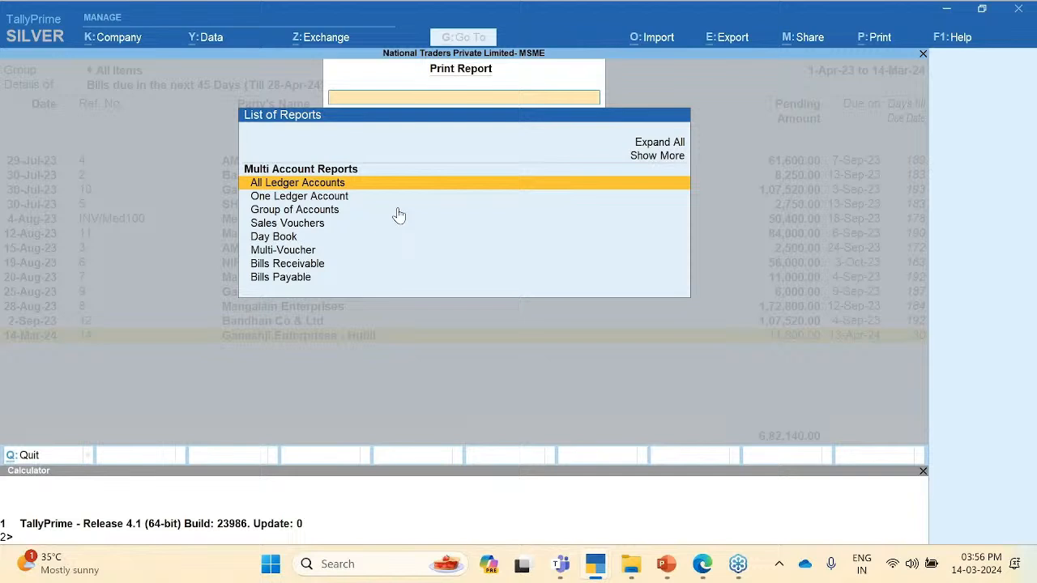
click(306, 265)
key(Return)
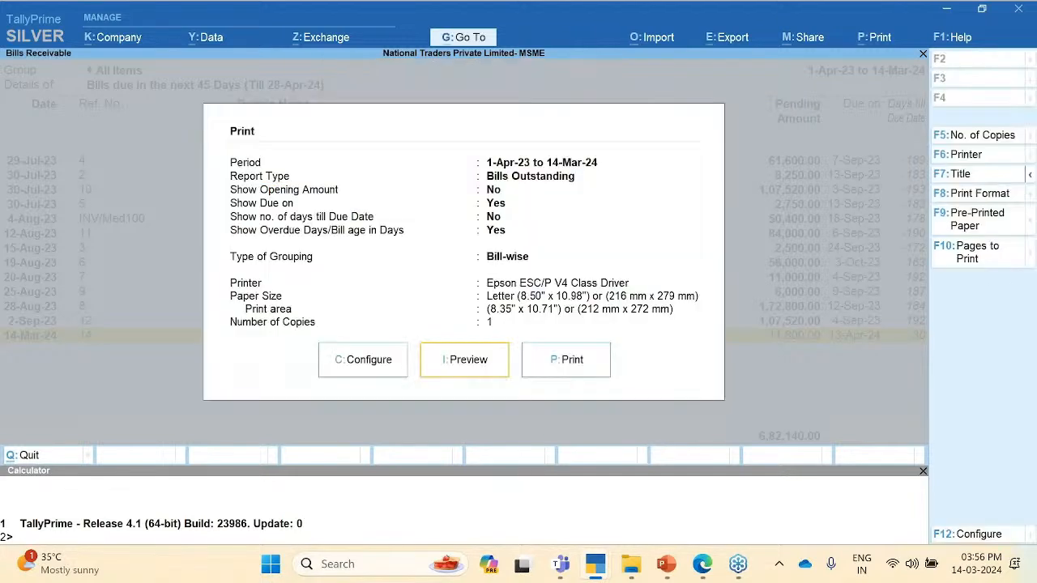
Step: Set the print Report Type to Reminder Letter and accept the configuration
click(368, 361)
key(Down)
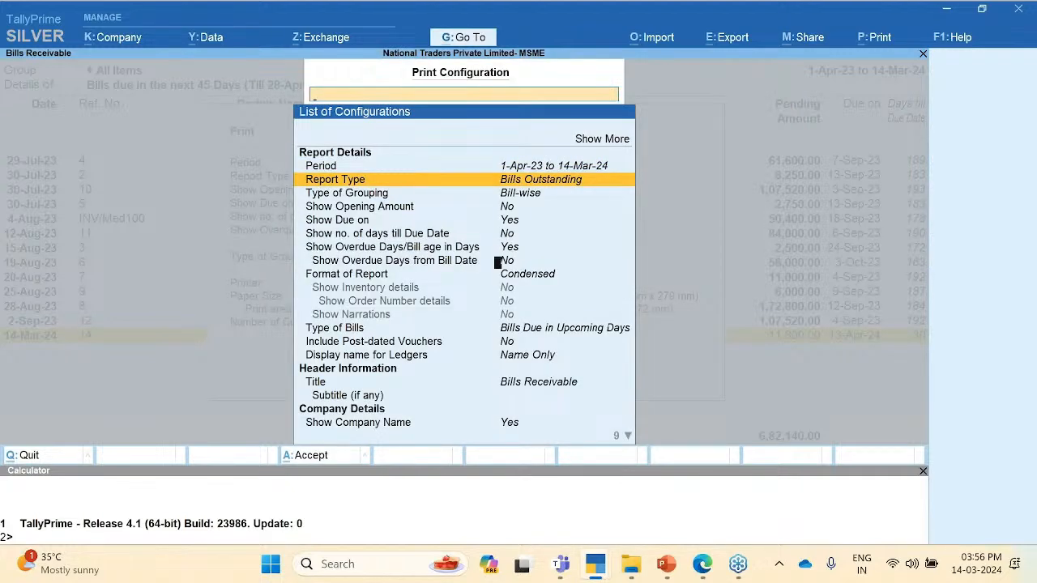
key(Return)
key(Down)
key(Return)
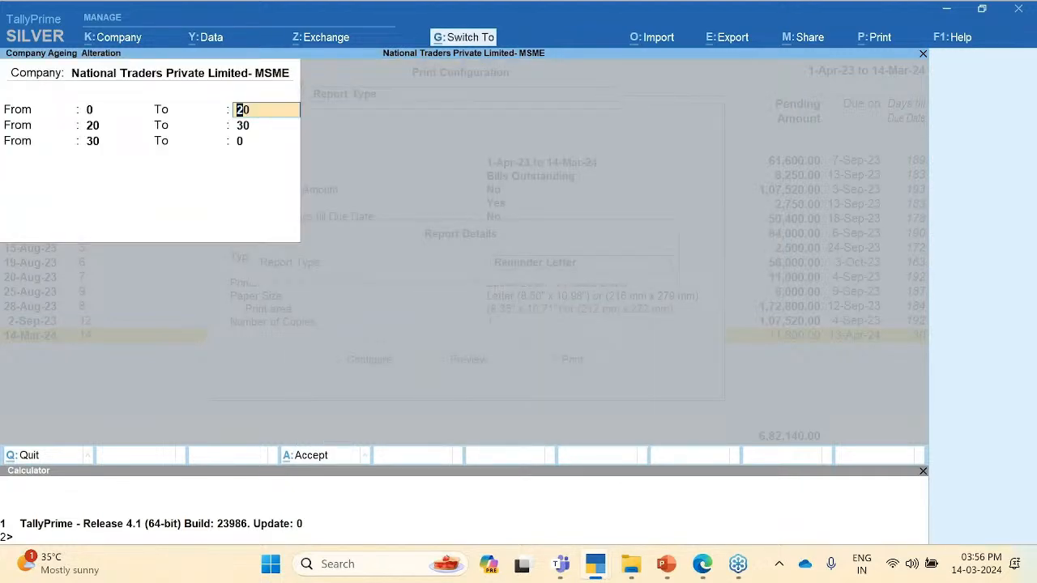
key(ctrl+a)
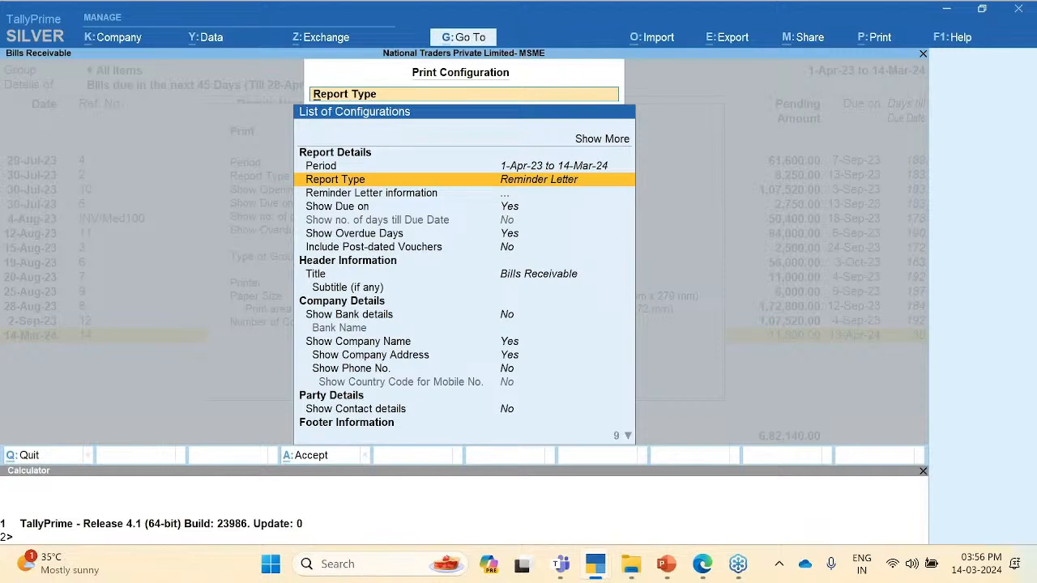
key(Escape)
key(Escape)
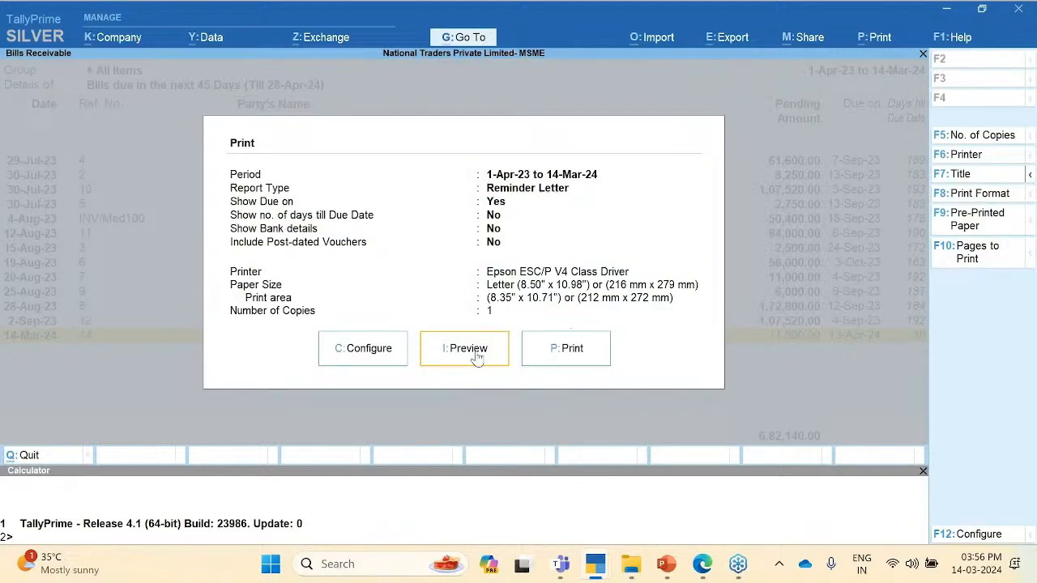
Step: Preview the reminder letter at full size, then close it back to the Outstandings menu
key(i)
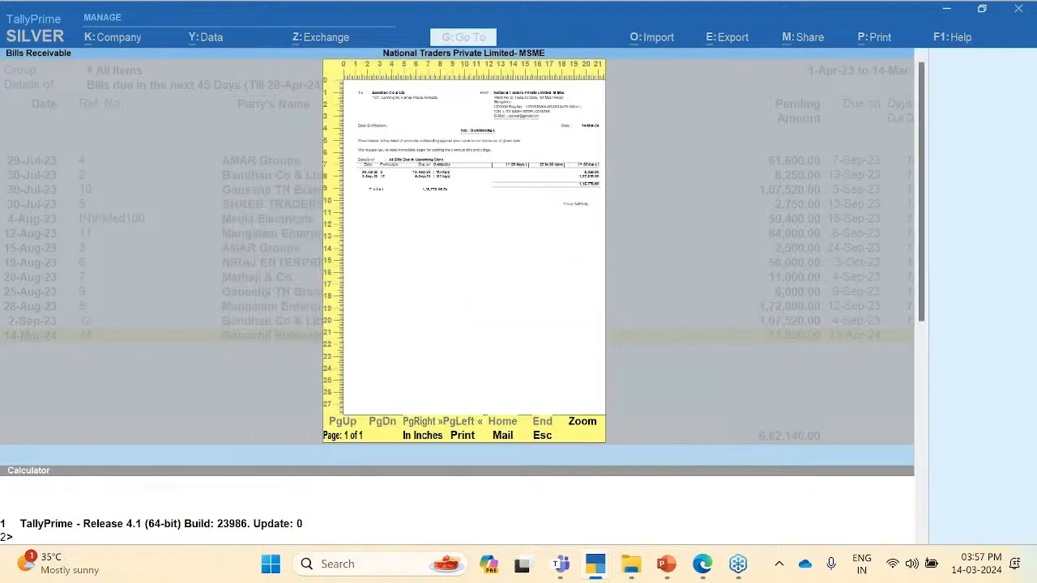
key(alt+z)
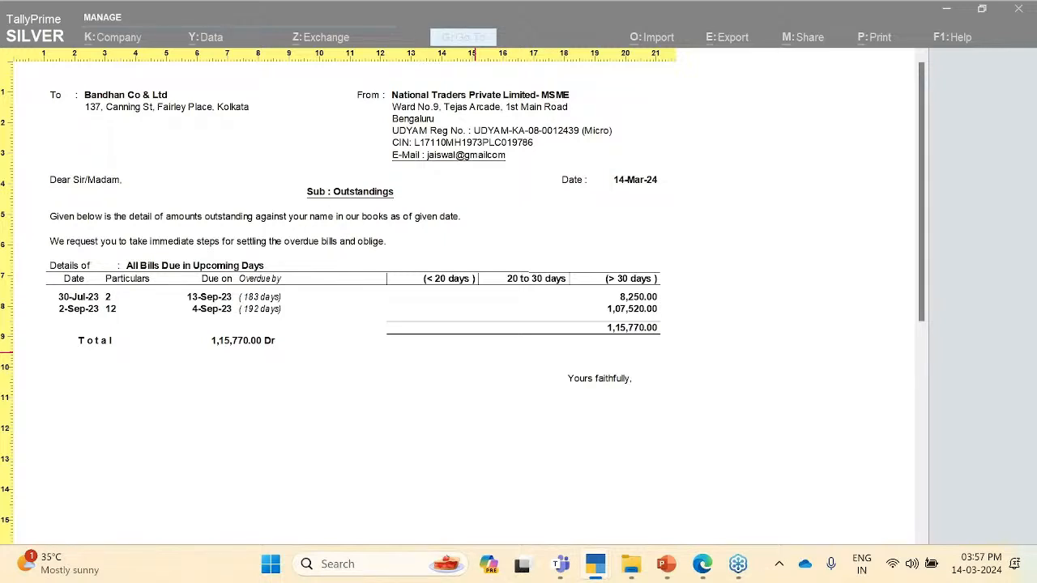
key(Escape)
key(Escape)
key(Escape)
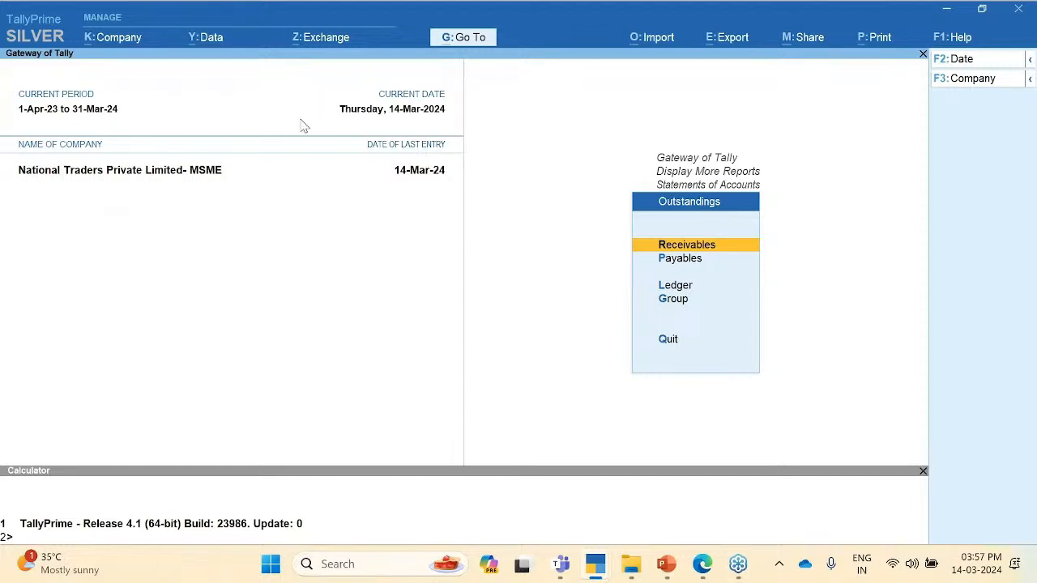
click(960, 506)
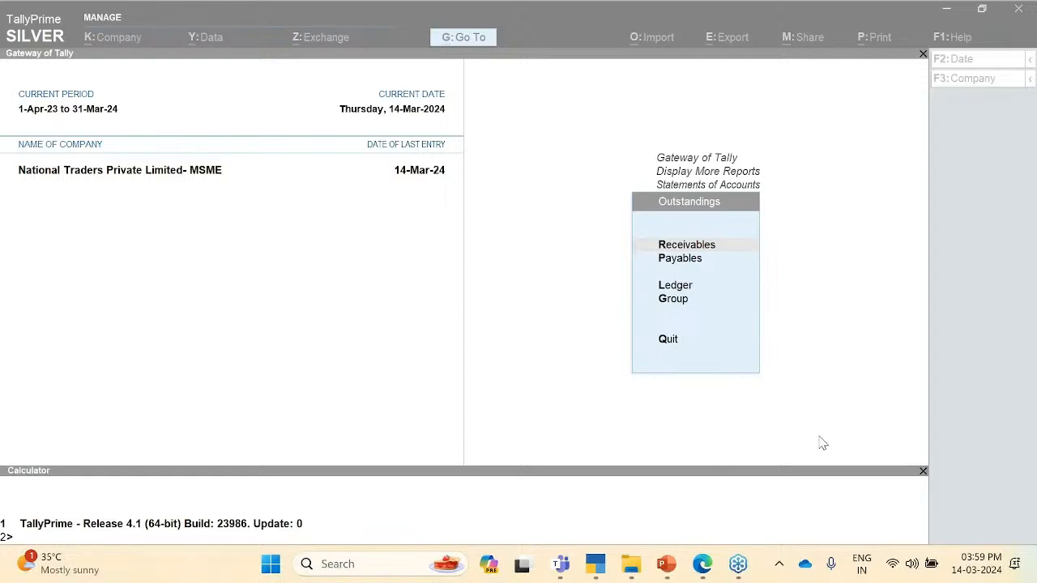
click(235, 338)
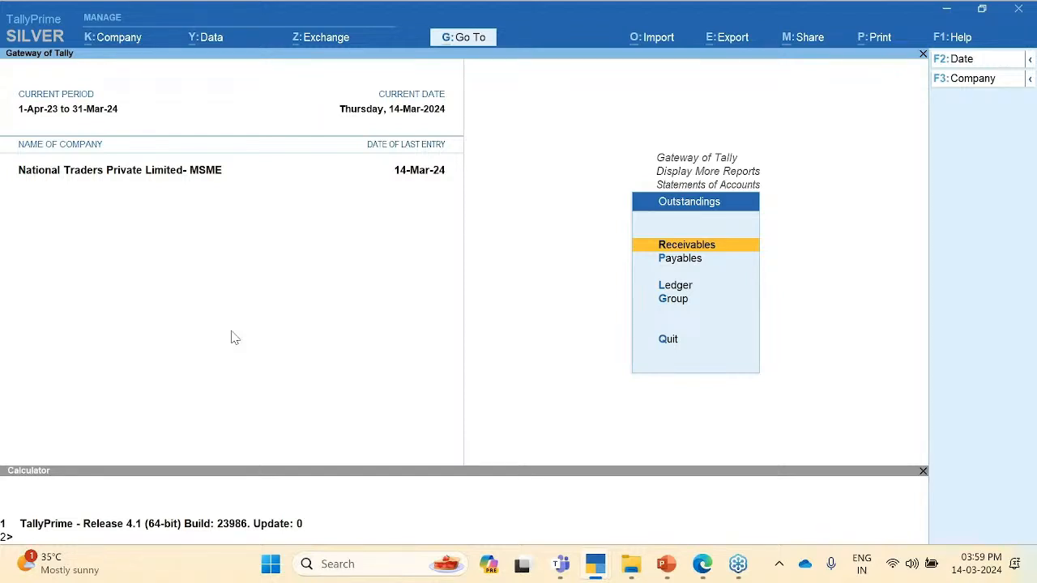
Step: Shut the National Traders company
click(114, 39)
key(Down)
key(Down)
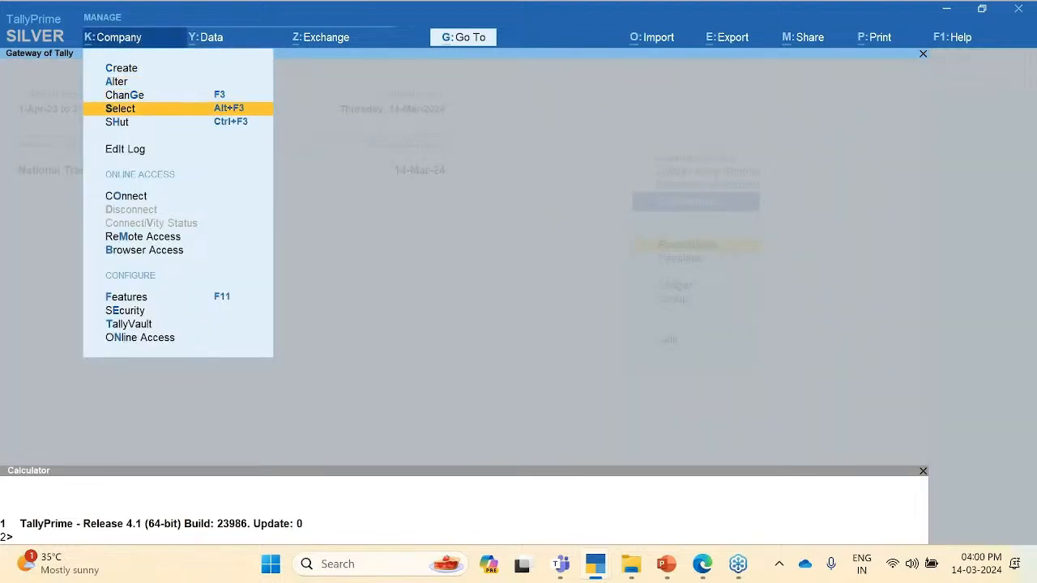
key(Down)
key(Return)
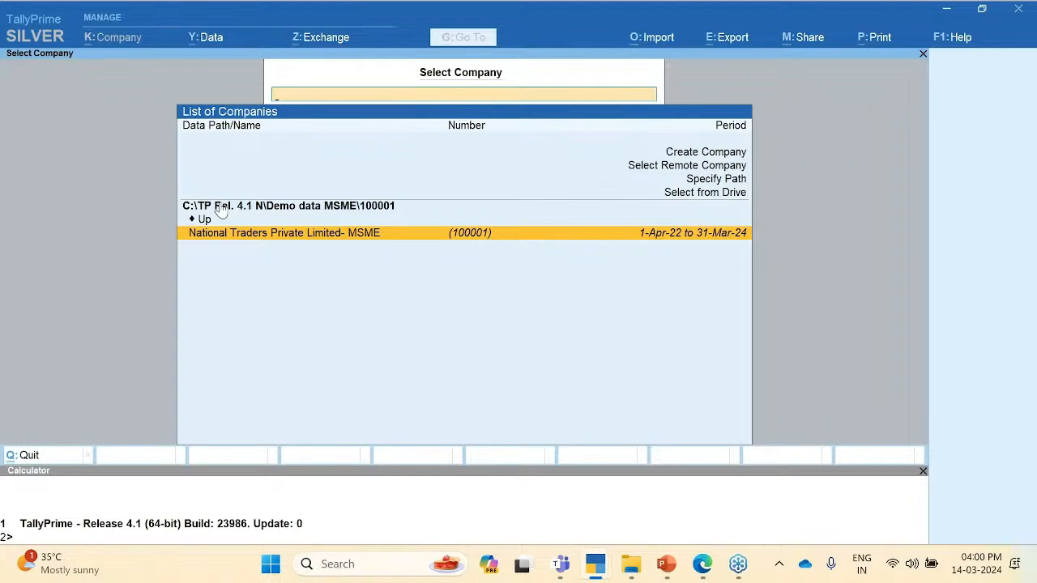
Step: Load Electrotech Innovations India from the parent data folder
key(Up)
key(Return)
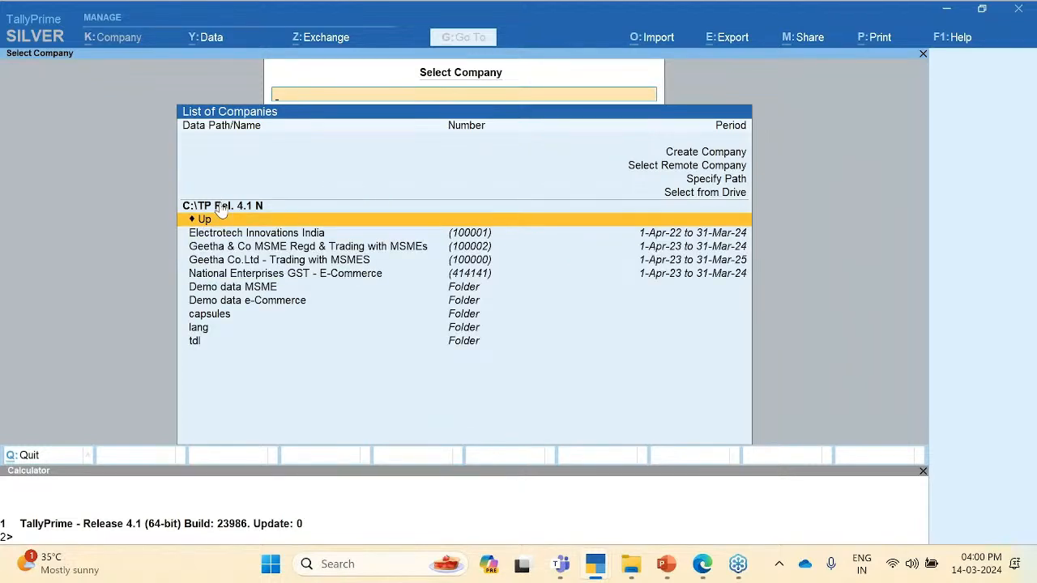
key(Down)
key(Down)
key(Up)
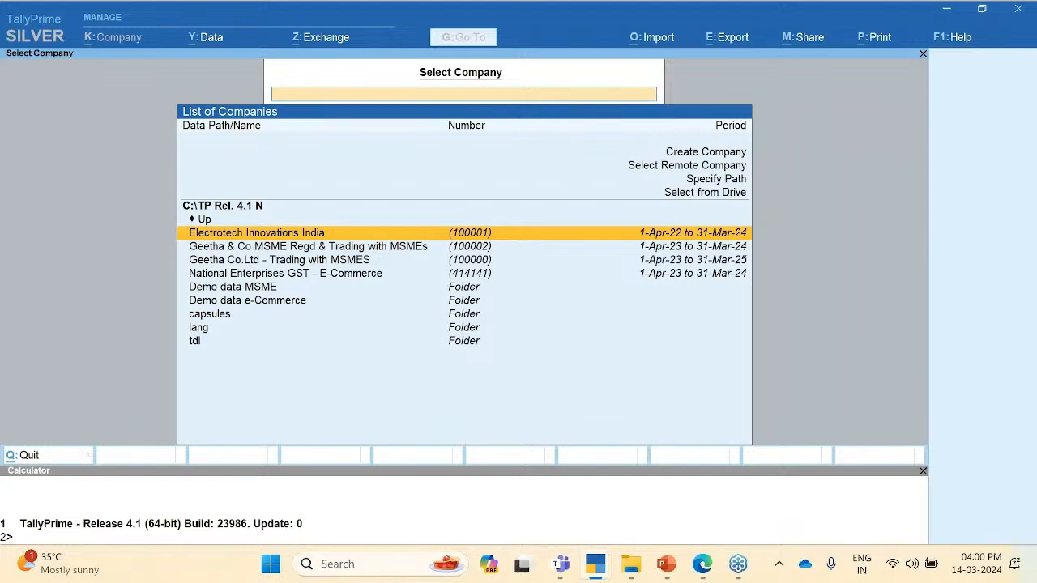
key(Return)
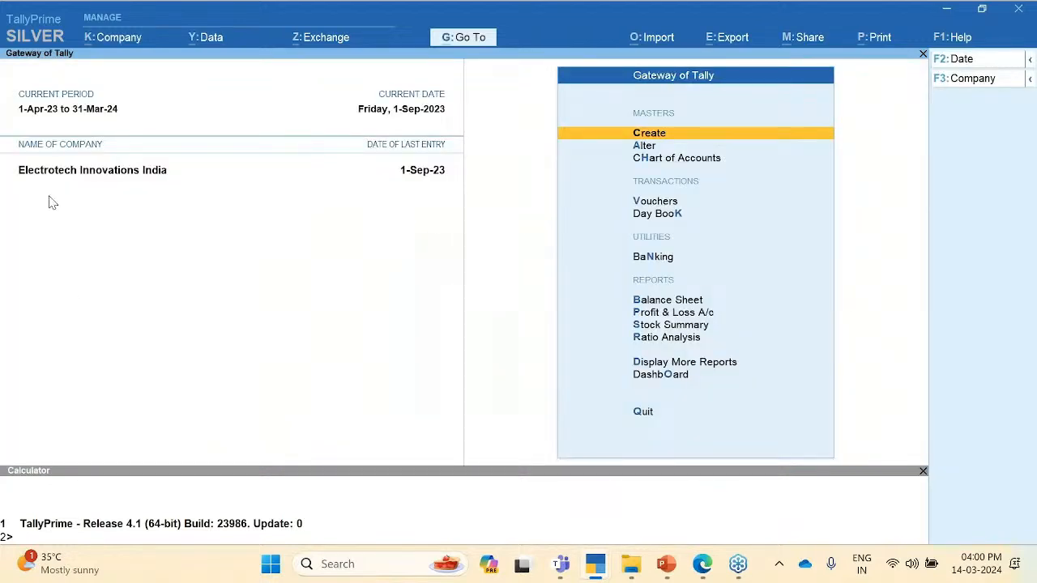
Step: Load the Geetha Co.Ltd - Trading with MSMES company
click(128, 46)
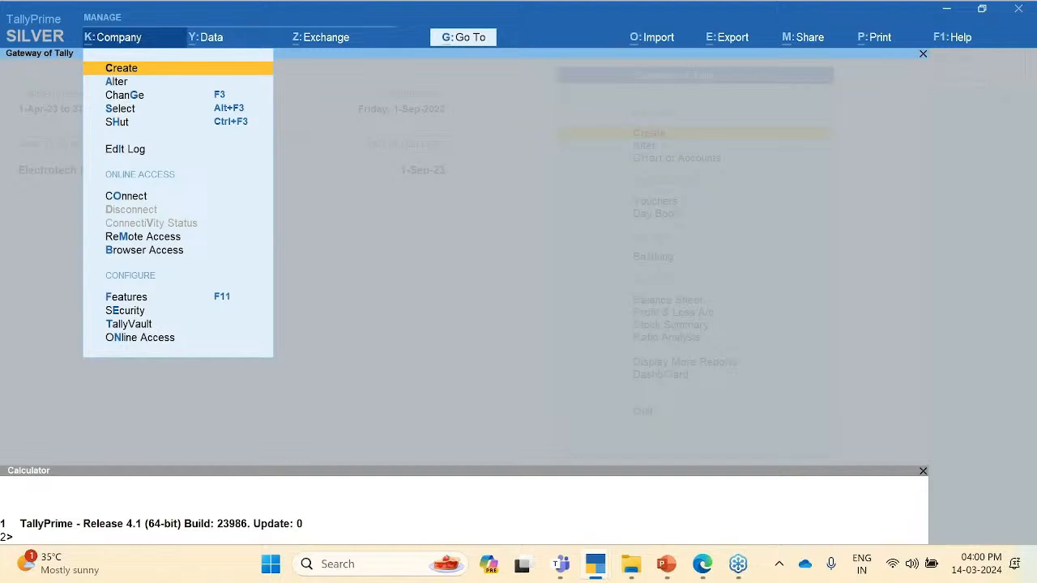
key(Down)
key(Down)
key(Down)
key(Return)
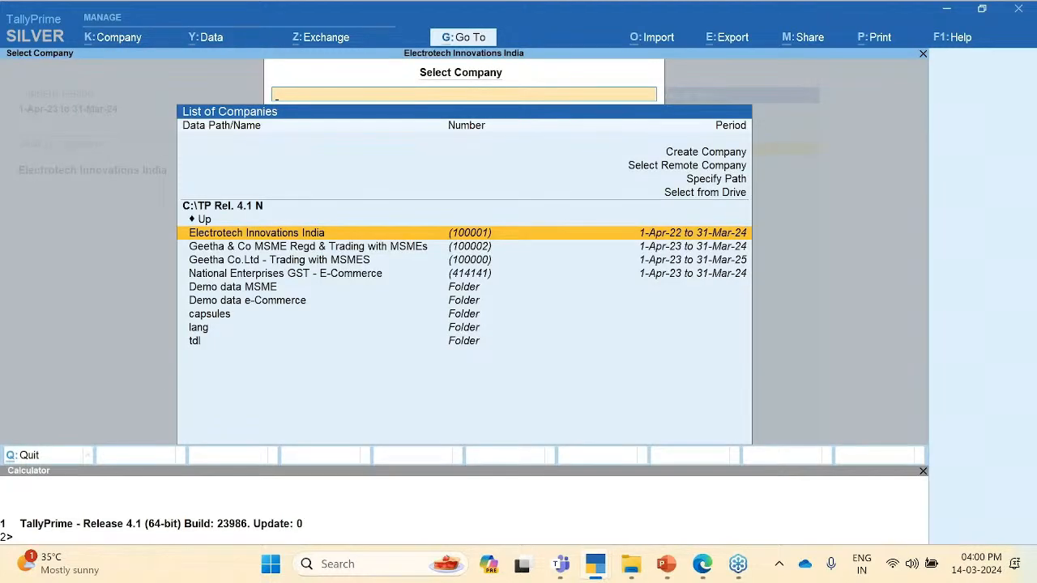
key(Down)
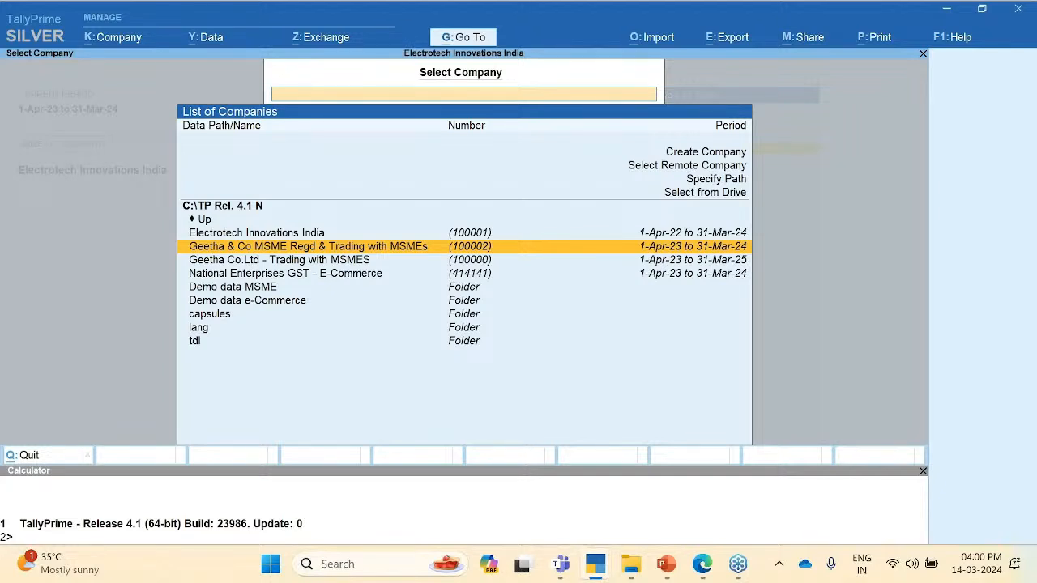
key(Down)
key(Return)
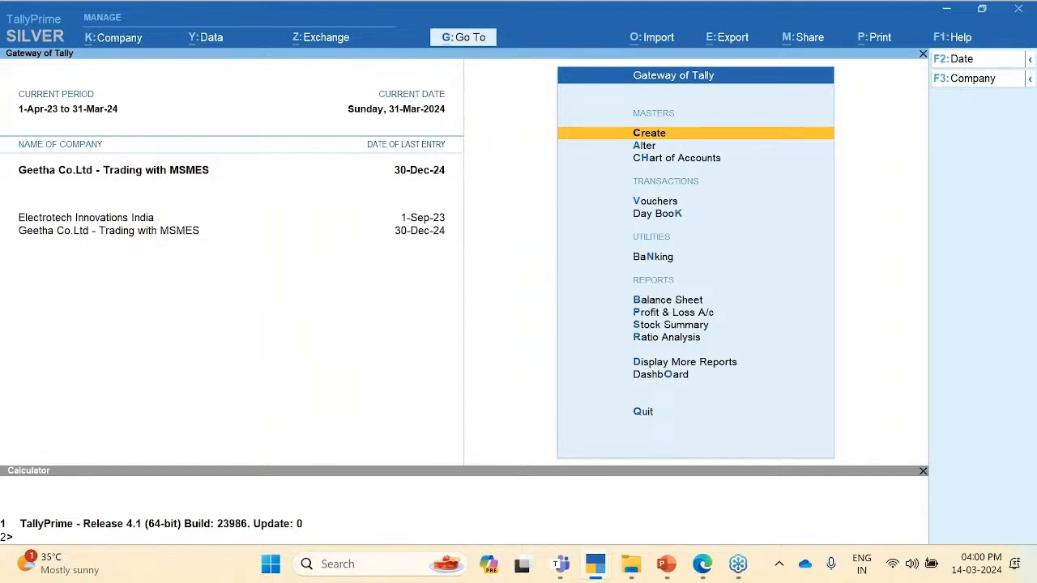
Step: Shut the other loaded company, keeping Geetha Co.Ltd - Trading with MSMES open
click(114, 37)
key(Down)
key(Down)
key(Down)
key(Down)
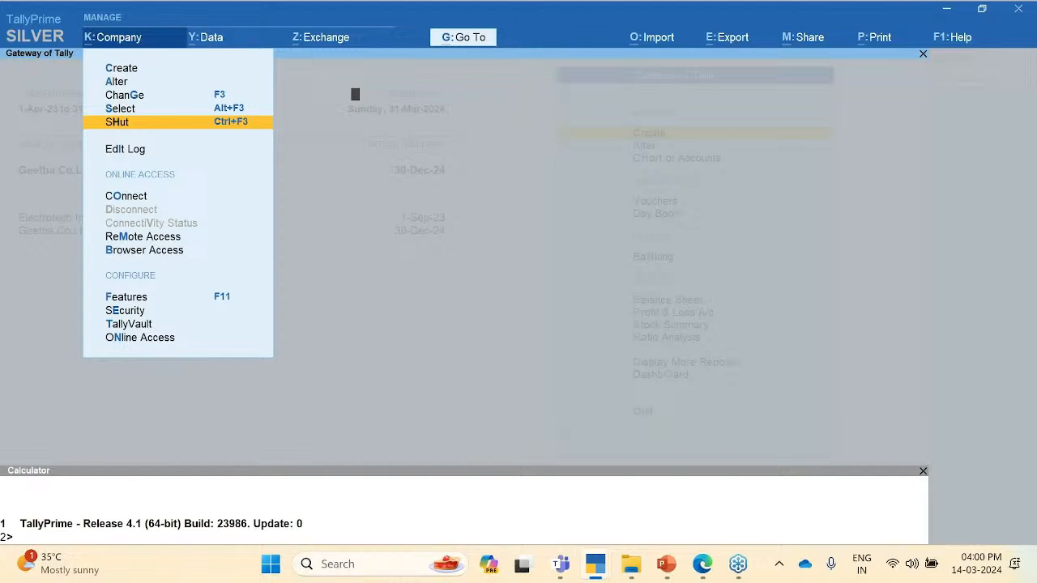
key(Return)
key(Up)
key(Return)
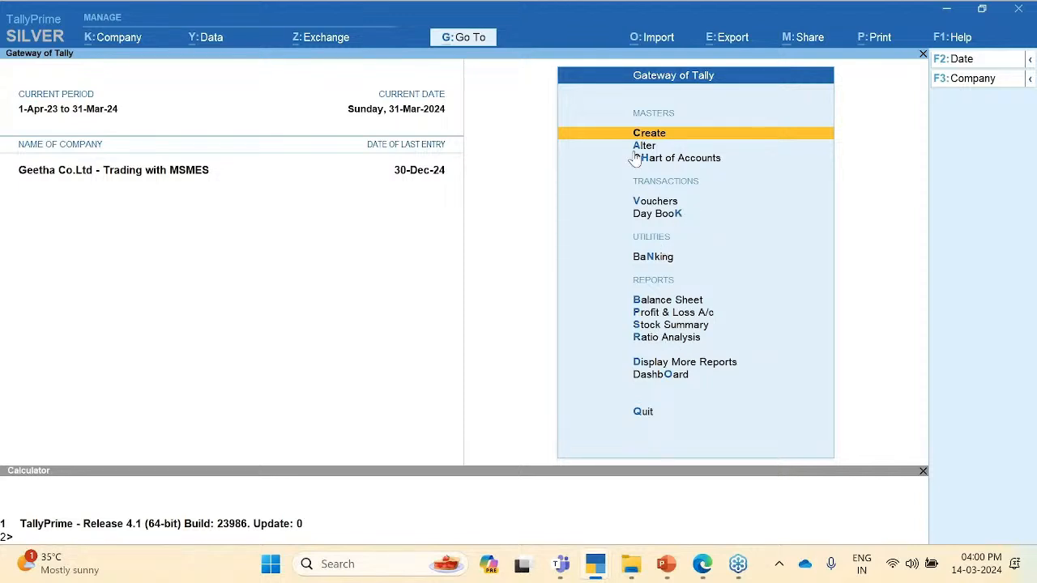
Step: Open the Mangalam Enterprises ledger for alteration and quit it without changes
key(a)
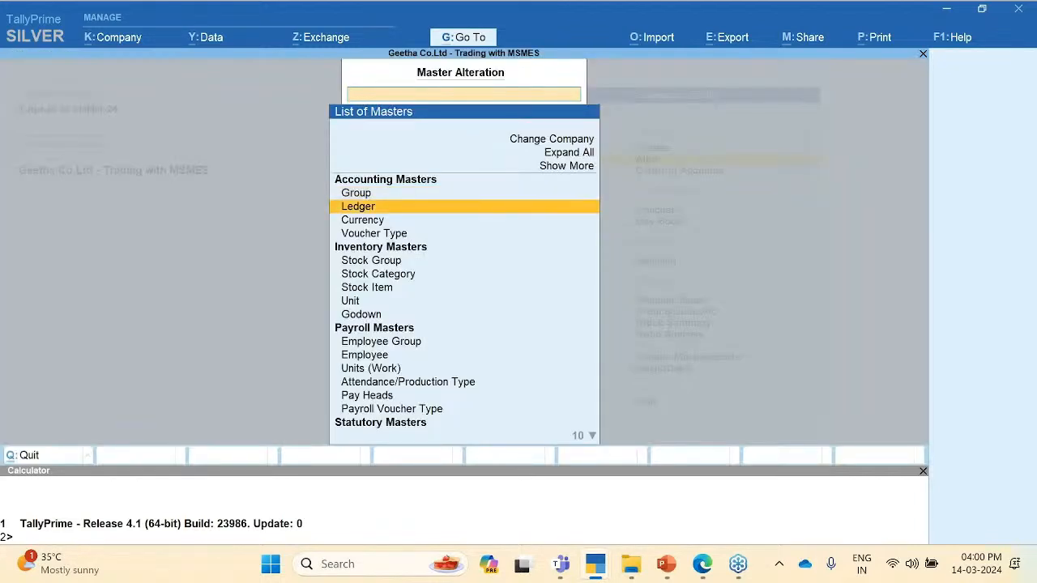
key(Return)
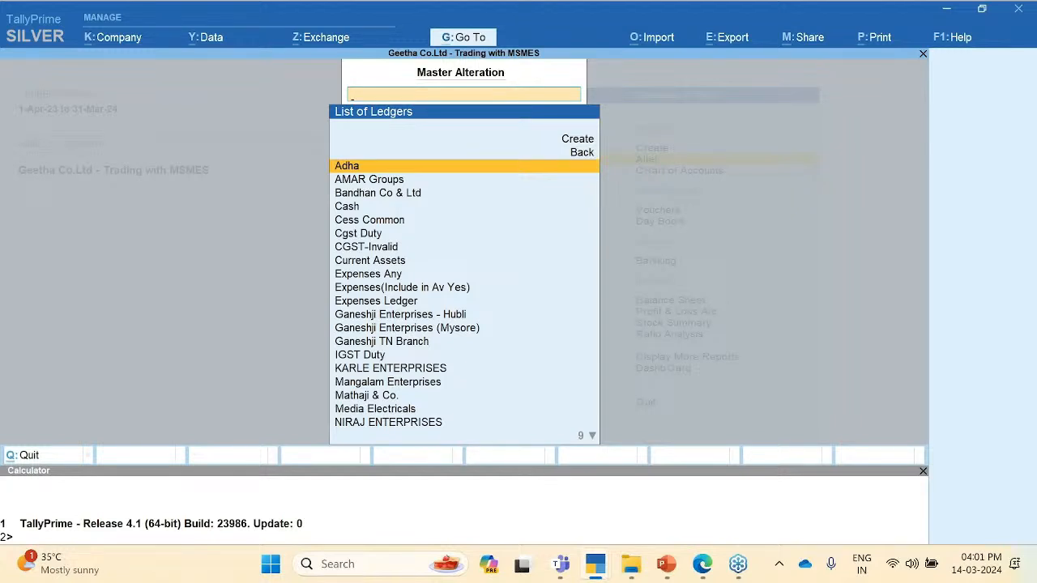
key(Down)
key(Down)
key(Down)
key(Down)
key(Down)
key(Down)
key(Down)
key(Down)
key(Down)
key(Down)
key(Down)
key(Down)
key(Down)
key(Down)
key(Down)
key(Down)
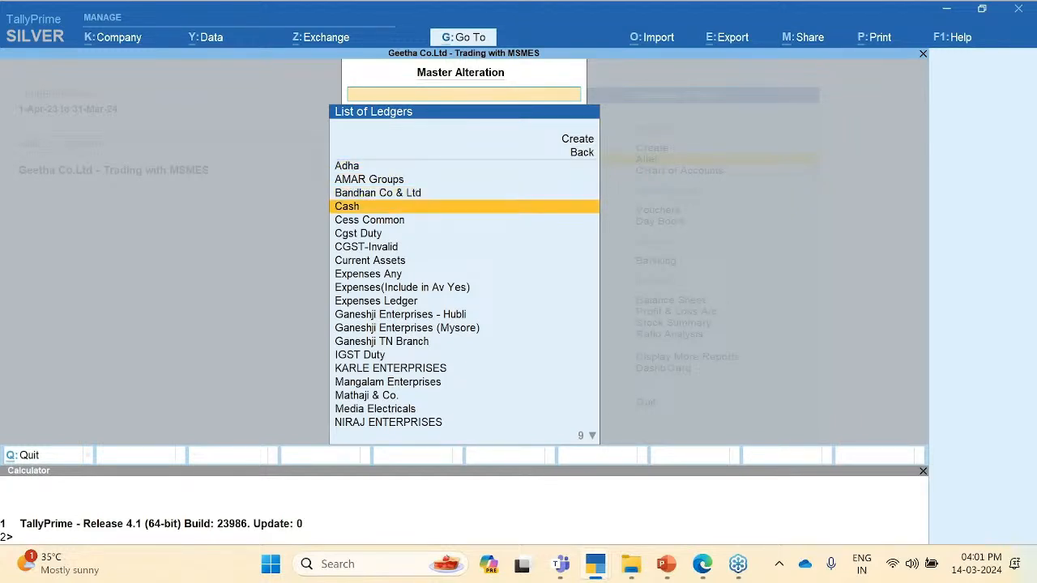
key(Return)
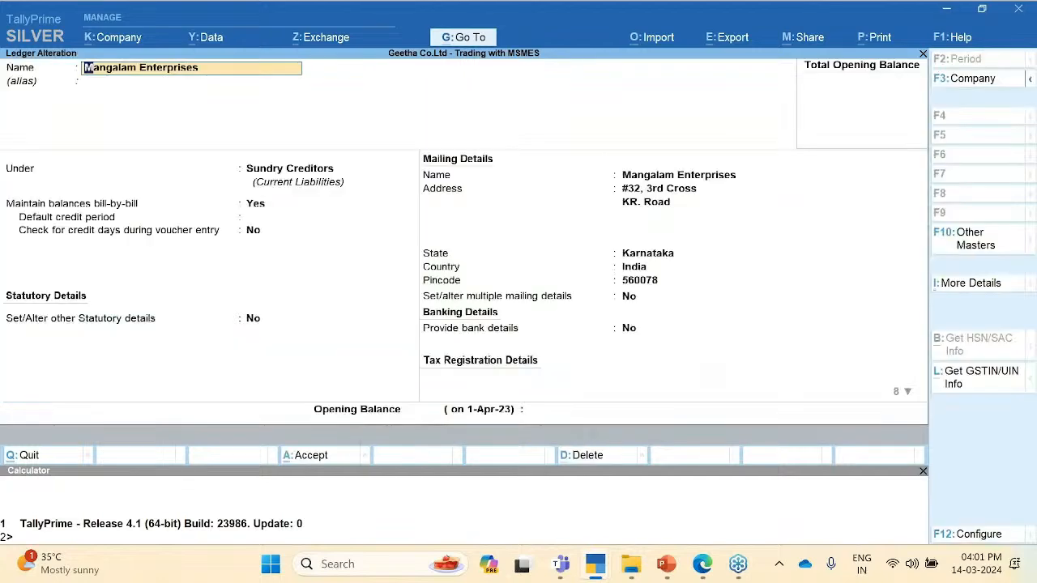
key(BackSpace)
key(Escape)
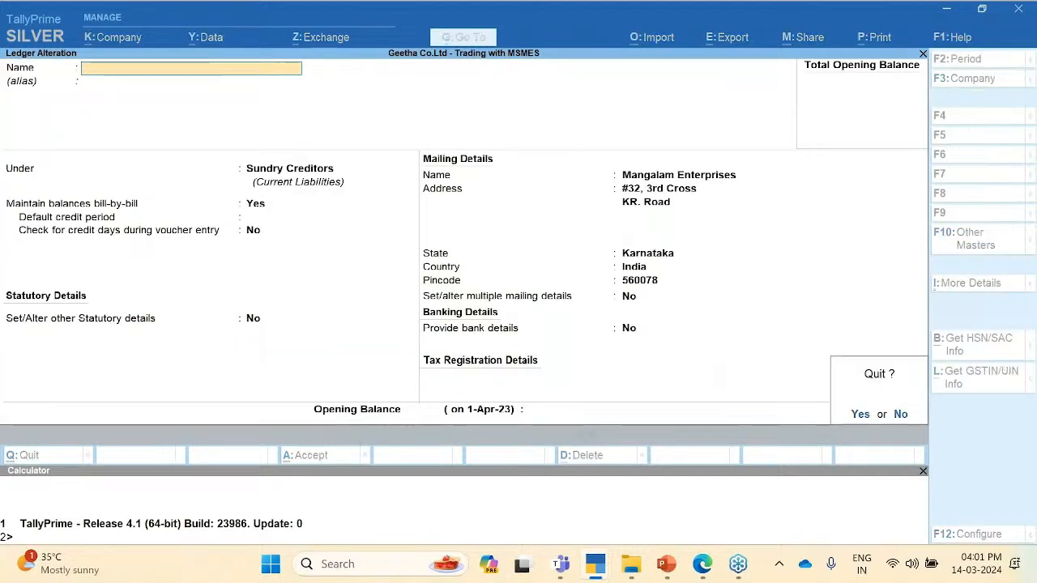
key(y)
Step: Open the Mathaji & Co. ledger and quit it without changes
key(Down)
key(Return)
key(BackSpace)
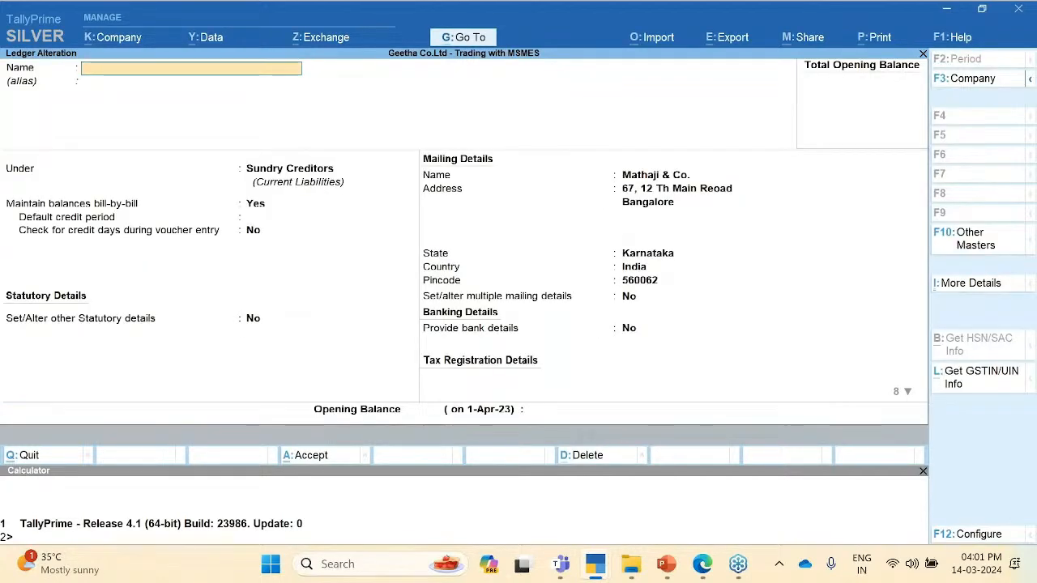
key(Escape)
key(y)
Step: Open the Poona Force Pvt Ltd ledger and quit it without changes
key(Down)
key(Down)
key(Down)
key(Down)
key(Down)
key(Down)
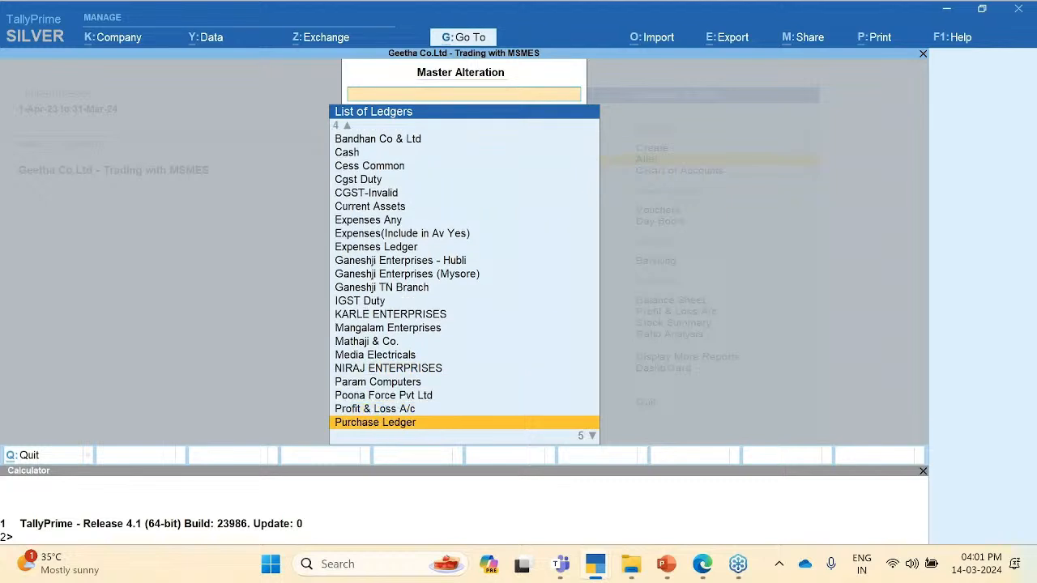
key(Down)
key(Down)
key(Up)
key(Up)
key(Up)
key(Up)
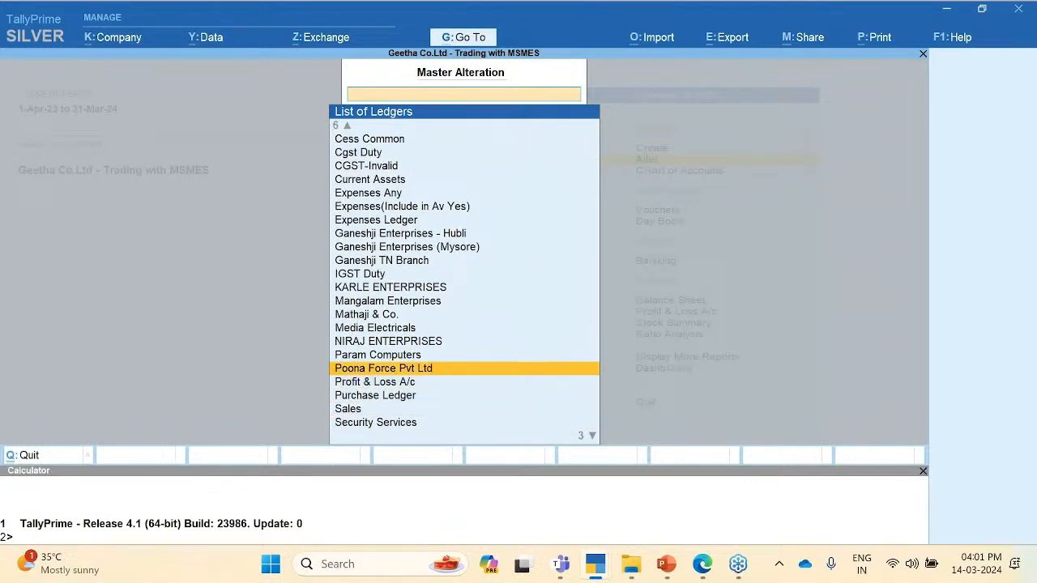
key(Return)
key(BackSpace)
key(Escape)
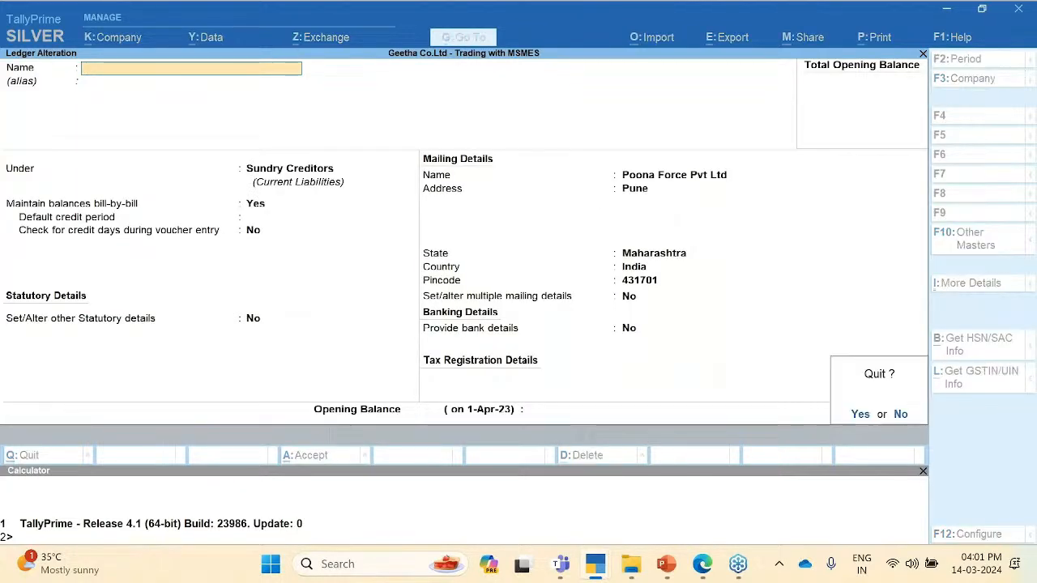
key(y)
Step: Reopen Mangalam Enterprises for alteration and go to its Under group field
key(Up)
key(Up)
key(Up)
key(Up)
key(Up)
key(Up)
key(Up)
key(Up)
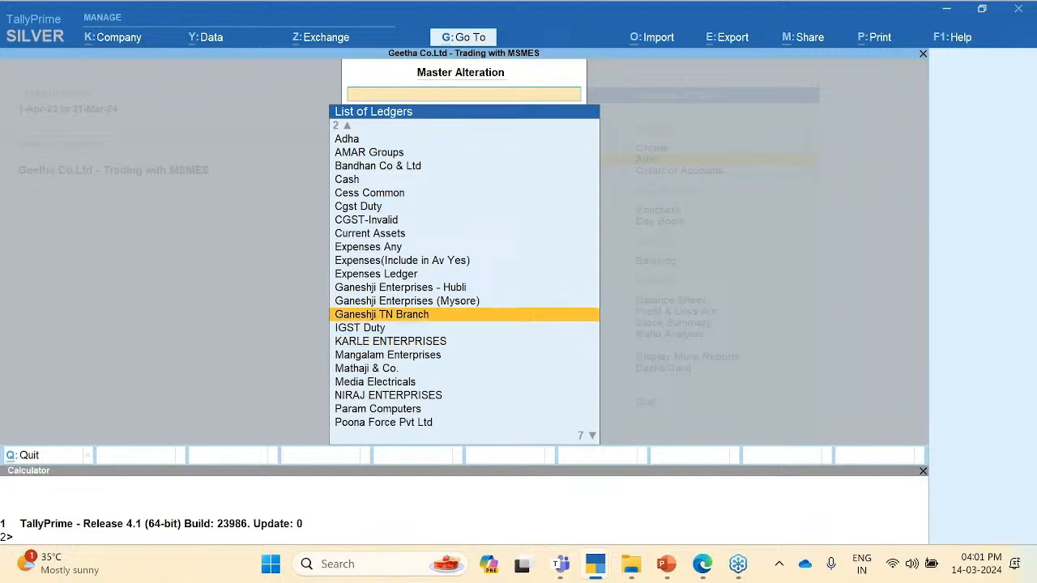
key(Down)
key(Down)
key(Down)
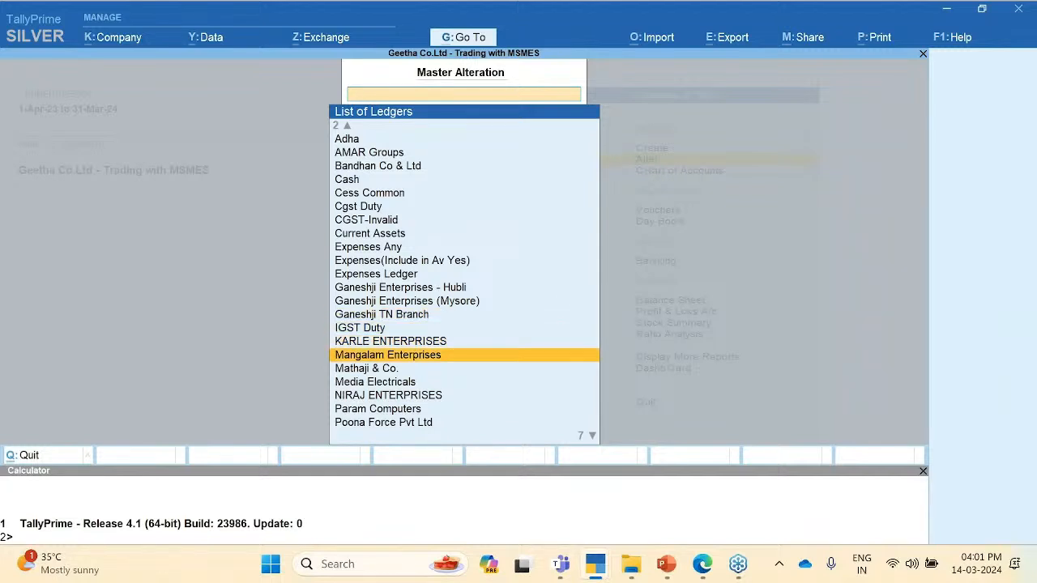
key(Return)
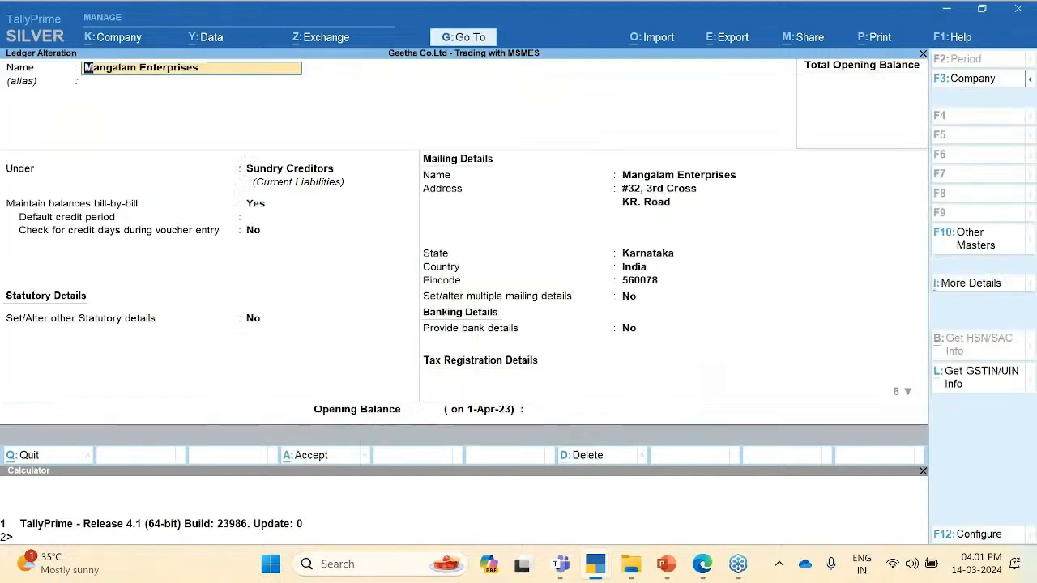
click(285, 170)
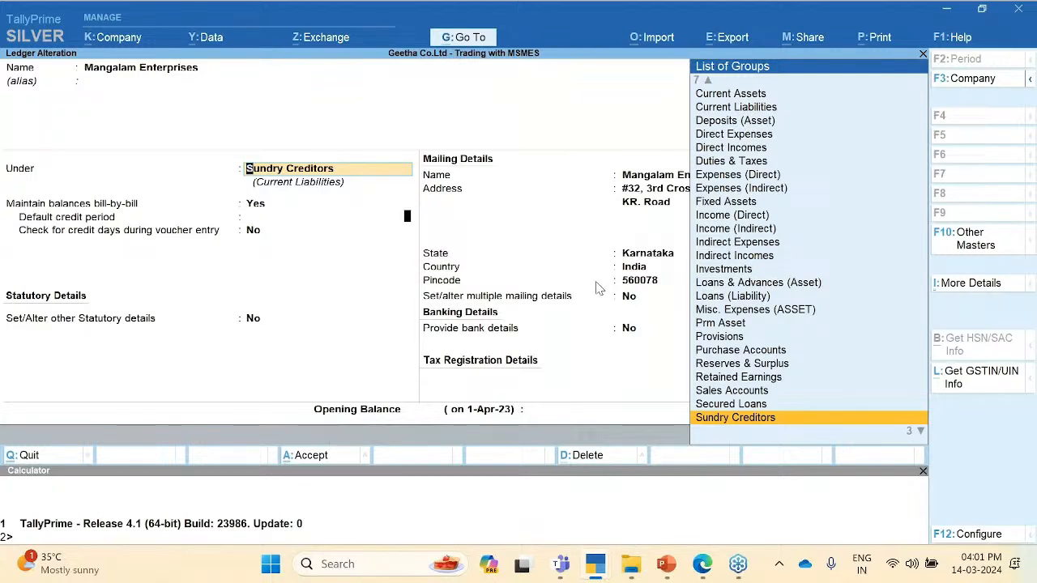
key(F12)
key(Down)
key(Down)
key(Down)
key(Down)
key(Down)
key(Down)
key(Down)
key(Down)
key(Down)
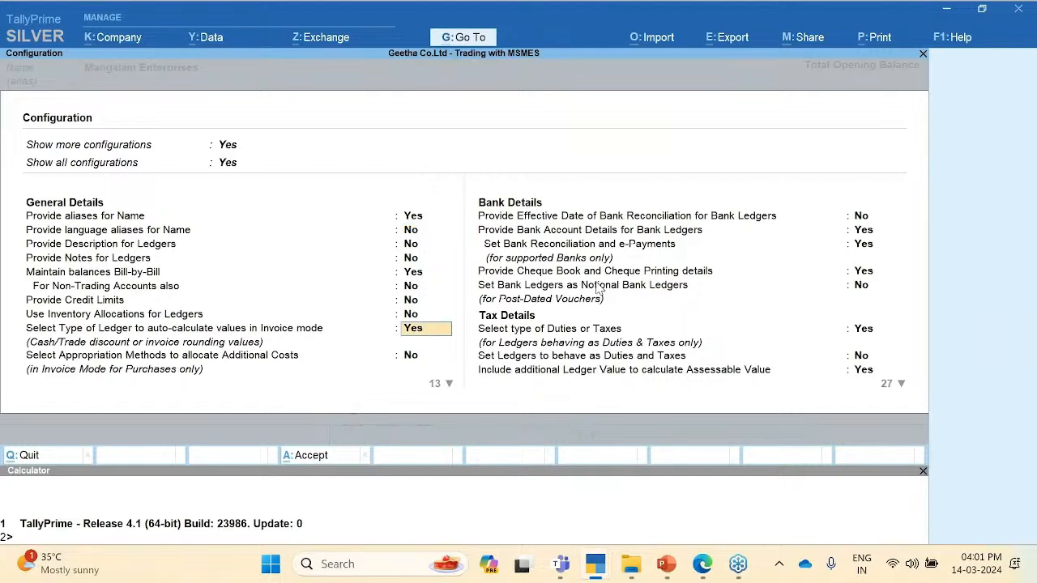
key(Down)
key(Down)
key(Down)
key(Down)
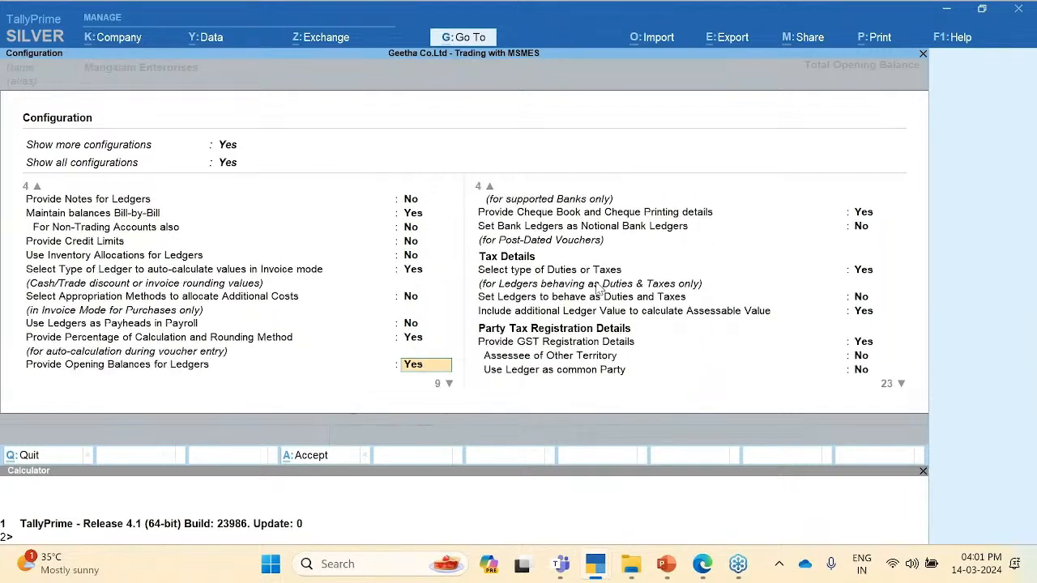
key(Down)
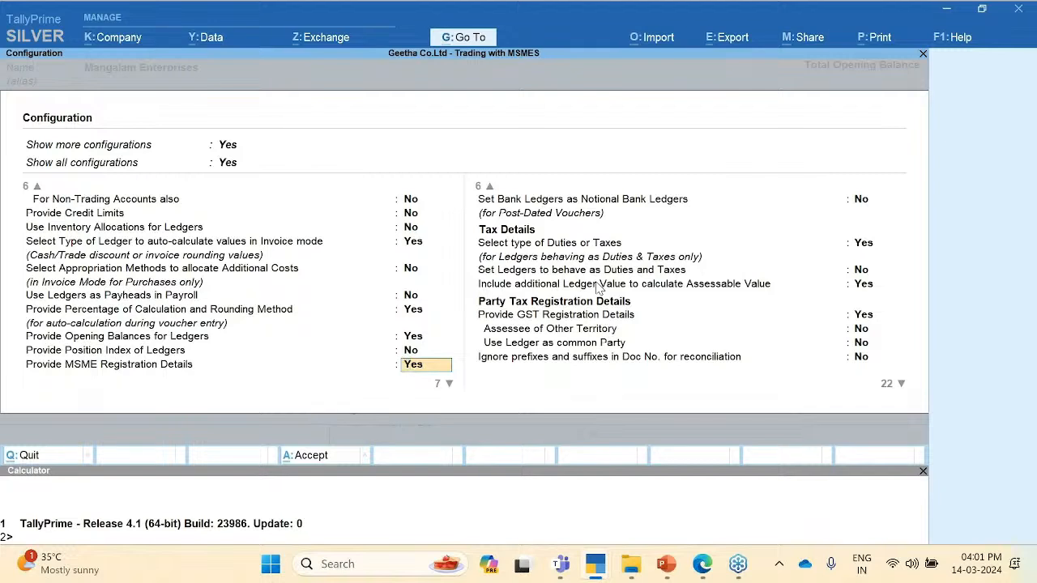
key(Return)
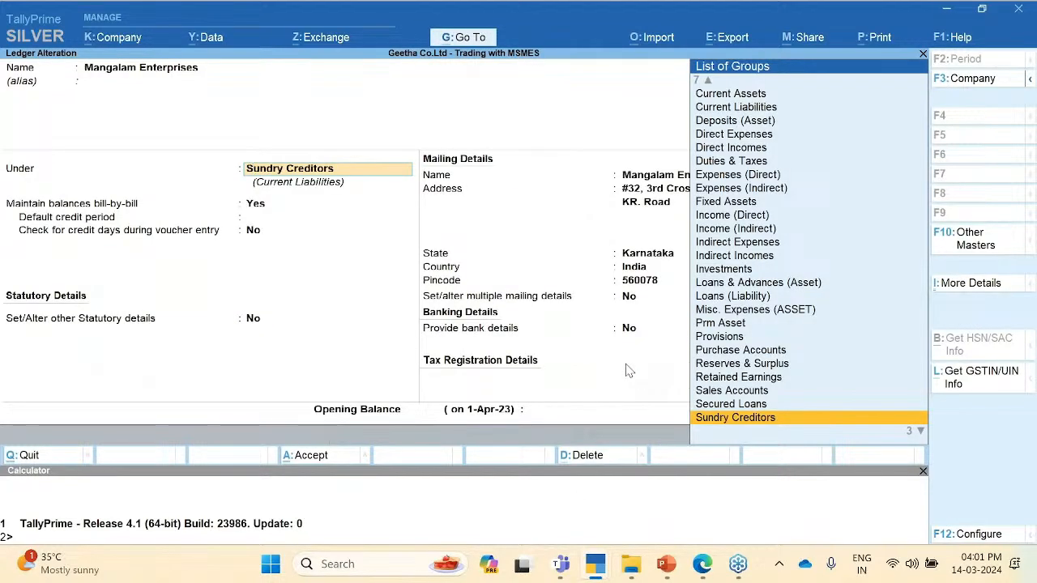
key(Return)
click(629, 329)
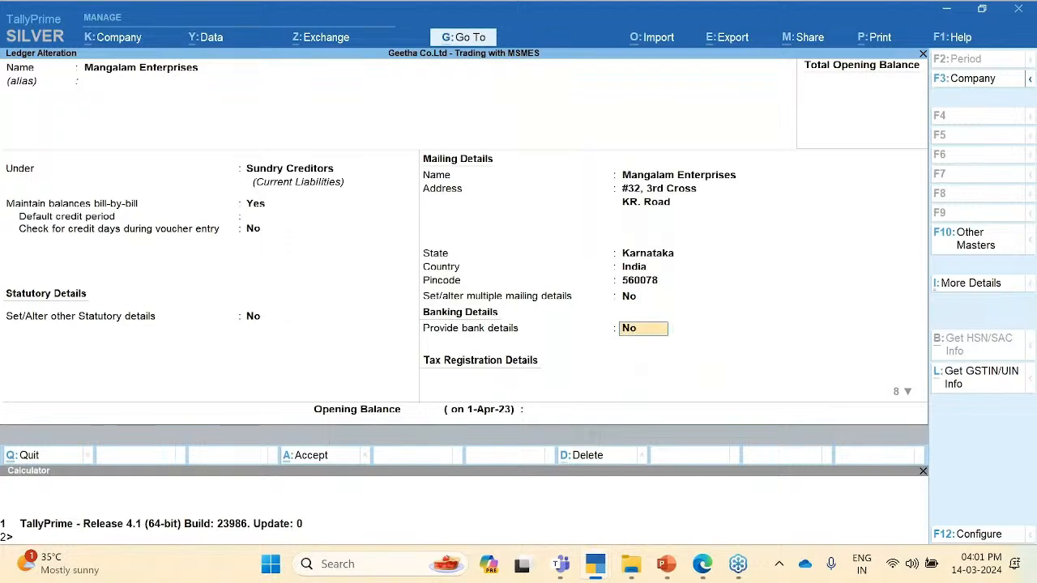
Step: Turn on MSME registration details as Micro, enter the UDYAM registration number, and accept past the warning
key(Return)
key(Return)
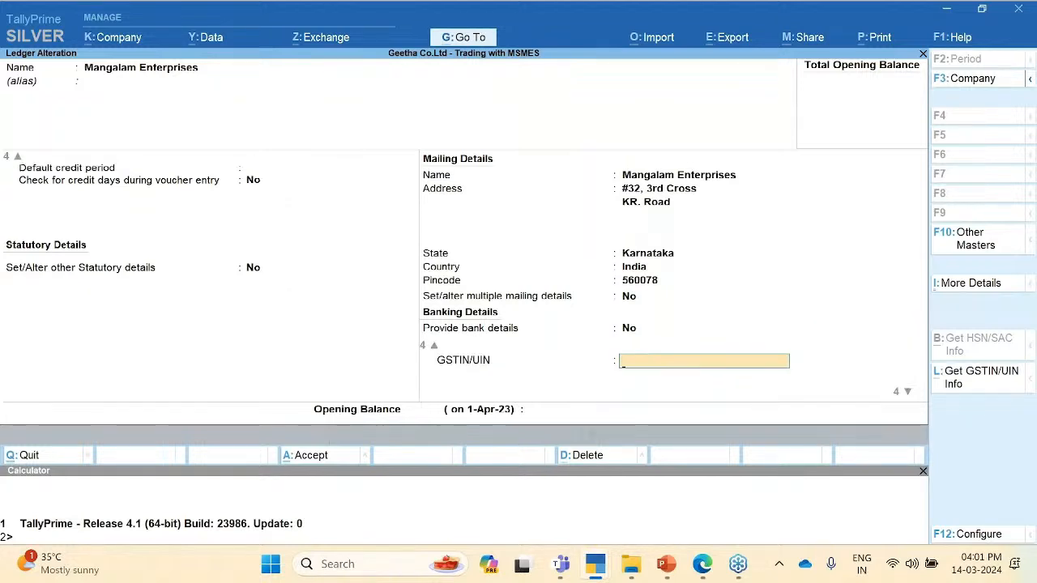
key(Return)
key(Return)
key(Return)
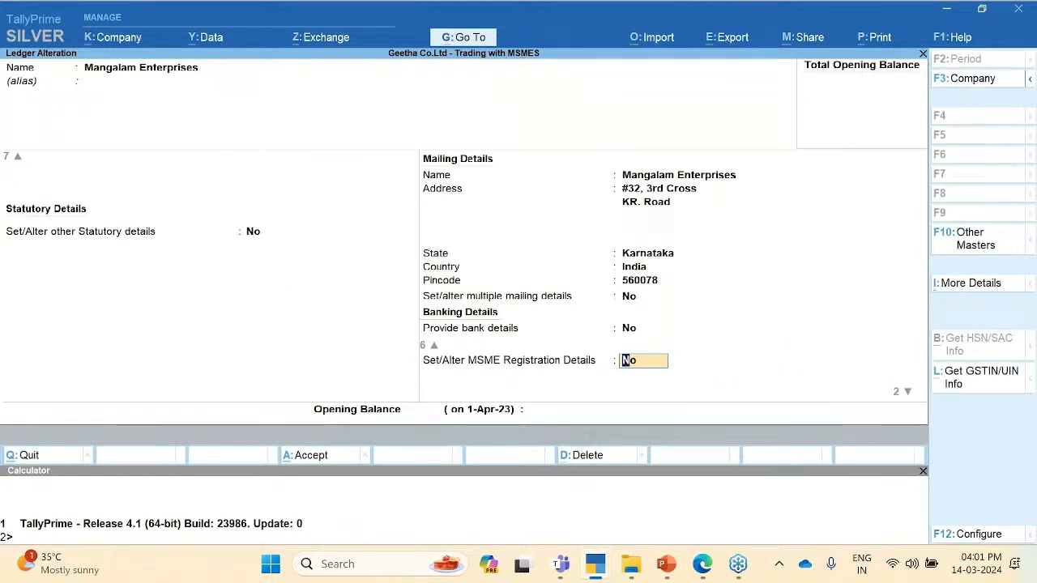
key(Return)
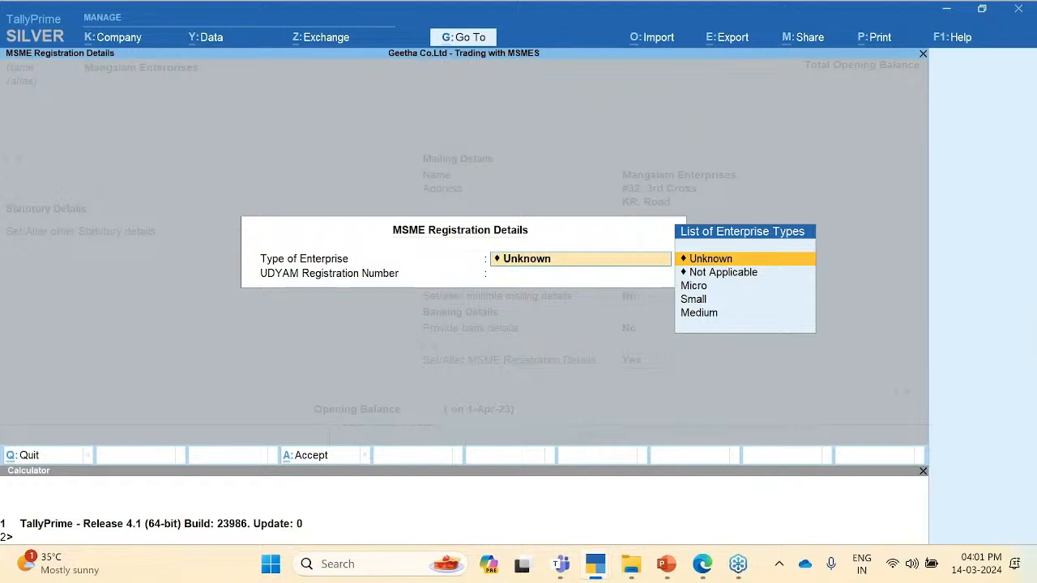
key(Down)
key(Down)
key(Return)
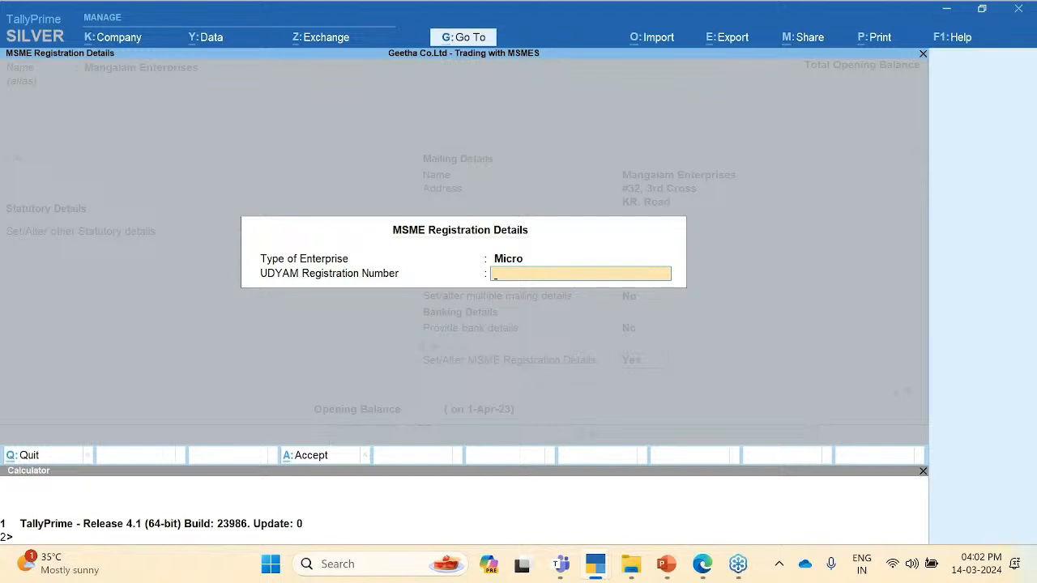
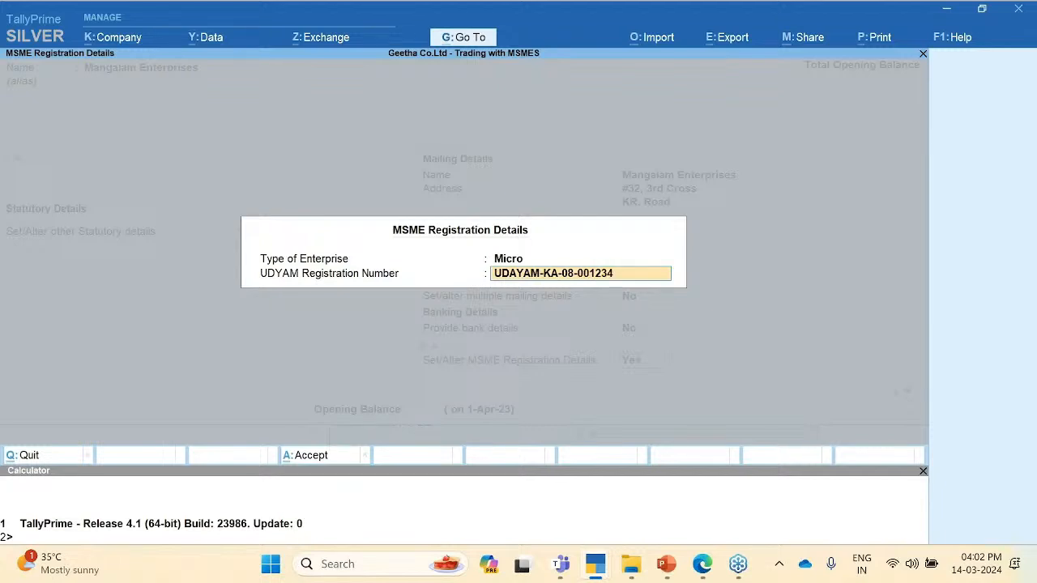
key(Return)
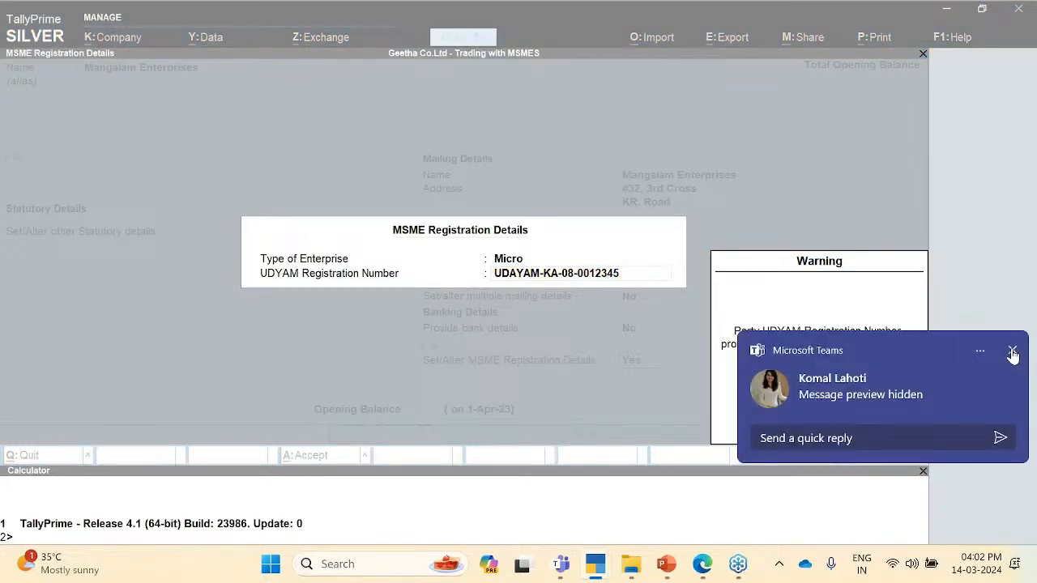
click(1012, 351)
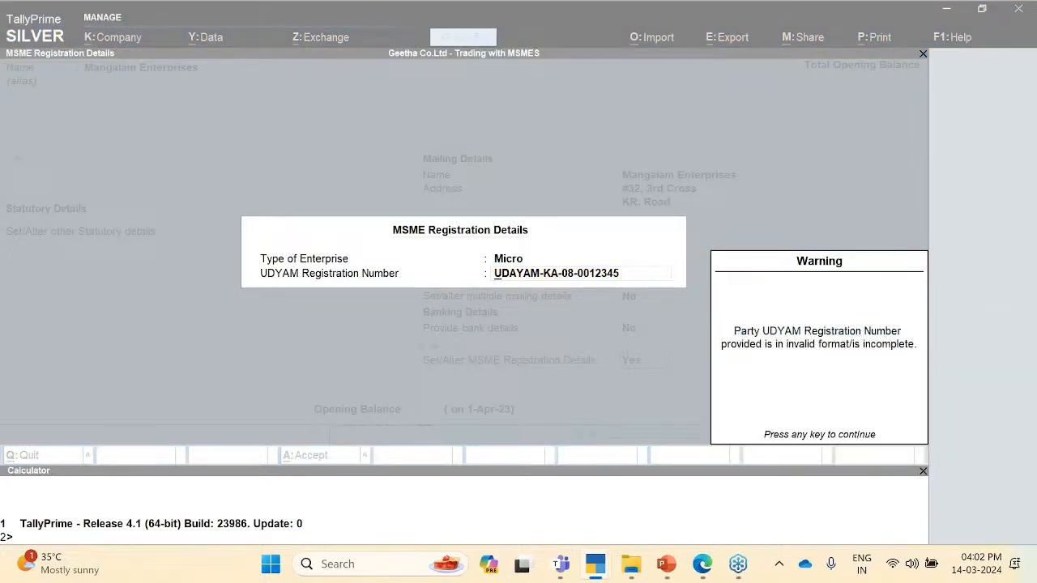
key(Return)
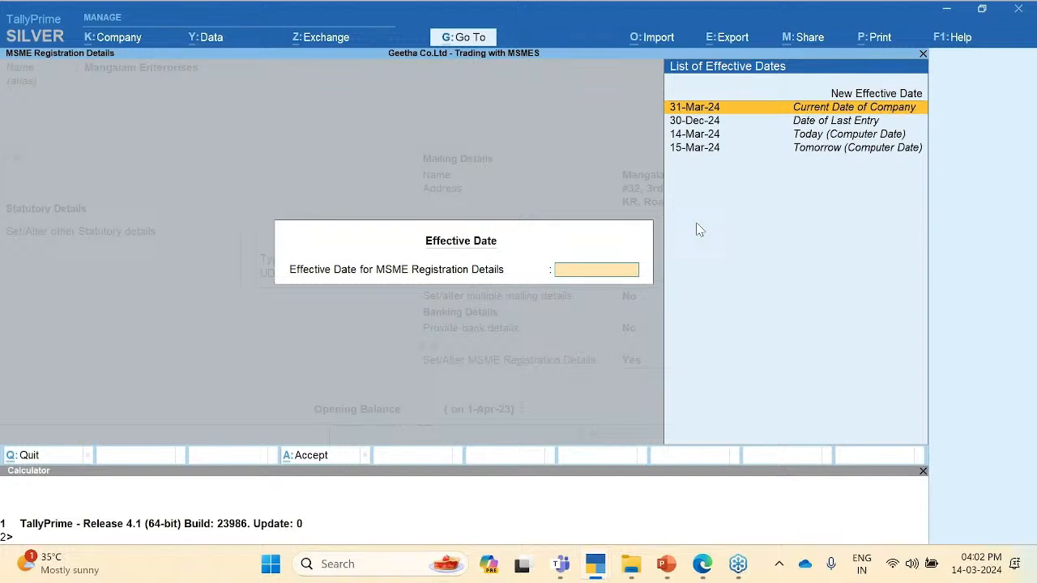
Step: Give the MSME details a new effective date of 14-3-24, save the ledger, and exit to Gateway
key(Up)
key(Return)
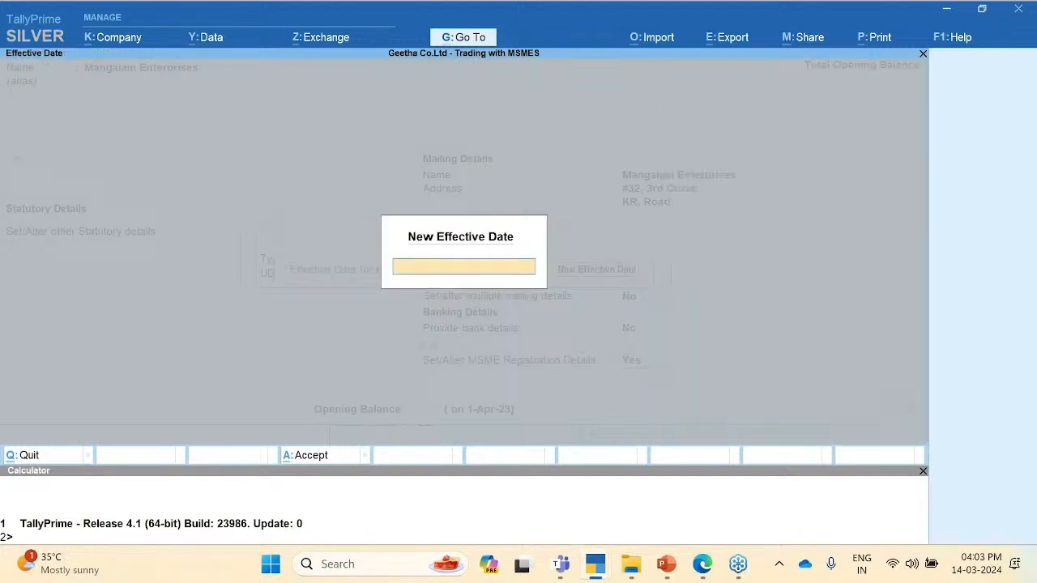
text(14-3-24)
key(Return)
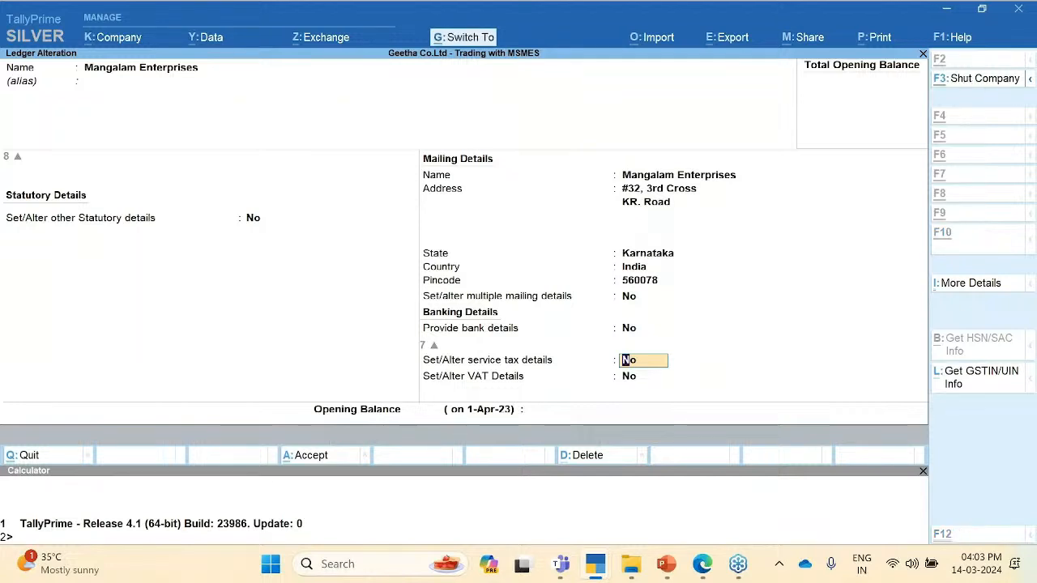
key(ctrl+q)
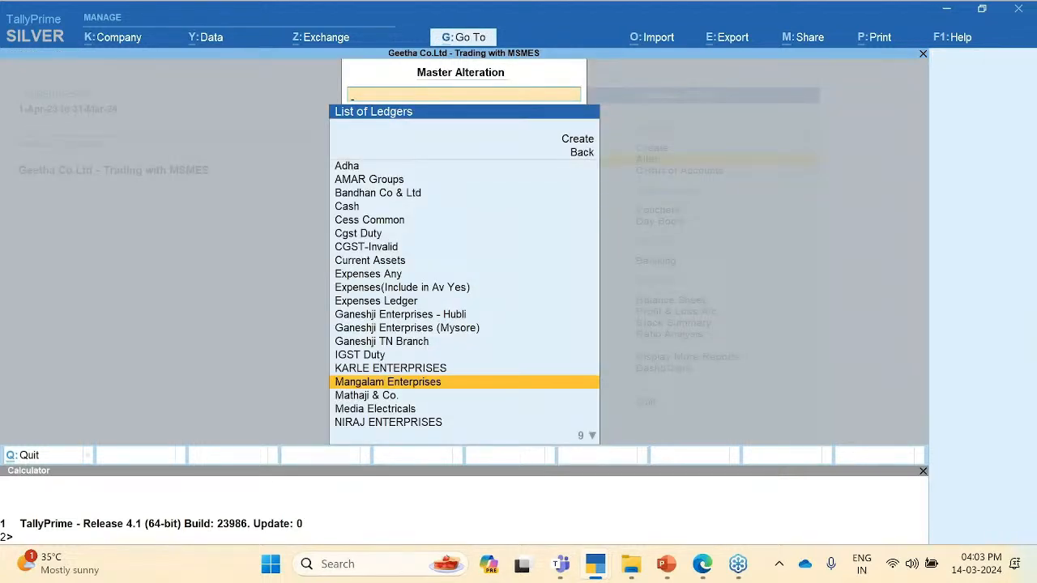
key(Escape)
key(Escape)
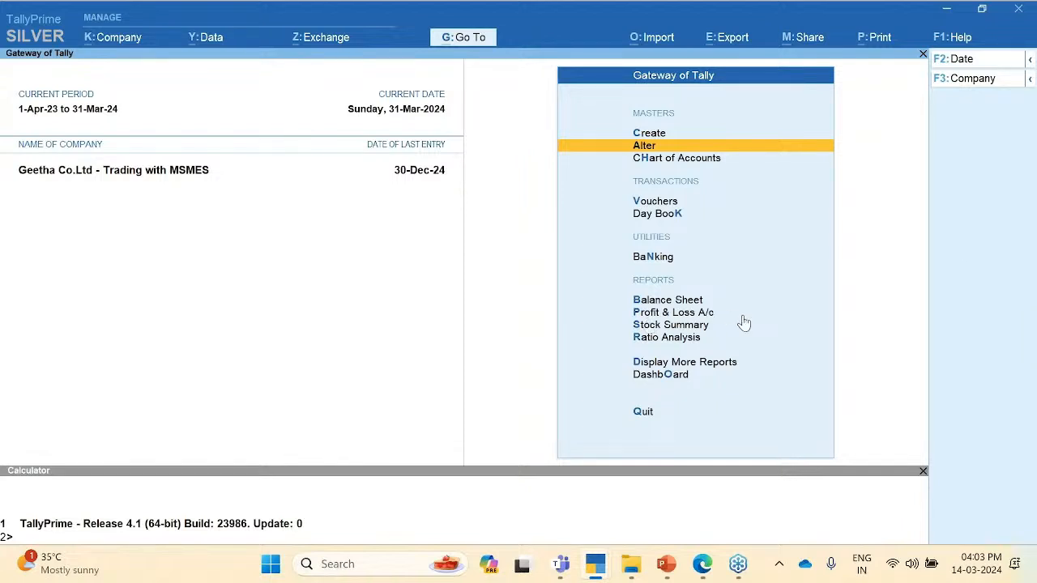
Step: Open Statutory Reports > MSME Reports > Update Party MSME Details for All Items
click(702, 361)
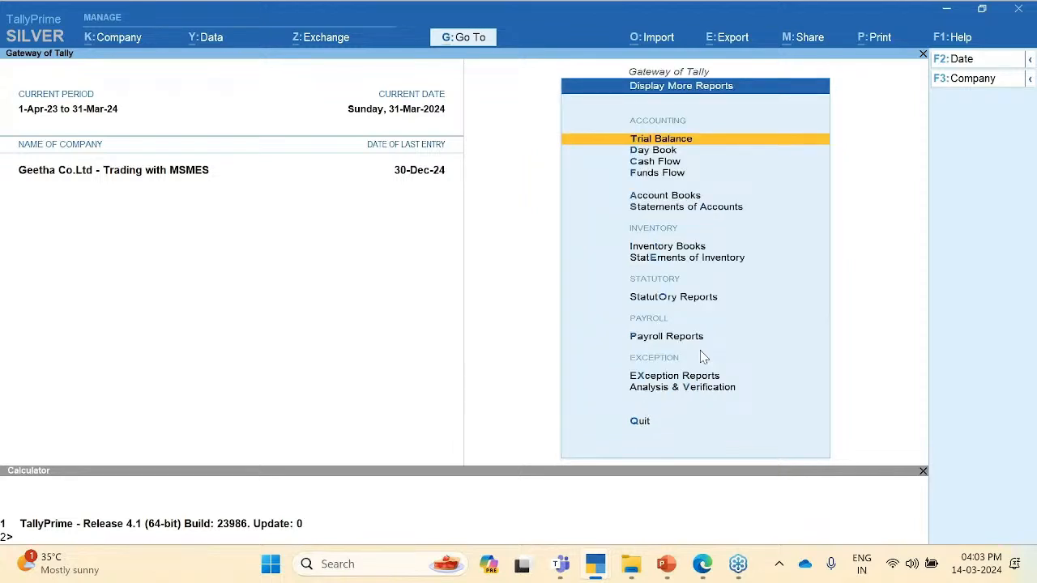
key(o)
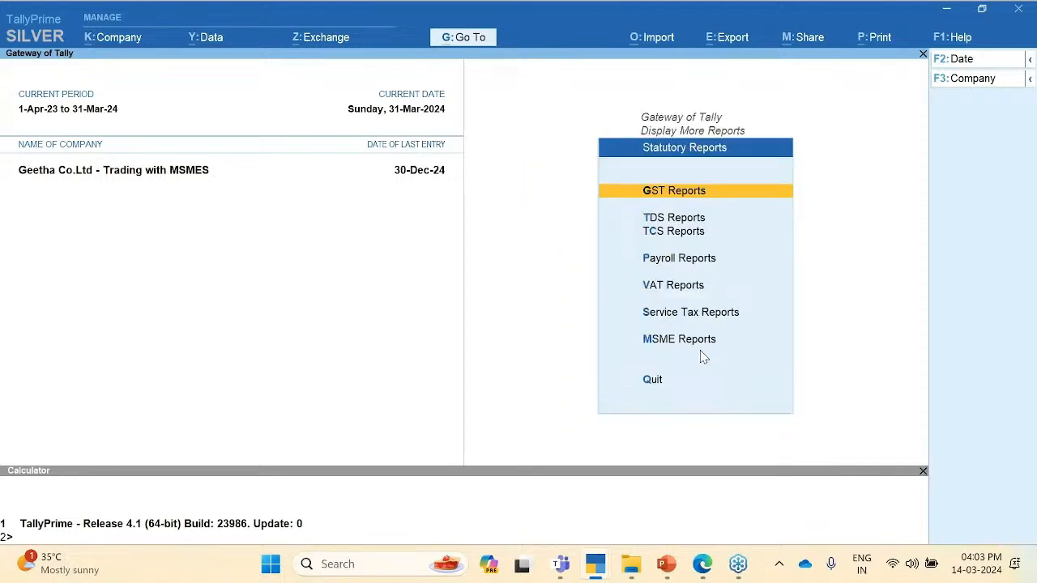
key(Down)
key(Down)
key(Down)
key(Down)
key(Down)
key(Down)
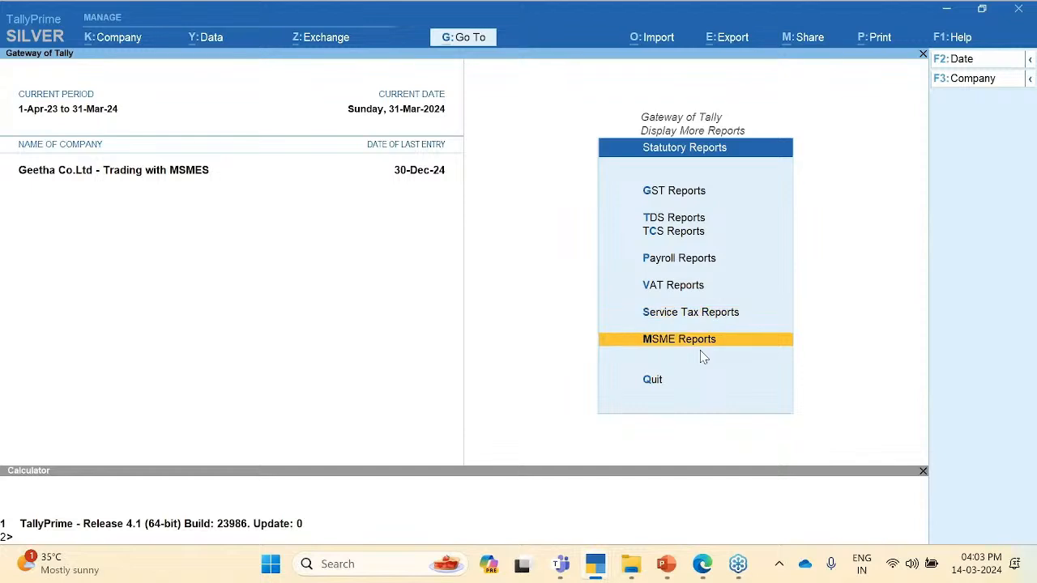
key(Return)
key(Down)
key(Return)
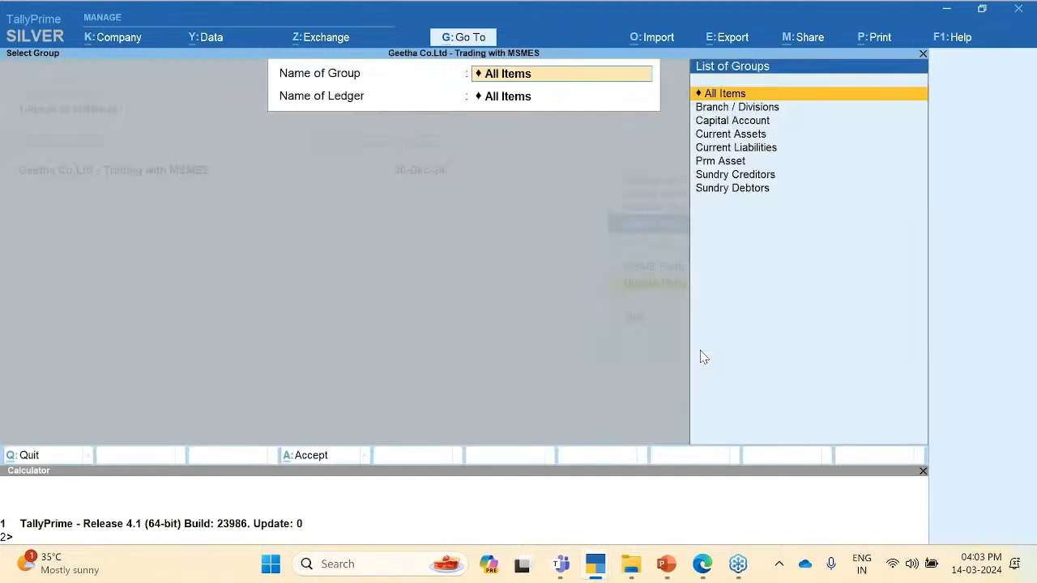
key(Return)
key(Return)
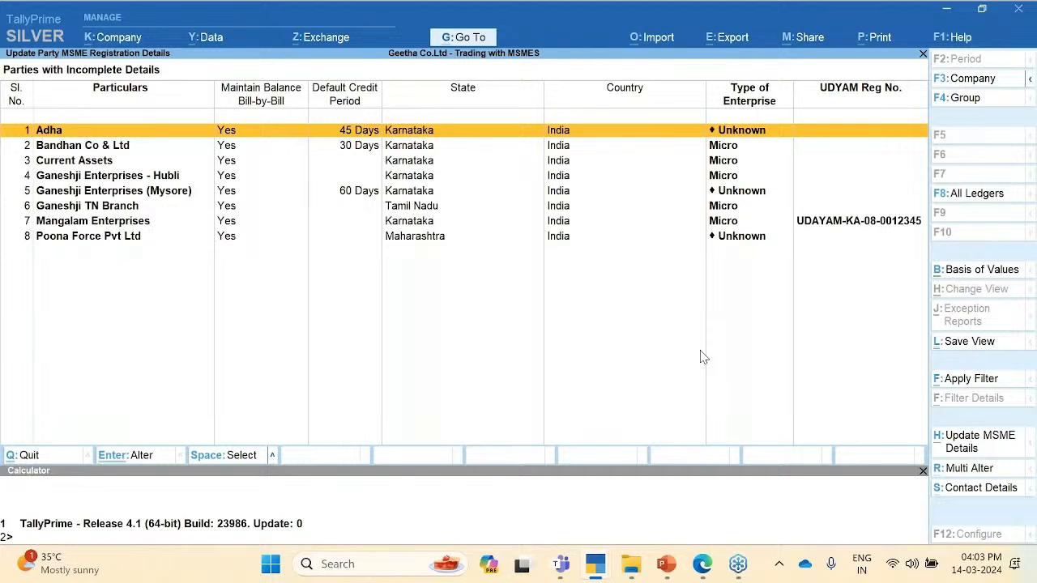
Step: Browse the party rows and select Bandhan Co & Ltd
key(Down)
key(Down)
key(Down)
key(Down)
key(Down)
key(Down)
key(Down)
key(Up)
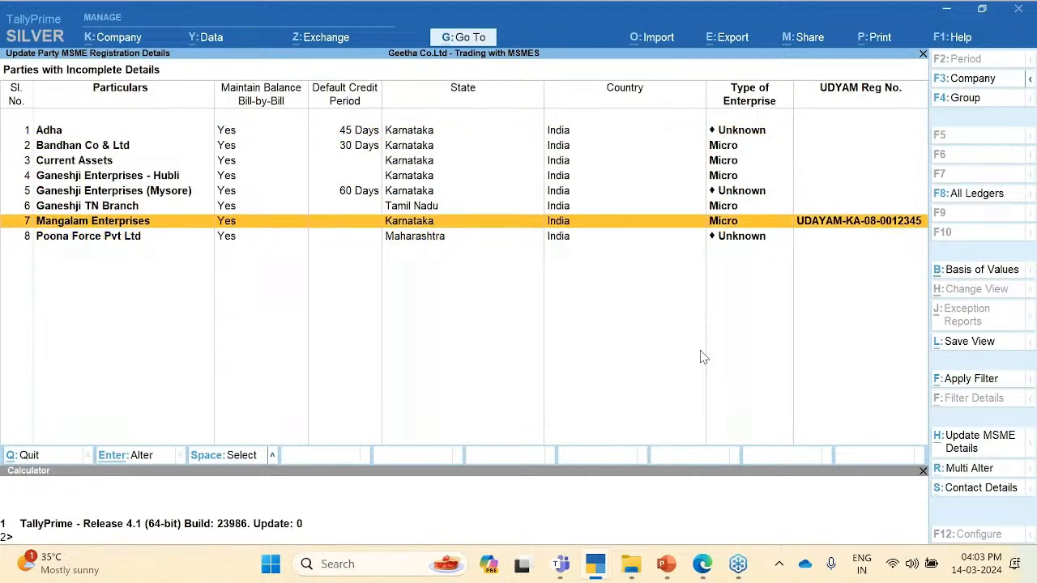
key(Up)
key(Up)
key(Up)
key(Up)
key(Up)
key(Up)
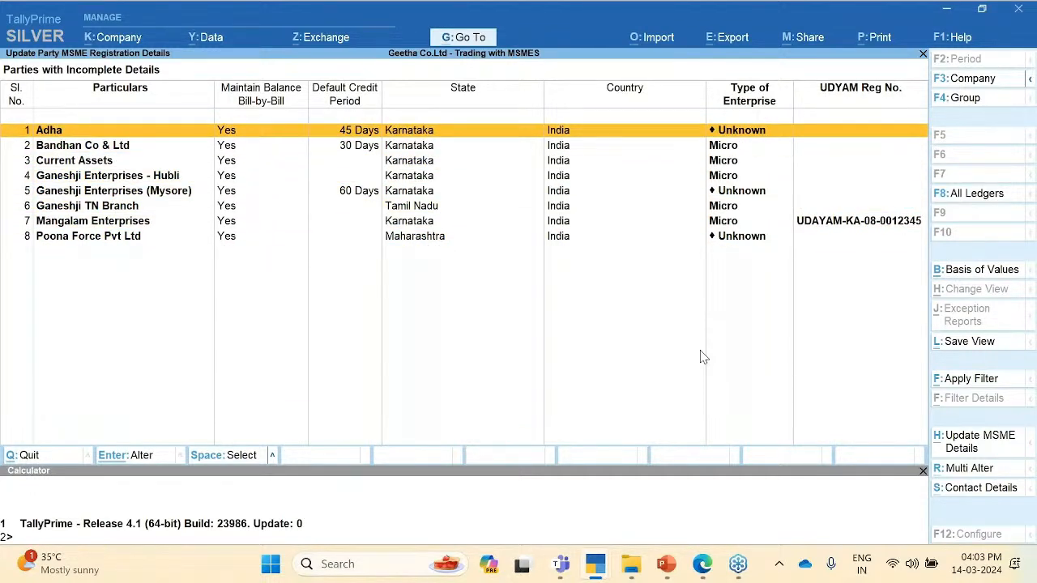
key(Down)
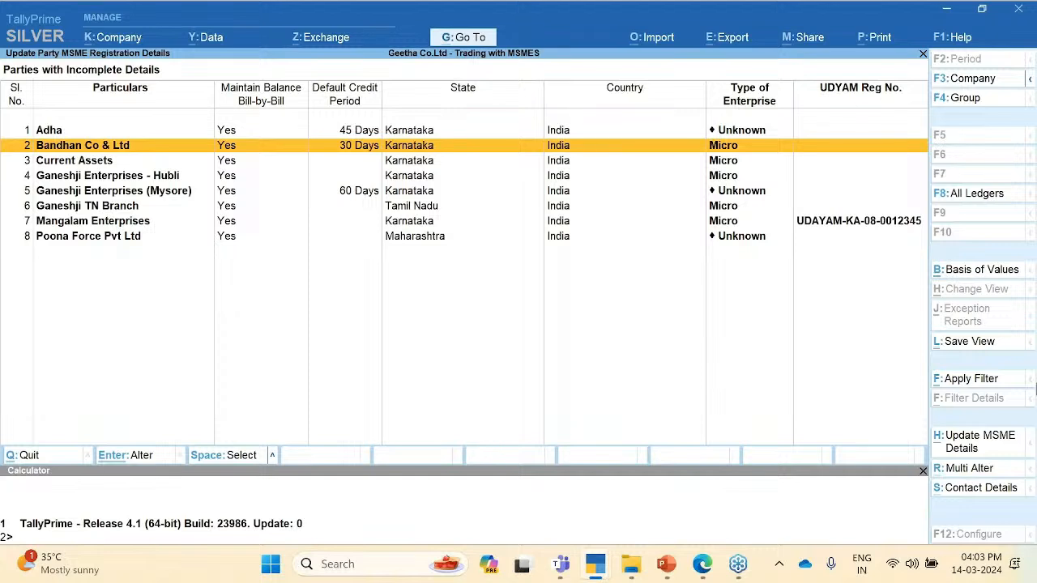
key(ctrl)
click(908, 567)
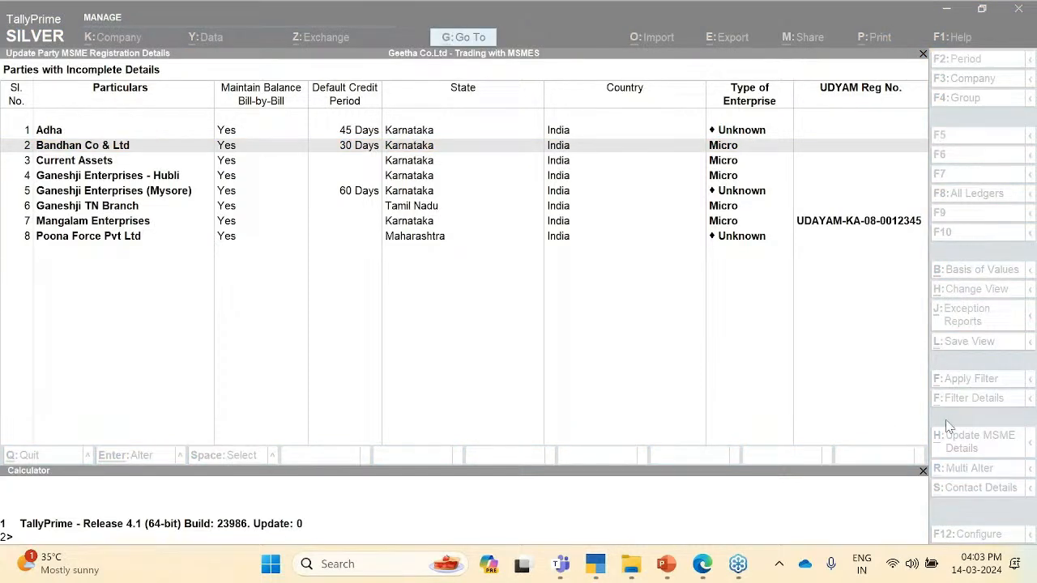
click(885, 423)
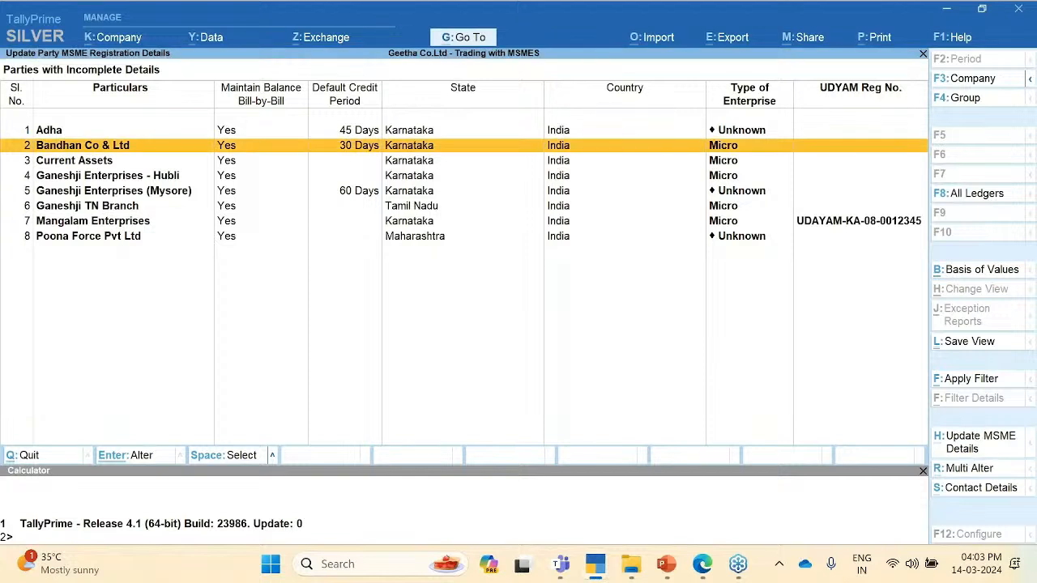
Step: Set Bandhan Co & Ltd to Micro and enter its UDYAM registration number
key(Return)
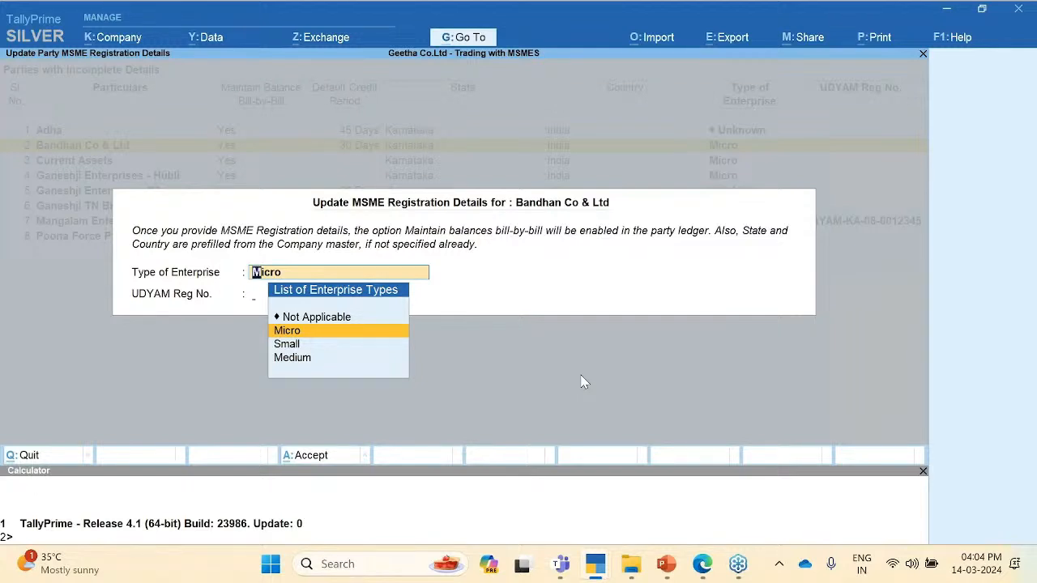
key(Return)
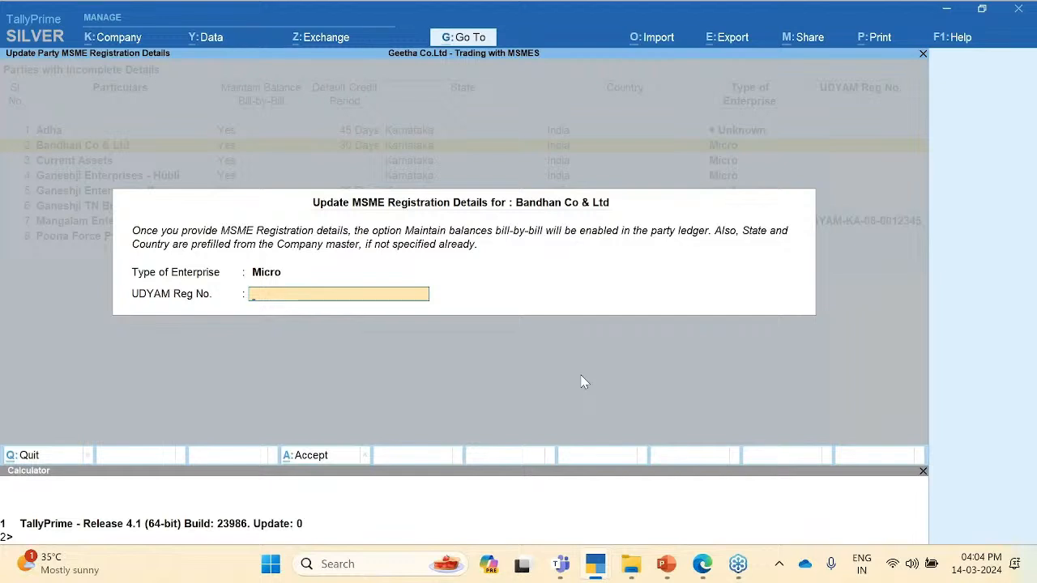
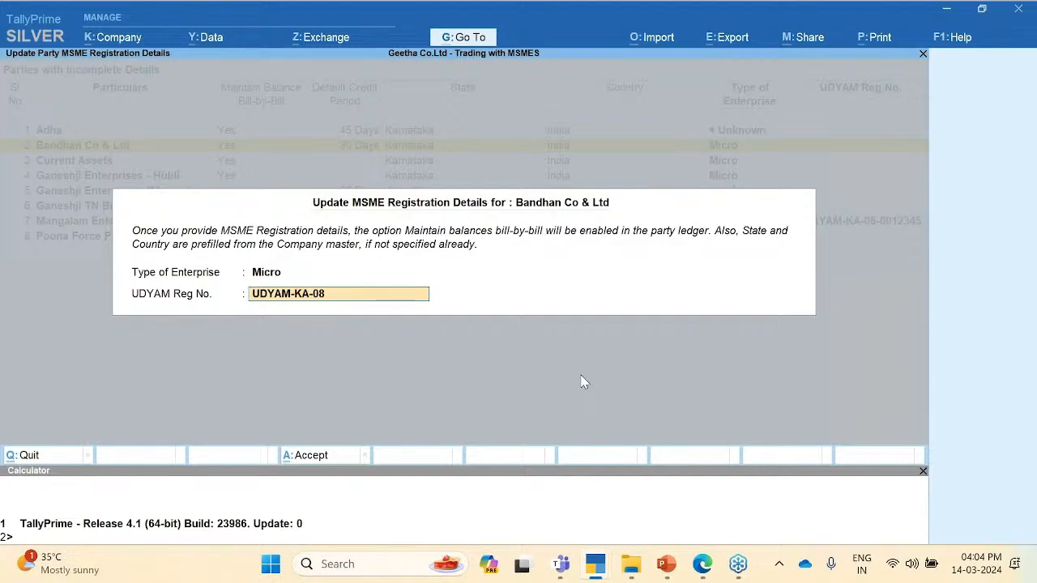
key(Return)
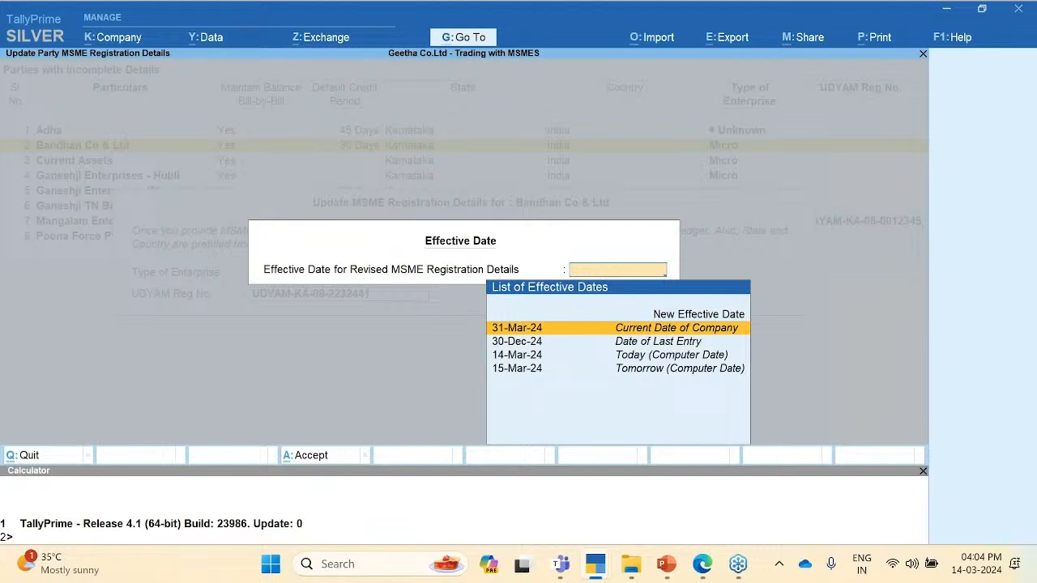
Step: Make the MSME details effective from 14-3-24 and save them
key(Up)
key(Return)
text(14)
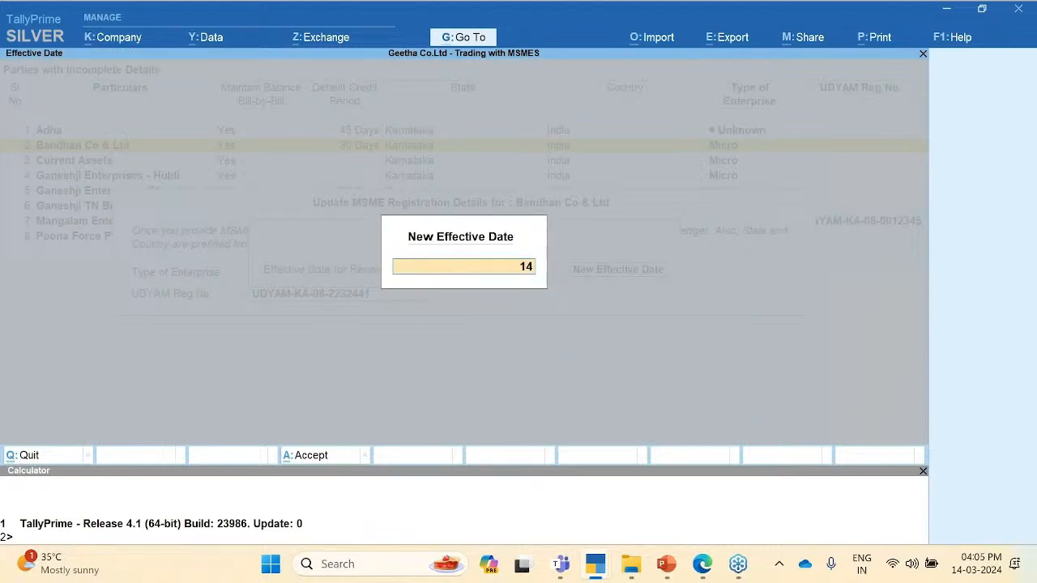
text(-3-24)
key(Return)
key(y)
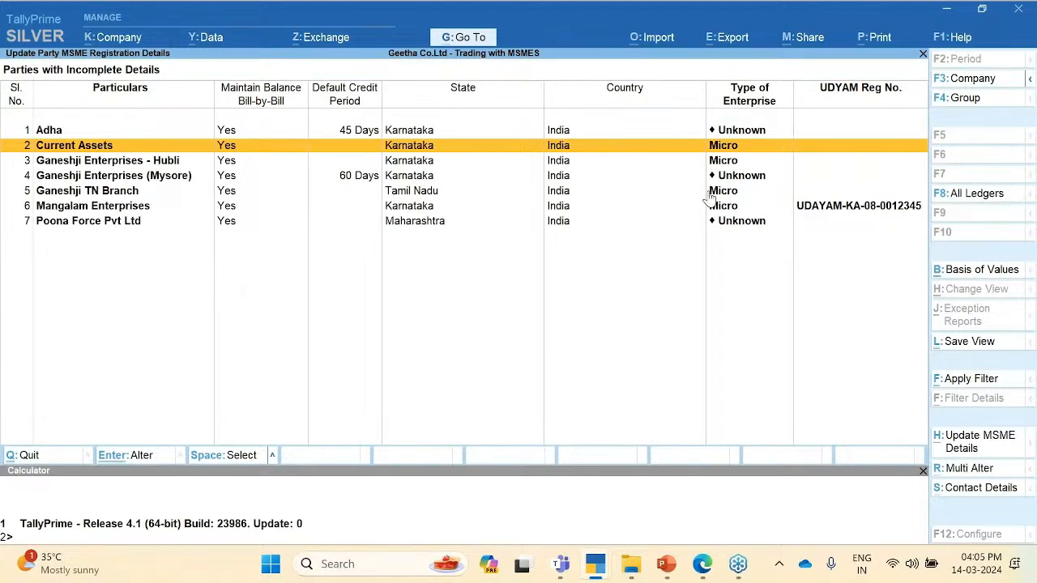
Step: Switch the report to All Parties and review KARLE ENTERPRISES, Mangalam Enterprises, AMAR Groups and Adha
click(973, 195)
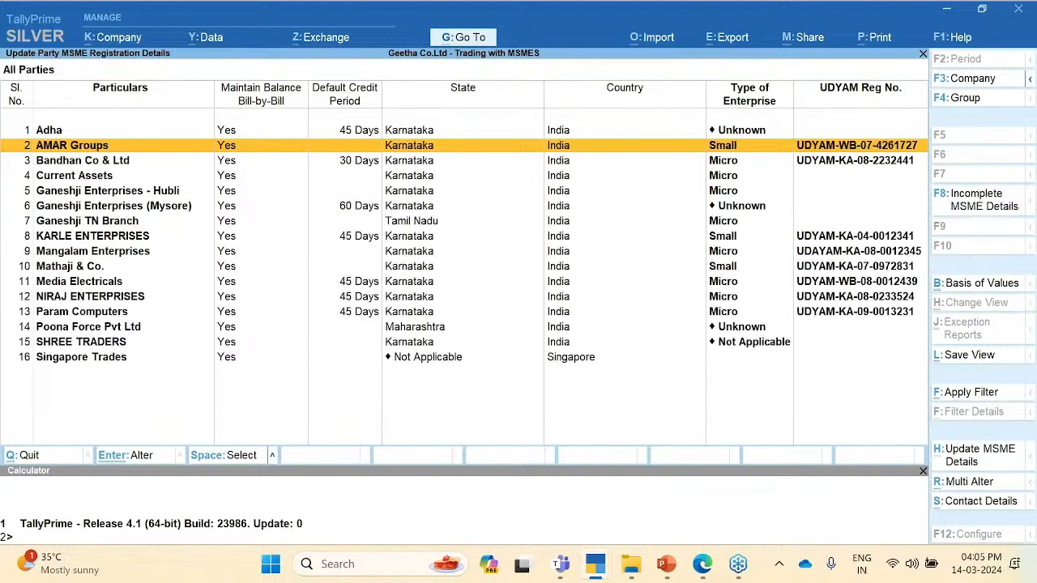
click(851, 237)
key(Down)
key(Down)
key(Down)
key(Down)
key(Down)
key(Down)
key(Down)
key(Down)
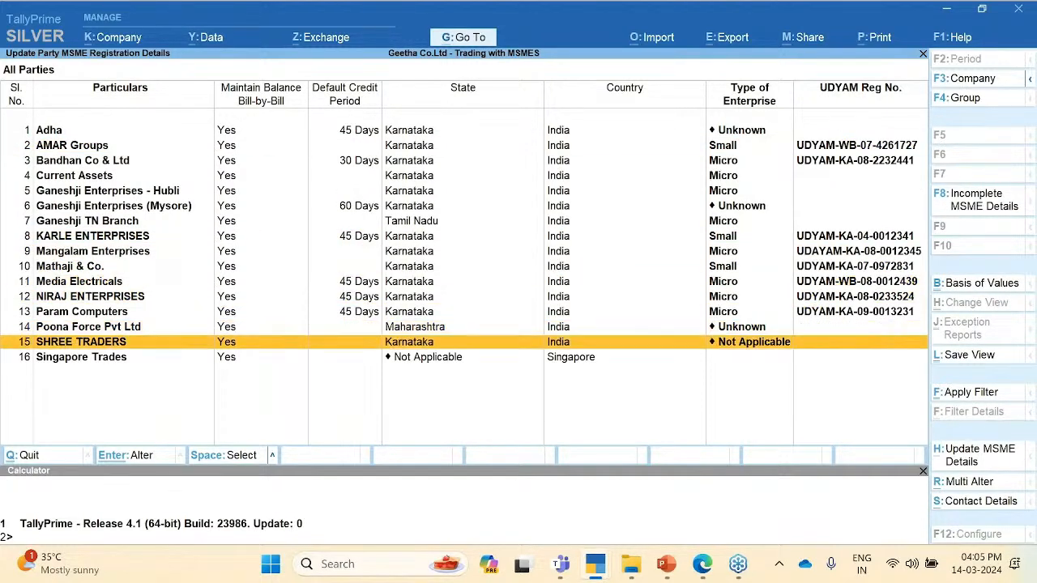
key(Up)
key(Up)
key(Up)
key(Up)
key(Up)
key(Up)
key(Up)
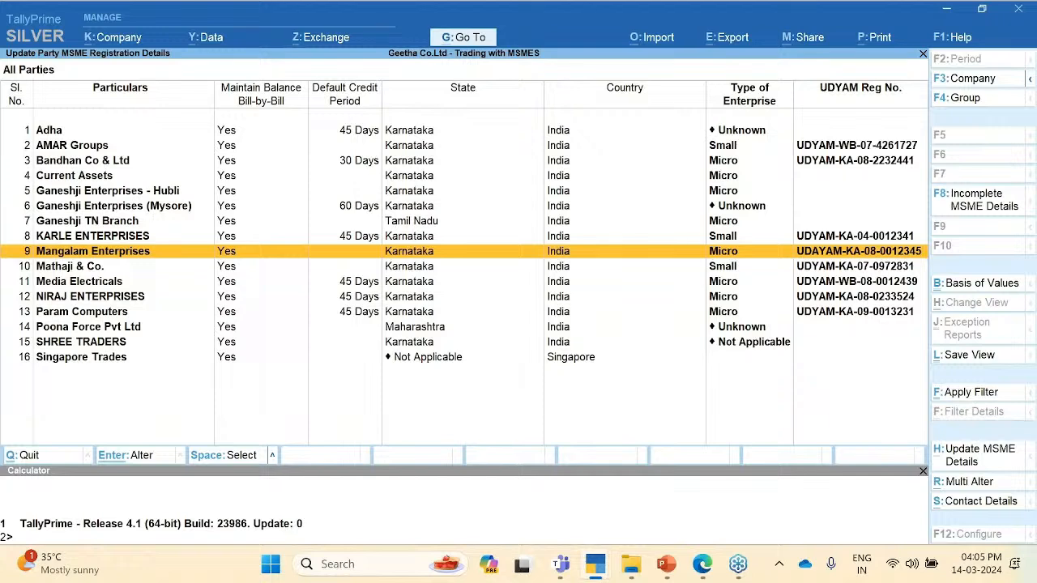
key(Up)
key(Up)
key(Up)
key(Up)
key(Up)
key(Up)
key(Up)
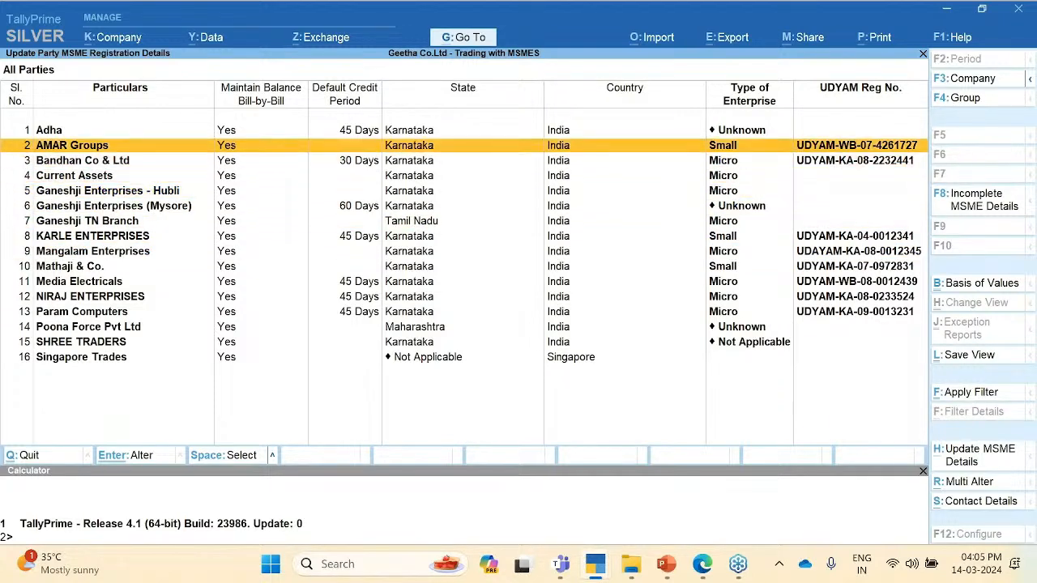
key(Up)
Step: Check Poona Force, SHREE TRADERS, NIRAJ and KARLE rows, then select Ganeshji Enterprises (Mysore)
key(Down)
key(Down)
key(Down)
key(Down)
key(Down)
key(Down)
key(Down)
key(Down)
key(Down)
key(Down)
key(Down)
key(Down)
key(Down)
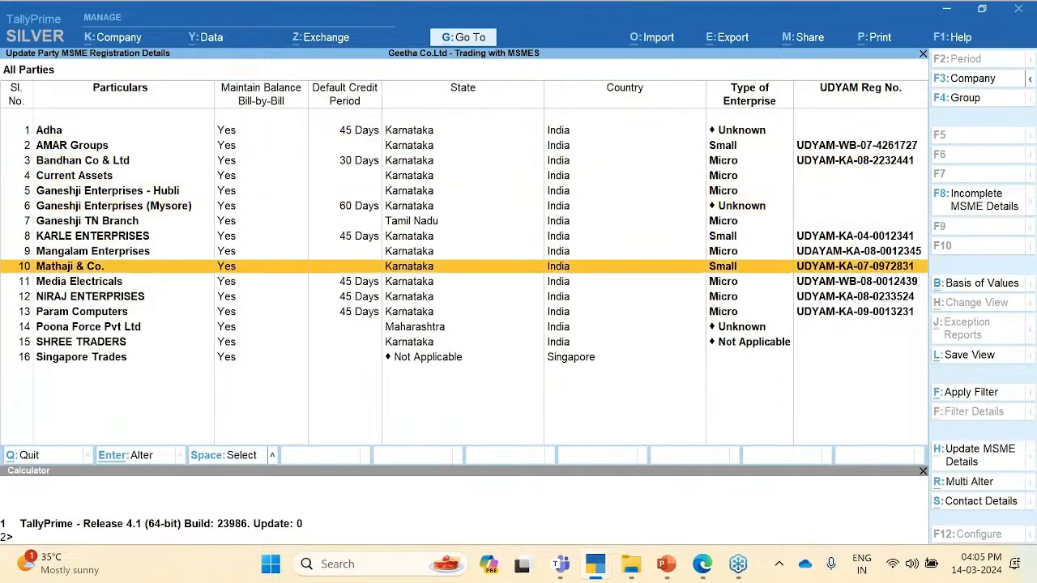
key(Down)
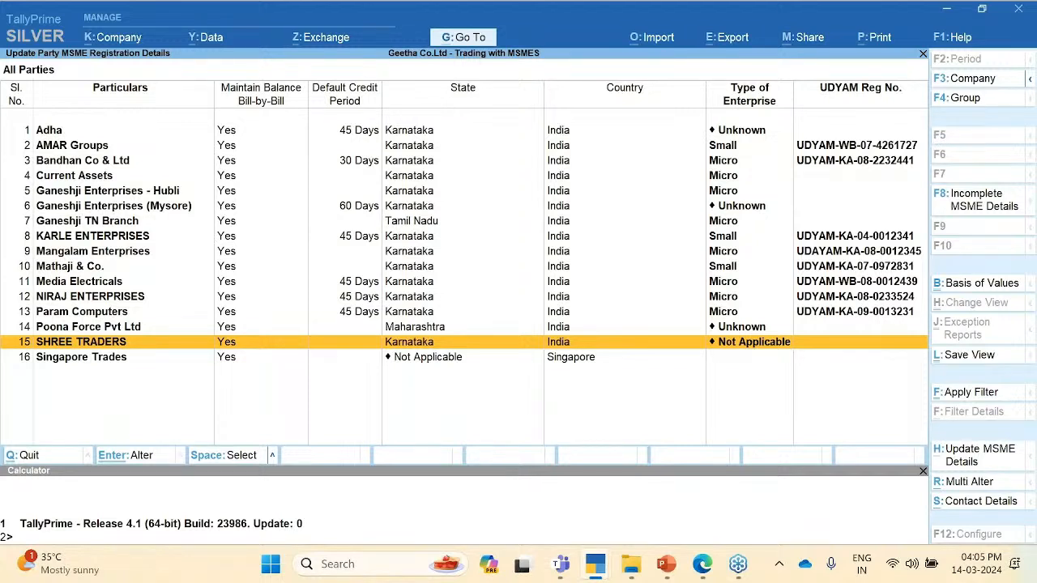
key(Up)
key(Up)
key(Up)
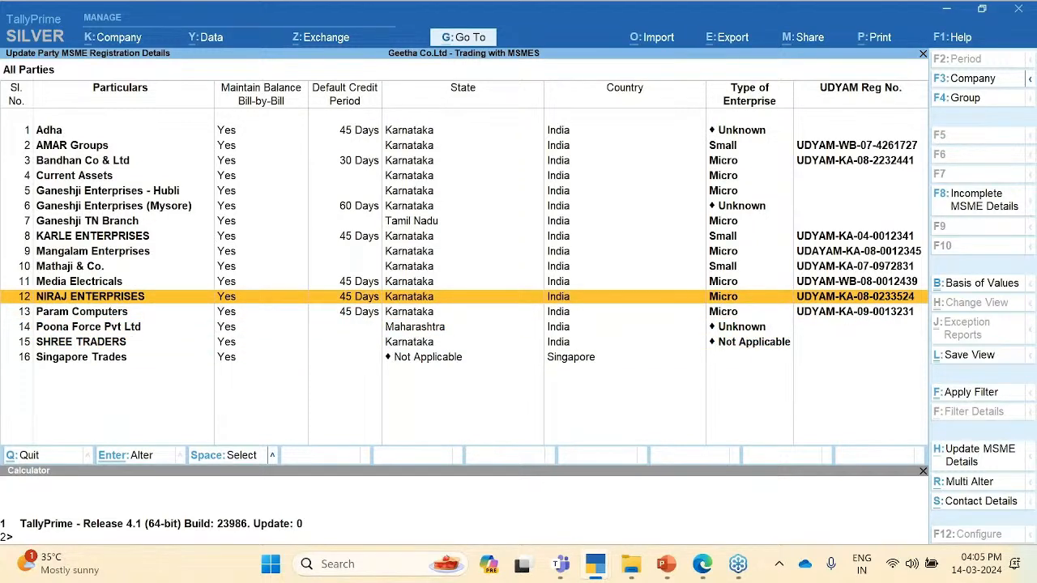
key(Up)
key(Up)
key(Up)
key(Up)
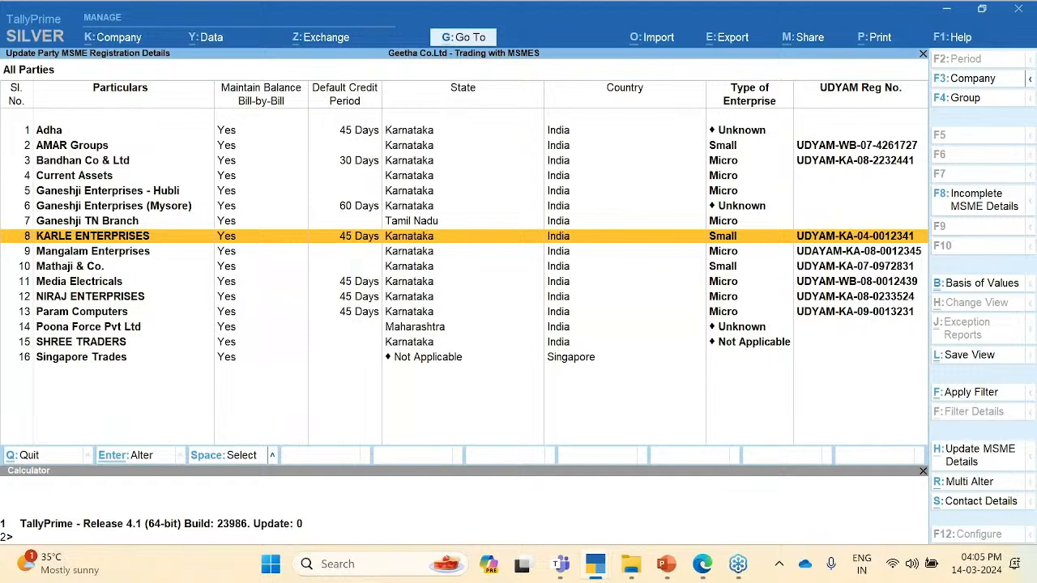
key(Up)
key(Up)
key(Up)
key(Up)
key(Up)
key(Up)
key(Up)
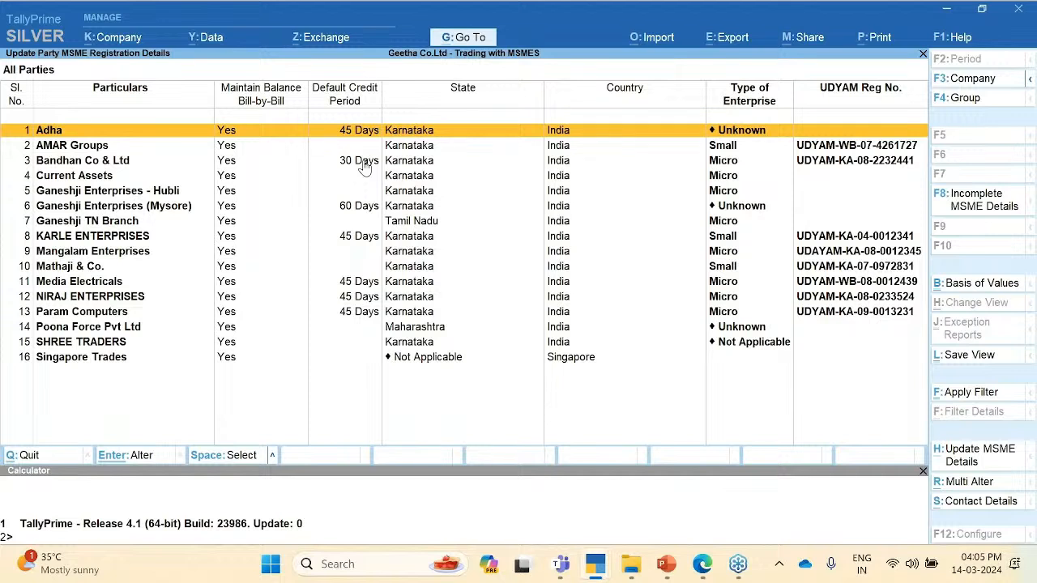
click(364, 209)
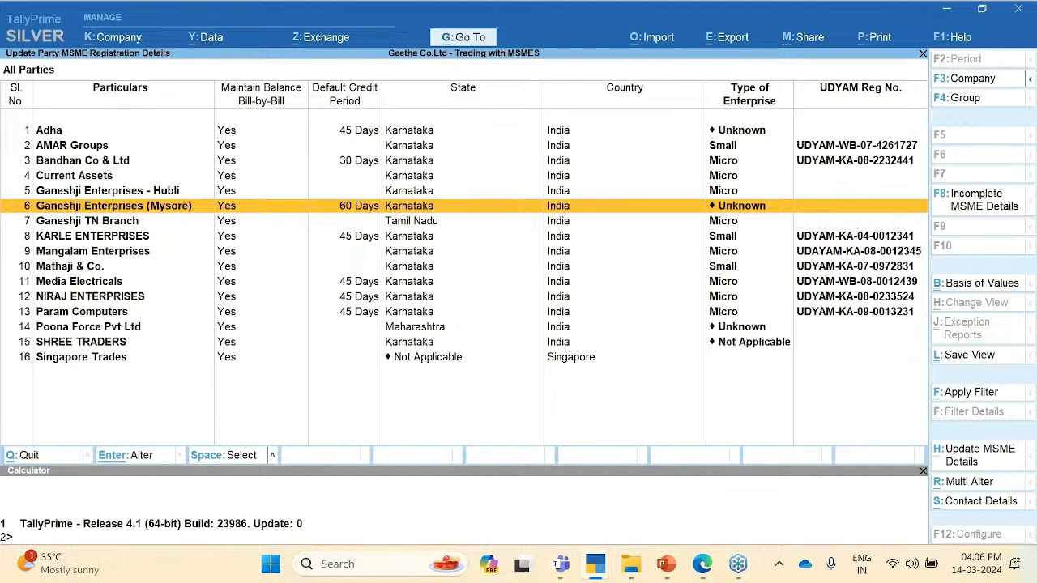
click(658, 38)
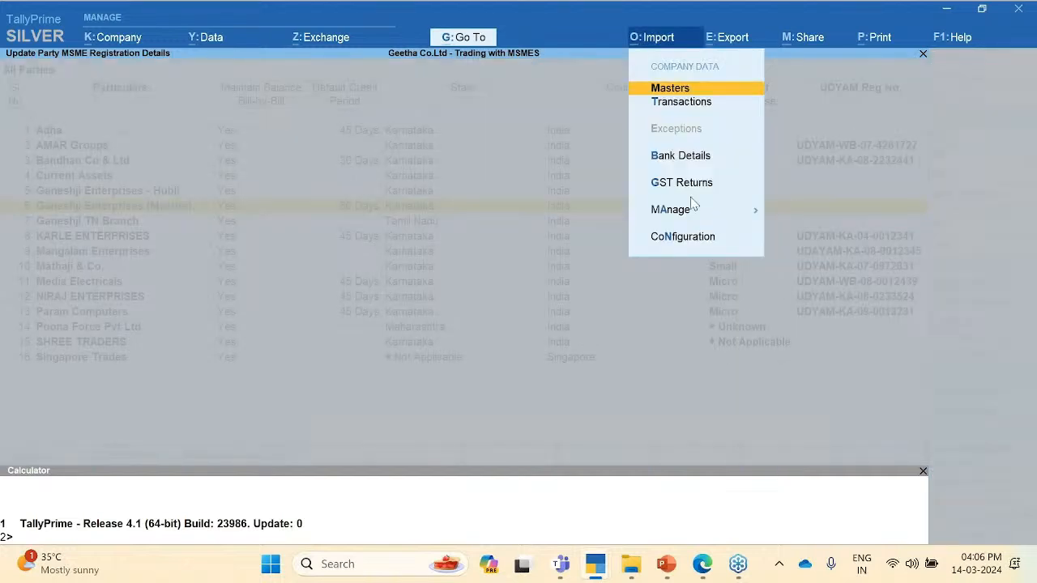
Step: Export TallyPrime's sample Ledger master template in Excel (Spreadsheet) format as Ledger.xlsx
click(687, 94)
key(Return)
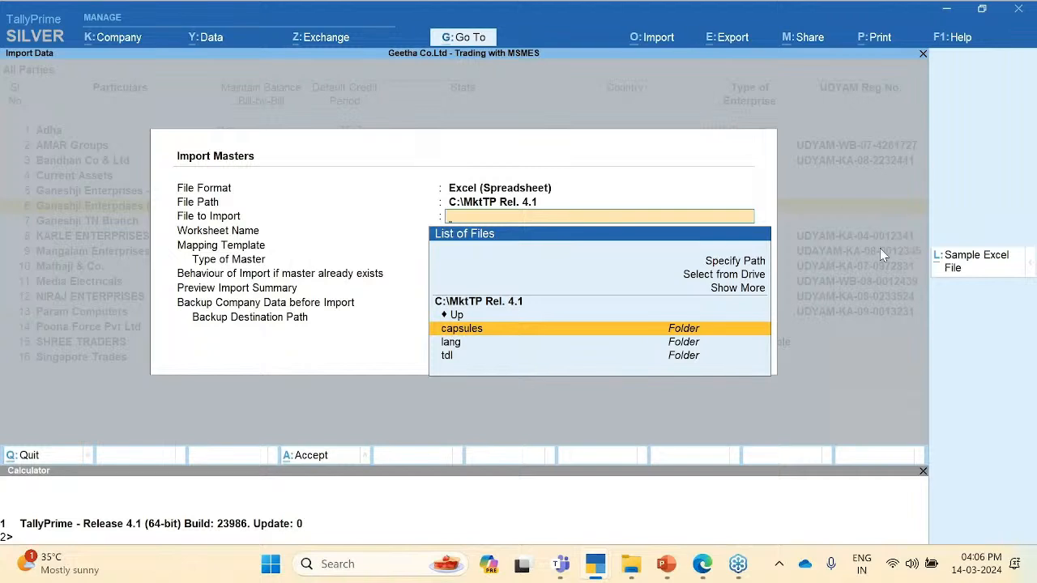
click(960, 261)
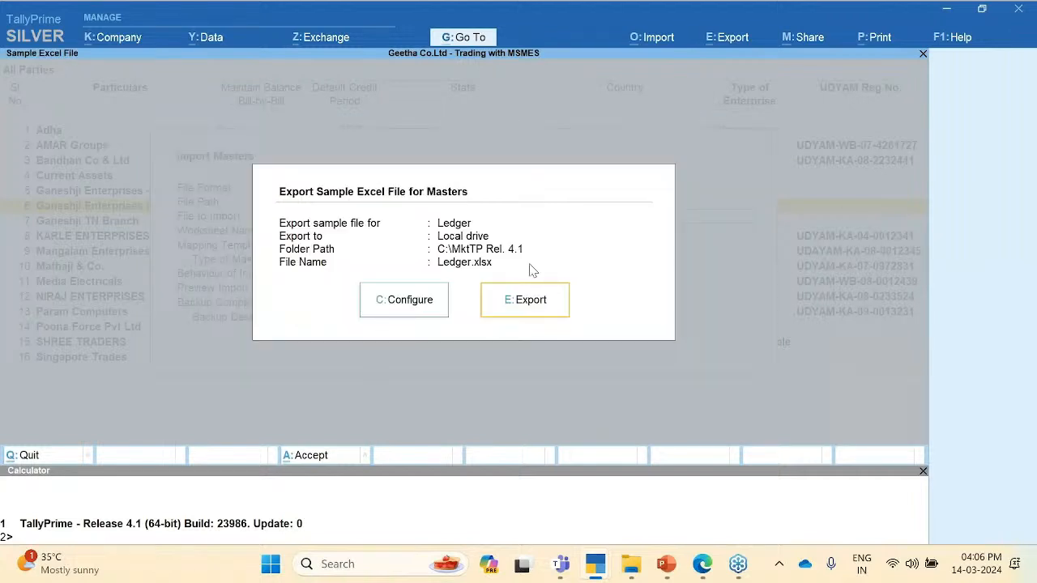
click(545, 305)
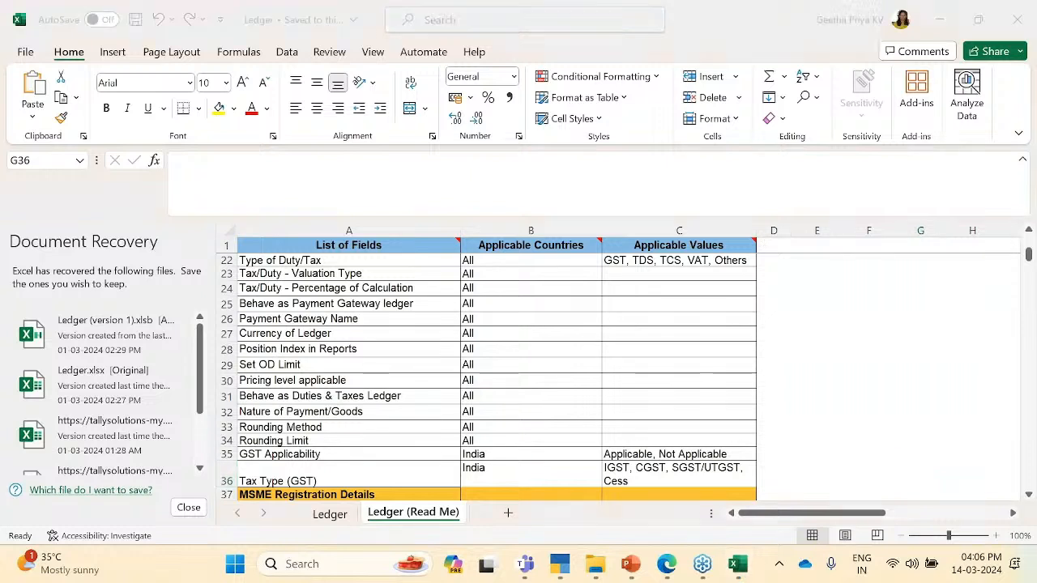
Step: Dismiss Excel's recovered-files panel and review the MSME Registration Details fields on the Read Me sheet
click(188, 509)
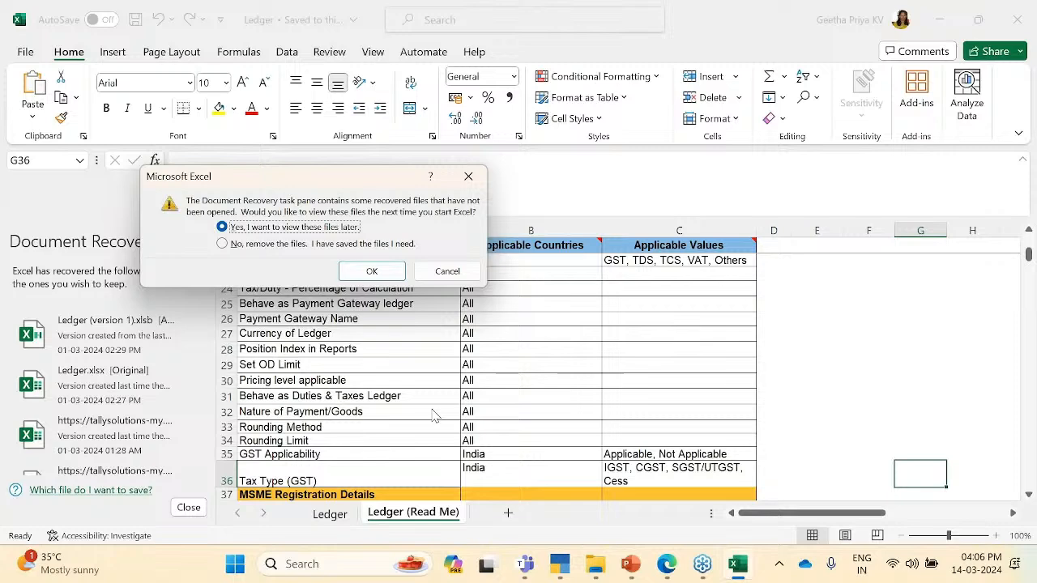
click(371, 271)
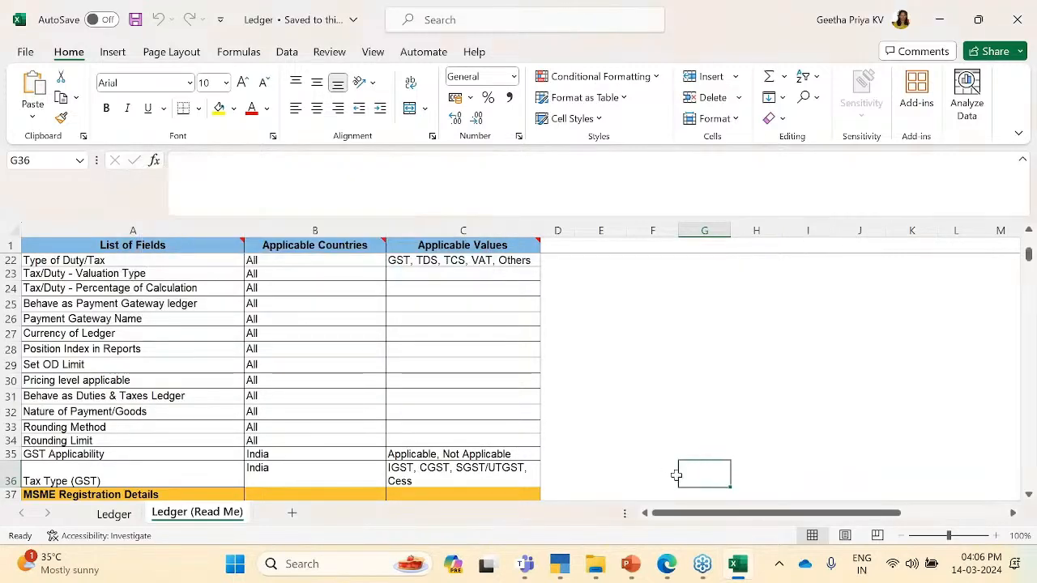
key(Up)
click(77, 494)
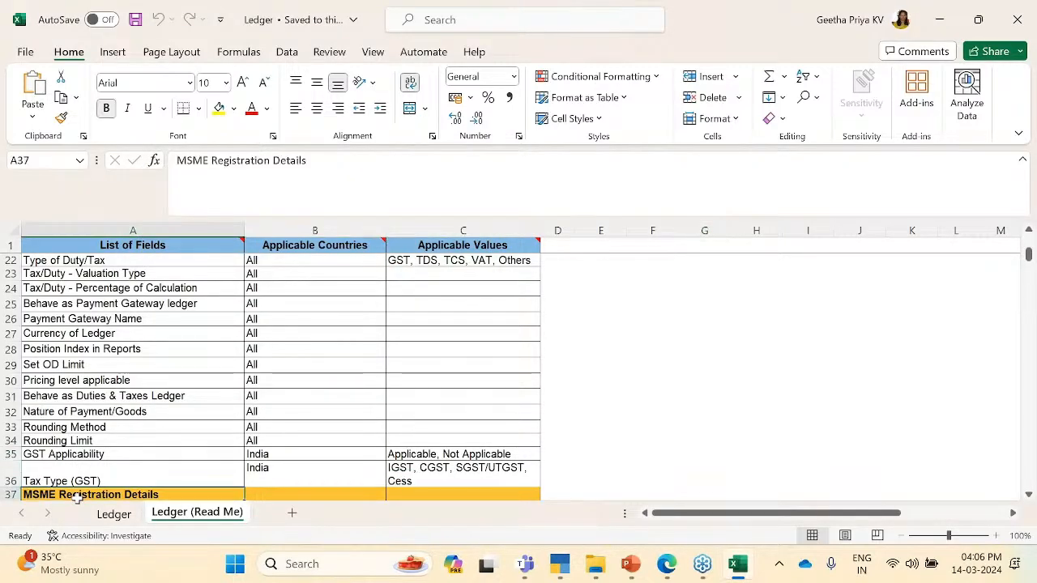
key(Down)
key(Down)
key(Down)
key(Down)
key(Down)
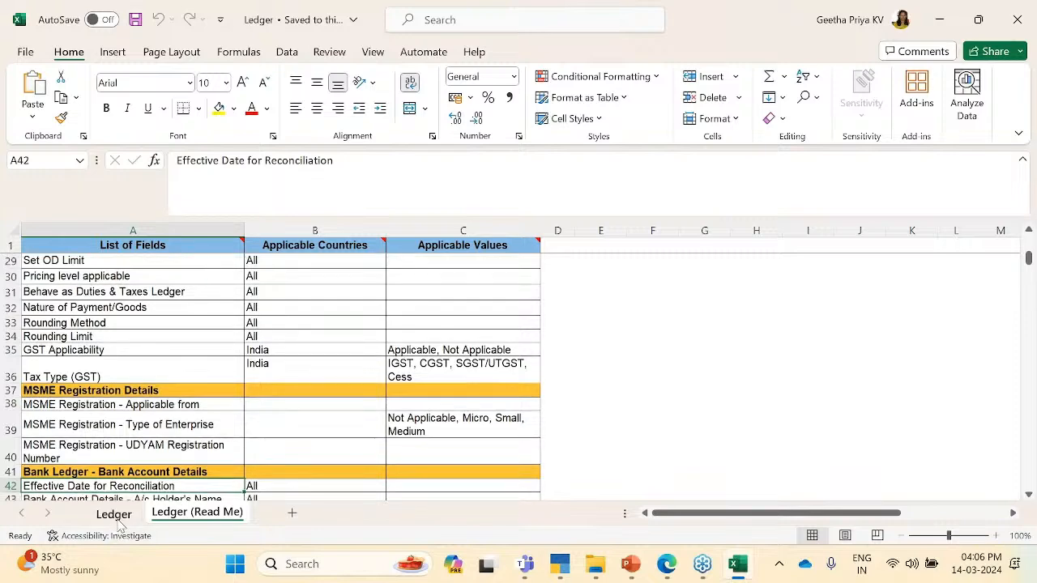
Step: On the Ledger sheet, enter a sample party name in A2 and the heading 'Ud' after Pincode
click(113, 514)
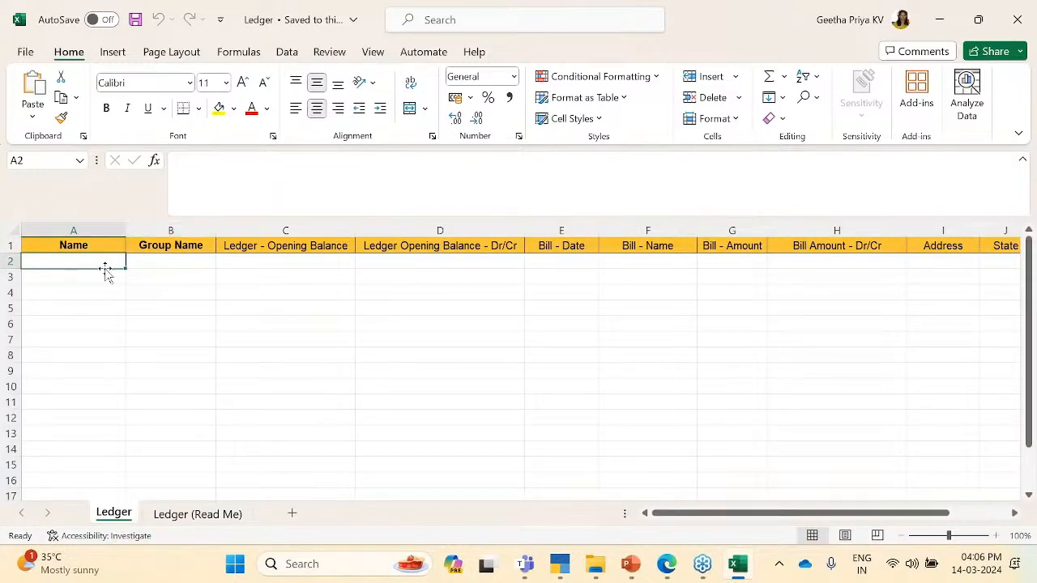
text(Geetha)
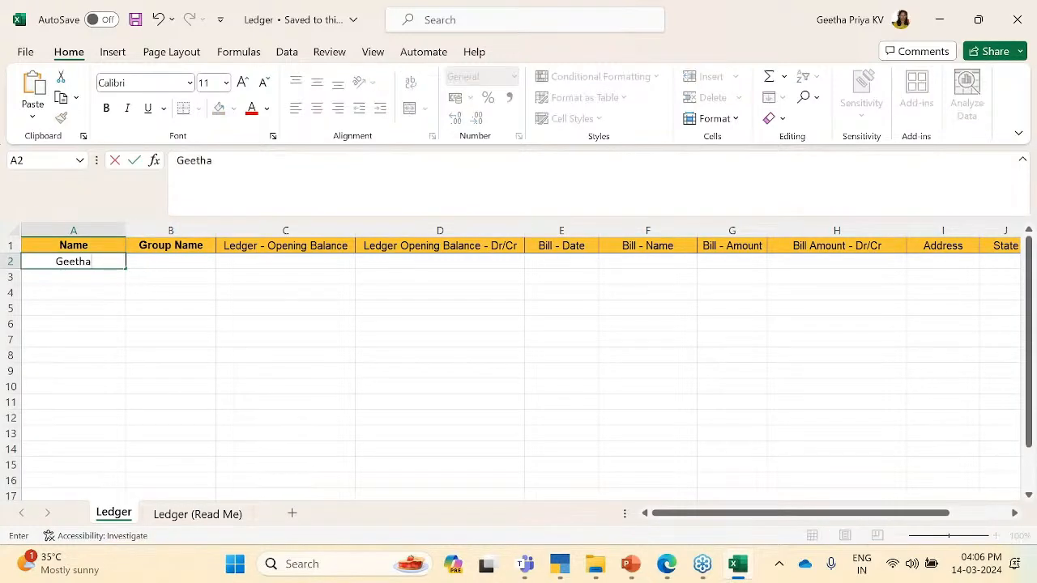
key(Return)
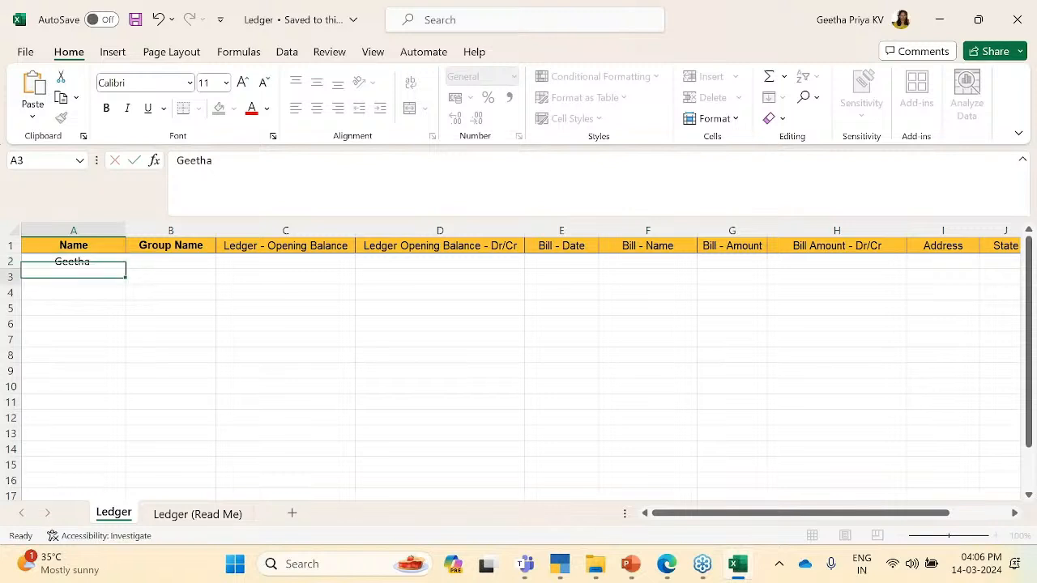
key(Up)
key(Up)
key(Right)
key(Right)
key(Right)
key(Right)
key(Right)
key(Right)
key(Right)
key(Right)
key(Right)
key(Right)
key(Right)
key(Right)
key(Right)
key(Right)
key(Right)
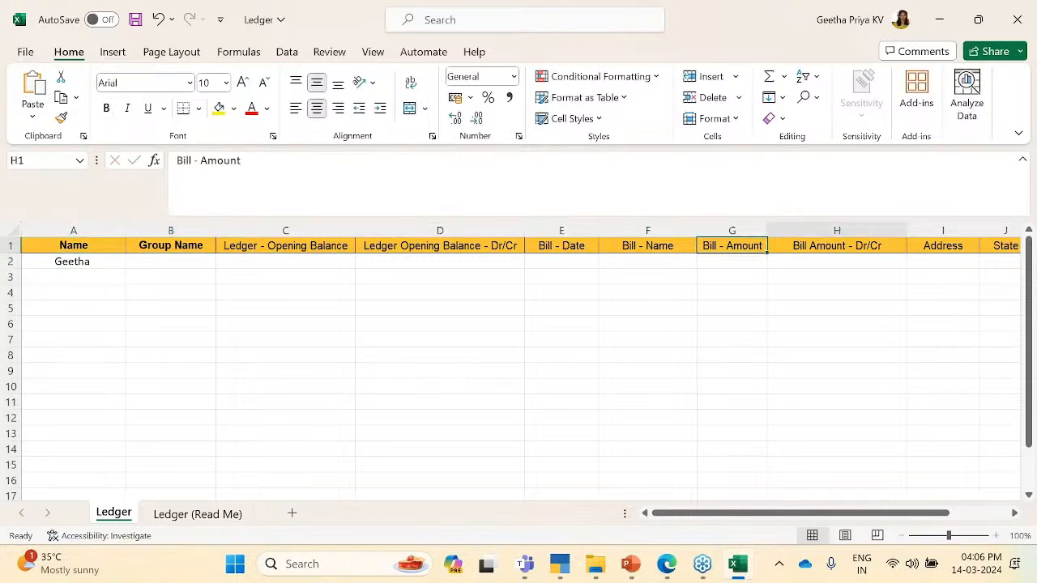
key(Left)
key(Left)
key(Left)
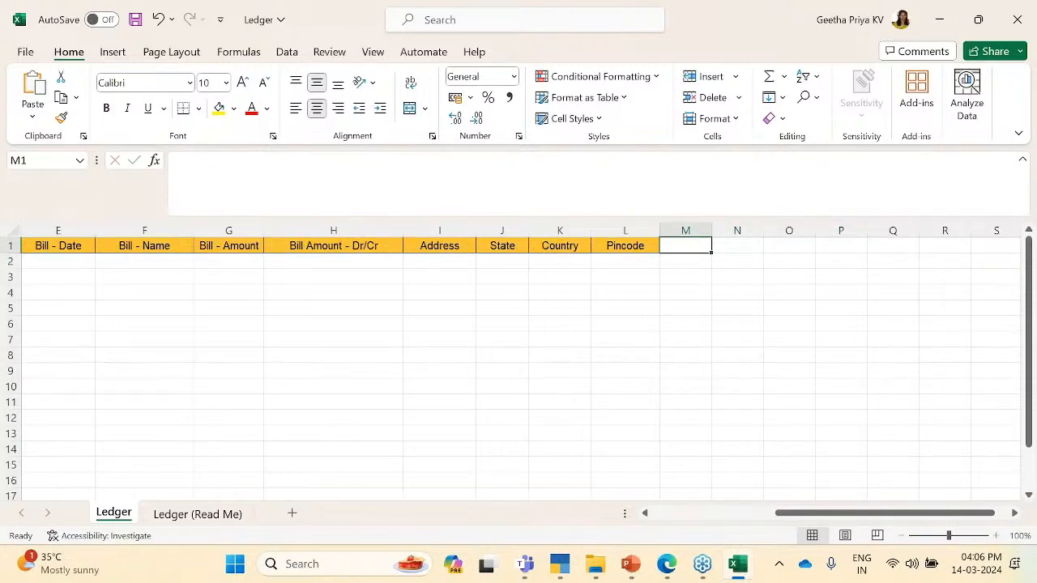
text(Ud)
key(Tab)
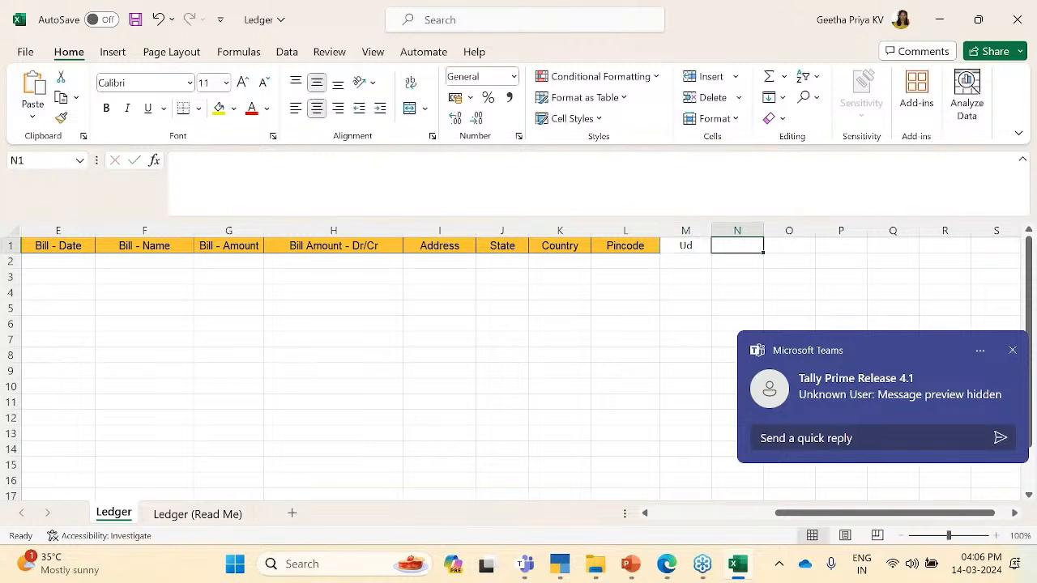
Step: Dismiss the Teams chat notification and return to TallyPrime
click(1013, 353)
drag(941, 355, 1029, 404)
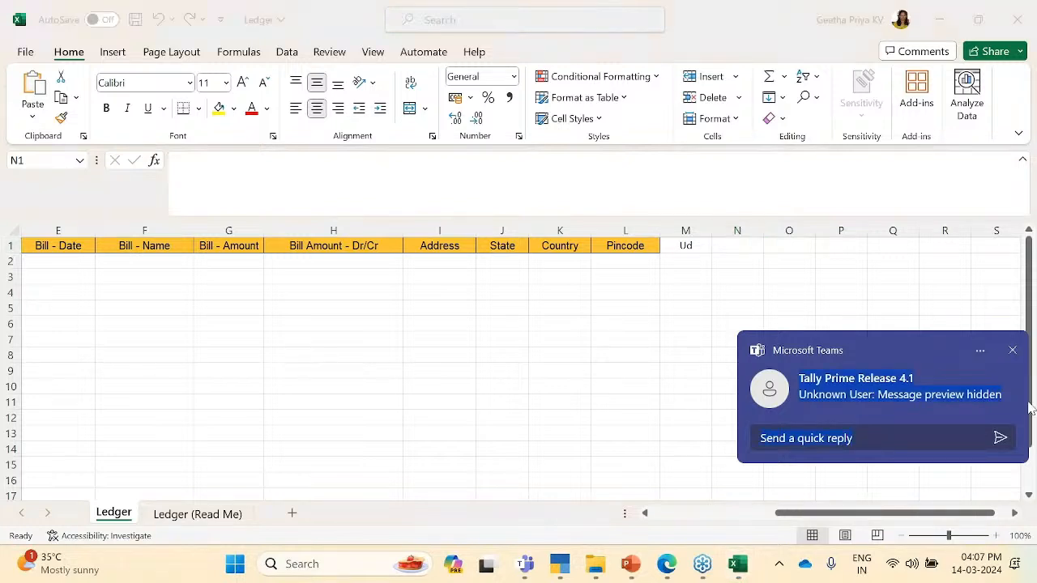
click(1013, 351)
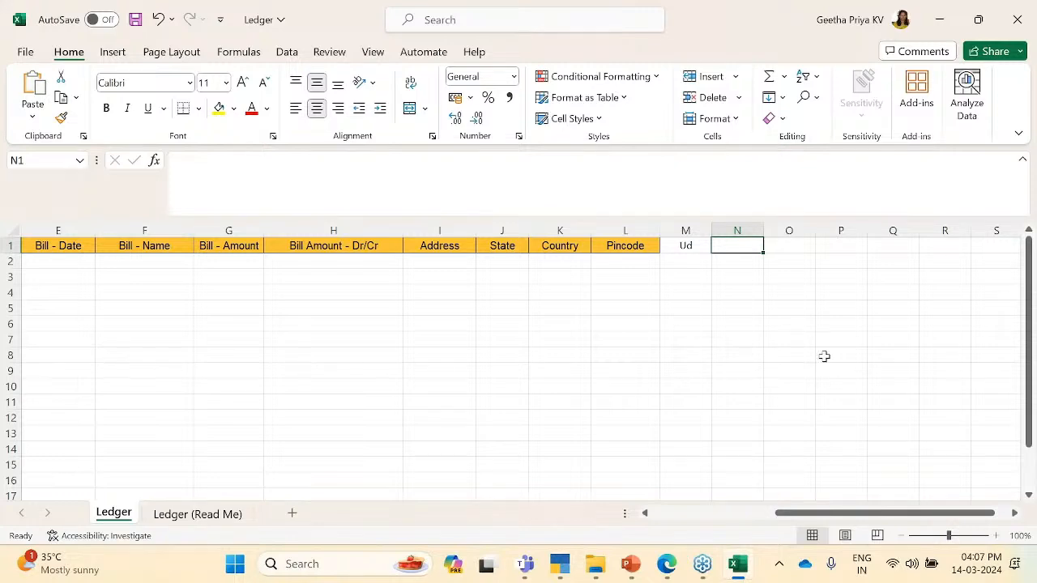
key(alt+Tab)
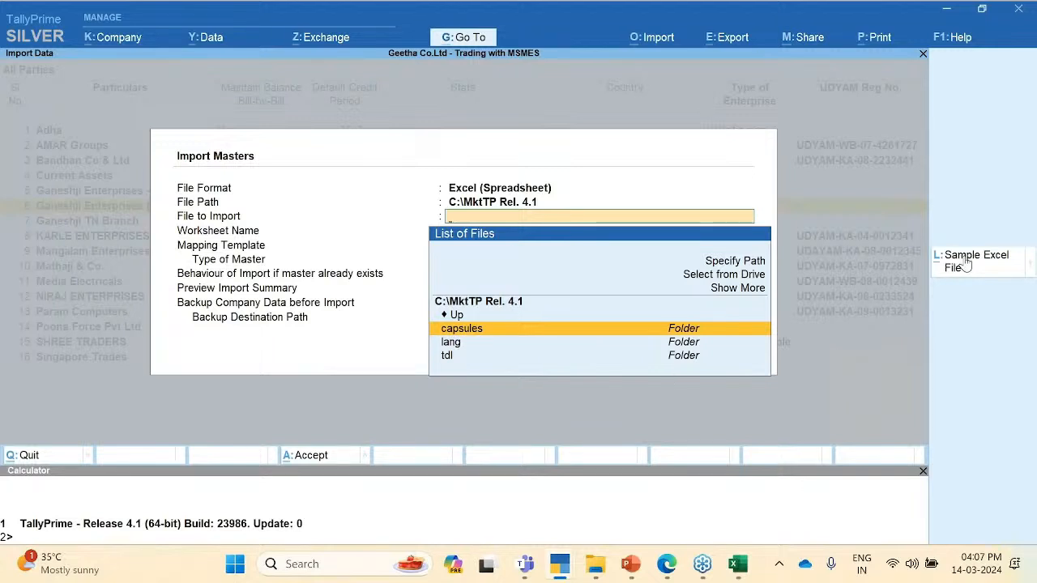
Step: Cancel Import Masters, check the party MSME details around KARLE ENTERPRISES, then exit to MSME Reports
key(Escape)
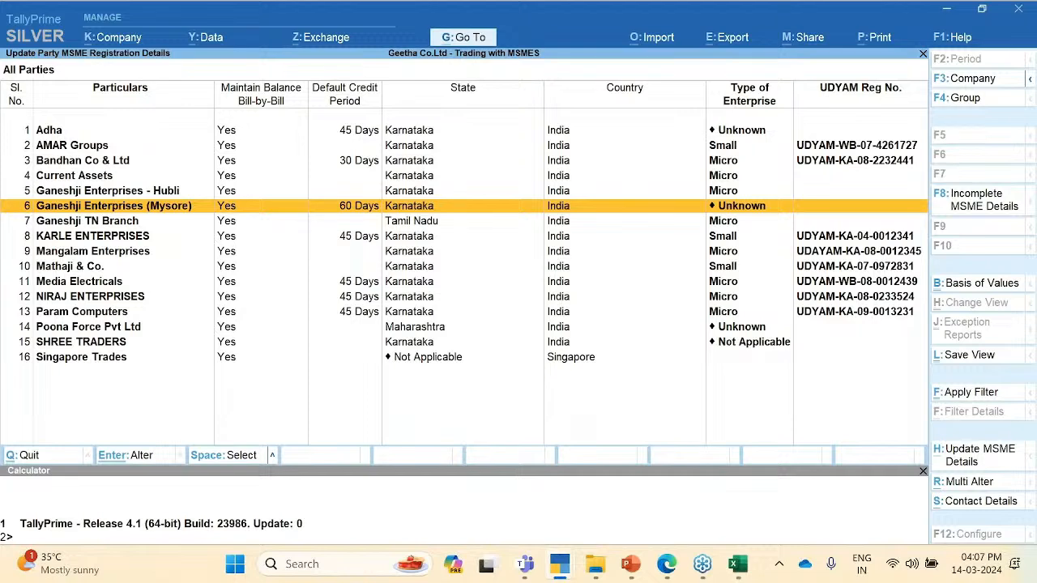
key(Down)
key(Down)
key(Down)
key(Down)
key(Down)
key(Down)
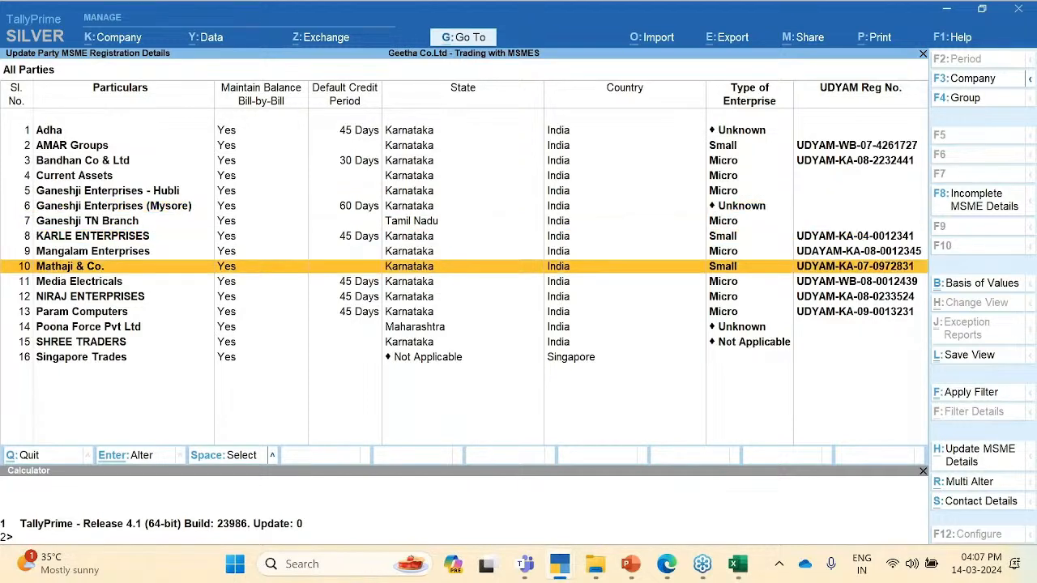
key(Up)
key(Up)
key(Up)
key(Up)
key(Up)
key(Up)
key(Up)
key(Up)
key(Up)
key(Up)
key(Up)
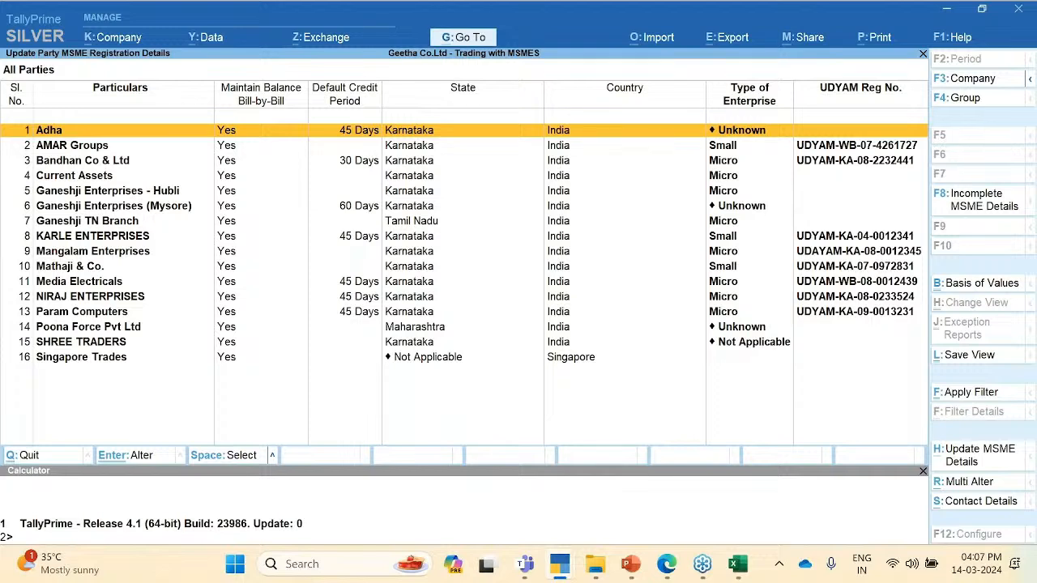
key(F4)
key(Escape)
key(Escape)
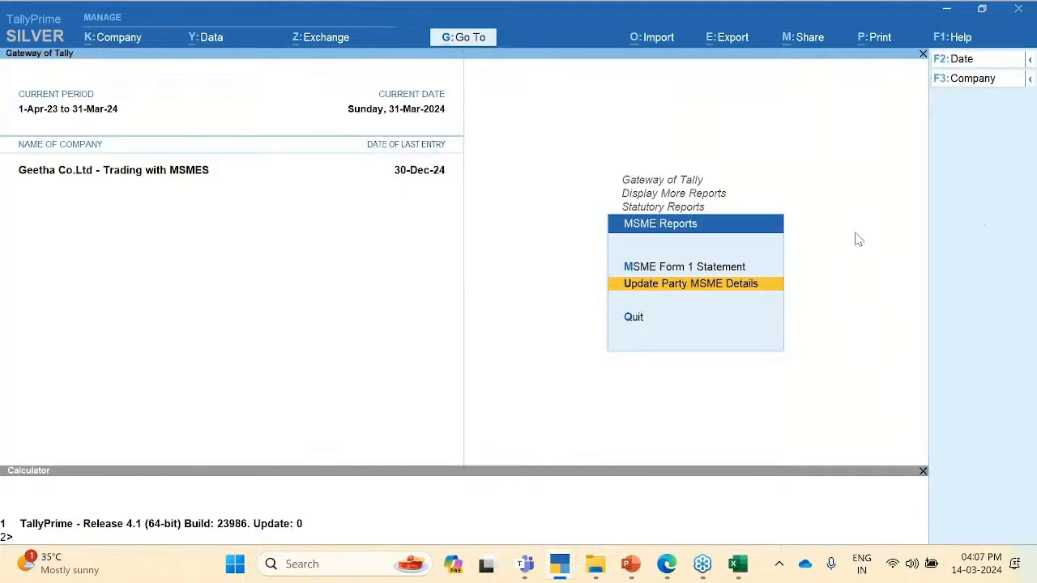
Step: Return to Gateway of Tally and start a new voucher entry from Vouchers
key(Escape)
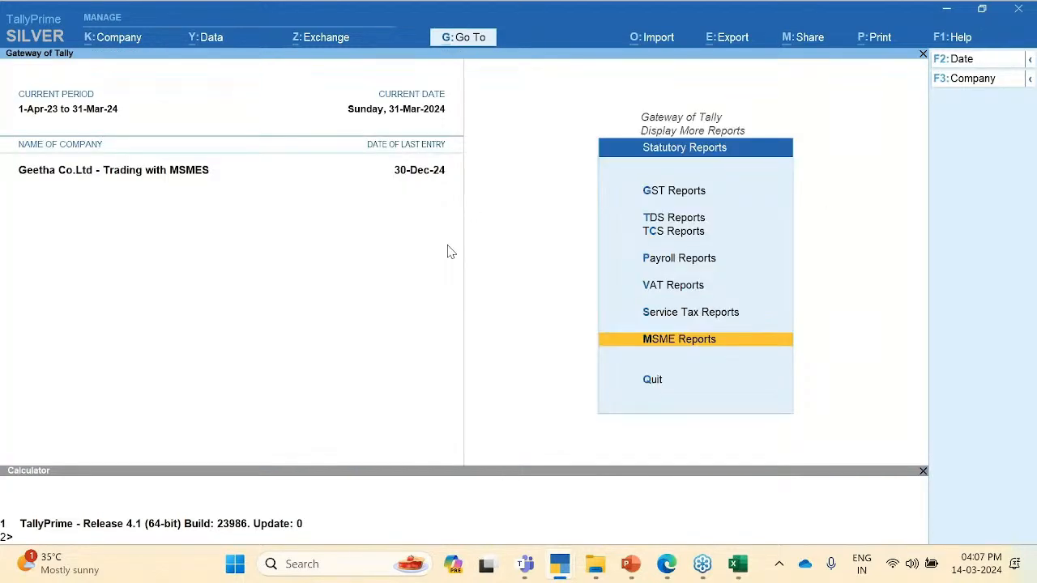
key(Escape)
key(Up)
key(Up)
key(Up)
key(Up)
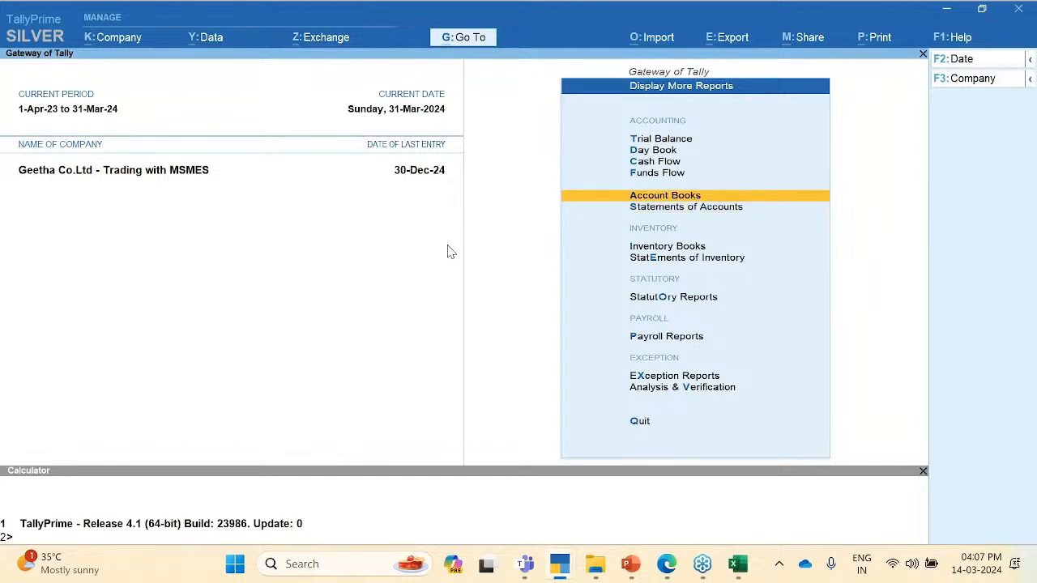
key(Escape)
key(Up)
key(Up)
key(Up)
key(Up)
key(Up)
key(Up)
key(Up)
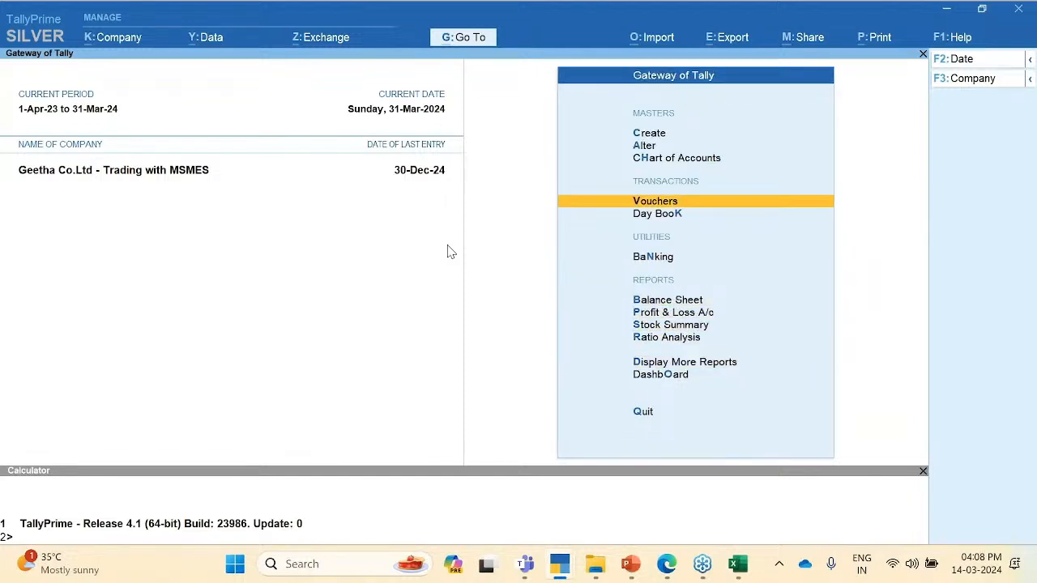
key(Return)
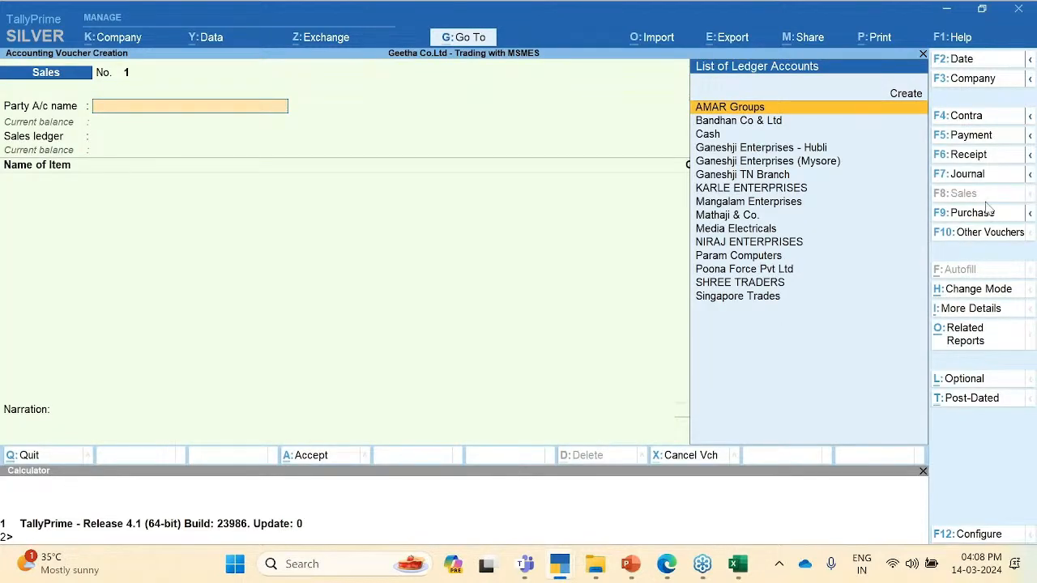
Step: Make it a Purchase voucher dated 14-3-24 with supplier invoice number 000
key(F9)
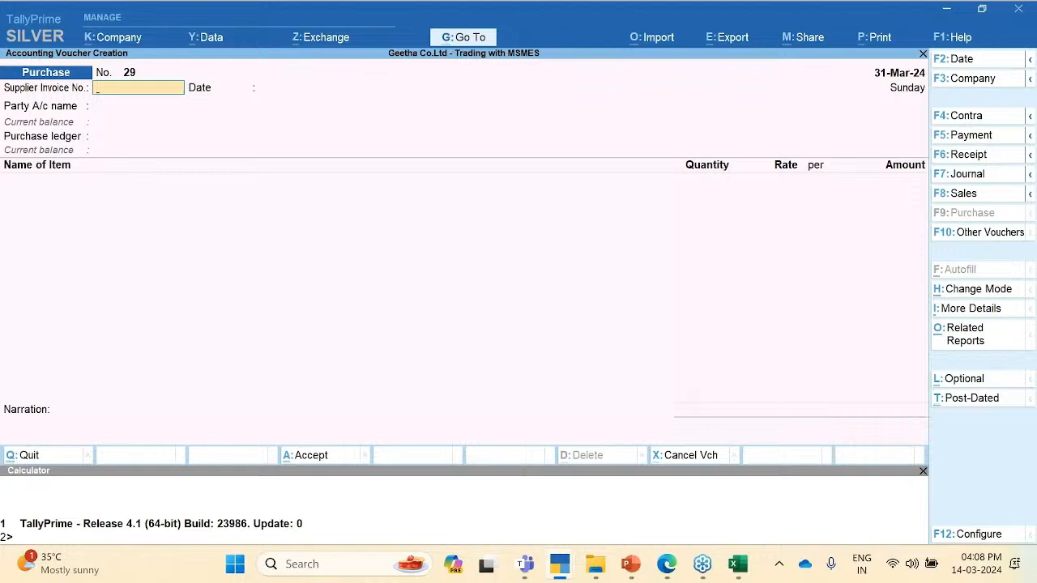
key(F2)
text(1)
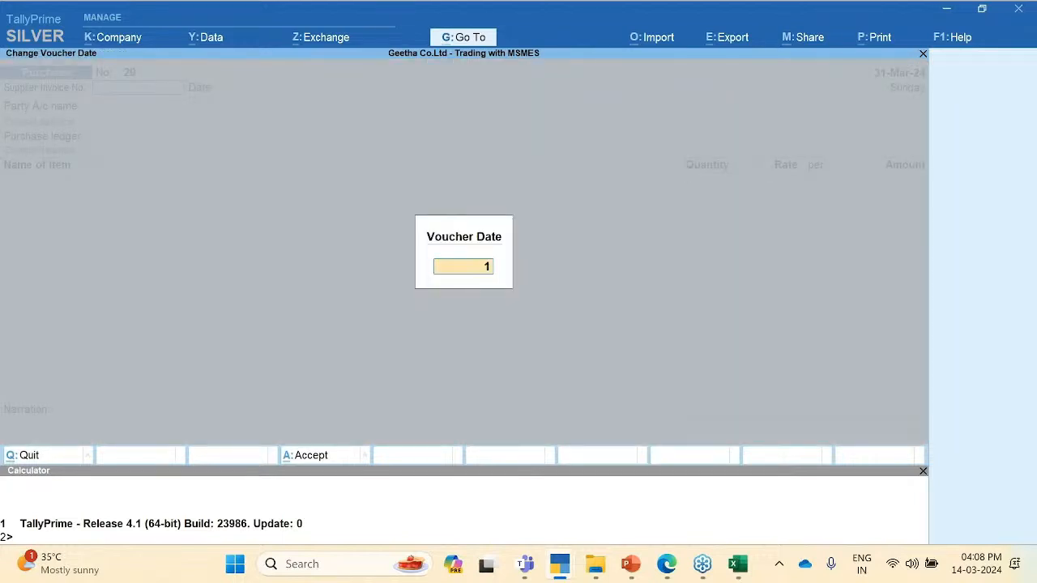
text(4-3-24)
key(Return)
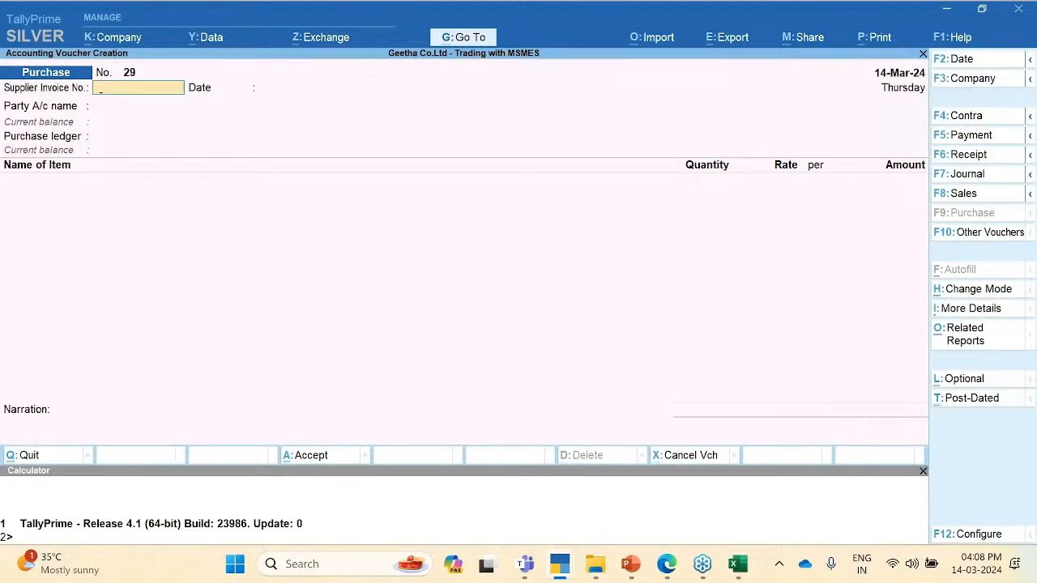
text(0001)
key(Return)
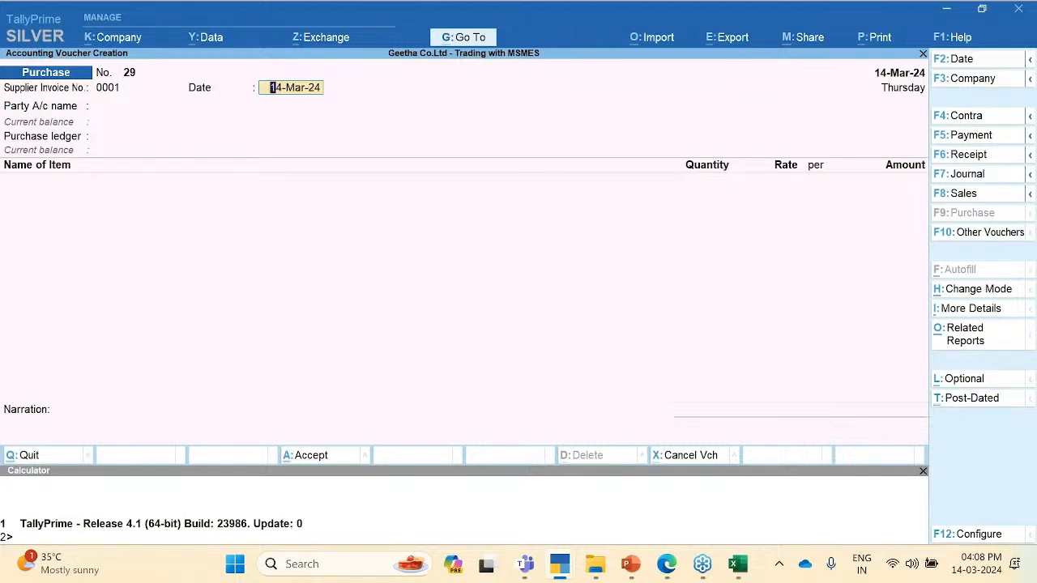
Step: Select Mangalam Enterprises as supplier, accept its party details, and choose Purchase Ledger
key(Return)
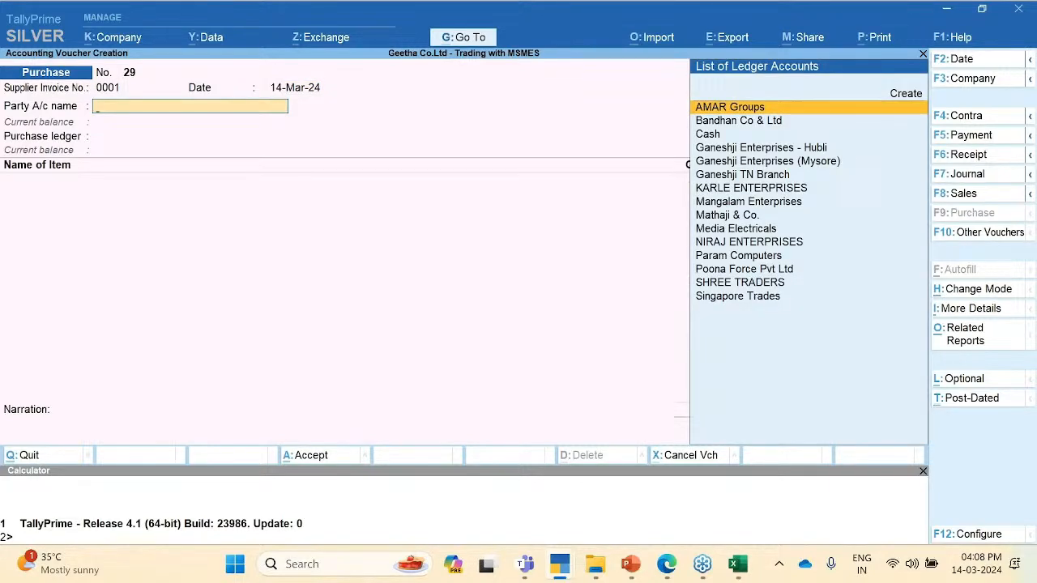
key(Down)
key(Down)
key(Down)
key(Down)
key(Down)
key(Down)
key(Down)
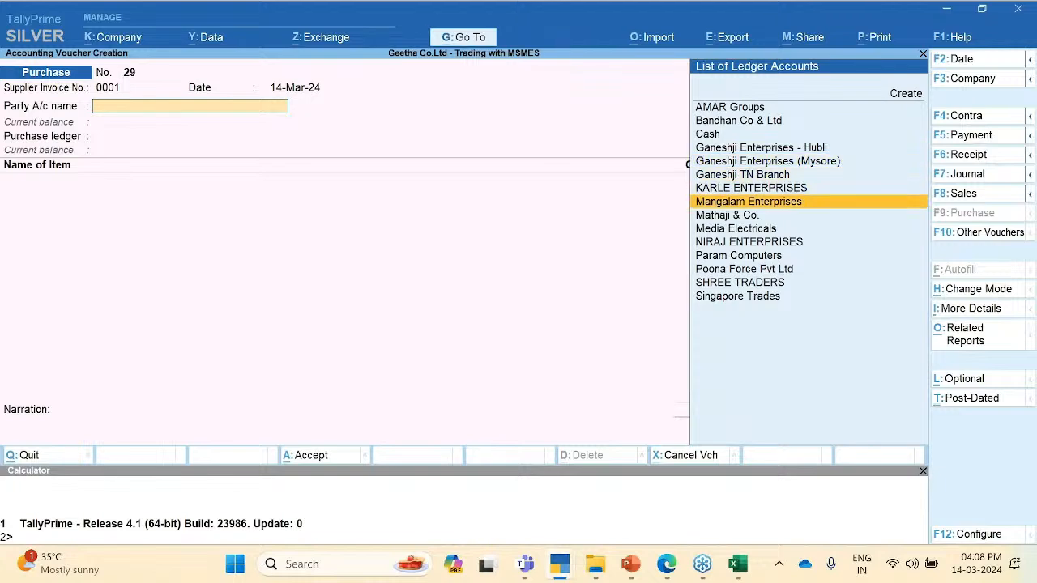
key(Return)
key(ctrl+a)
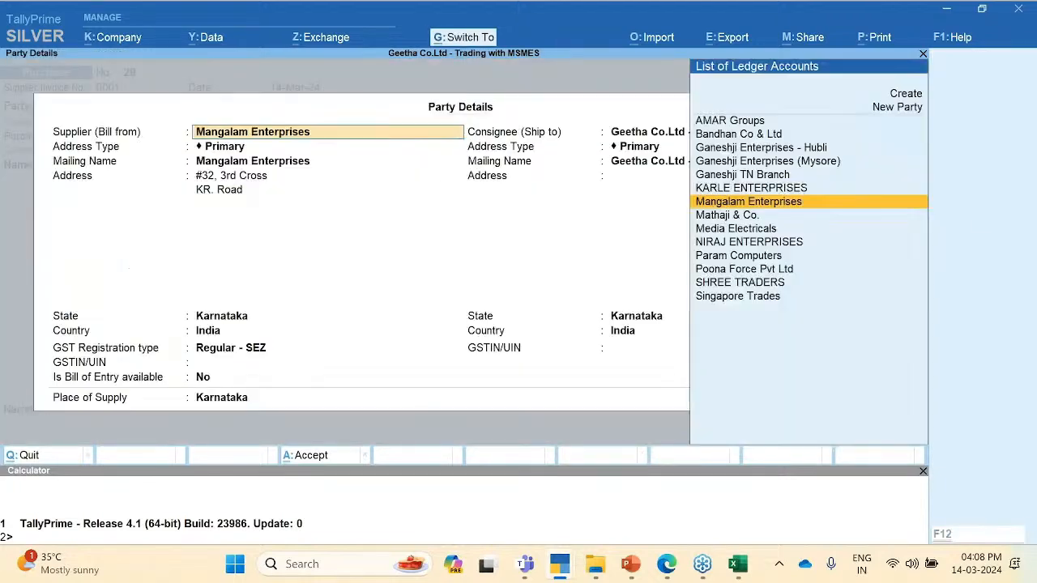
key(ctrl+a)
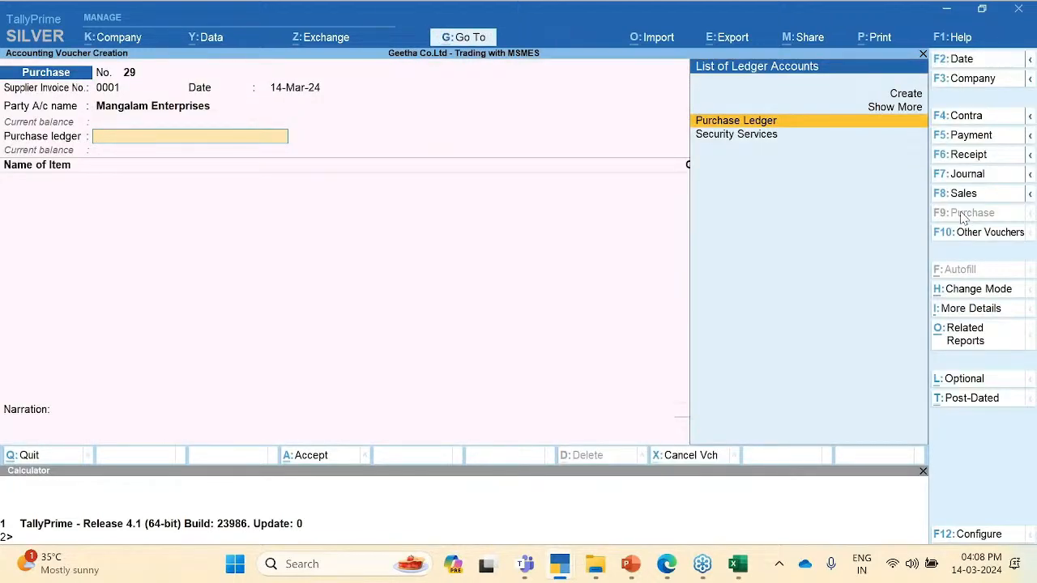
key(Return)
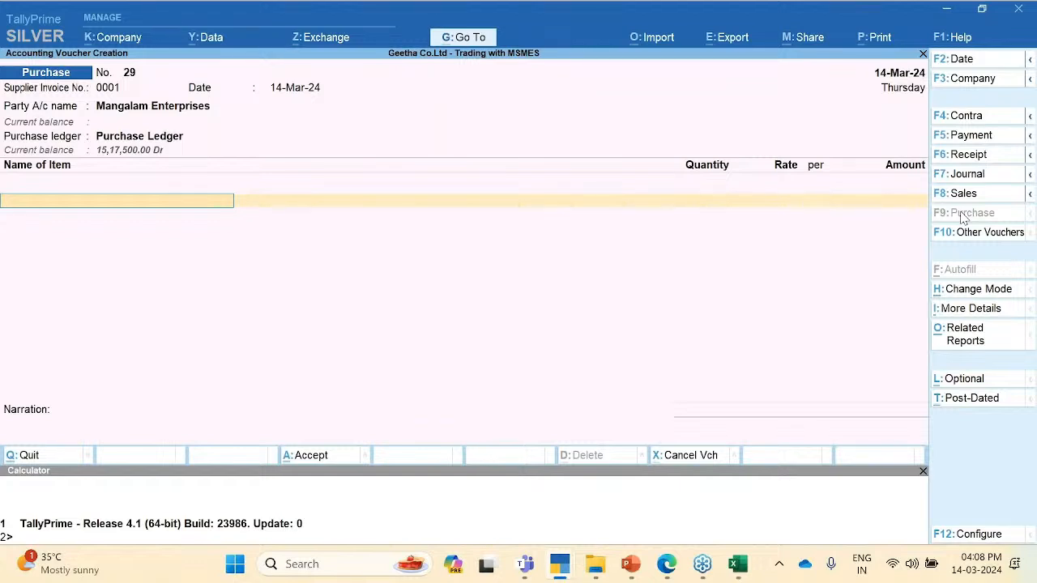
Step: Add 1 Samsung TV at the existing 25,000.00 rate, correcting the mistyped quantity 1000
key(Down)
key(Down)
key(Down)
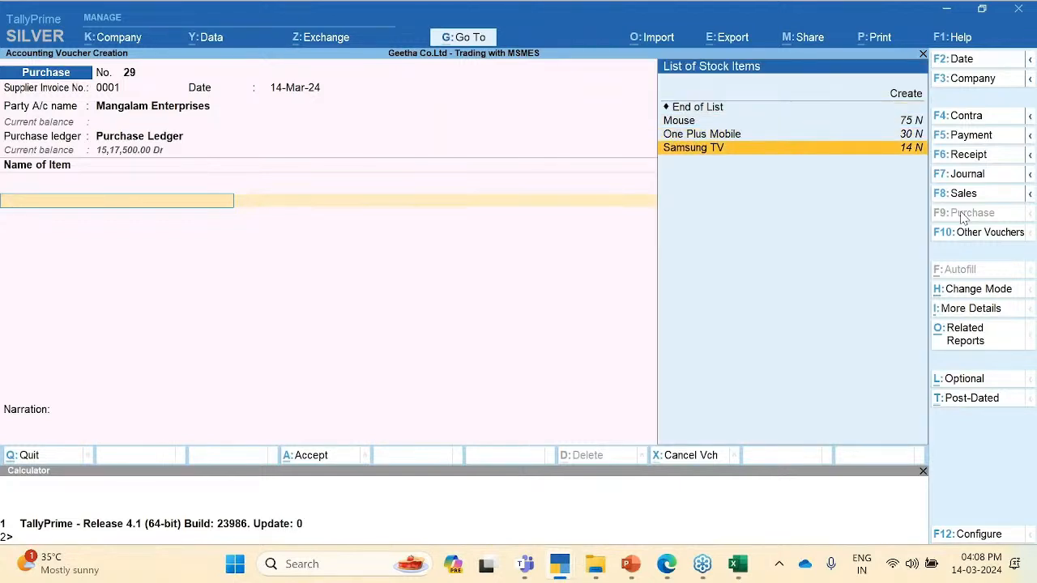
key(Return)
text(1000)
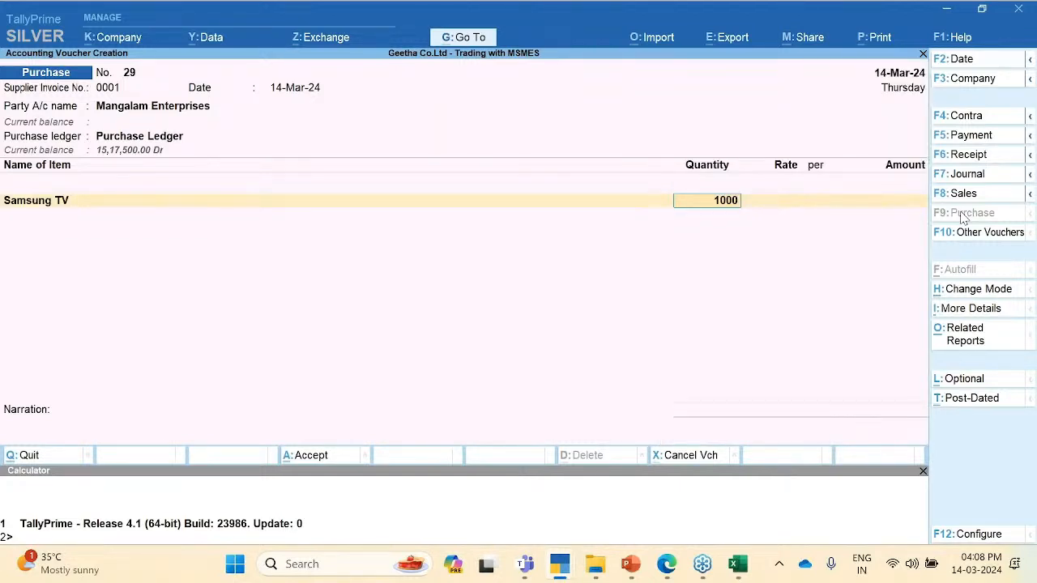
key(Return)
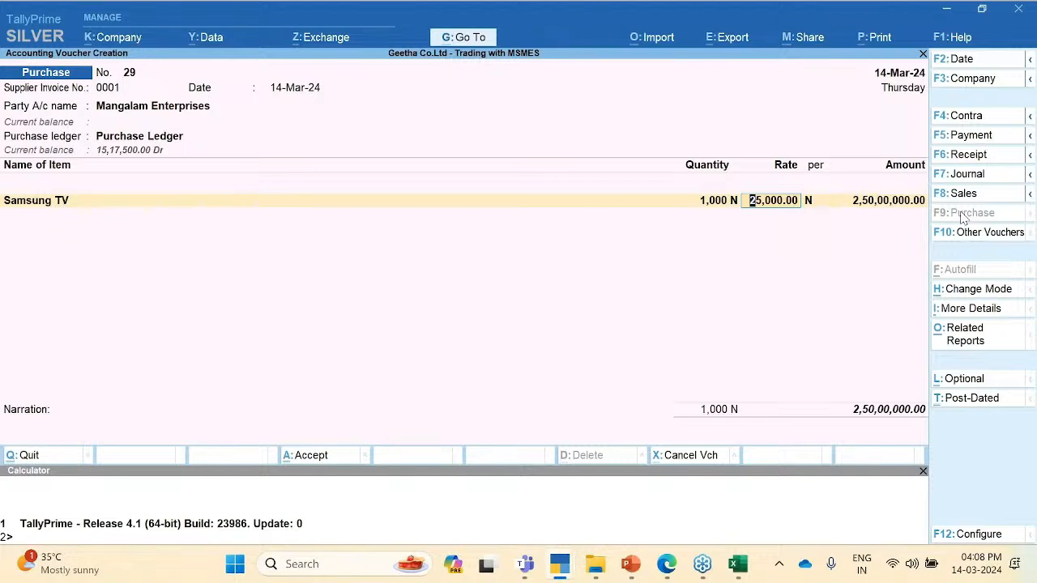
key(BackSpace)
text(1)
key(Return)
key(Return)
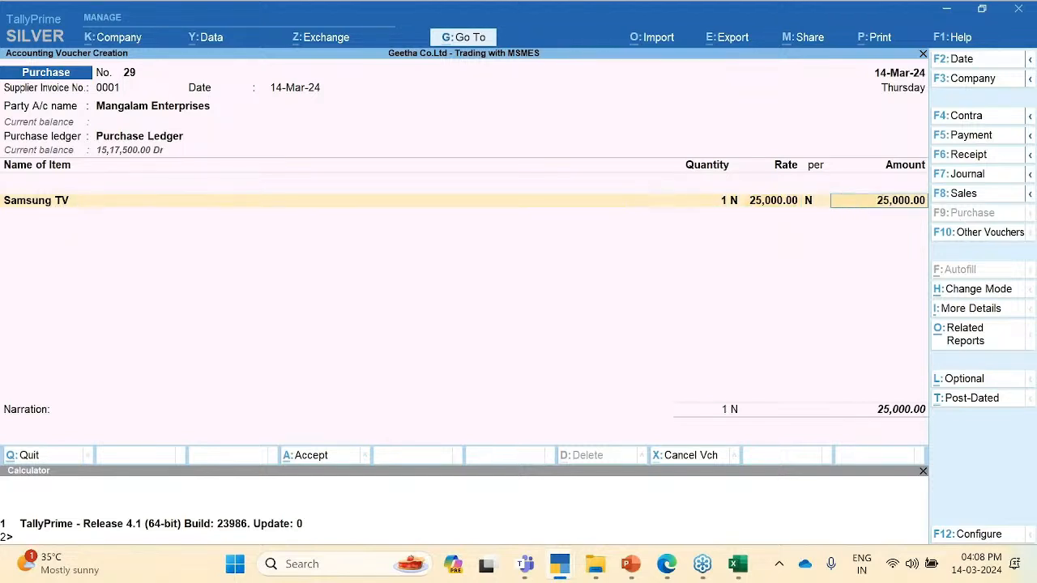
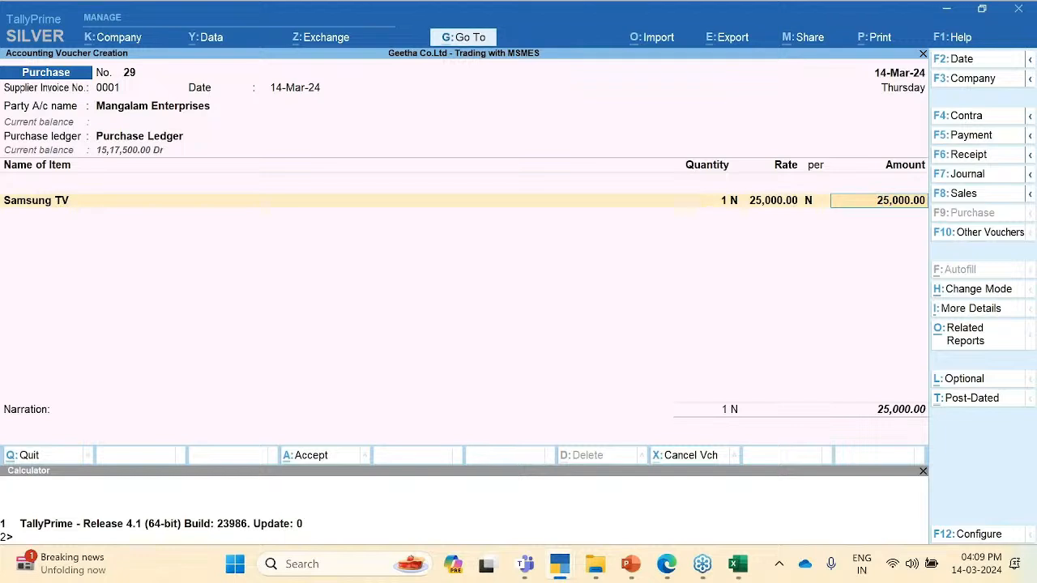
Step: Accept the 25,000.00 Samsung TV amount as a new bill reference and save voucher 29
key(Return)
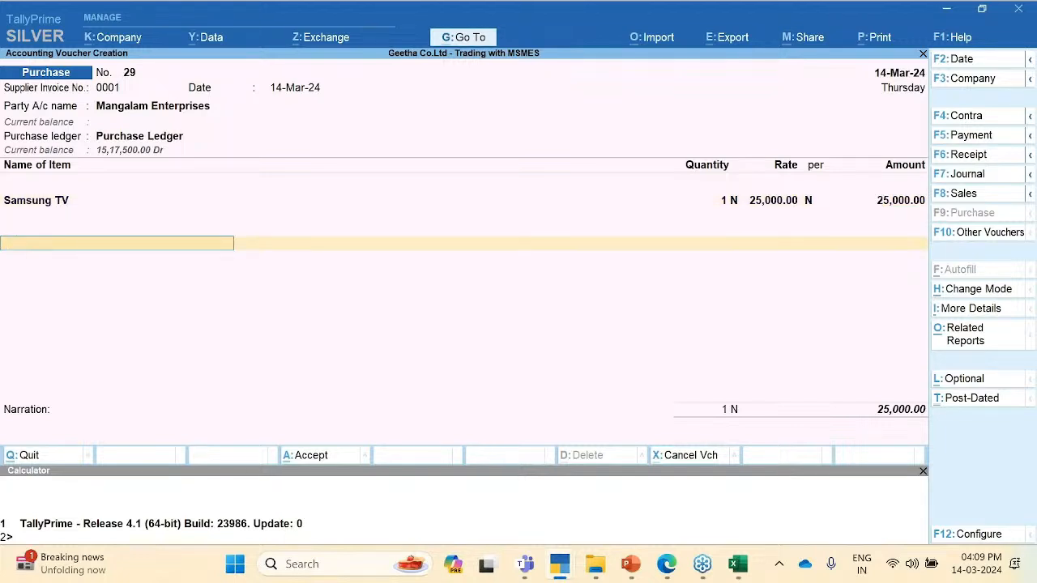
key(Return)
key(Return)
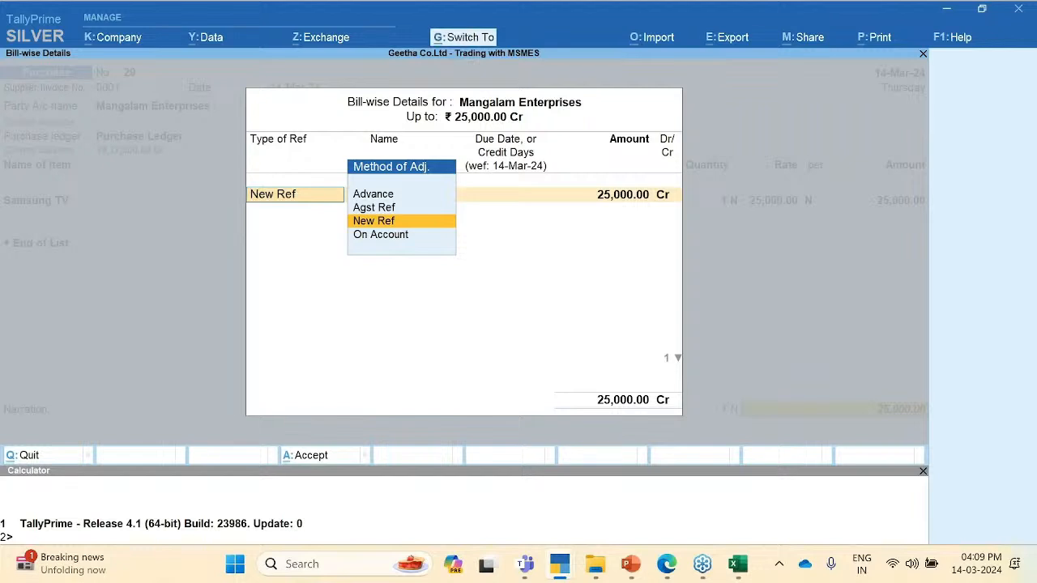
key(Return)
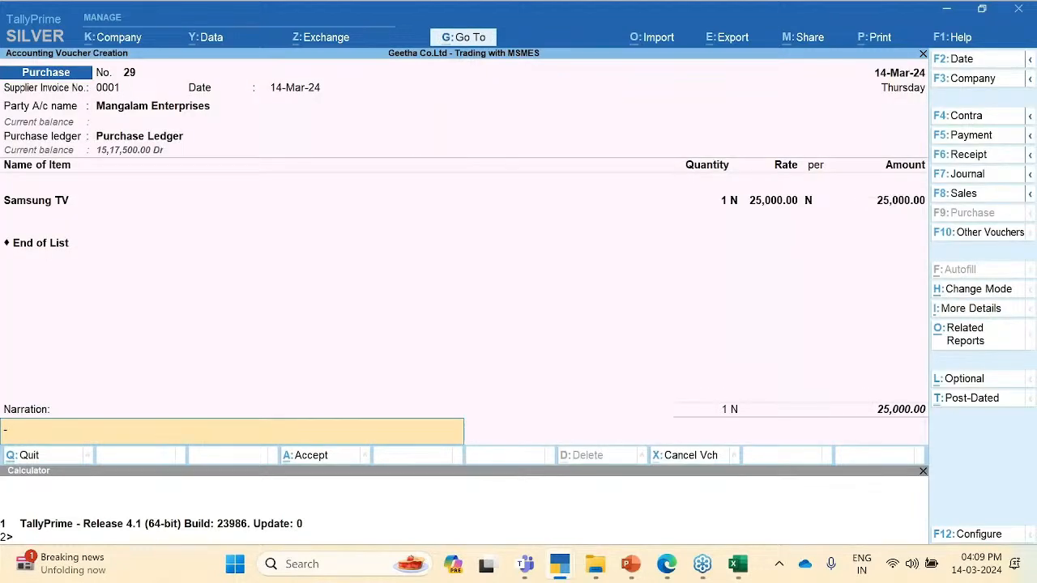
key(ctrl+a)
Step: Date the new purchase voucher 14-3-24 with supplier invoice number 00034
key(F2)
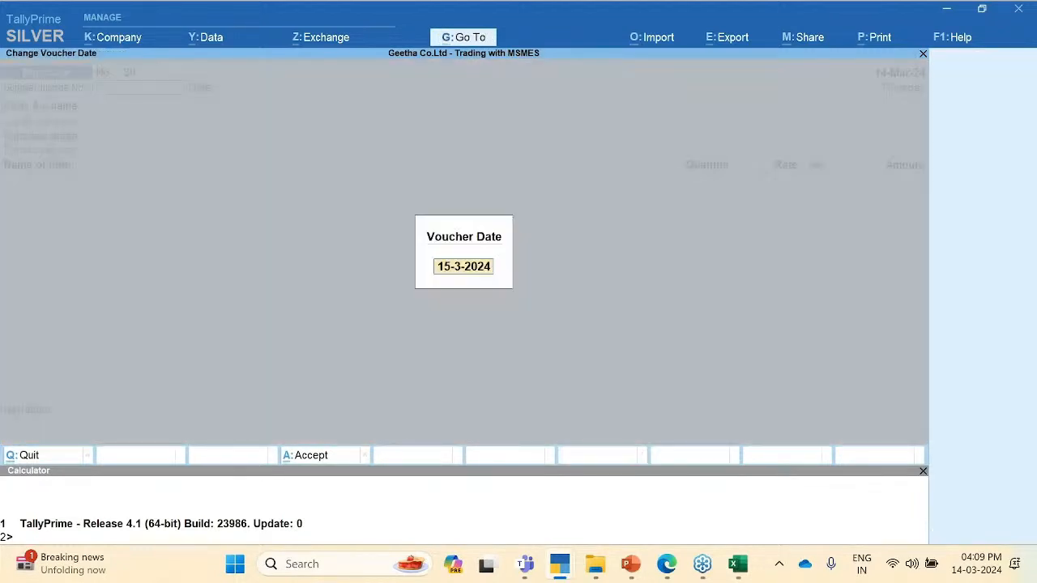
key(Return)
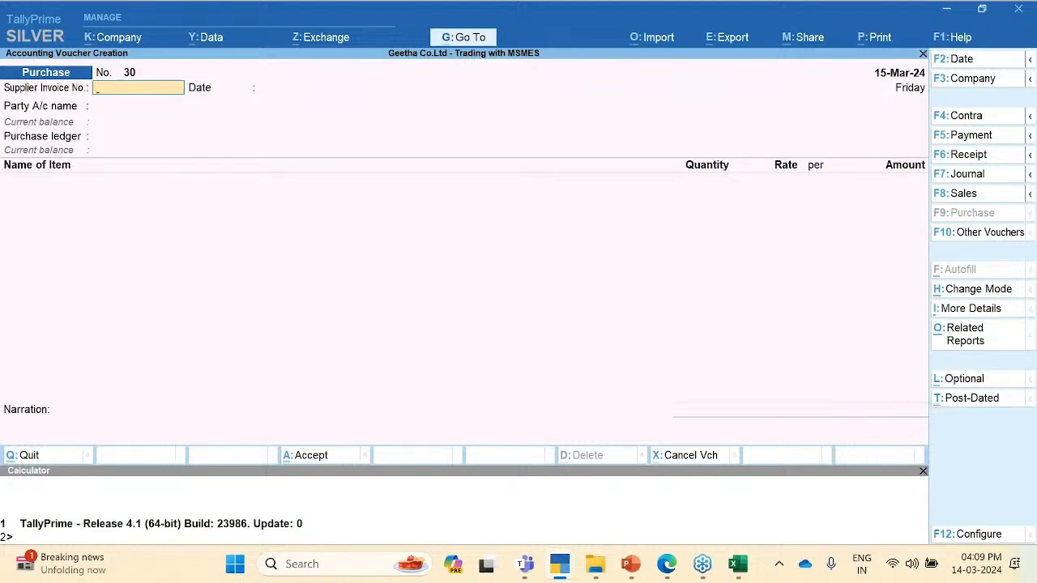
key(F2)
text(14-)
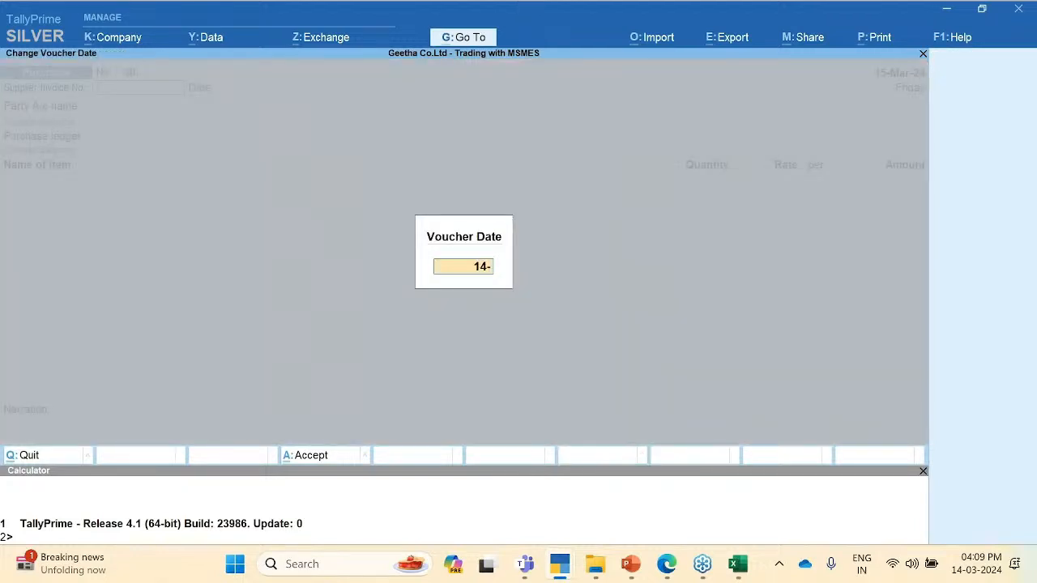
text(3-24)
key(Return)
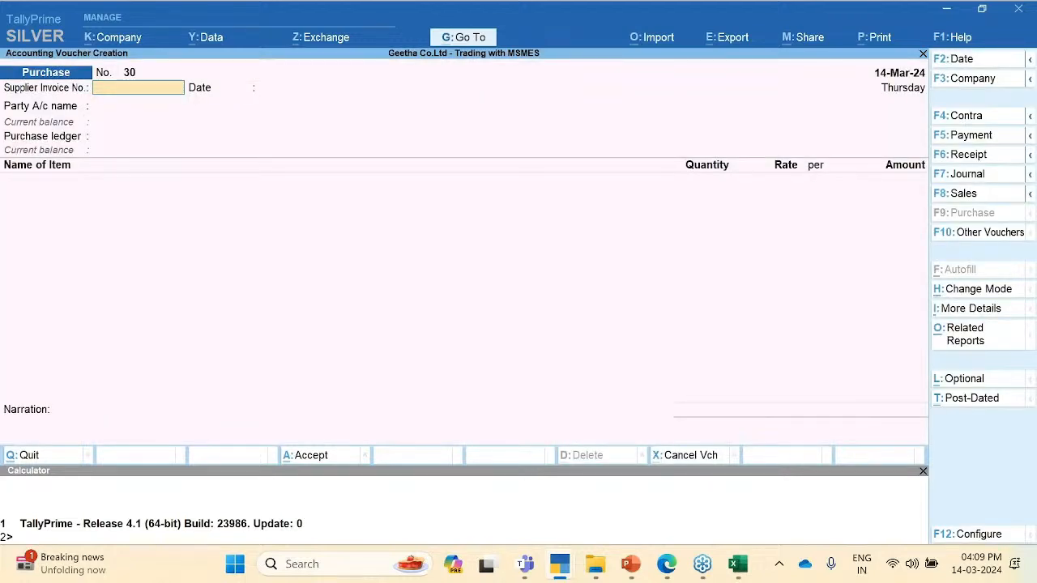
text(00034)
key(Return)
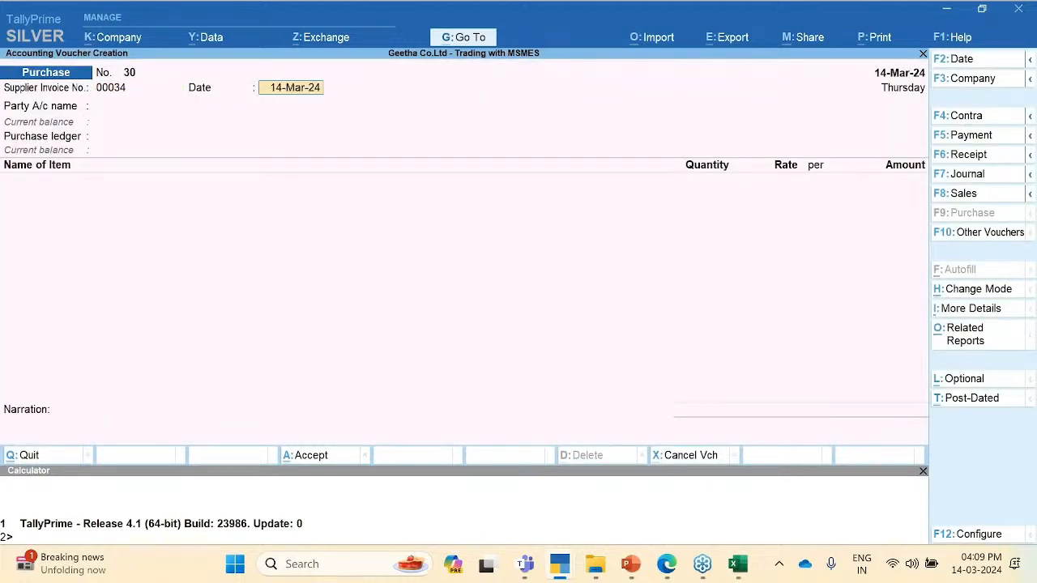
Step: Select Mathaji & Co. as supplier, accept its party details, and choose Purchase Ledger
key(Return)
key(Down)
key(Down)
key(Down)
key(Down)
key(Down)
key(Down)
key(Down)
key(Down)
key(Down)
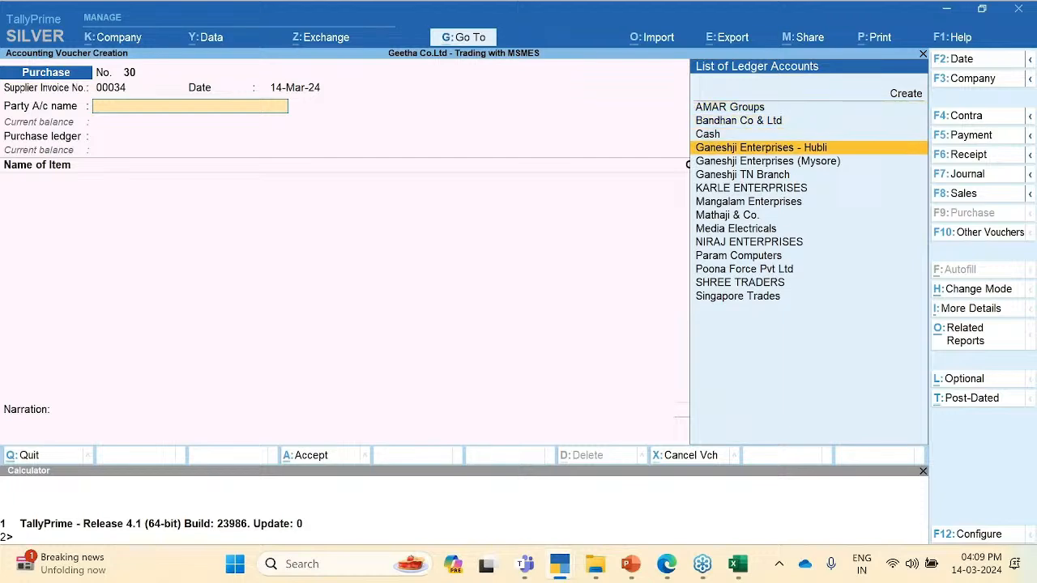
key(Down)
key(Down)
key(Up)
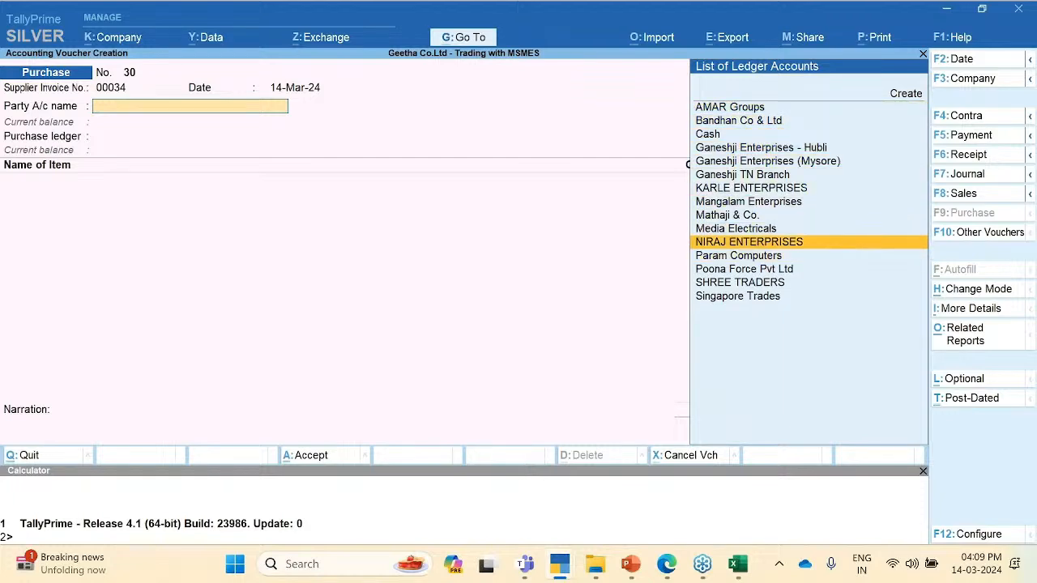
key(Up)
key(Up)
key(Return)
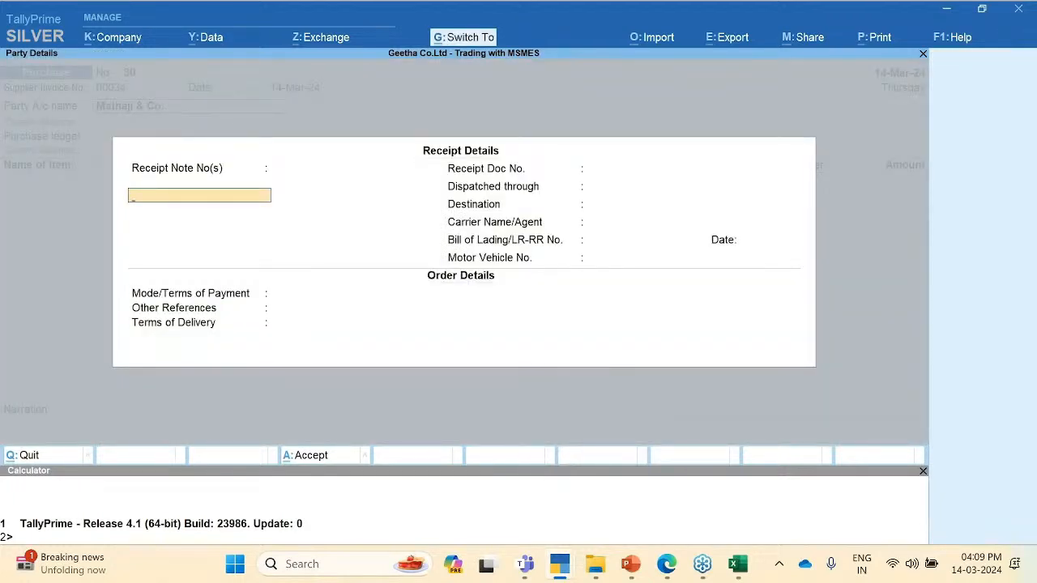
key(ctrl+a)
key(ctrl+a)
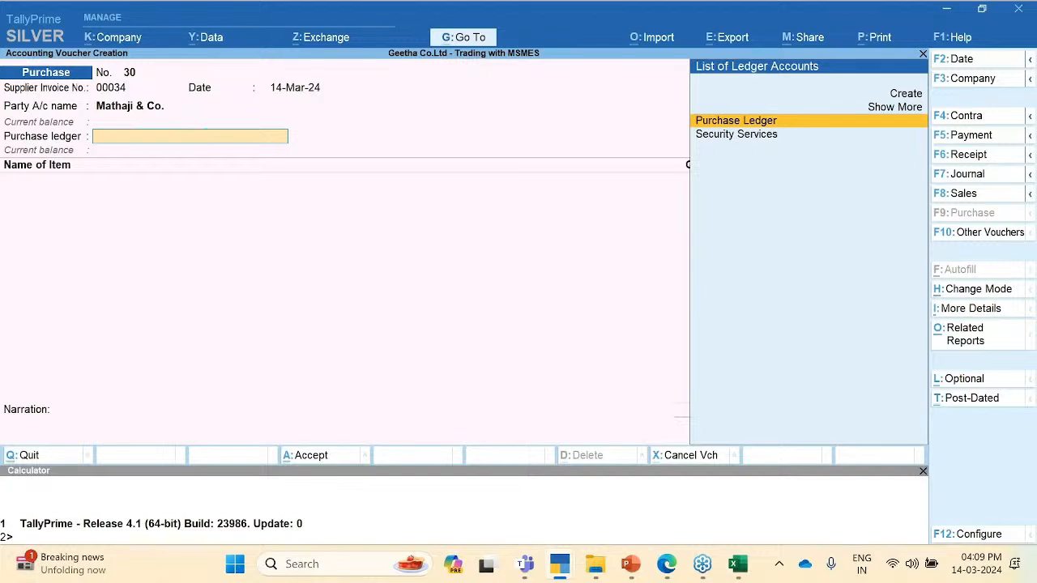
key(Return)
Step: Add 1 One Plus Mobile, correcting the mistyped quantity 100, and save voucher 30
key(Down)
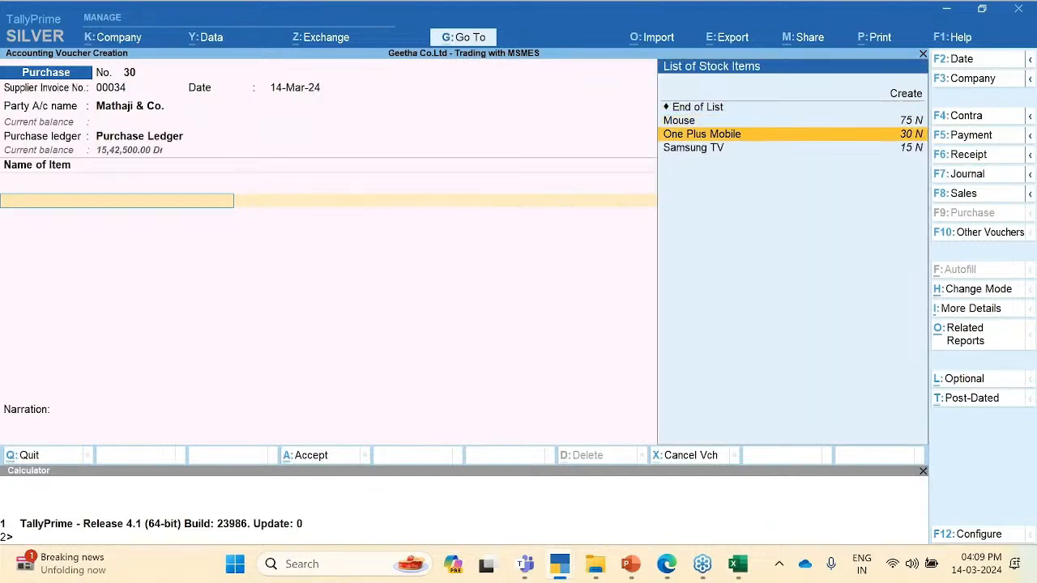
key(Return)
text(100)
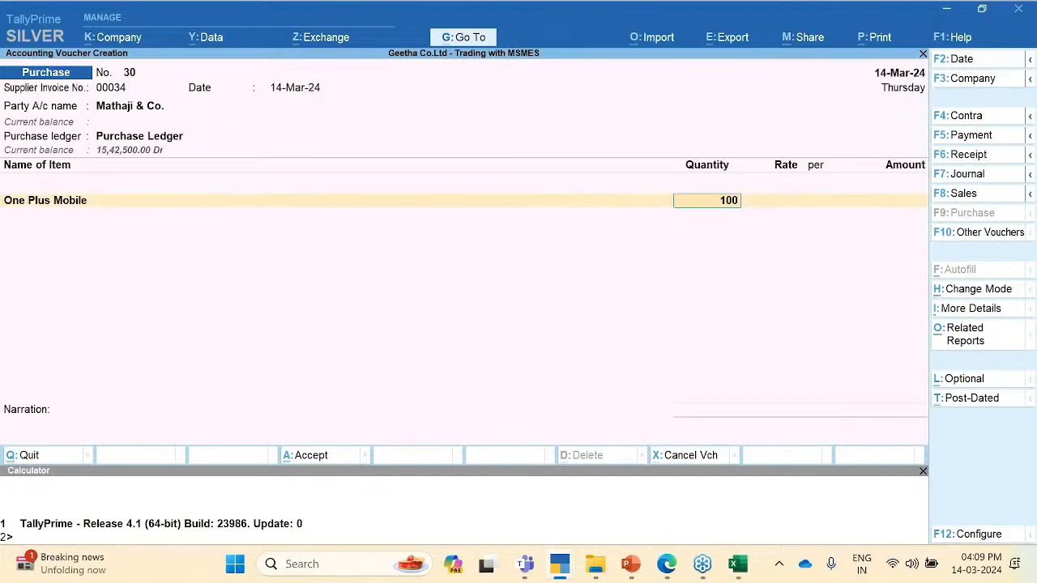
key(Return)
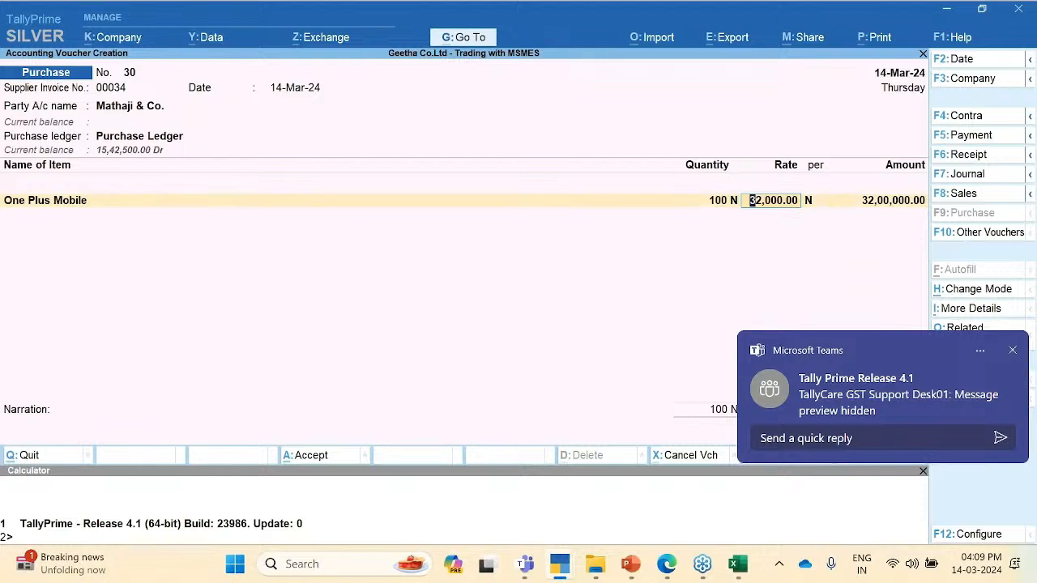
key(BackSpace)
text(1)
key(Return)
key(Return)
key(Return)
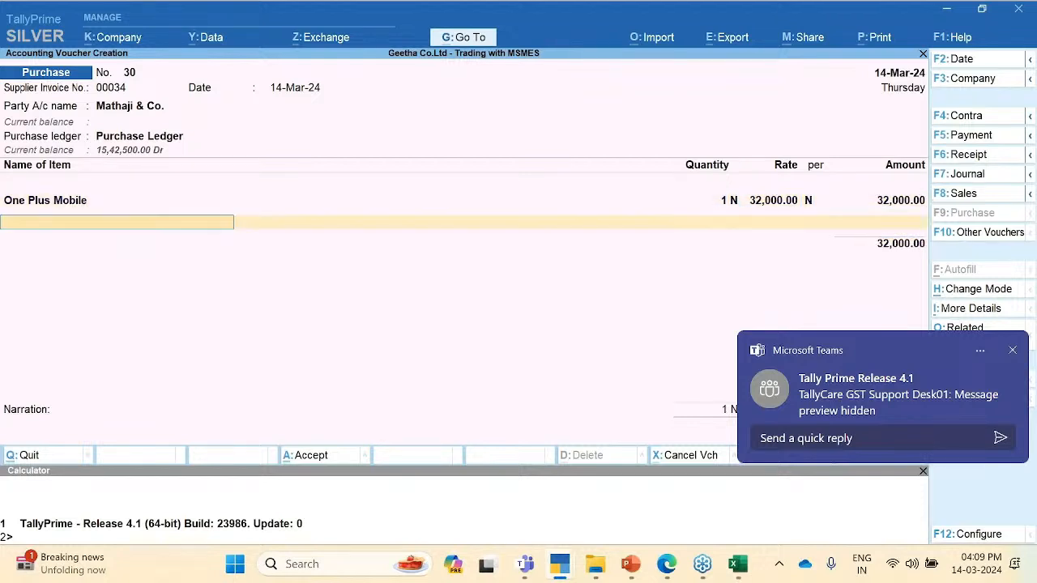
key(ctrl+a)
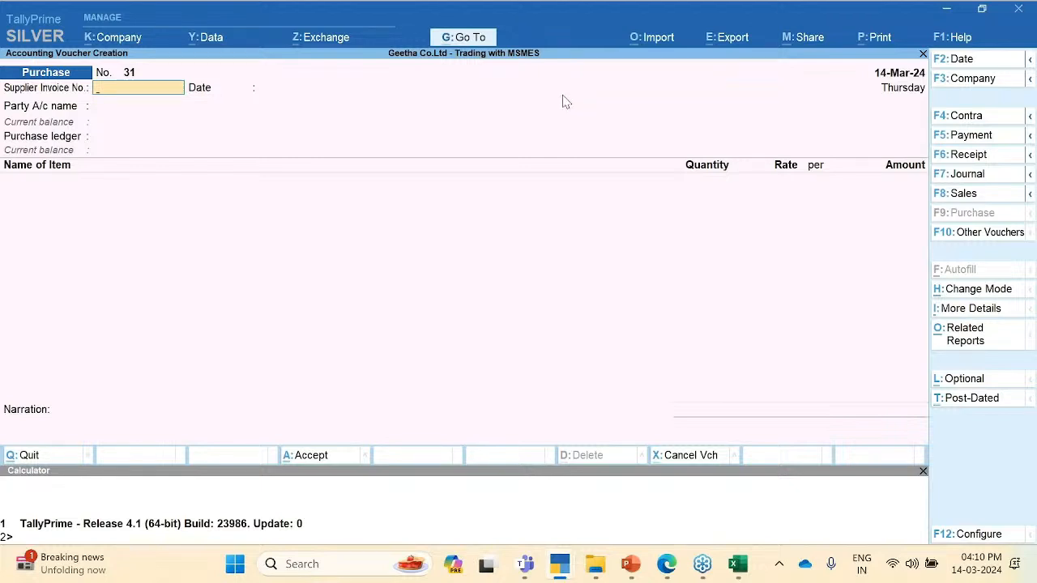
Step: Use Go To to bring up the Outstanding MSME Bills saved view for 1-Apr-23 to 31-Mar-24
click(465, 37)
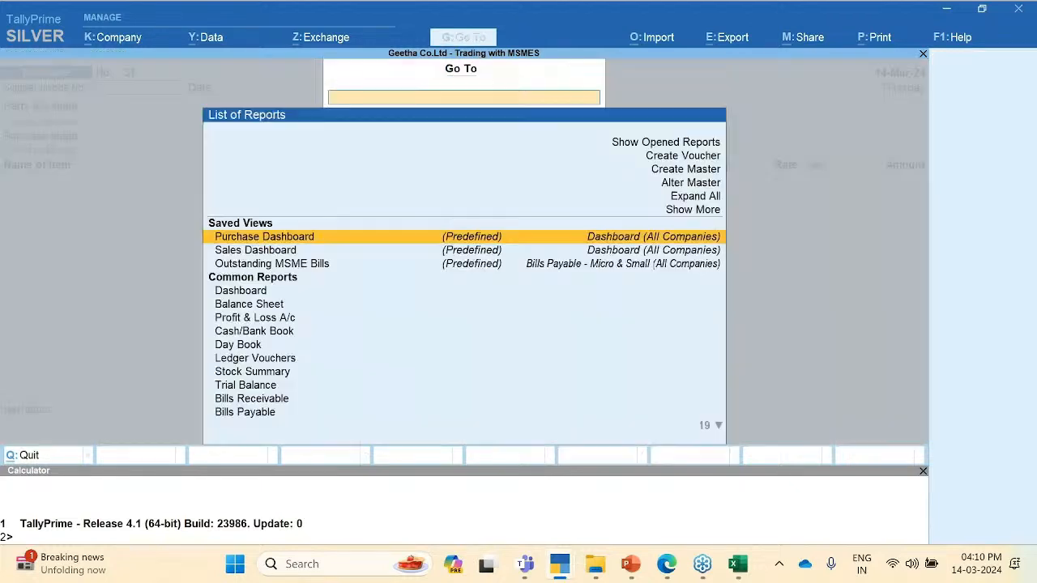
key(Down)
key(Down)
key(Down)
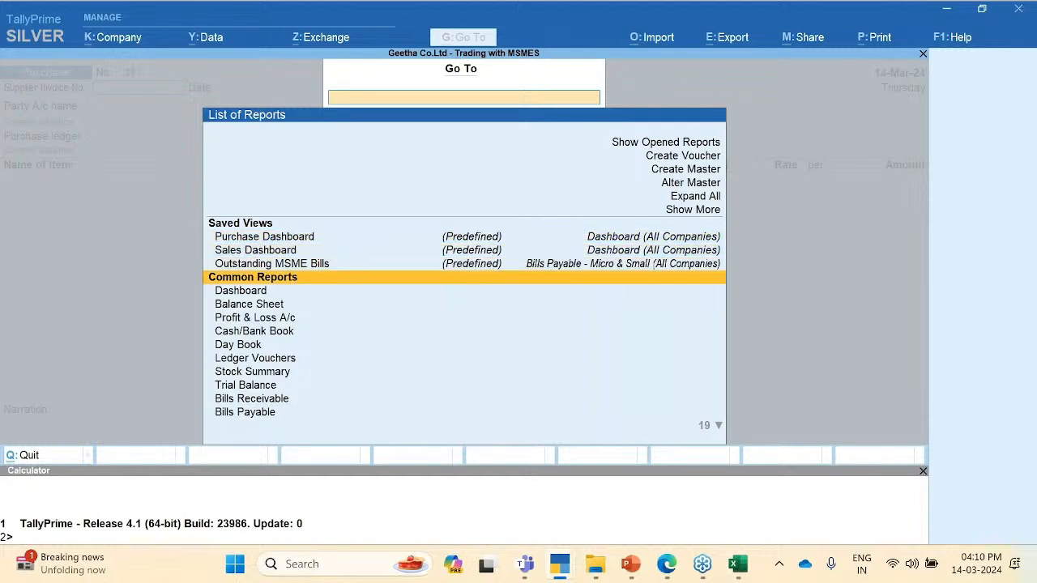
key(Up)
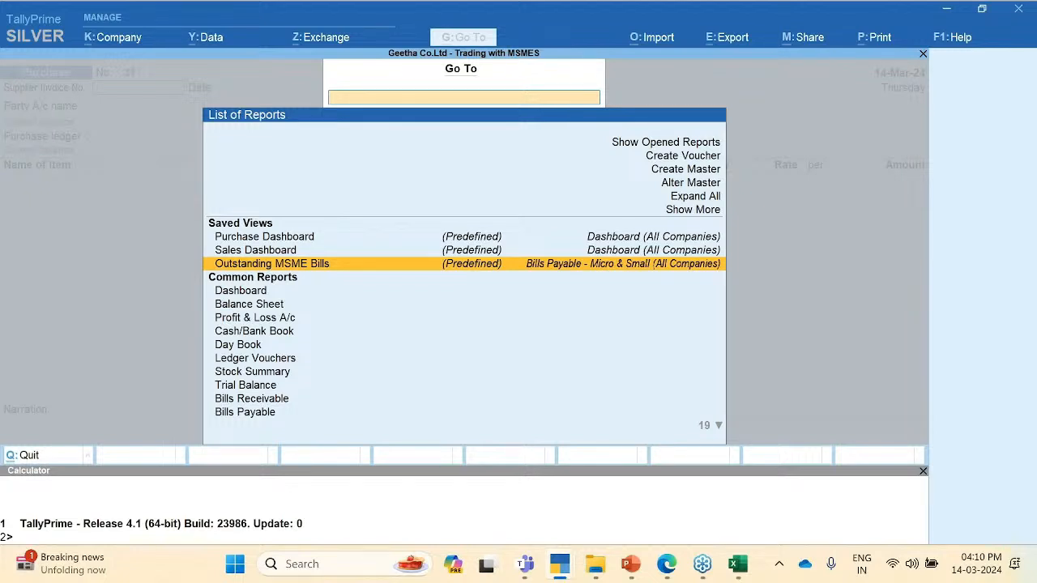
key(Return)
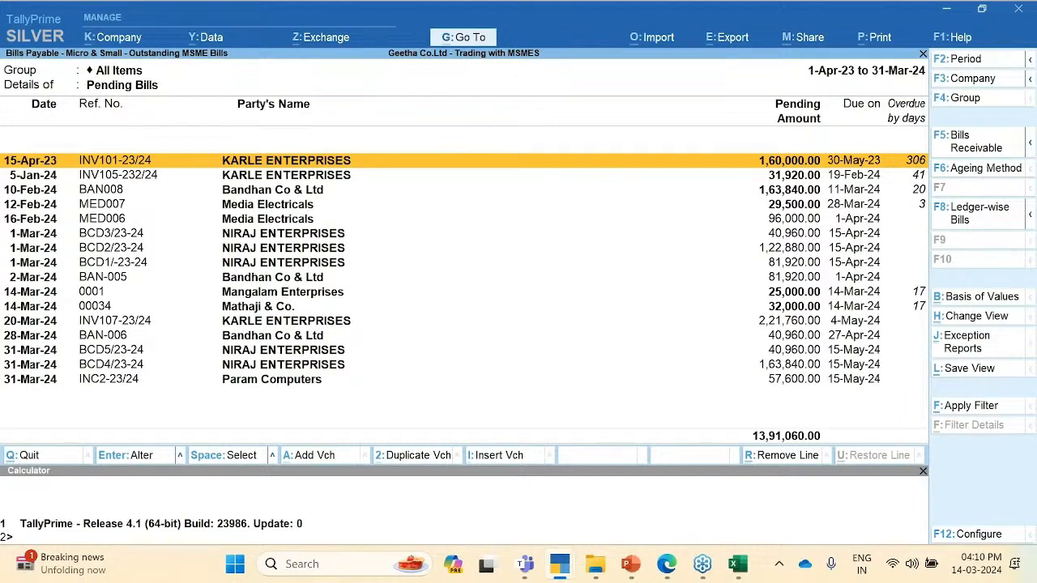
key(Down)
key(Down)
key(Down)
key(End)
key(Up)
key(Up)
key(Up)
key(Up)
key(Up)
key(Up)
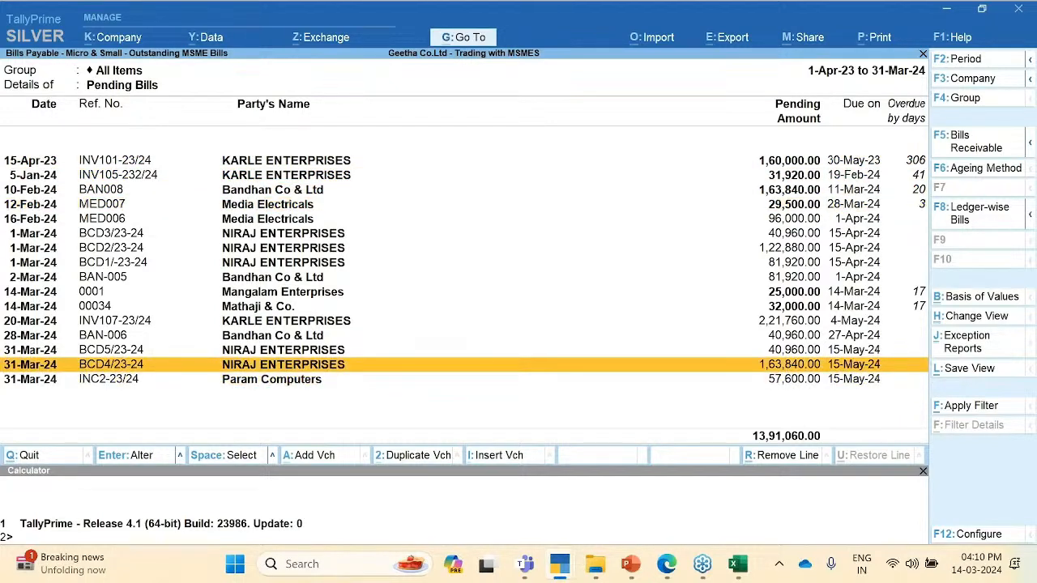
key(Up)
key(Up)
key(Up)
key(Up)
key(Up)
key(Up)
key(Up)
key(Up)
key(Up)
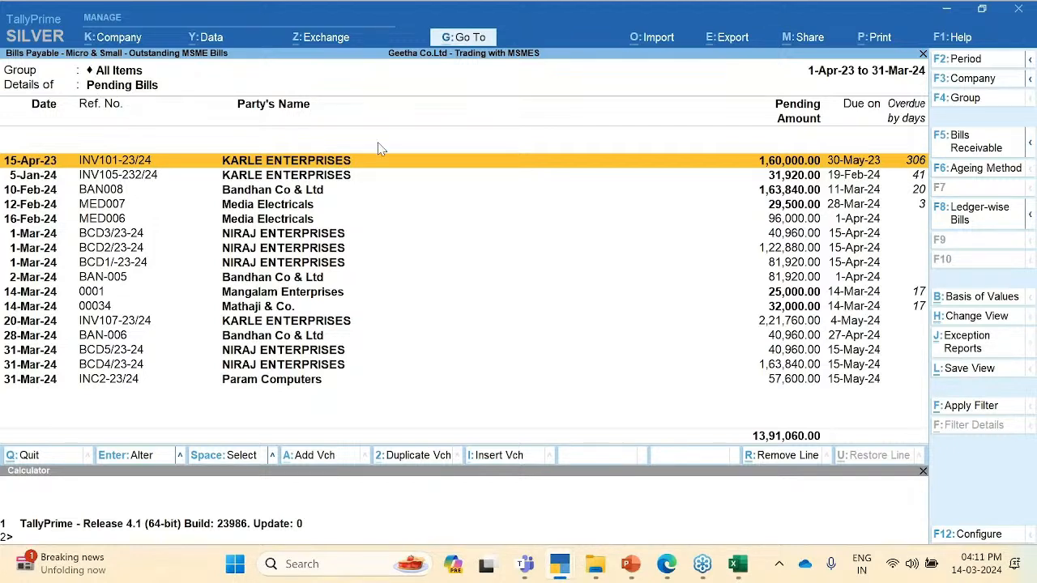
Step: In F12 Configure, keep Bill-wise grouping and set Type of Enterprise and UDYAM Reg No. to Yes
key(F12)
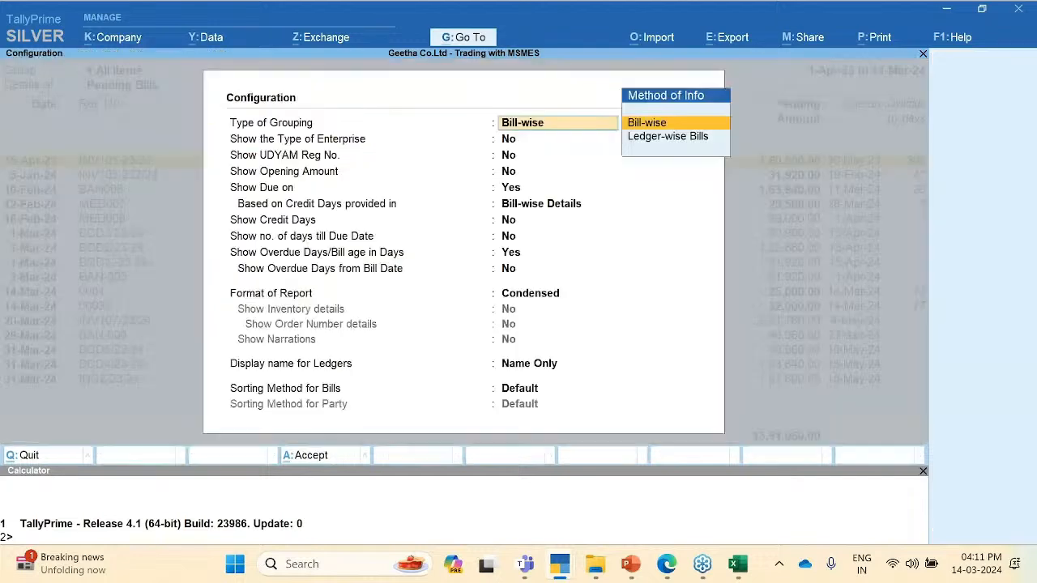
key(Return)
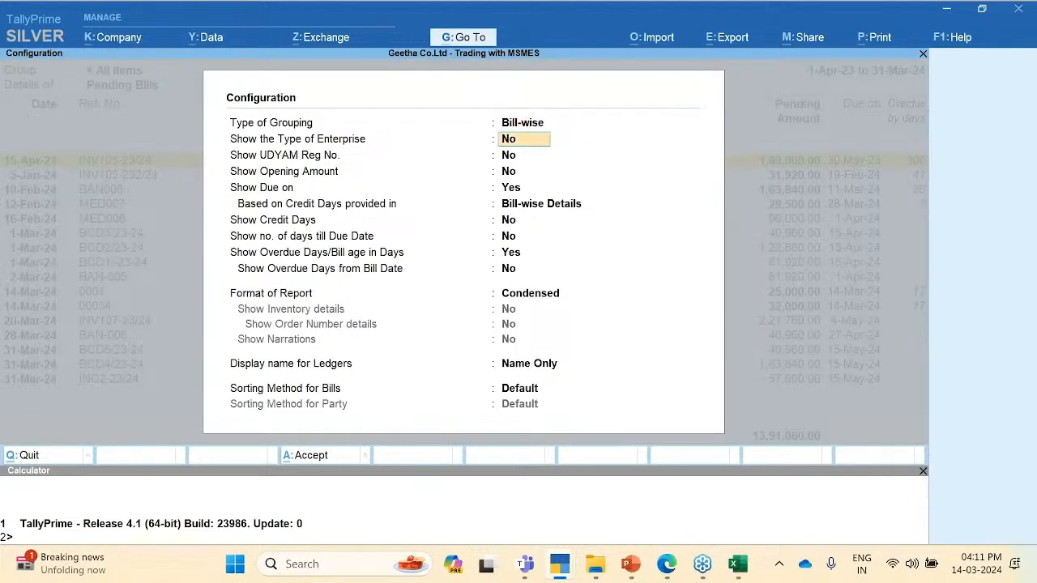
text(y)
key(Return)
text(y)
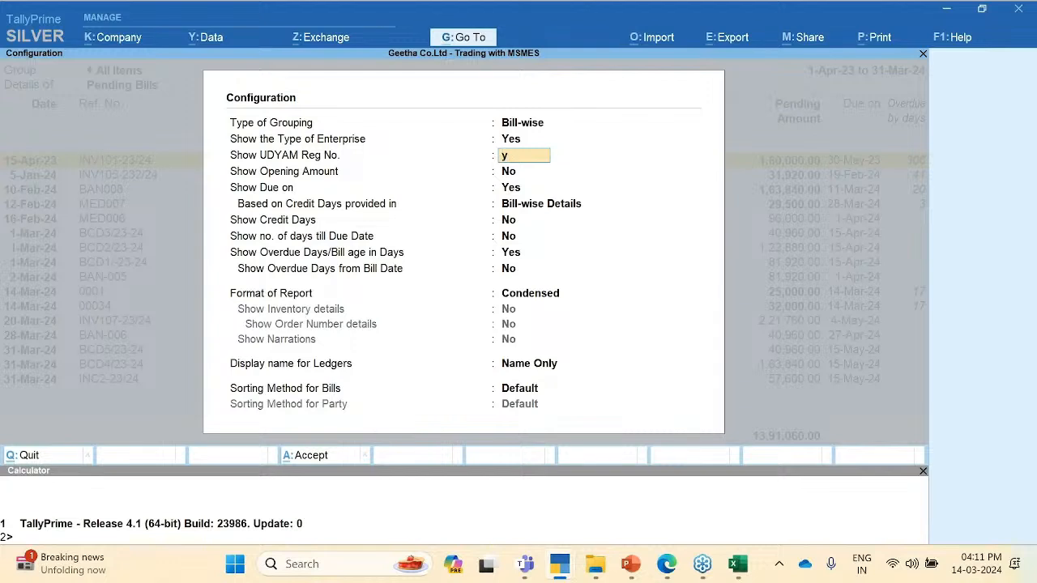
key(Return)
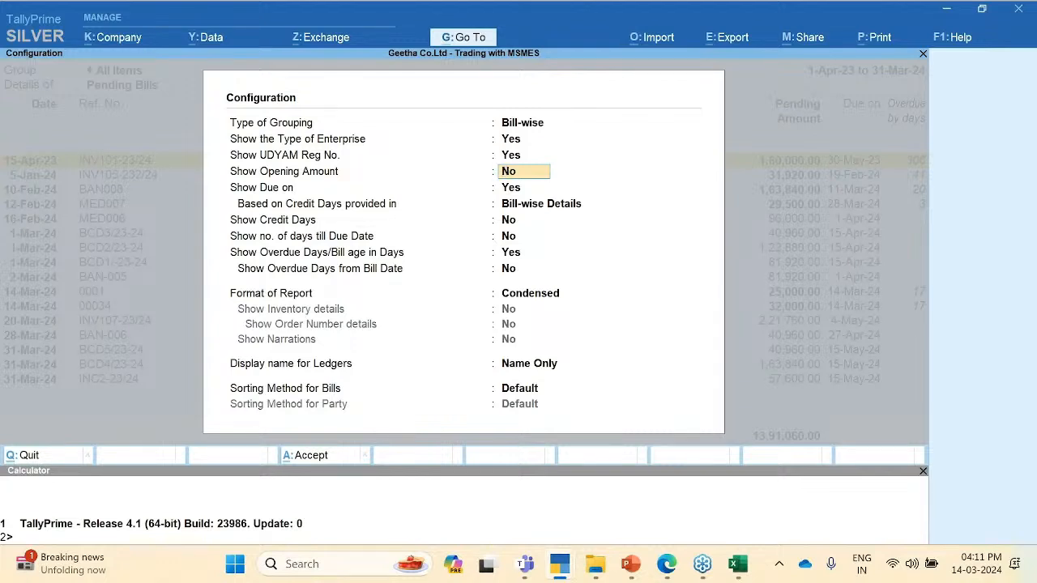
key(Return)
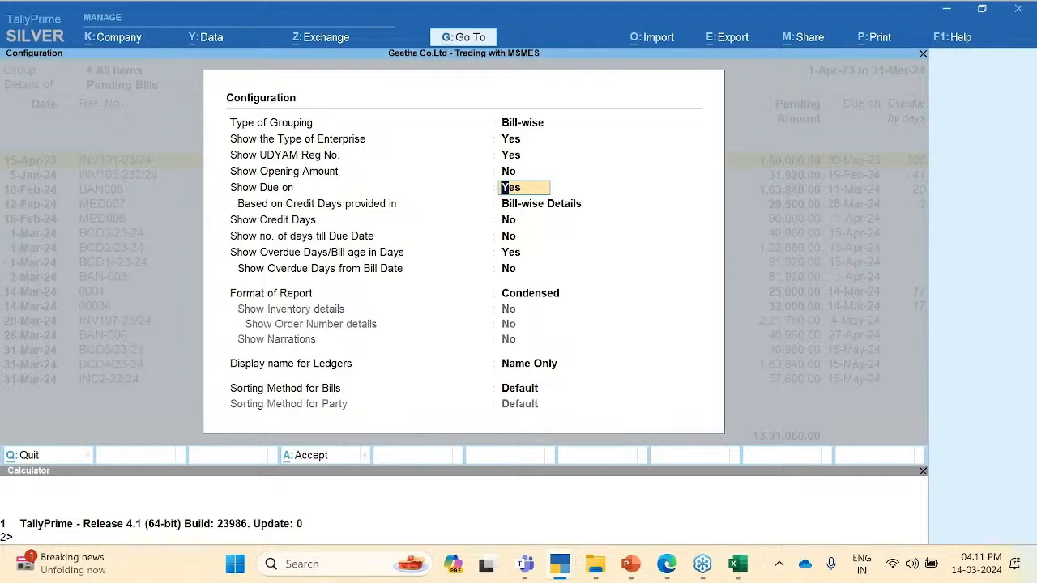
key(Return)
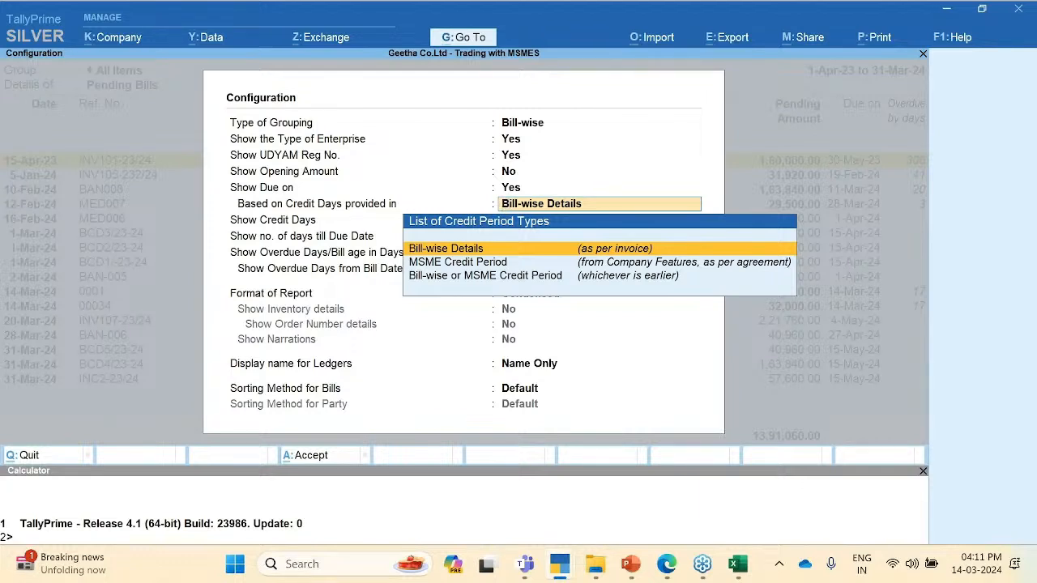
Step: Base due dates on MSME Credit Period and show the 45-day Credit Days column
key(Down)
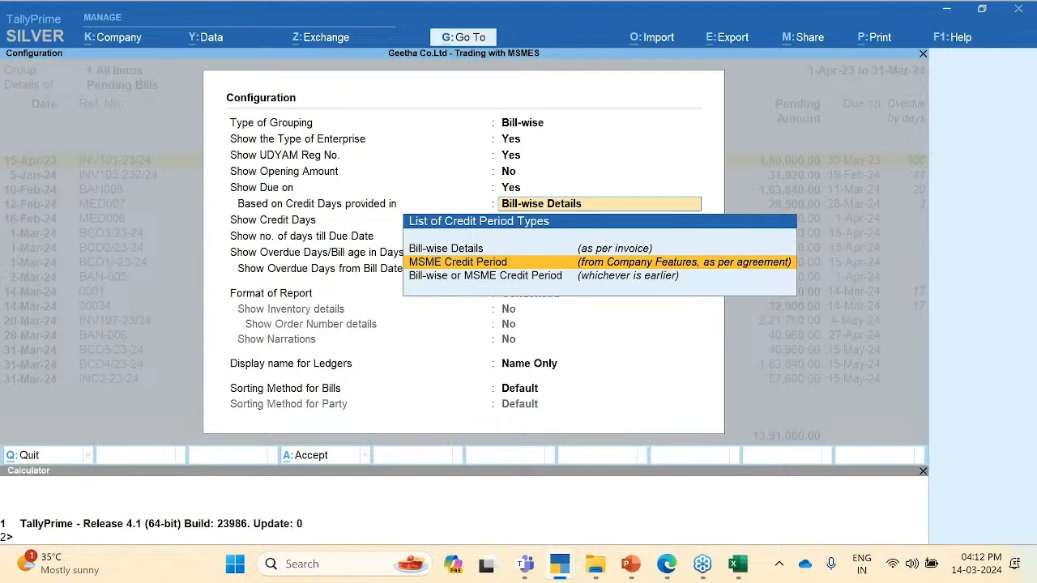
key(Return)
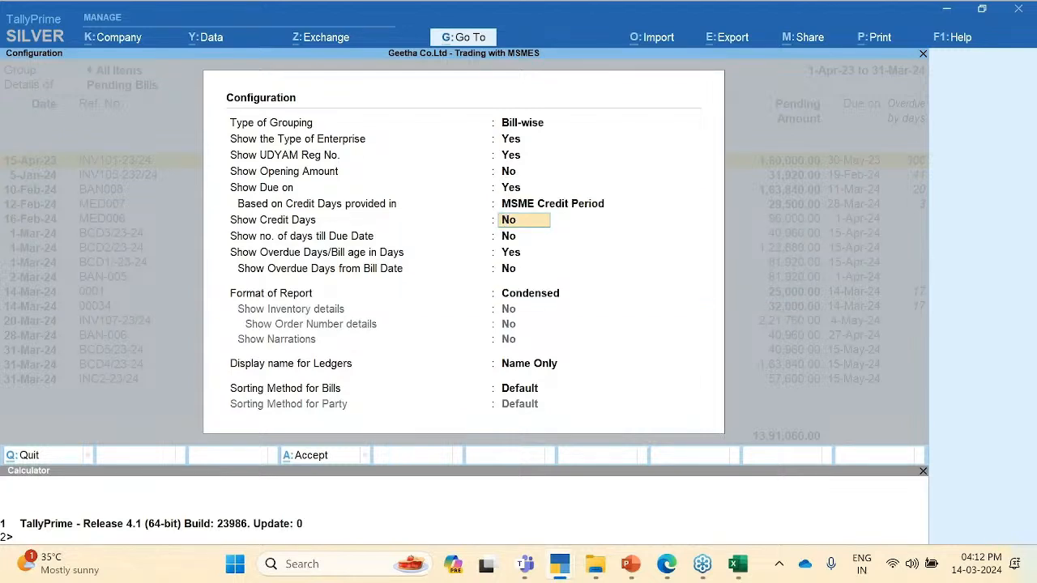
text(yes)
key(Return)
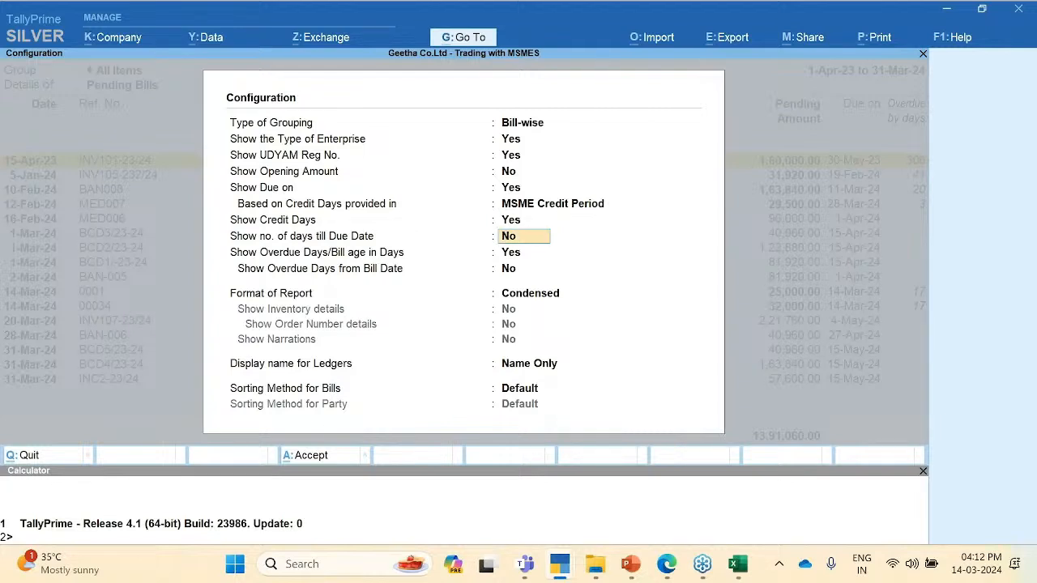
key(ctrl)
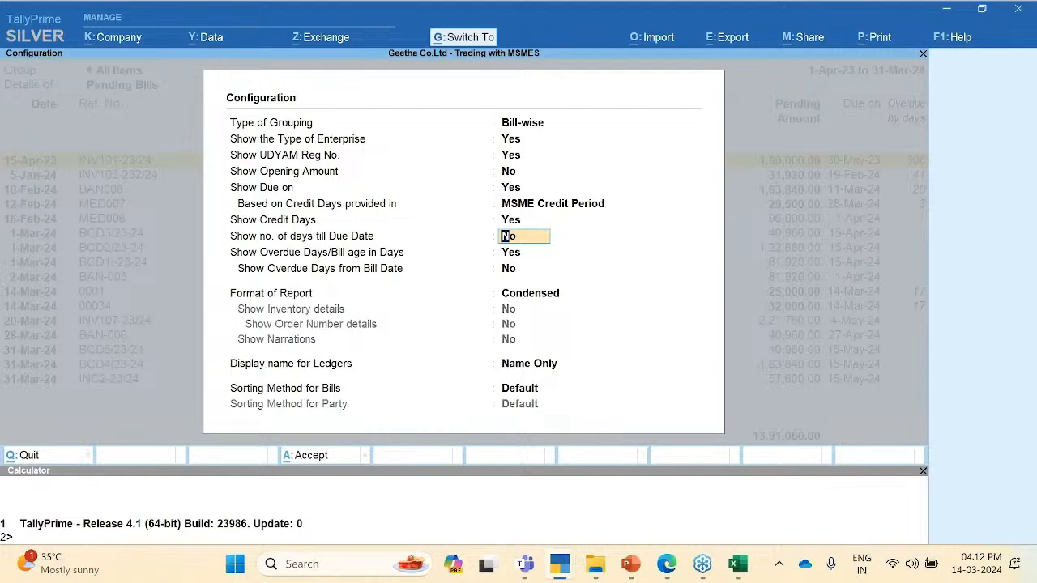
key(ctrl+a)
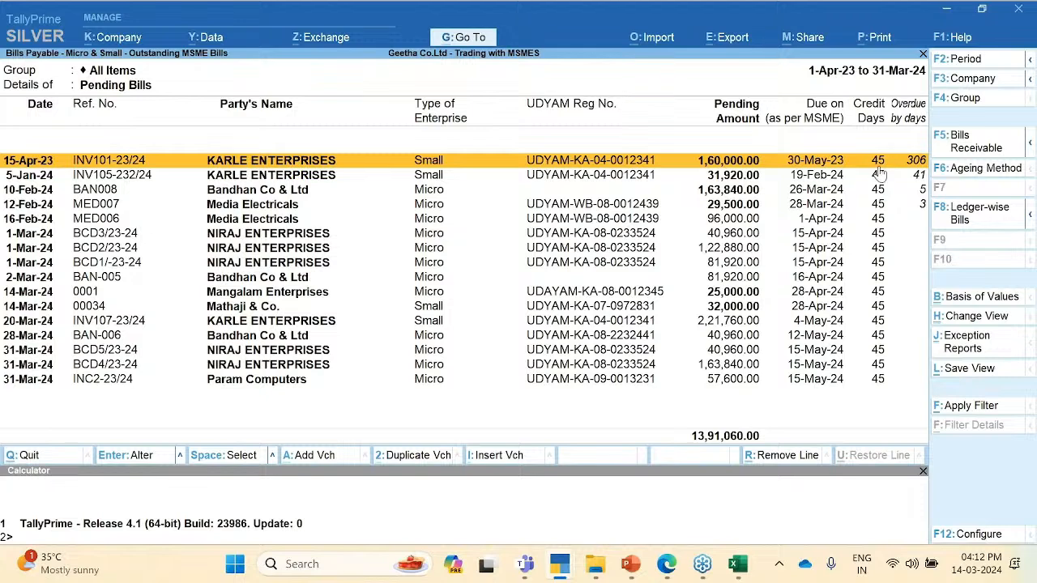
click(882, 384)
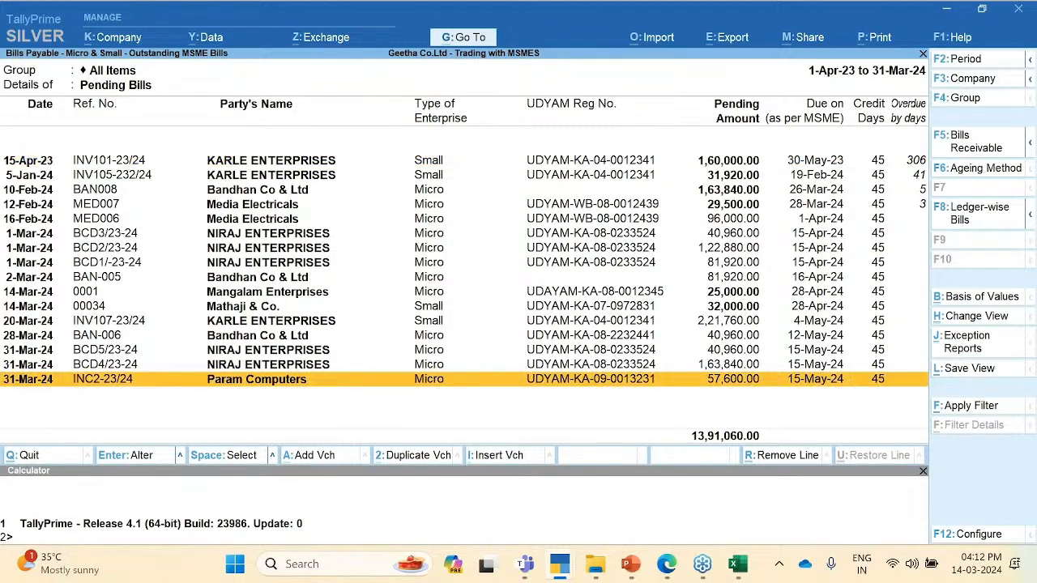
key(Up)
key(Up)
key(Up)
key(Up)
key(Up)
key(Up)
key(Up)
key(Up)
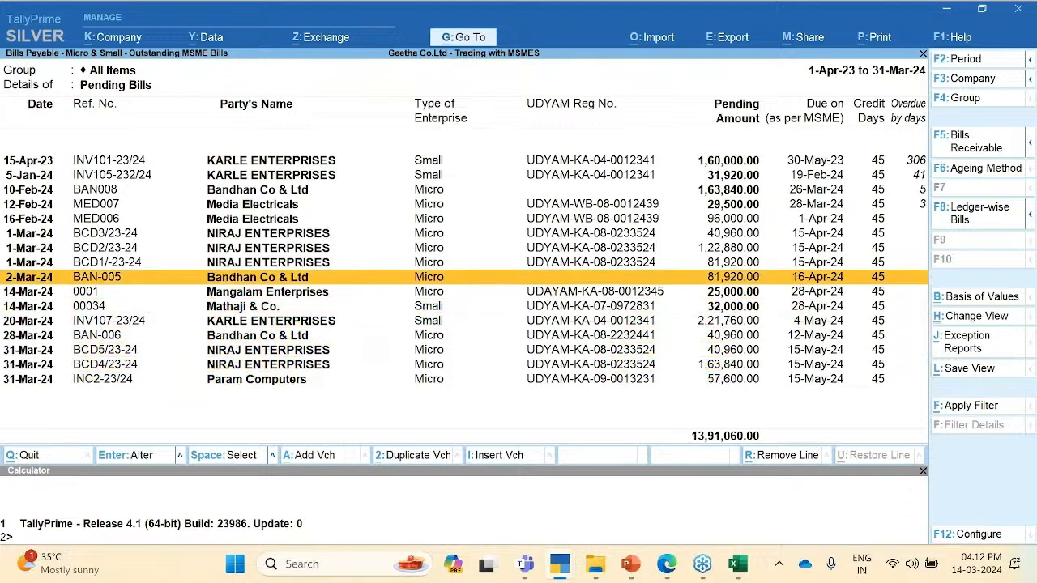
key(Down)
key(Down)
key(Down)
key(Down)
key(Down)
key(Down)
key(Down)
key(Down)
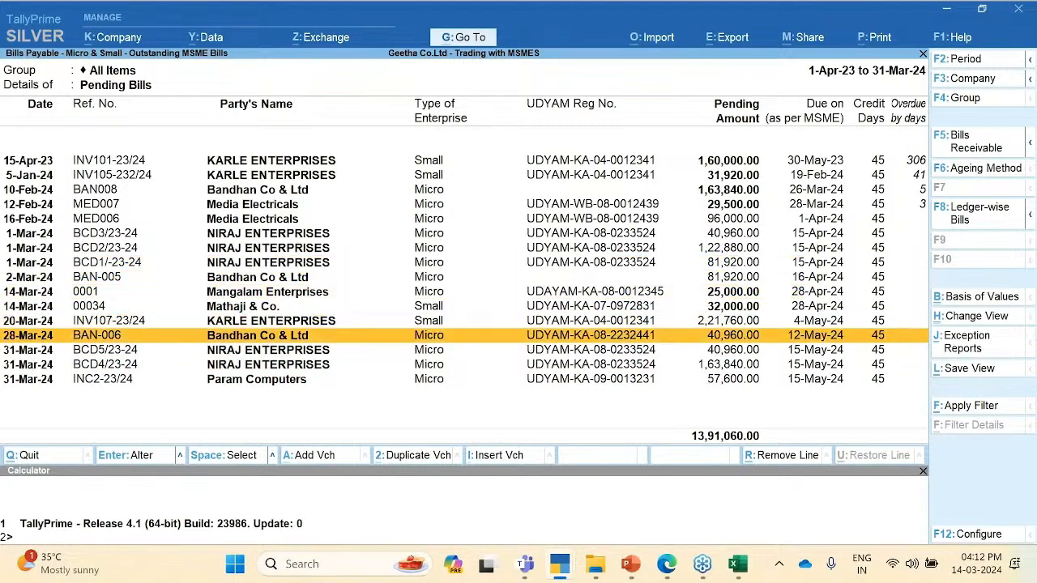
click(832, 279)
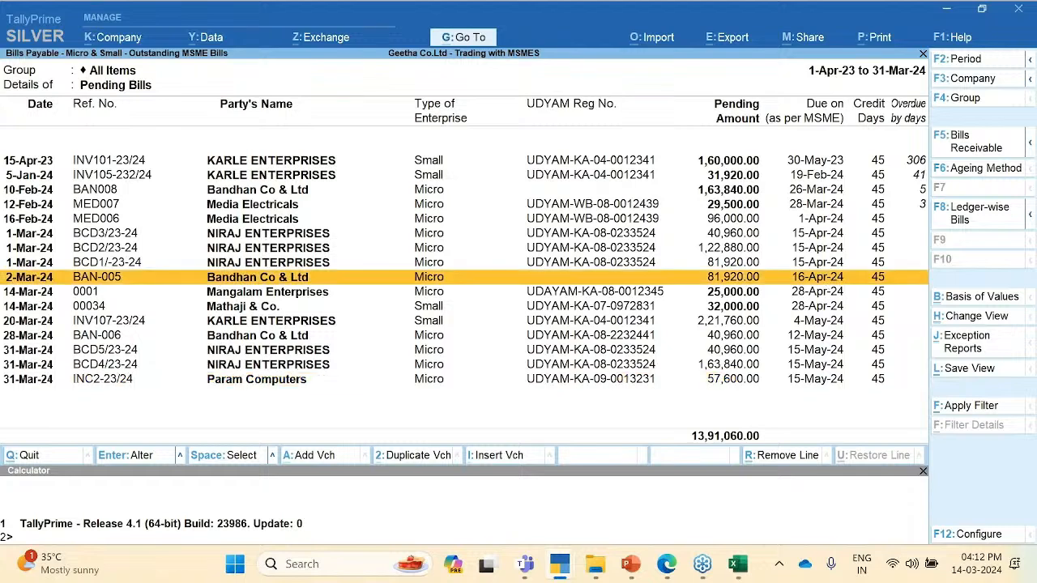
key(Up)
key(Up)
key(Up)
key(Up)
key(Up)
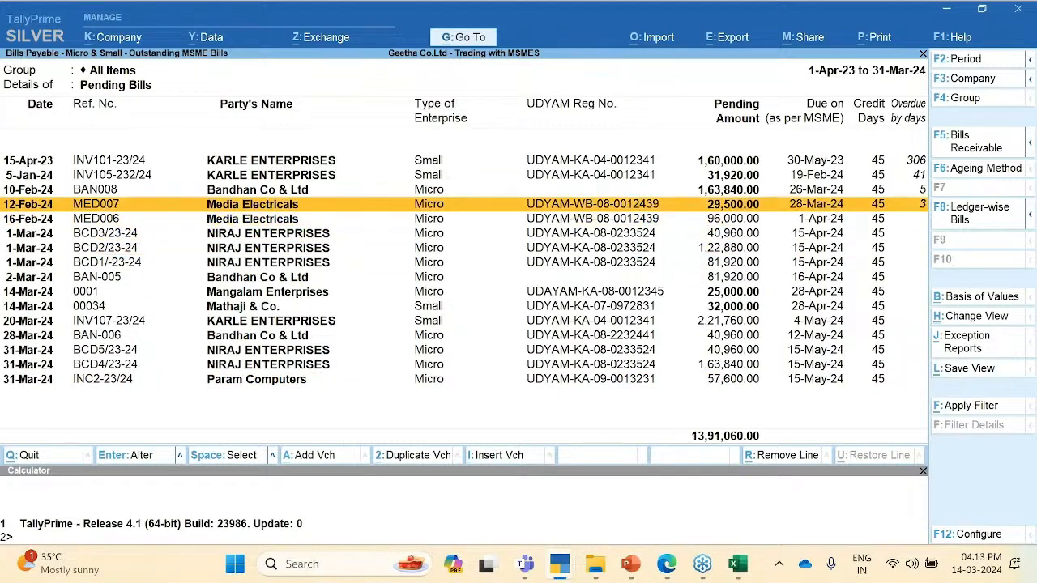
key(Up)
key(Up)
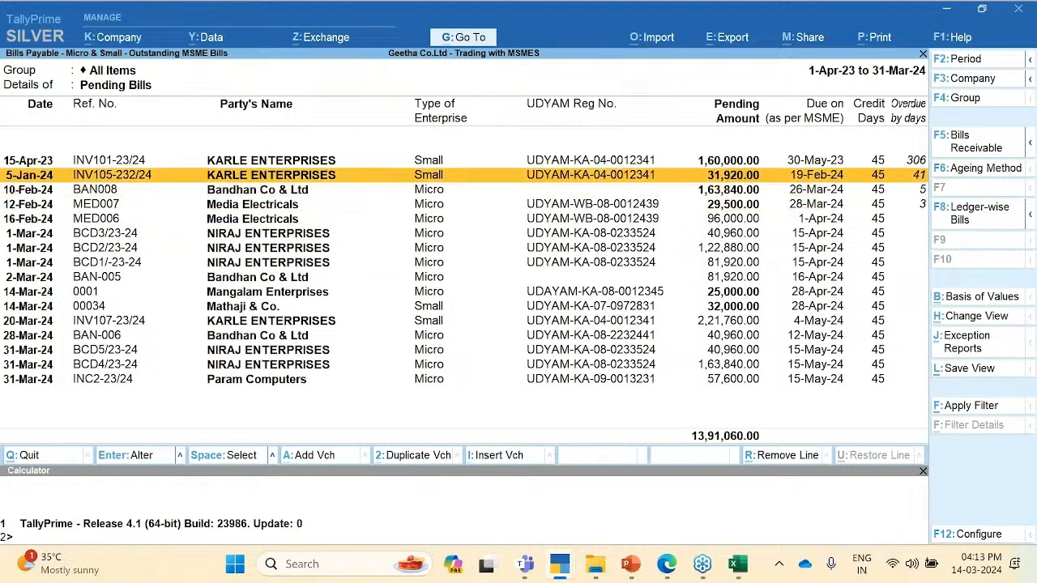
key(Up)
key(Down)
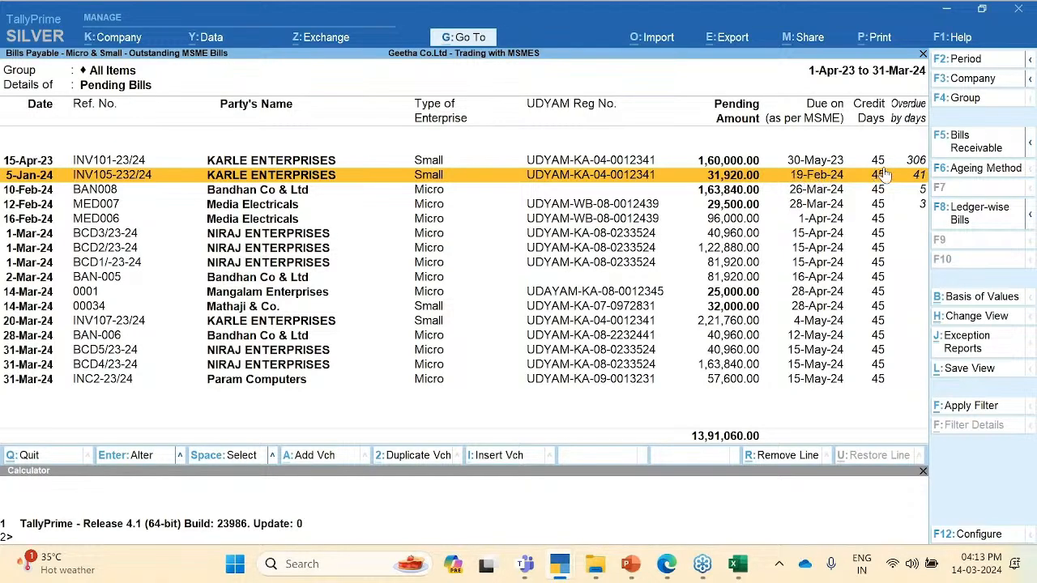
click(816, 161)
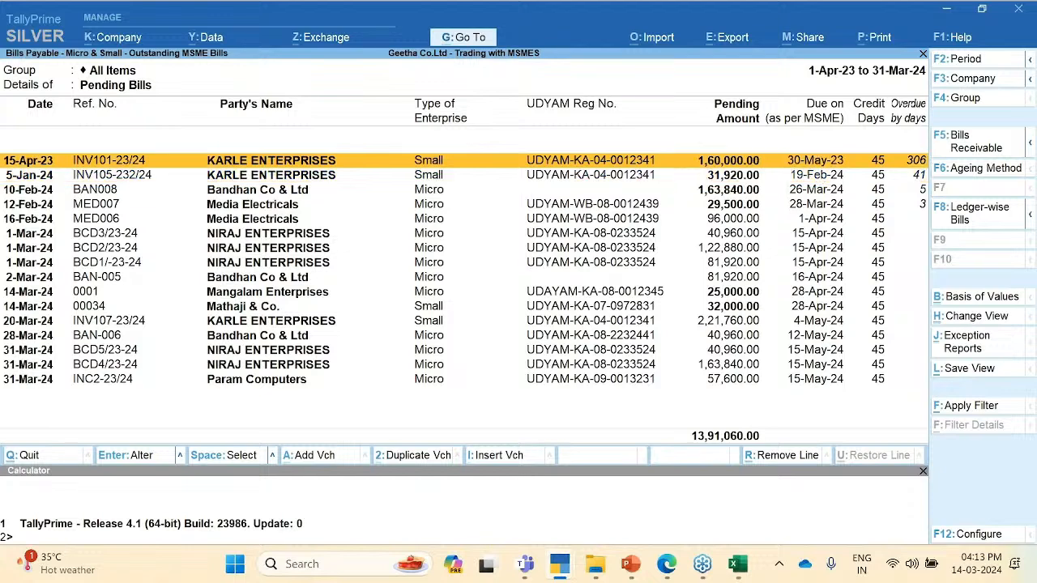
click(820, 177)
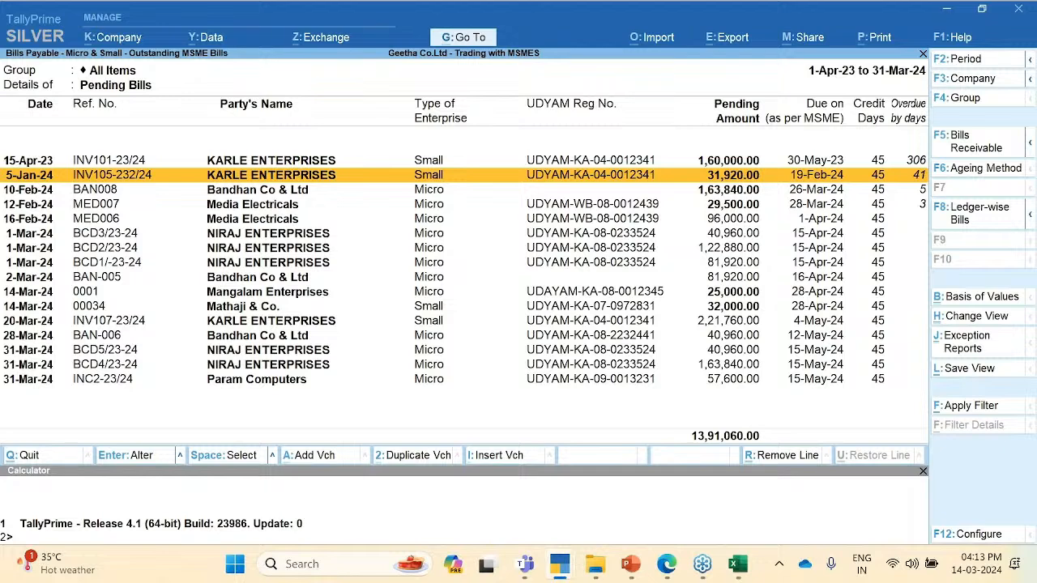
key(Down)
key(Down)
key(Down)
key(Down)
key(Down)
key(Down)
key(Down)
key(Down)
key(Down)
key(Down)
key(Down)
key(Down)
key(Down)
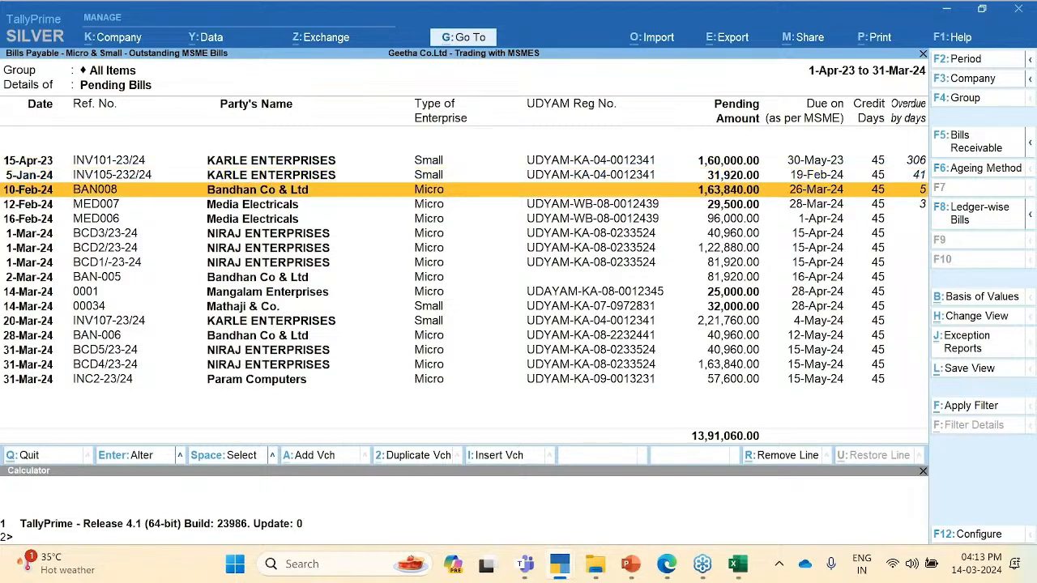
key(Up)
key(Up)
key(Up)
key(Up)
key(Up)
key(Up)
key(Up)
key(Up)
key(Up)
key(Up)
key(Up)
key(Up)
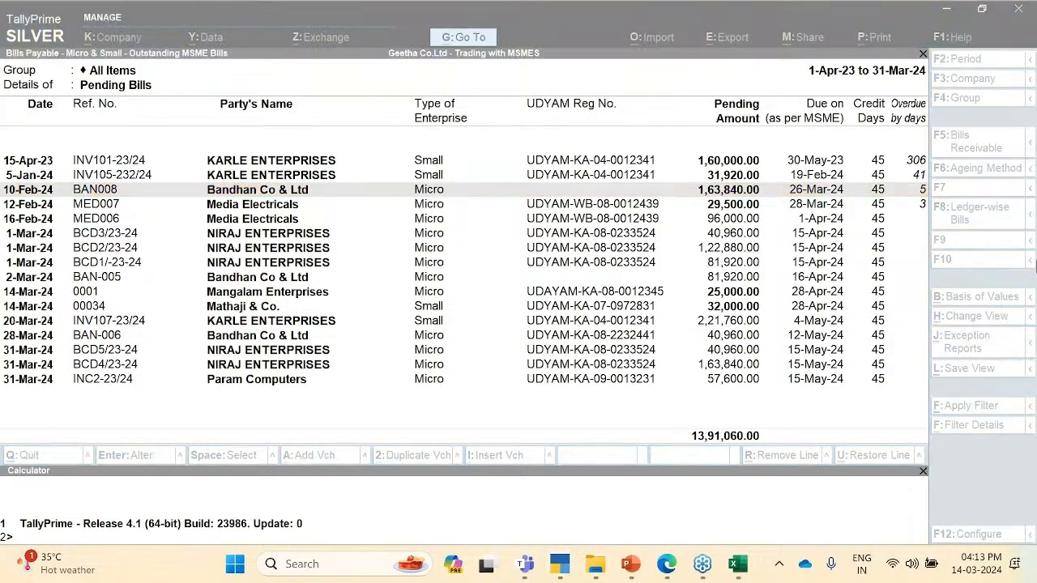
click(848, 419)
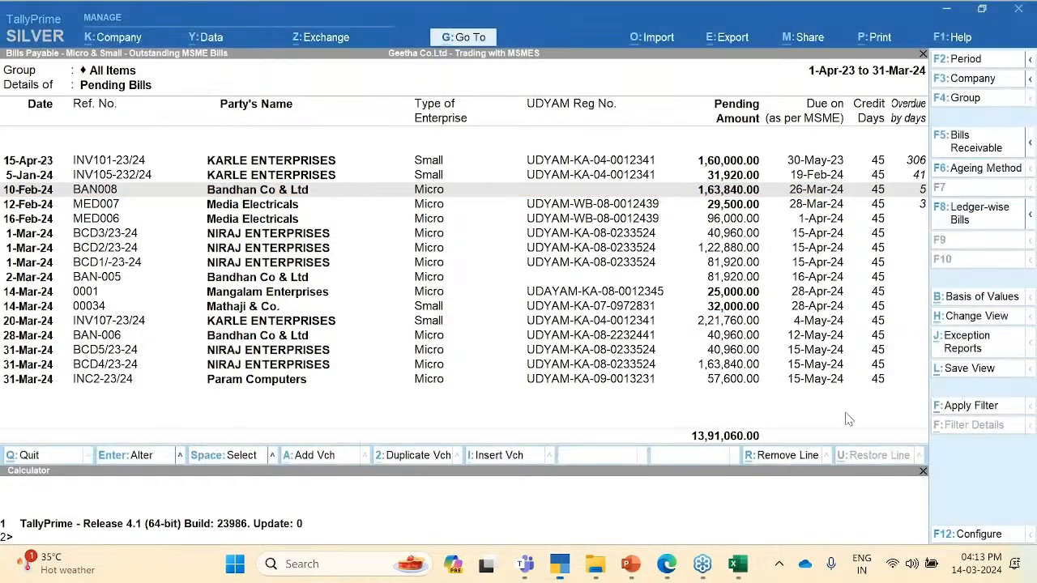
click(832, 384)
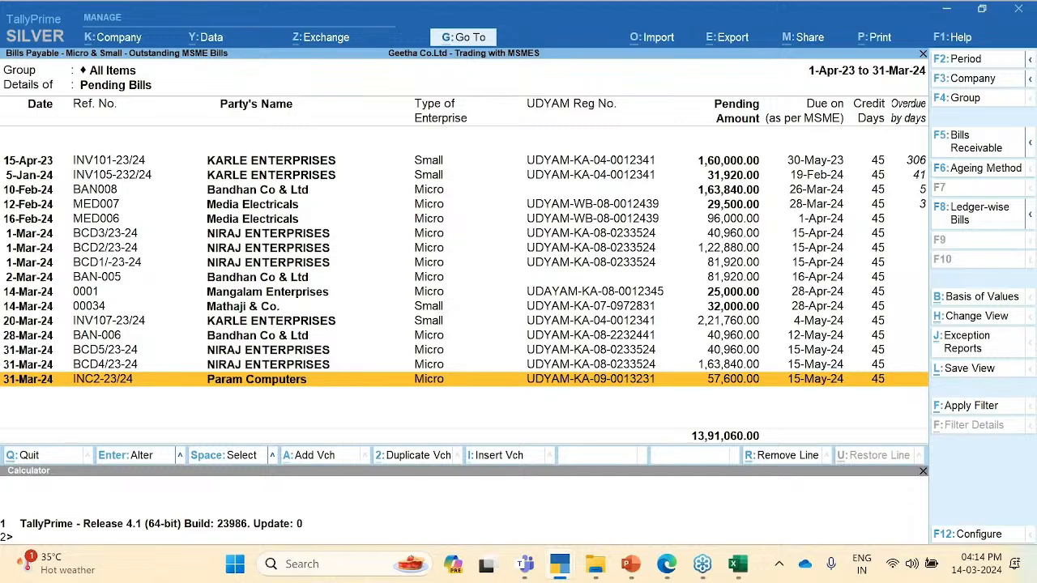
Step: Change the credit days basis to Bill-wise or MSME Credit Period and accept the configuration
key(F12)
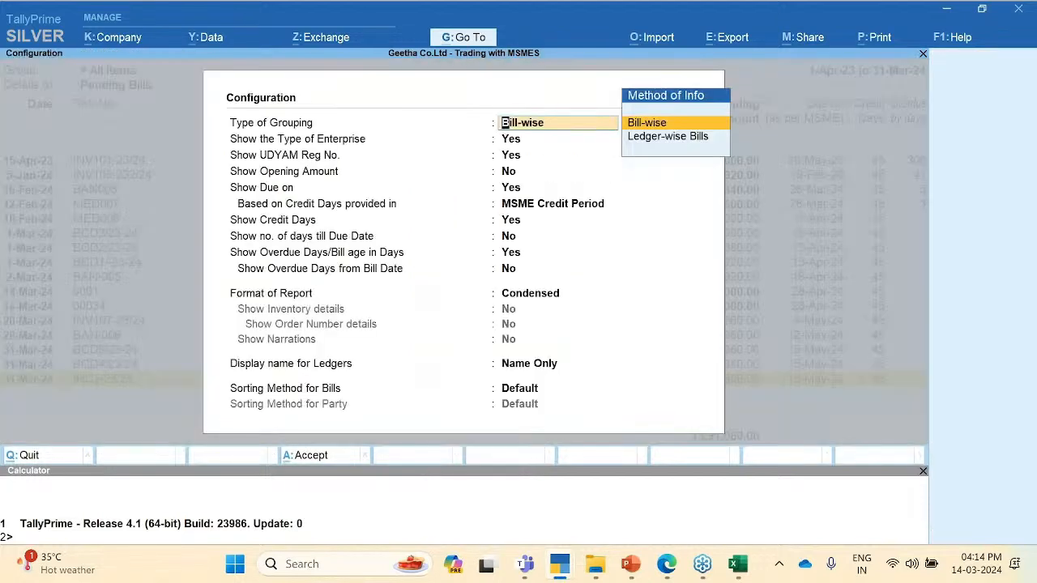
key(Return)
key(Return)
key(Return)
key(Return)
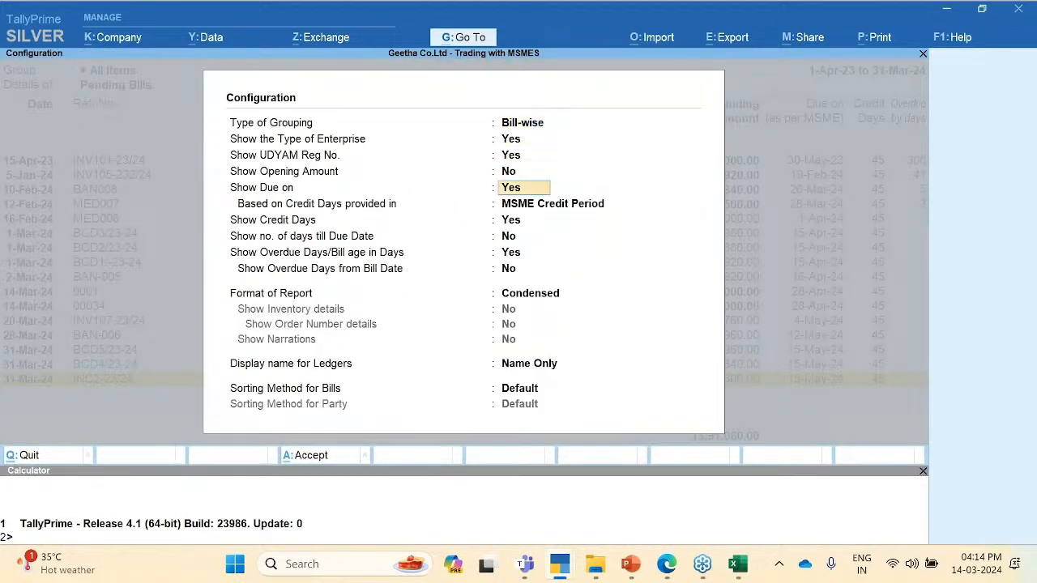
key(Return)
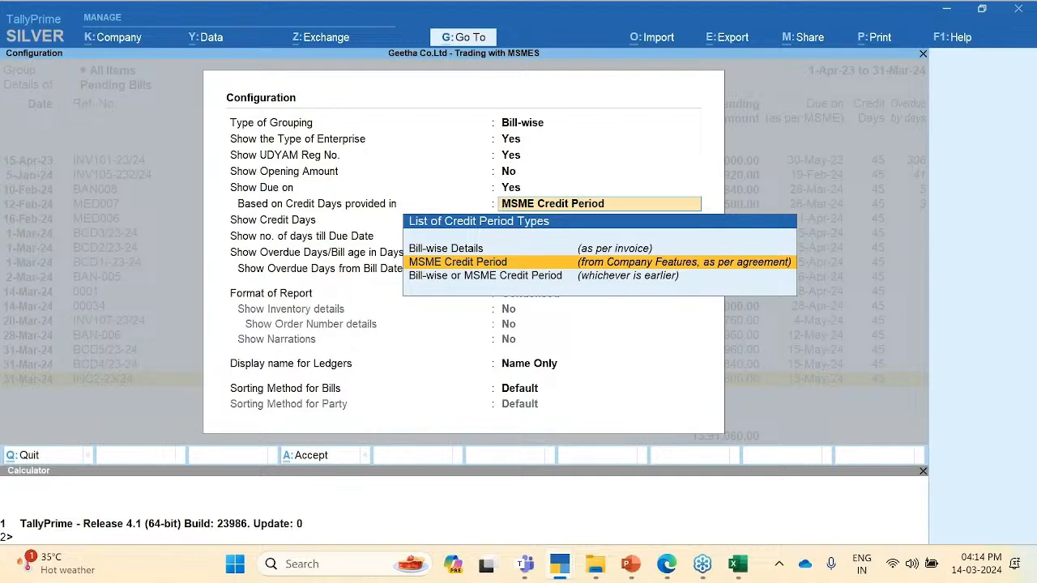
key(Down)
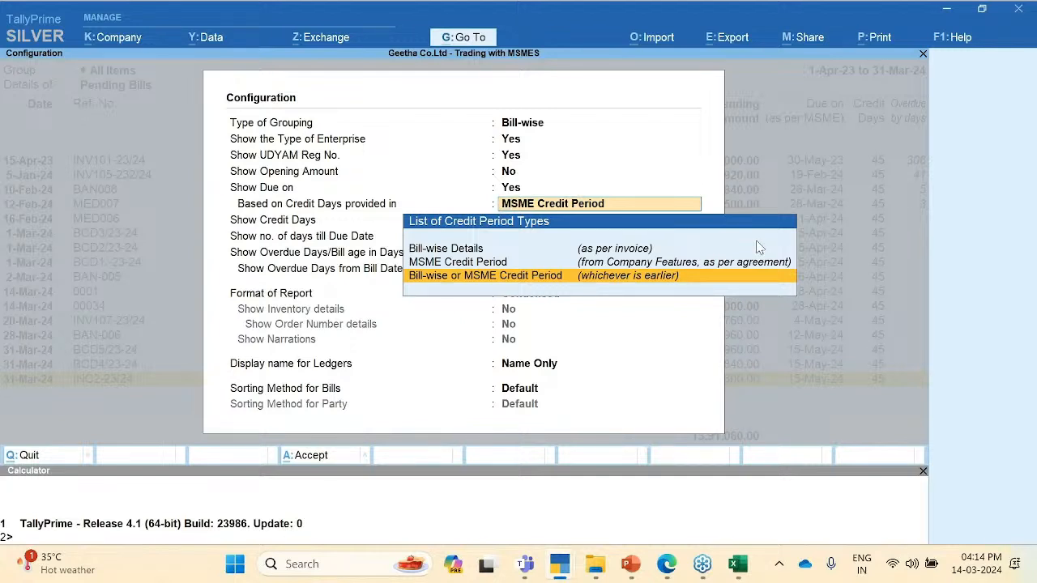
click(815, 311)
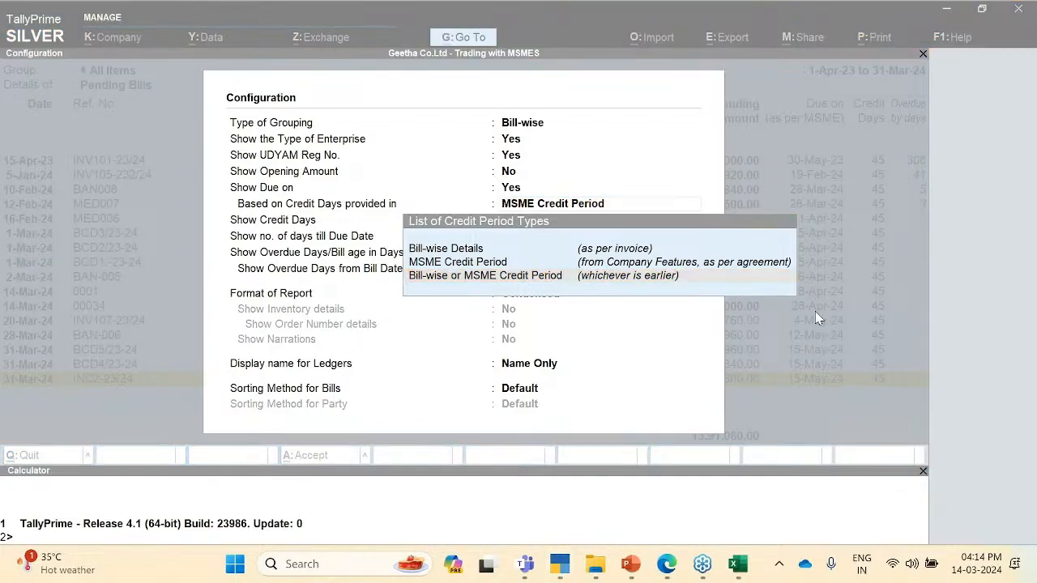
click(644, 278)
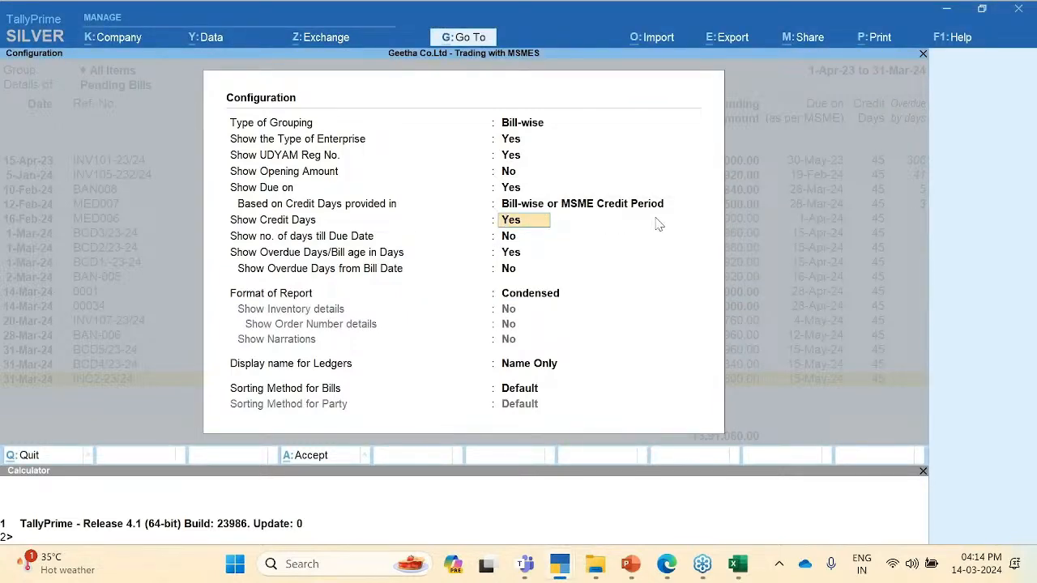
key(ctrl+a)
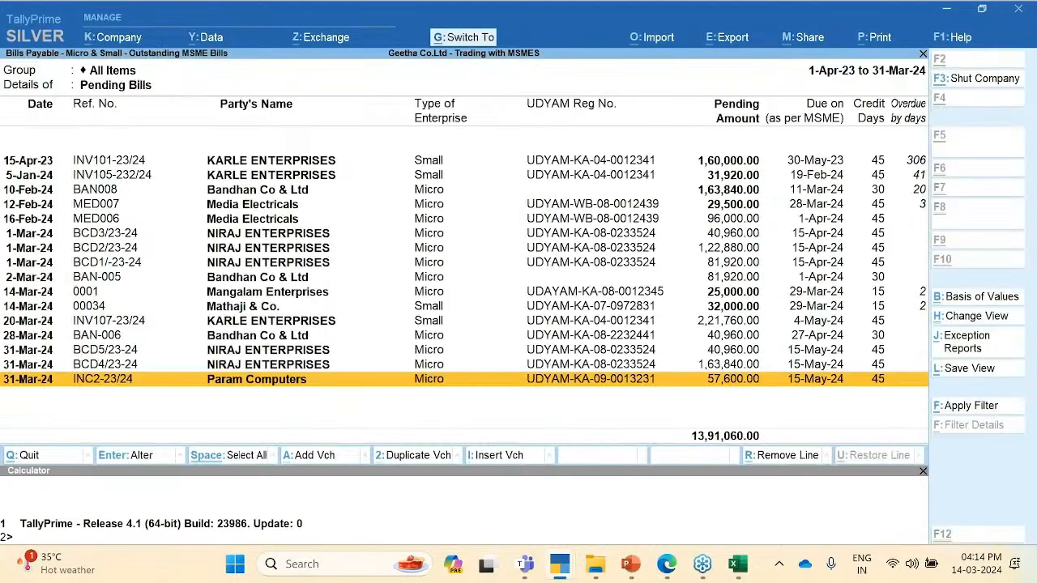
Step: Review the Mangalam Enterprises and Mathaji & Co. bill rows, then bring up Basis of Values
key(Up)
key(Up)
key(Up)
key(Up)
key(Up)
key(Up)
key(Up)
key(Up)
key(Up)
key(Up)
key(Up)
key(Up)
key(Up)
key(Up)
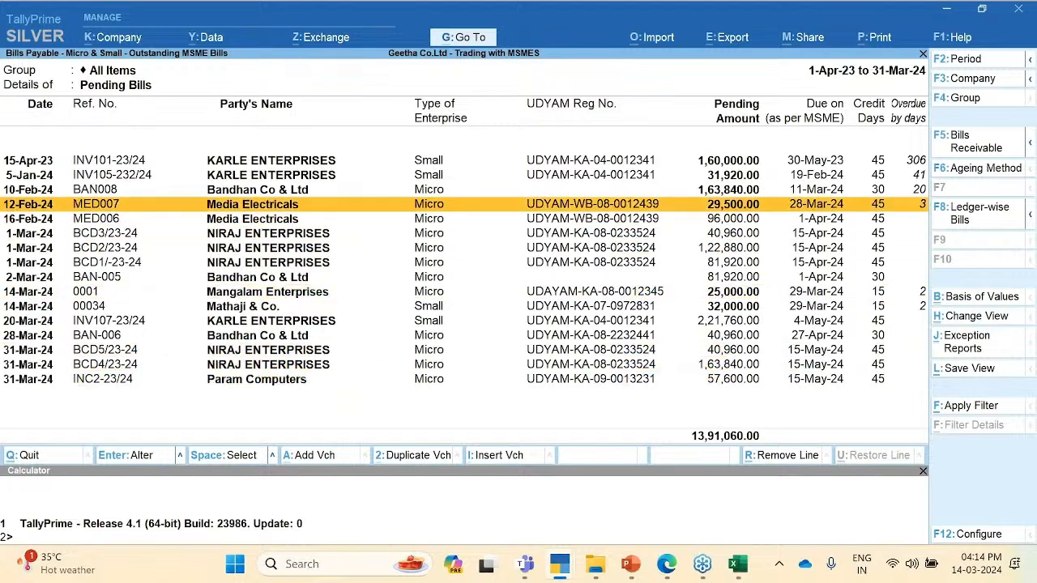
key(Down)
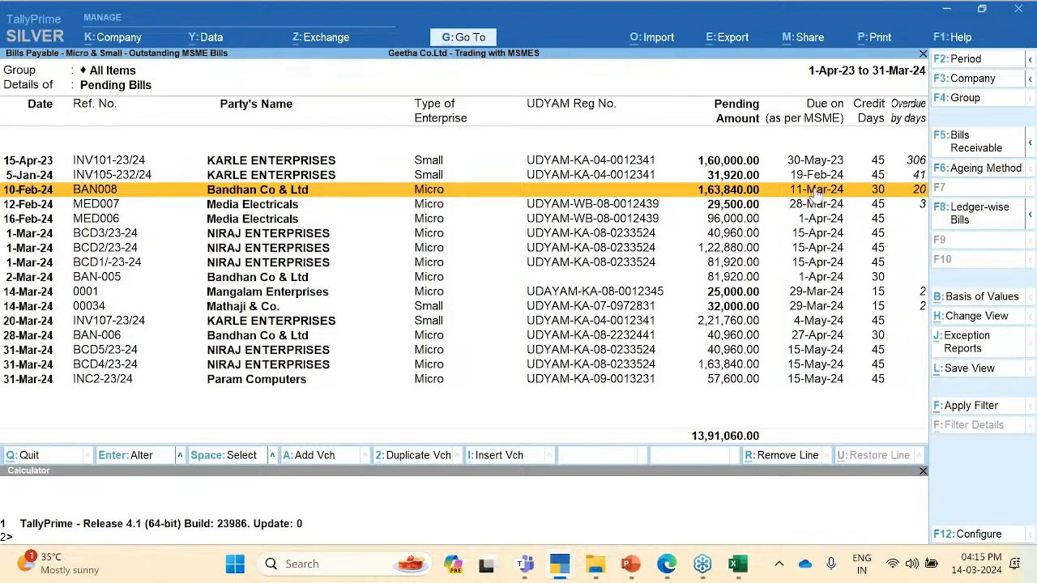
key(Down)
key(Down)
key(Down)
key(Down)
key(Down)
key(Down)
key(Down)
key(Down)
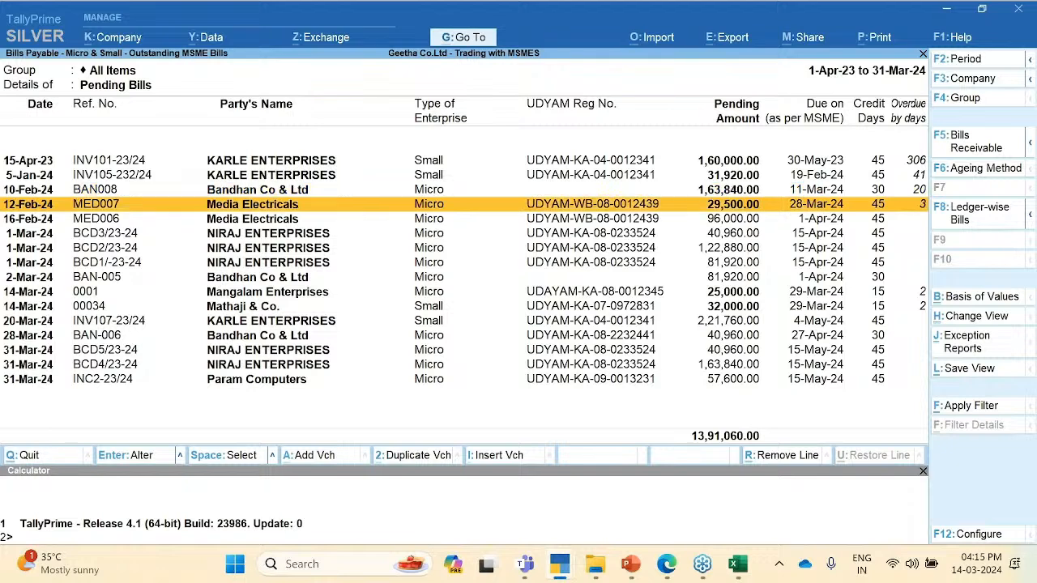
key(Up)
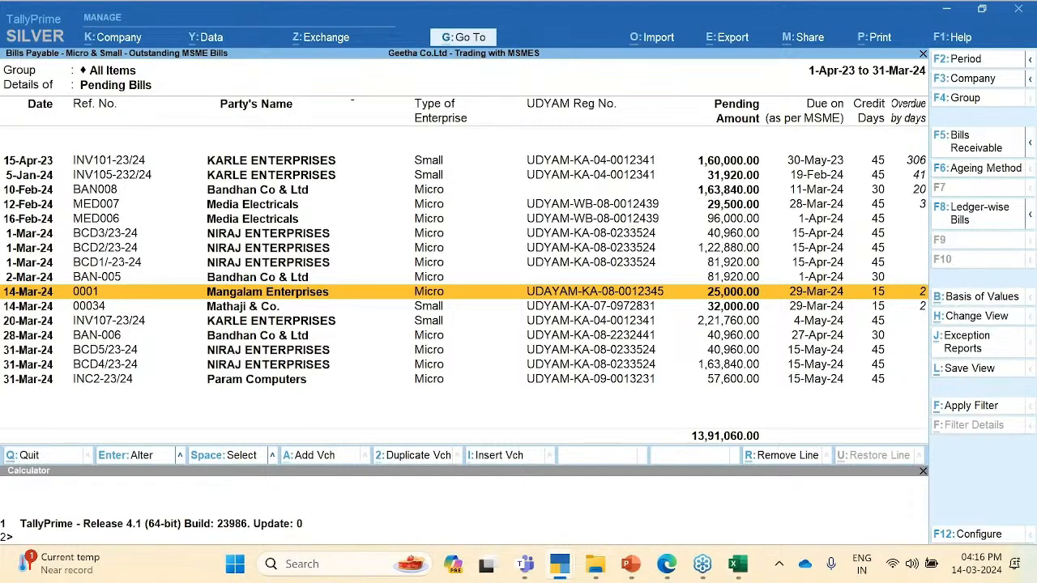
key(ctrl+b)
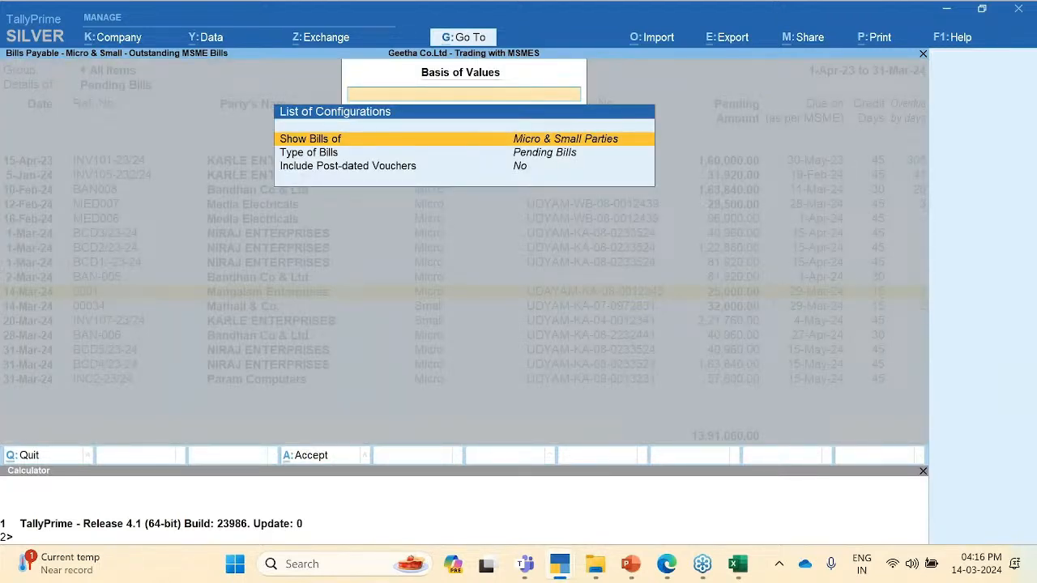
Step: Set Type of Bills to Bills Due in Upcoming Days with a 45-day window
key(Down)
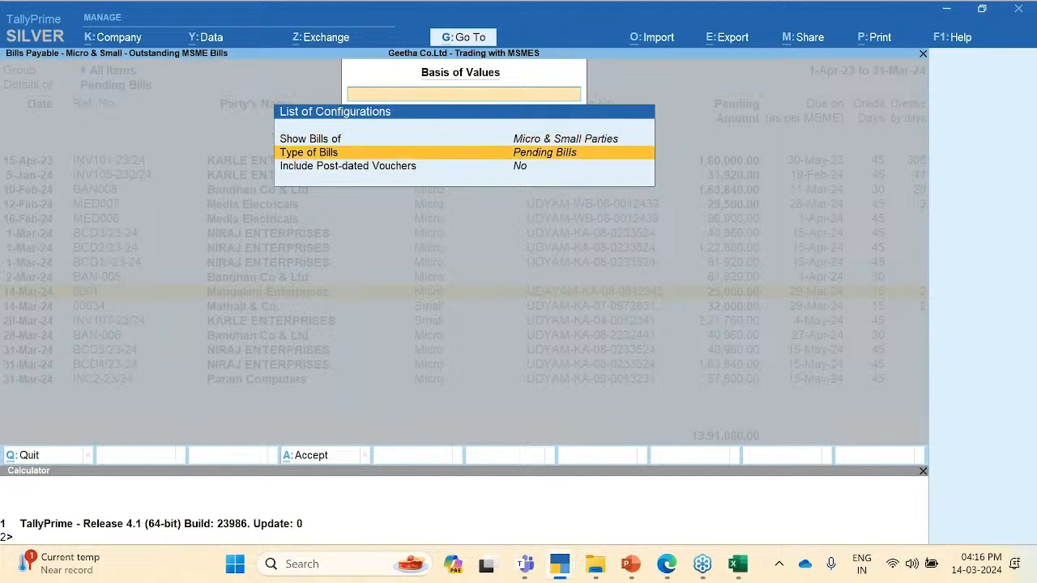
key(Return)
key(Up)
key(Up)
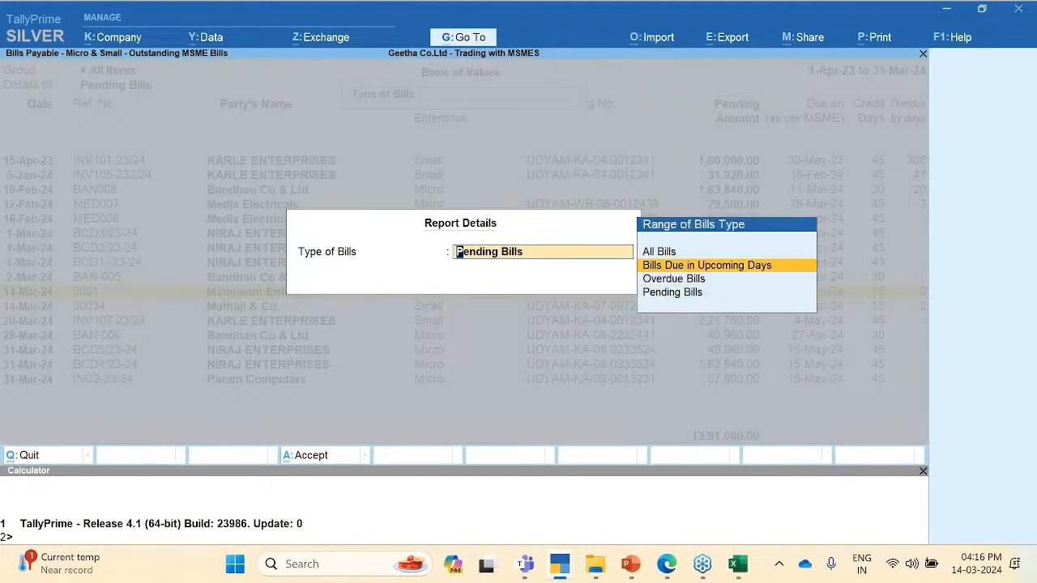
key(Return)
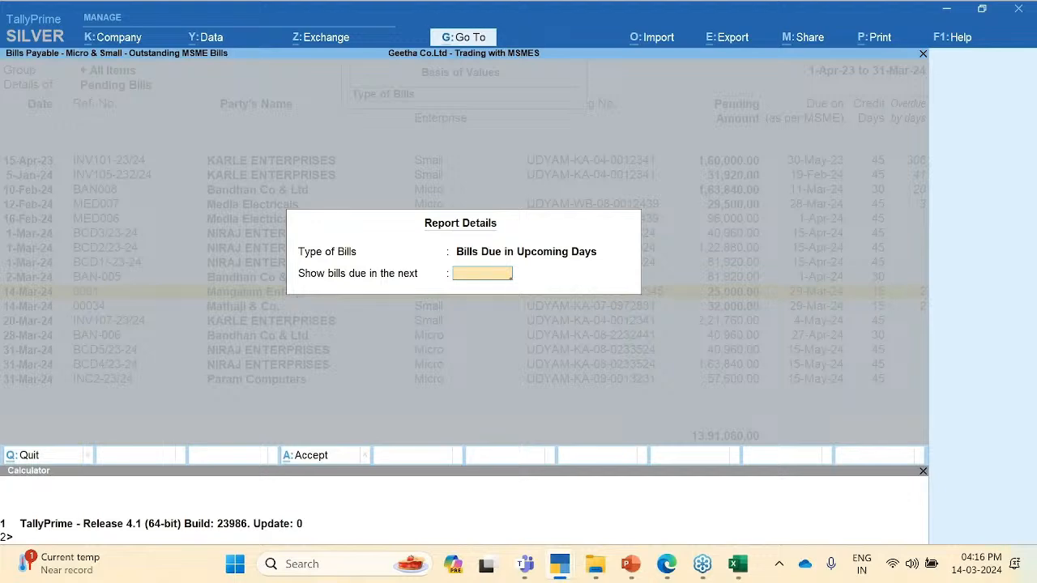
text(45)
key(Return)
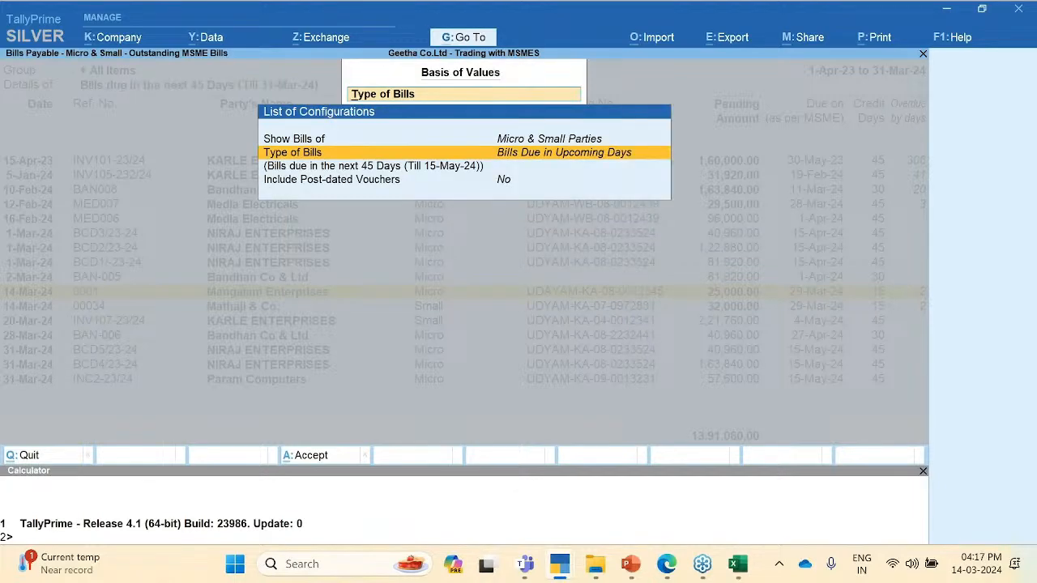
key(Escape)
key(Escape)
key(Down)
key(Down)
key(Down)
key(Down)
key(Down)
key(Down)
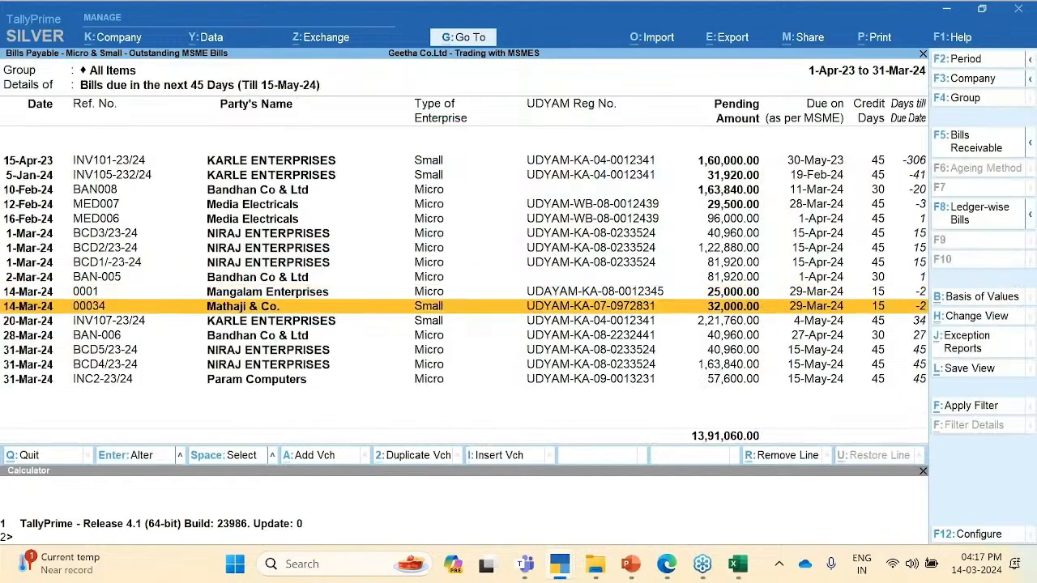
key(Up)
key(Up)
key(Up)
key(Up)
key(Up)
key(Up)
key(Up)
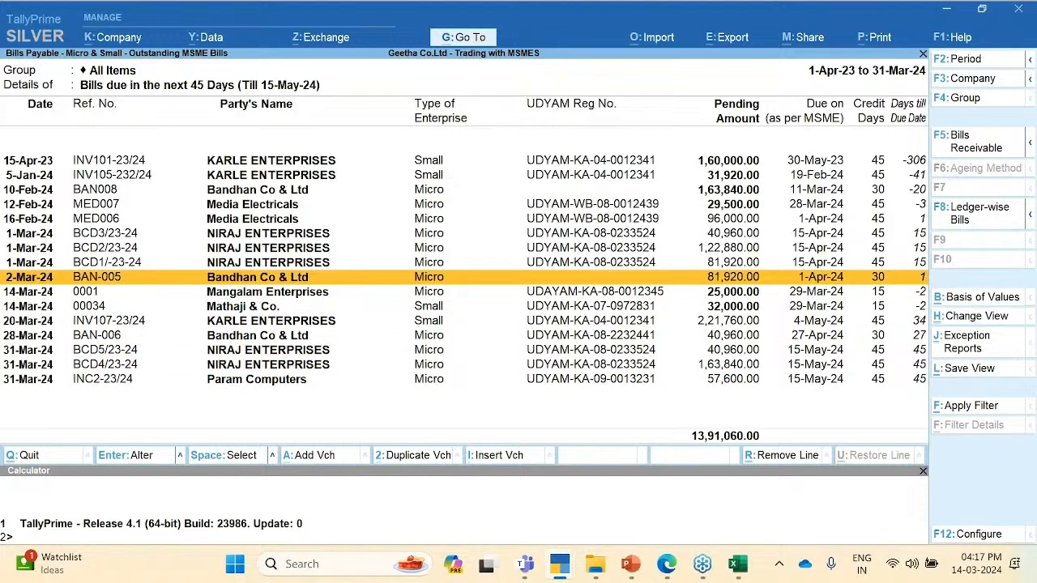
Step: Narrow the upcoming-days window to 10 days, till 10-Apr-24
key(ctrl+b)
key(Return)
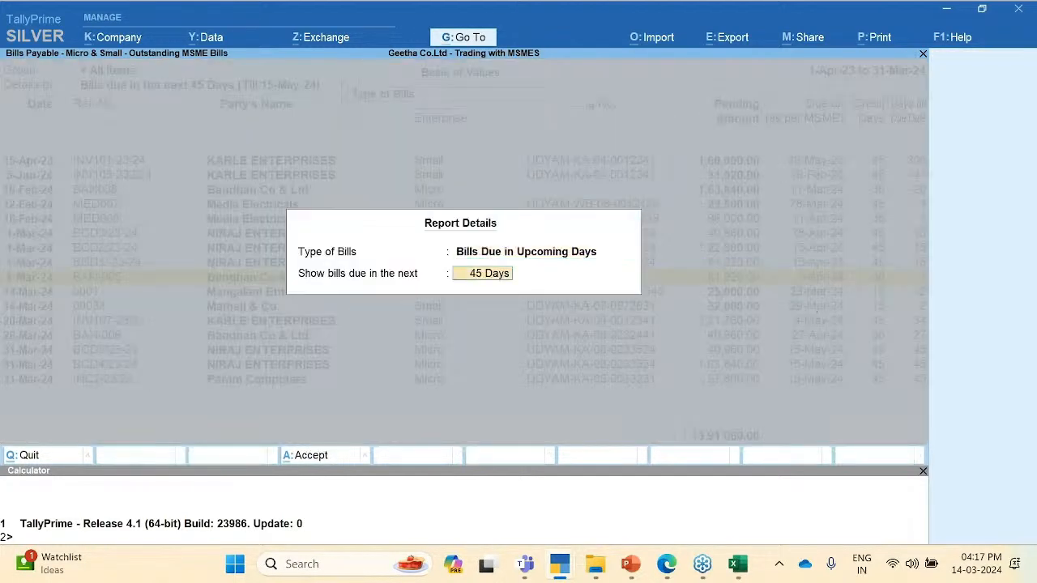
text(10)
key(Return)
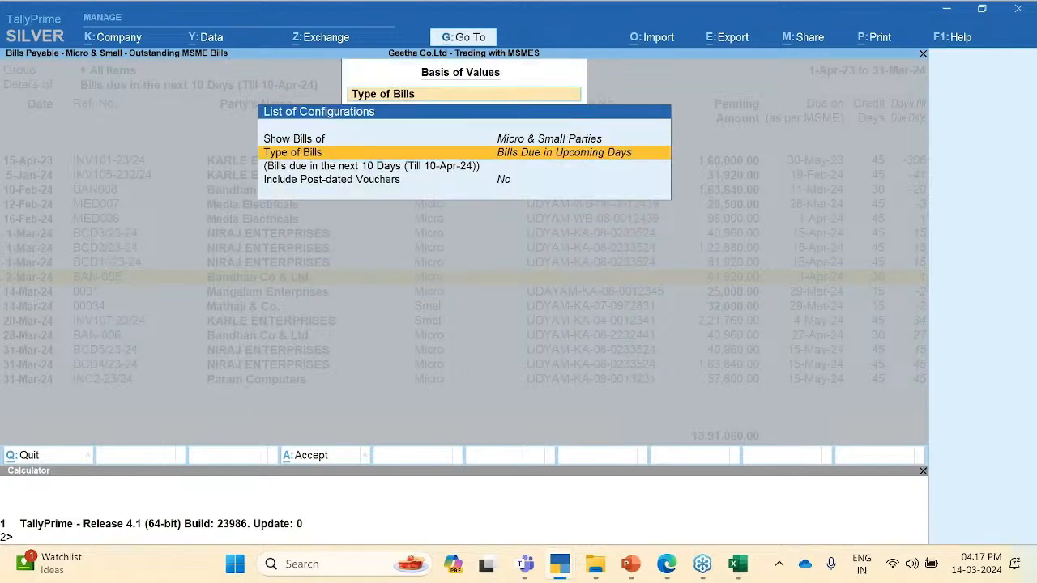
key(Escape)
key(Escape)
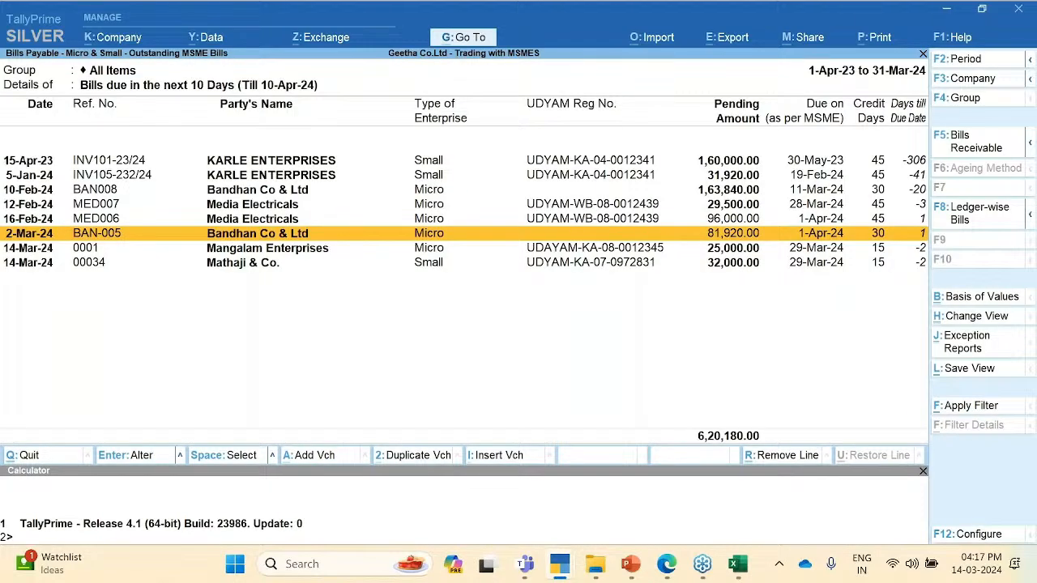
Step: Review the Mangalam Enterprises, Mathaji & Co. and KARLE ENTERPRISES bills in the report
key(Down)
key(Down)
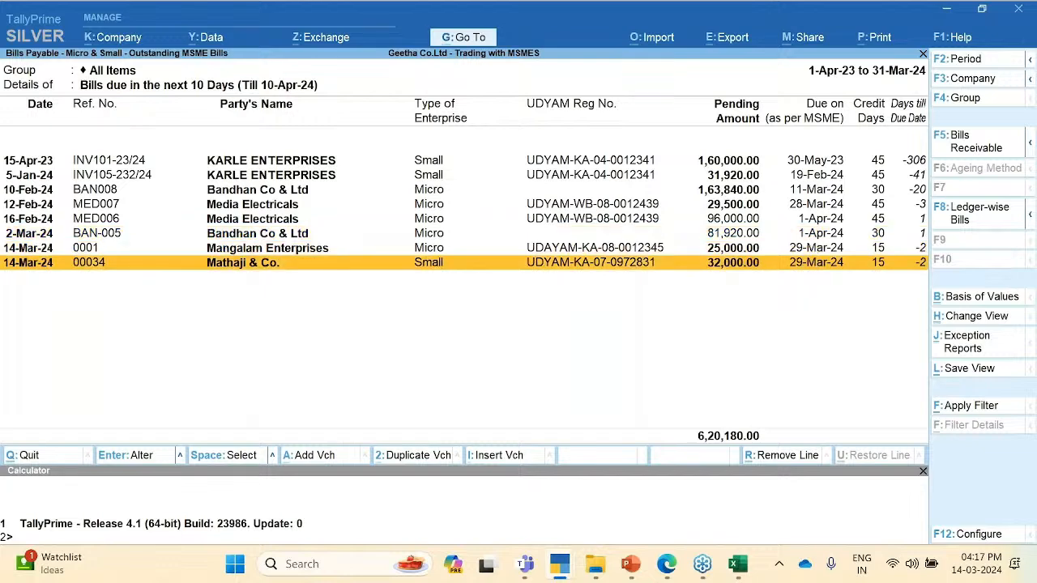
key(Up)
key(Down)
key(Up)
key(Up)
key(Down)
key(Down)
key(Up)
key(Down)
key(Up)
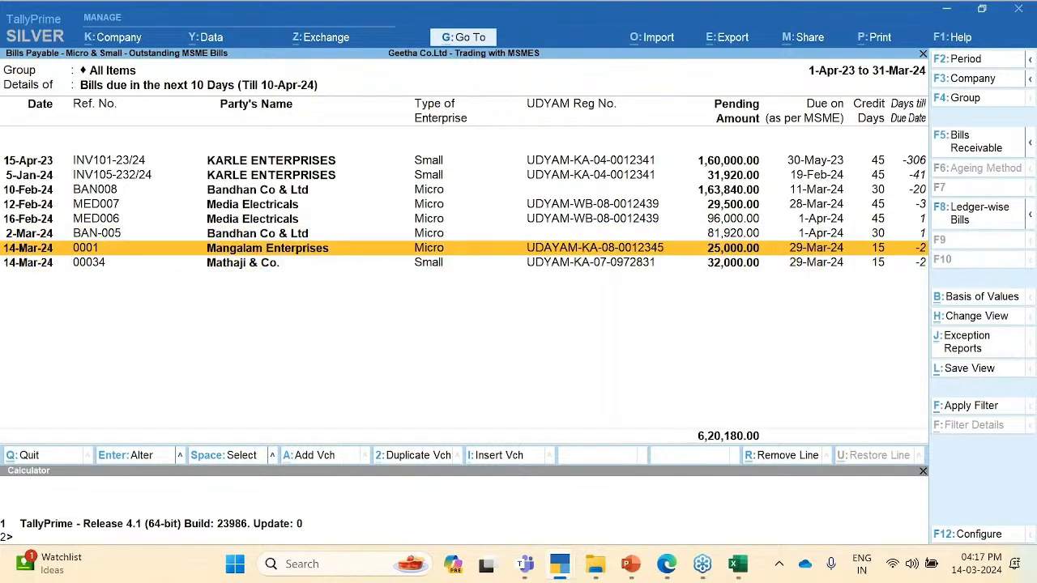
key(Down)
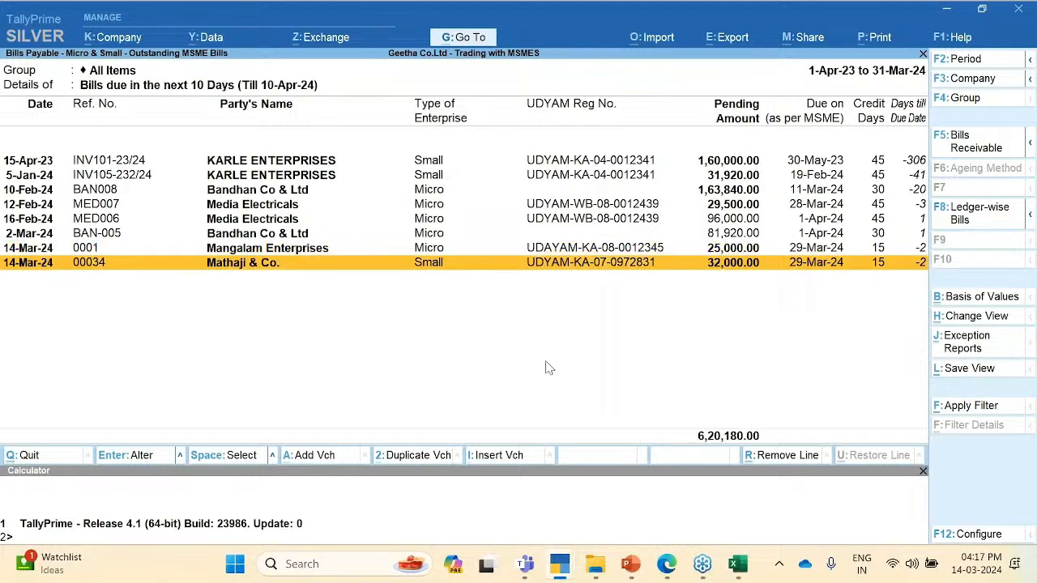
click(826, 251)
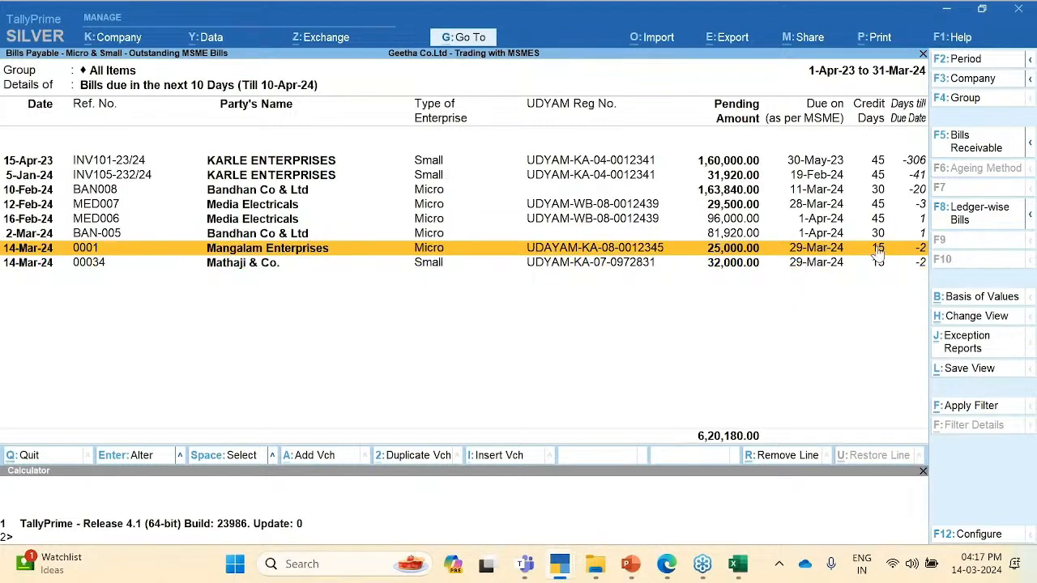
click(826, 266)
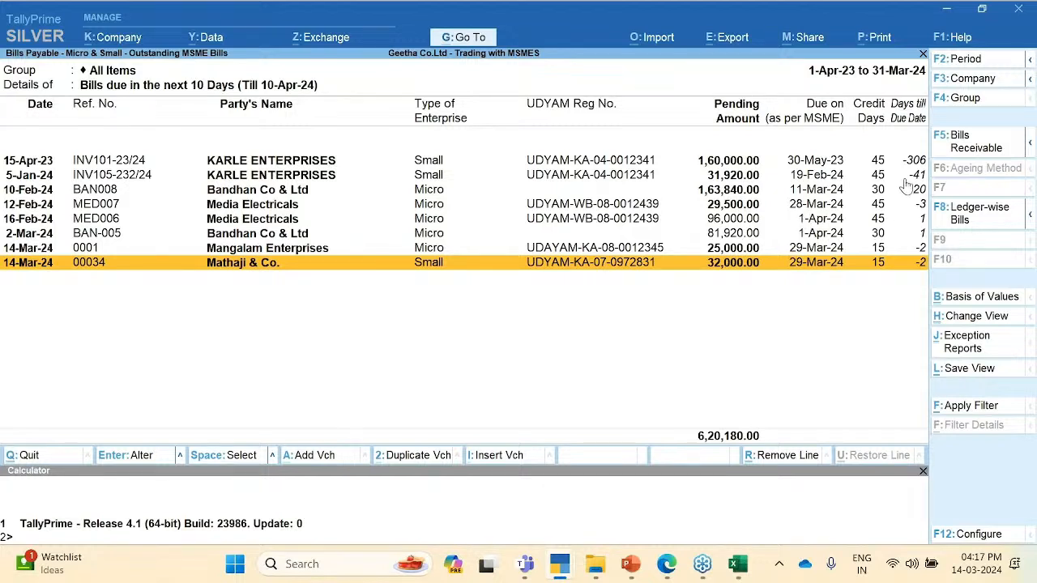
click(813, 175)
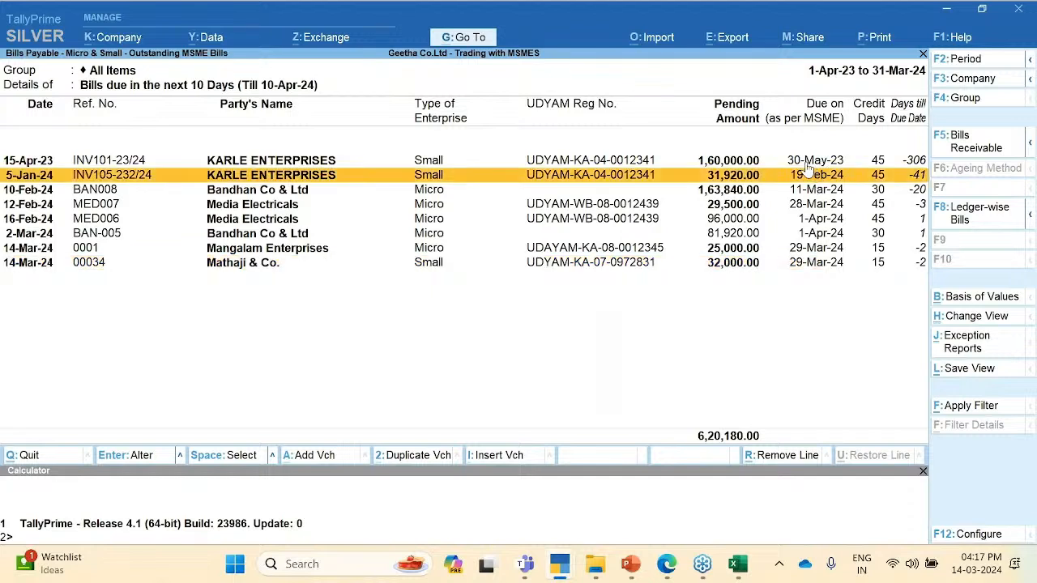
click(806, 162)
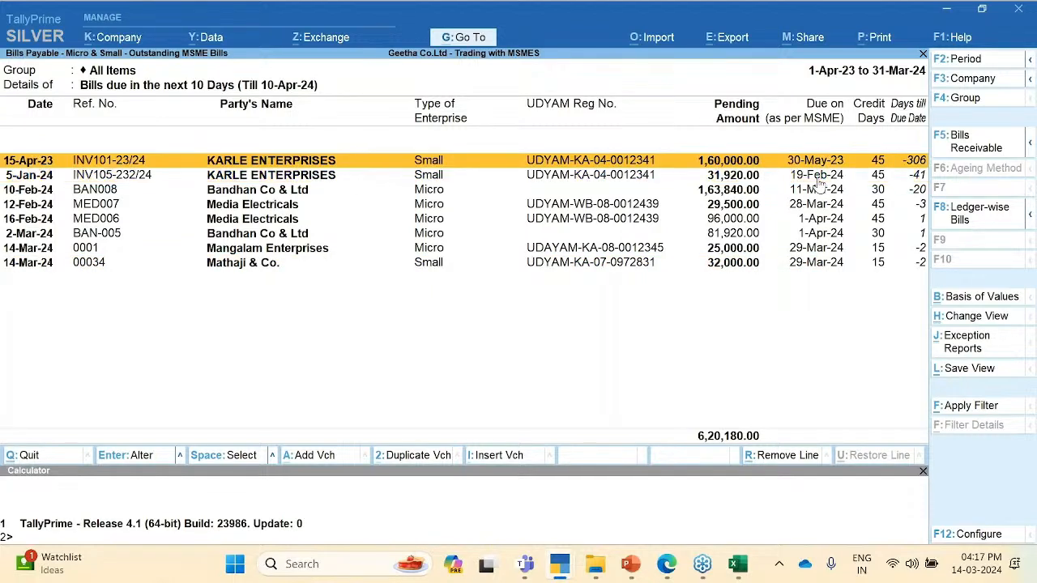
click(819, 179)
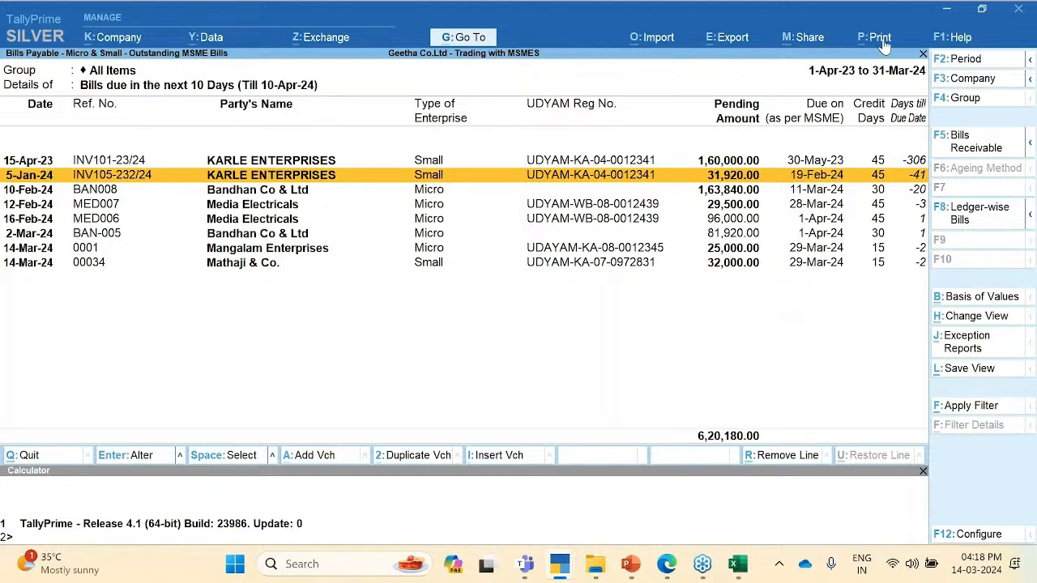
Step: Close the Print options without printing and exit to Gateway of Tally
key(alt+p)
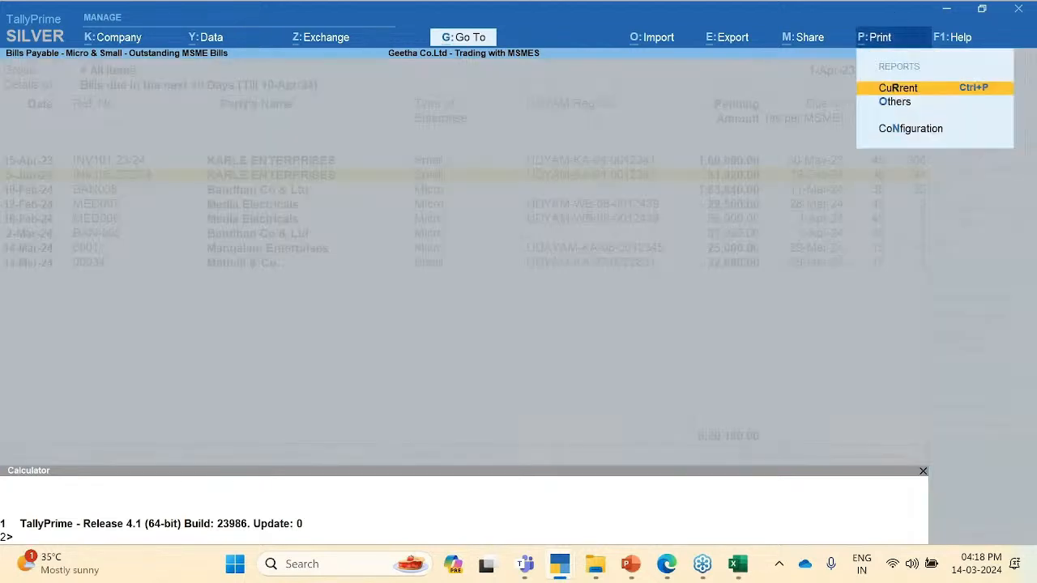
key(Escape)
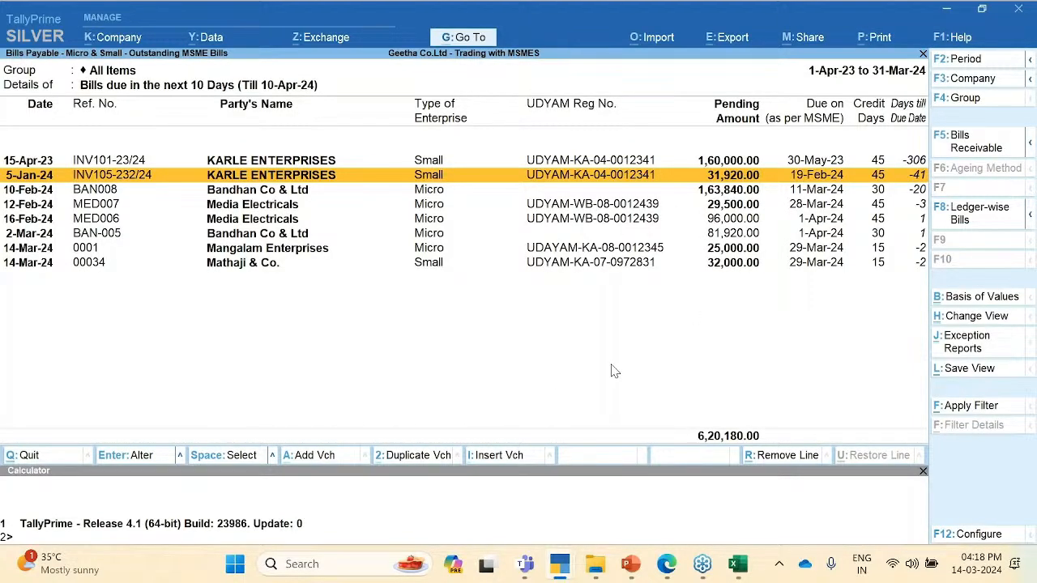
key(Escape)
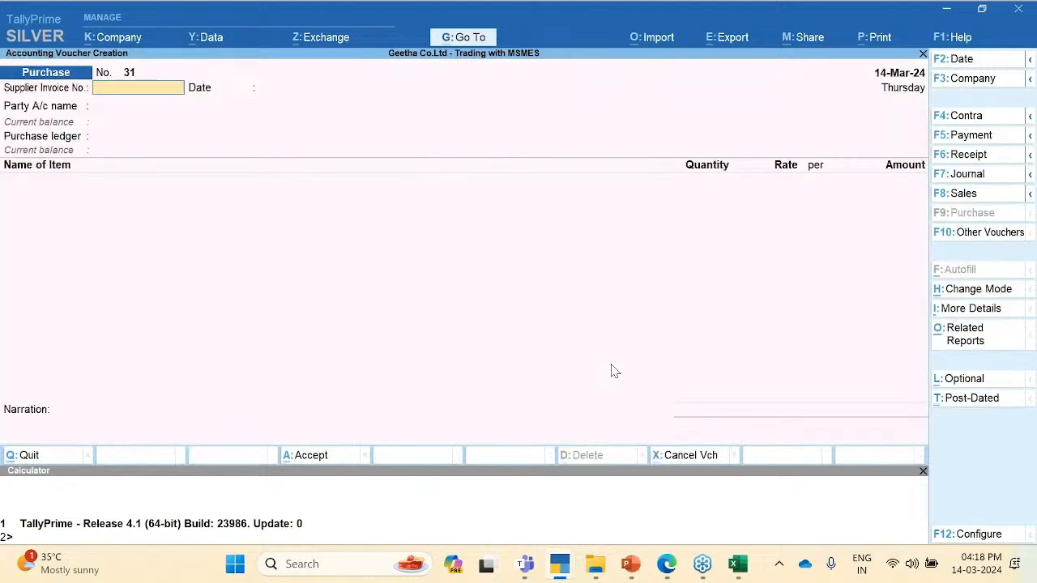
key(Escape)
key(Return)
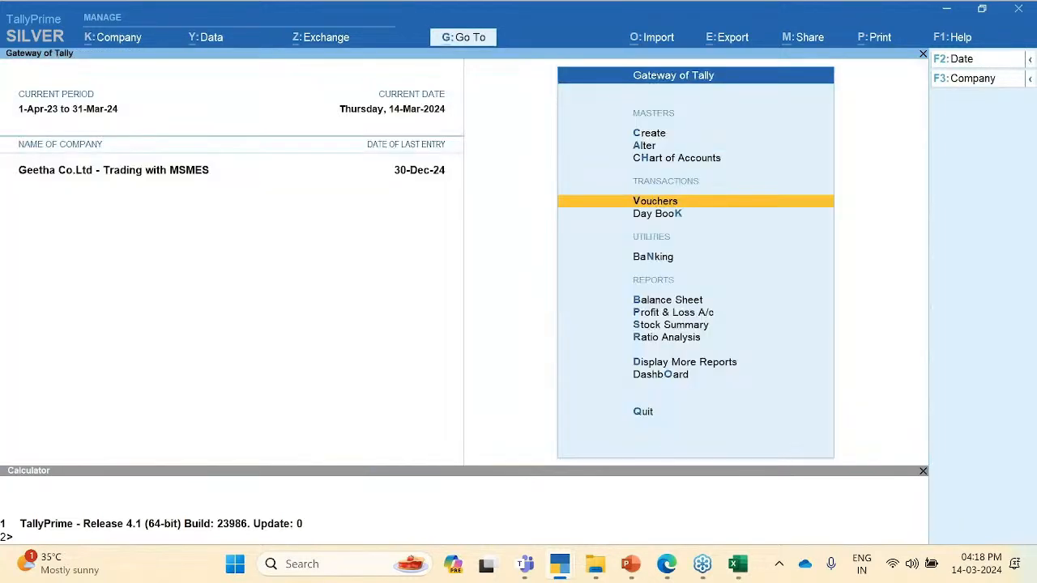
Step: Go to Display More Reports > Statutory Reports > MSME Reports
key(d)
key(o)
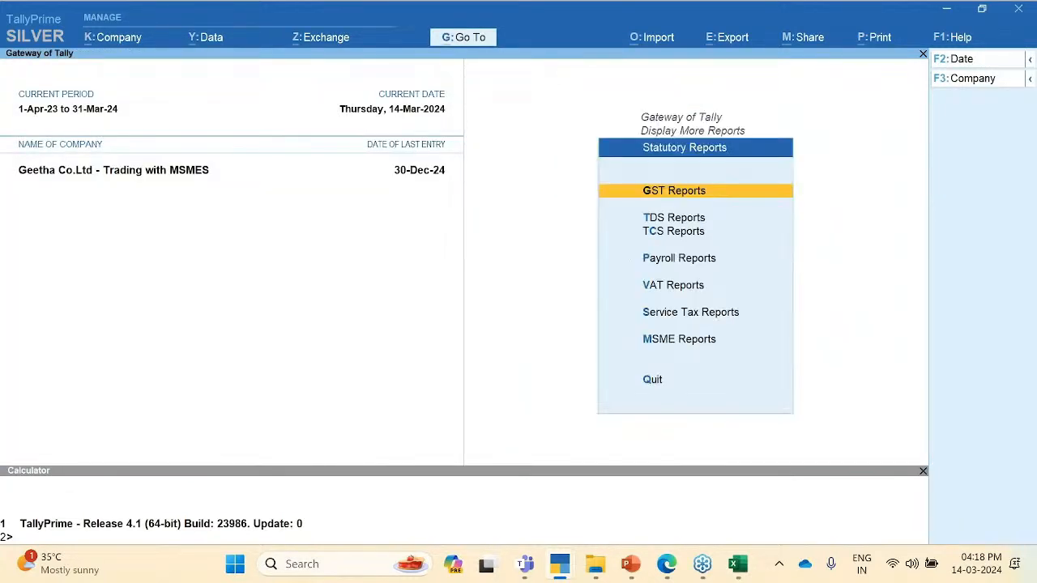
key(Down)
key(Down)
key(Down)
key(Down)
key(Down)
key(Down)
key(Return)
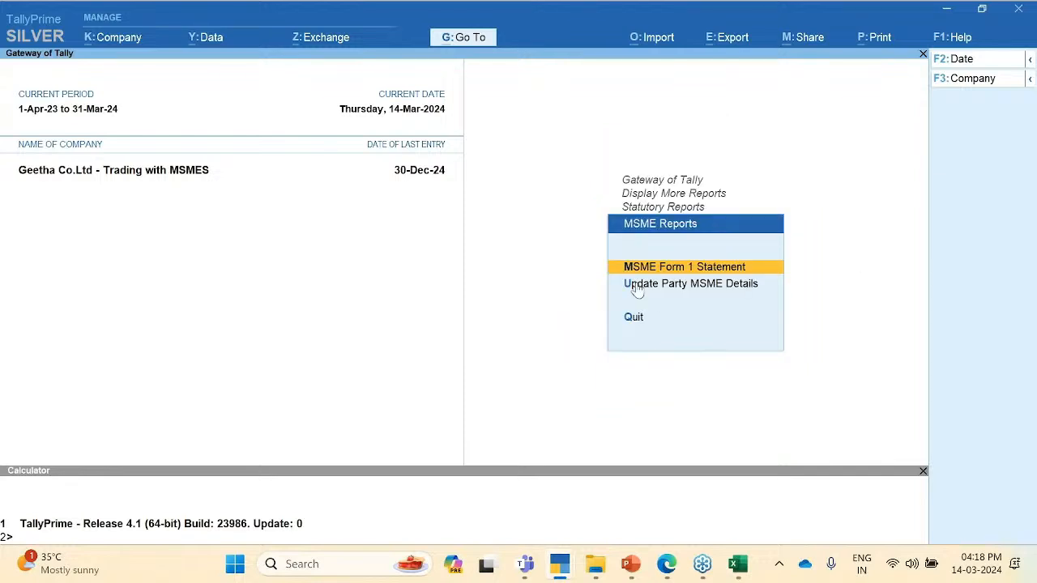
Step: Open MSME Form 1 Statement (1-Oct-24 to 31-Mar-25), review its overdue bills, then bring up Change Period
click(708, 274)
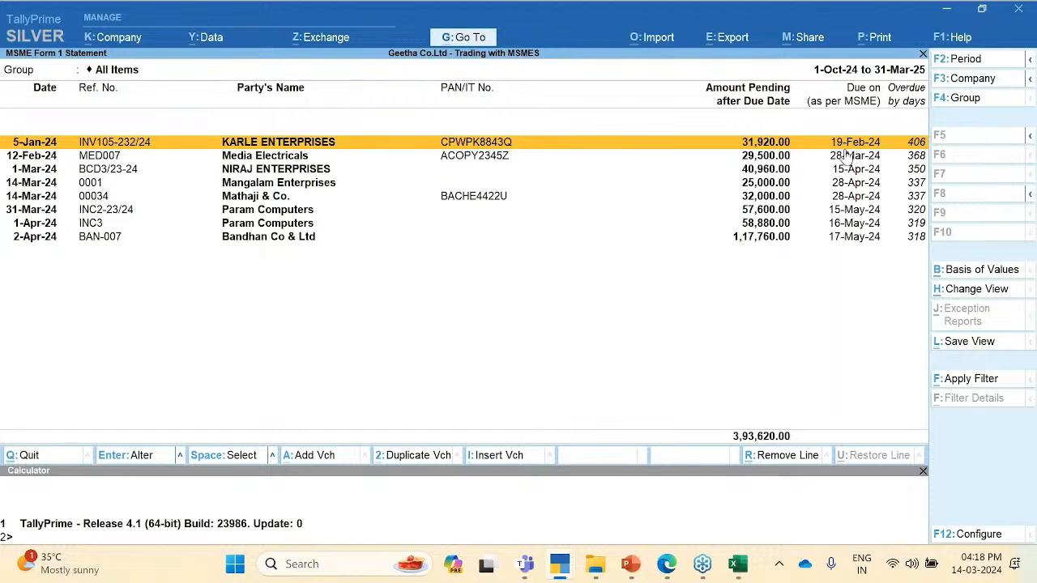
key(Down)
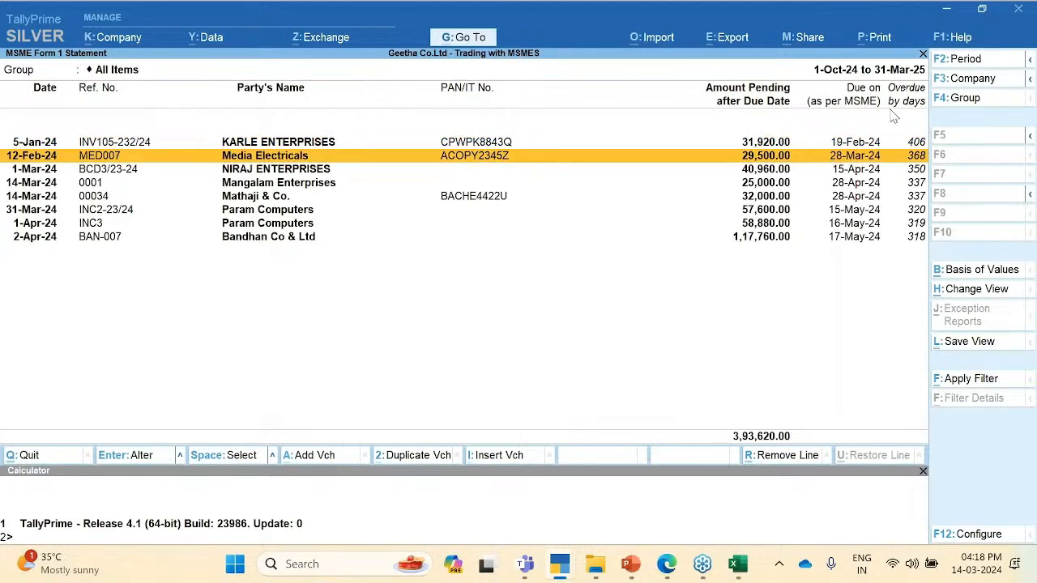
key(Up)
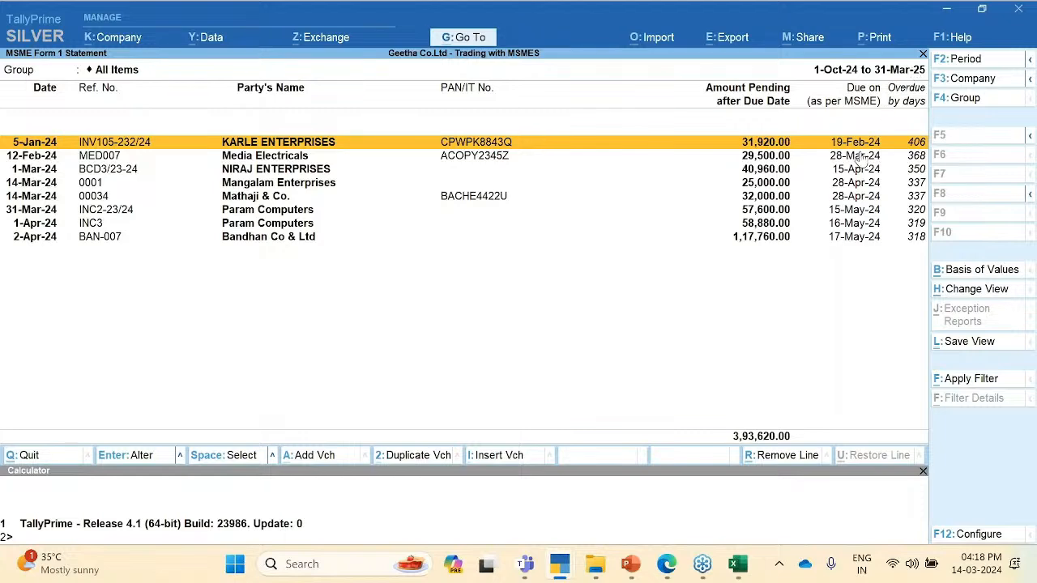
key(Down)
key(Down)
key(Down)
key(Down)
key(Down)
key(Down)
key(Down)
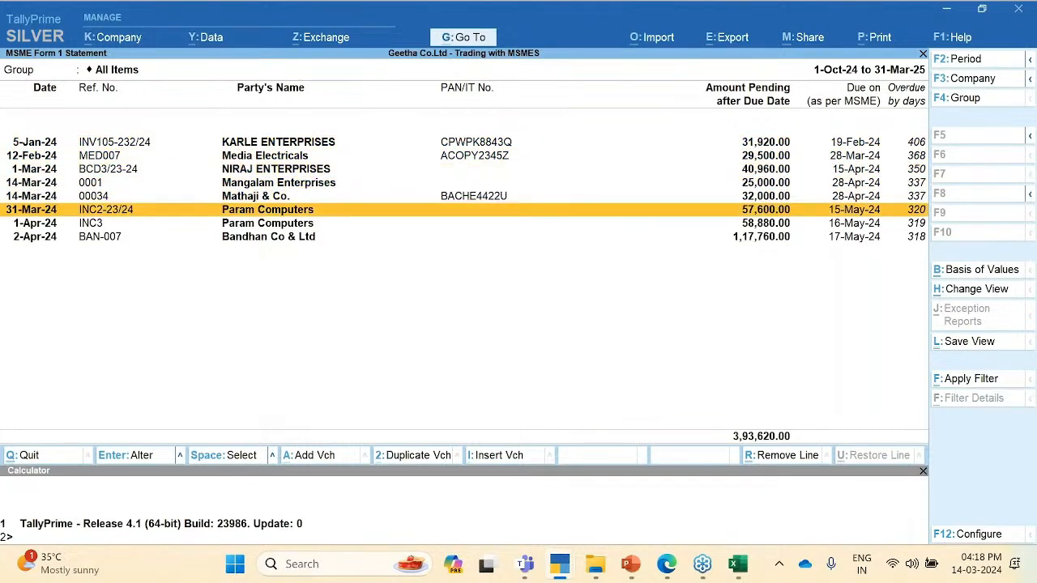
key(Up)
key(Up)
key(Up)
key(Up)
key(Up)
key(Up)
key(Up)
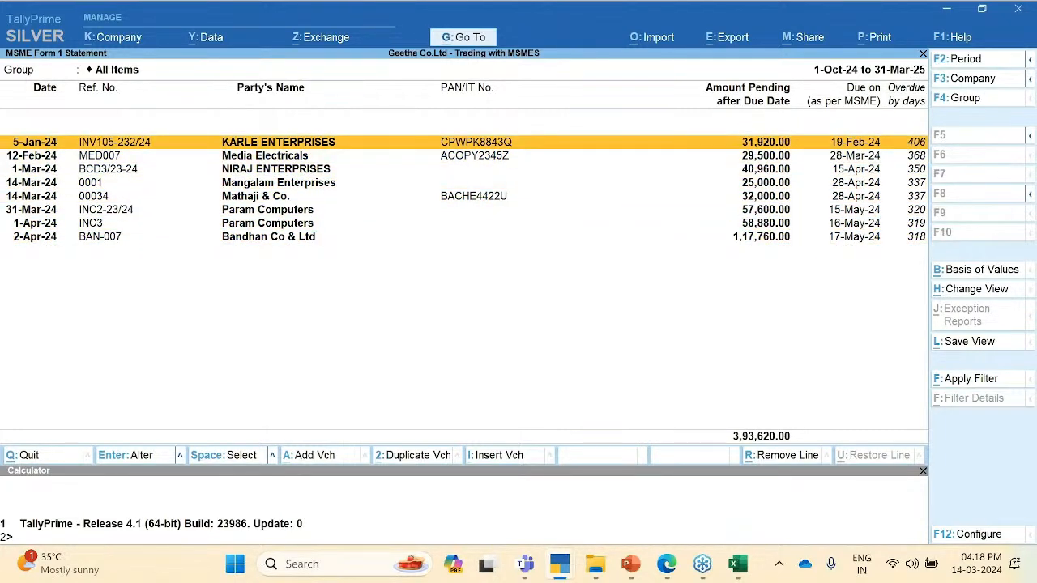
key(Down)
key(Down)
key(Down)
key(Down)
key(Down)
key(Down)
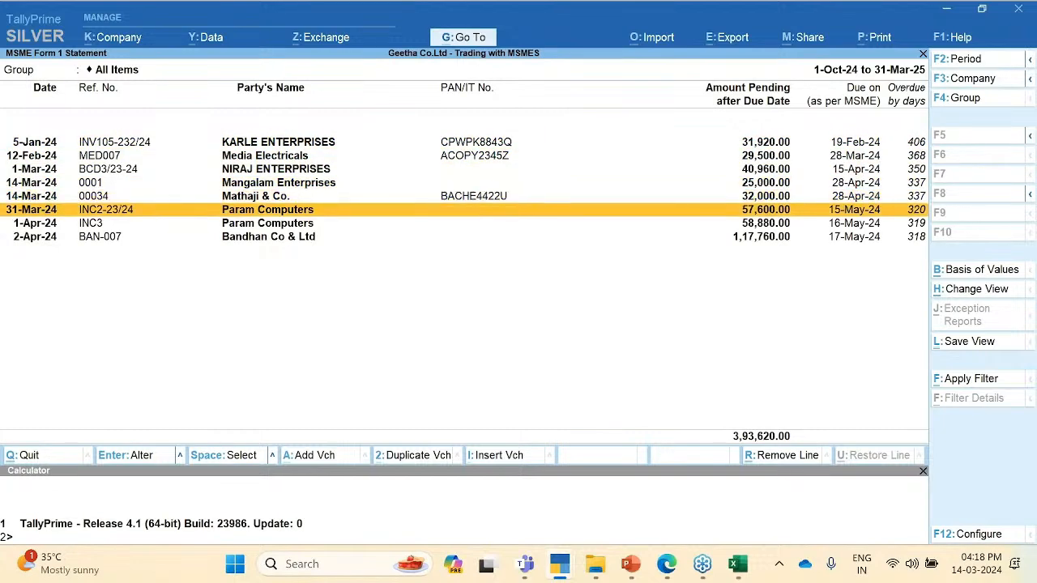
key(F2)
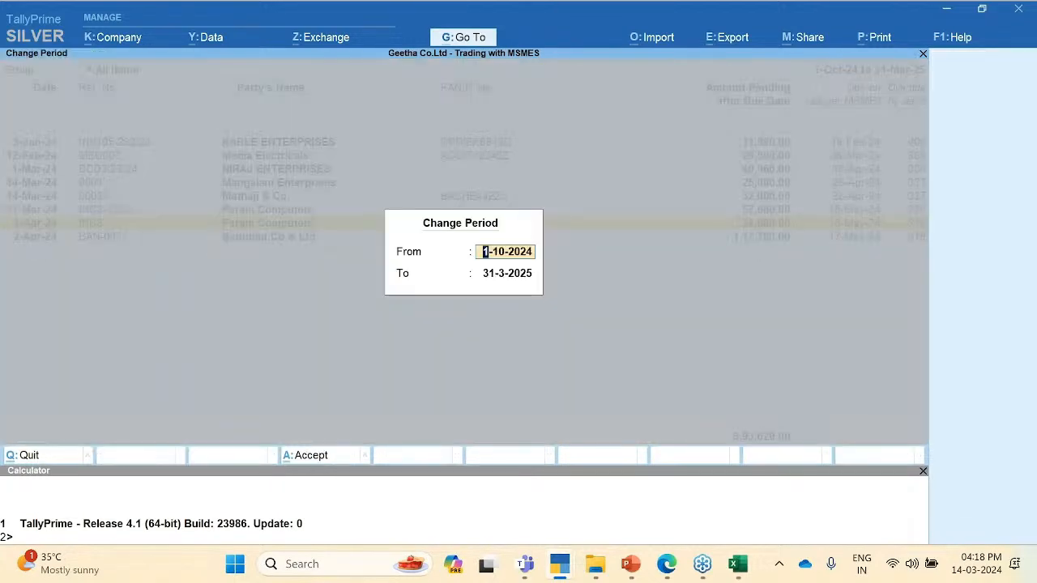
Step: Try a period starting 1-10 and ending 31-3-2024, then discard the change
text(1-10)
key(Return)
text(31-3-2024)
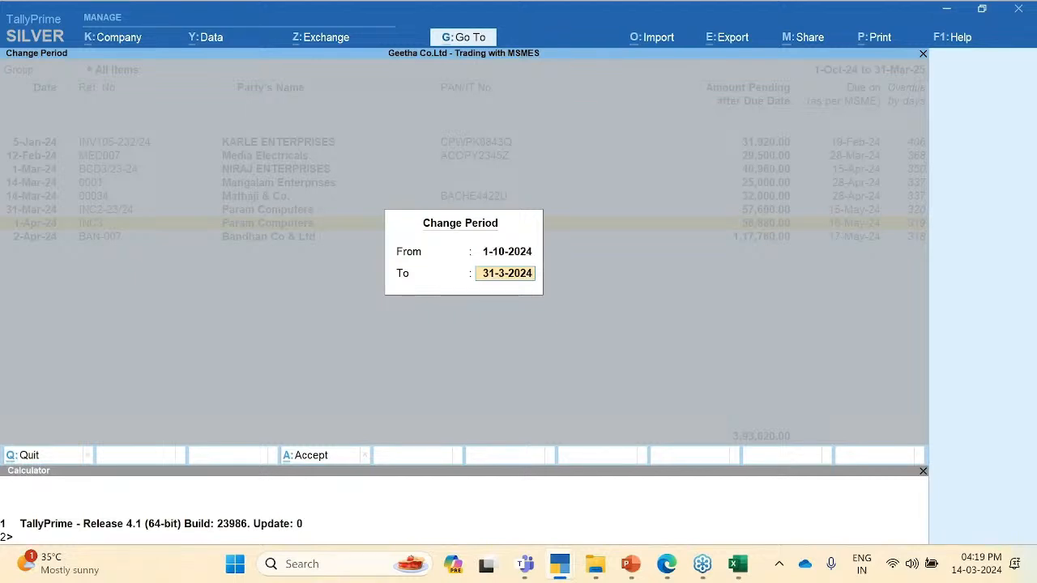
key(BackSpace)
key(Return)
key(Delete)
key(Escape)
Step: Set the statement period From 1-4-23 To 31-3-2024 via Alt+F2
key(alt+F2)
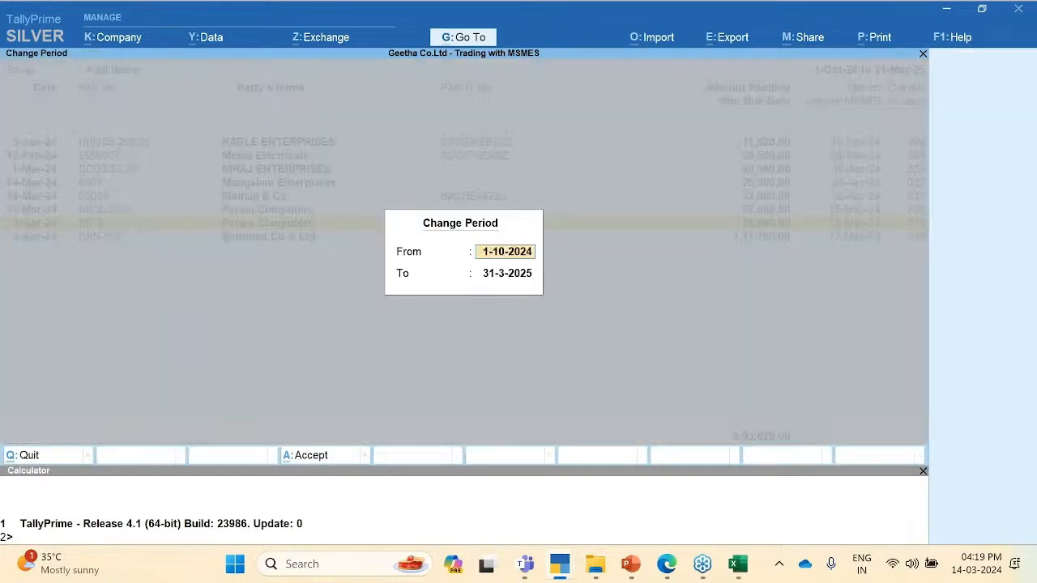
text(1-4)
key(Return)
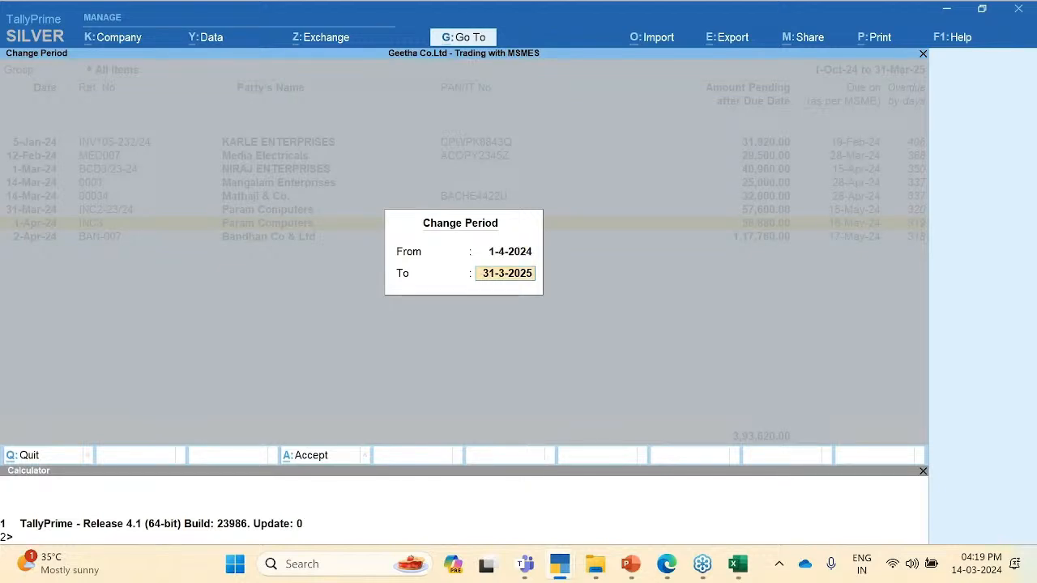
key(BackSpace)
text(4)
key(Up)
text(1)
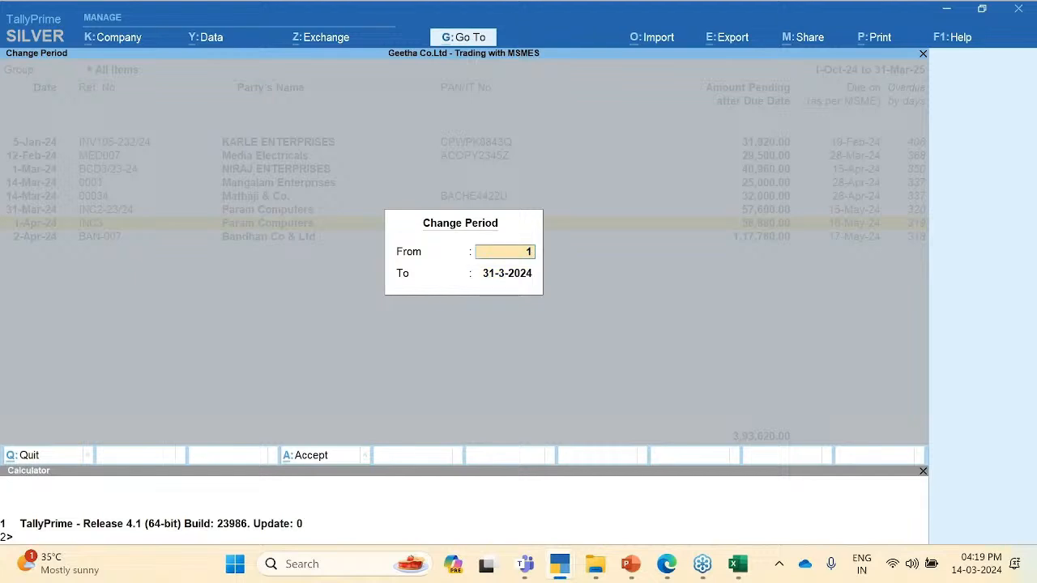
text(-4-23)
key(Return)
key(Return)
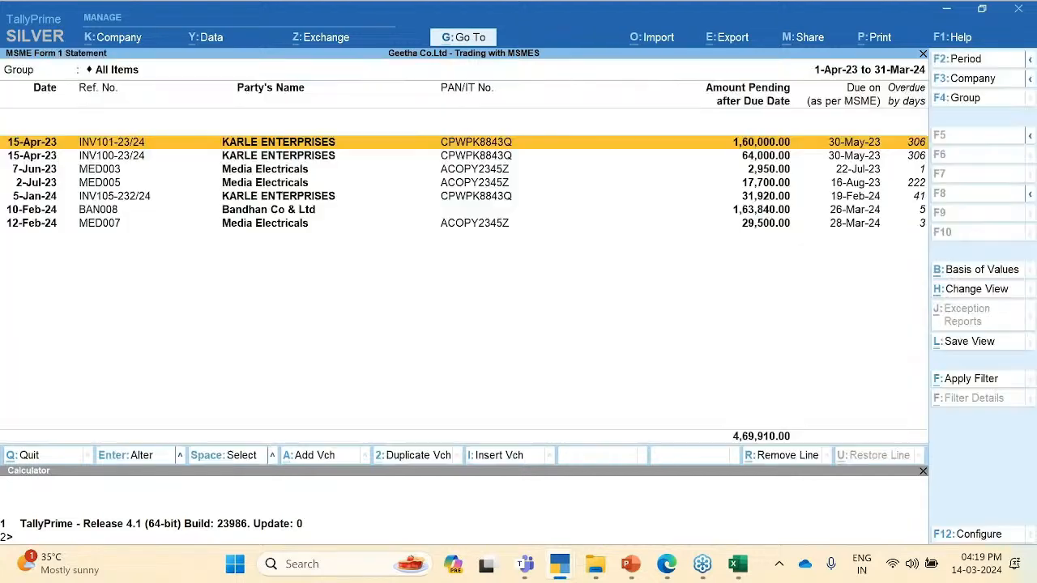
Step: Review the overdue bills from INV101-23/24 down to the 12-Feb-24 Media Electricals bill
click(851, 227)
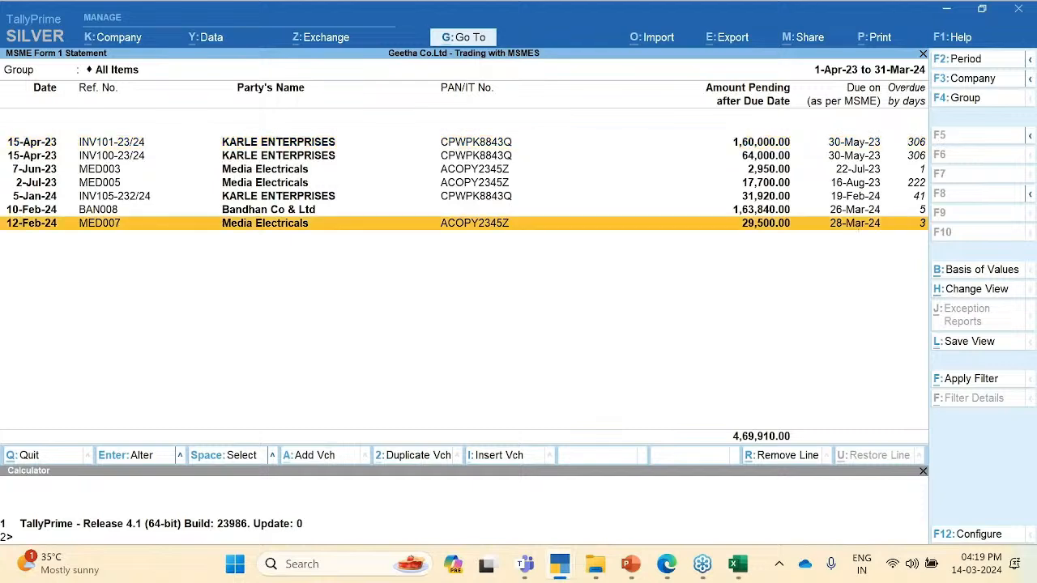
key(Up)
key(Up)
key(Up)
key(Up)
key(Up)
key(Up)
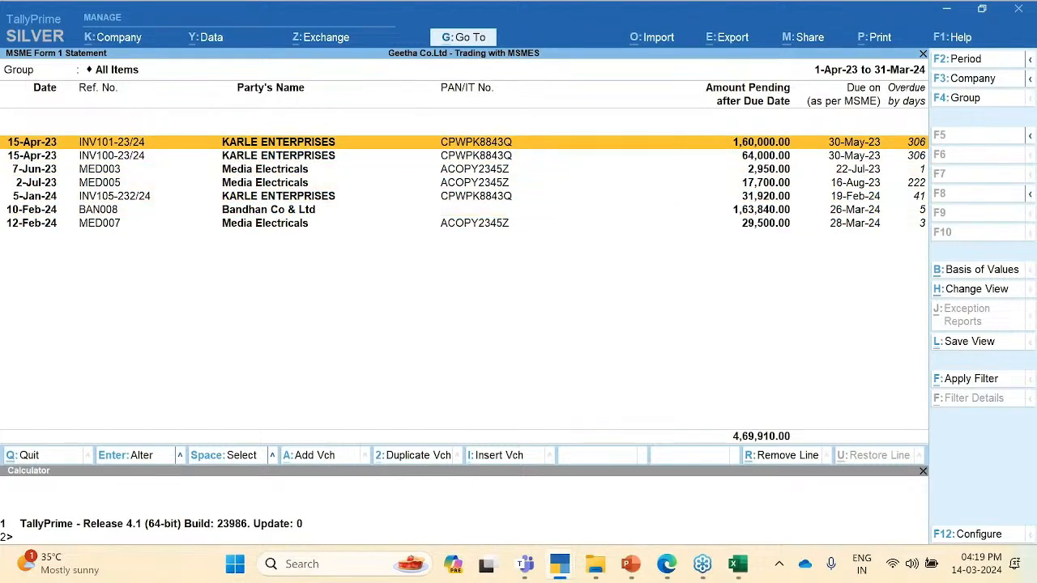
key(Down)
key(Down)
key(Down)
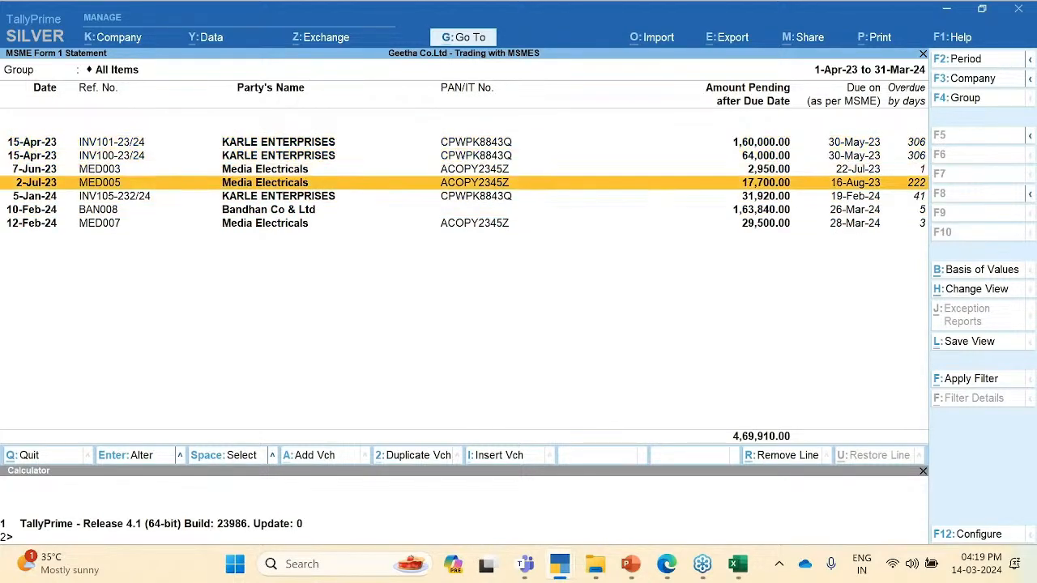
key(Up)
key(Up)
key(Up)
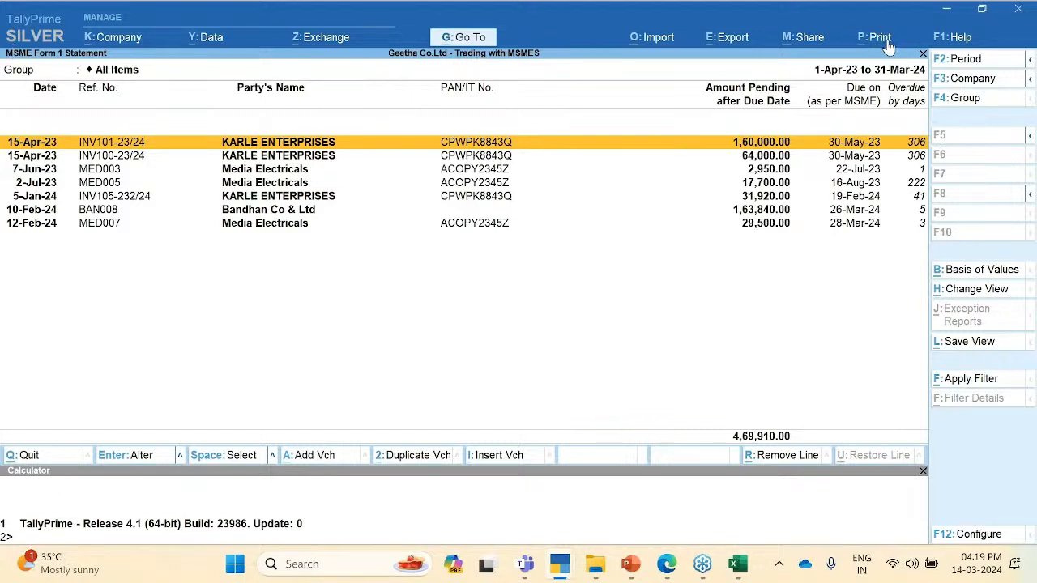
Step: Print the statement as the Return Form and preview it to create MSME Form 1
key(alt+p)
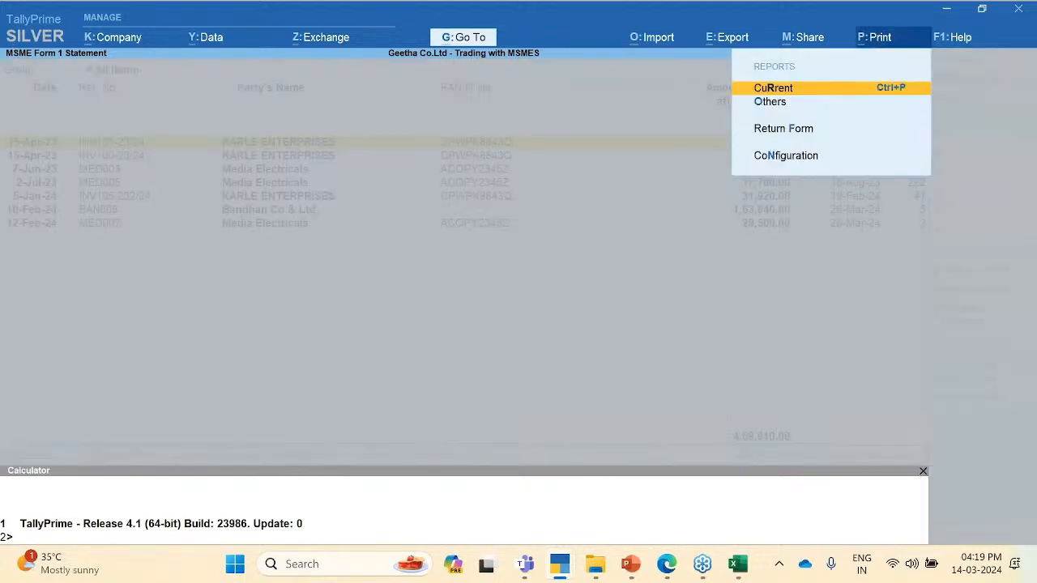
key(Down)
key(Down)
key(Return)
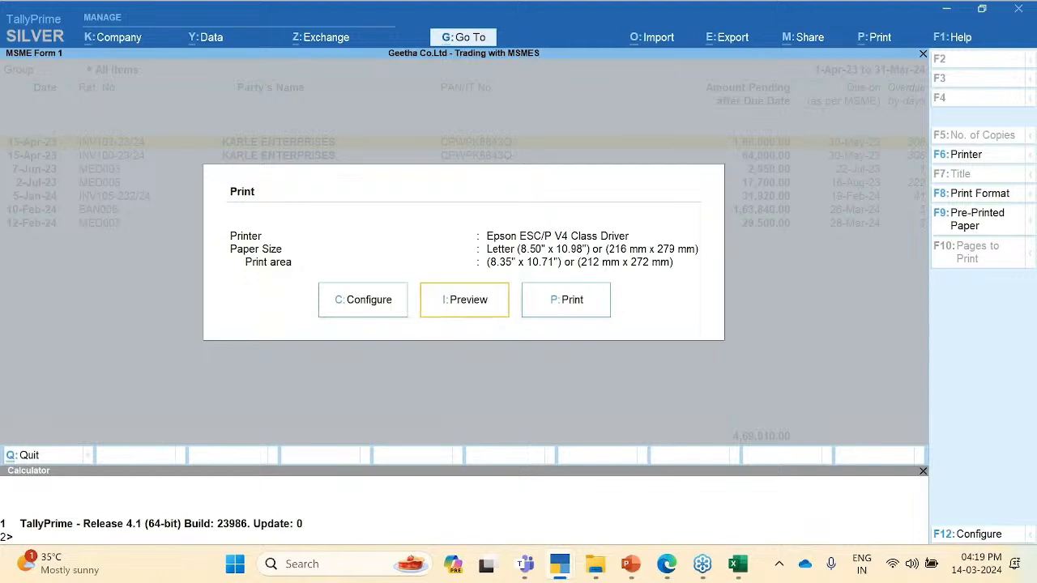
click(468, 310)
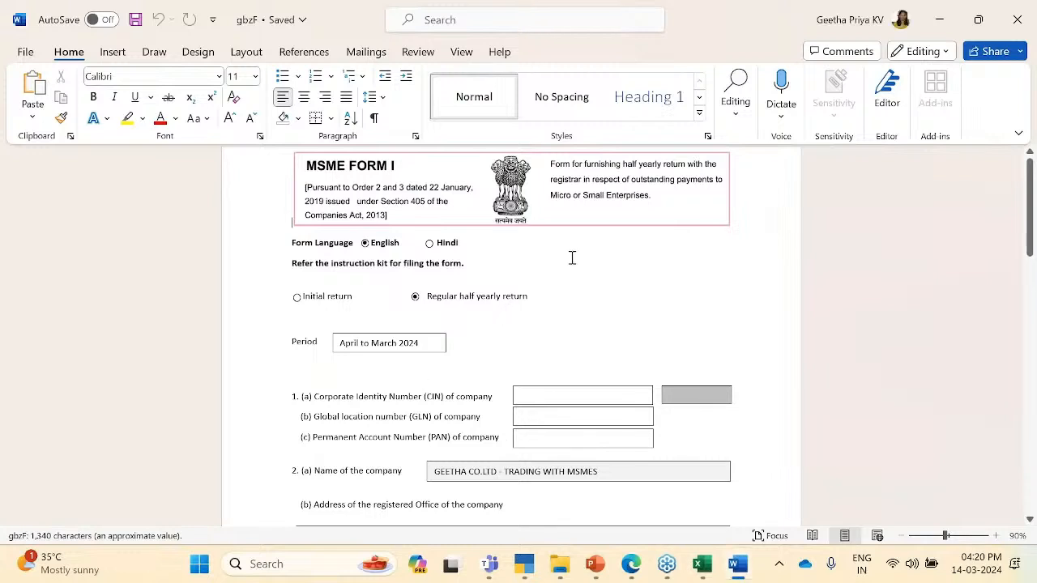
Step: Scroll the Word MSME Form I to its seven dues totalling 4,69,910.00, then return to TallyPrime
click(575, 312)
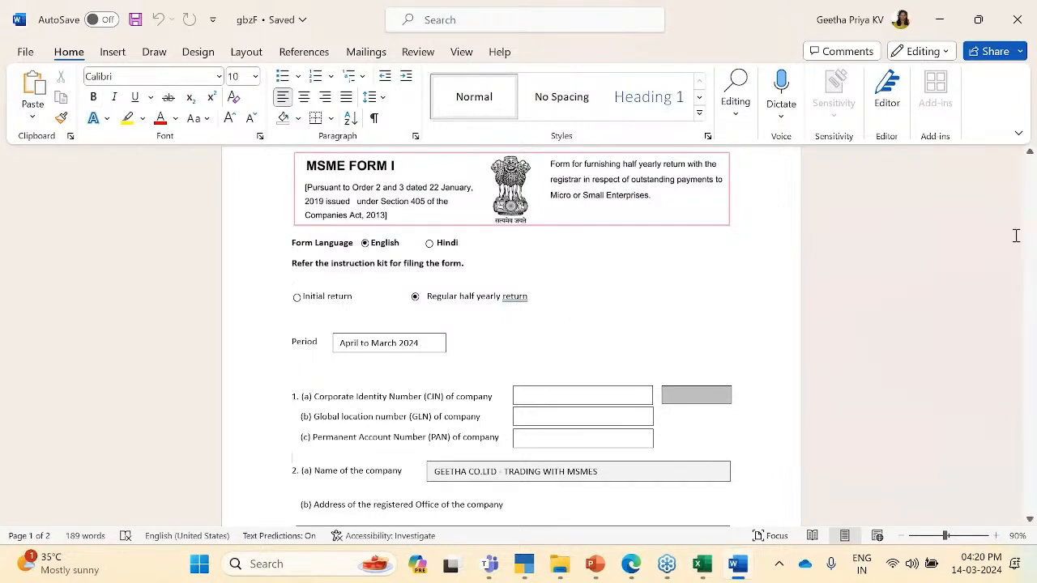
drag(1031, 235, 1007, 394)
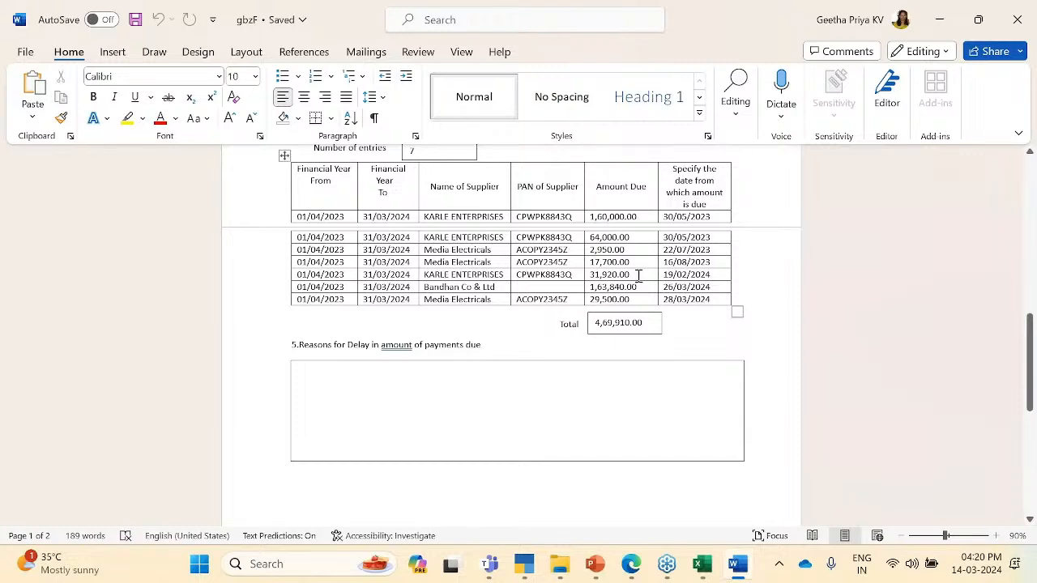
key(alt+Tab)
key(alt+Tab)
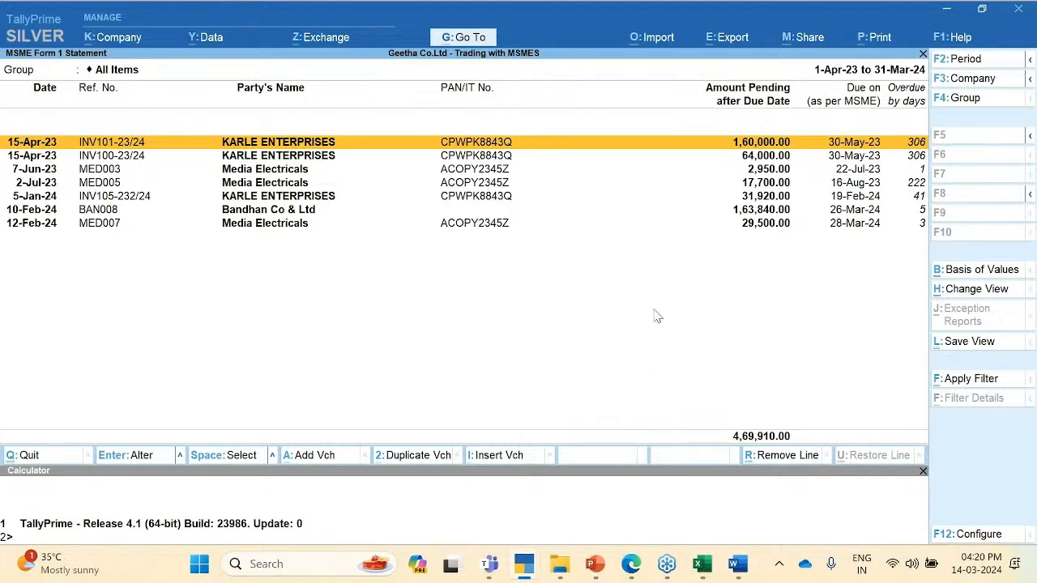
Step: Open and dismiss the report filter, then bring up the statement's F12 Configuration
click(965, 378)
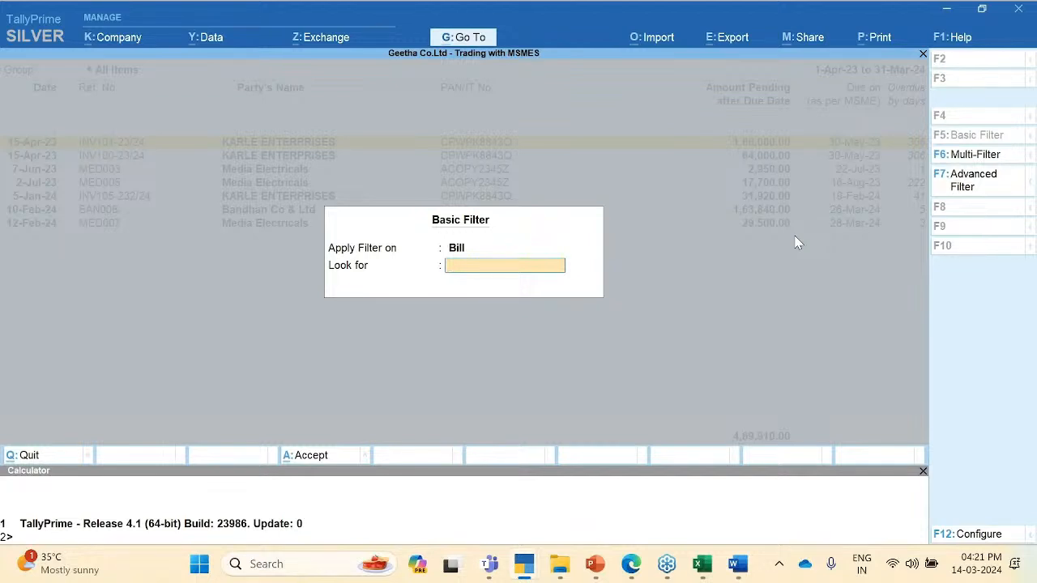
key(Escape)
click(862, 227)
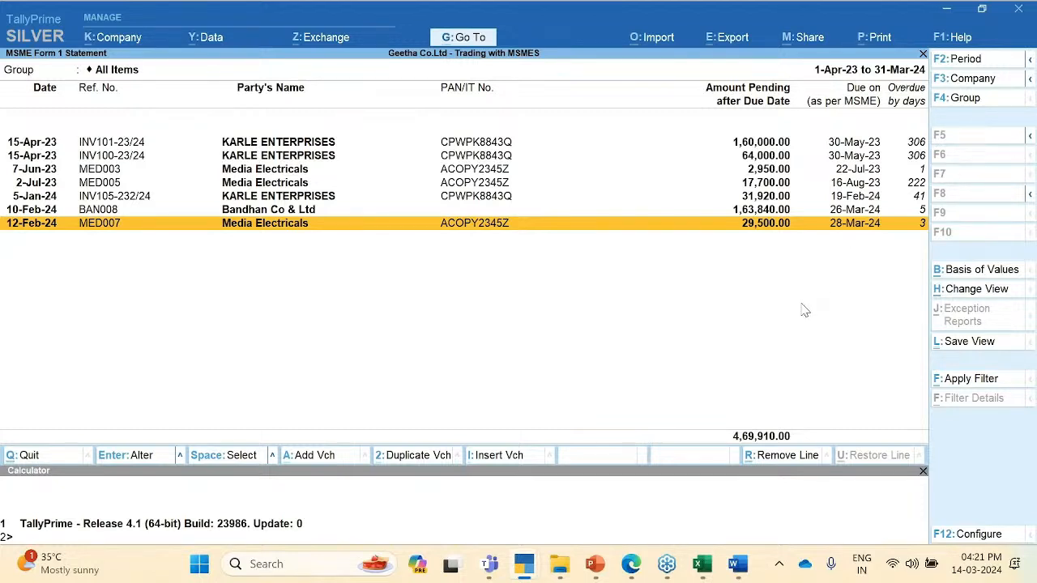
click(837, 536)
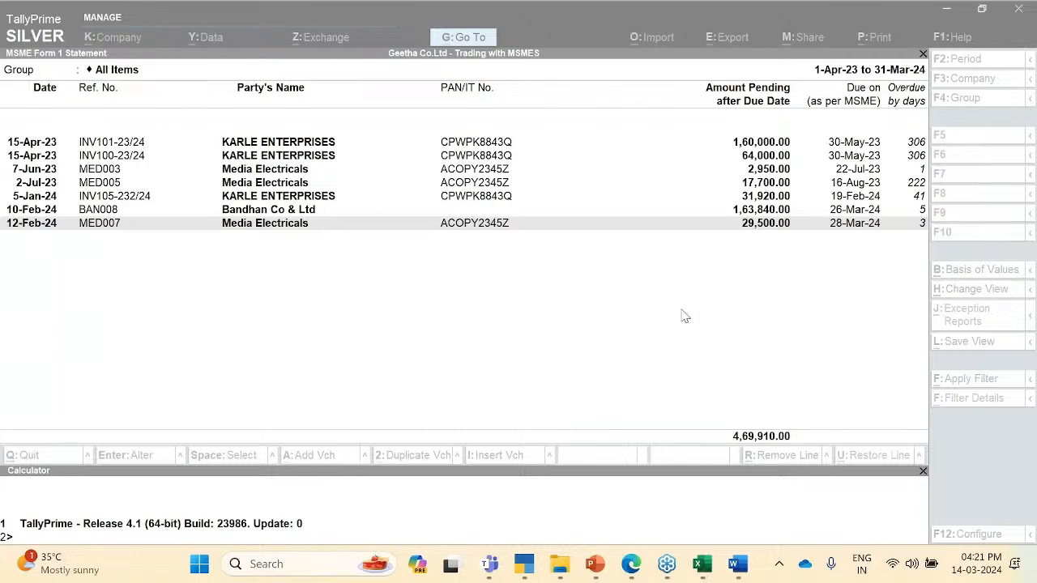
click(815, 271)
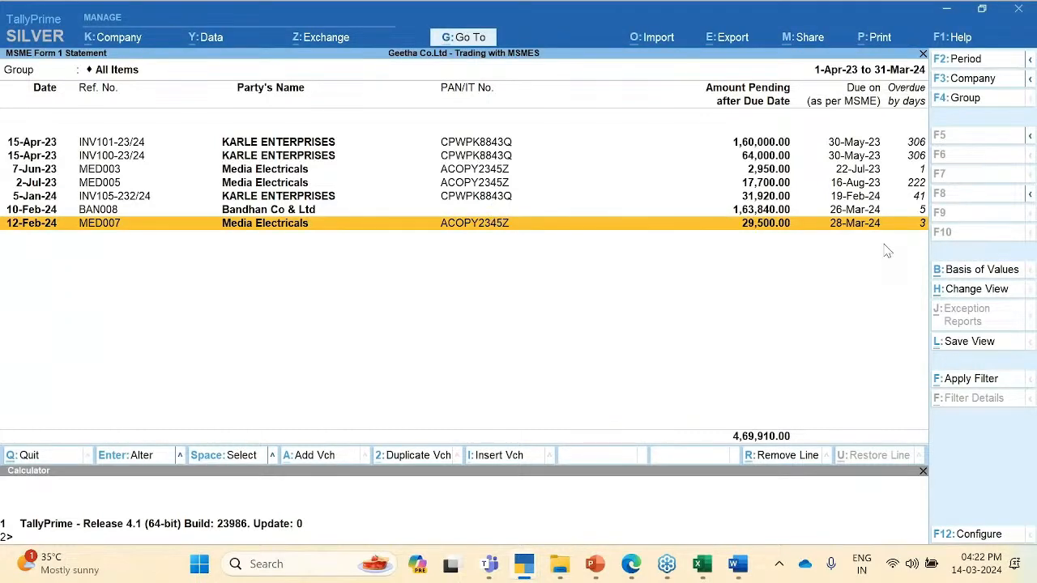
key(F12)
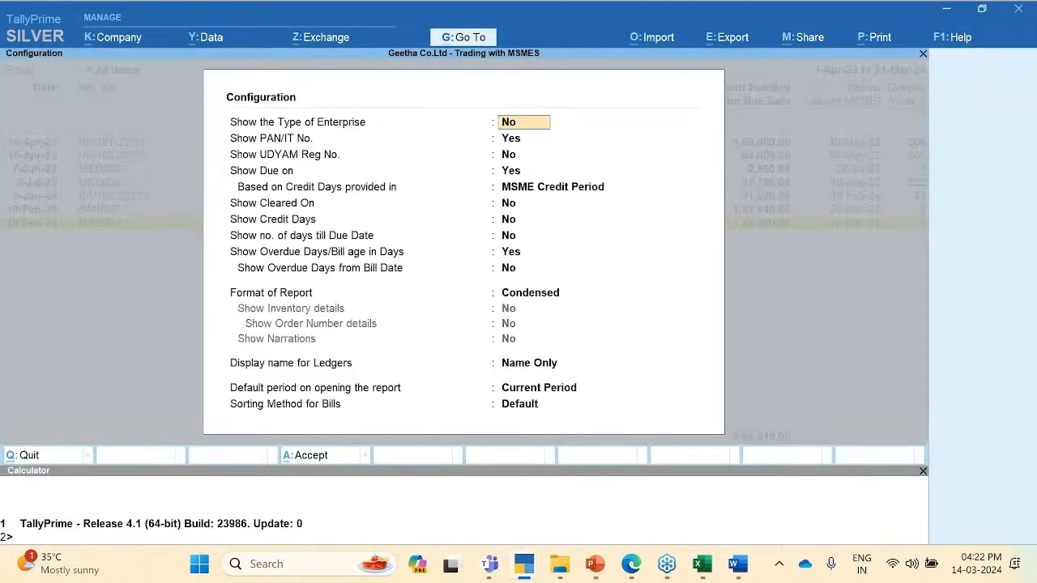
Step: Set Show Cleared On to Yes in the configuration and accept it
key(Down)
key(Down)
key(Down)
key(Down)
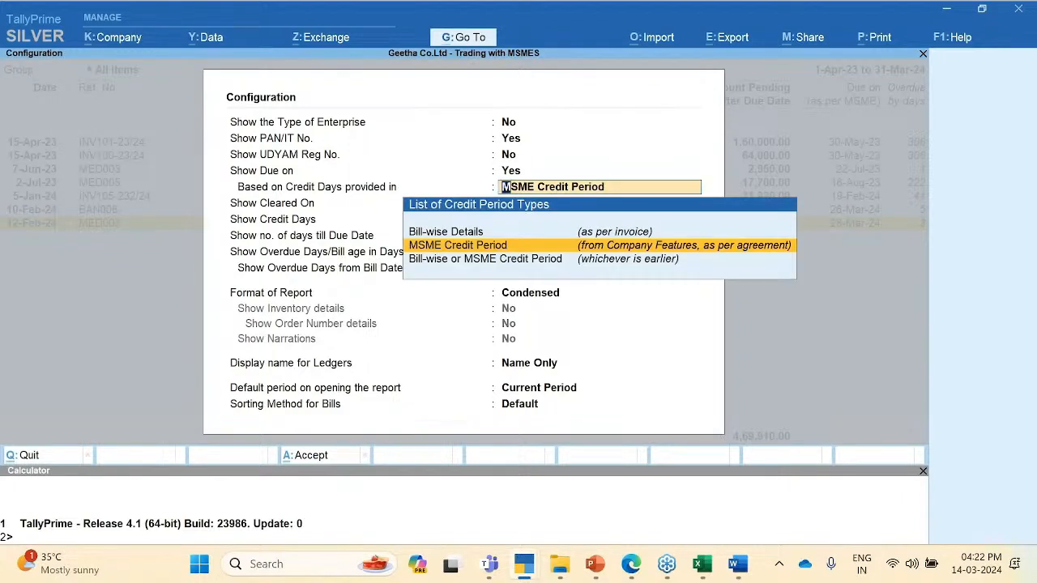
key(Return)
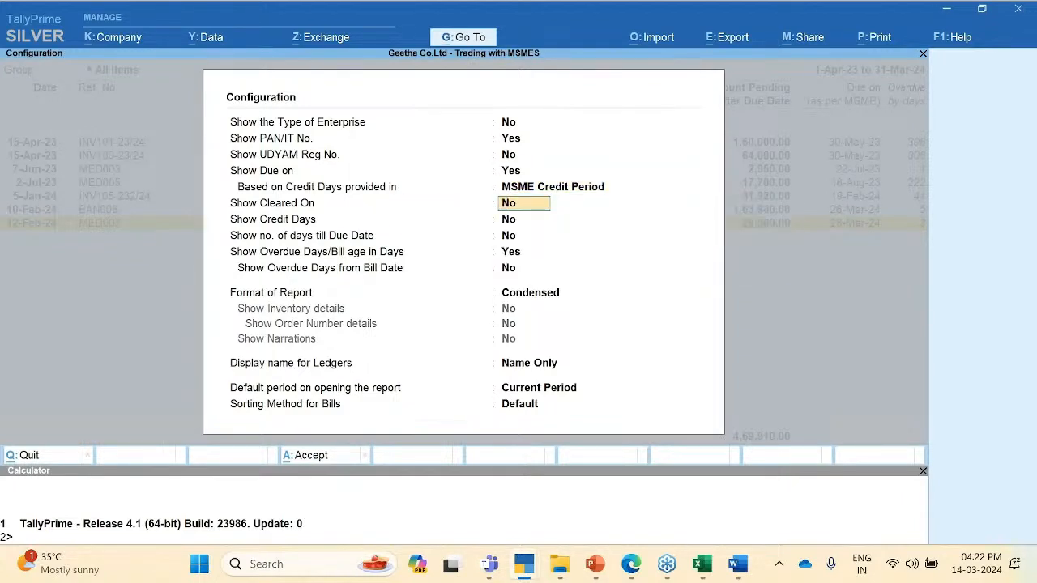
text(y)
key(ctrl+a)
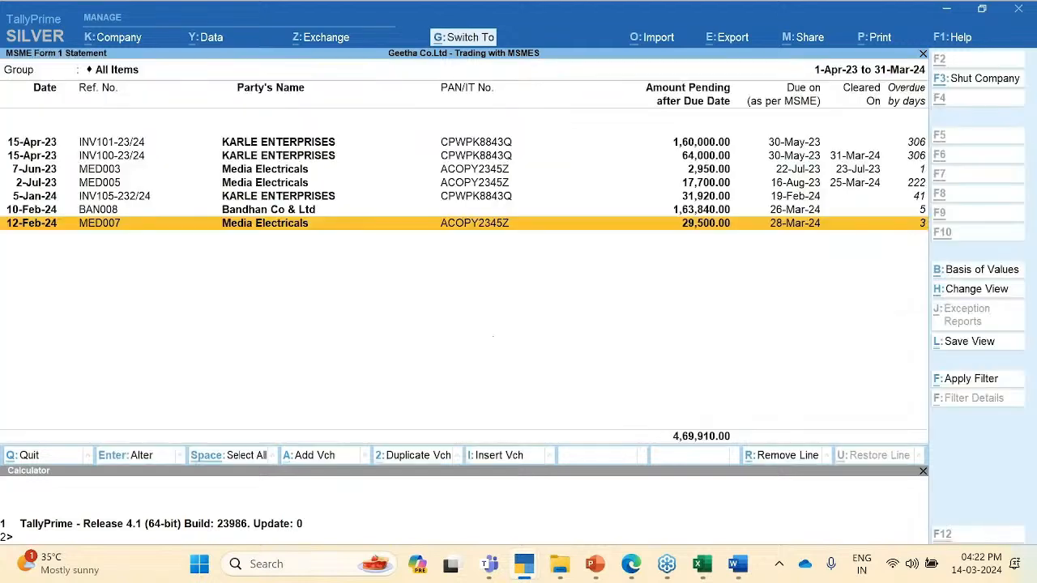
Step: Review the bills from INV101-23/24 to 2-Jul-23 MED005 with the Cleared On column
key(Up)
key(Up)
key(Up)
key(Up)
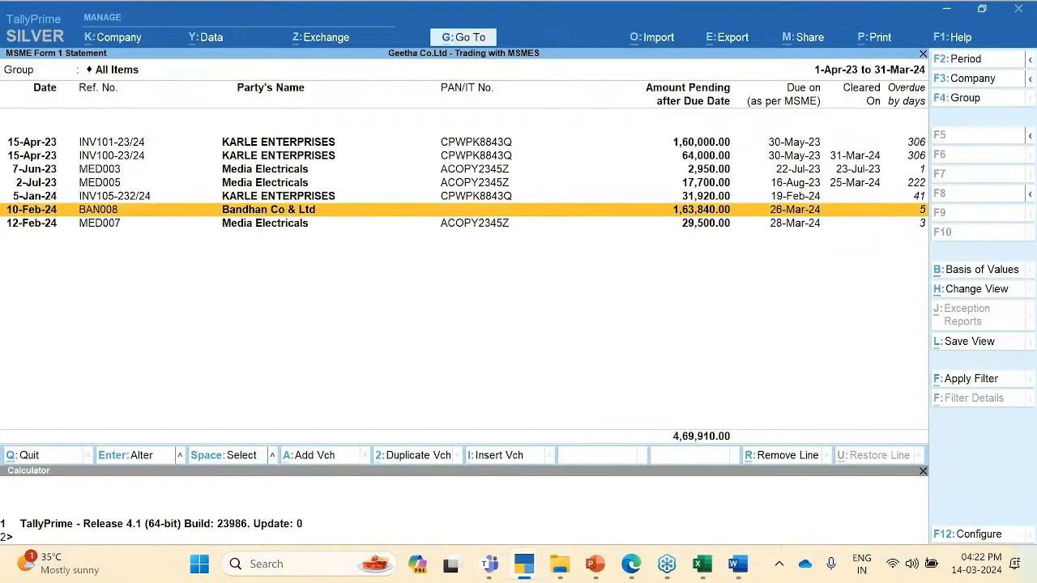
key(Up)
key(Up)
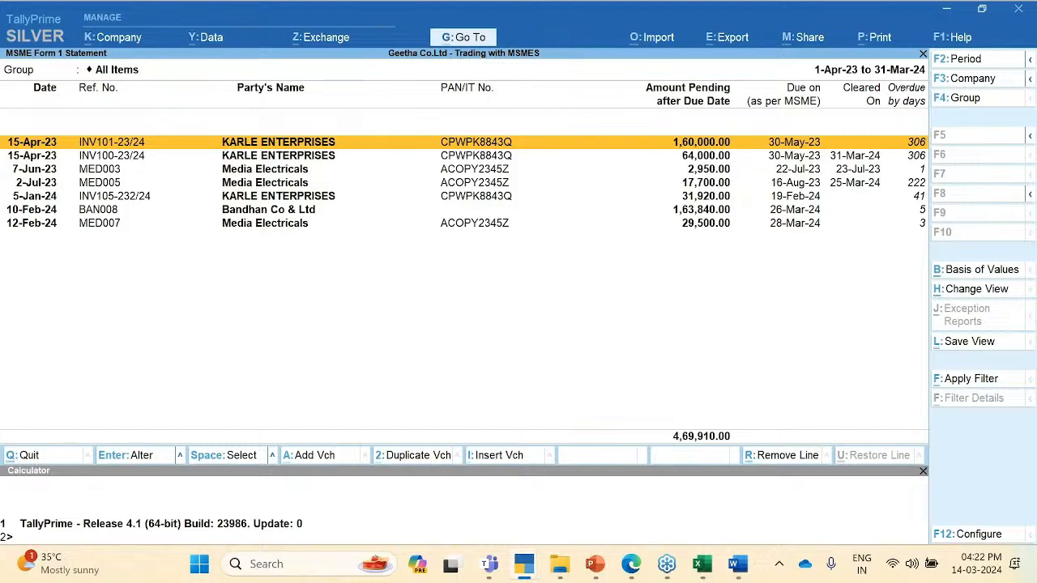
key(Down)
key(Down)
key(Down)
key(Up)
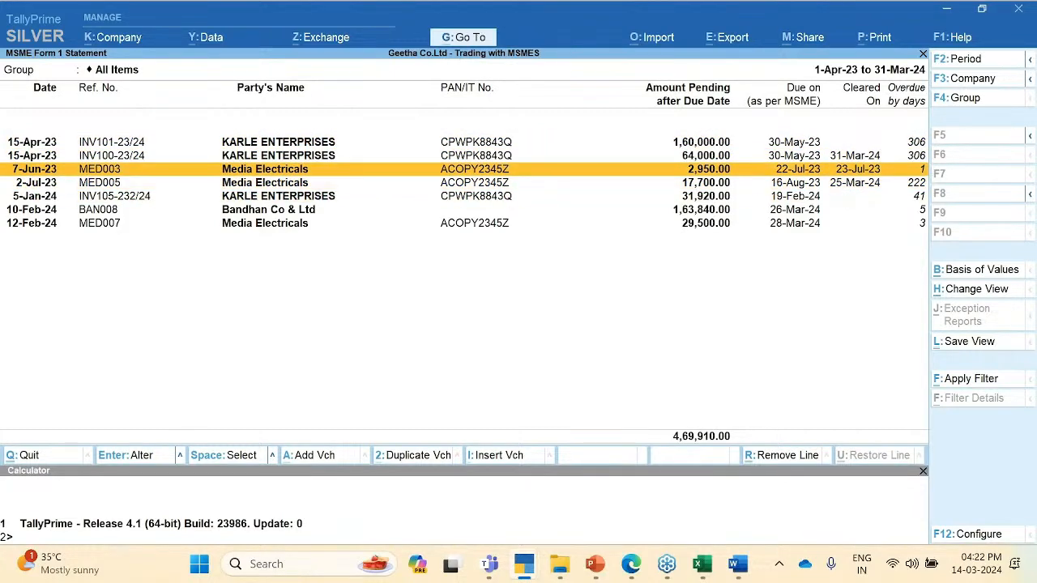
key(Down)
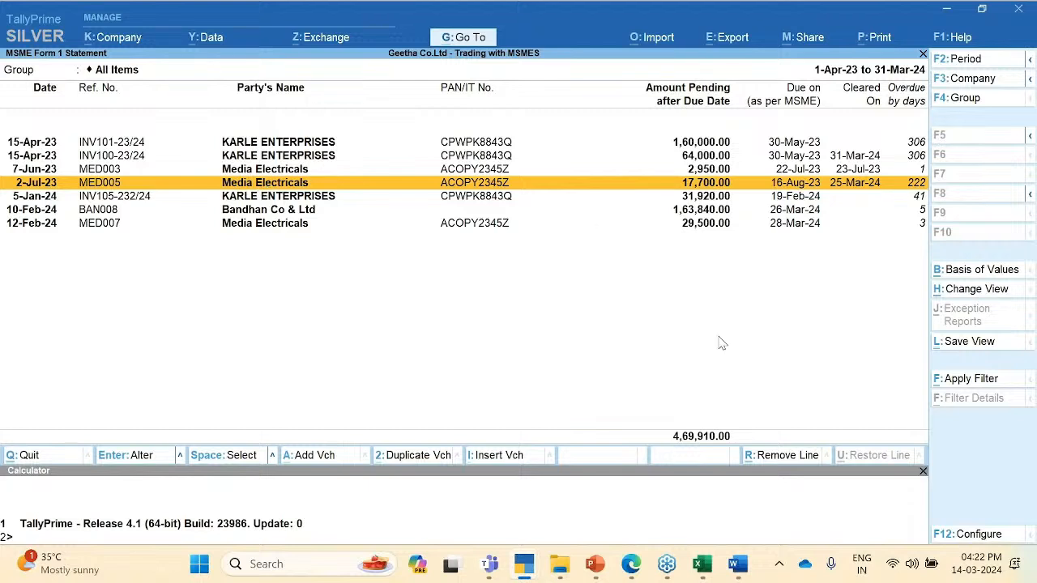
click(838, 419)
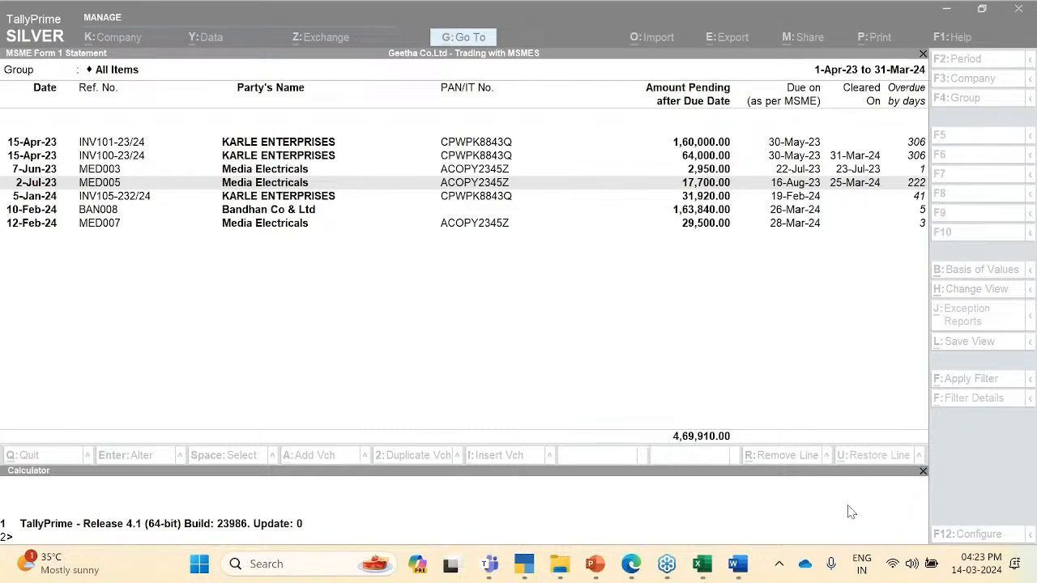
click(680, 332)
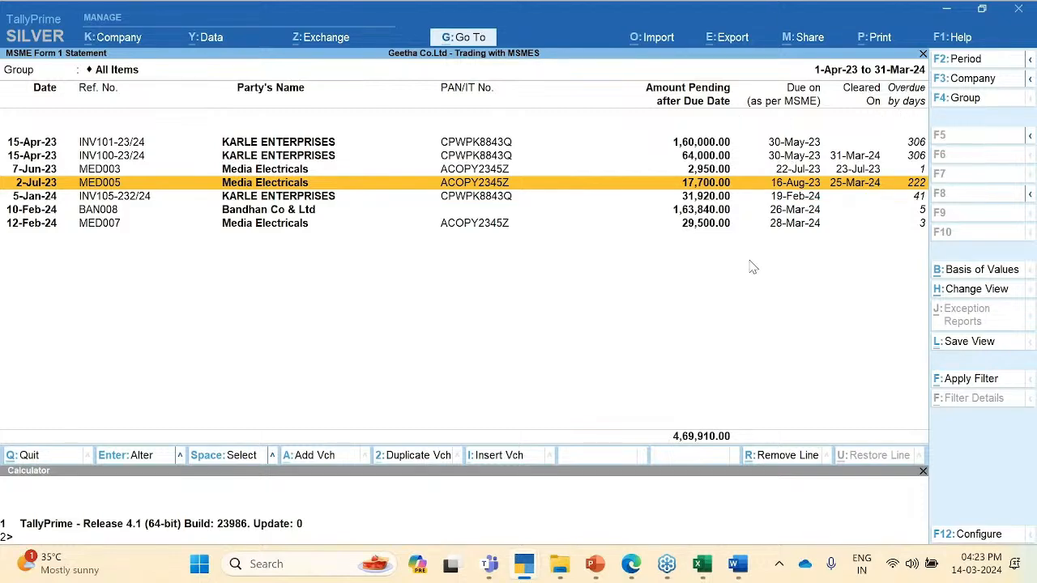
Step: Set Show Credit Days and Show no. of days till Due Date to Yes in F12 Configuration
key(F12)
key(Down)
key(Down)
key(Down)
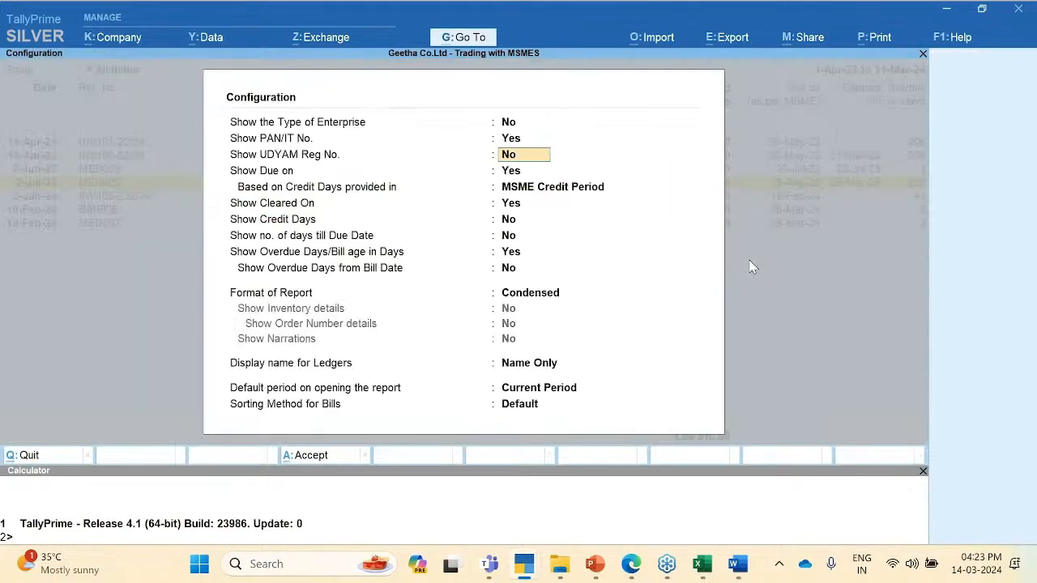
key(Return)
key(Return)
key(Return)
text(yes)
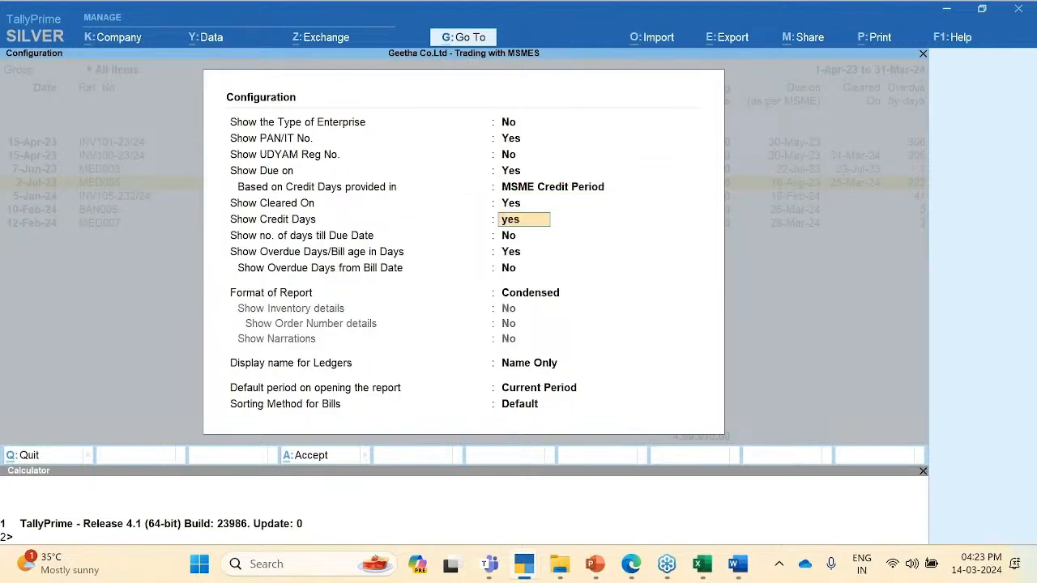
key(Return)
text(yes)
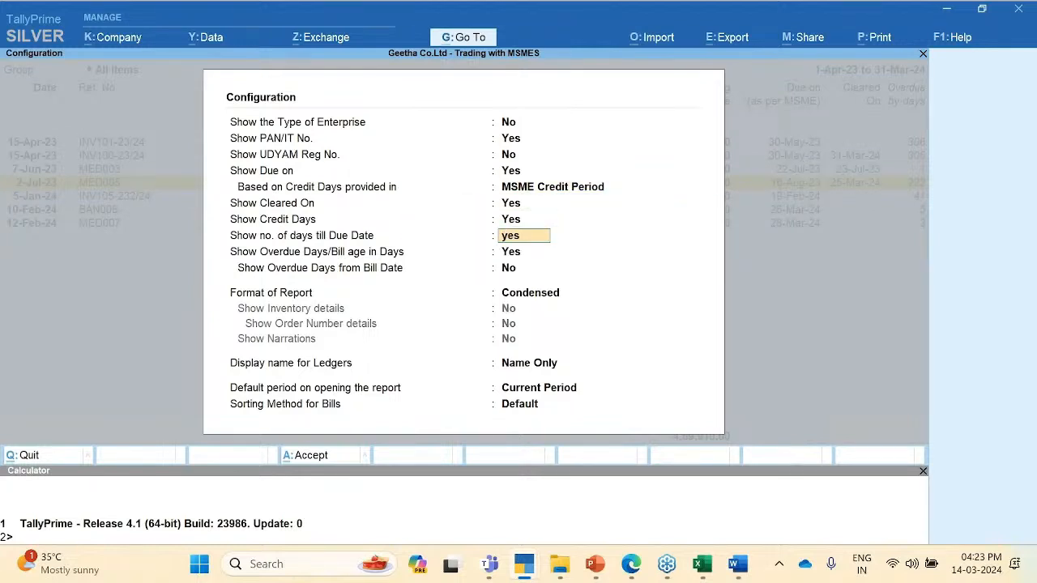
key(Return)
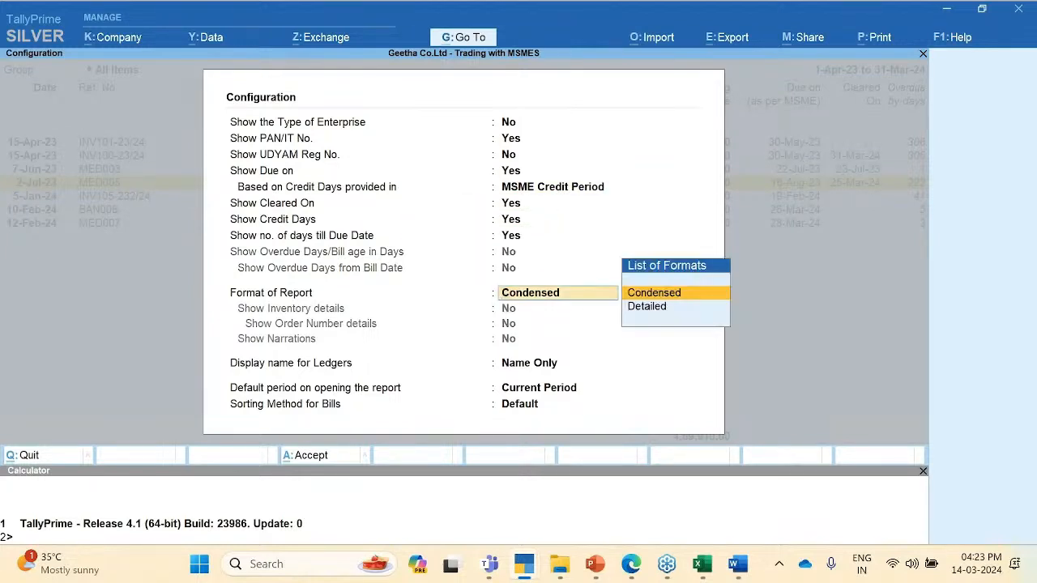
Step: Accept the configuration, review the Credit Days and Days till Due Date columns, then bring up Basis of Values
key(ctrl+a)
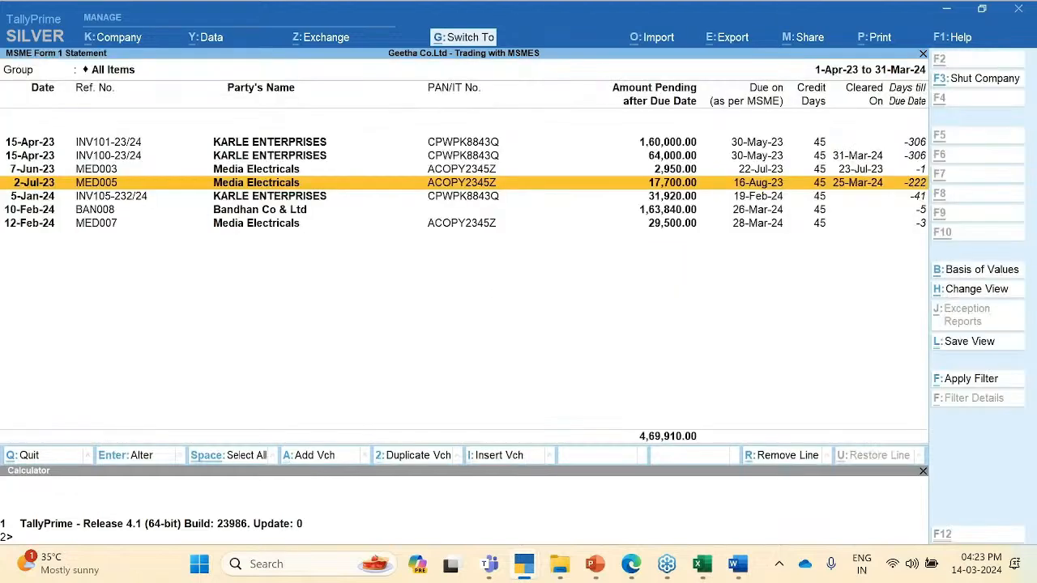
key(Down)
key(Down)
key(Up)
key(Down)
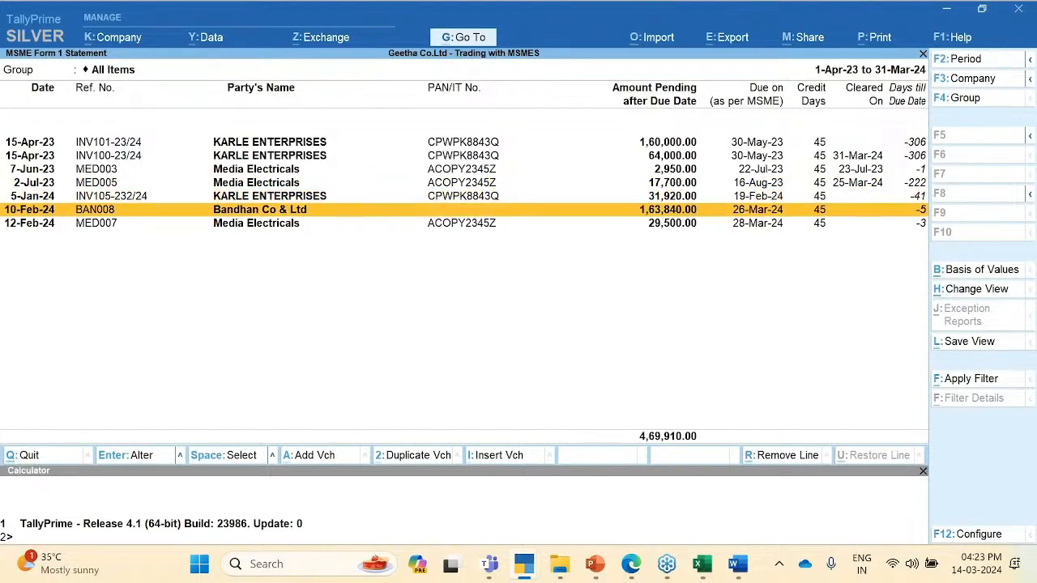
key(Up)
key(Down)
key(Up)
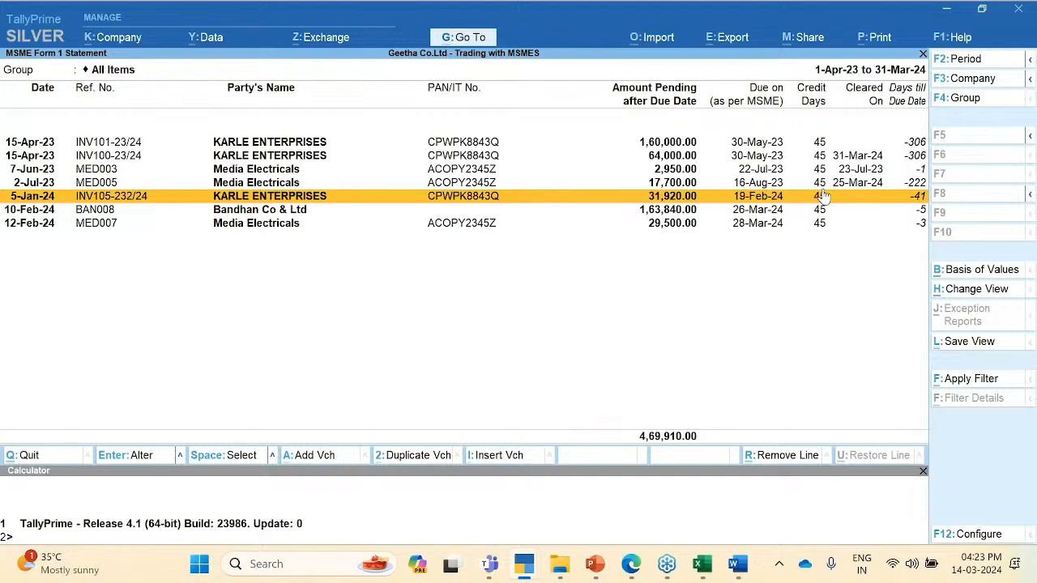
key(Down)
key(Down)
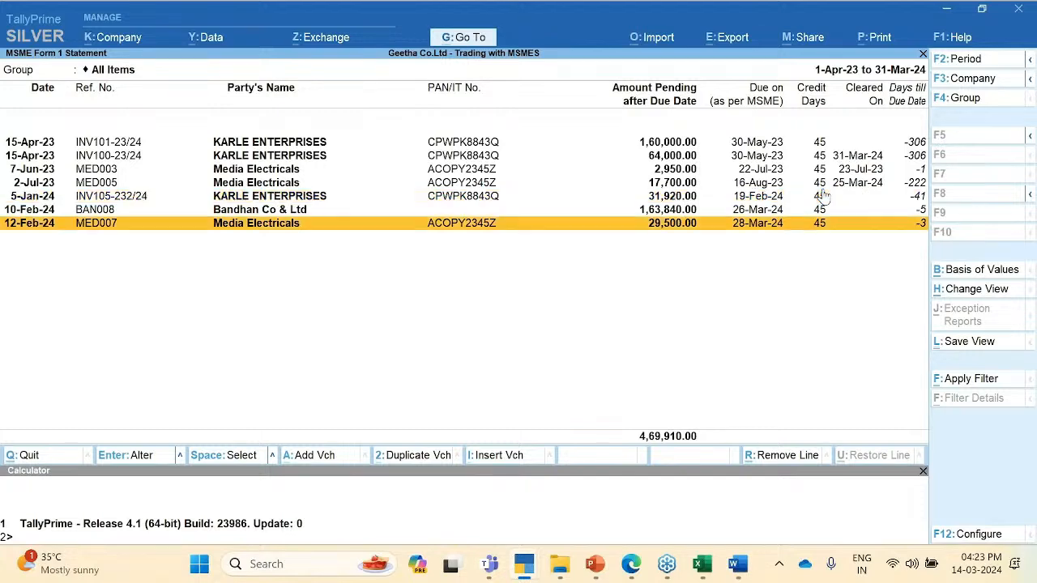
key(Up)
key(Up)
key(Up)
key(Up)
key(Up)
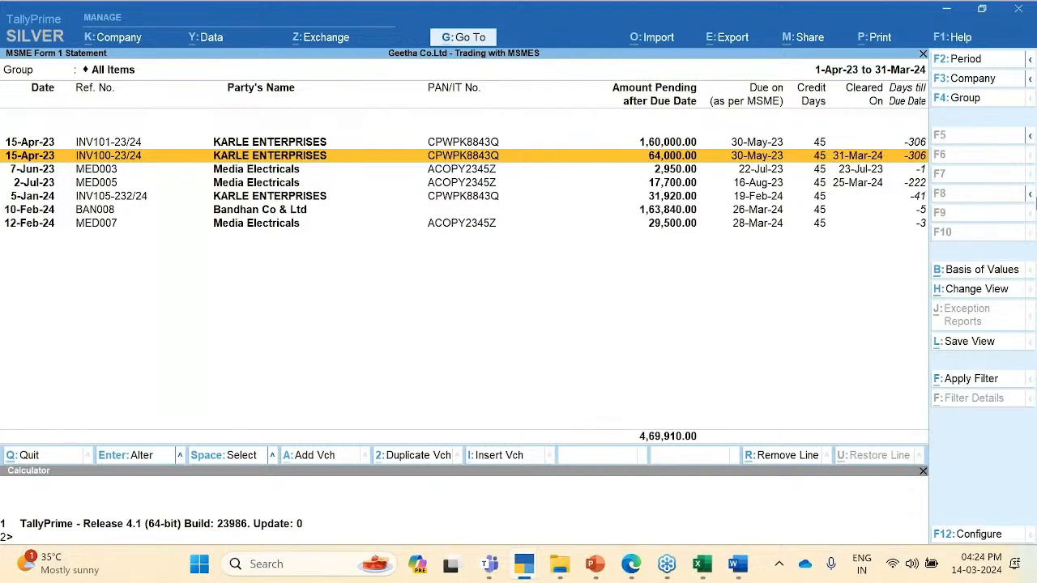
key(ctrl+b)
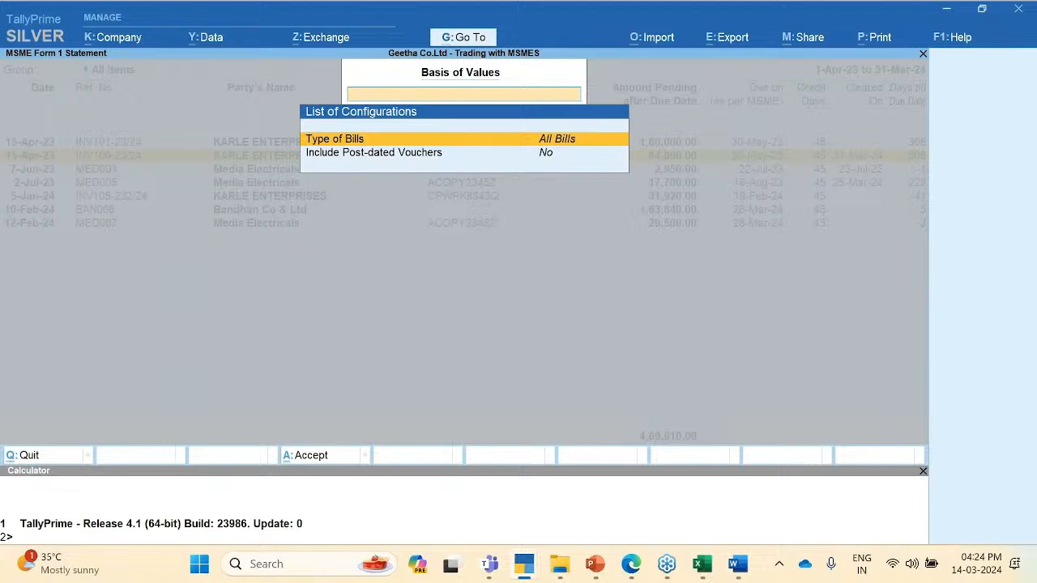
Step: Set Type of Bills to Cleared Bills in Basis of Values and apply it
key(Return)
key(Down)
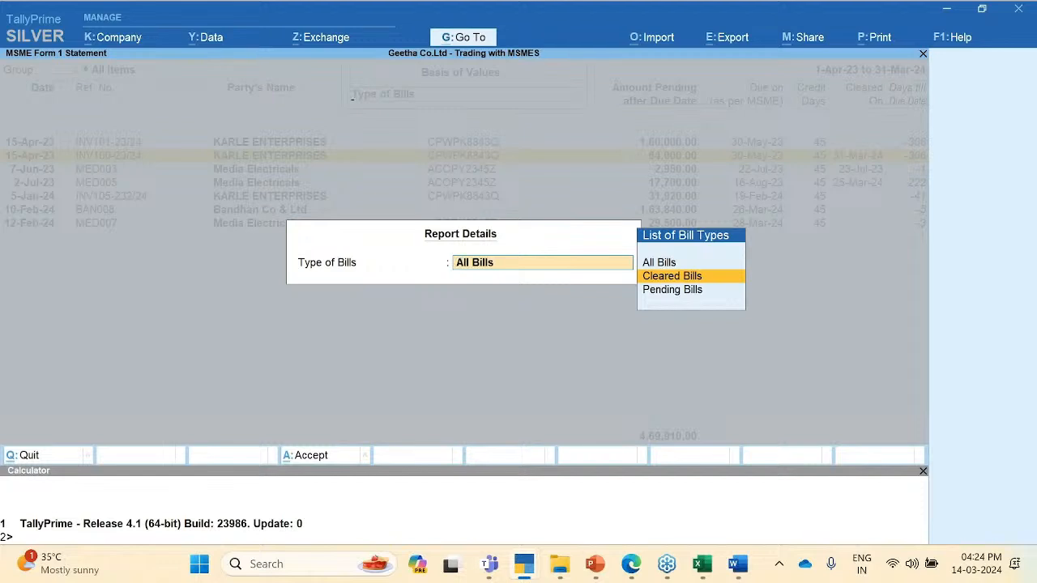
key(Return)
key(ctrl)
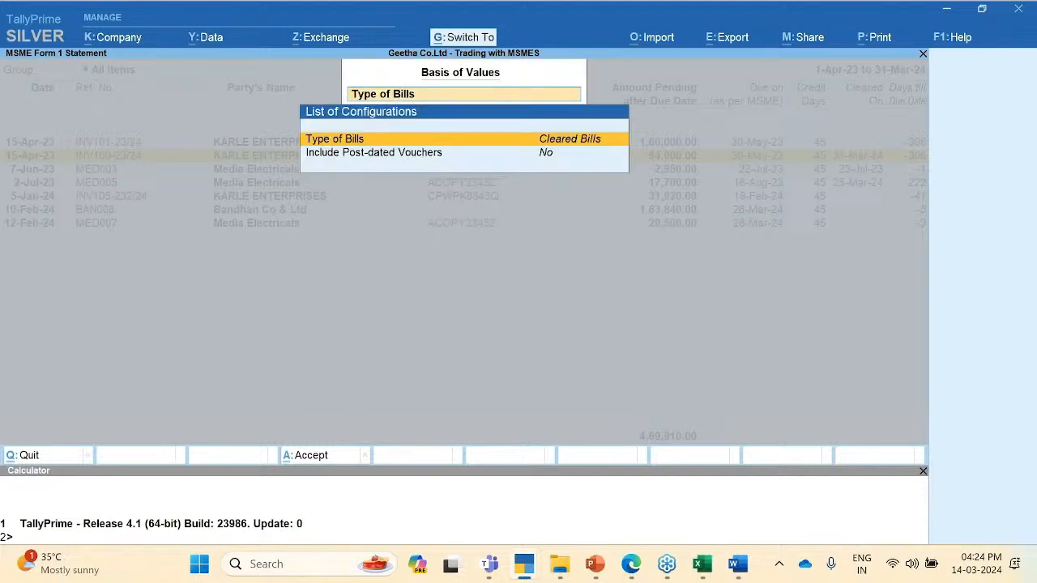
key(ctrl+a)
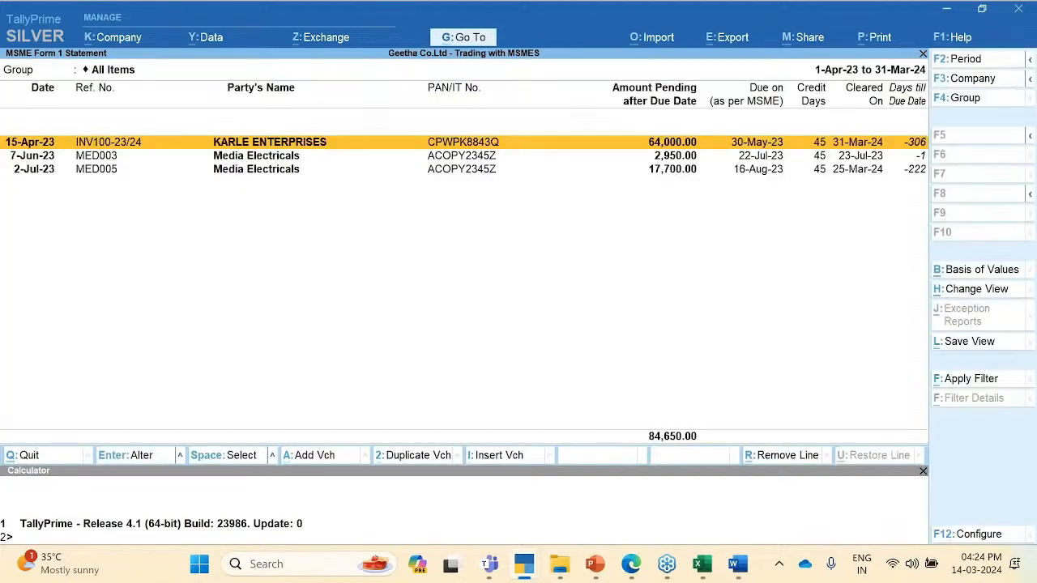
key(Down)
key(Down)
key(Up)
key(Up)
Step: Change Type of Bills to Pending Bills, leaving four bills totalling 3,85,260.00
key(F12)
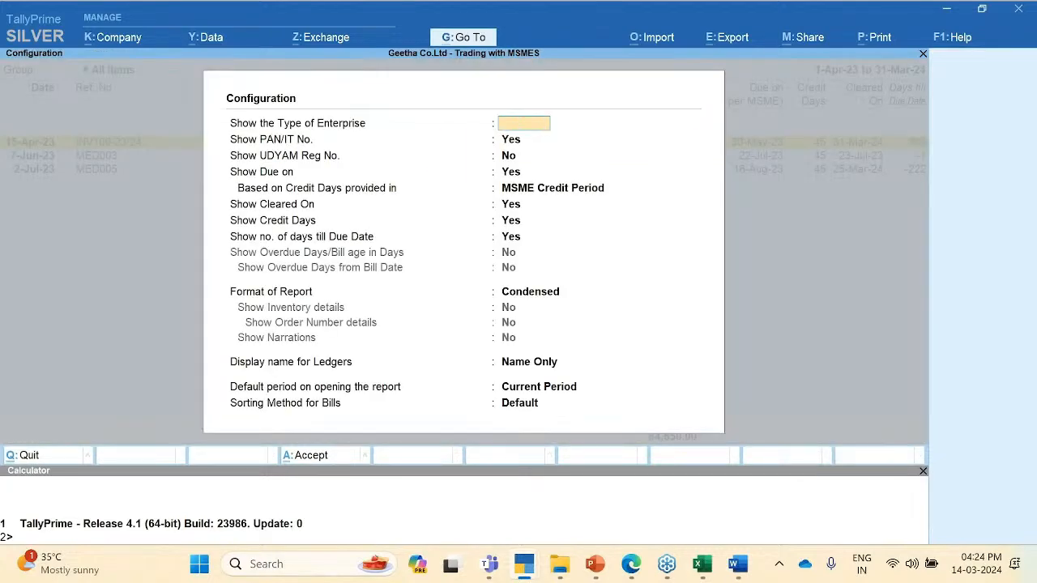
key(Escape)
click(990, 268)
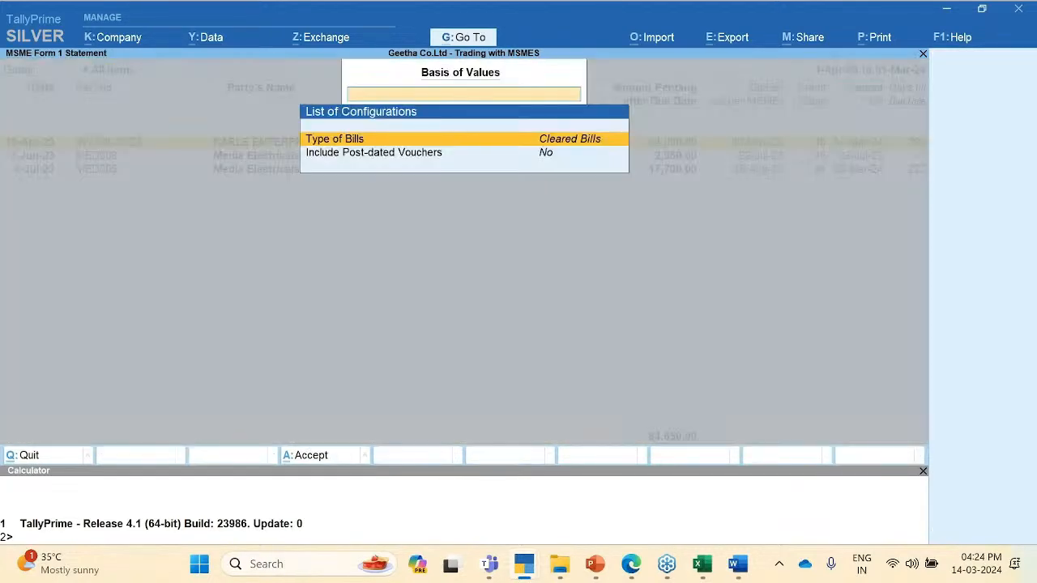
key(Return)
key(Down)
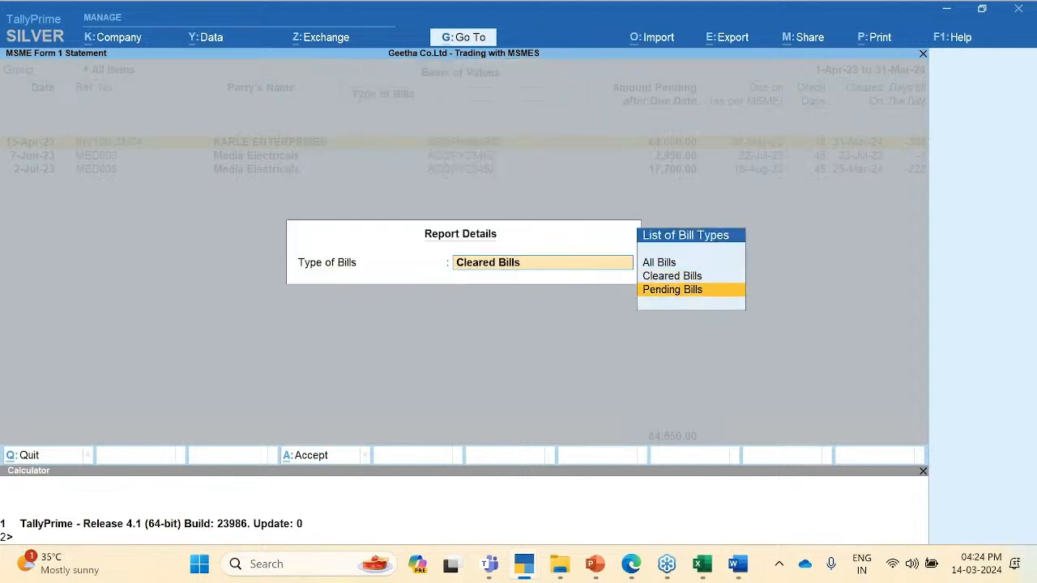
key(Return)
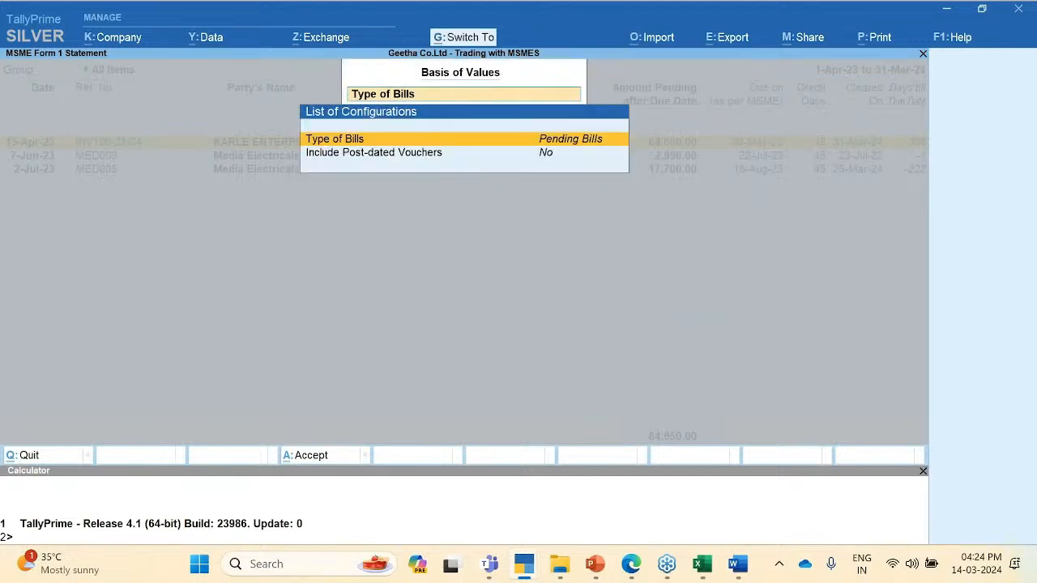
key(ctrl+a)
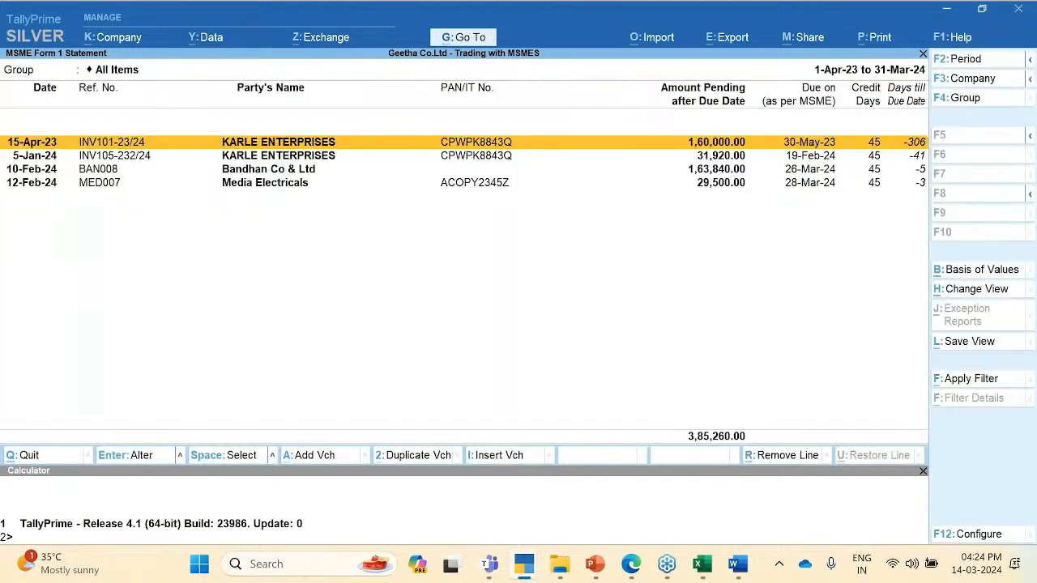
Step: Base credit days on Bill-wise Details, showing six pending bills totalling 4,42,260.00
key(Down)
key(Down)
key(Down)
key(Up)
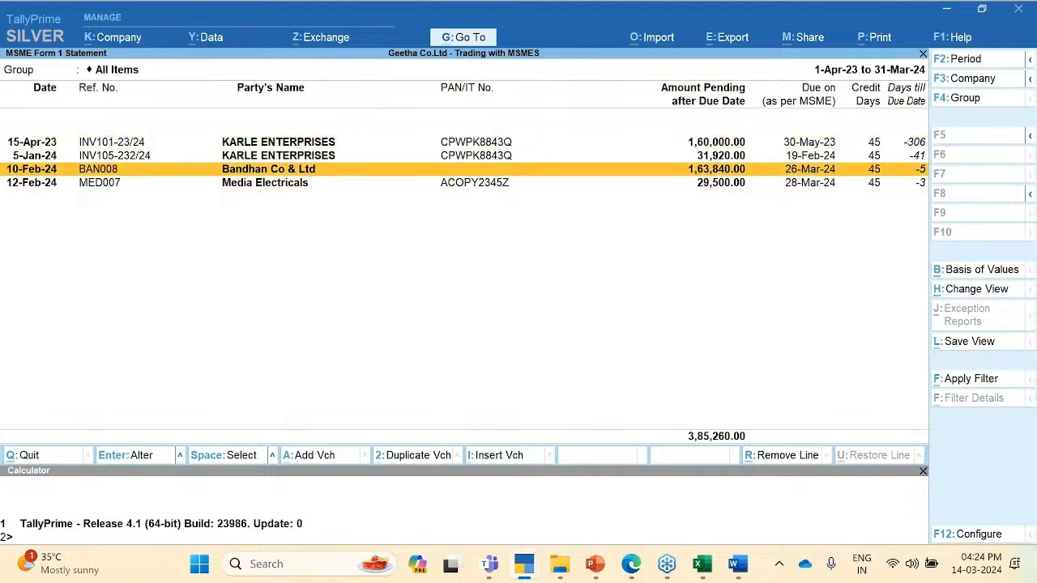
key(Up)
key(Up)
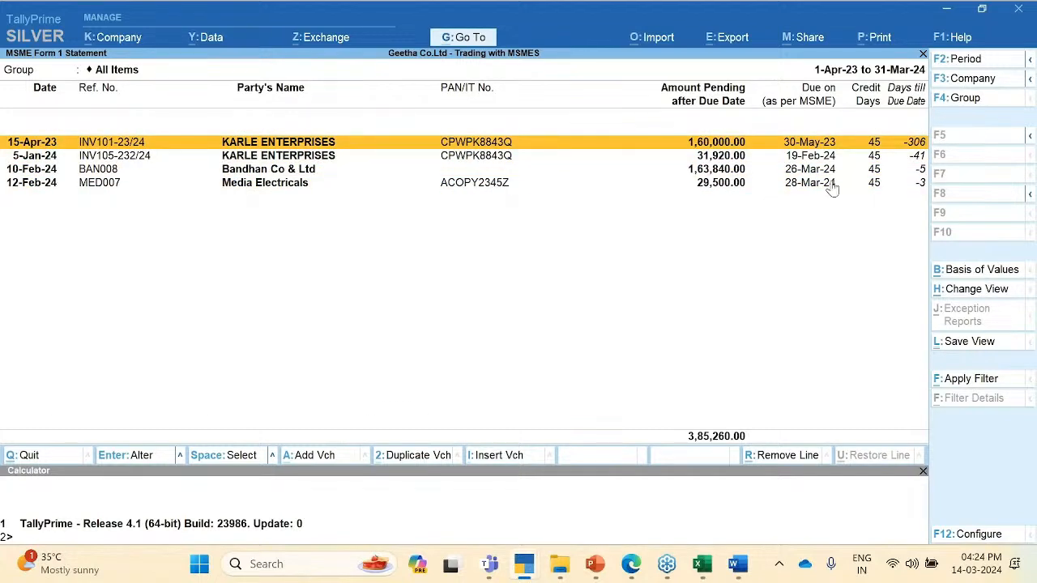
click(816, 158)
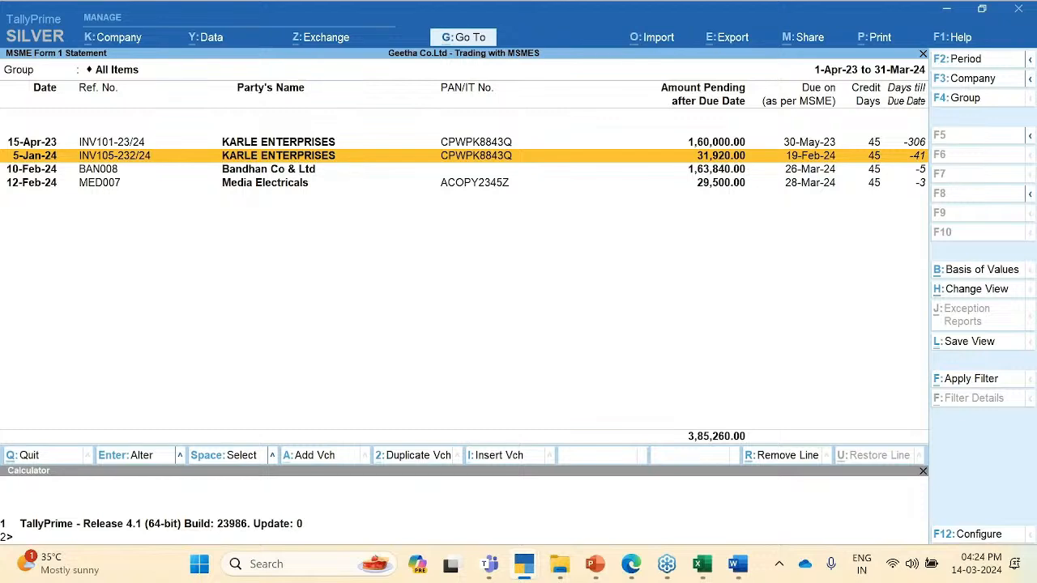
key(F12)
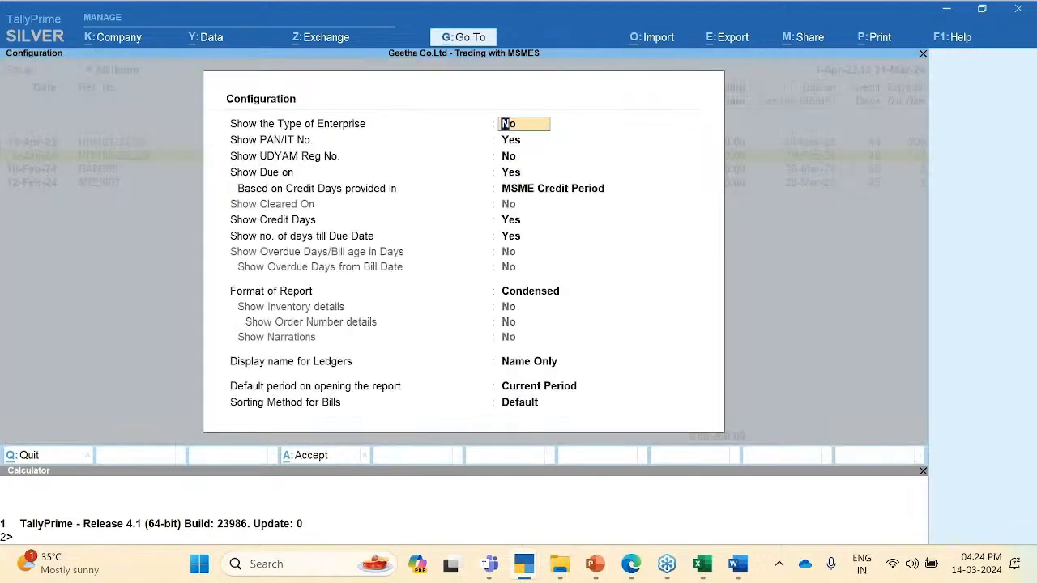
key(Down)
key(Down)
key(Down)
key(Down)
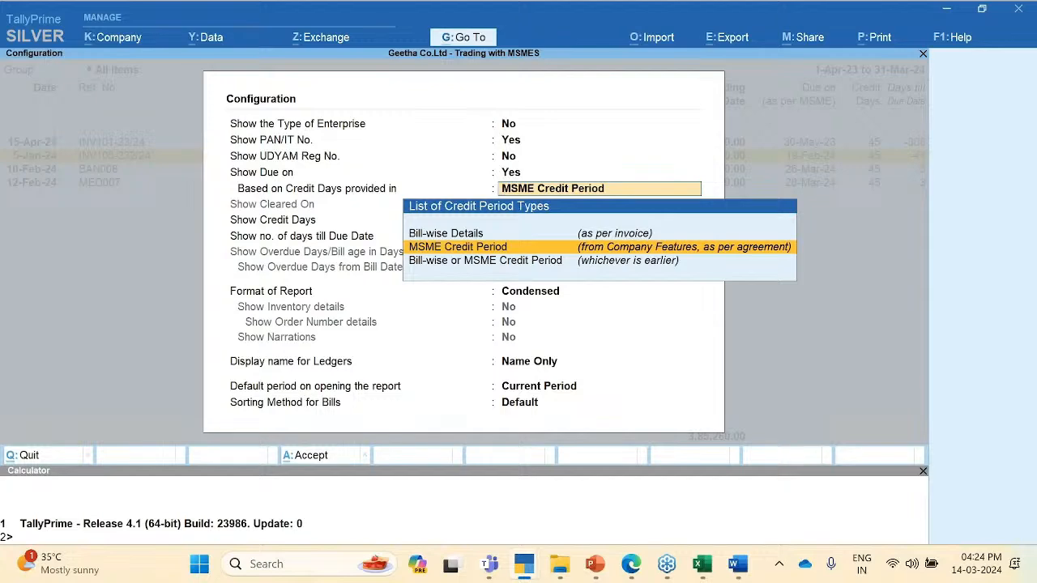
key(Up)
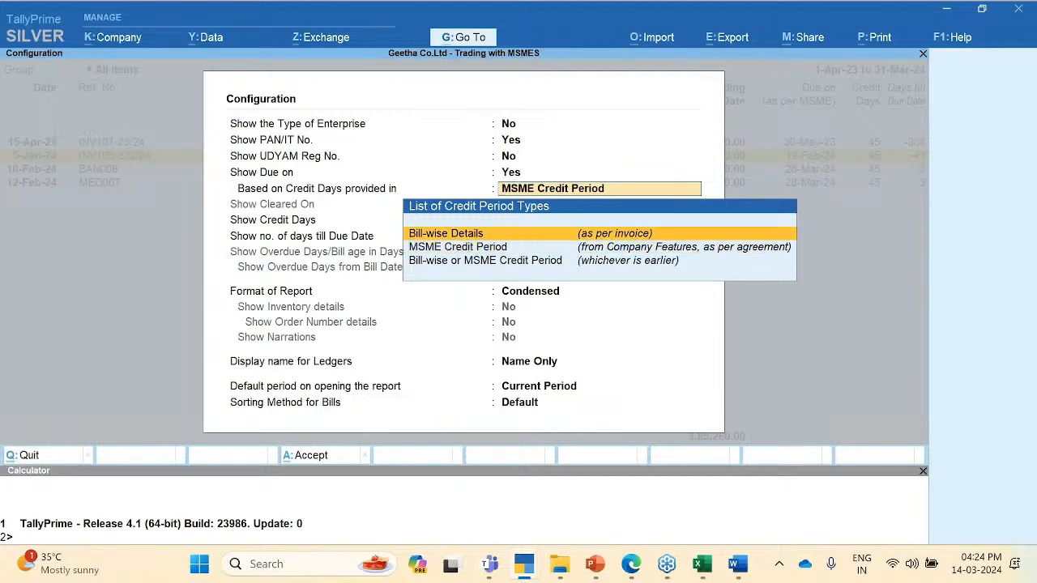
key(Return)
key(ctrl+a)
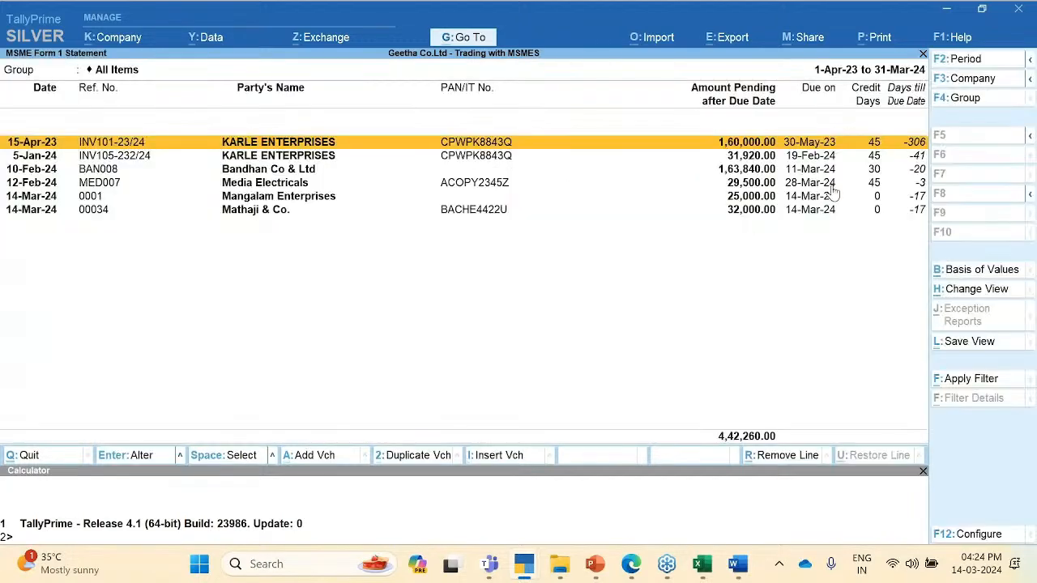
click(849, 533)
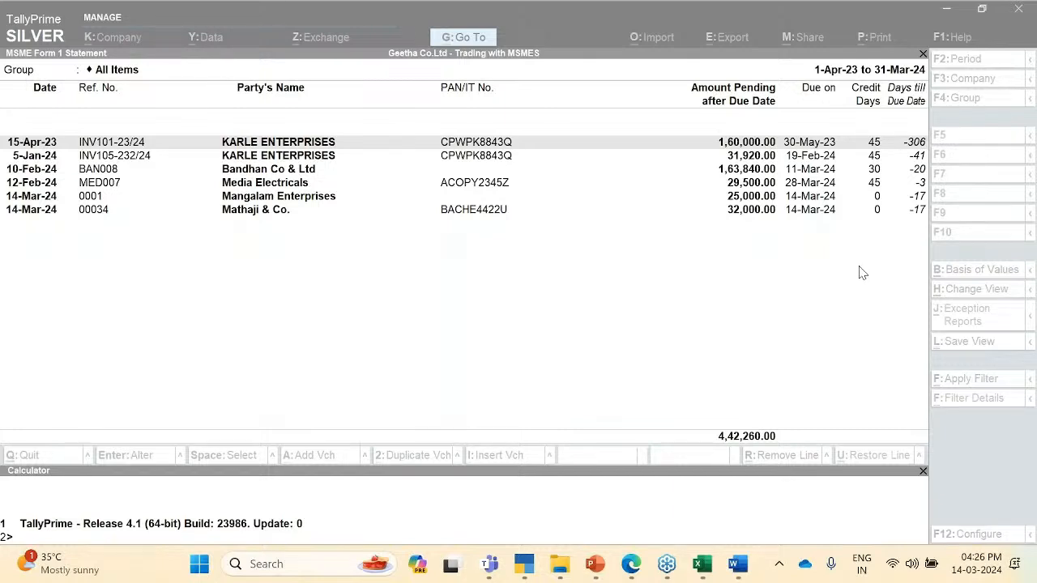
click(474, 272)
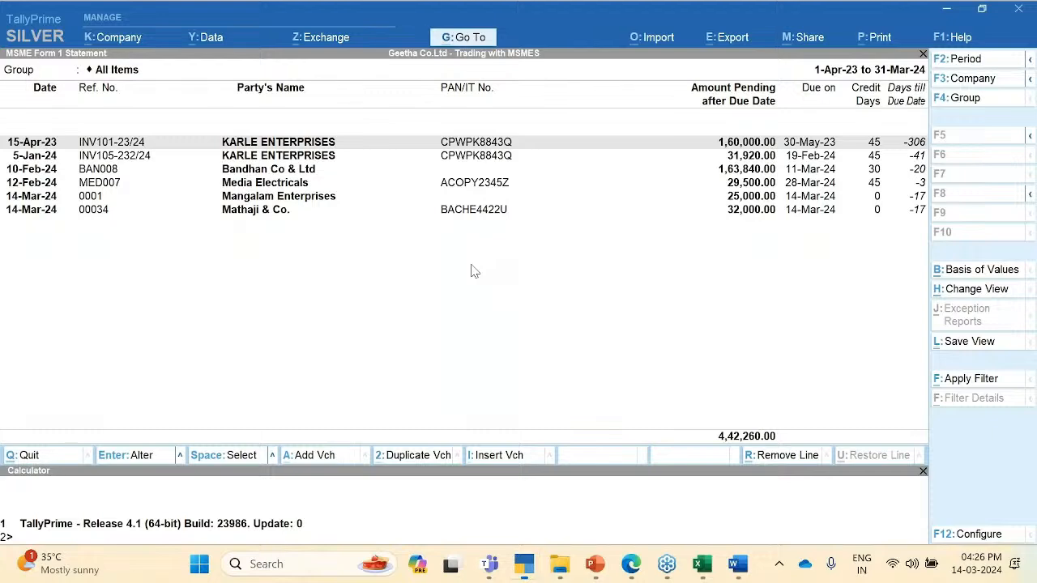
Step: Reopen MSME Form 1 Statement by searching 'Form' in Go To, then close it to Statutory Reports
key(alt+g)
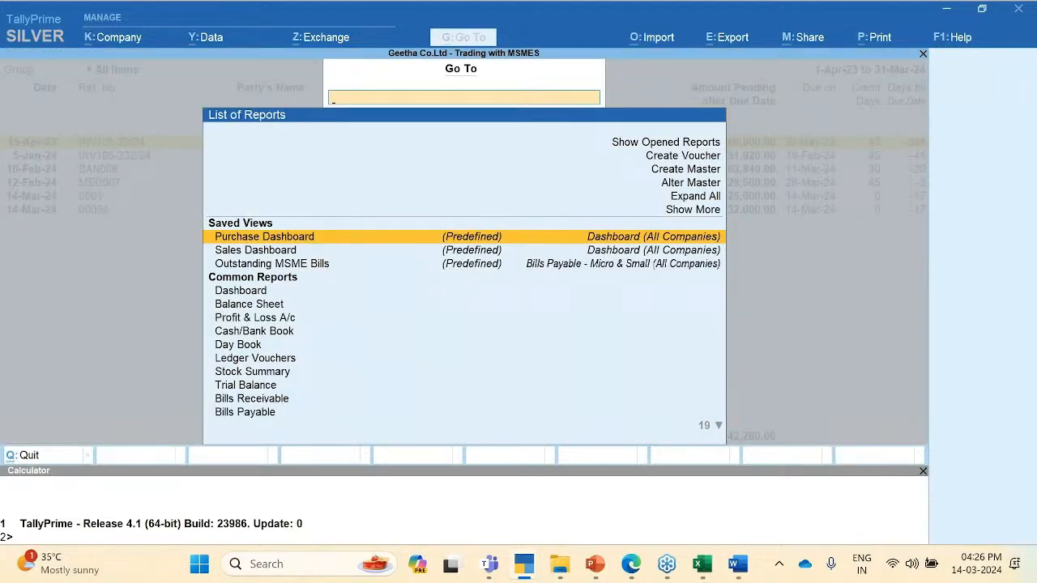
text(Form)
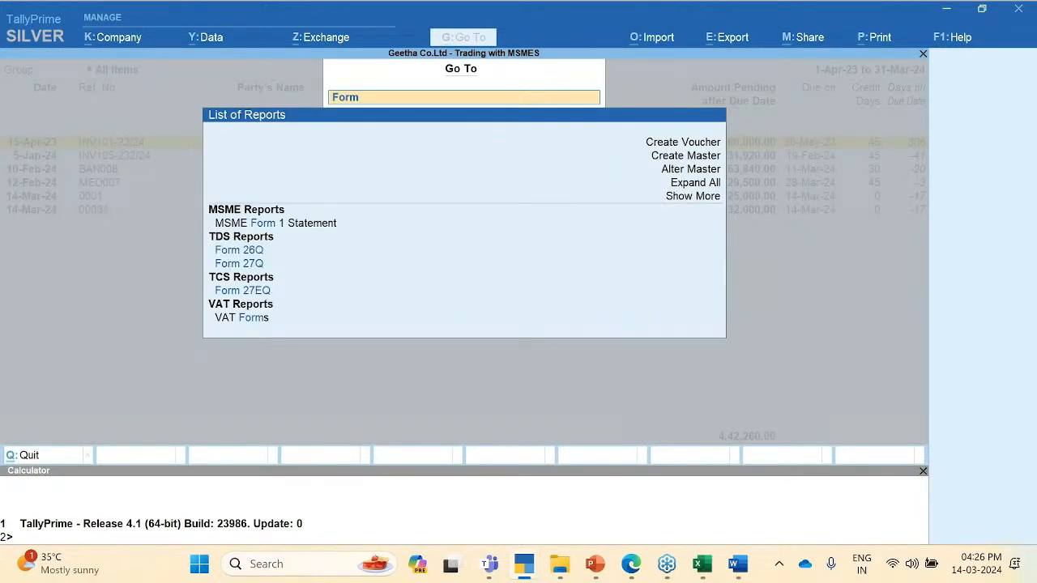
key(Down)
key(Down)
key(Up)
key(Up)
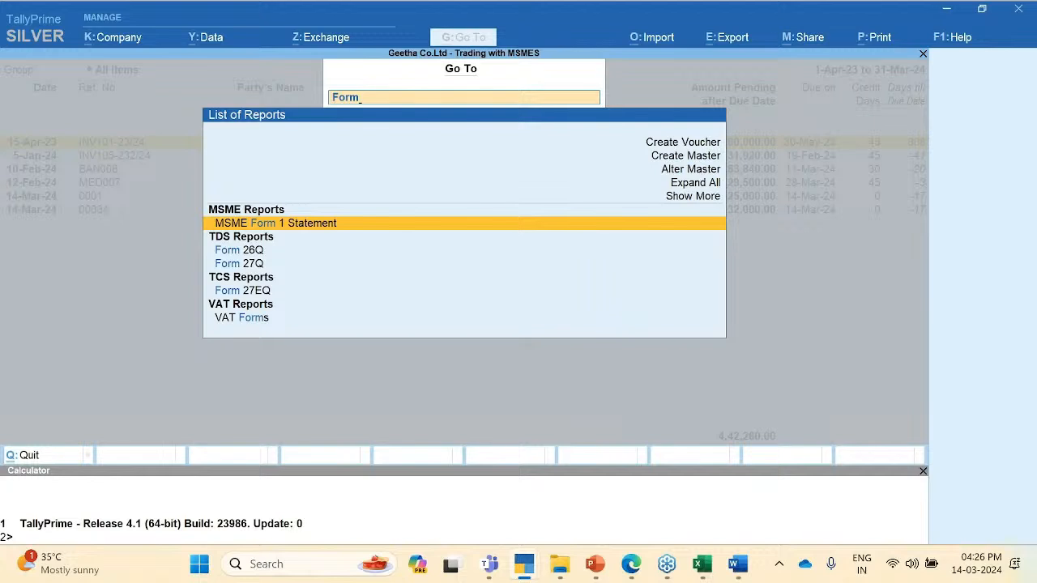
key(Return)
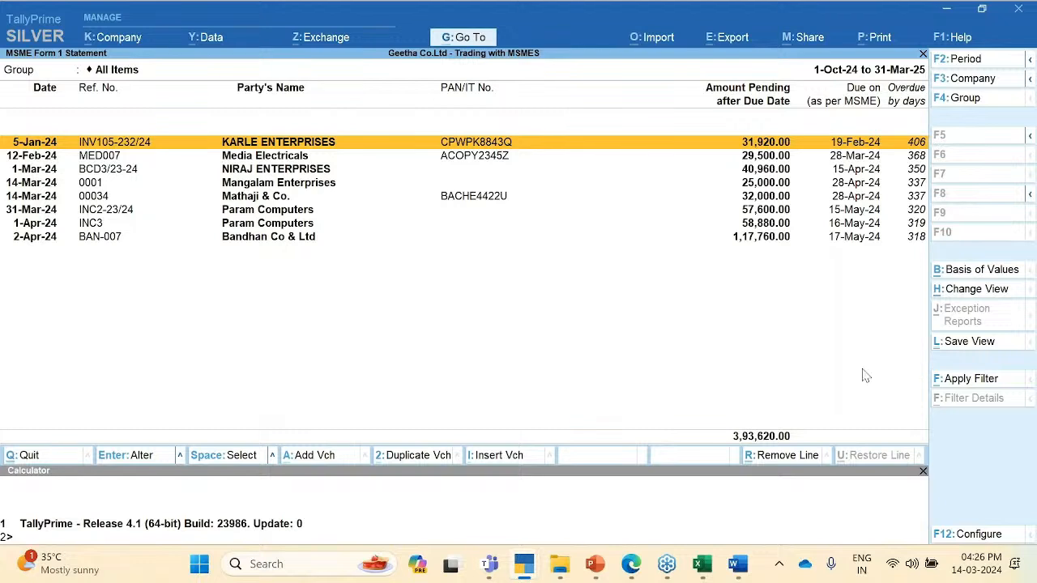
click(852, 326)
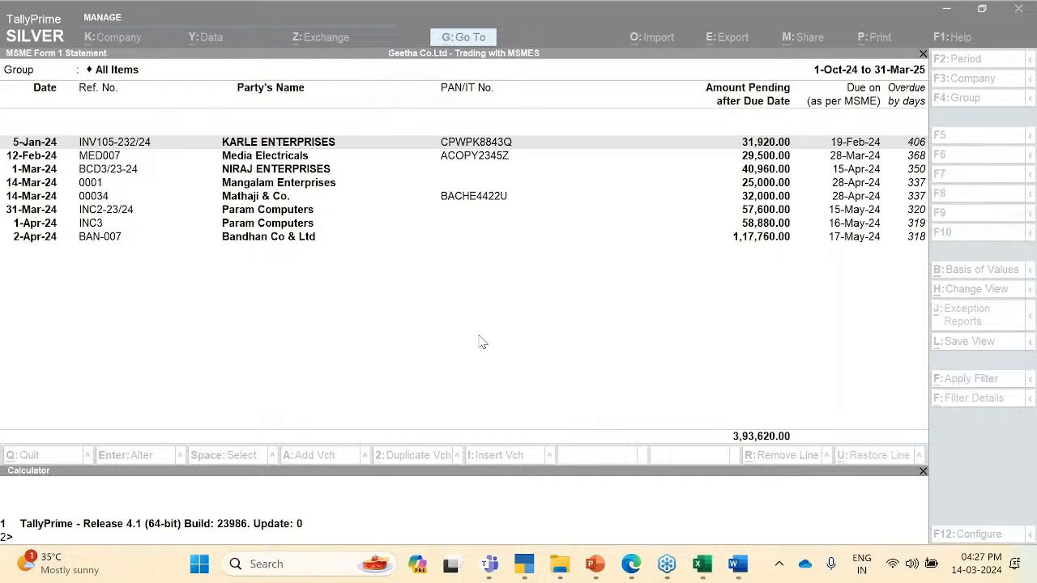
key(Escape)
key(Escape)
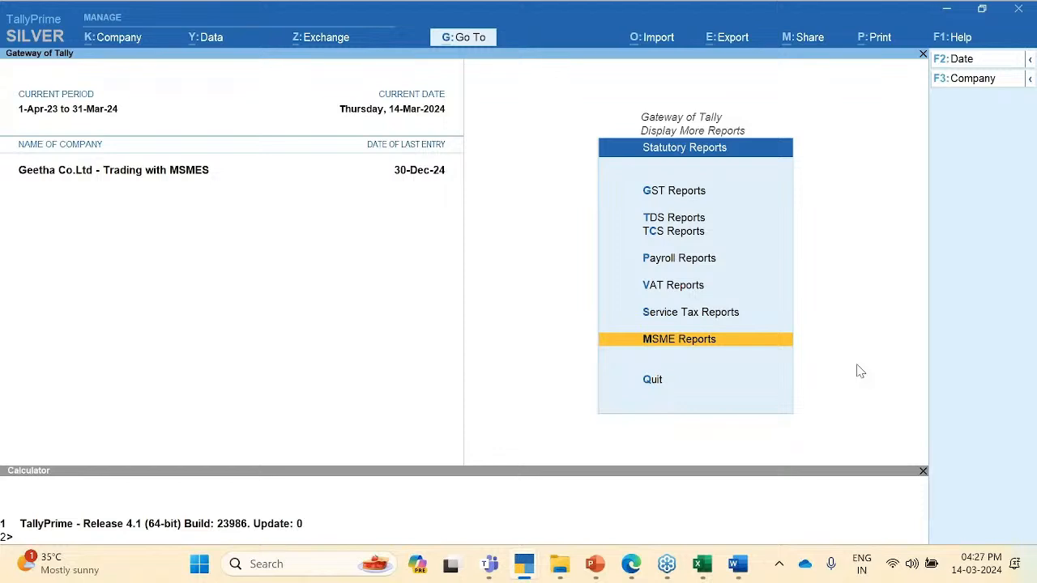
Step: Jump with Alt+G to the MSME Reports menu listing MSME Form 1 Statement and Update Party MSME Details
key(alt+g)
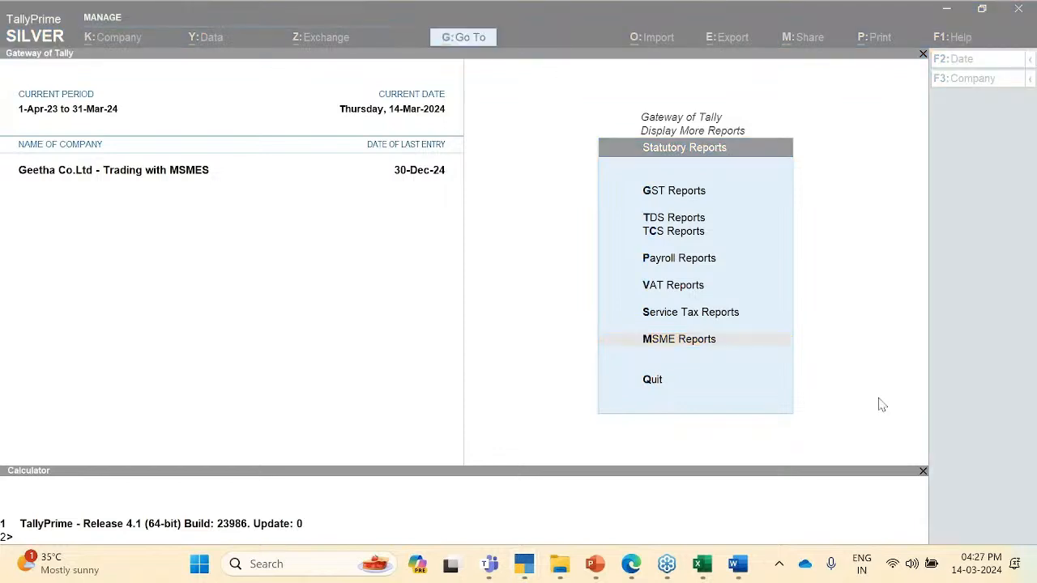
click(674, 342)
key(Return)
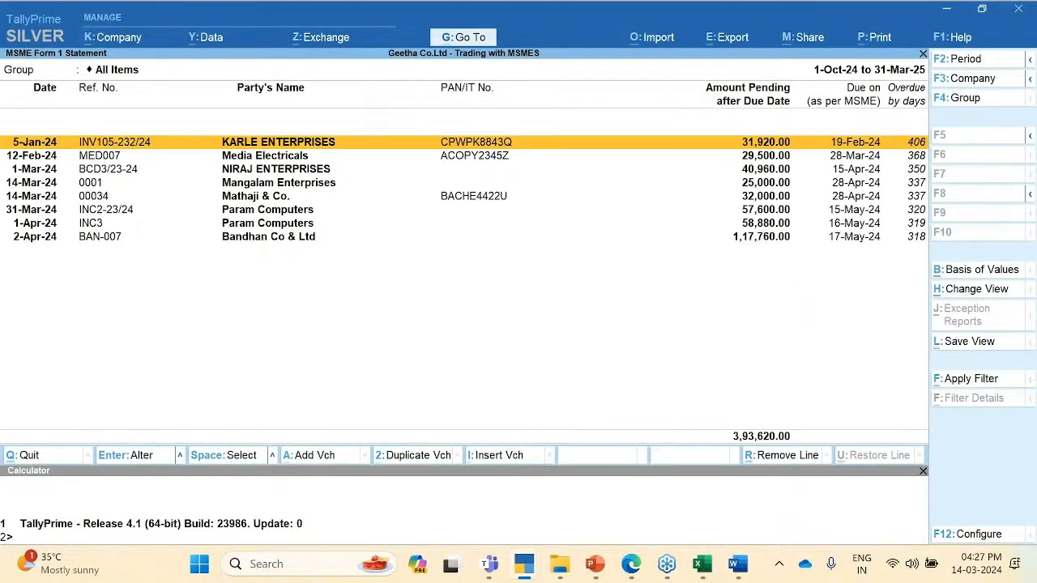
key(Escape)
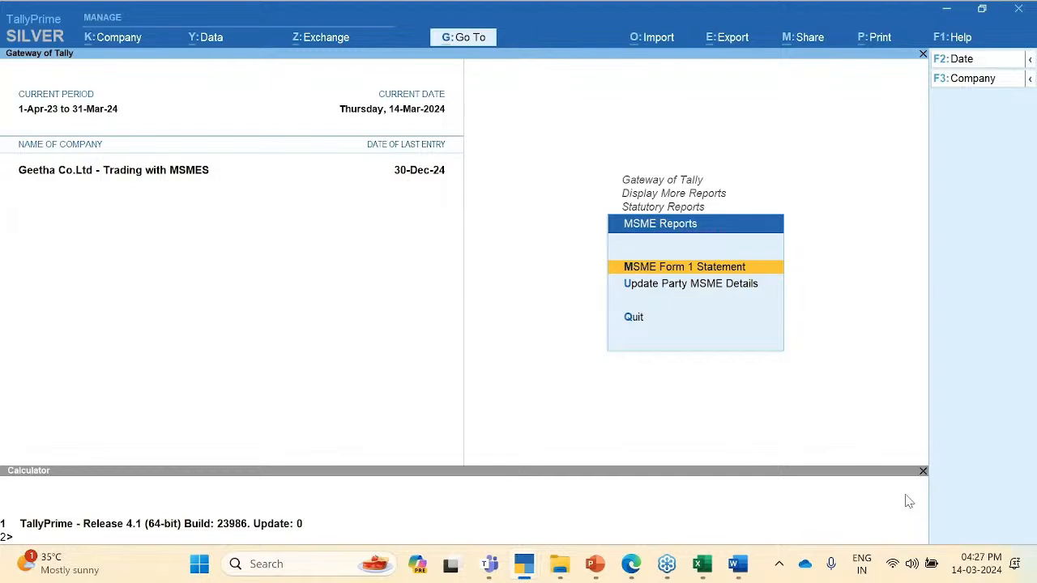
key(Return)
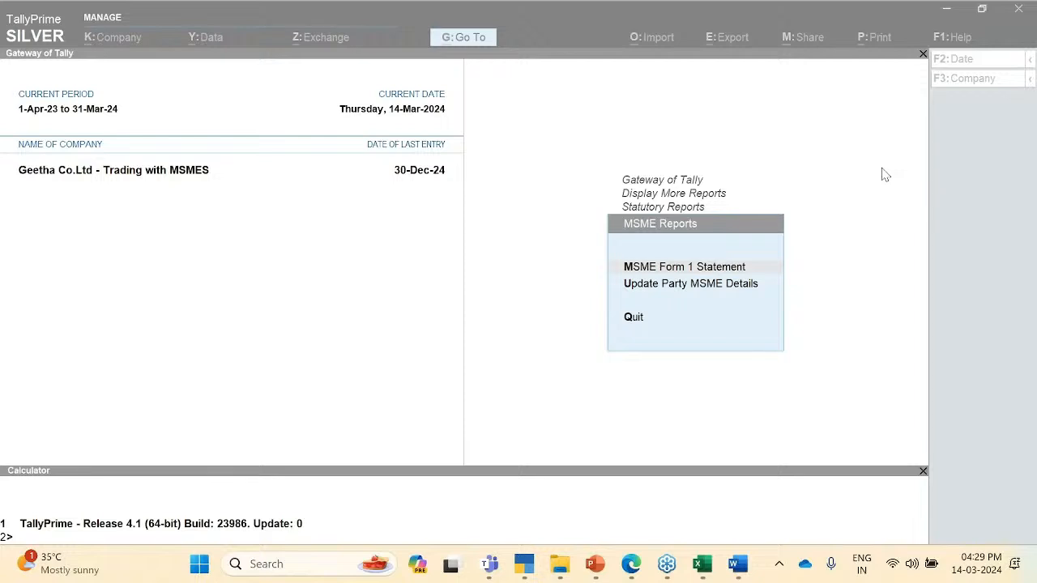
Step: Back out of the statutory reports to Gateway of Tally, declining the quit prompt
click(409, 297)
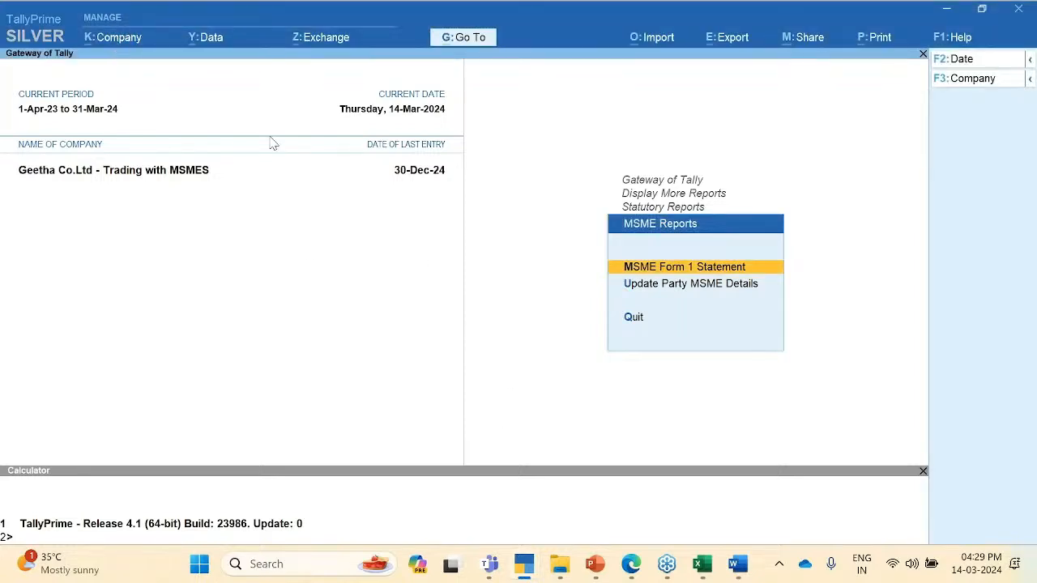
key(Escape)
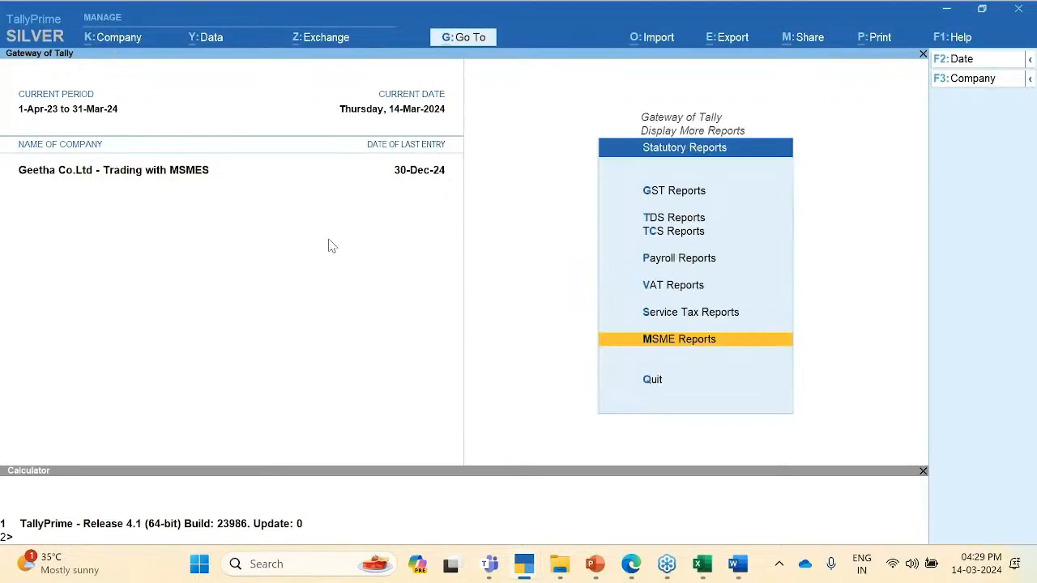
click(899, 174)
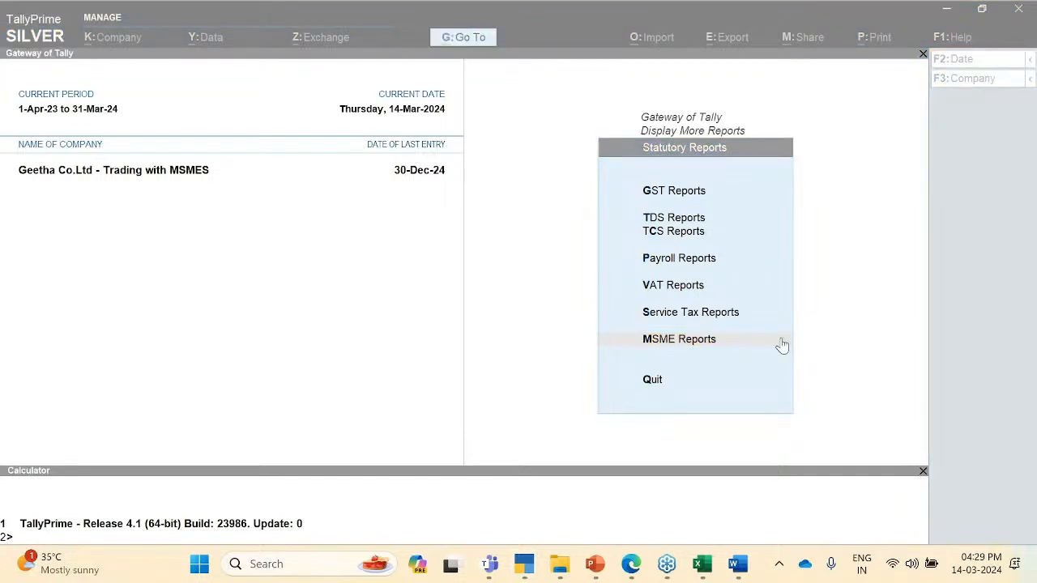
click(462, 359)
key(Escape)
key(Escape)
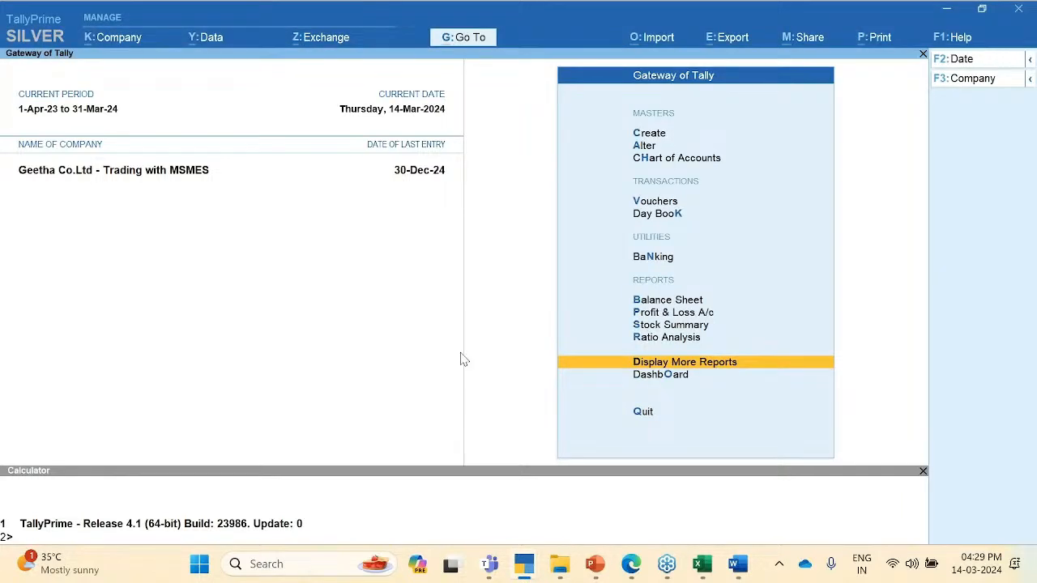
key(Escape)
key(n)
Step: Open the Mangalam Enterprises ledger for alteration via Alter > Ledger
key(Down)
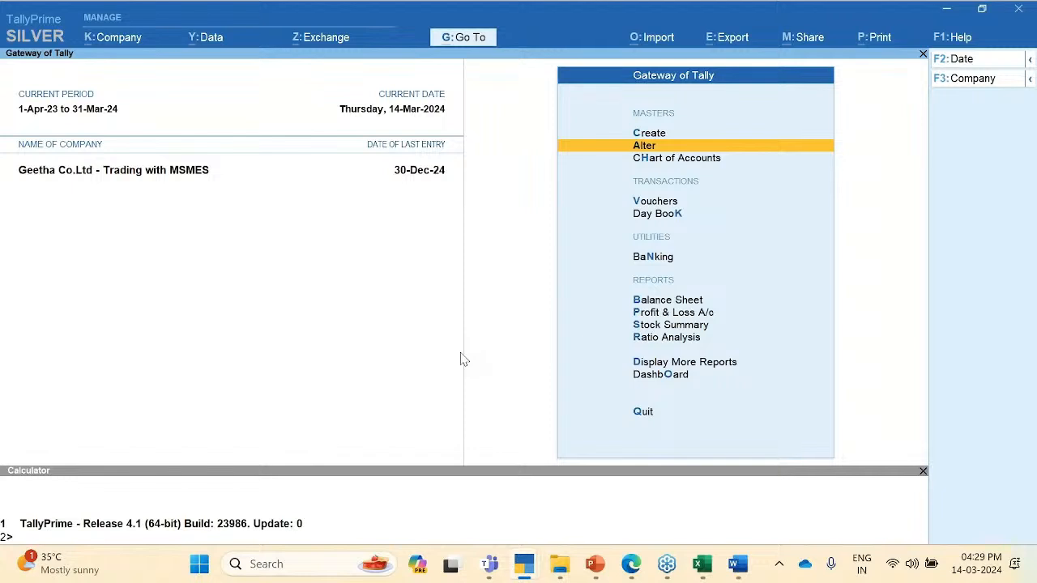
key(Down)
key(Up)
key(Return)
key(Down)
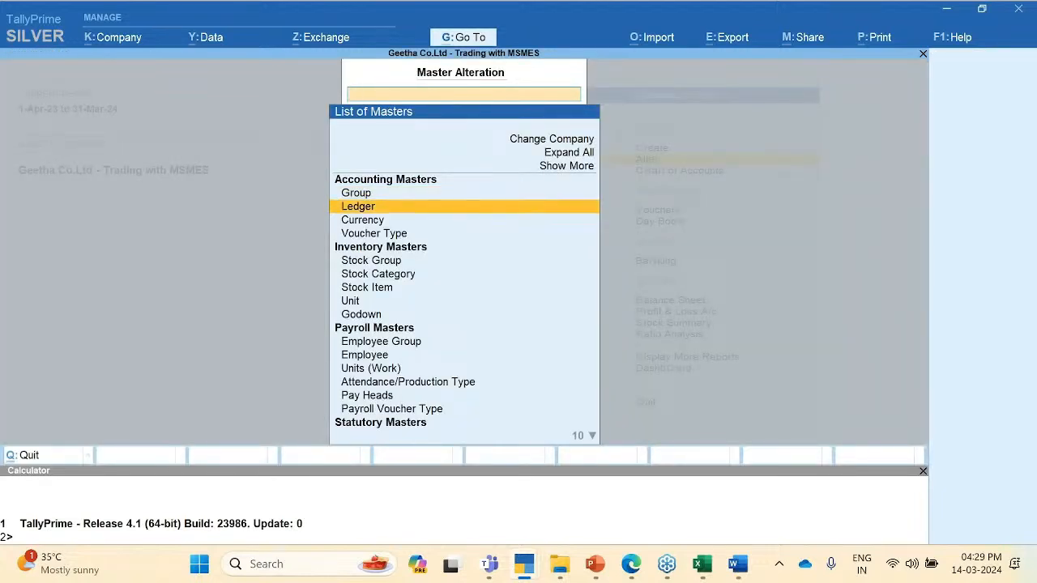
key(Return)
key(Down)
key(Down)
key(Down)
key(Down)
key(Down)
key(Down)
key(Down)
key(Down)
key(Down)
key(Down)
key(Down)
key(Down)
key(Down)
key(Down)
key(Down)
key(Down)
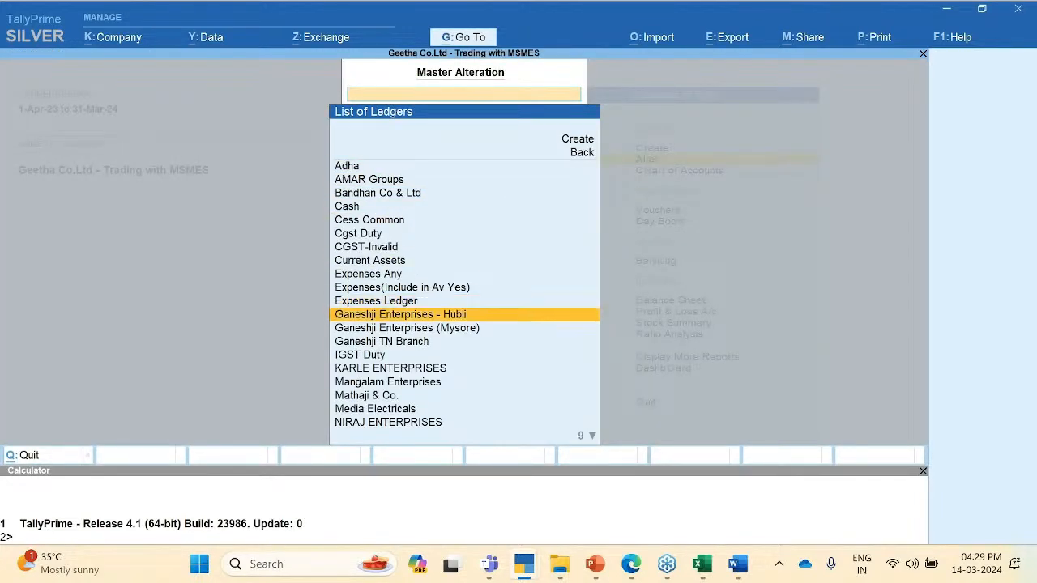
key(Return)
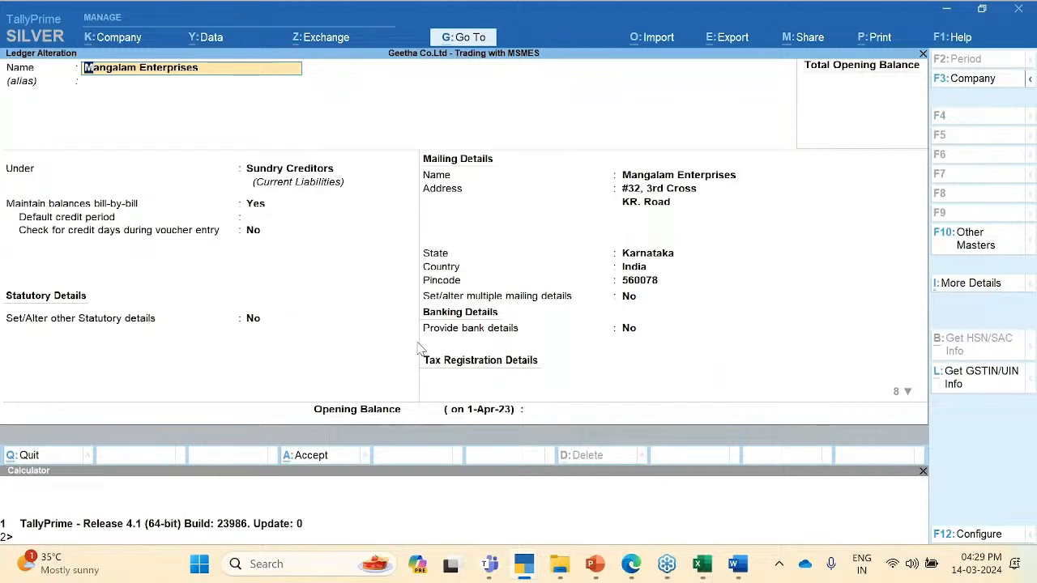
Step: Set MSME Registration Details to yes and view its Micro enterprise type
click(628, 331)
key(Return)
key(Return)
key(Return)
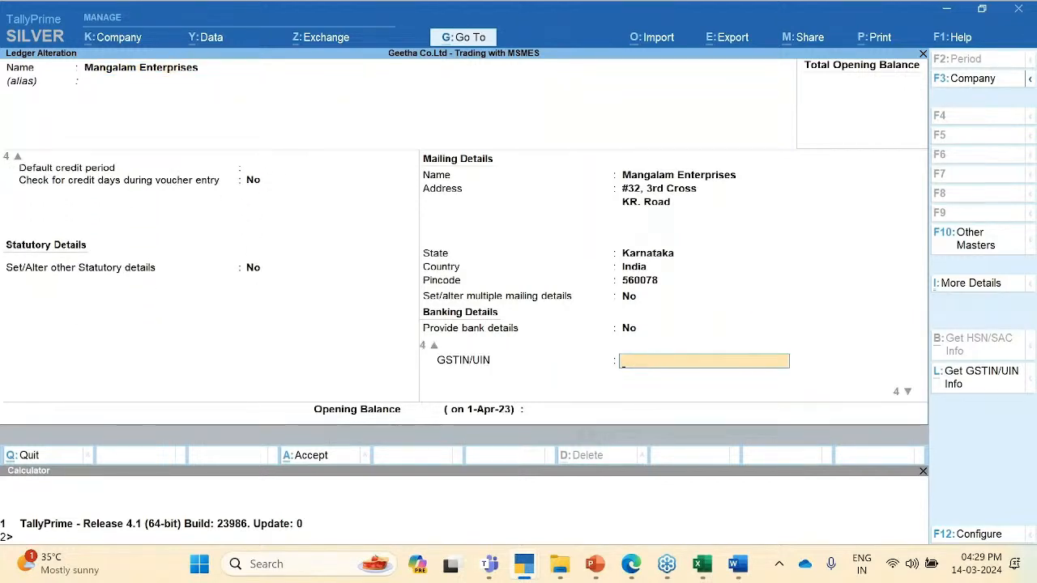
key(Return)
key(Return)
key(Return)
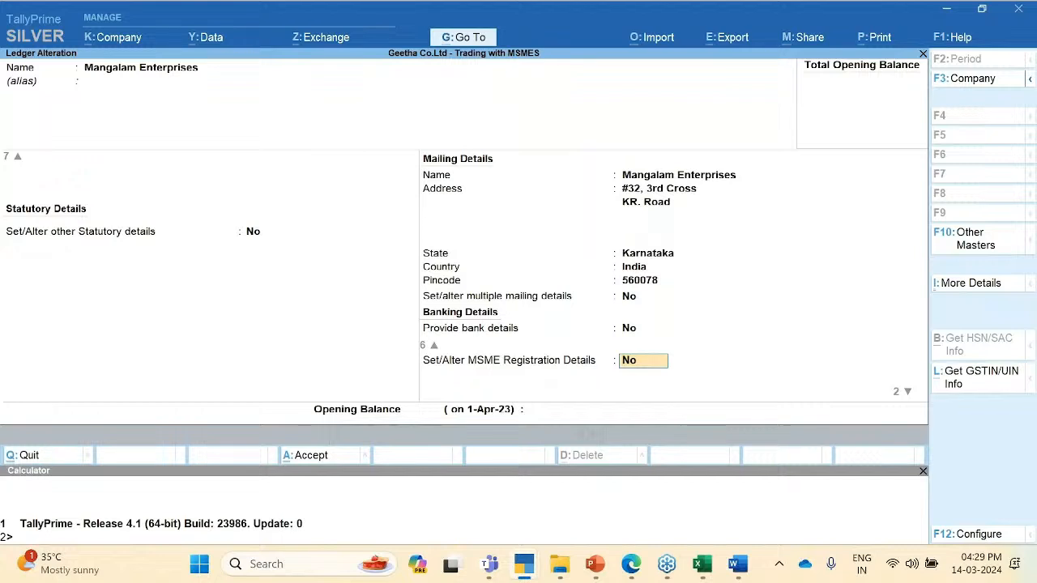
text(yes)
key(Return)
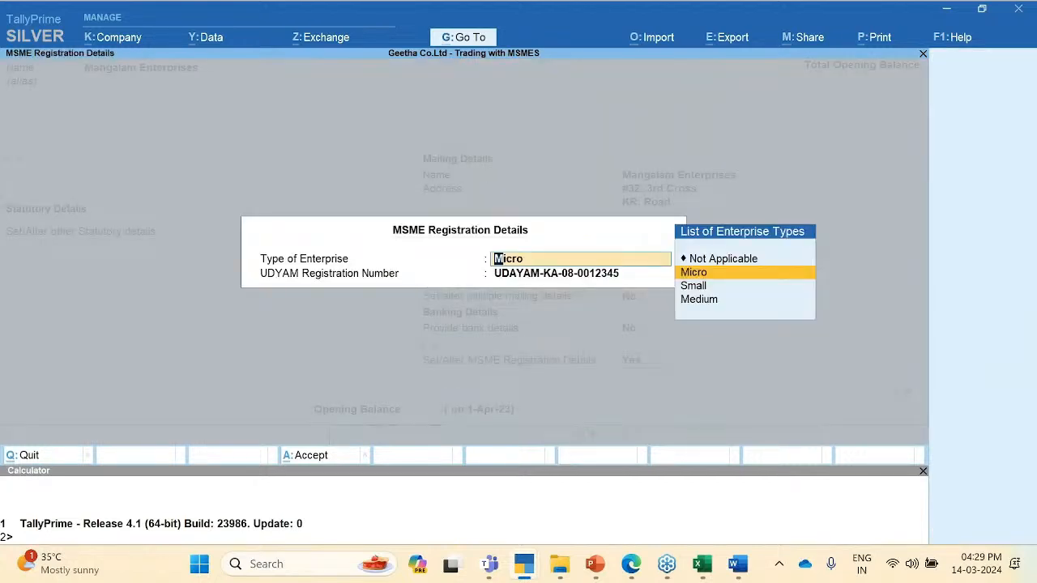
key(Return)
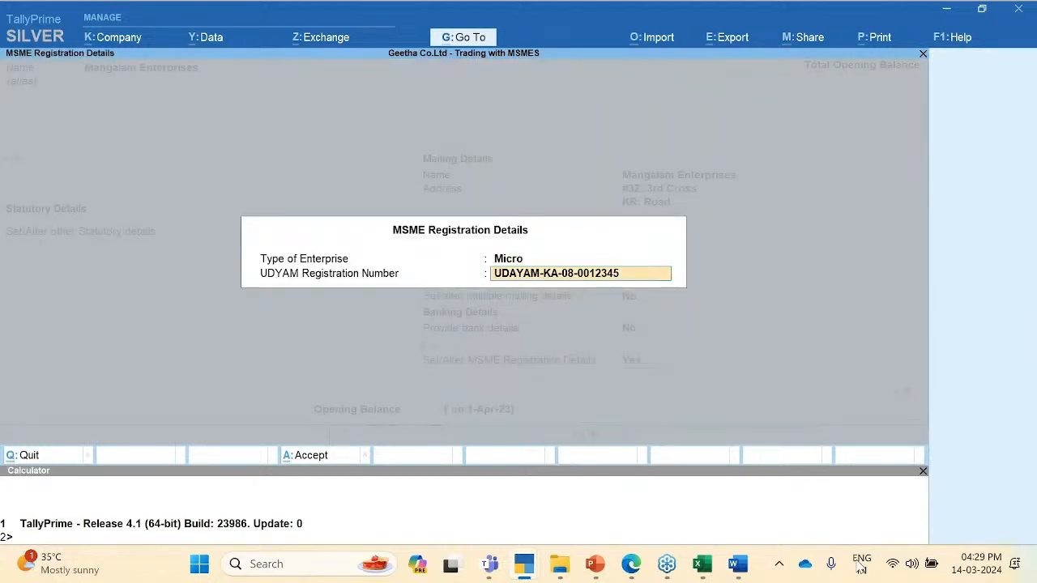
key(Return)
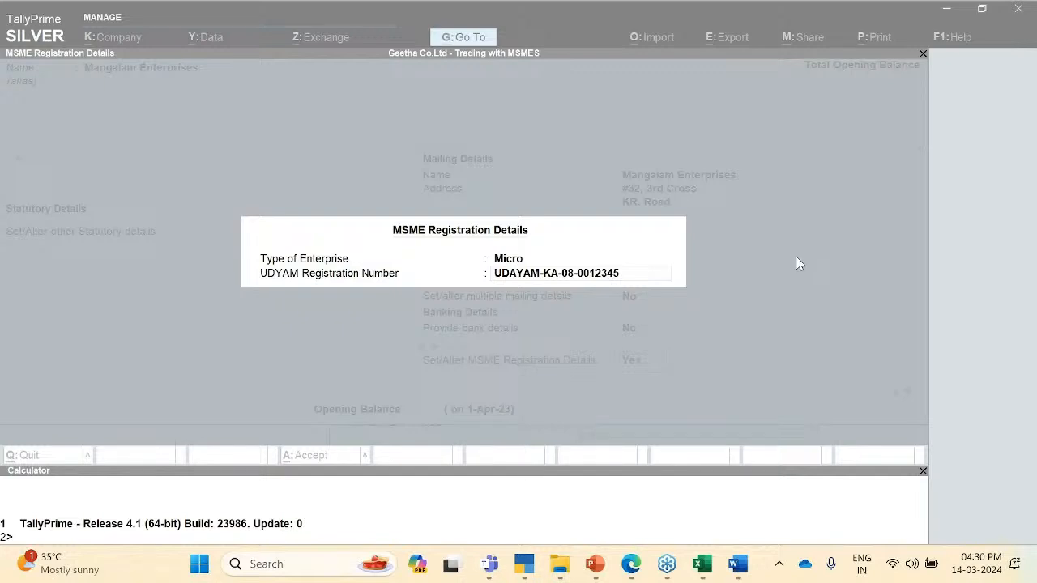
Step: Clear the UDYAM registration number and close the MSME details without saving
click(582, 349)
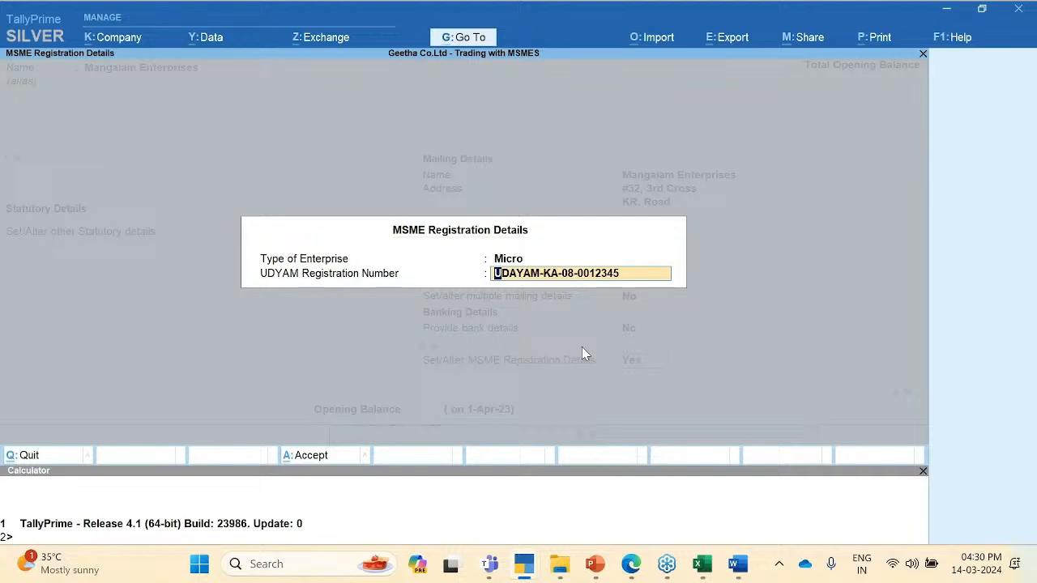
key(BackSpace)
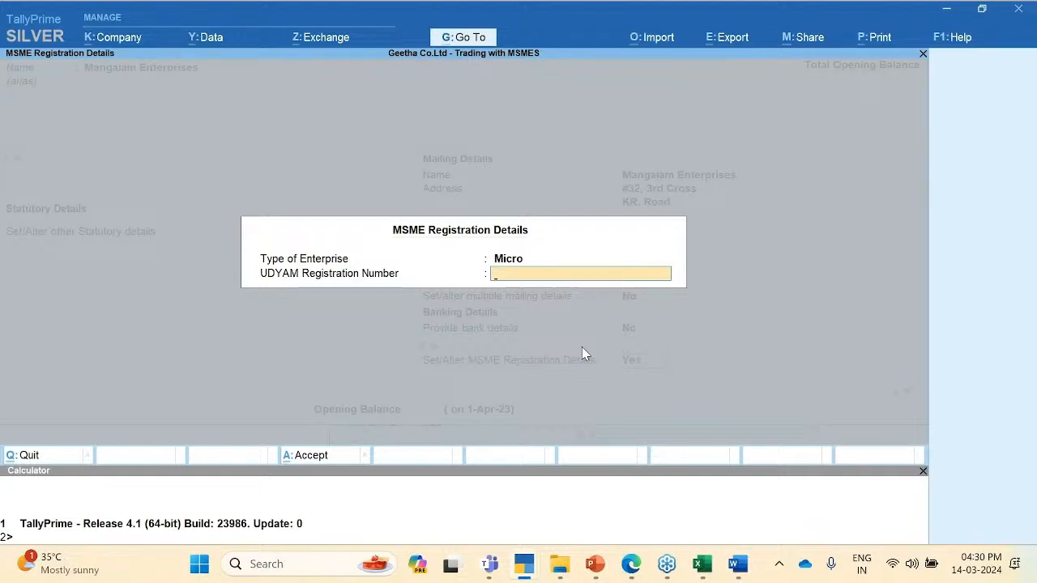
key(Escape)
Step: Quit the ledger without saving and open the Outstanding MSME Bills report
key(y)
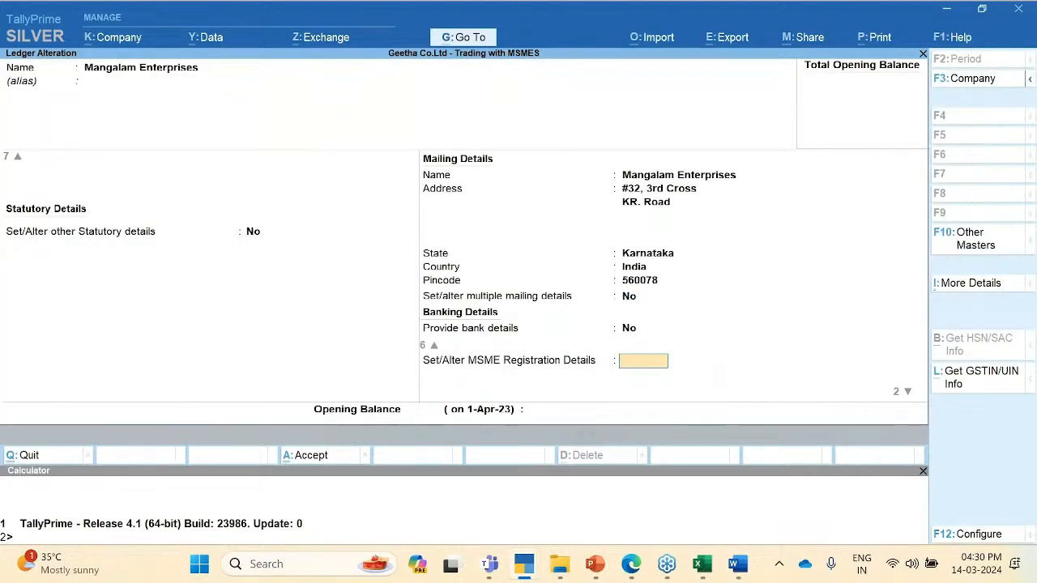
key(Escape)
key(y)
key(Escape)
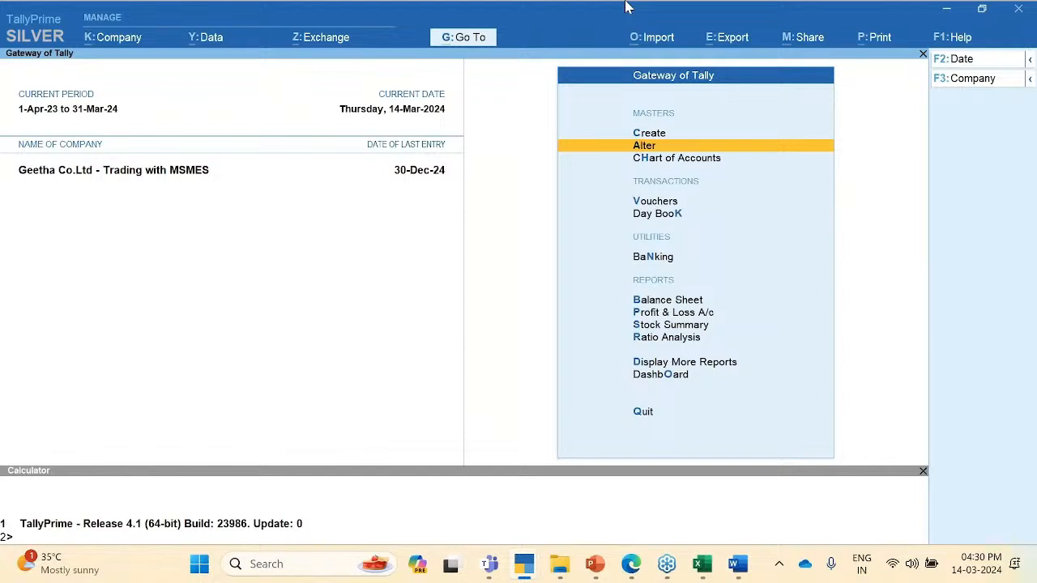
key(alt+g)
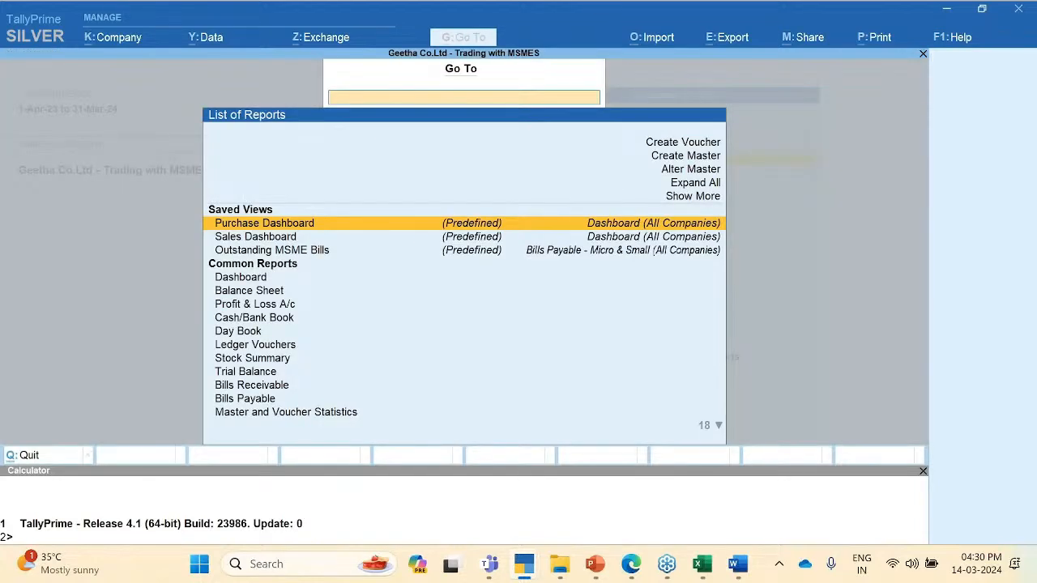
key(Down)
key(Down)
key(Return)
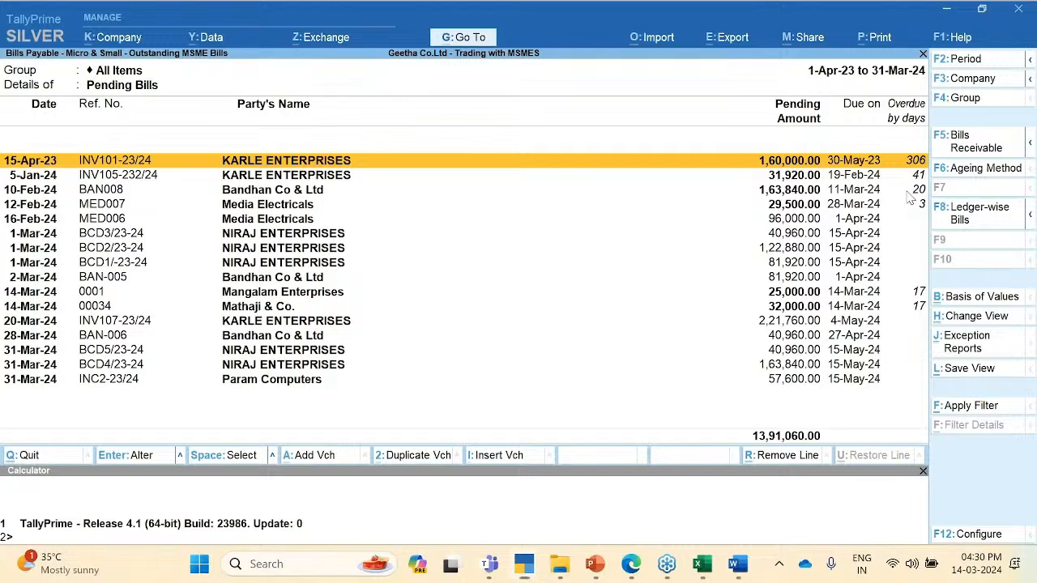
click(690, 366)
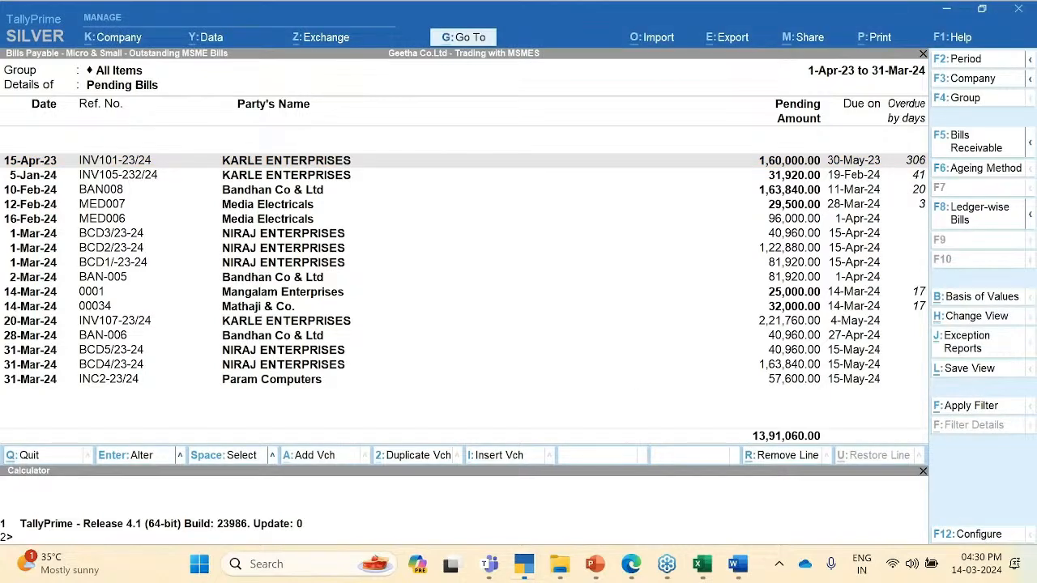
key(F11)
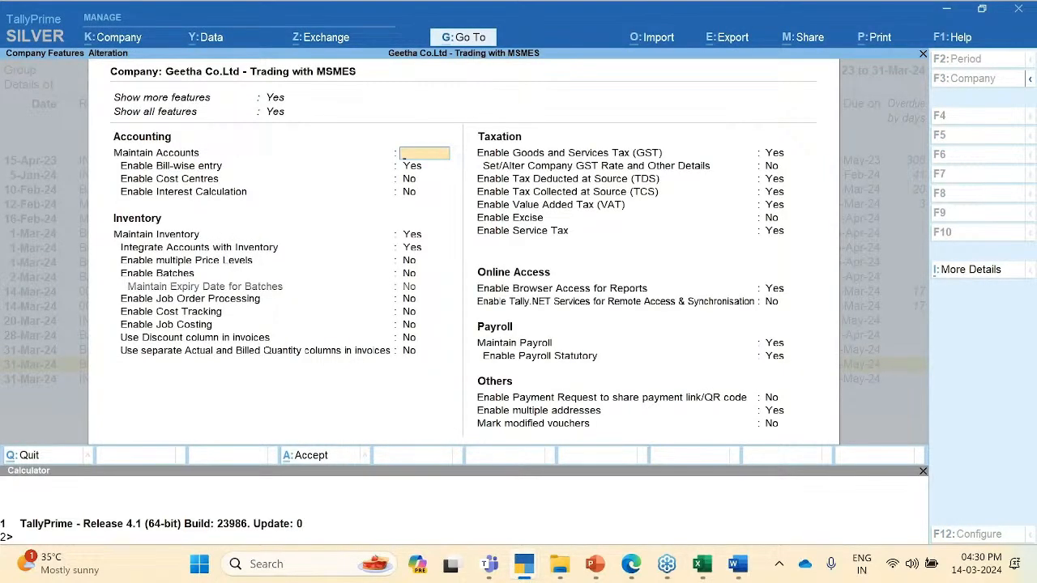
key(Escape)
key(Return)
Step: Base due dates on MSME Credit Period and show the Credit Days column, 45 days per bill
key(F12)
key(Return)
key(Return)
key(Return)
key(Return)
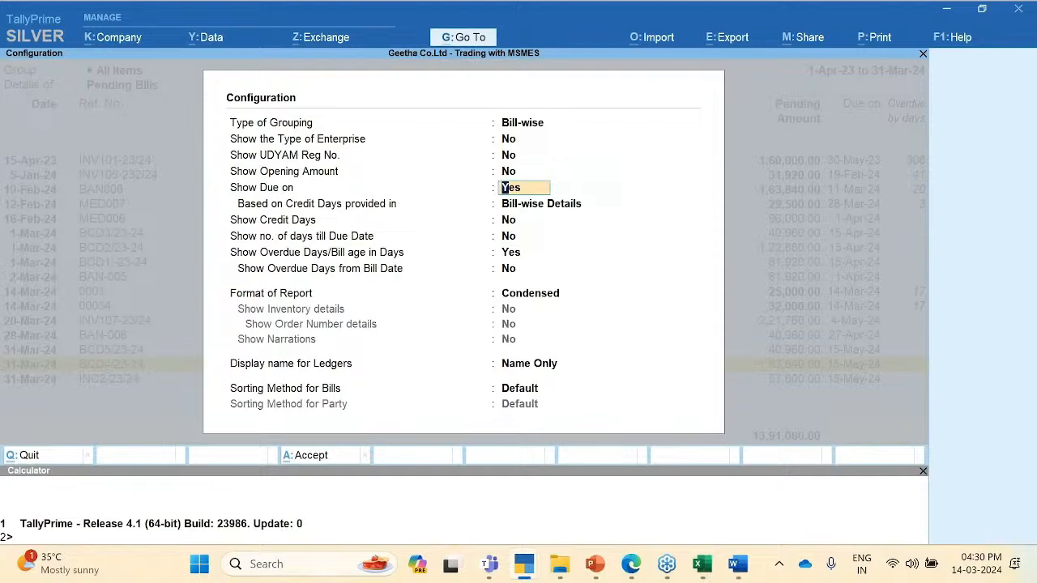
key(Return)
key(Down)
key(Return)
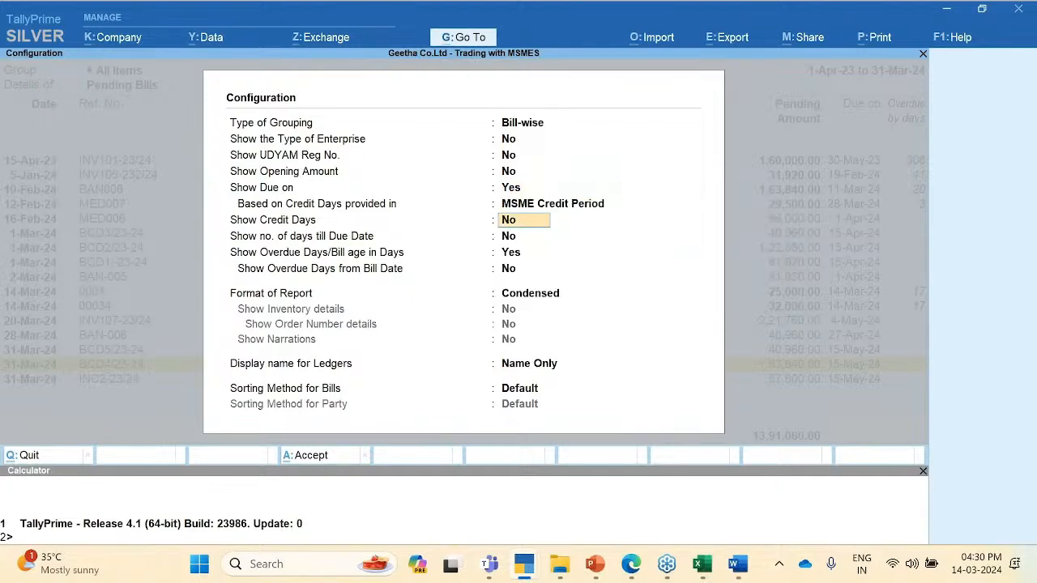
key(y)
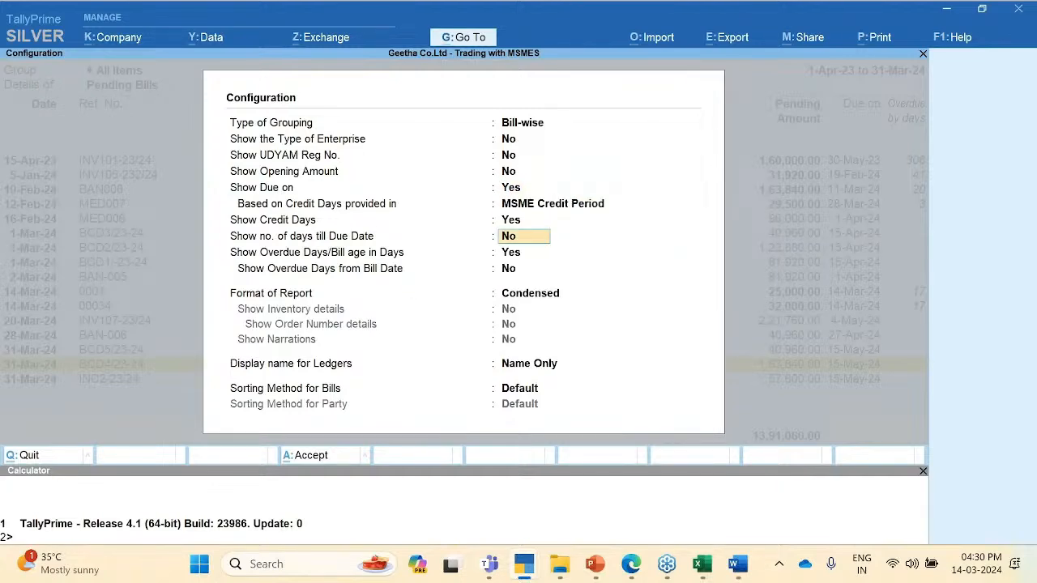
key(ctrl+a)
key(Up)
key(Up)
key(Up)
key(Up)
key(Up)
key(Up)
key(Up)
key(Up)
key(Up)
key(Up)
key(Up)
key(Up)
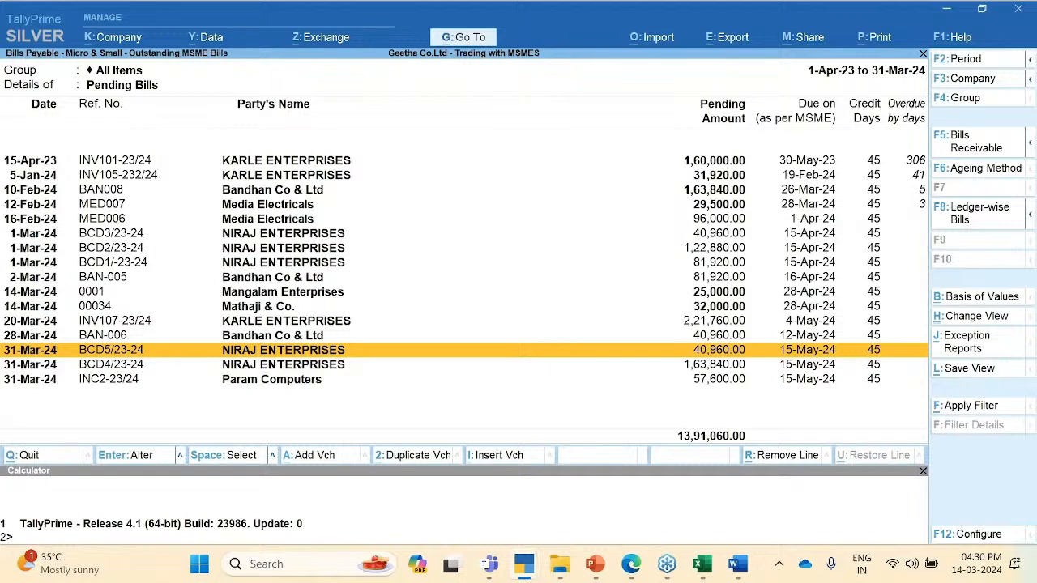
key(Up)
key(Up)
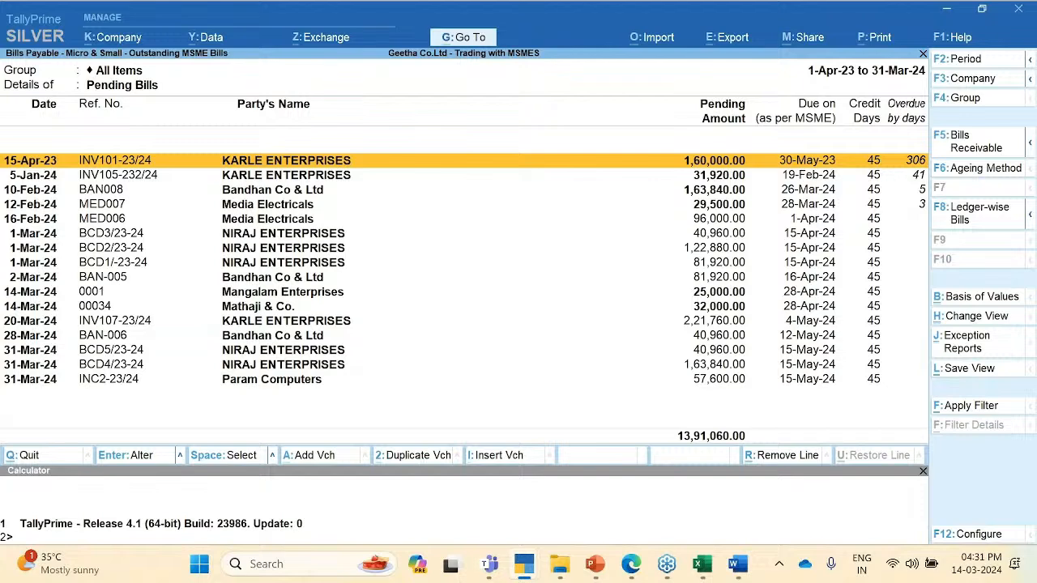
Step: Switch the credit-days basis to Bill-wise Details and review bills showing 45, 30 or 0 days
key(F12)
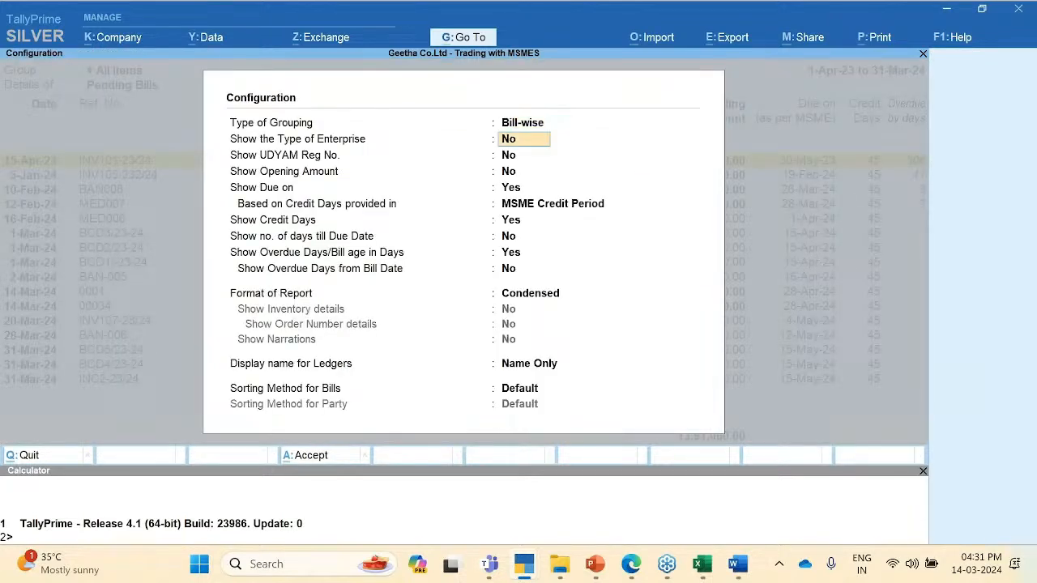
key(Down)
key(Down)
key(Down)
key(Return)
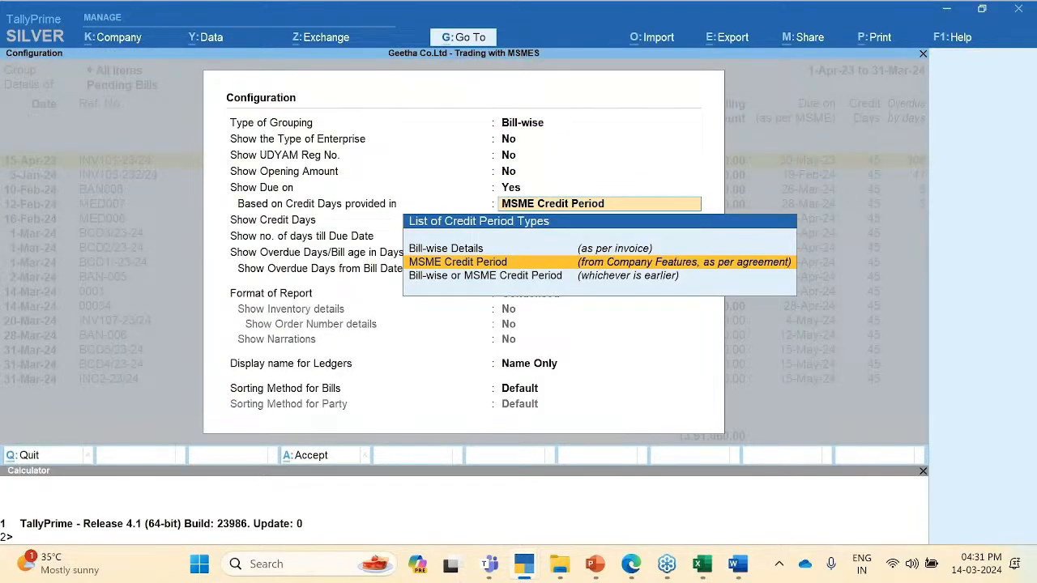
key(Down)
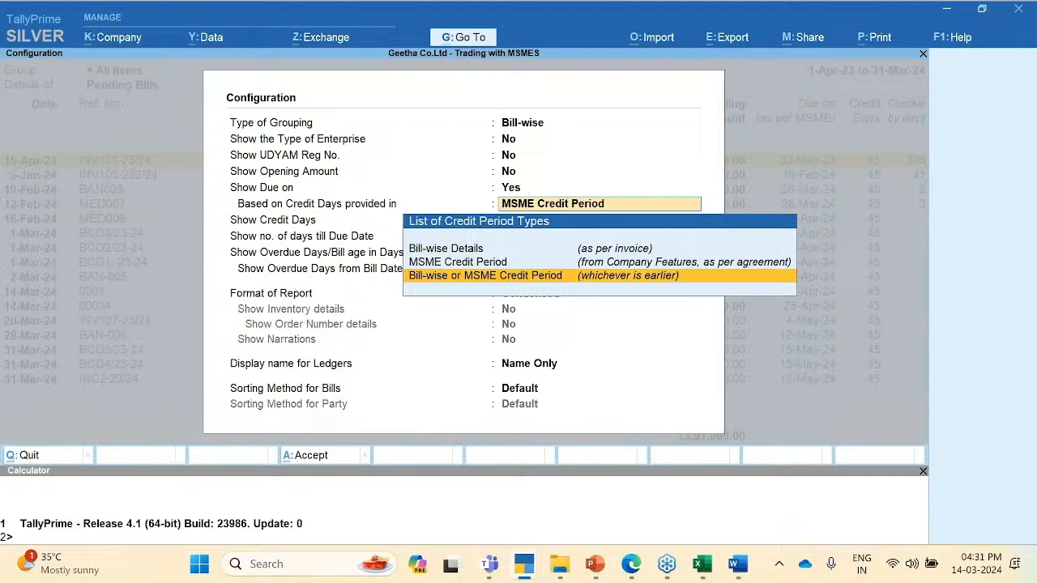
key(Up)
key(Up)
key(Return)
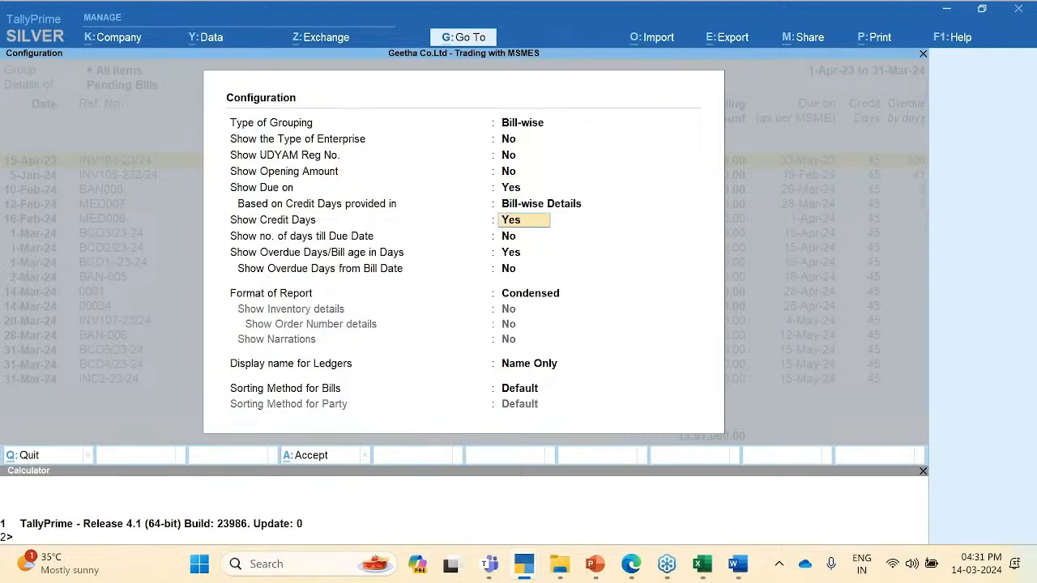
key(ctrl+a)
key(Down)
key(Down)
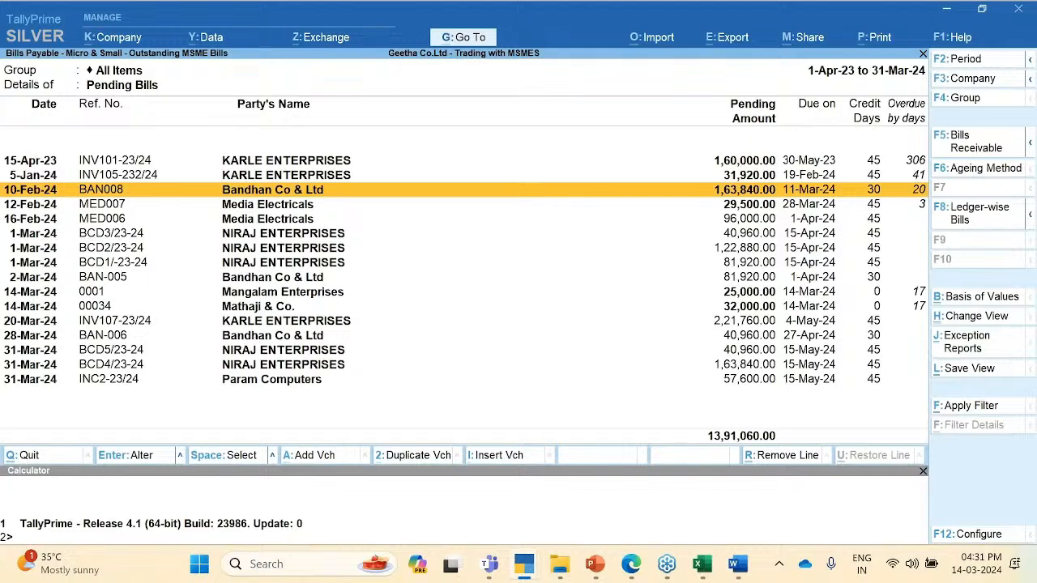
key(Down)
key(Down)
key(Down)
key(Down)
key(Down)
key(Down)
key(Down)
key(Down)
key(Down)
key(Down)
key(Down)
key(Down)
key(Down)
key(Up)
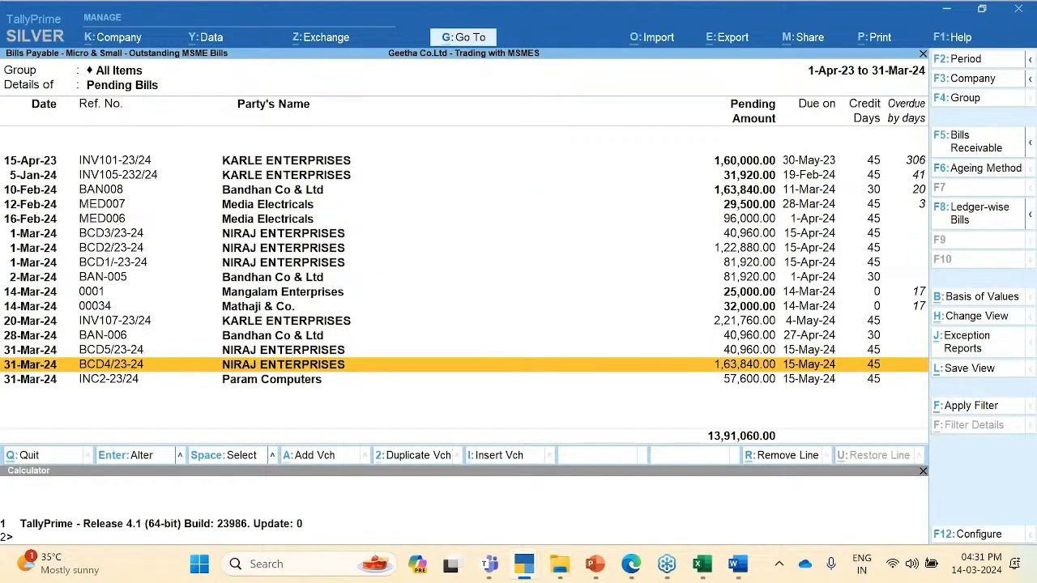
key(Up)
key(Up)
key(Up)
key(Up)
key(Up)
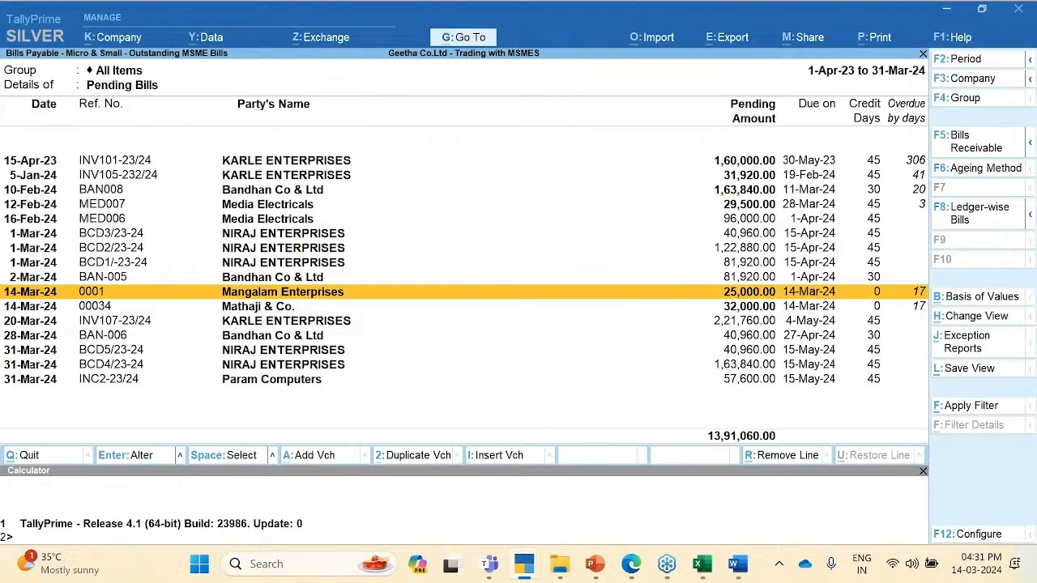
key(Up)
key(Up)
key(Up)
key(Up)
key(Up)
key(Up)
key(Up)
key(Up)
key(Up)
key(Down)
key(Down)
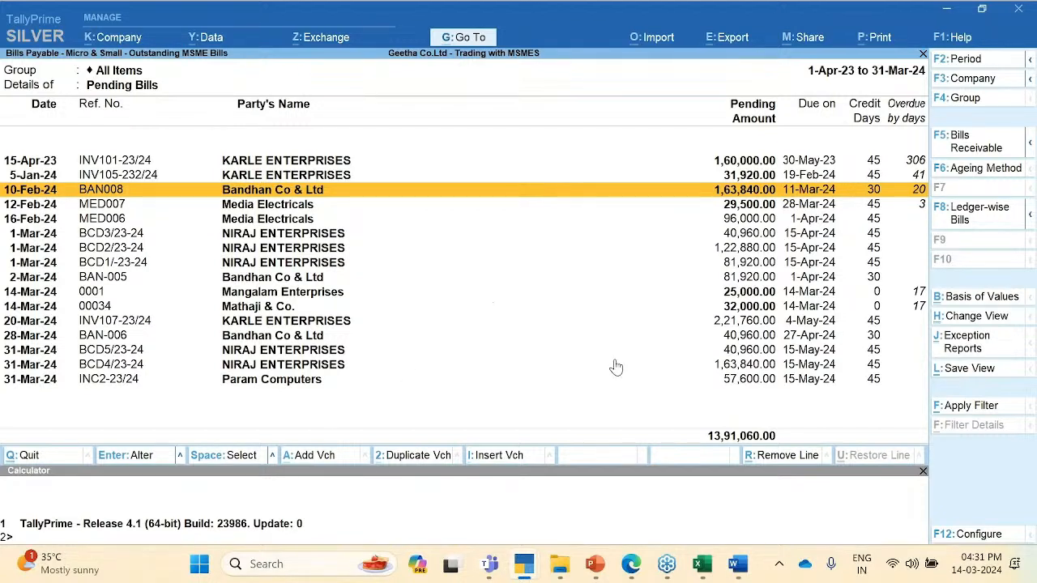
Step: Open the Param Computers purchase voucher from its bill row for alteration
click(273, 382)
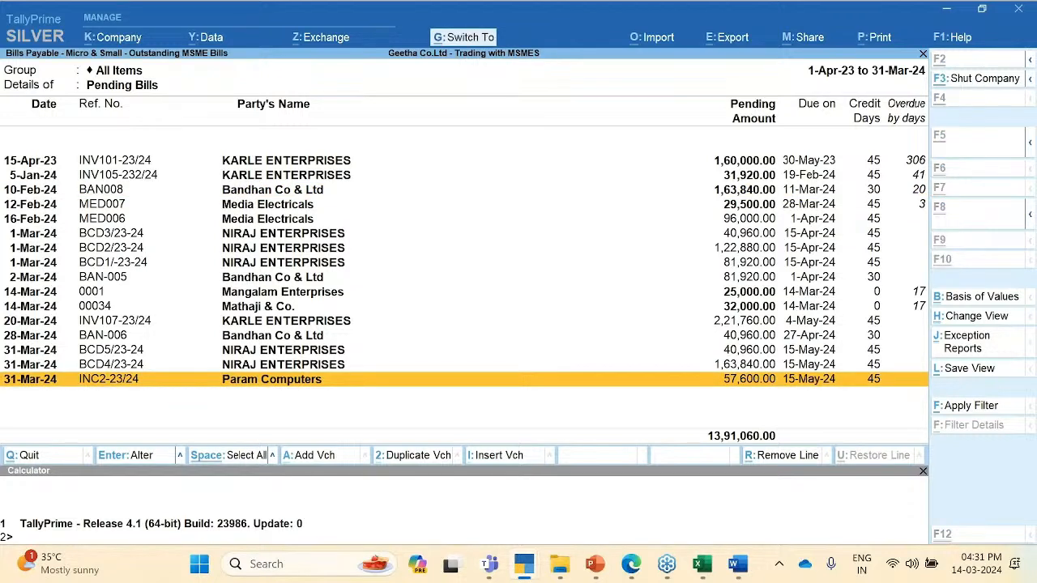
key(shift+Return)
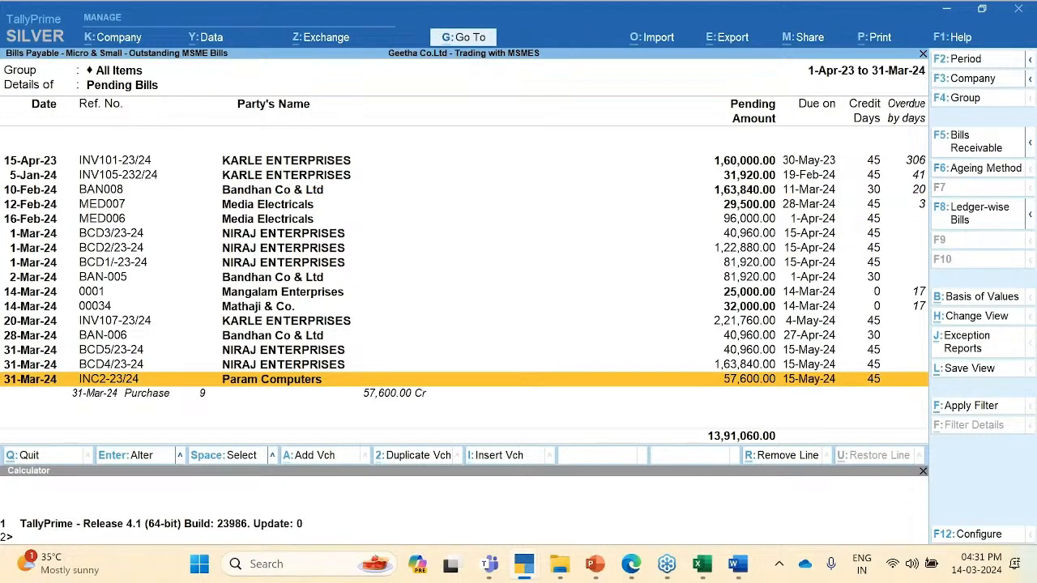
key(shift+Return)
key(shift+Return)
key(Down)
key(Return)
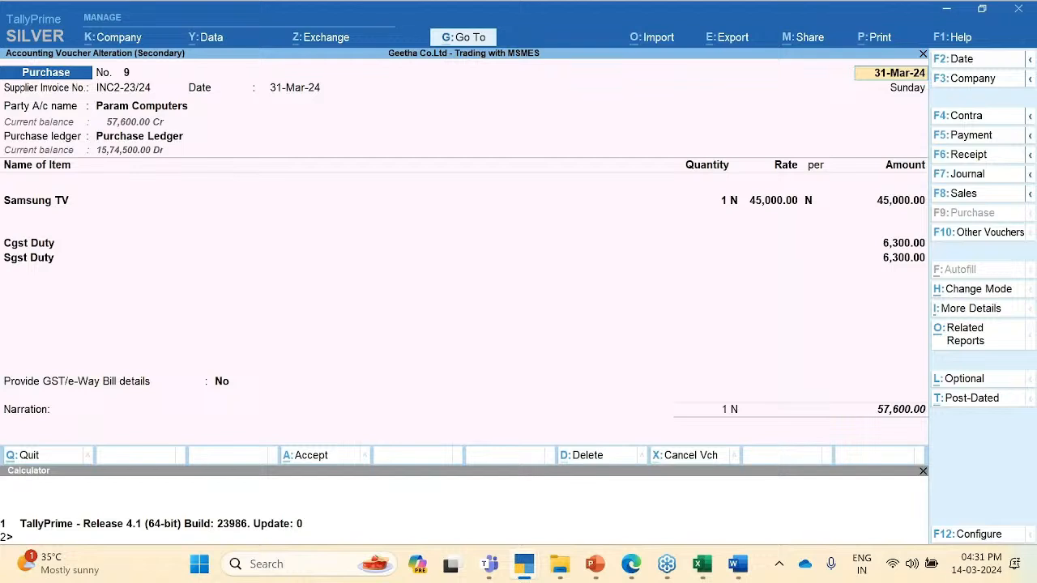
click(159, 111)
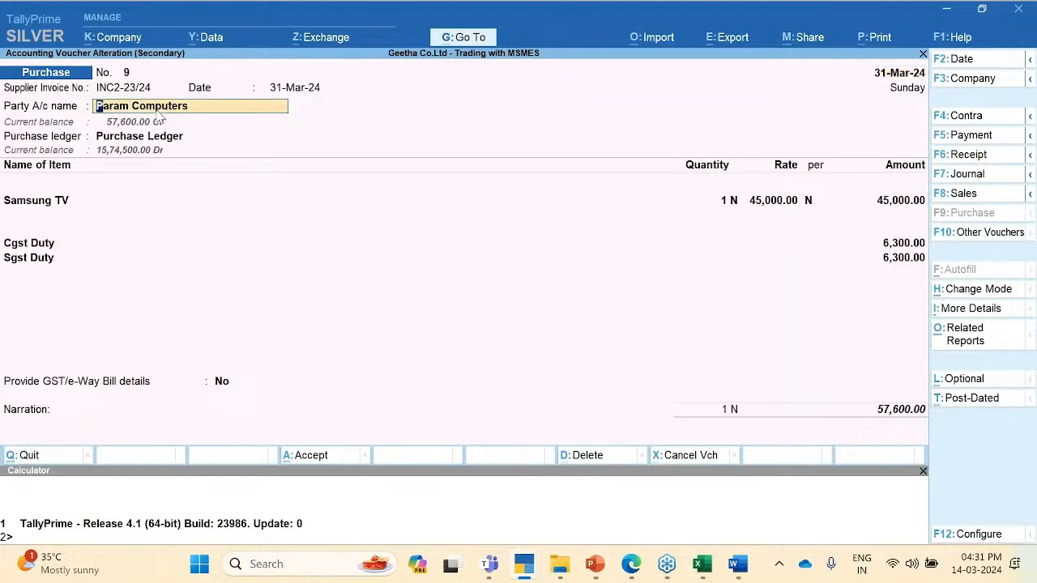
Step: Change the Param Computers ledger's default credit period to 60 days and accept the voucher details
key(ctrl+Return)
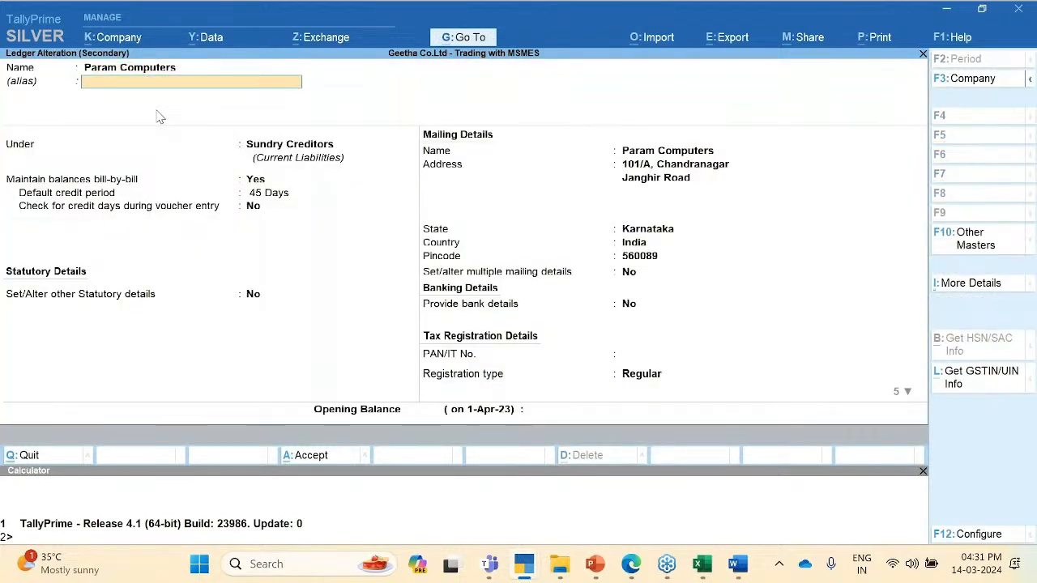
text(60)
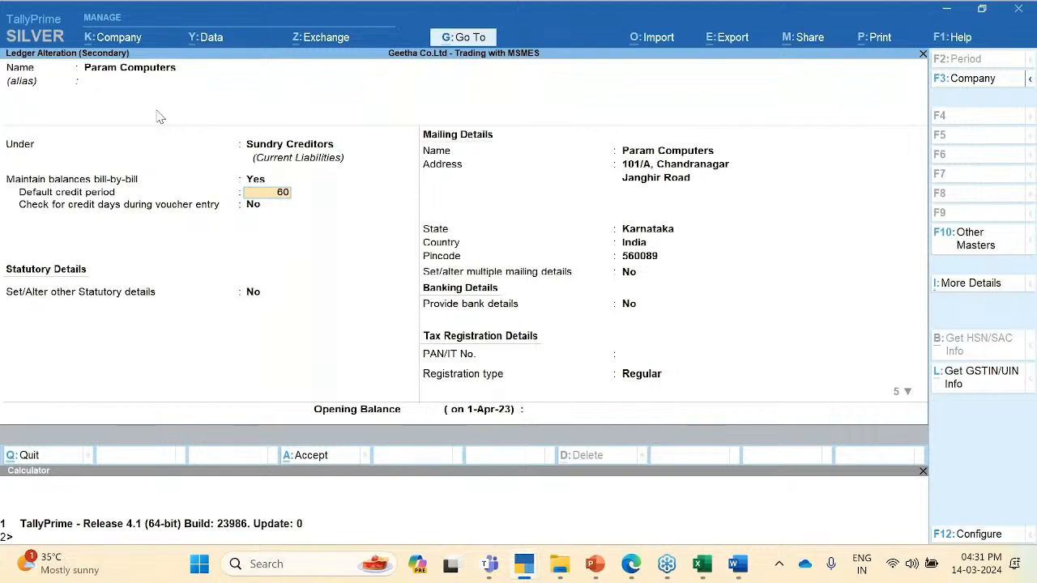
key(Return)
key(ctrl+a)
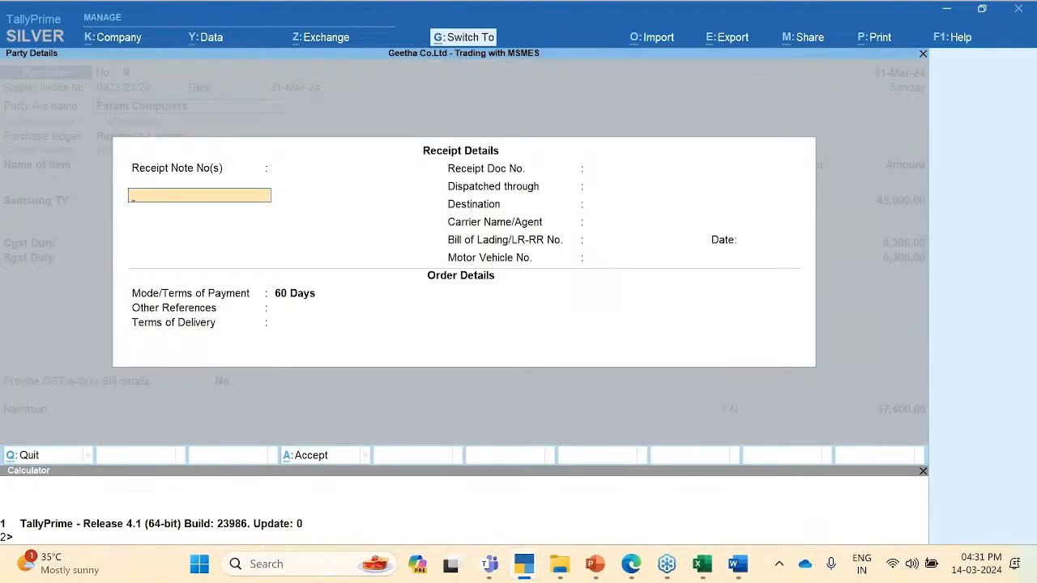
key(ctrl+a)
key(ctrl+a)
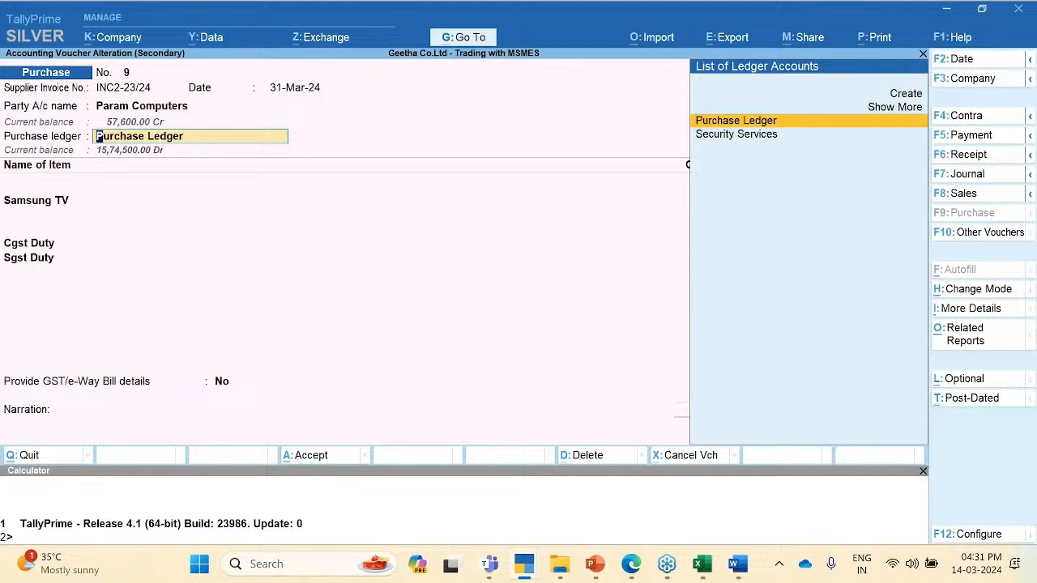
key(ctrl+a)
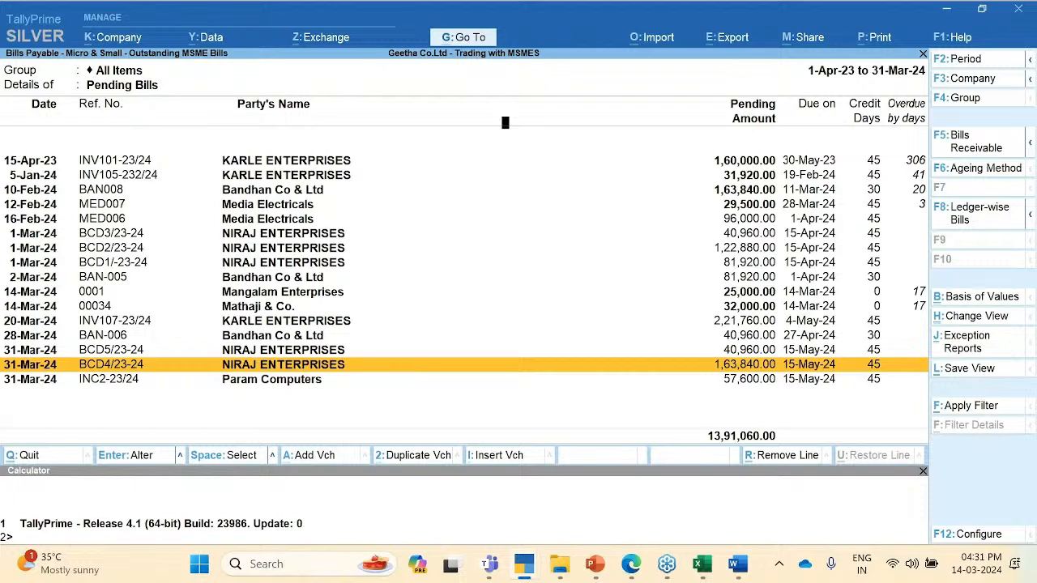
Step: Set the credit-days basis to Bill-wise or MSME Credit Period, whichever is earlier, and browse the bills
key(F12)
key(Return)
key(Down)
key(Down)
key(Down)
key(Return)
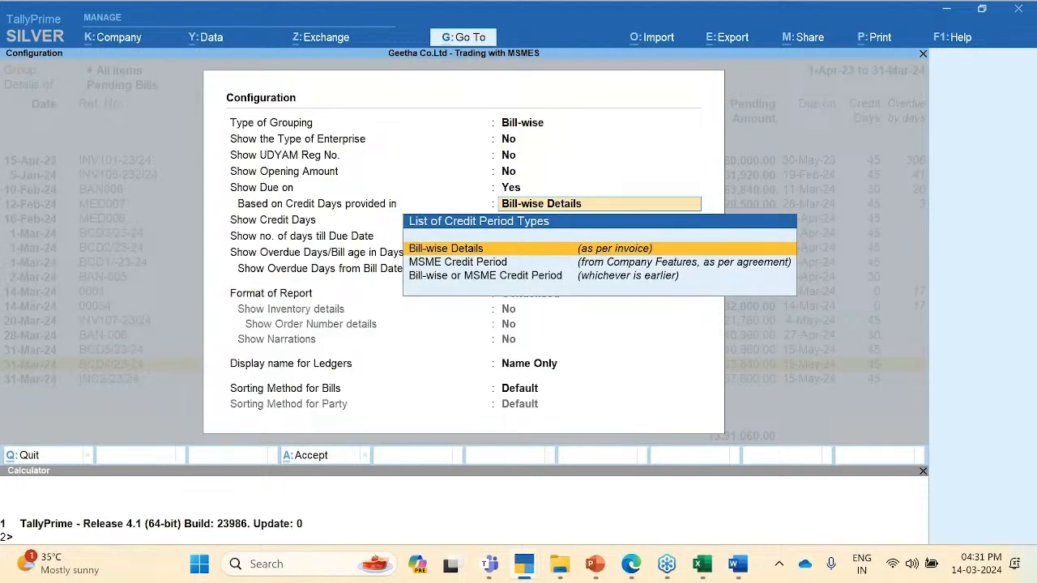
key(Down)
key(Down)
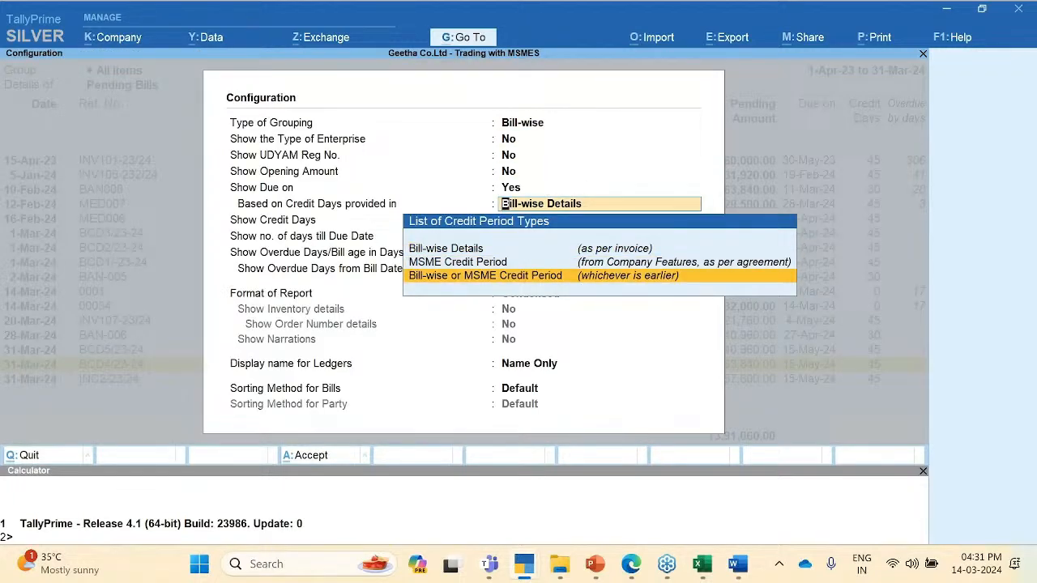
key(Return)
key(ctrl+a)
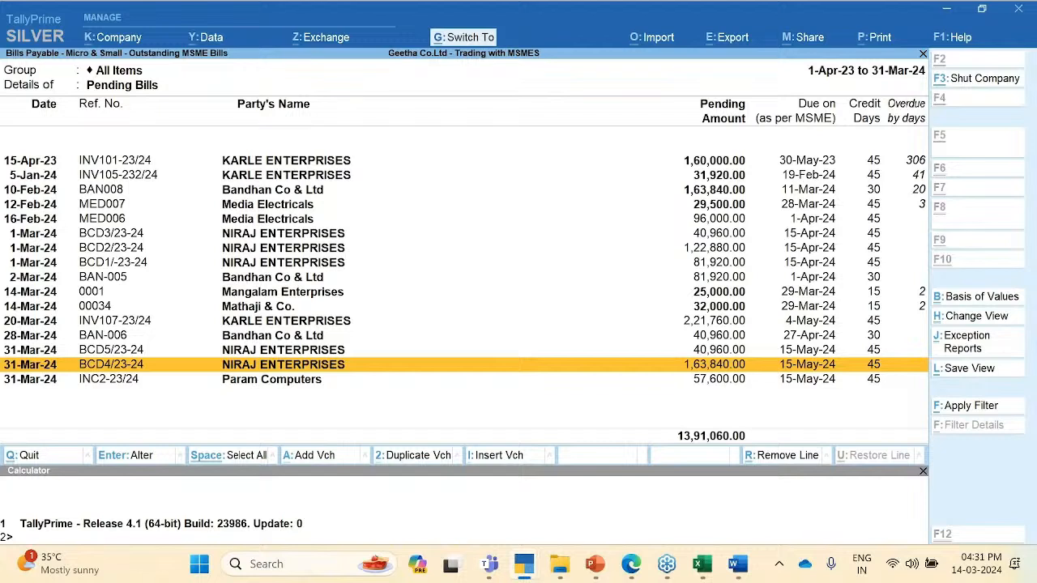
key(Down)
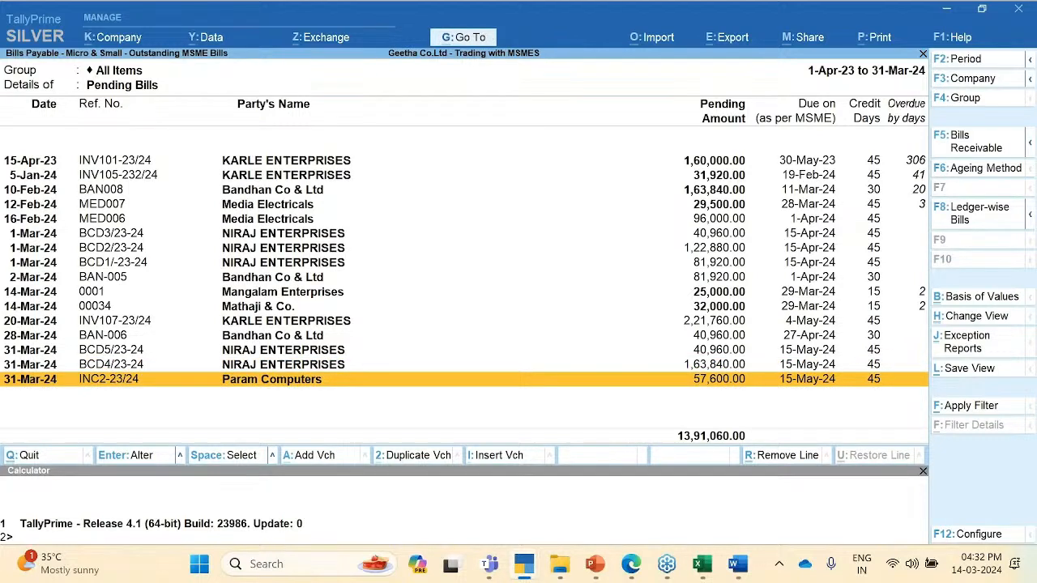
key(Up)
key(Up)
key(Down)
key(Down)
click(666, 563)
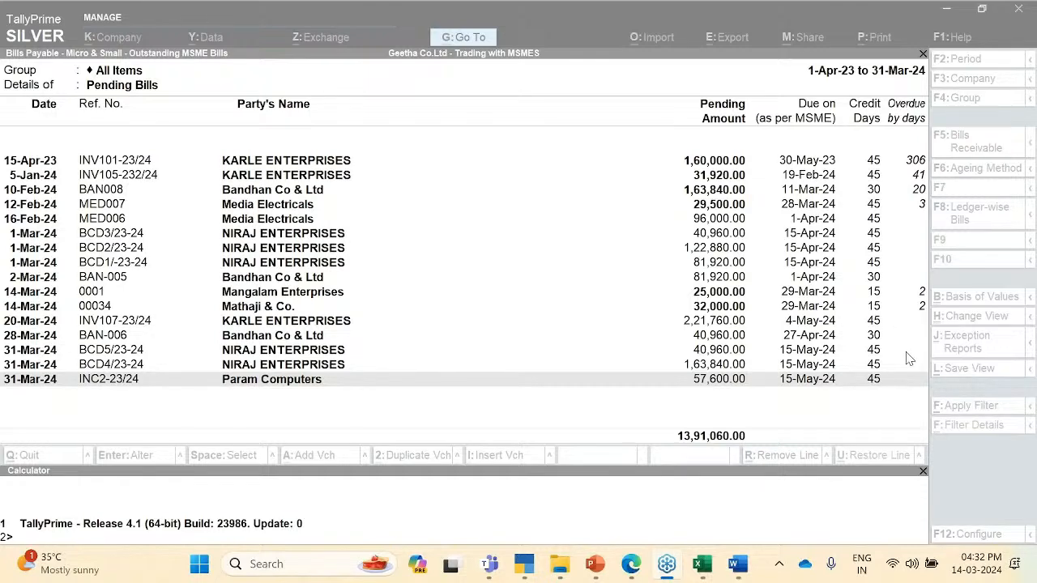
click(251, 383)
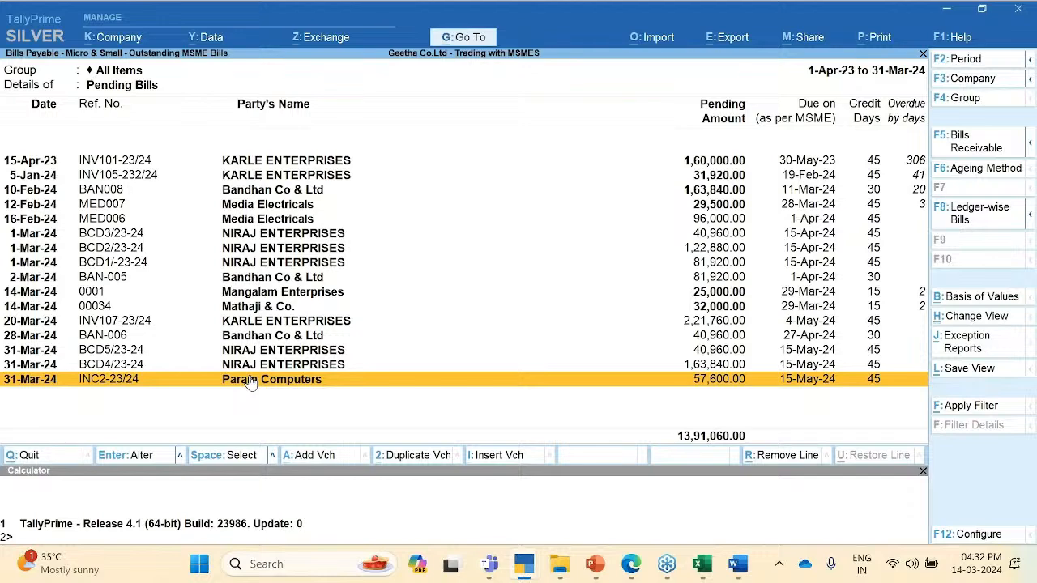
Step: Inspect the voucher behind the Media Electricals MED007 bill, then close the report
key(Up)
key(Up)
key(Up)
key(Up)
key(Up)
key(Up)
key(Up)
key(Up)
key(Up)
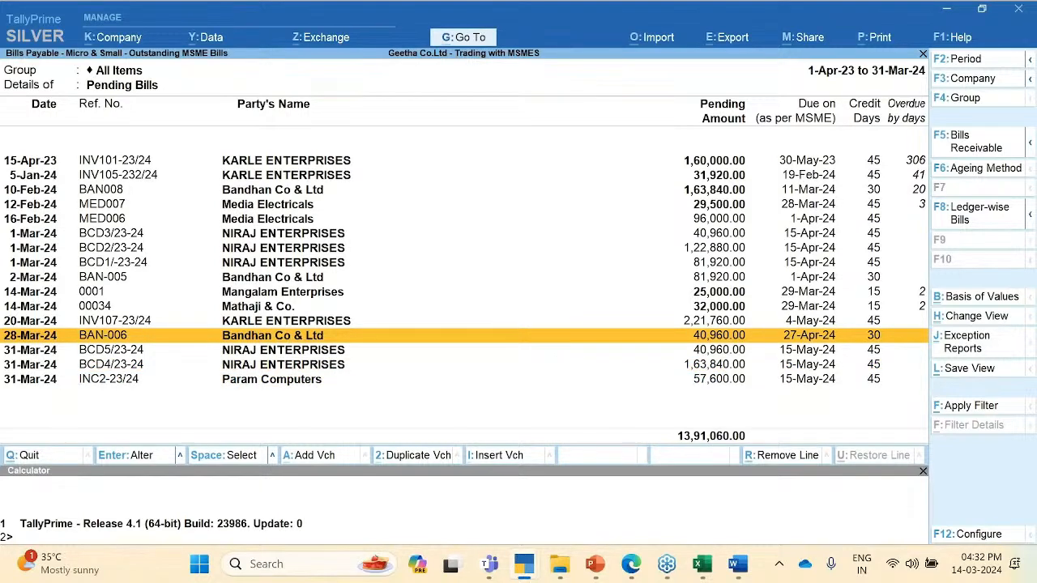
key(Up)
key(Up)
key(Up)
key(Up)
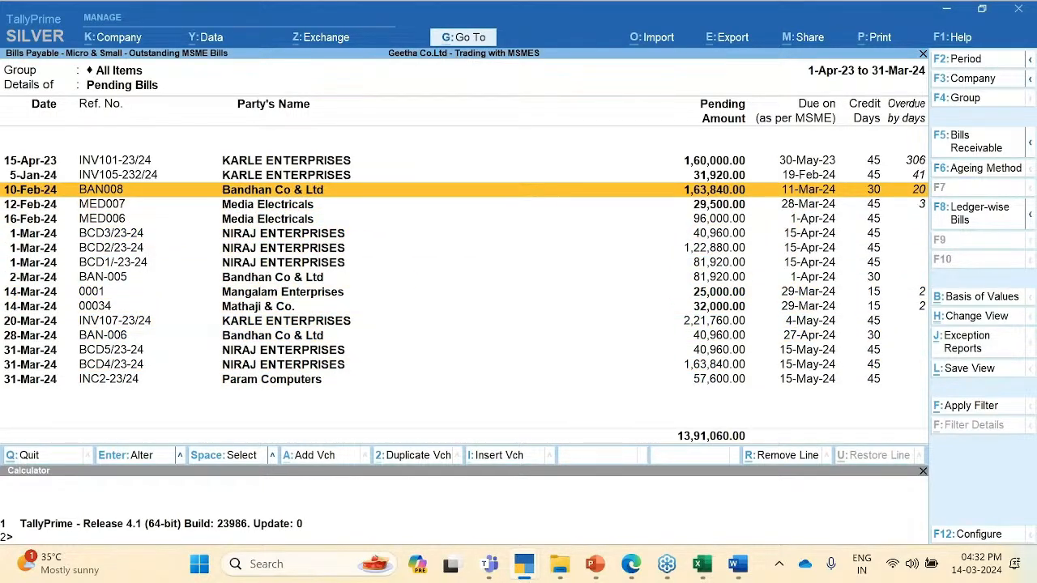
key(Down)
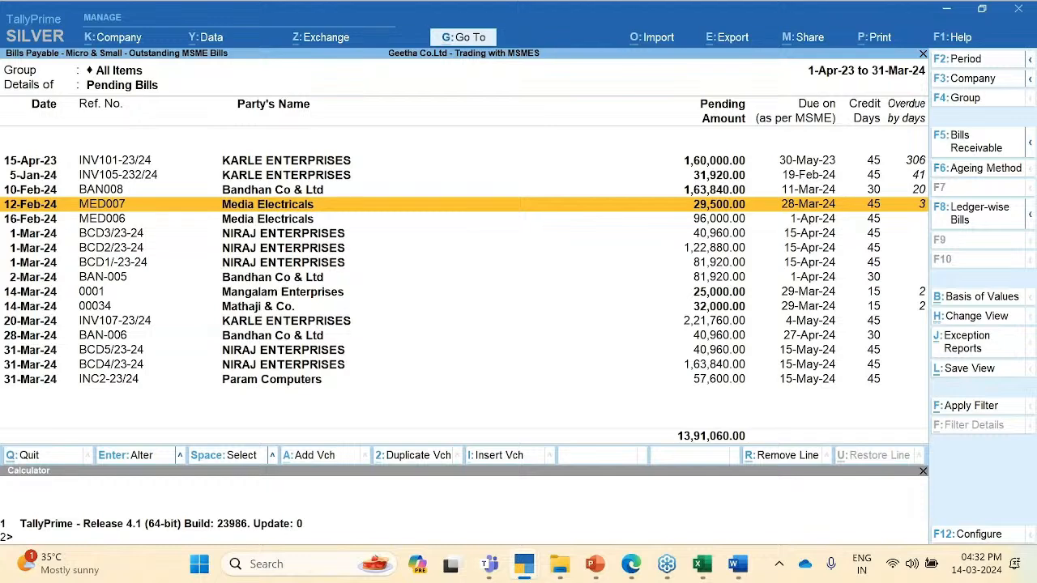
key(shift+Return)
key(shift+Return)
key(Escape)
Step: From Gateway of Tally, dismiss the quit prompt and start a new Purchase voucher
key(Down)
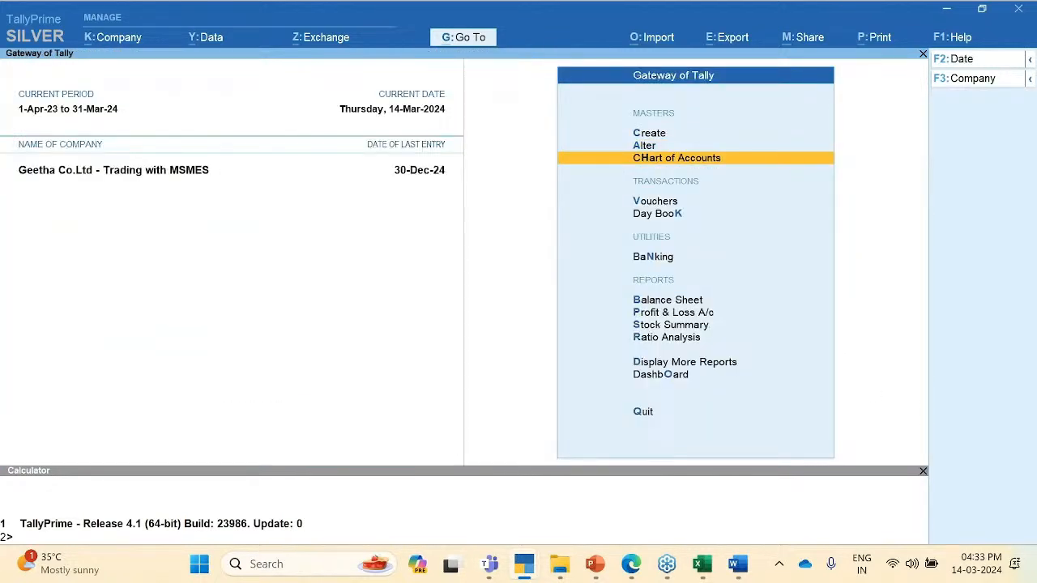
key(Escape)
key(n)
key(Down)
key(Down)
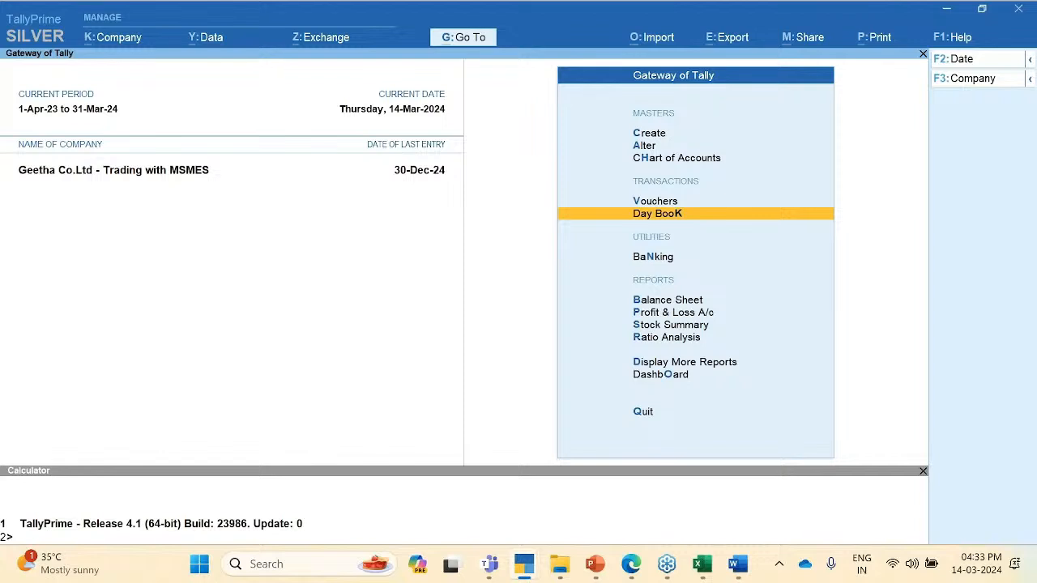
key(Up)
key(Return)
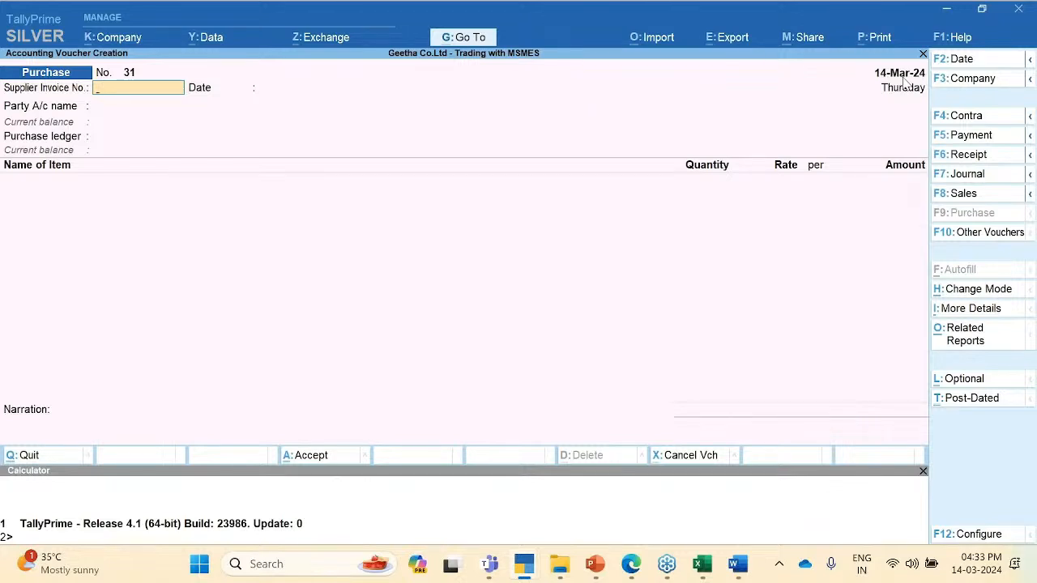
Step: Enter supplier invoice 0001 dated 10-Mar-24, party AMAR Groups and Purchase Ledger
text(0001)
key(Return)
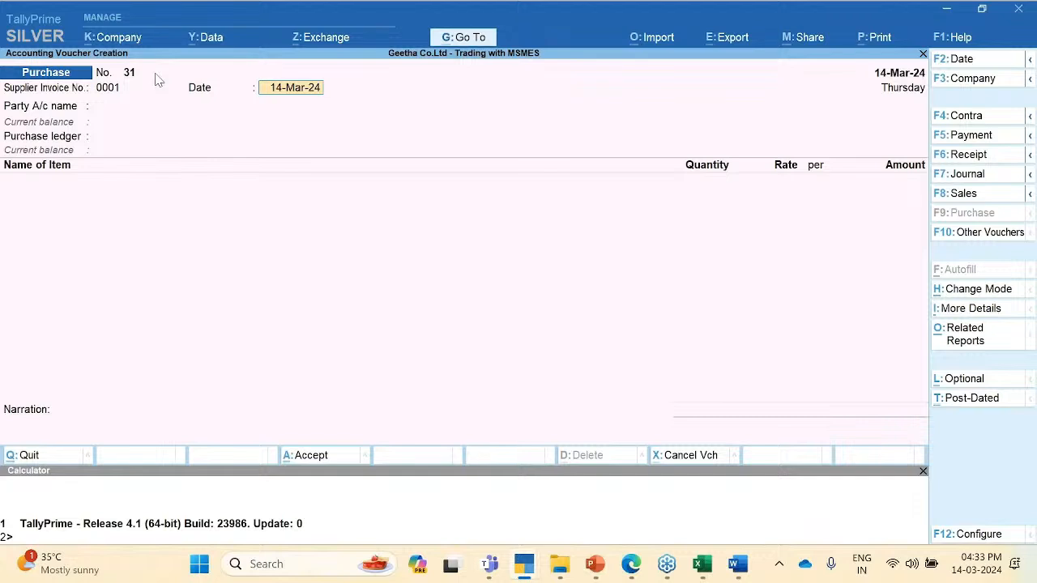
text(10-4)
key(Return)
key(BackSpace)
key(space)
text(10-3-24)
key(Return)
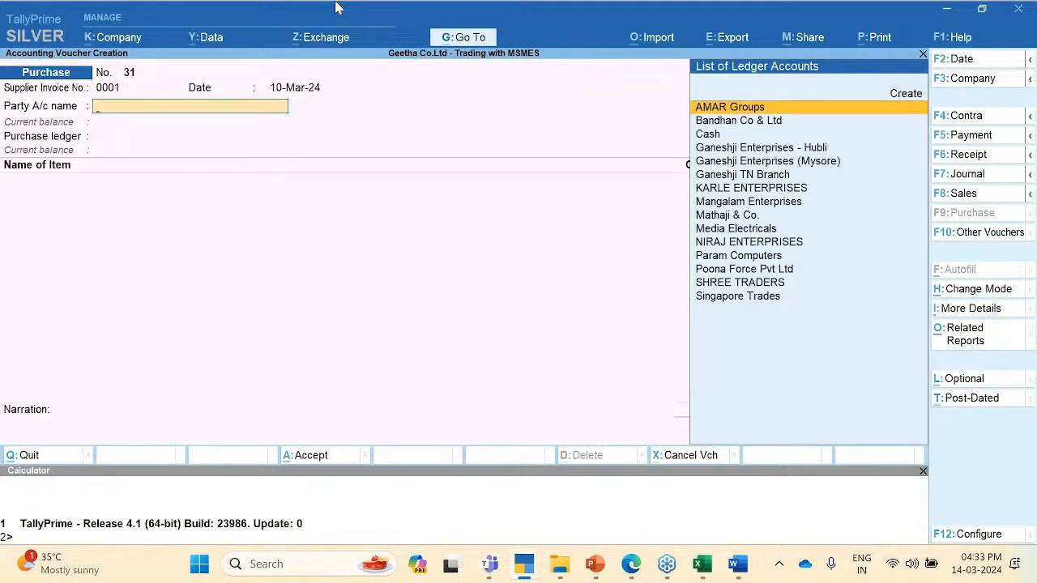
key(Return)
key(ctrl+a)
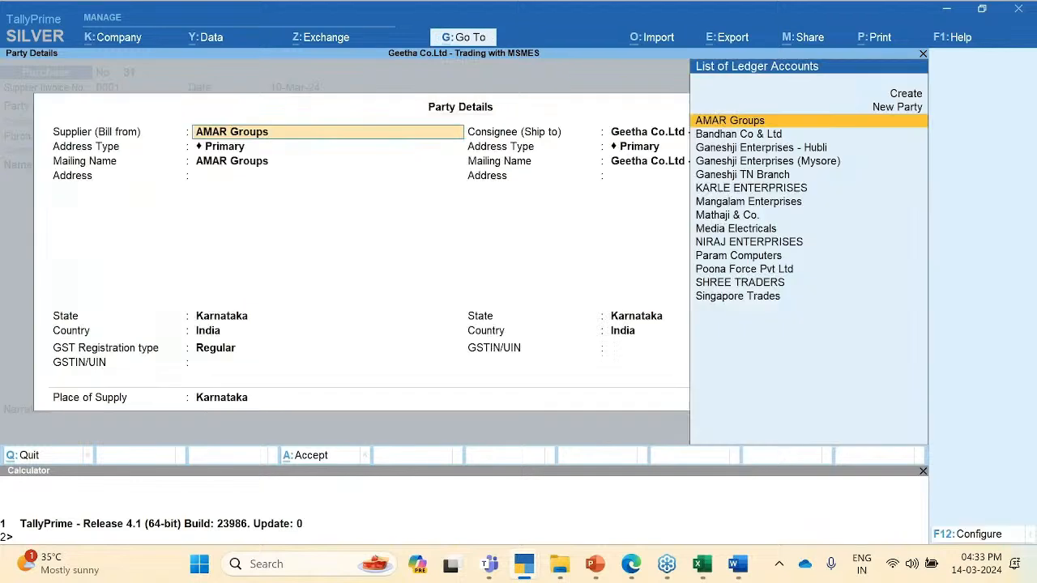
key(ctrl+a)
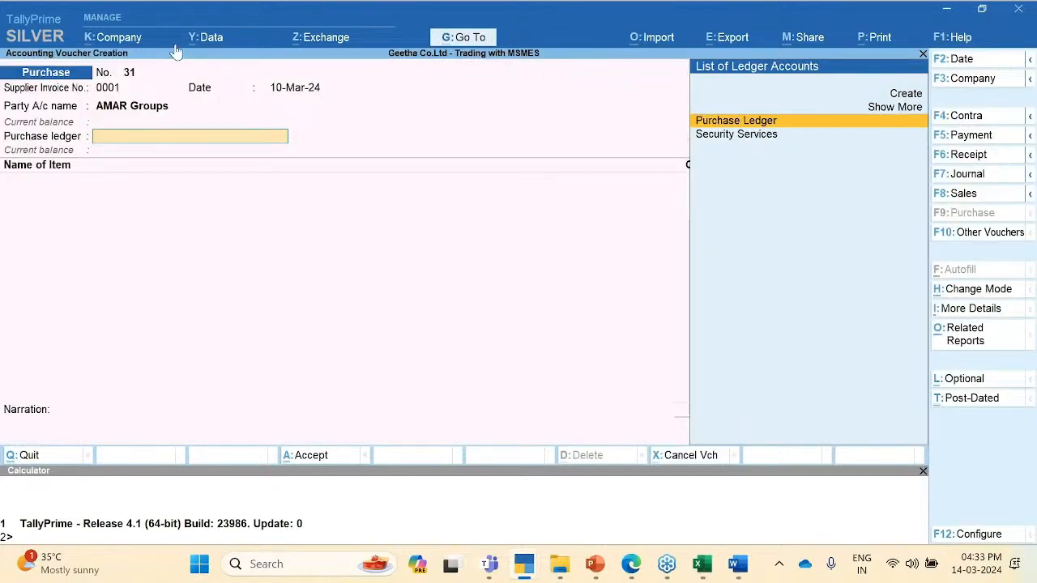
key(Return)
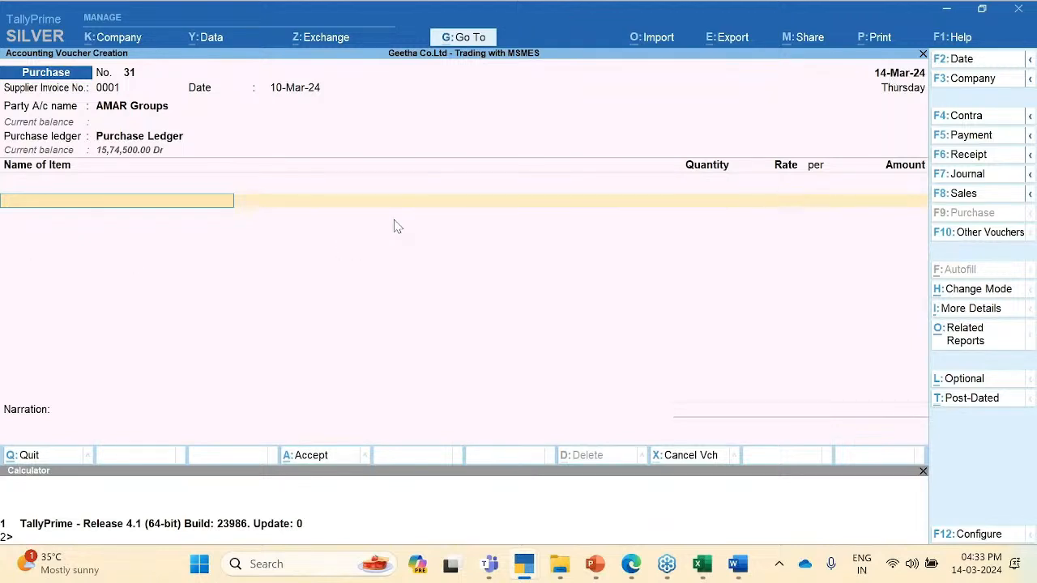
Step: Add an item line of 1 Mouse at 2,500.00, correcting a mistyped quantity of 100
key(space)
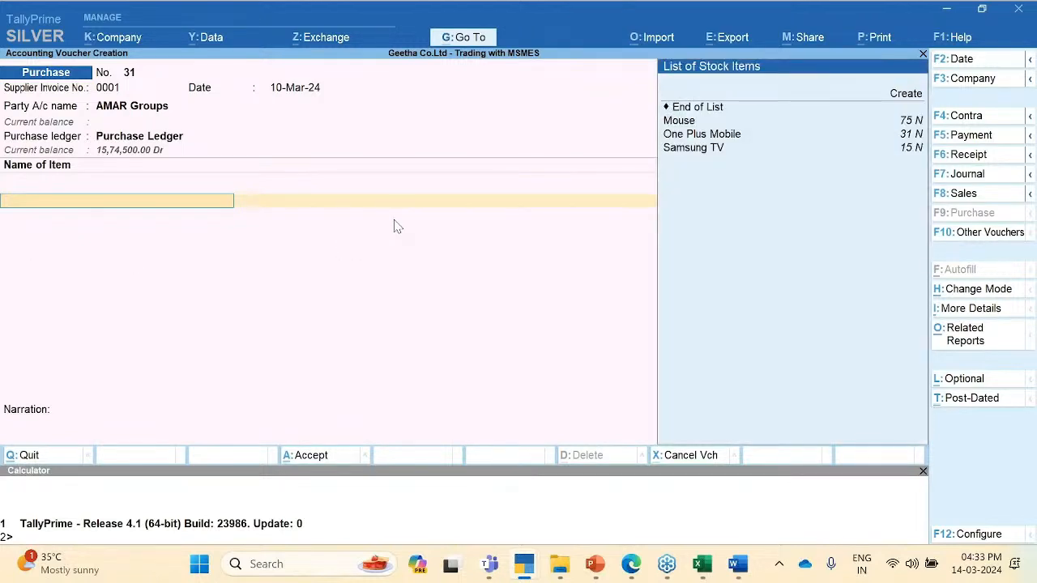
key(Return)
key(BackSpace)
key(Down)
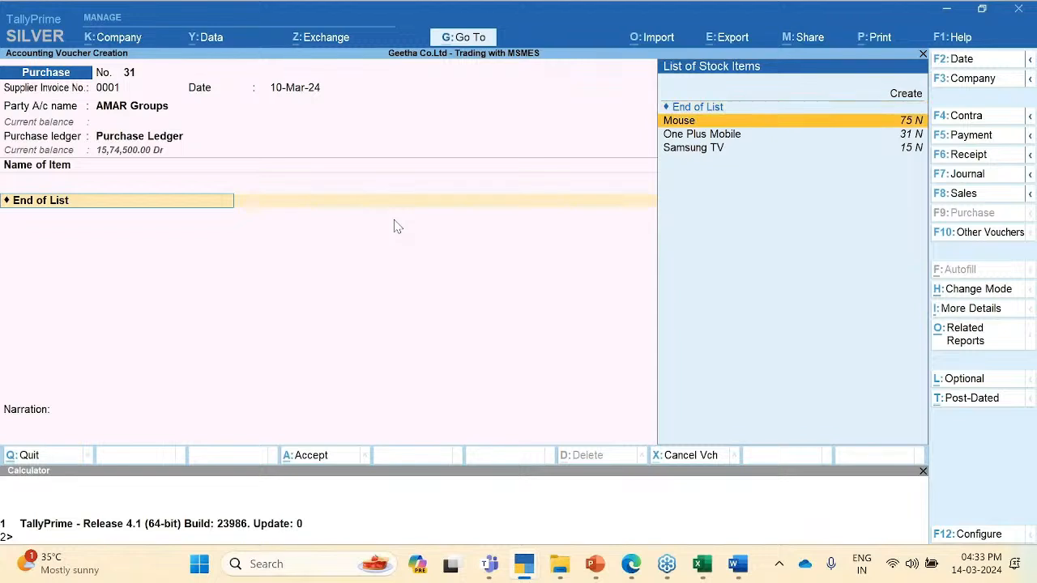
key(Down)
key(Up)
key(Return)
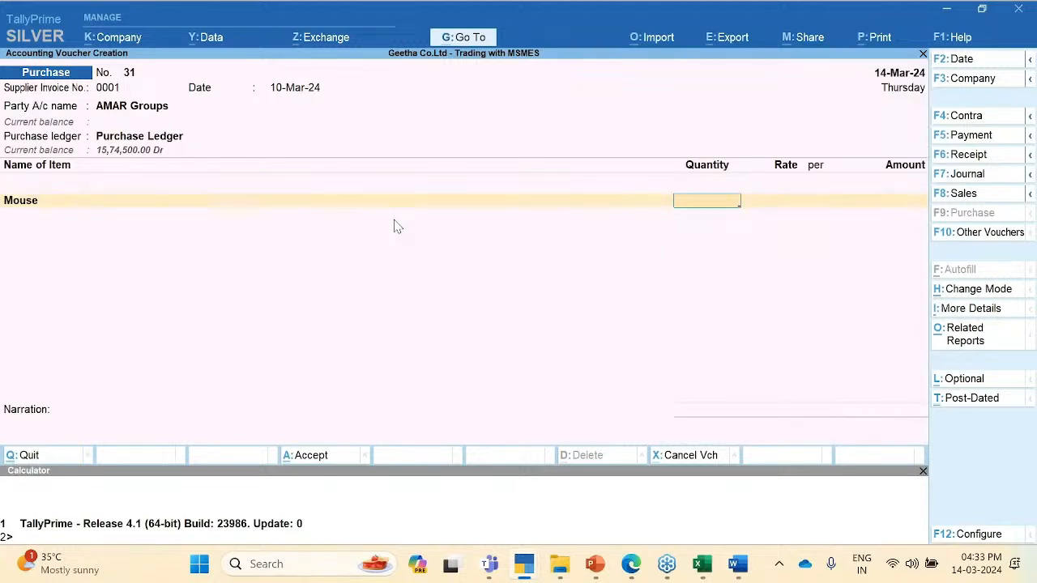
text(100)
key(Return)
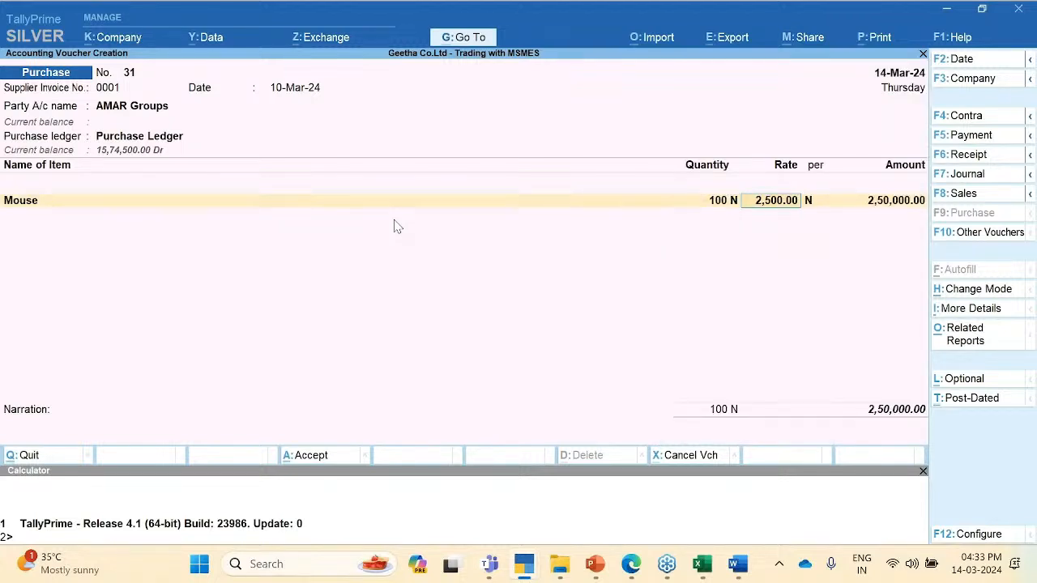
key(BackSpace)
text(1)
key(Return)
key(Return)
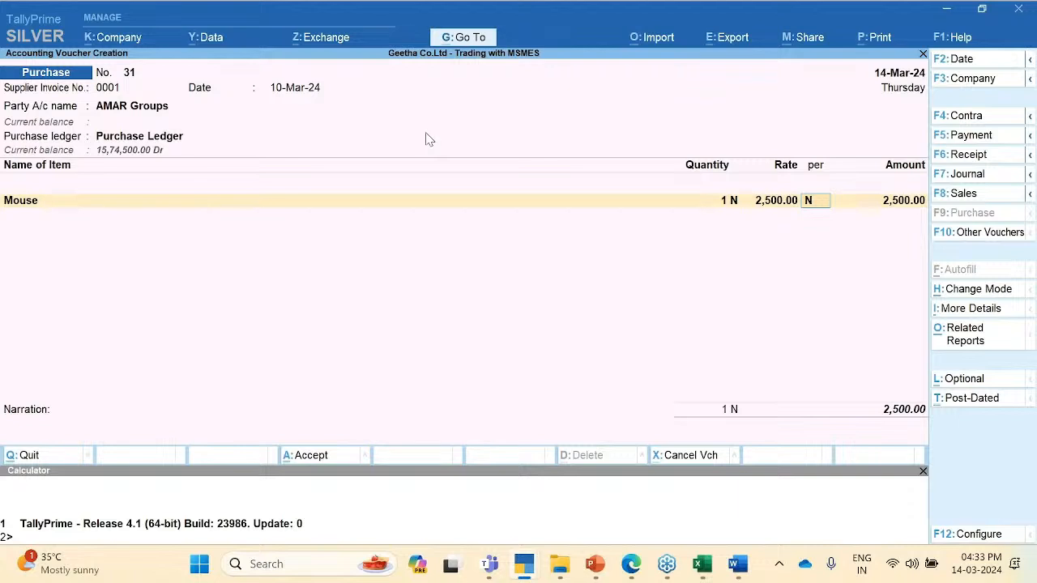
Step: Open the Purchase voucher type for alteration via Go To > Alter Master > Voucher Type
click(470, 37)
key(Up)
key(Up)
key(Up)
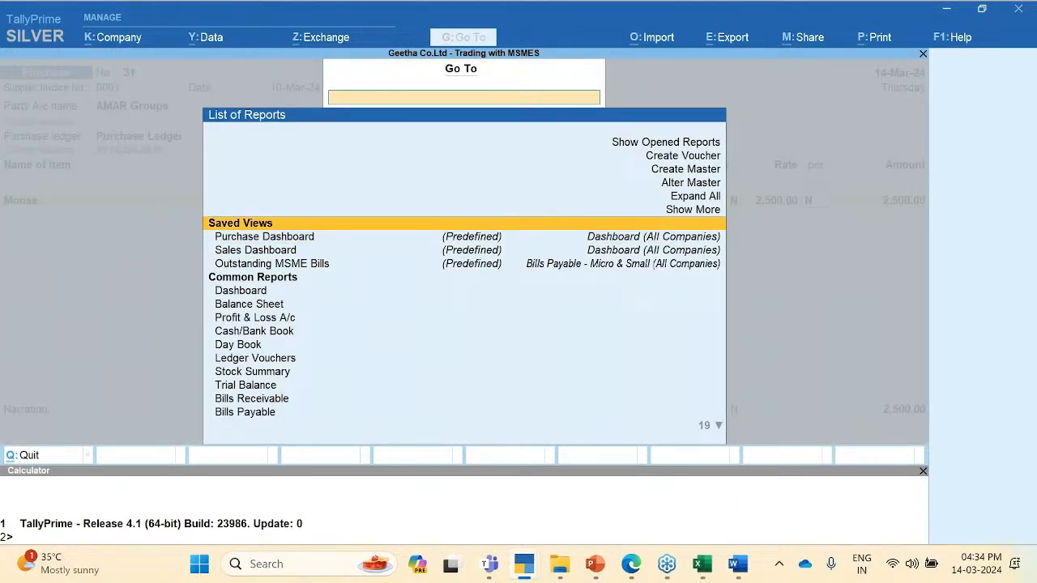
key(Return)
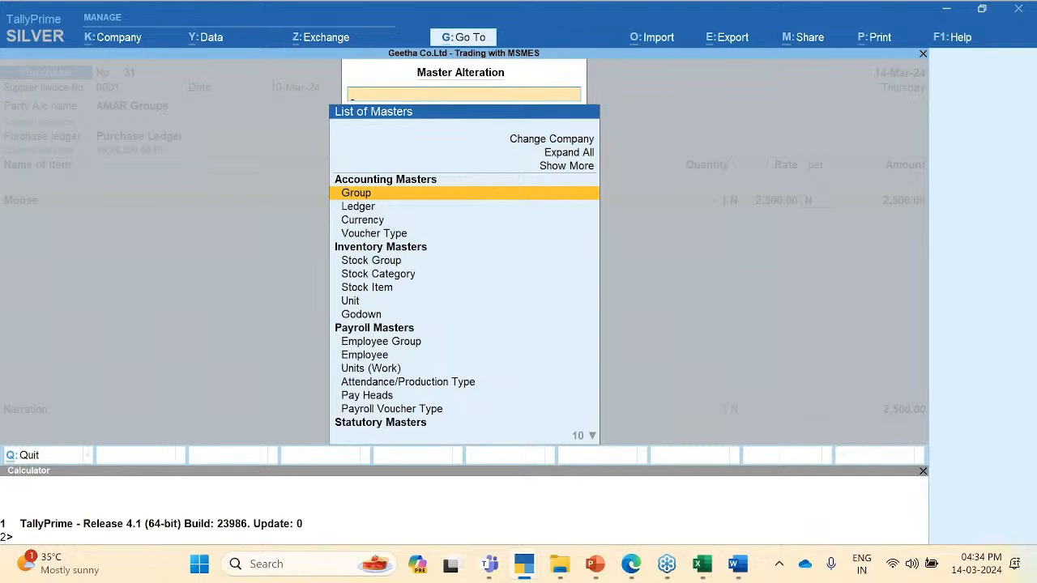
key(Down)
key(Down)
key(Down)
key(Return)
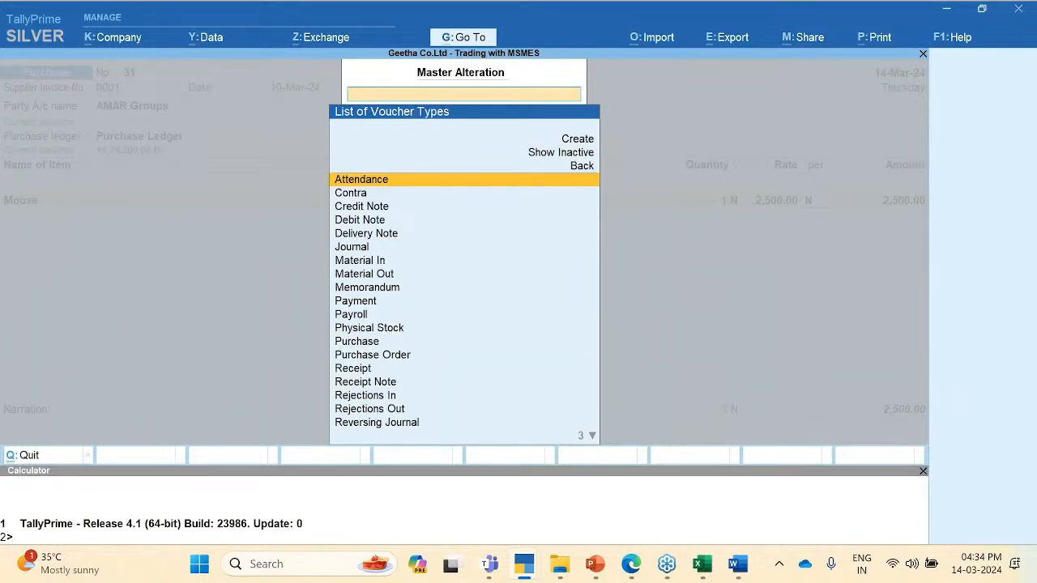
text(p)
key(Down)
key(Down)
key(Down)
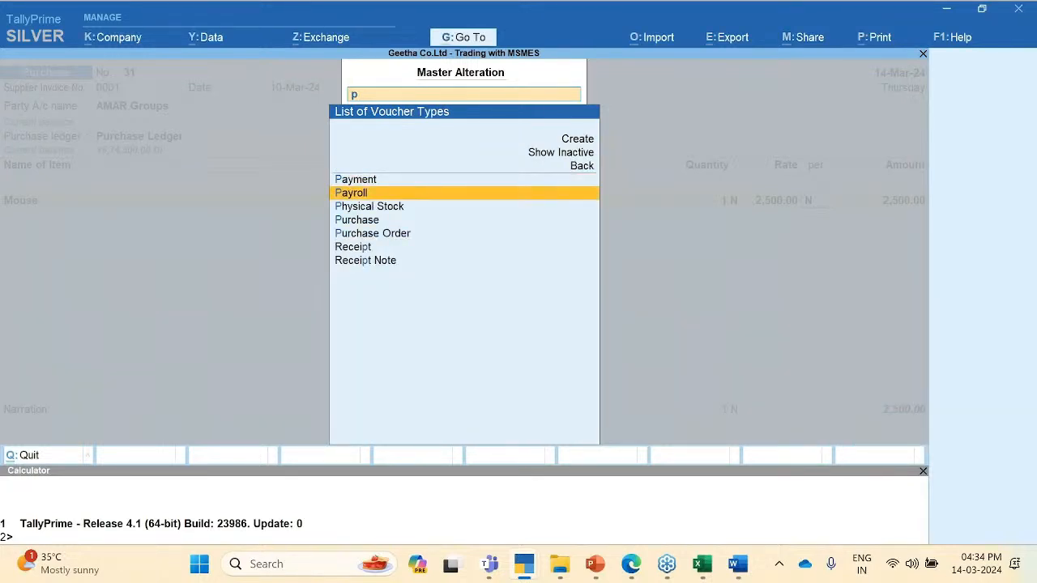
key(Return)
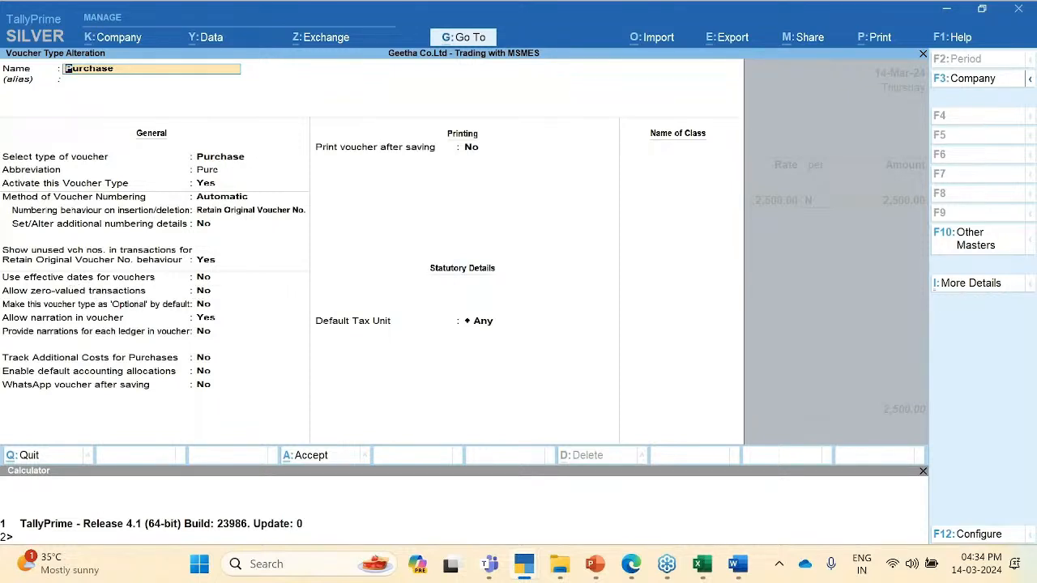
Step: Set 'Use effective dates for vouchers' to Yes, save, and return to voucher 31
click(202, 278)
key(Return)
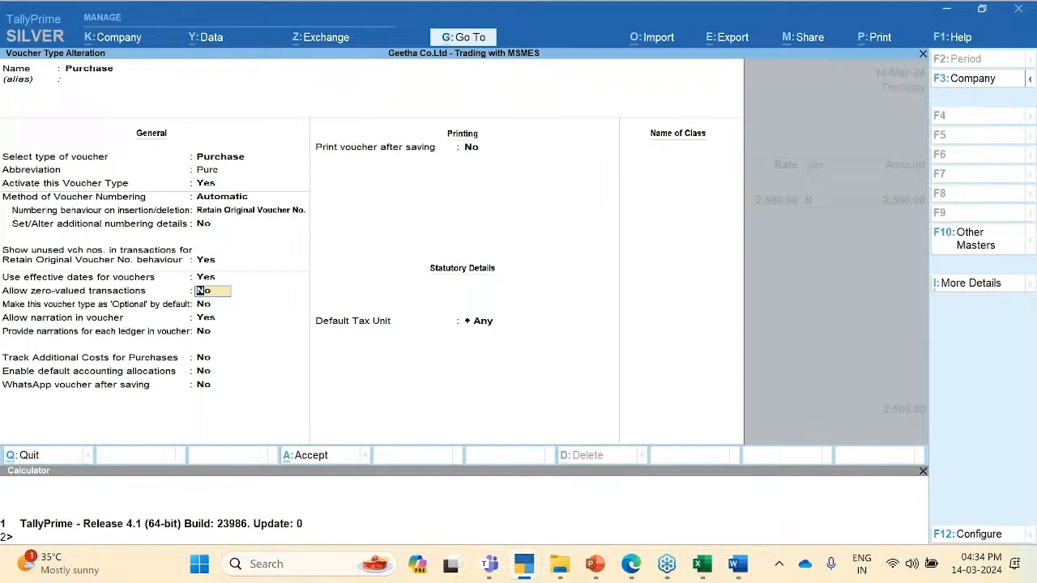
key(ctrl+a)
key(Return)
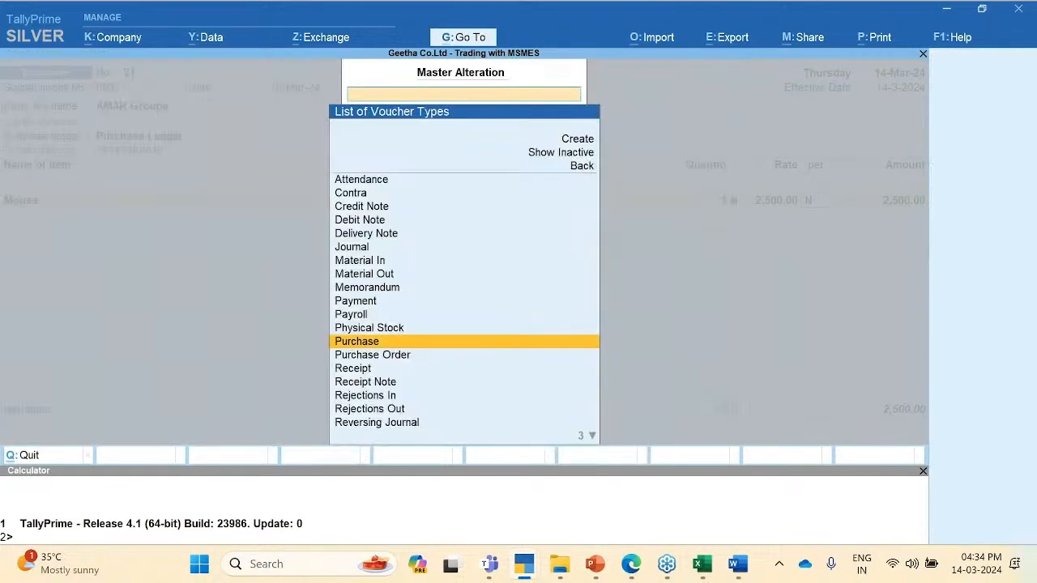
key(Return)
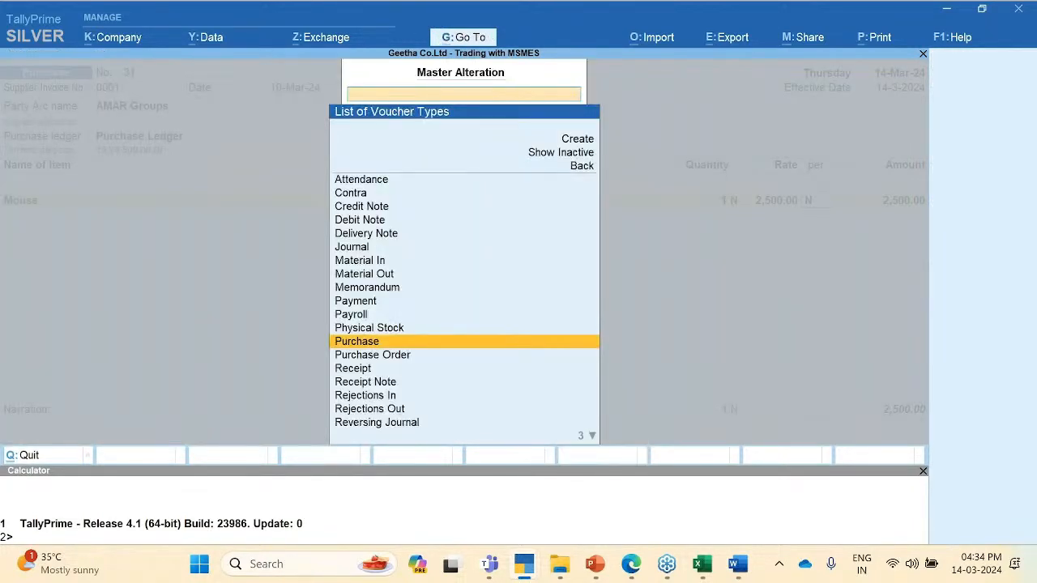
key(Escape)
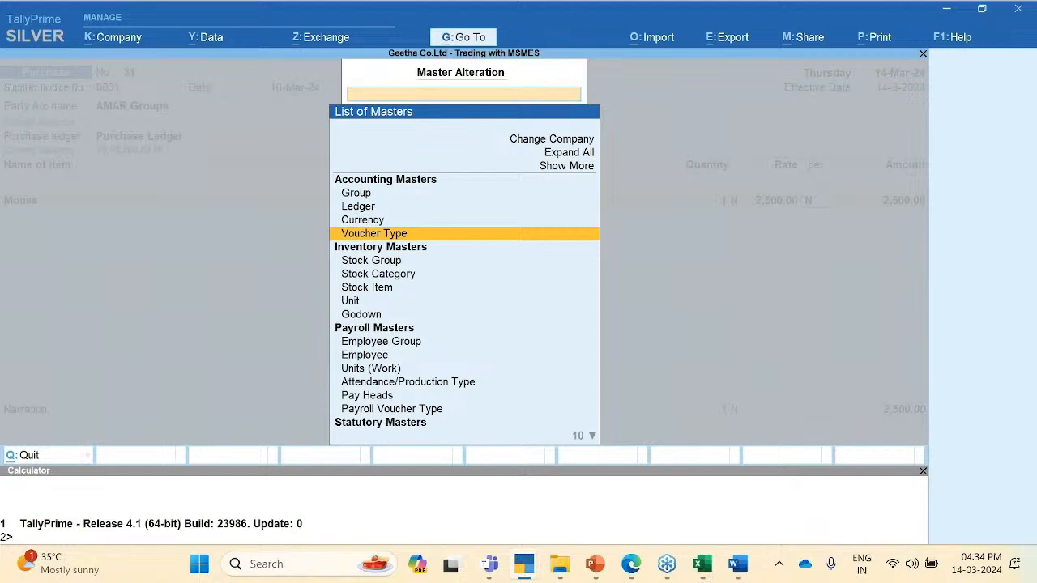
key(Escape)
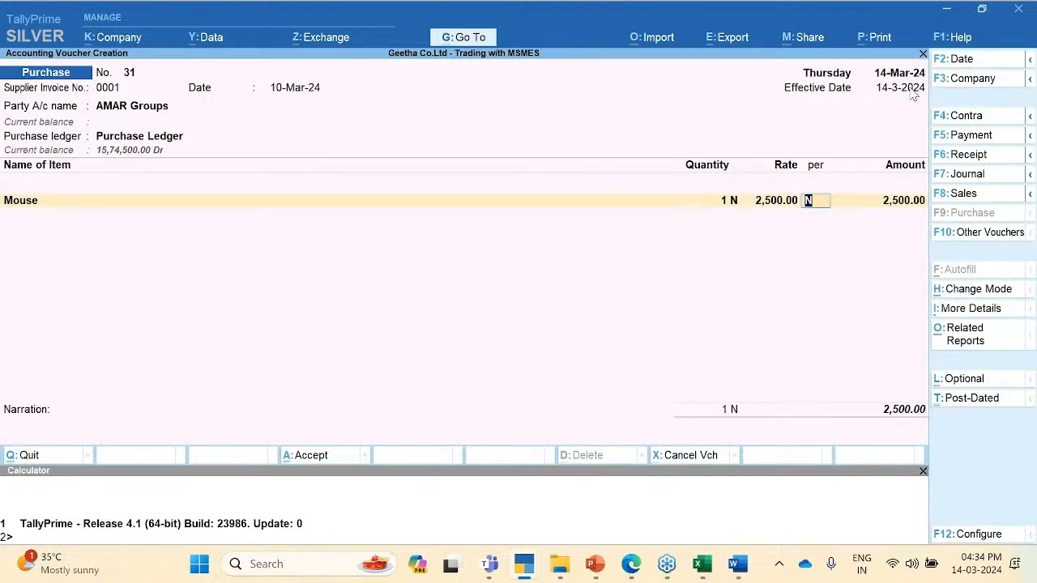
Step: Check the invoice, date and party fields, then save AMAR Groups purchase voucher 31
key(shift+Tab)
key(shift+Tab)
key(shift+Tab)
key(shift+Tab)
key(shift+Tab)
key(shift+Tab)
key(shift+Tab)
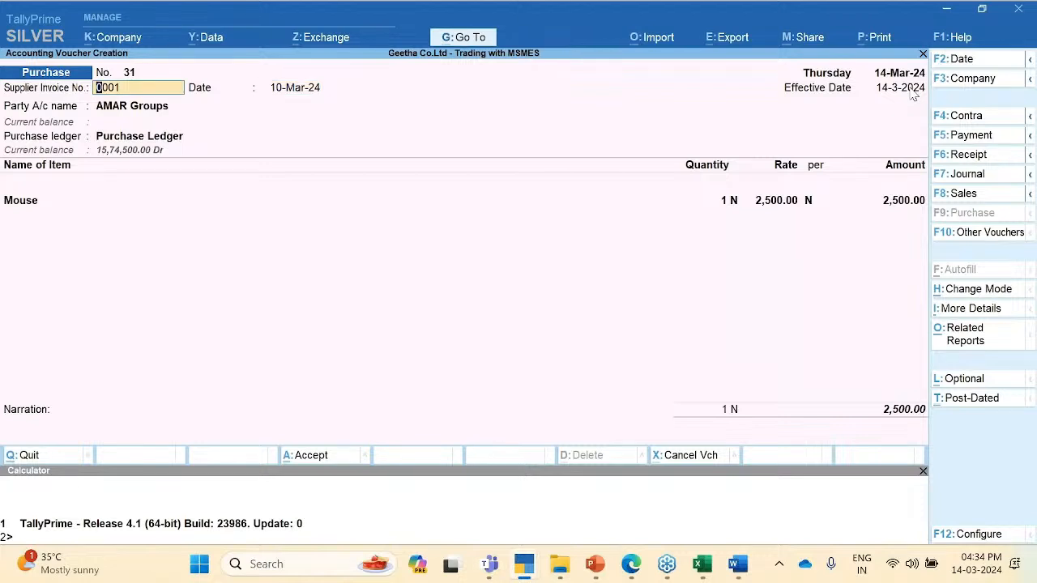
key(Tab)
key(Tab)
key(shift+Tab)
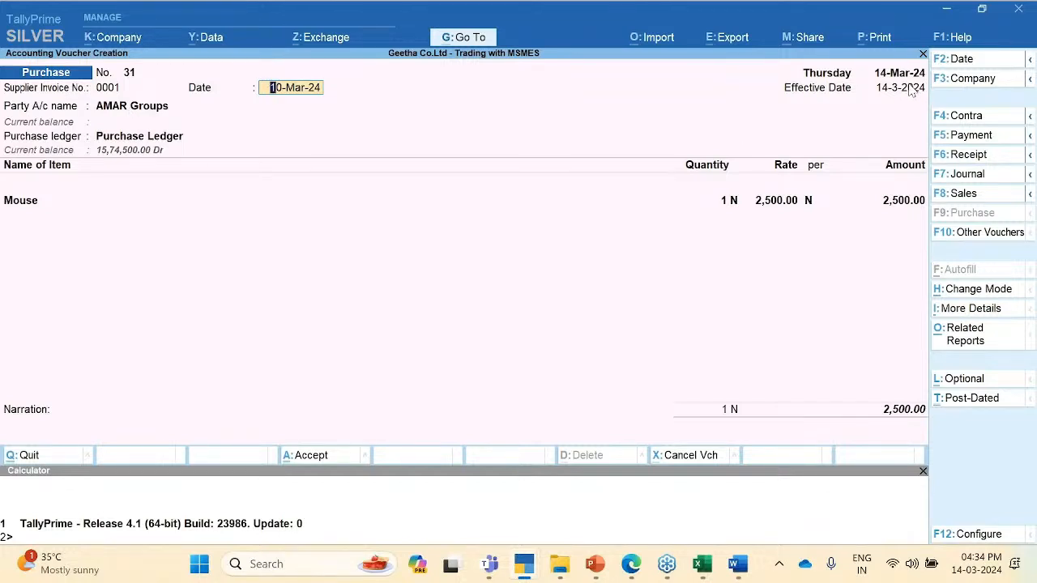
key(Return)
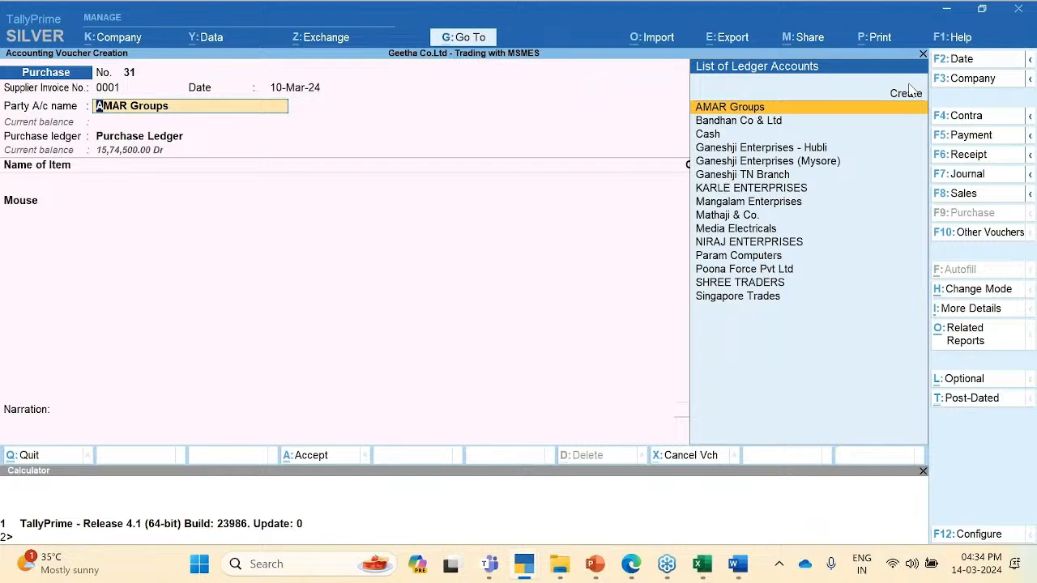
key(ctrl+a)
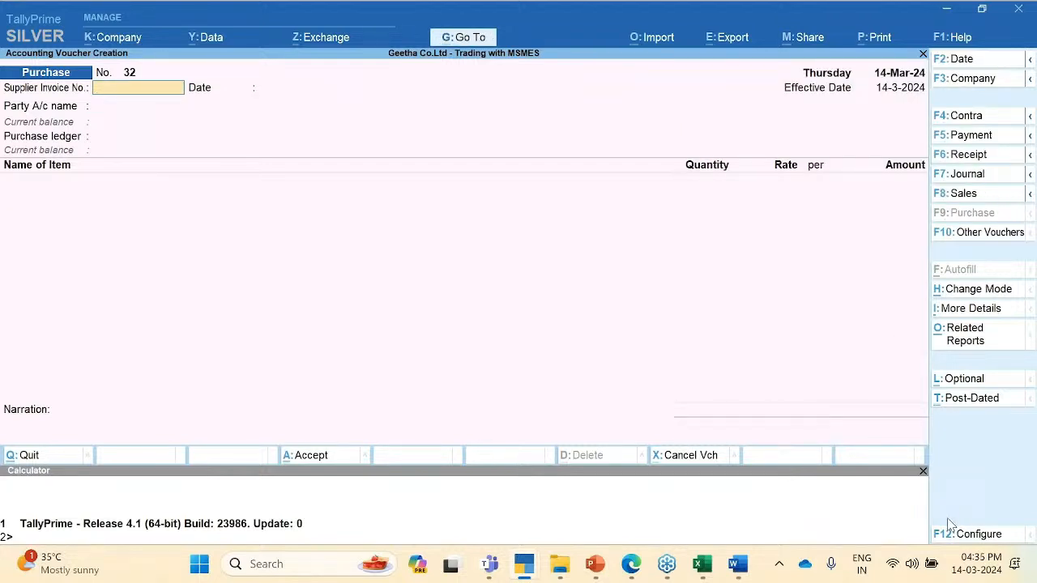
Step: Enter AMAR Groups and Purchase Ledger in voucher 32, then bring up Go To
click(965, 495)
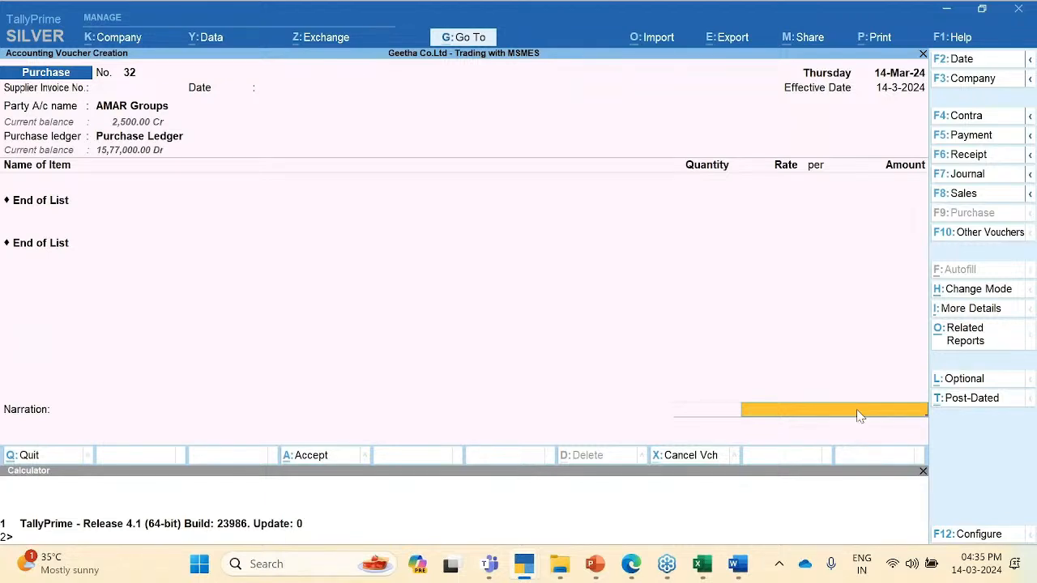
click(581, 282)
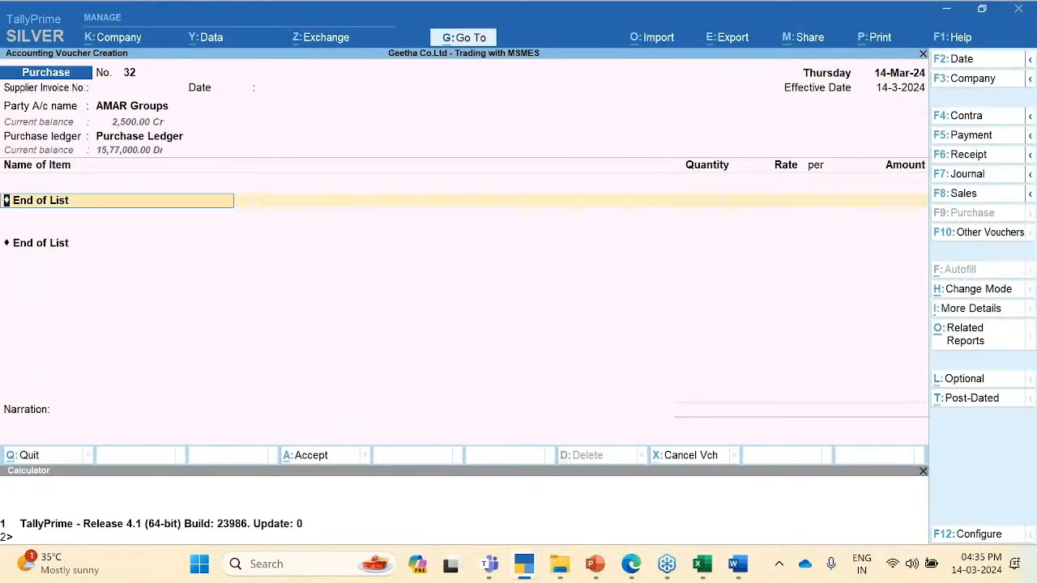
key(alt+g)
Step: Search 'Fo' and open the MSME Form 1 Statement report
text(Fo)
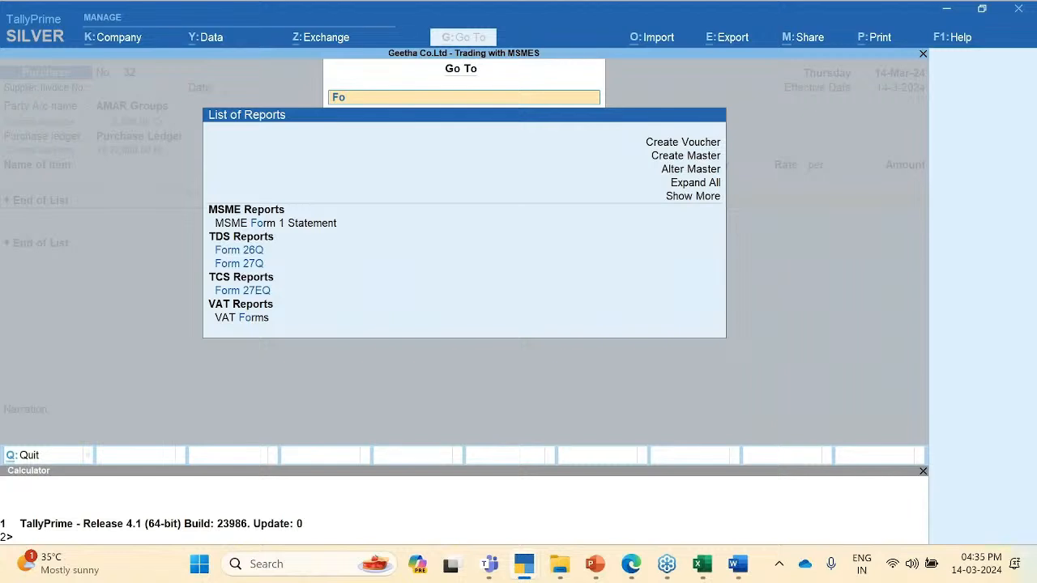
key(Down)
key(Down)
key(Up)
key(Up)
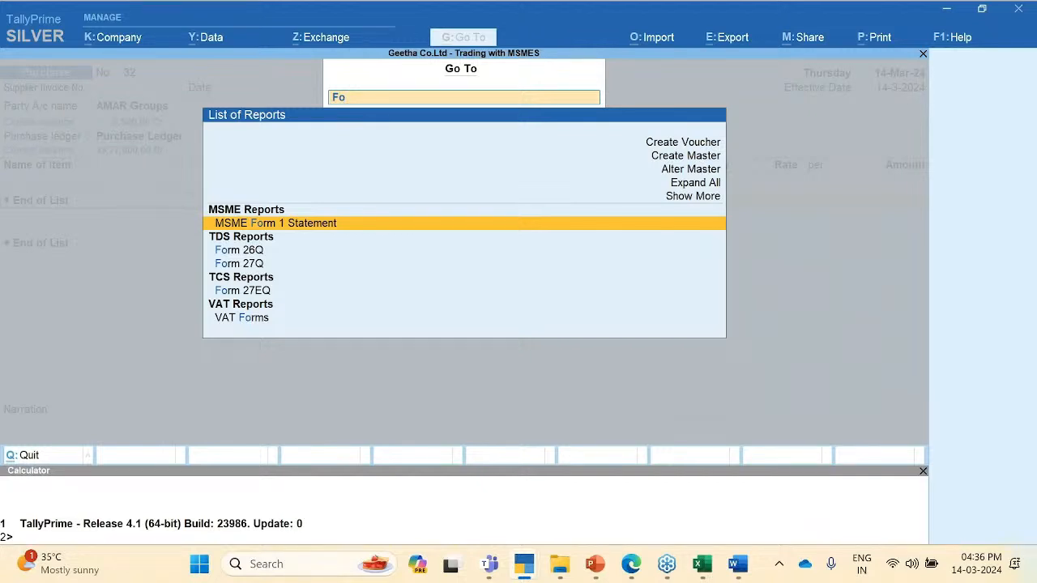
key(Return)
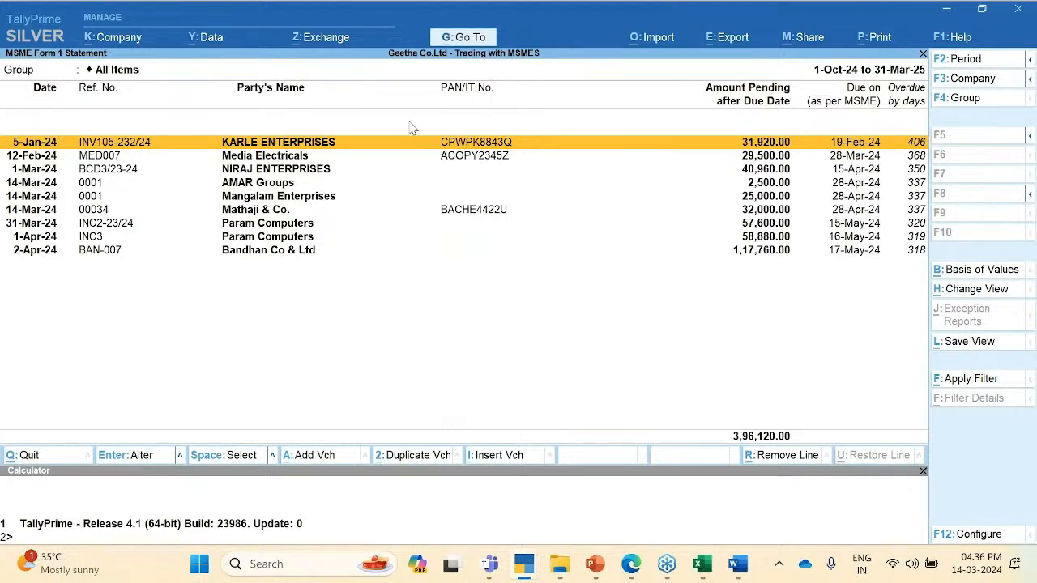
Step: Print the statement as a Return Form and preview it in Word
click(876, 42)
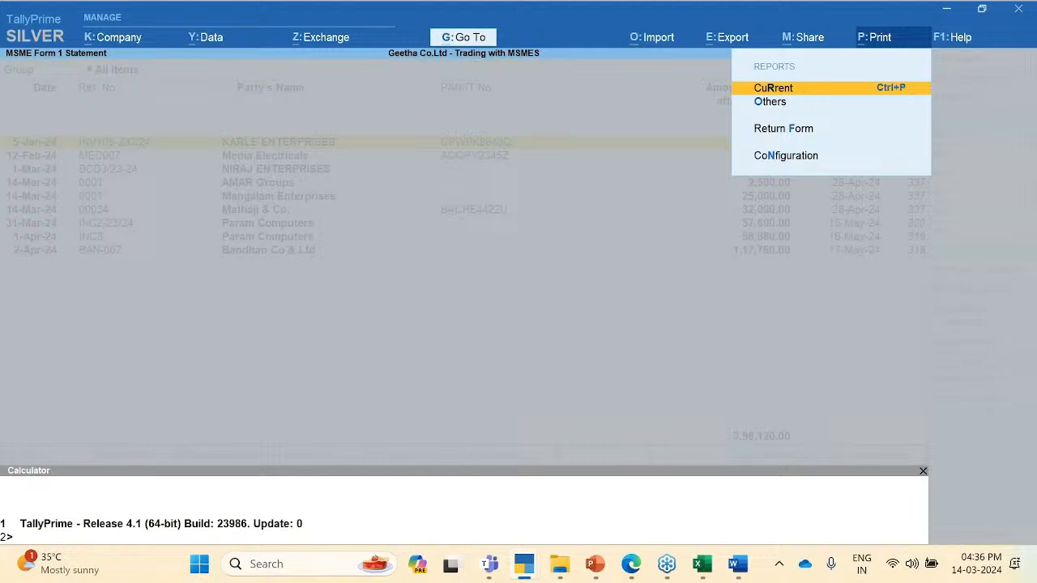
key(Down)
key(Down)
key(Return)
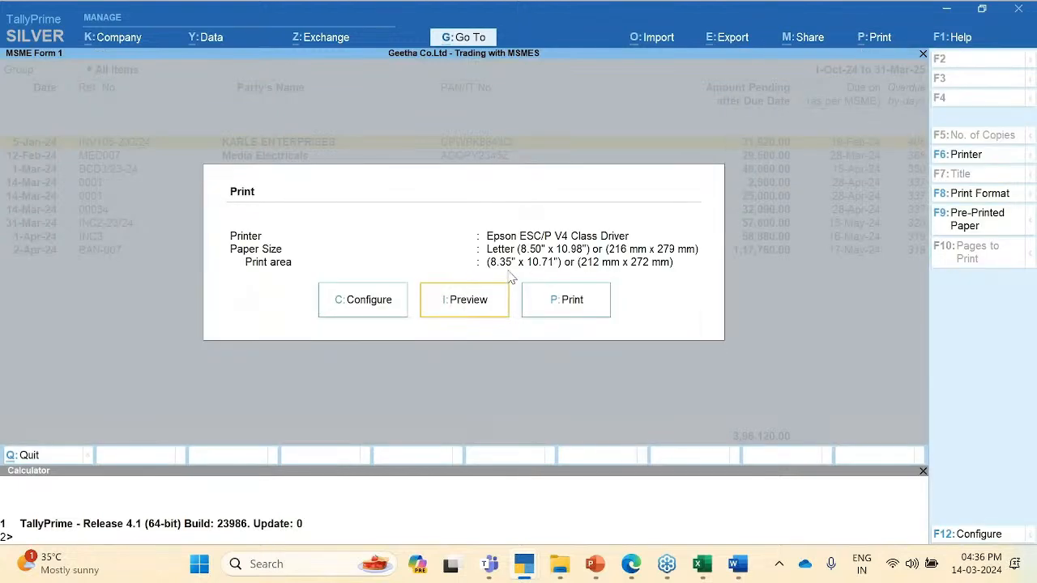
click(468, 301)
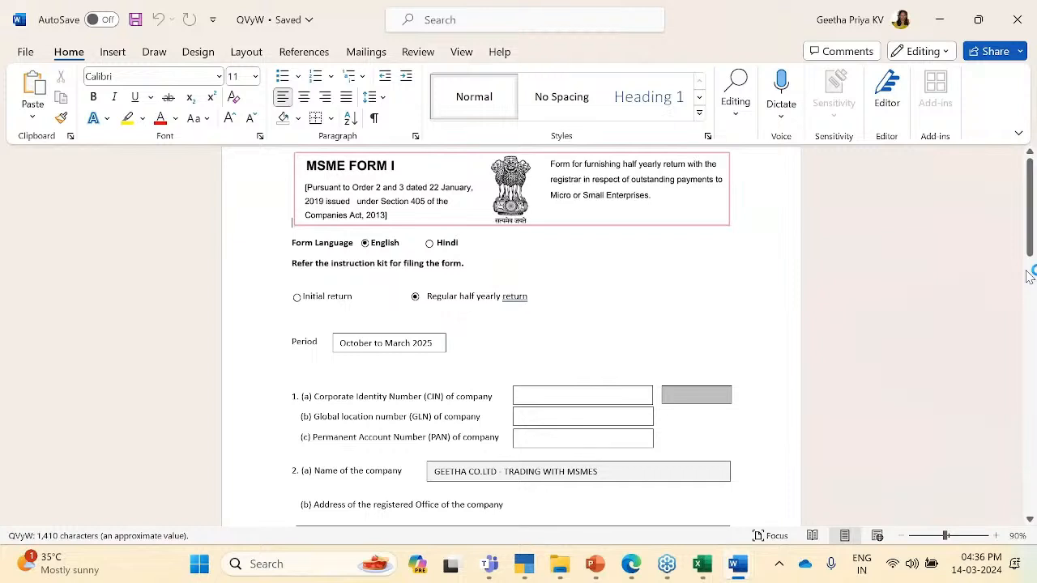
drag(1030, 203, 1029, 276)
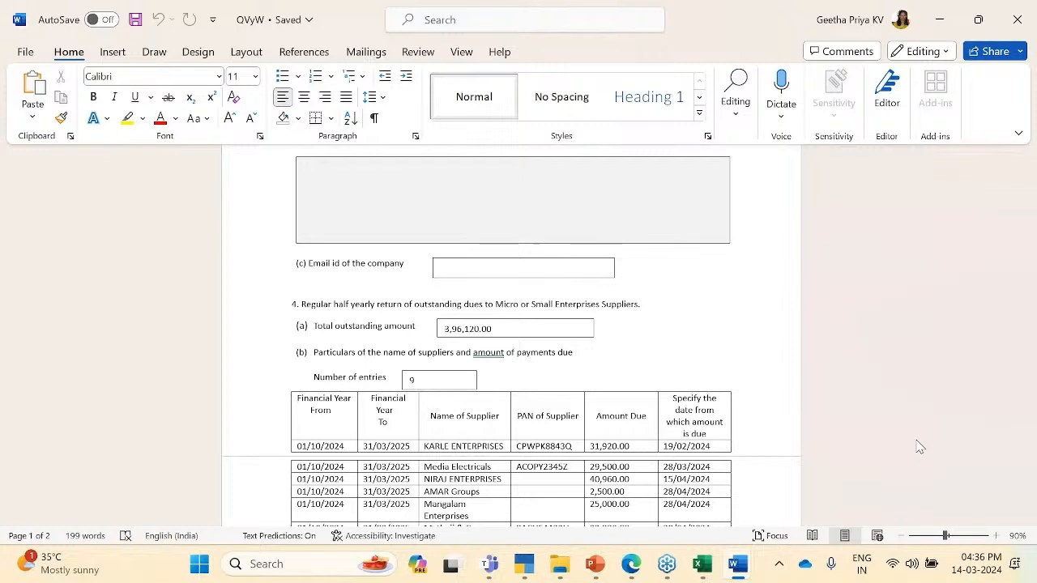
click(910, 411)
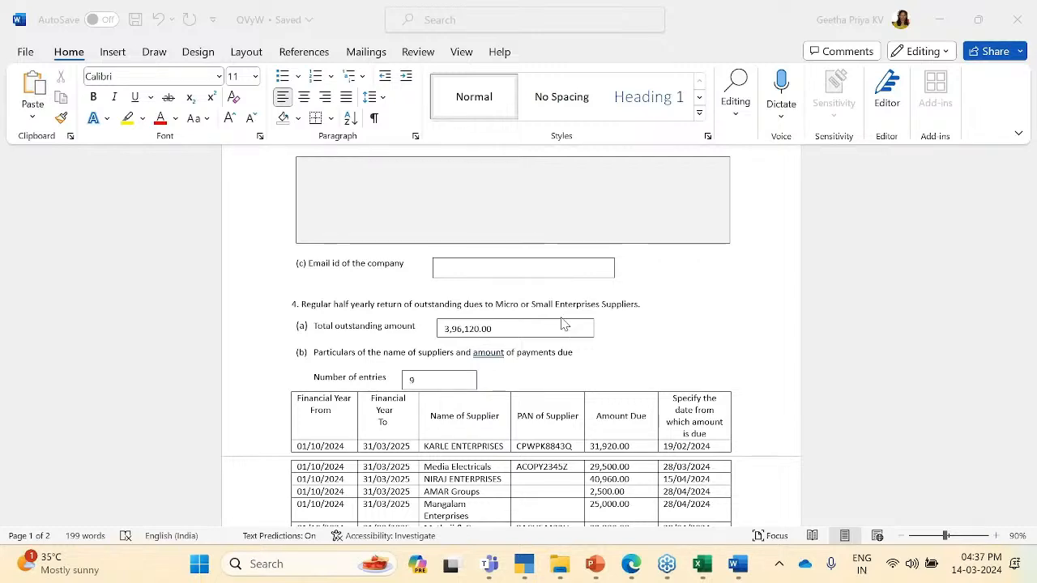
Step: Switch to the gbzF MSME Form I document with seven 2023–24 dues totalling 4,69,910.00
key(alt+Tab)
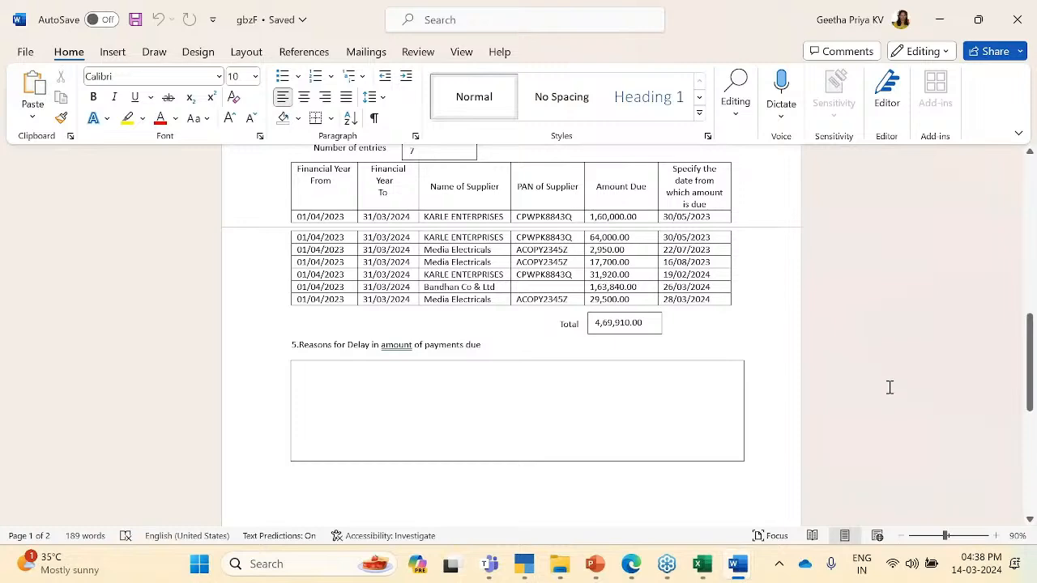
key(alt+Tab)
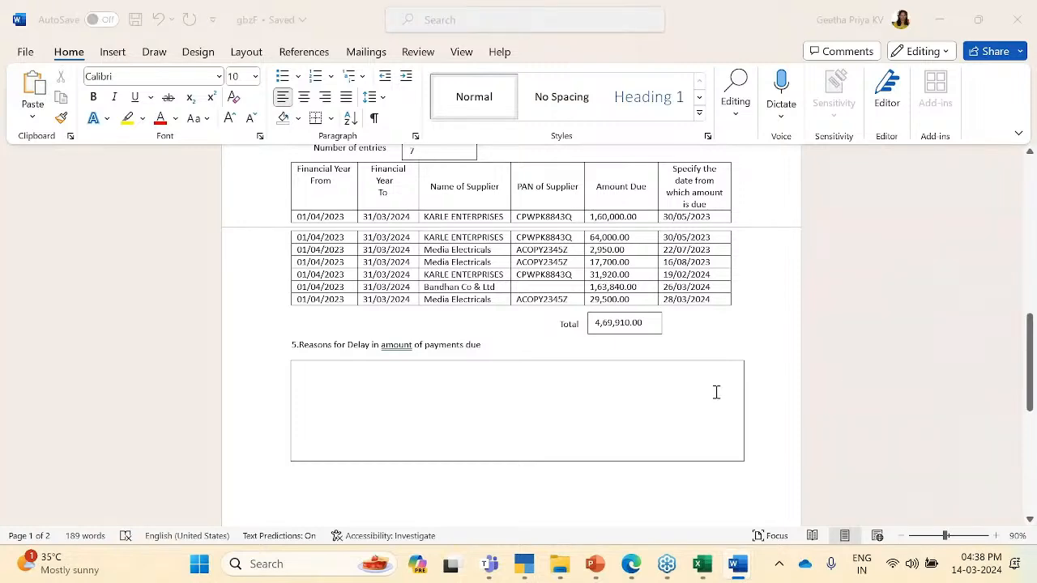
Step: Return to TallyPrime's MSME Form 1 Statement and review Type of Bills under Basis of Values
key(alt+Tab)
key(Tab)
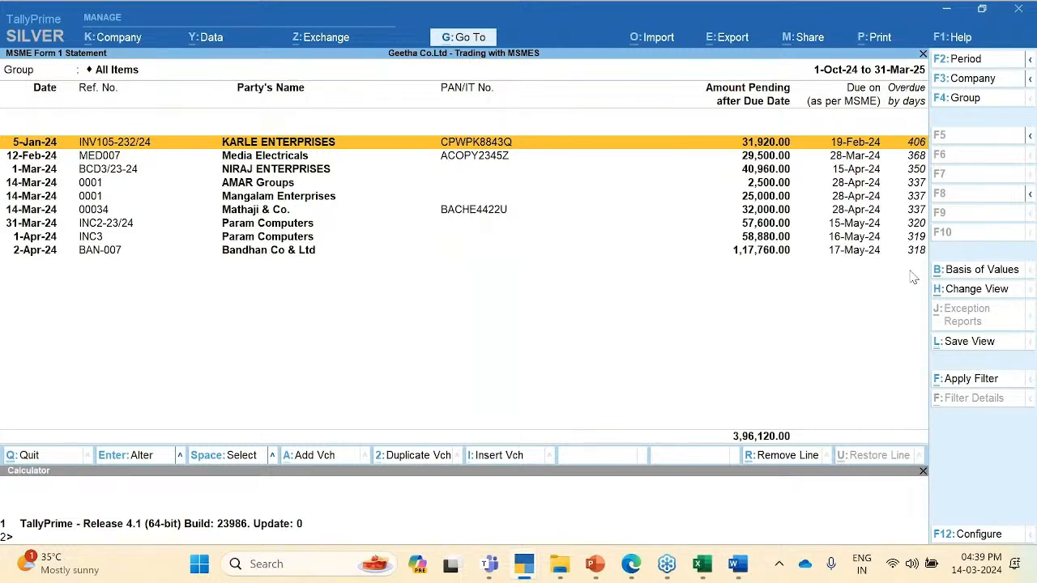
click(1004, 276)
key(Return)
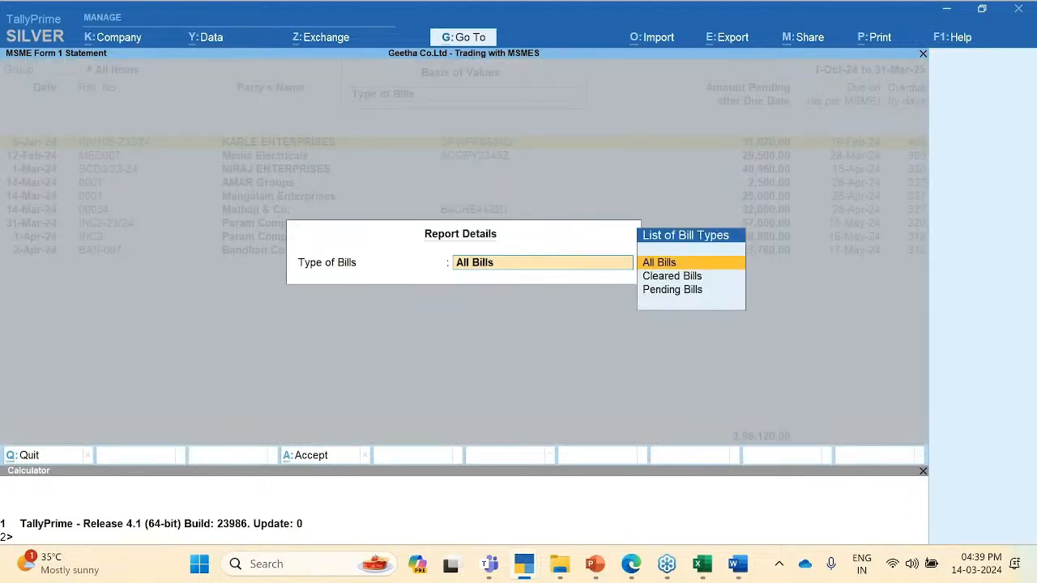
key(Return)
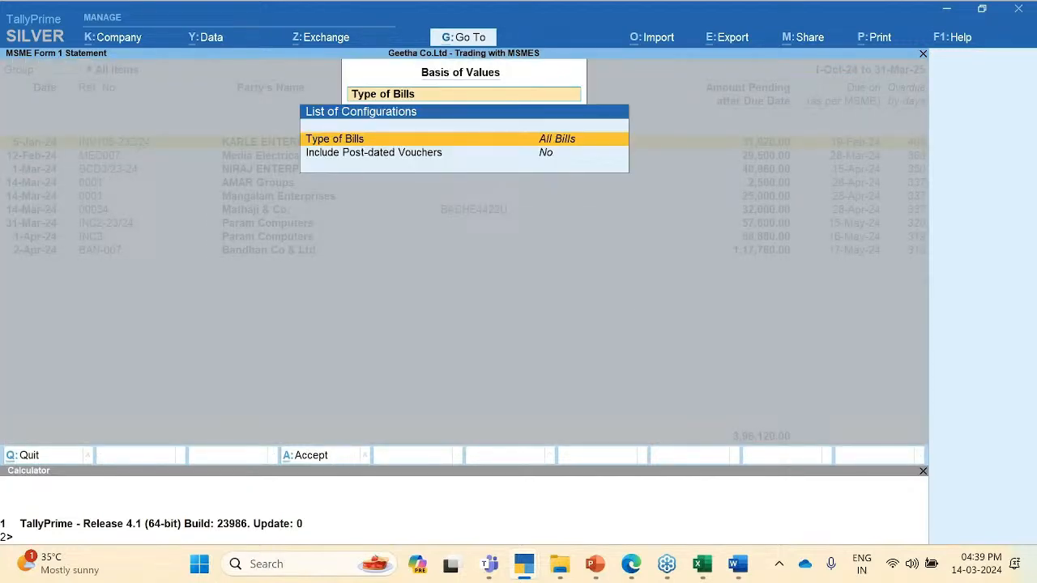
key(Escape)
key(Escape)
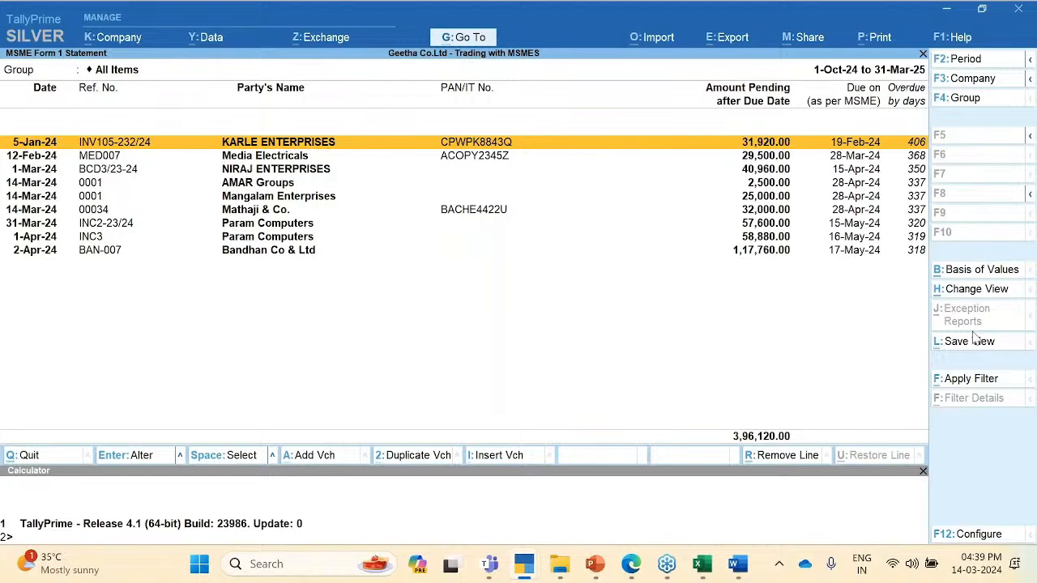
Step: In the report configuration, bring up the List of Credit Period Types for Show Due on
key(F12)
key(Down)
key(Down)
key(Down)
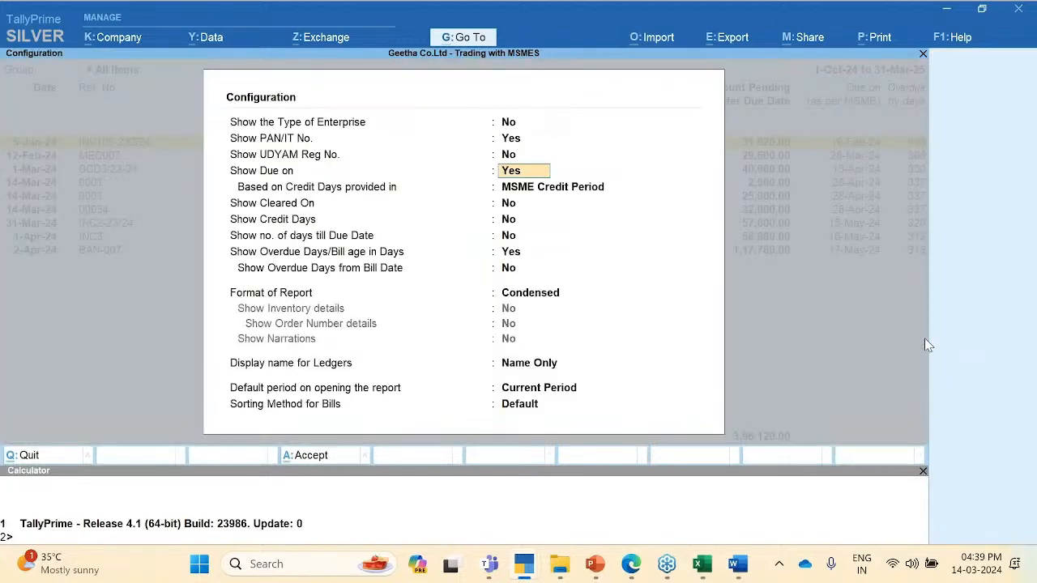
key(Return)
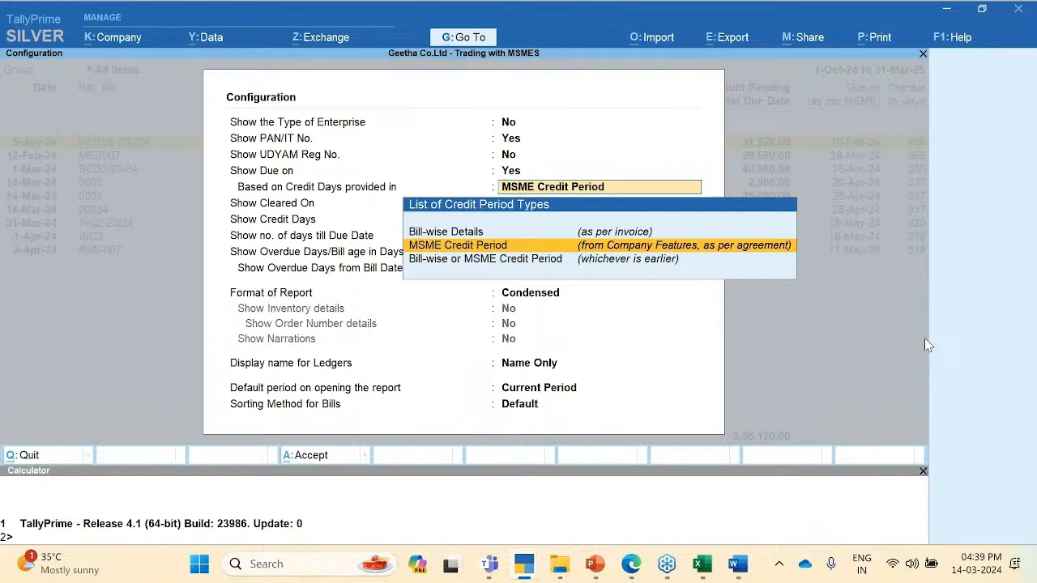
key(BackSpace)
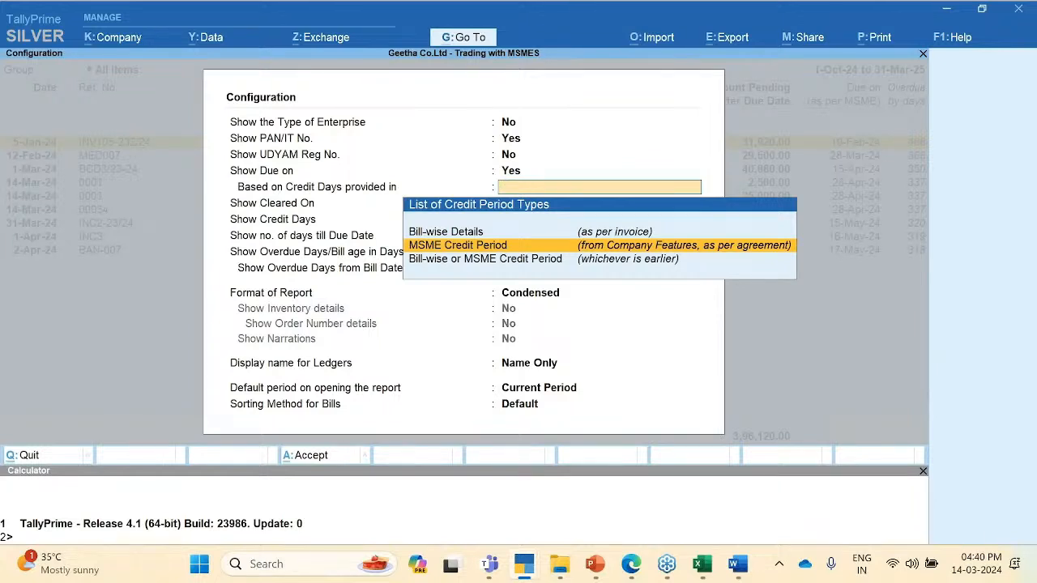
click(914, 547)
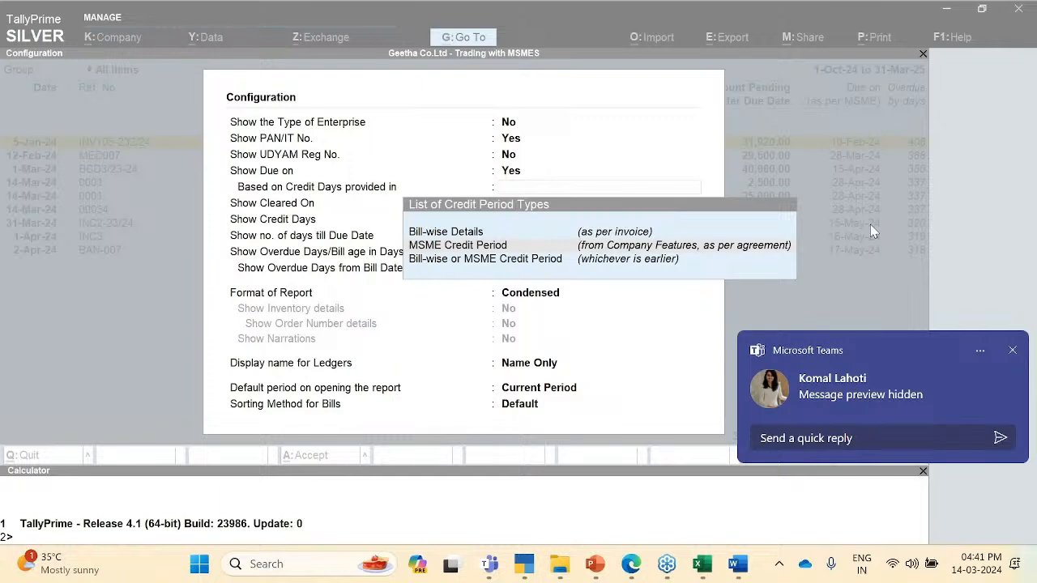
Step: Close the Microsoft Teams chat notification covering the report configuration
click(1013, 351)
click(1013, 351)
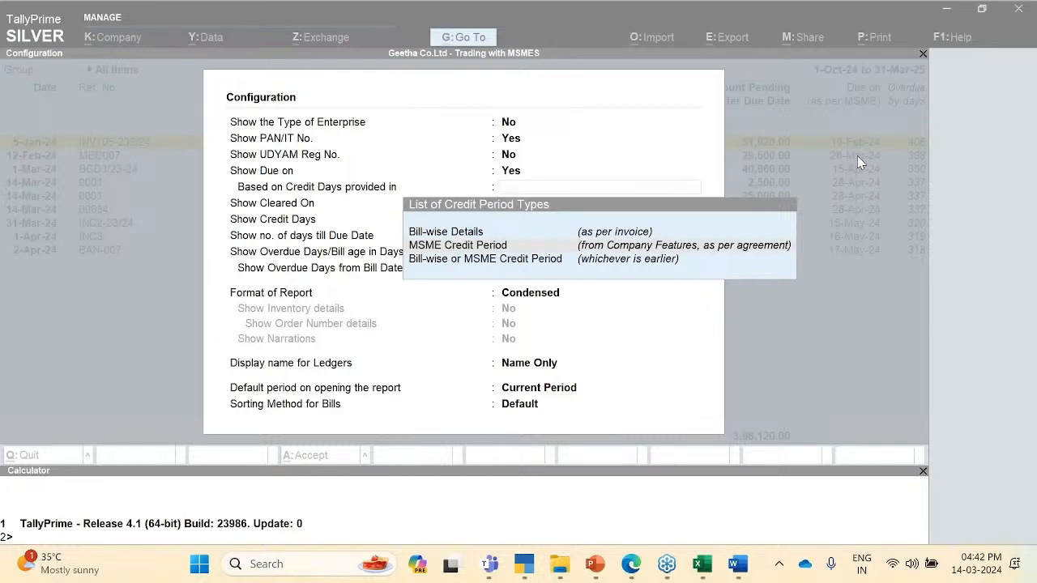
Step: Launch the TallyHelp website from TallyPrime's Help menu and go to its home page
click(894, 106)
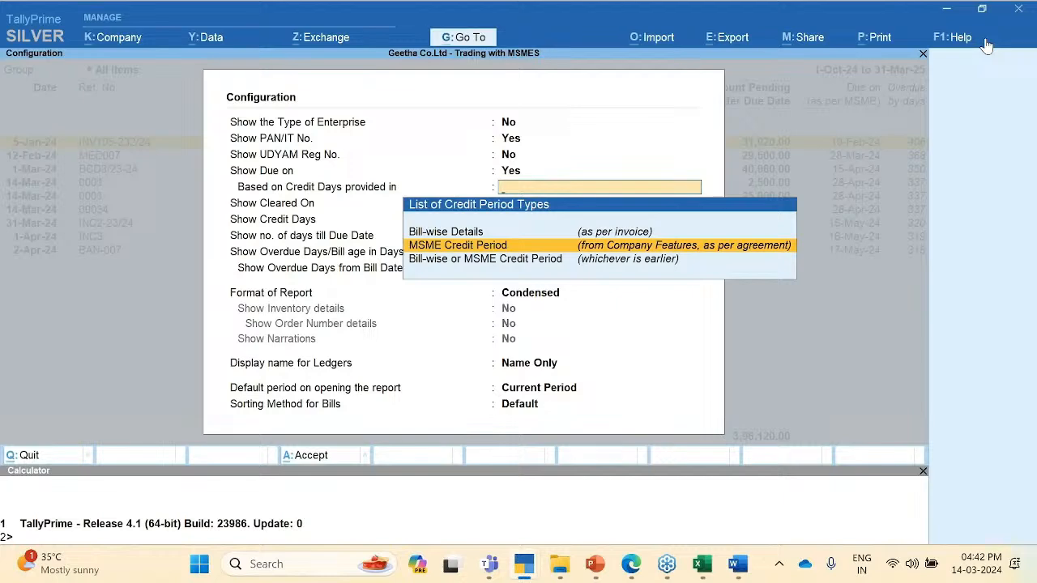
click(956, 37)
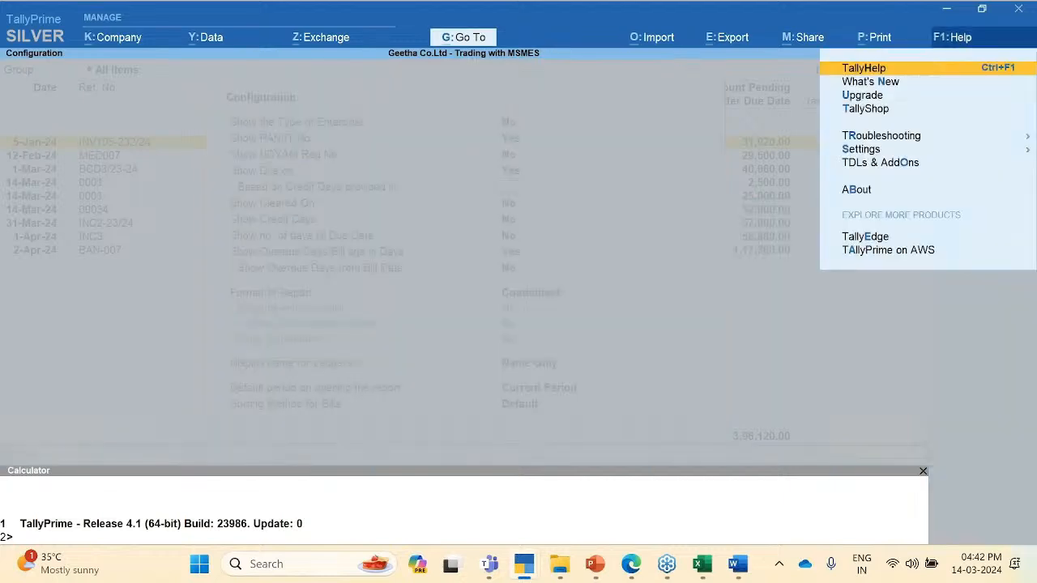
click(874, 72)
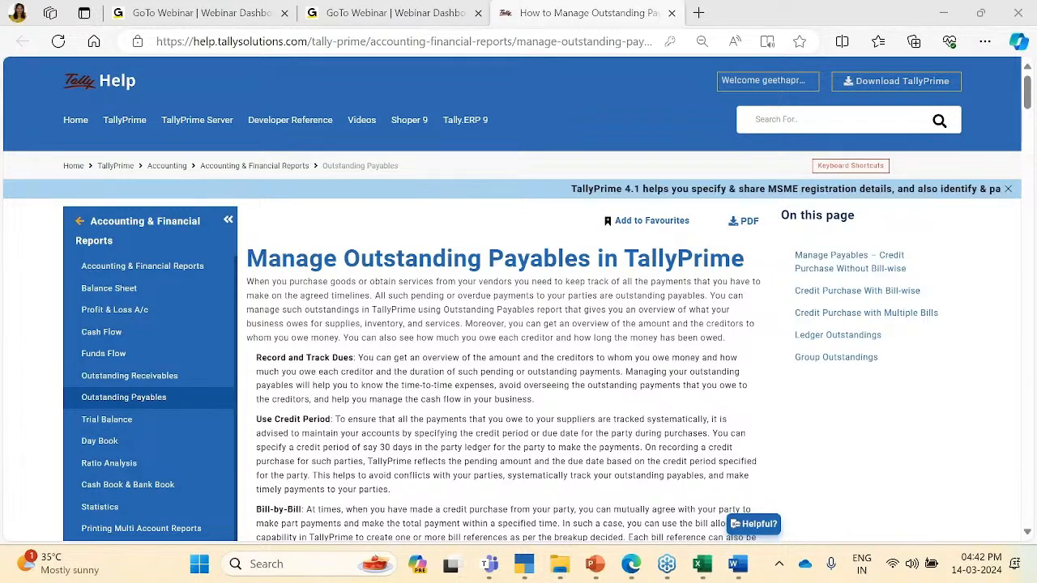
click(74, 166)
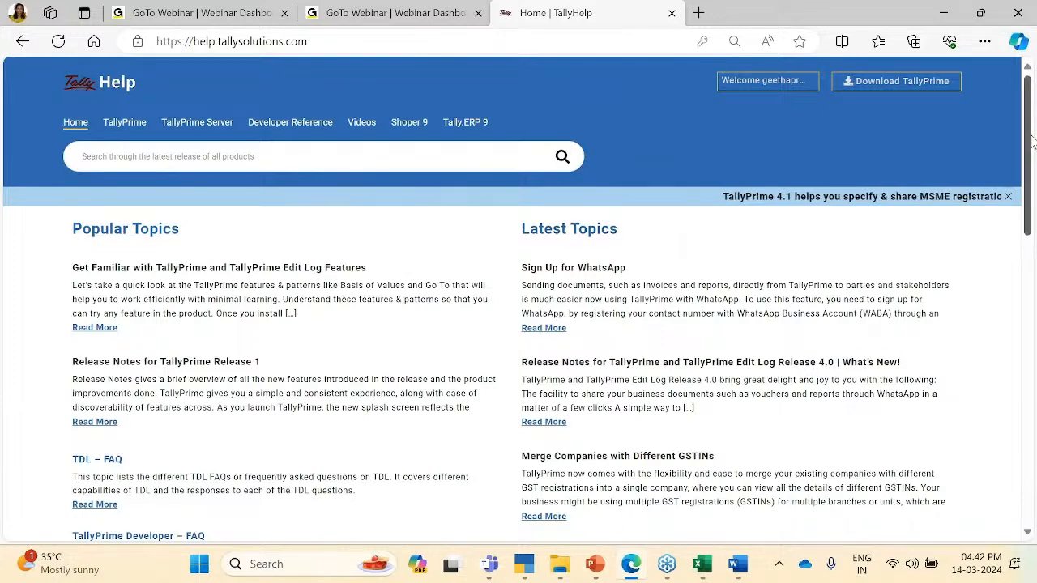
Step: Search TallyHelp for 'MSME' and open 'Identify, Track, Pay, and Report Payments to MSME Businesses'
scroll(1032, 146, down, 1)
scroll(1033, 147, down, 2)
scroll(1033, 147, up, 3)
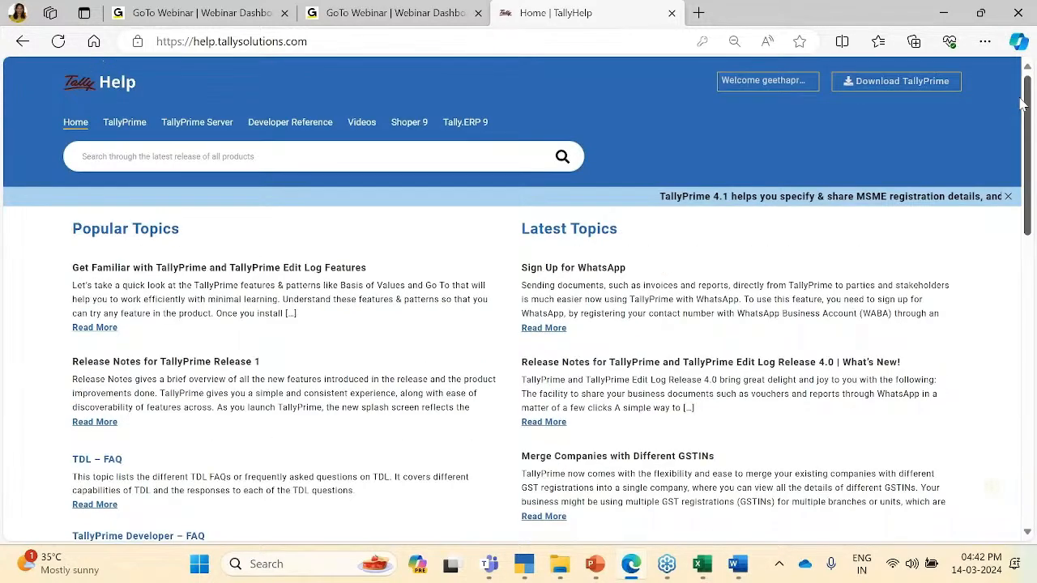
click(150, 163)
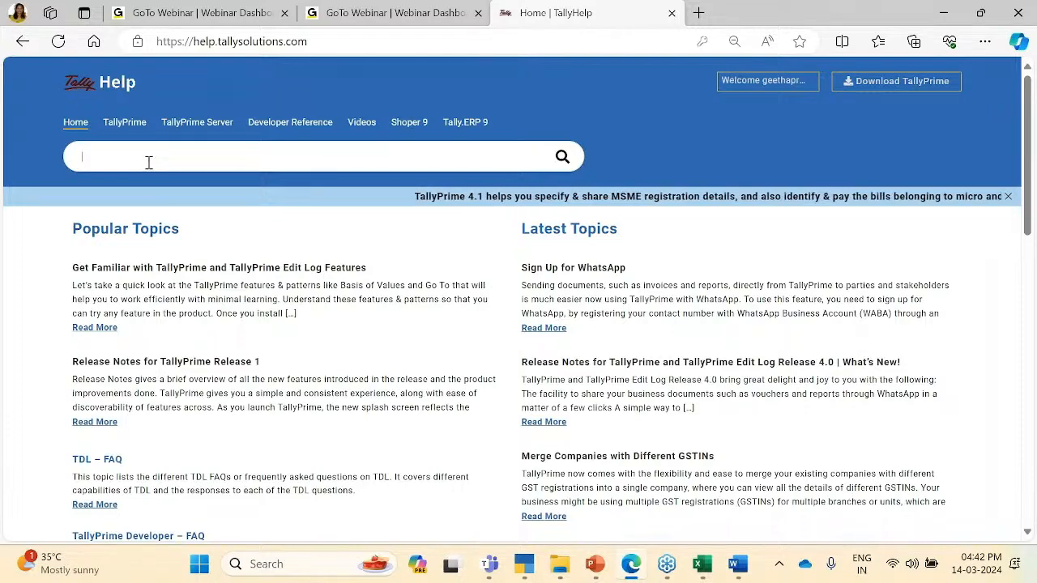
text(MSME)
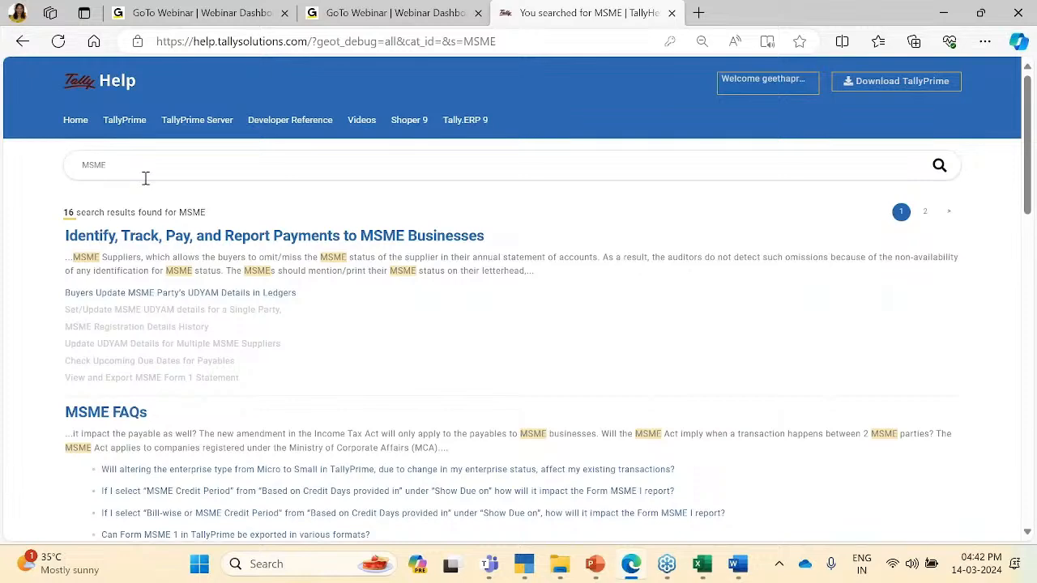
click(197, 234)
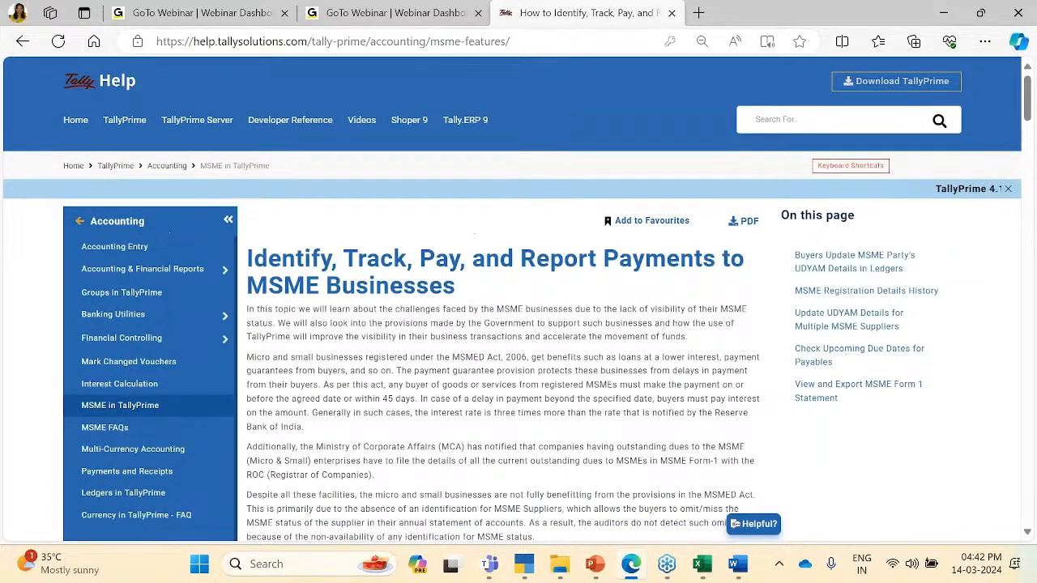
click(556, 48)
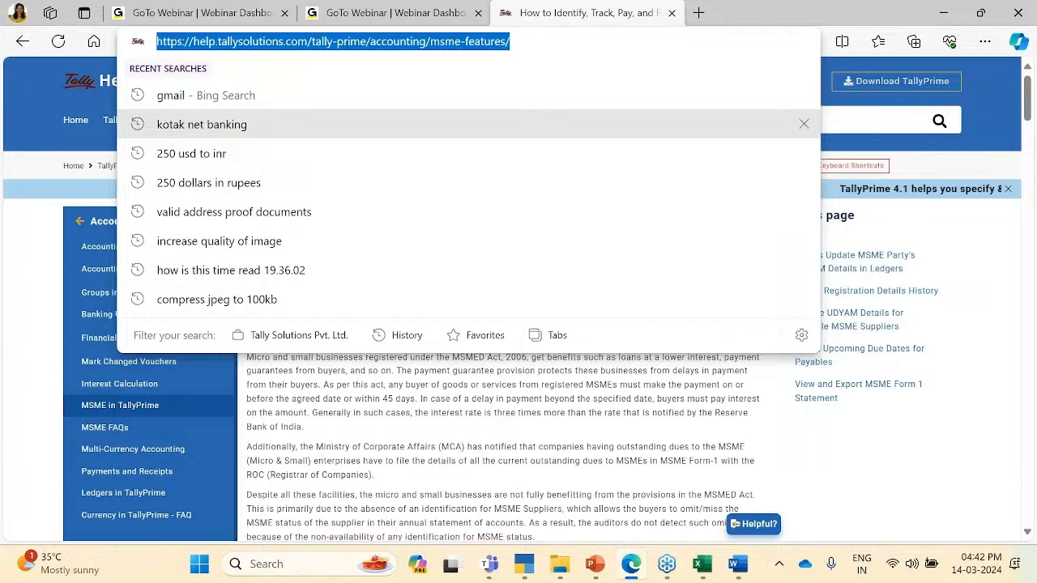
click(979, 341)
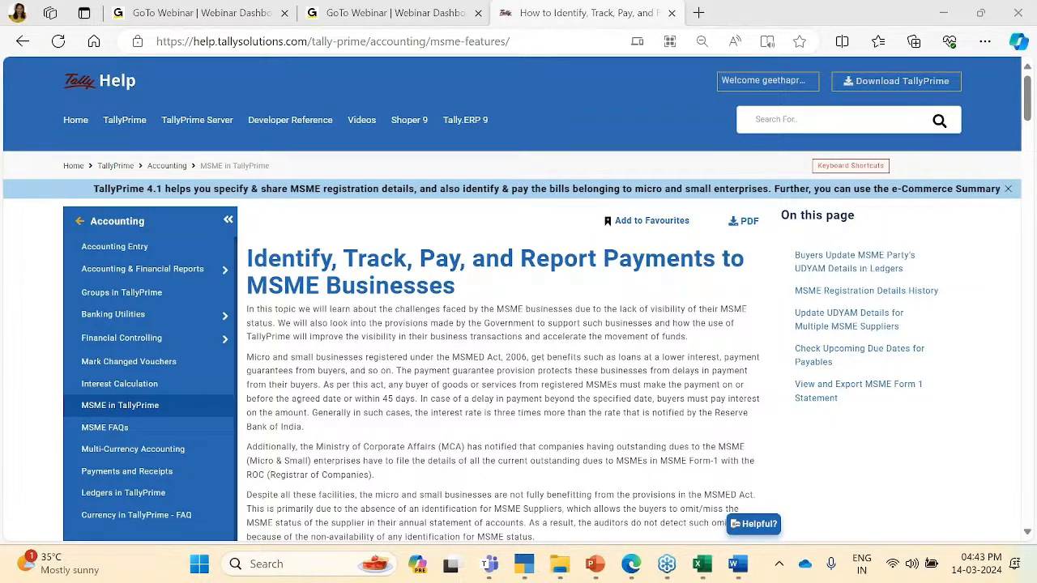
Step: Open the MSME FAQs page from the Accounting sidebar after a detour to Interest Calculation
click(114, 430)
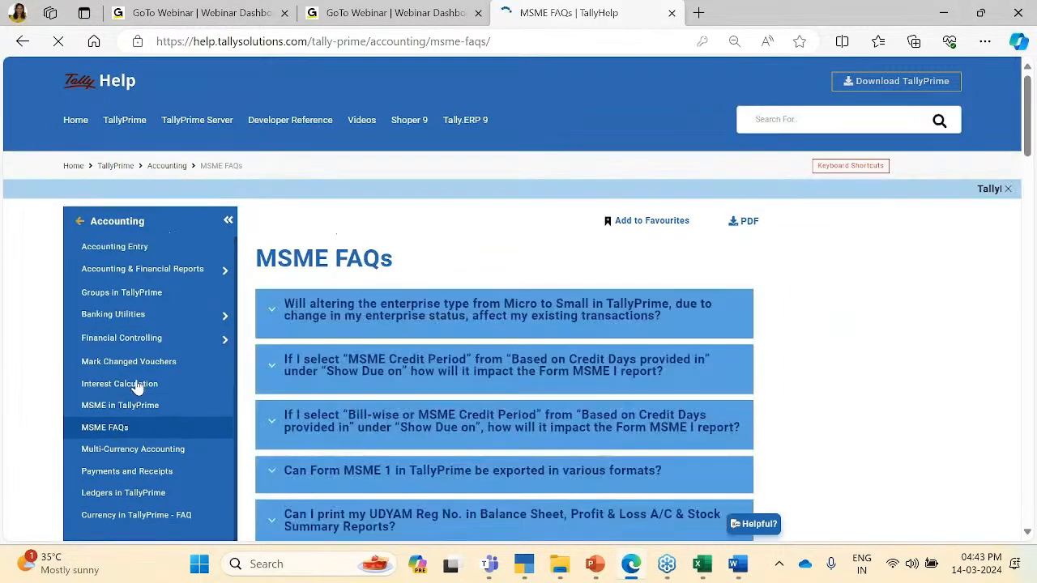
click(136, 386)
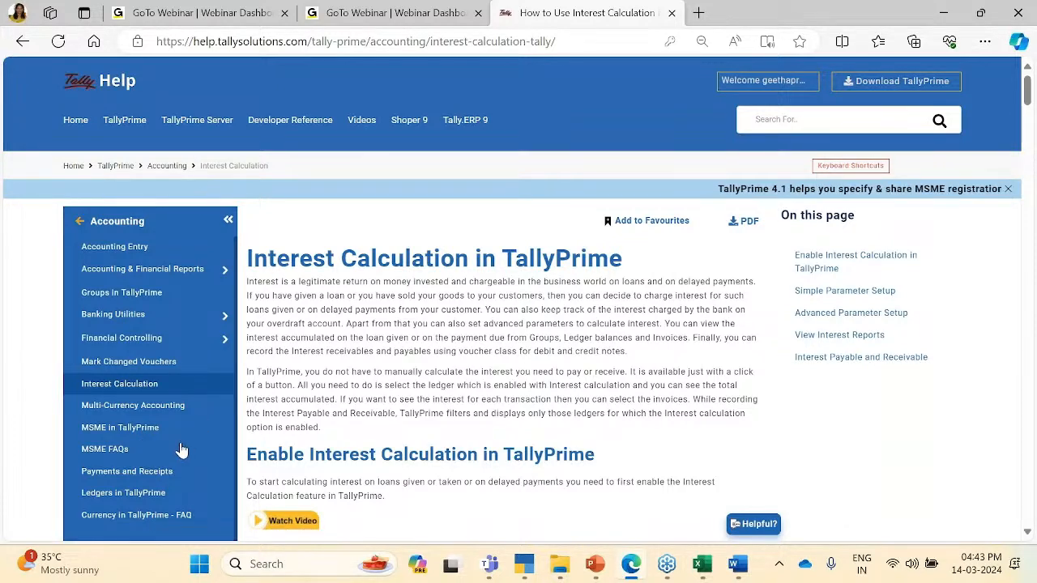
click(117, 455)
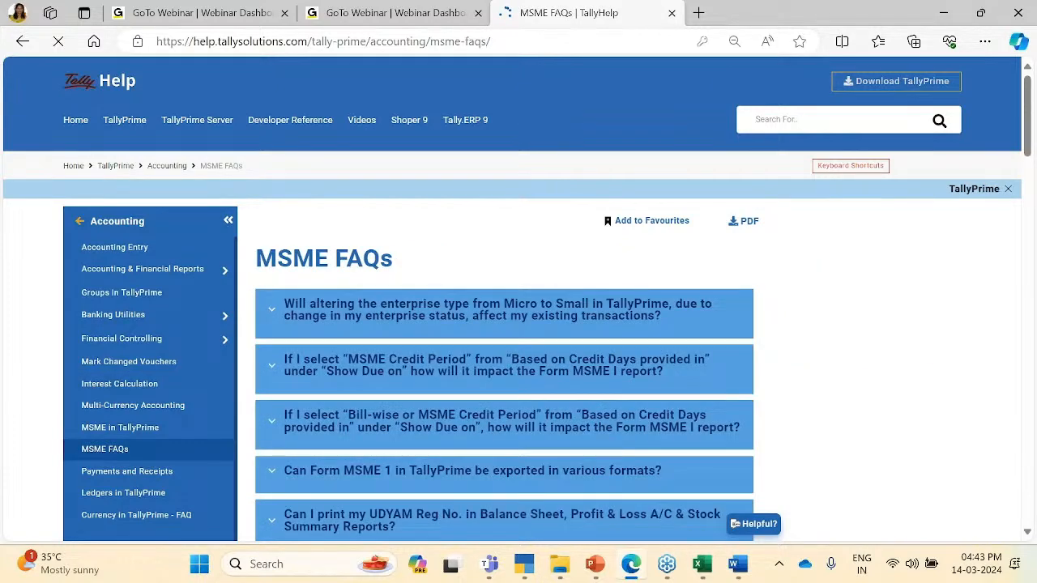
click(514, 41)
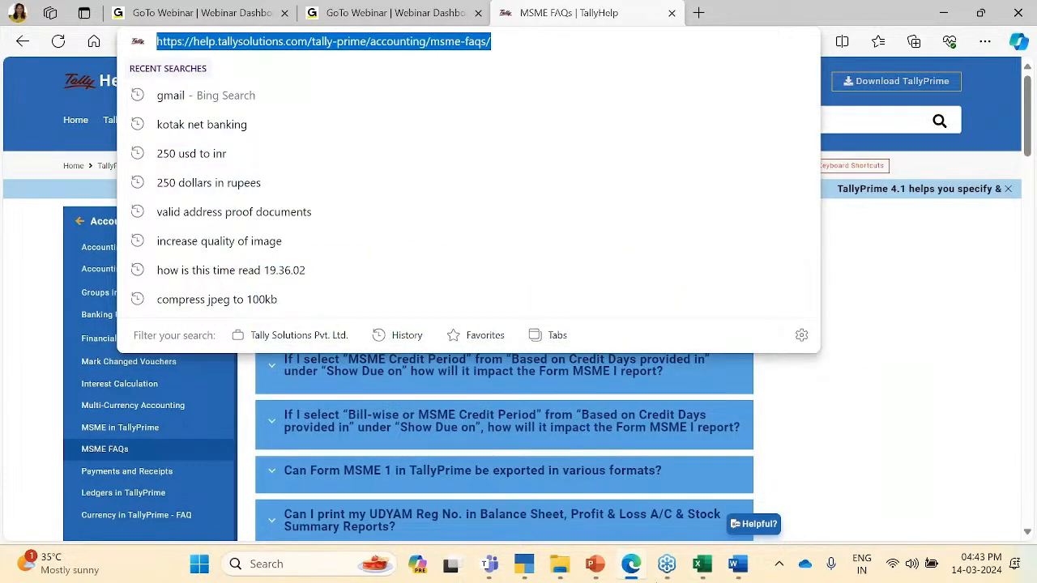
click(647, 305)
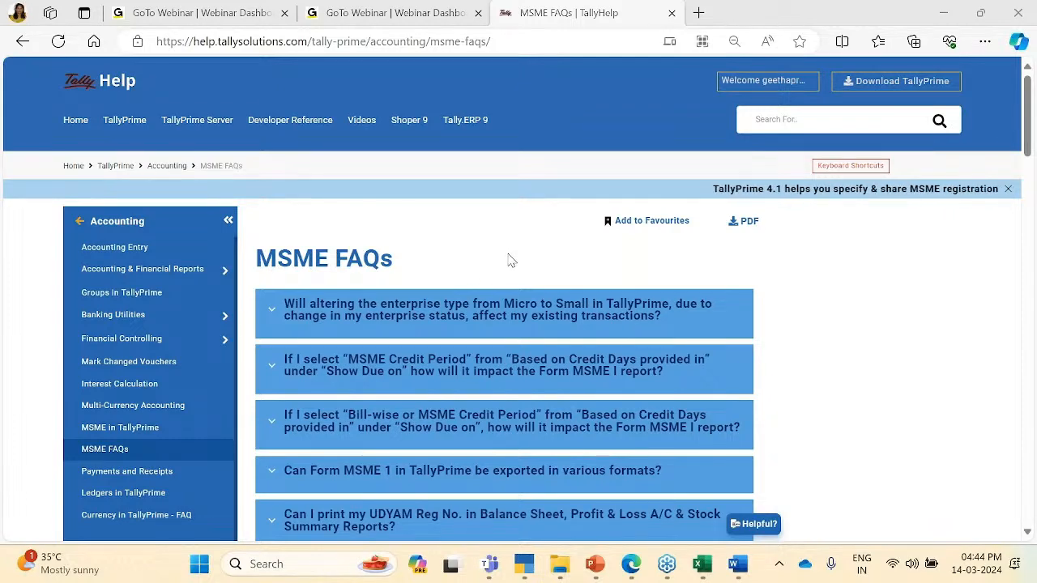
Step: Bring up the gbzF Word form, jump to its top and review the GLN and PAN lines
key(ctrl+alt+Tab)
key(Tab)
key(Tab)
key(Tab)
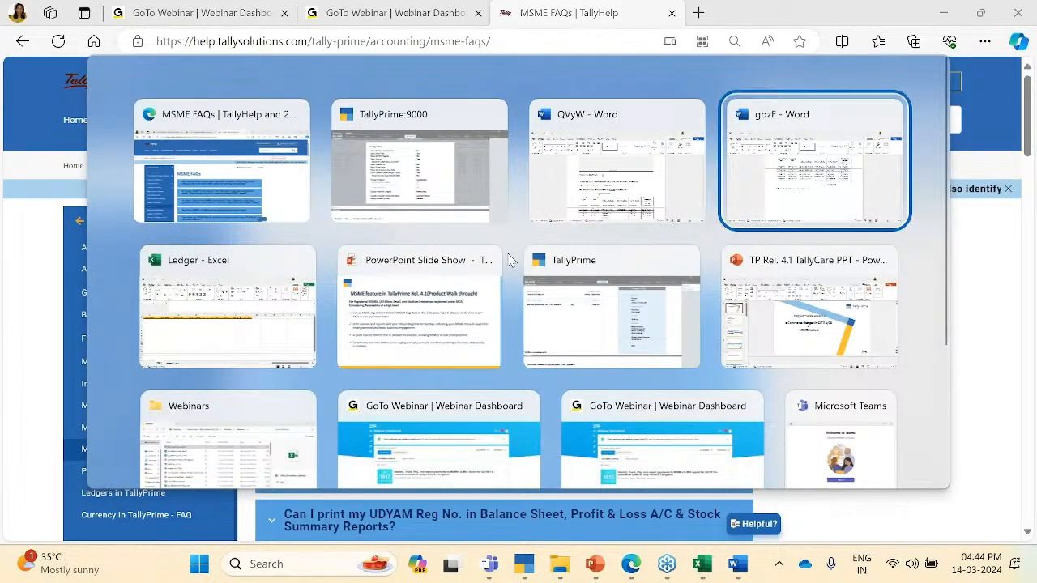
key(Return)
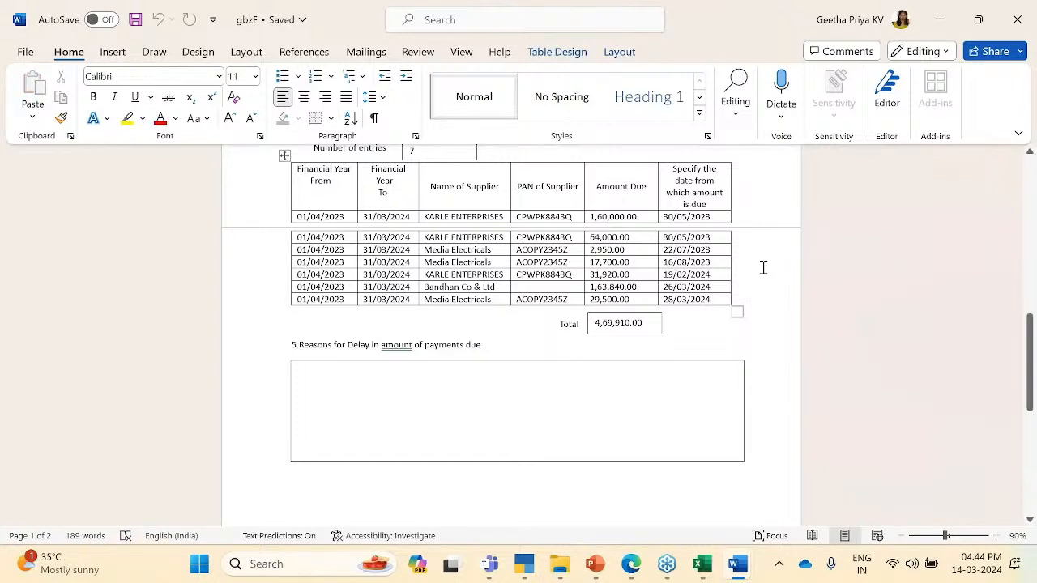
click(734, 354)
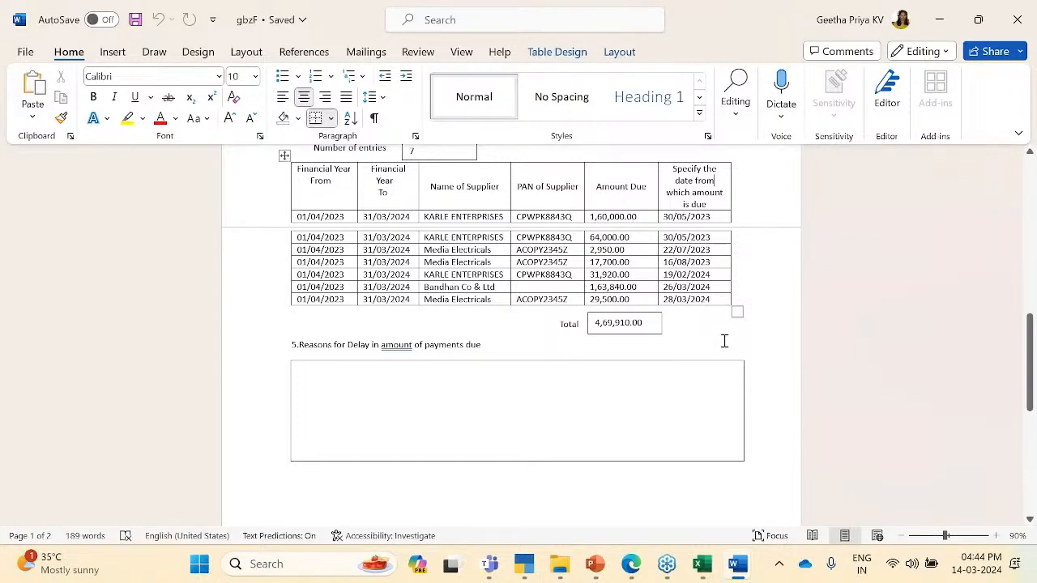
key(Up)
key(Up)
key(Up)
key(Up)
key(Up)
key(Up)
key(Up)
key(Up)
key(Up)
key(Up)
key(Up)
key(Up)
key(Up)
key(Up)
key(Up)
key(Up)
key(Up)
key(Up)
key(Up)
key(Up)
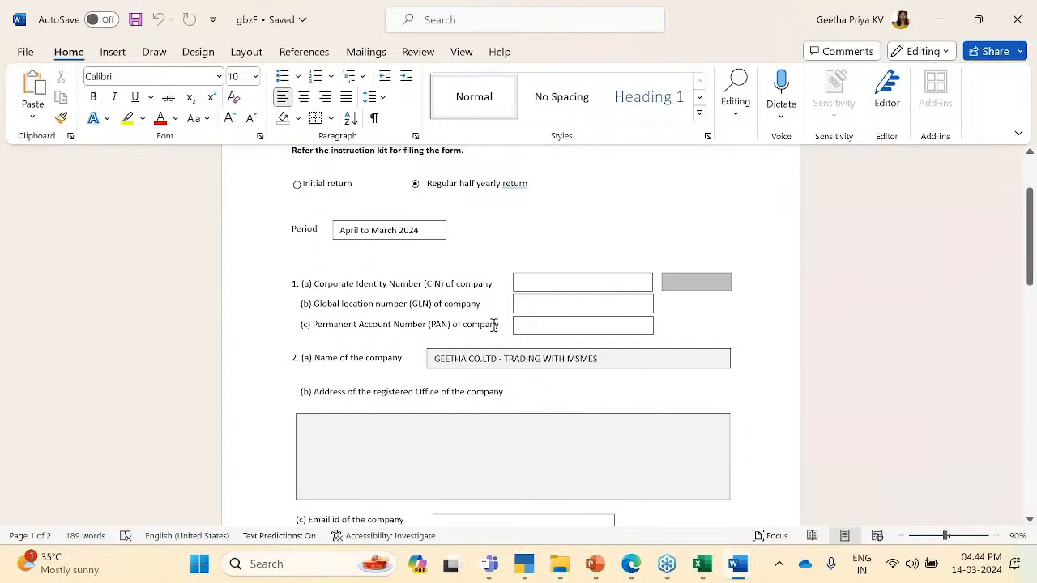
drag(458, 285, 503, 307)
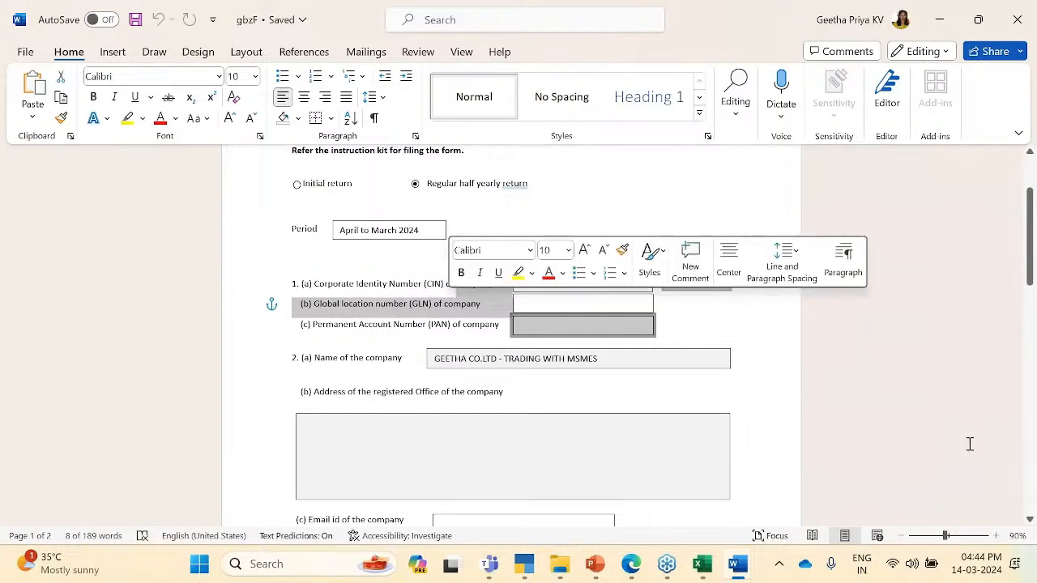
click(886, 488)
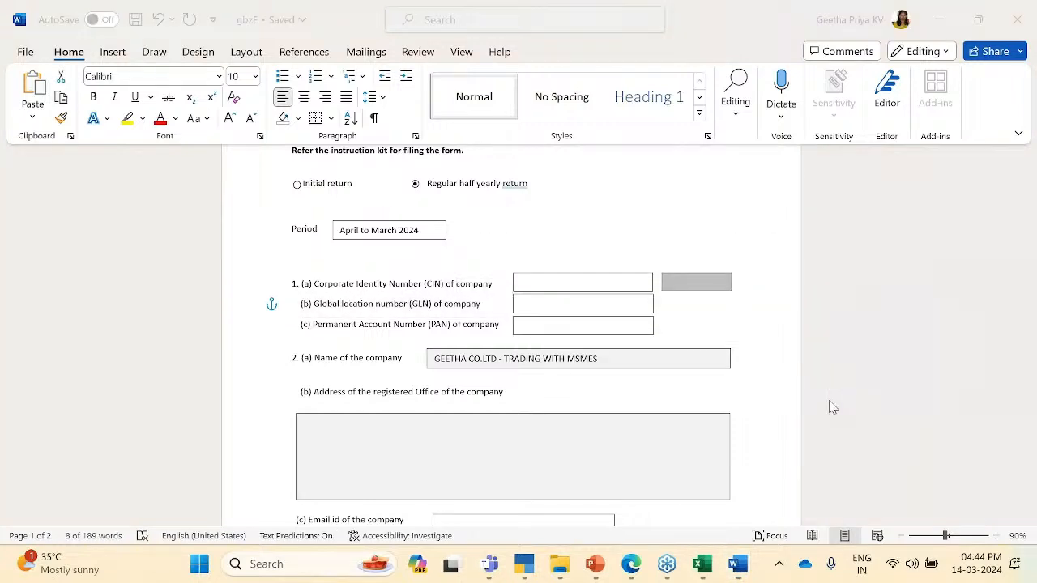